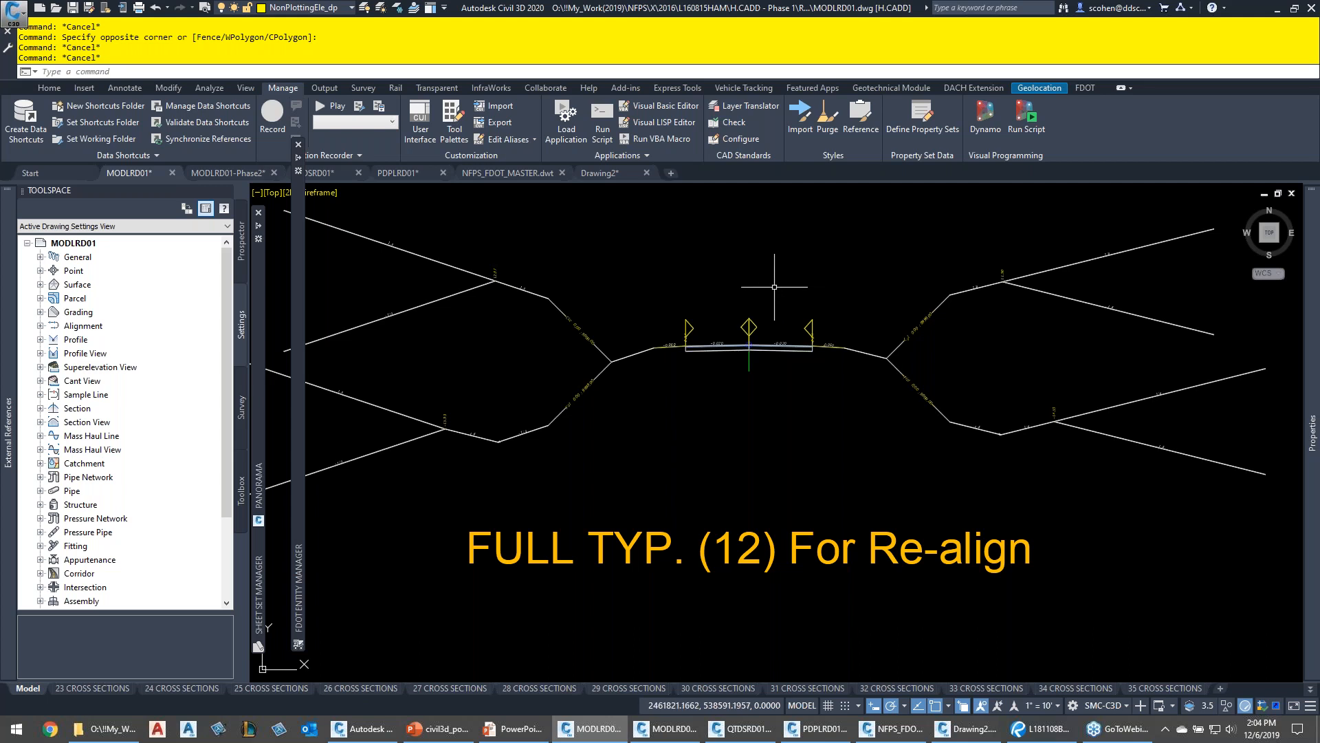
# Switch to Drawing2 and list its surface styles and contour label styles in the settings tree
pyautogui.moveTo(774, 287)
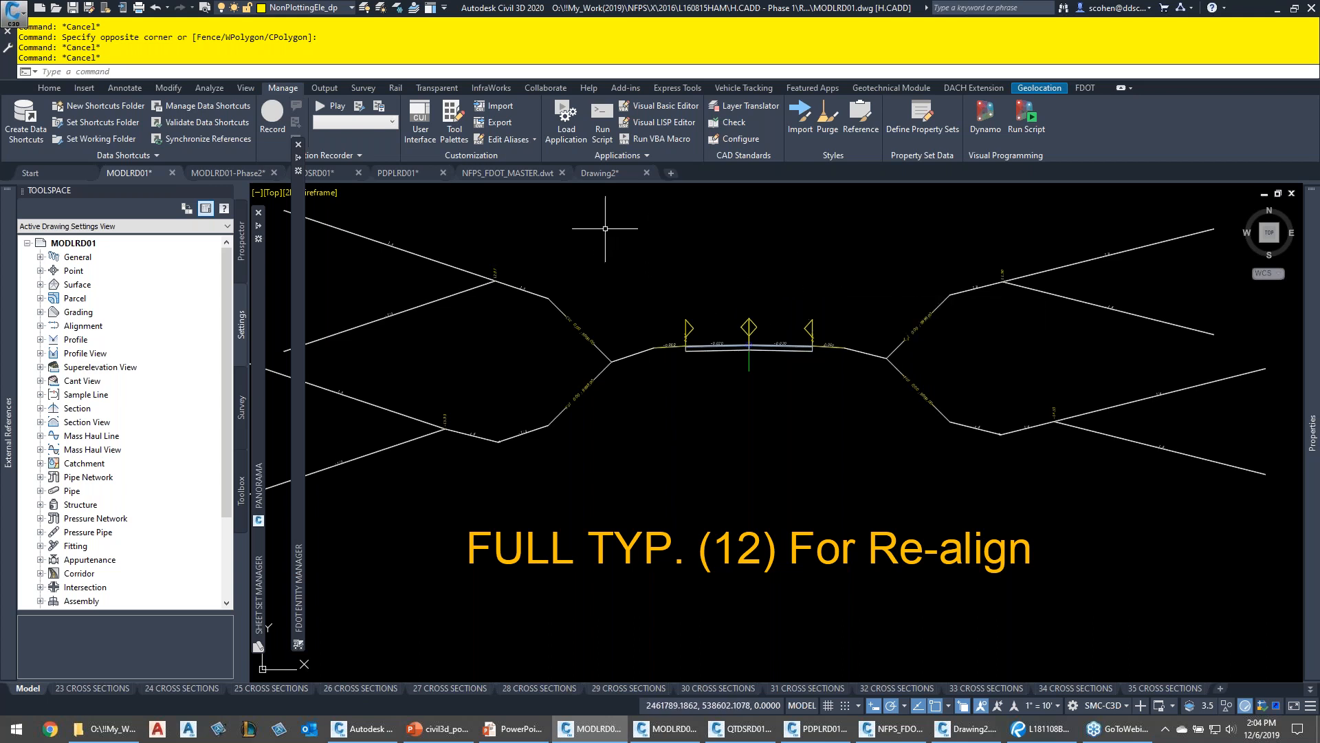
pyautogui.click(602, 172)
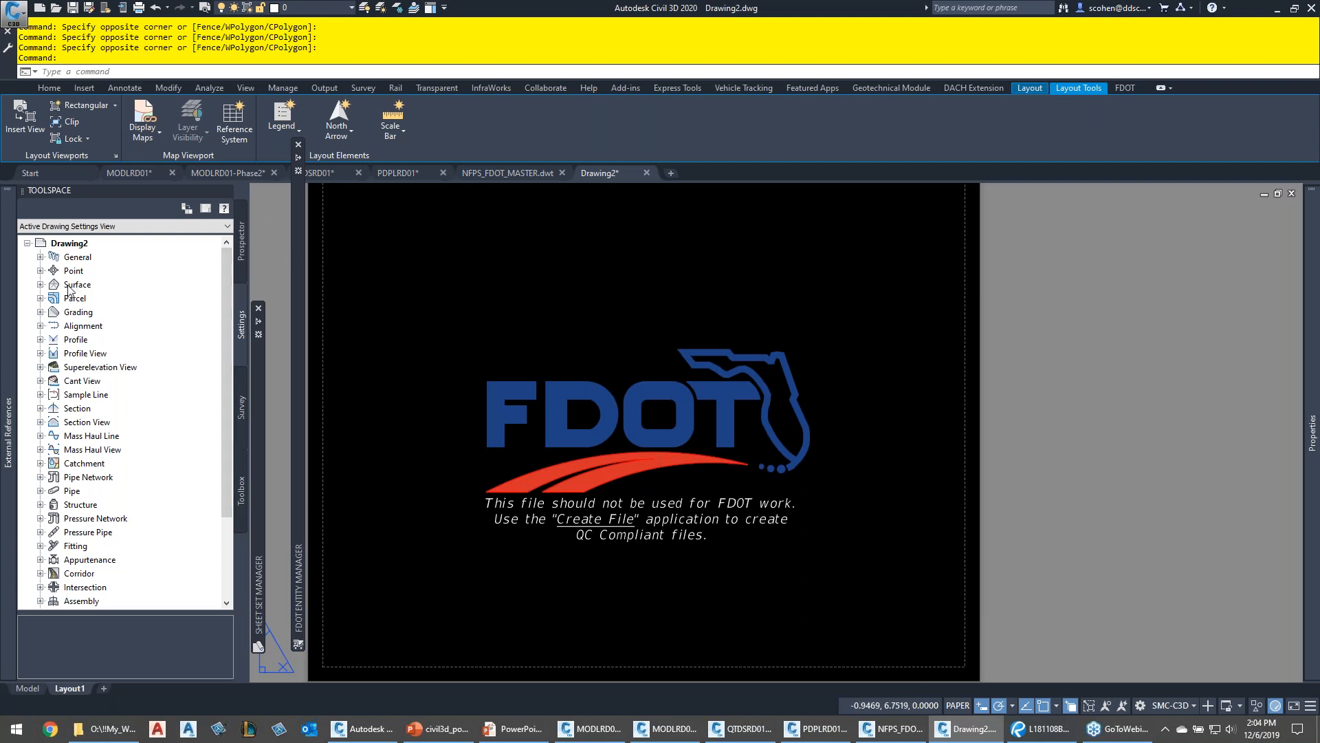
pyautogui.click(40, 284)
pyautogui.click(53, 298)
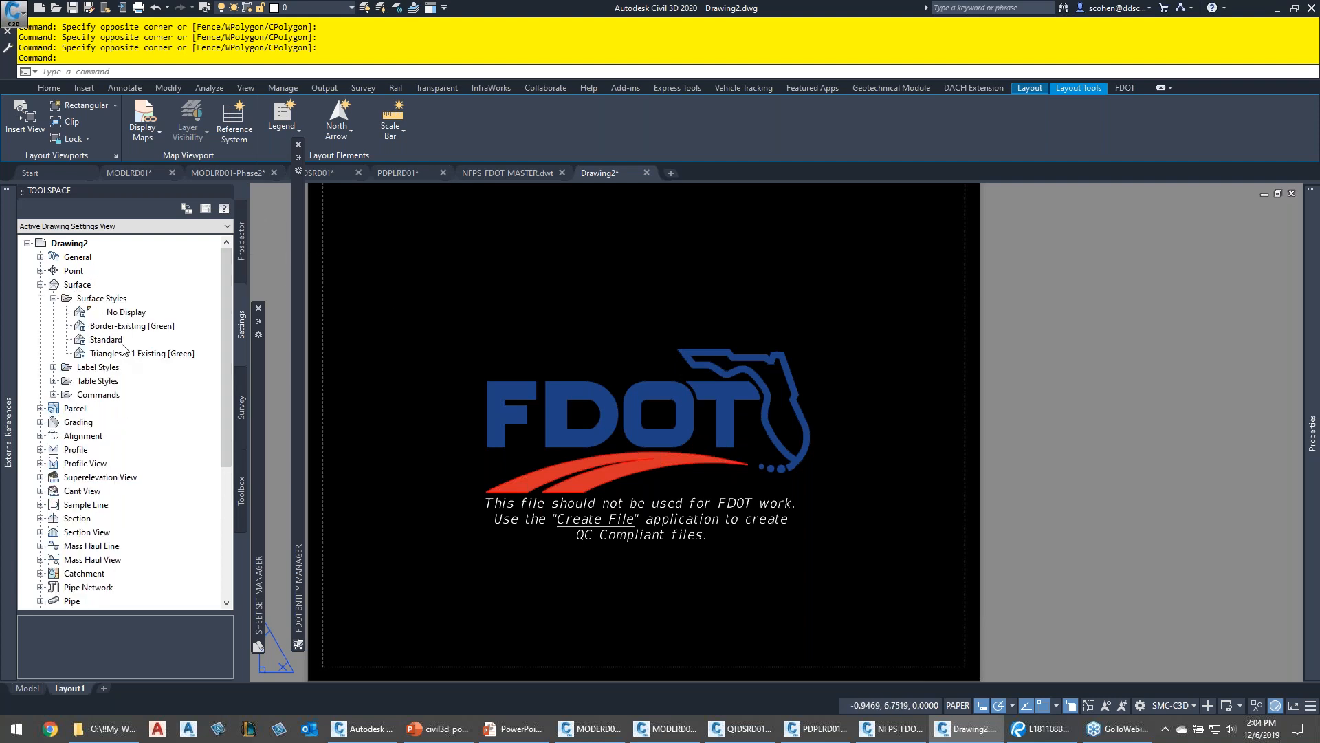
pyautogui.click(53, 367)
pyautogui.click(66, 380)
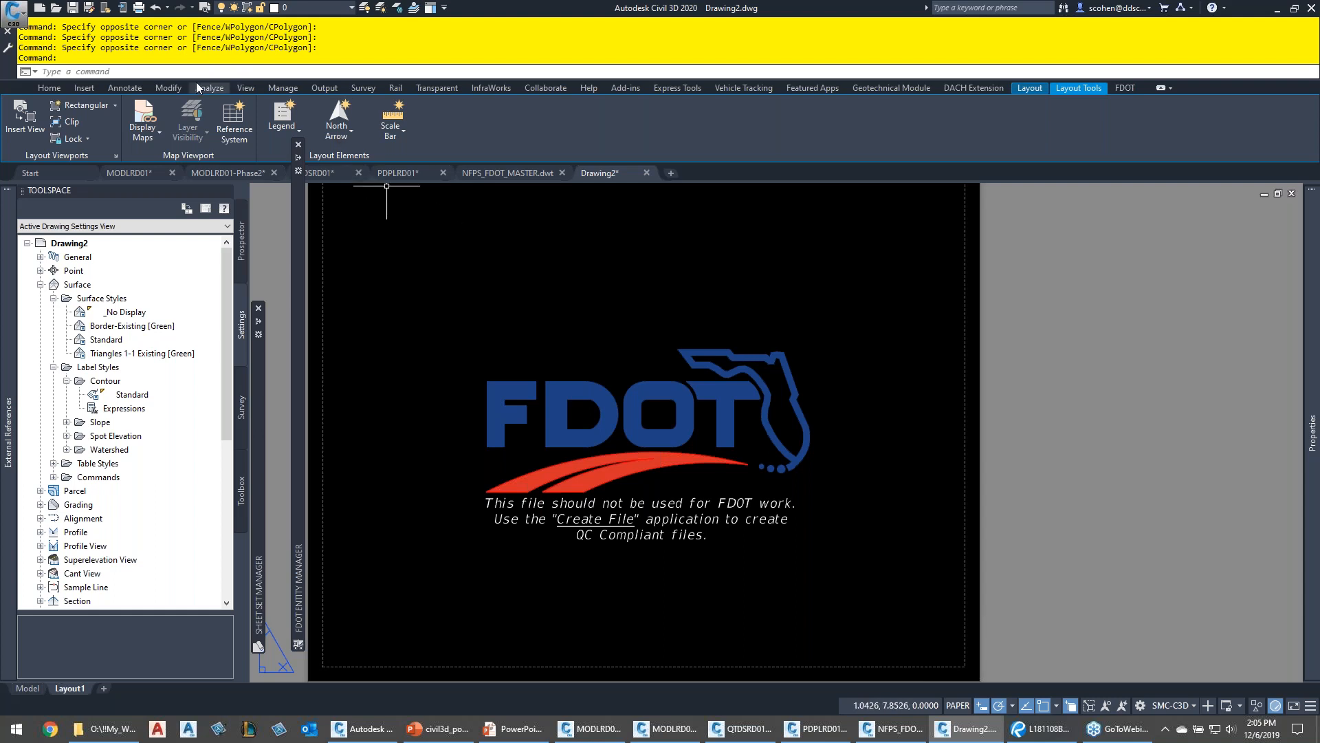
# Start a new drawing from a template and browse to the NFPS folder inside !!My_Work(2019) on the O: drive
pyautogui.click(14, 13)
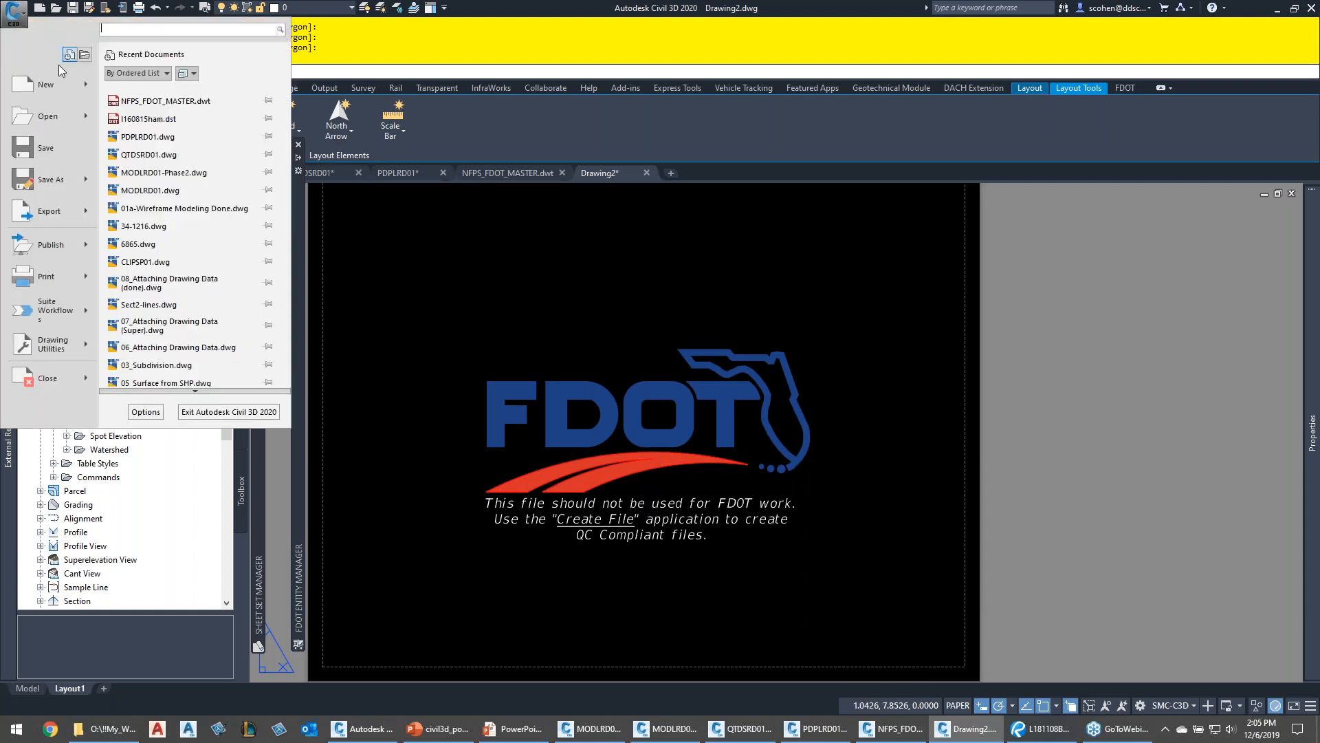
pyautogui.click(45, 85)
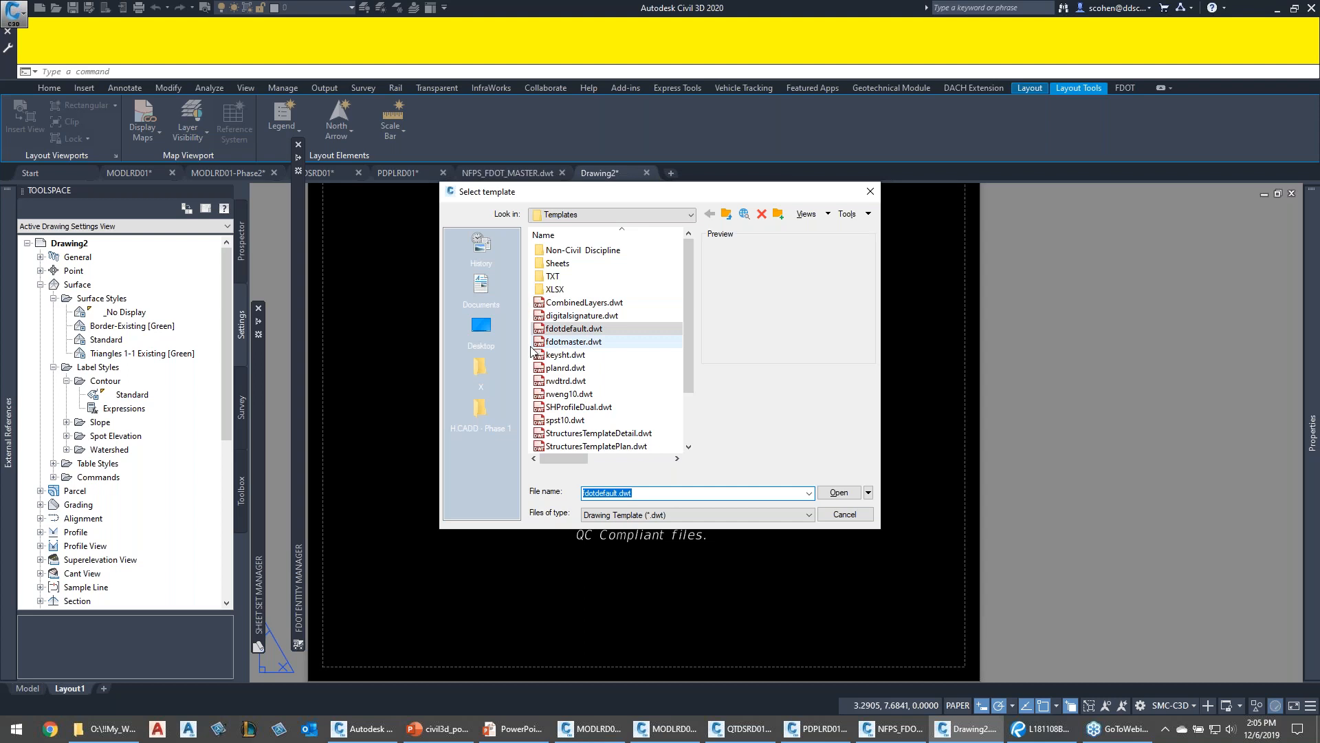
pyautogui.click(605, 215)
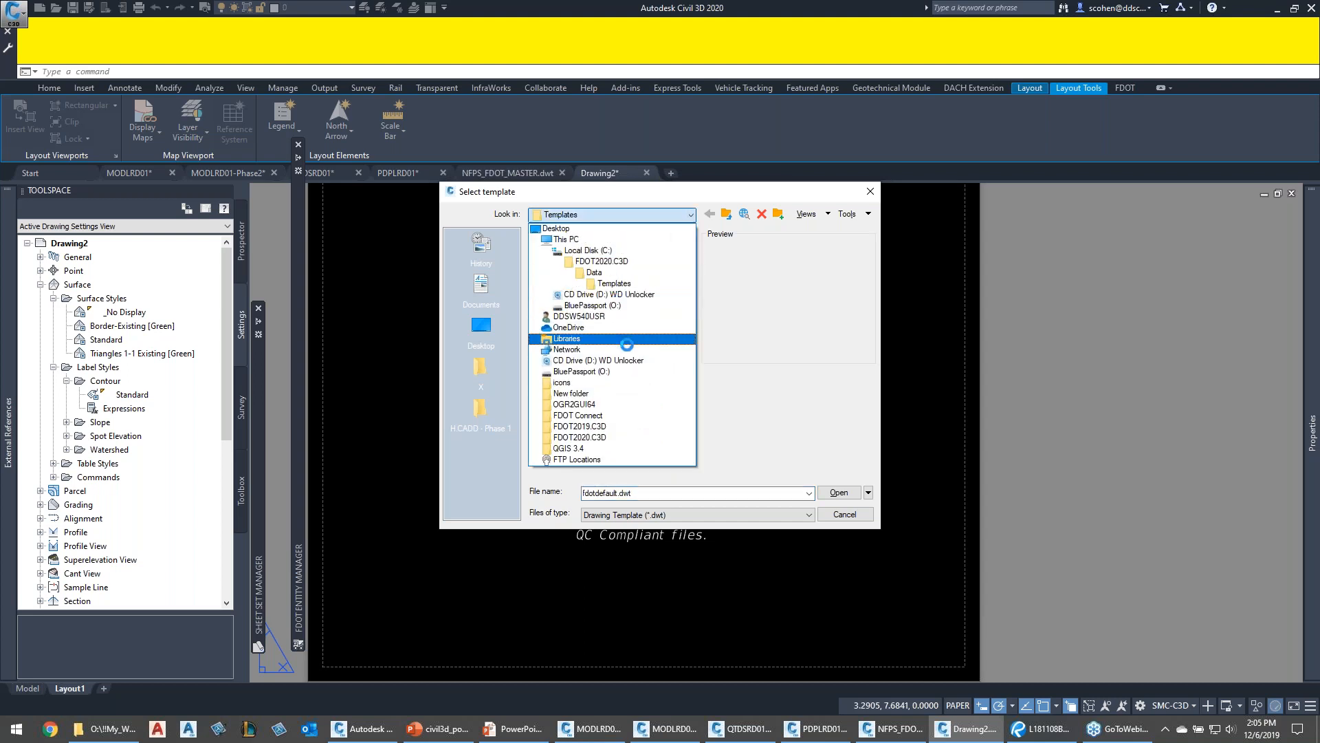
pyautogui.click(618, 372)
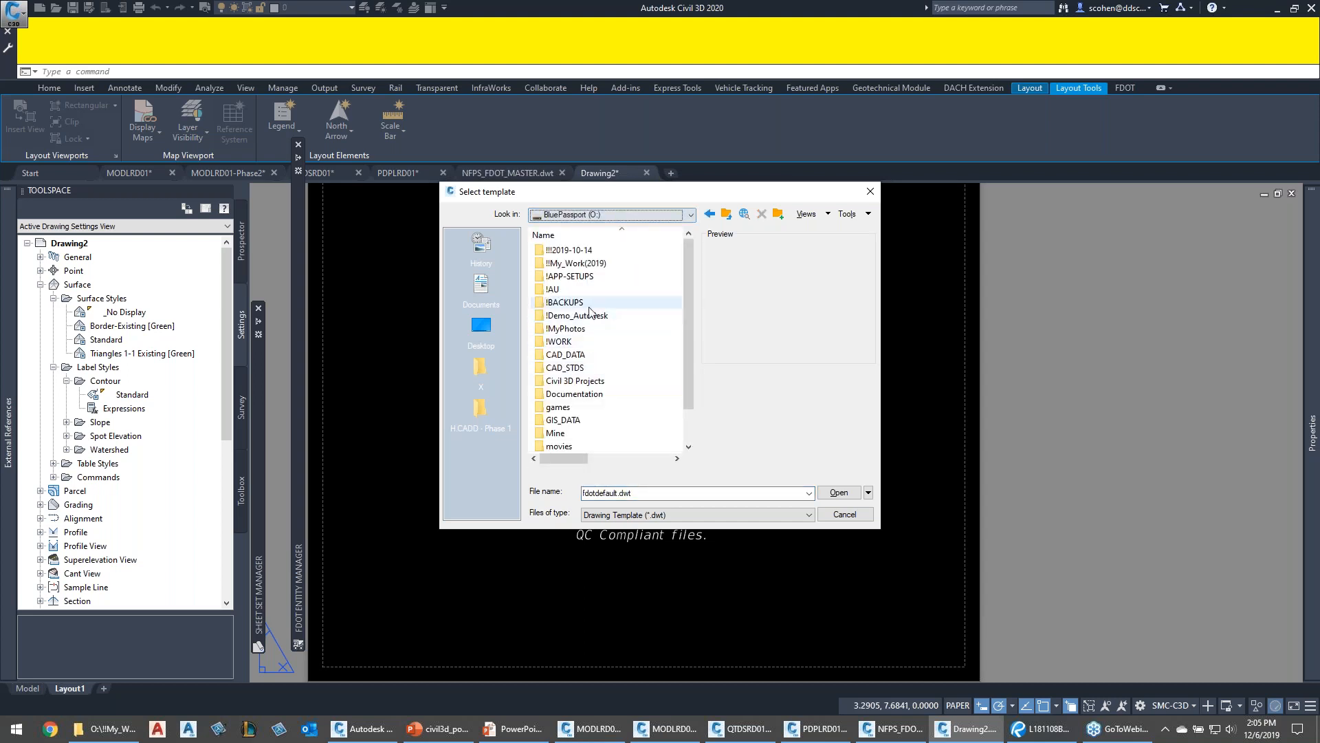
pyautogui.doubleClick(571, 263)
pyautogui.doubleClick(555, 315)
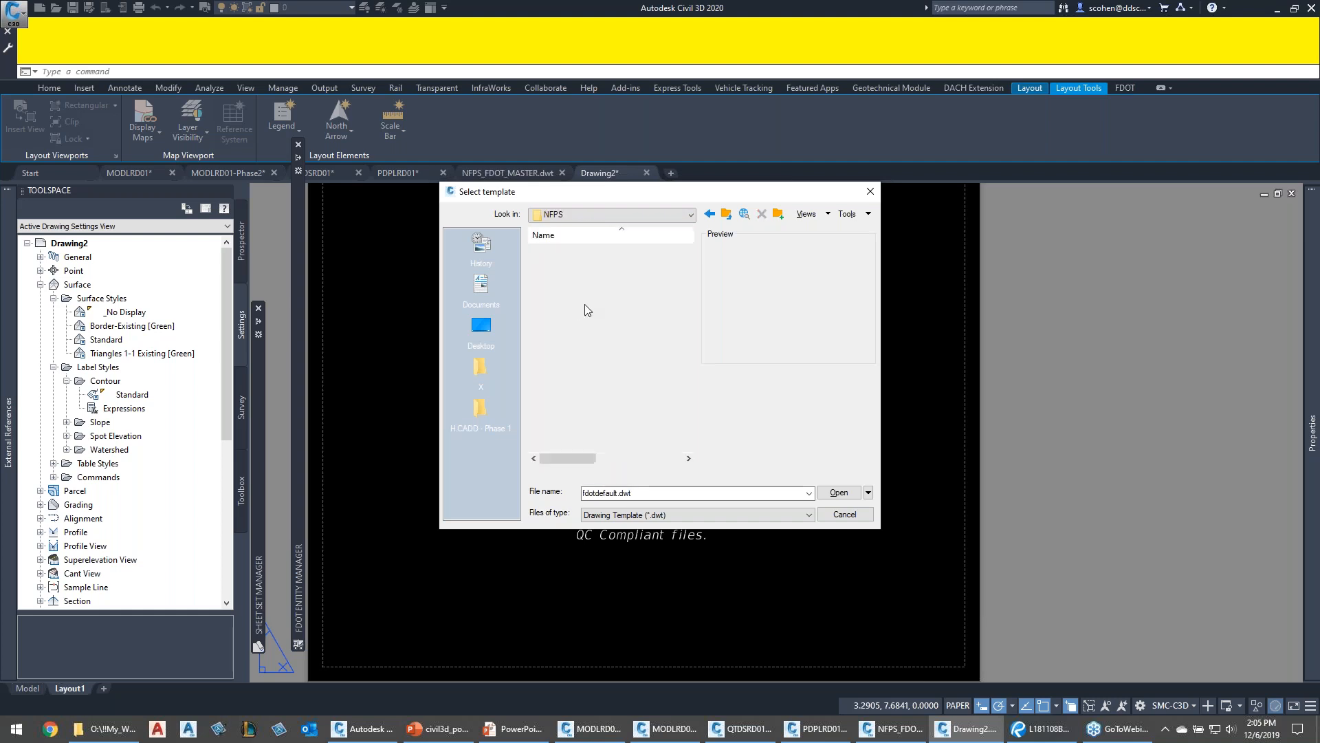
# Create the drawing from NFPS_FDOT_MASTER.dwt in the NFPS DWT'S folder, under Y, Engineering, Templates, CIVIL 3D TEMPLATES
pyautogui.doubleClick(568, 275)
pyautogui.click(570, 253)
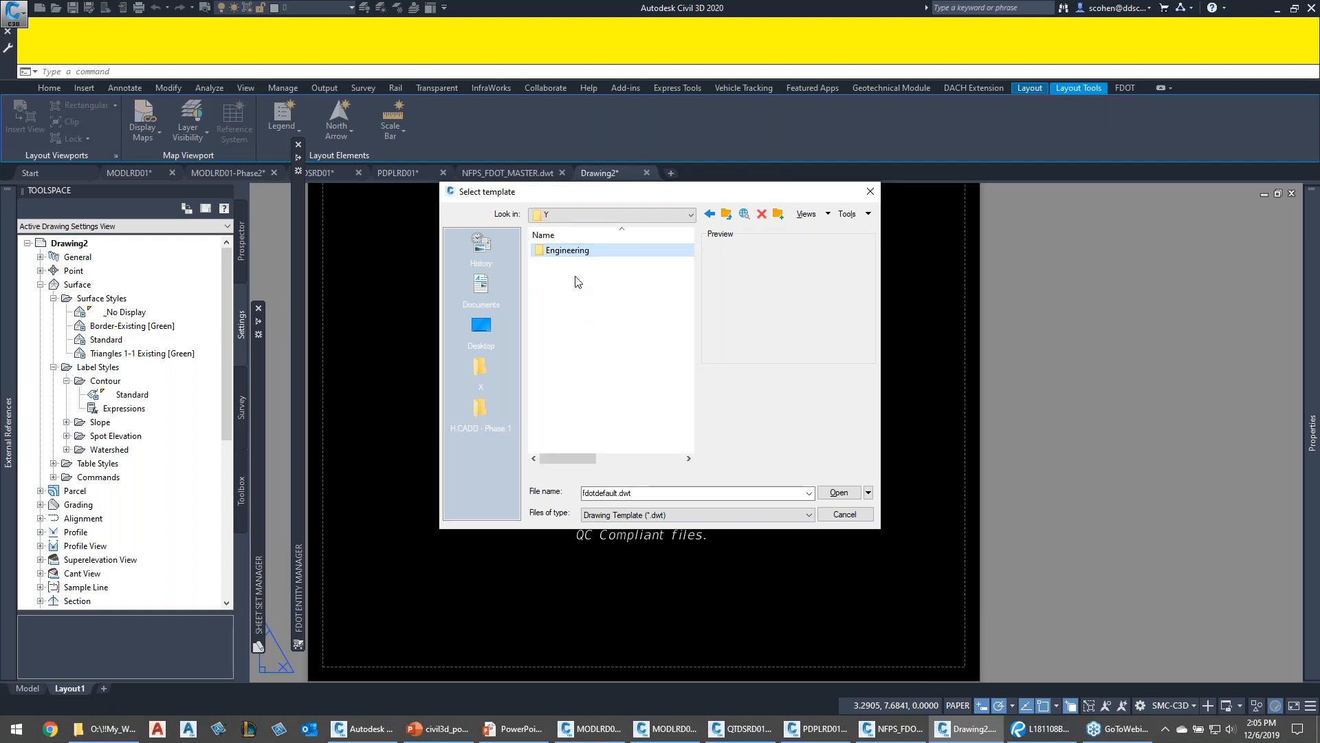
pyautogui.doubleClick(553, 252)
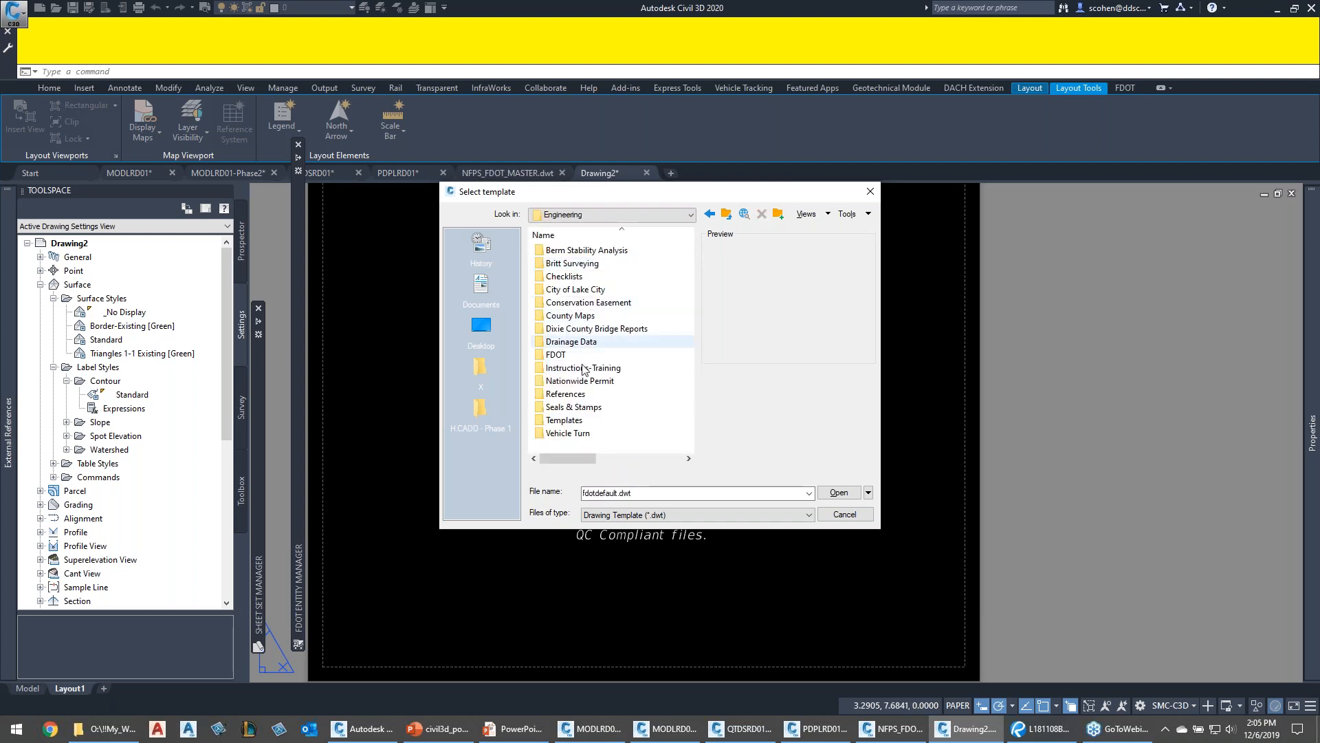
pyautogui.doubleClick(567, 420)
pyautogui.doubleClick(576, 262)
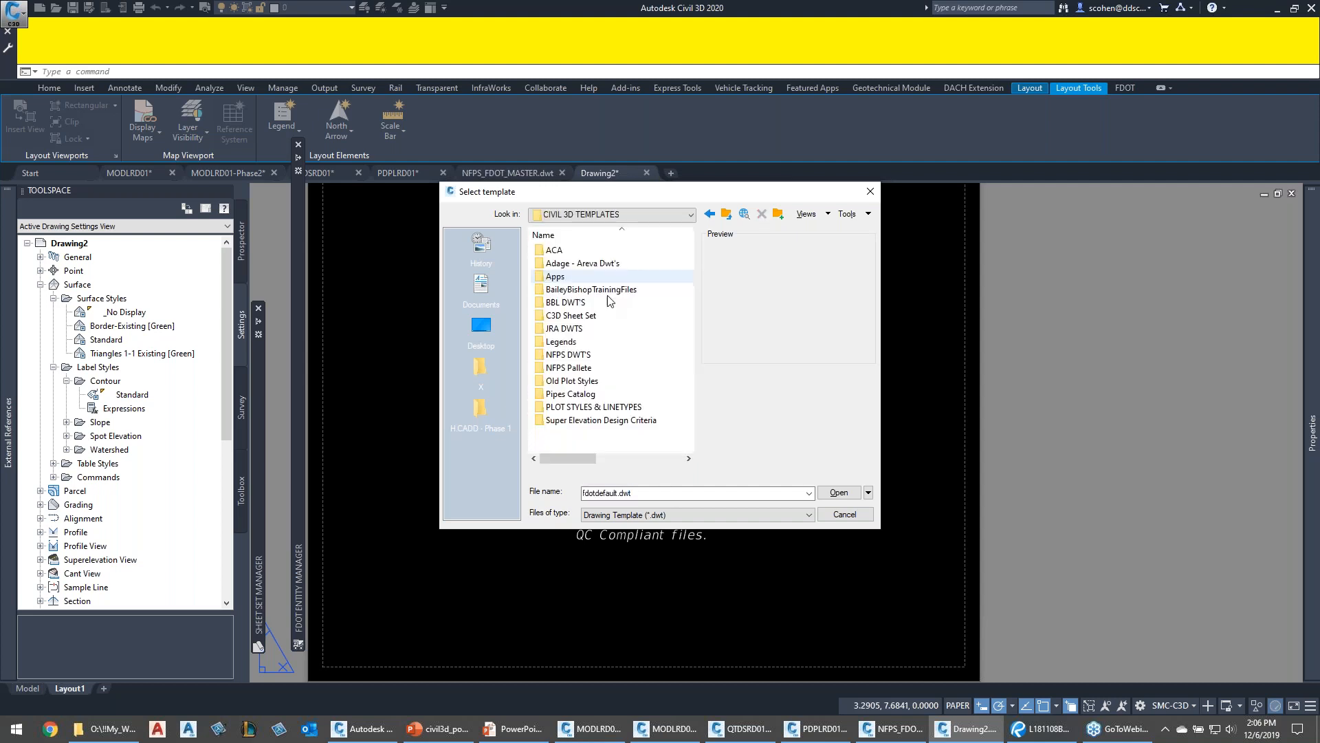
pyautogui.doubleClick(574, 367)
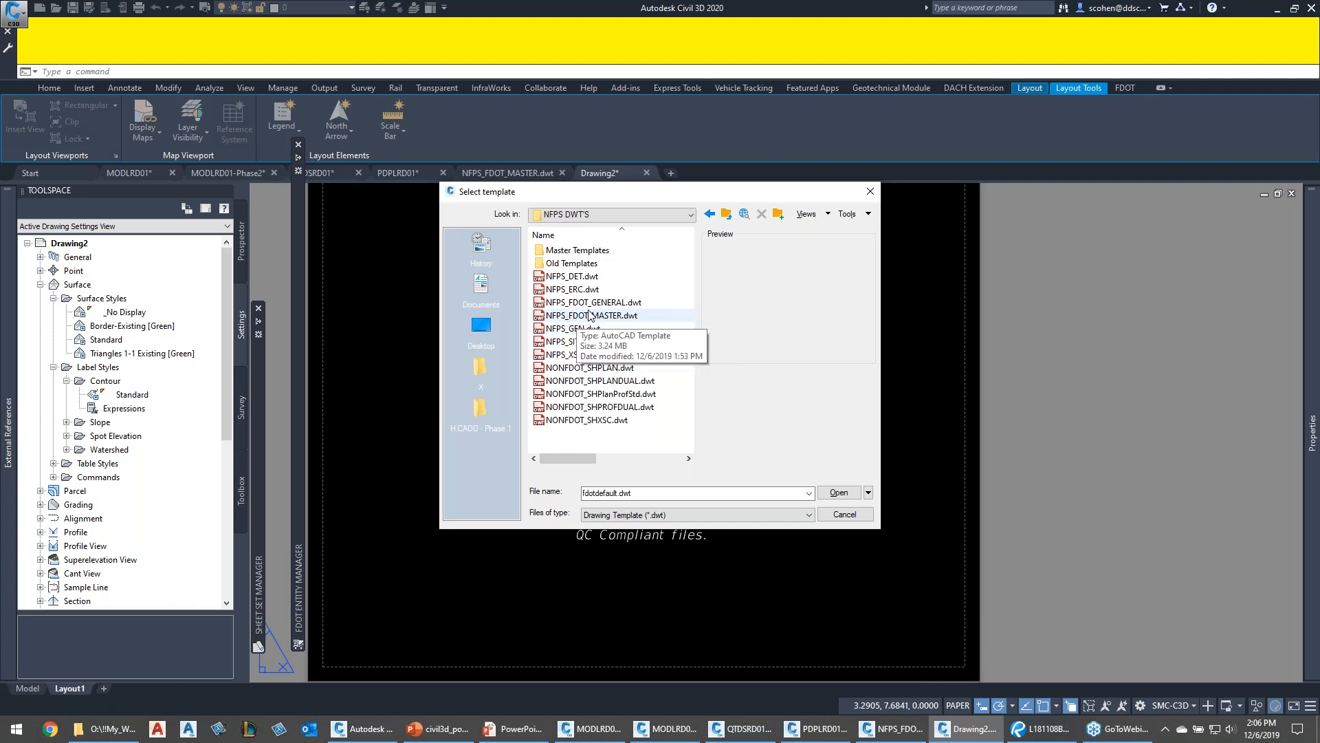
pyautogui.doubleClick(589, 315)
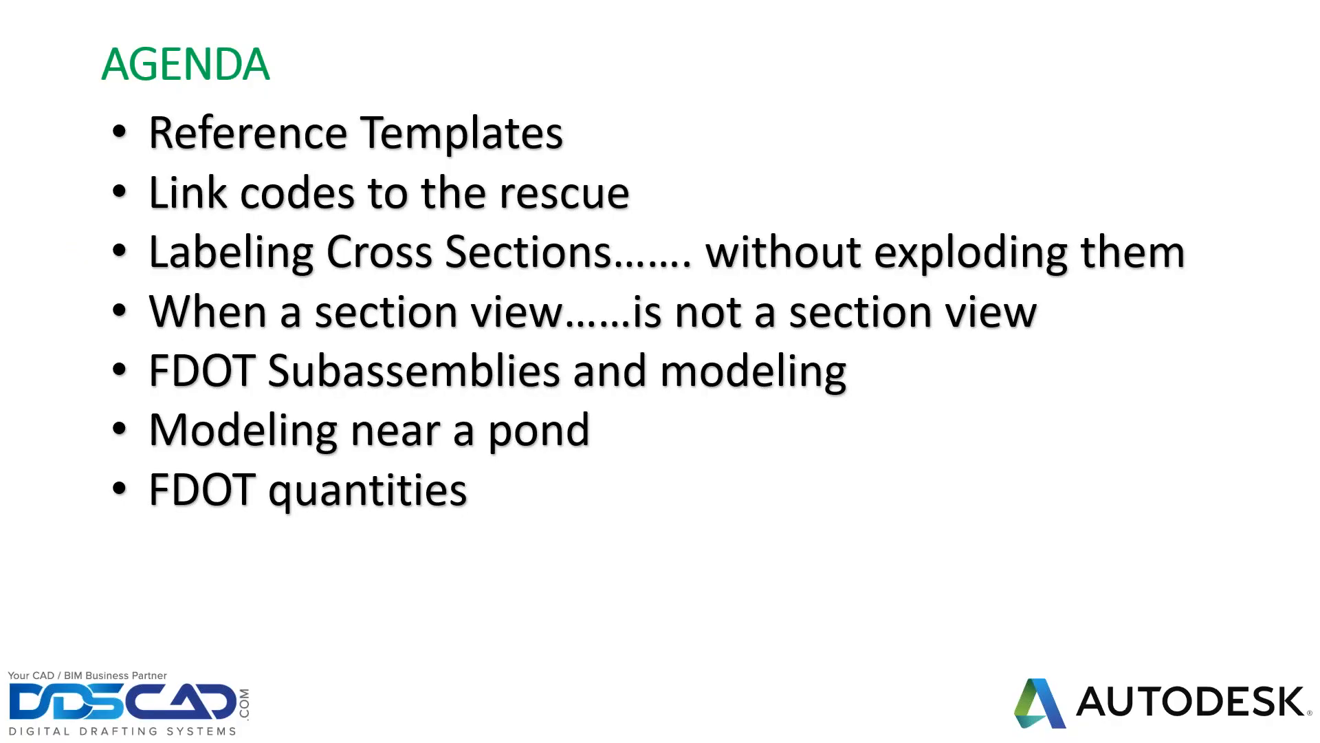
# Switch back to Civil 3D and show the attached reference templates NFPS_ROADWAY and fdotmaster, with the detailed contents of fdotmaster expanded
pyautogui.hotkey('alt', 'Tab')
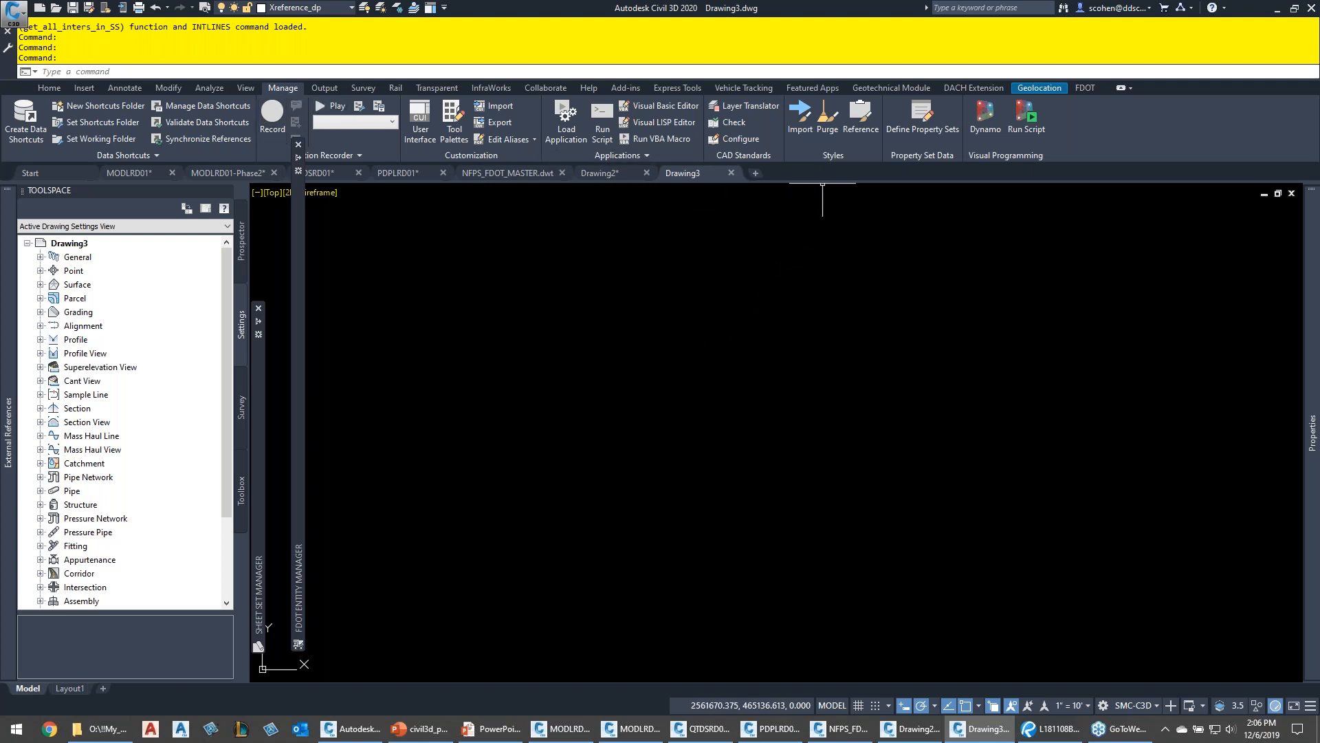
pyautogui.click(860, 123)
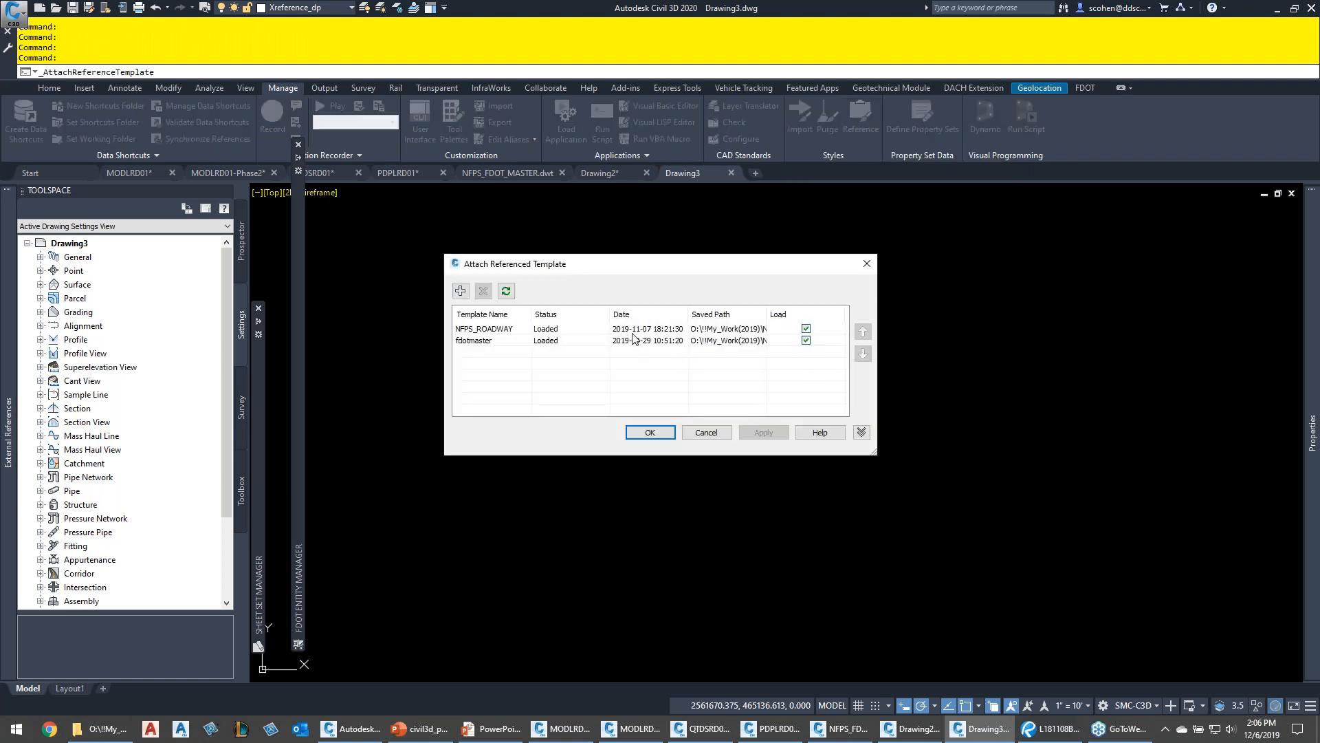
pyautogui.click(489, 329)
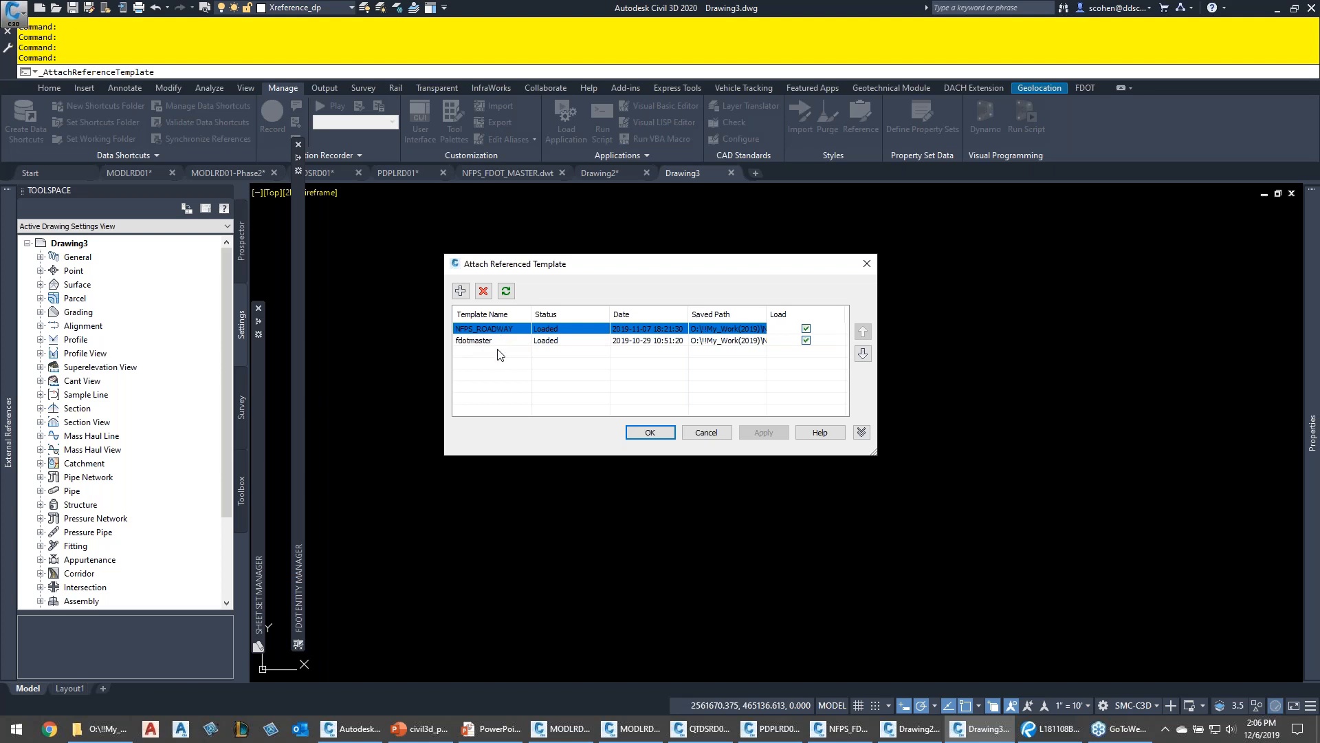
pyautogui.click(472, 342)
pyautogui.click(475, 341)
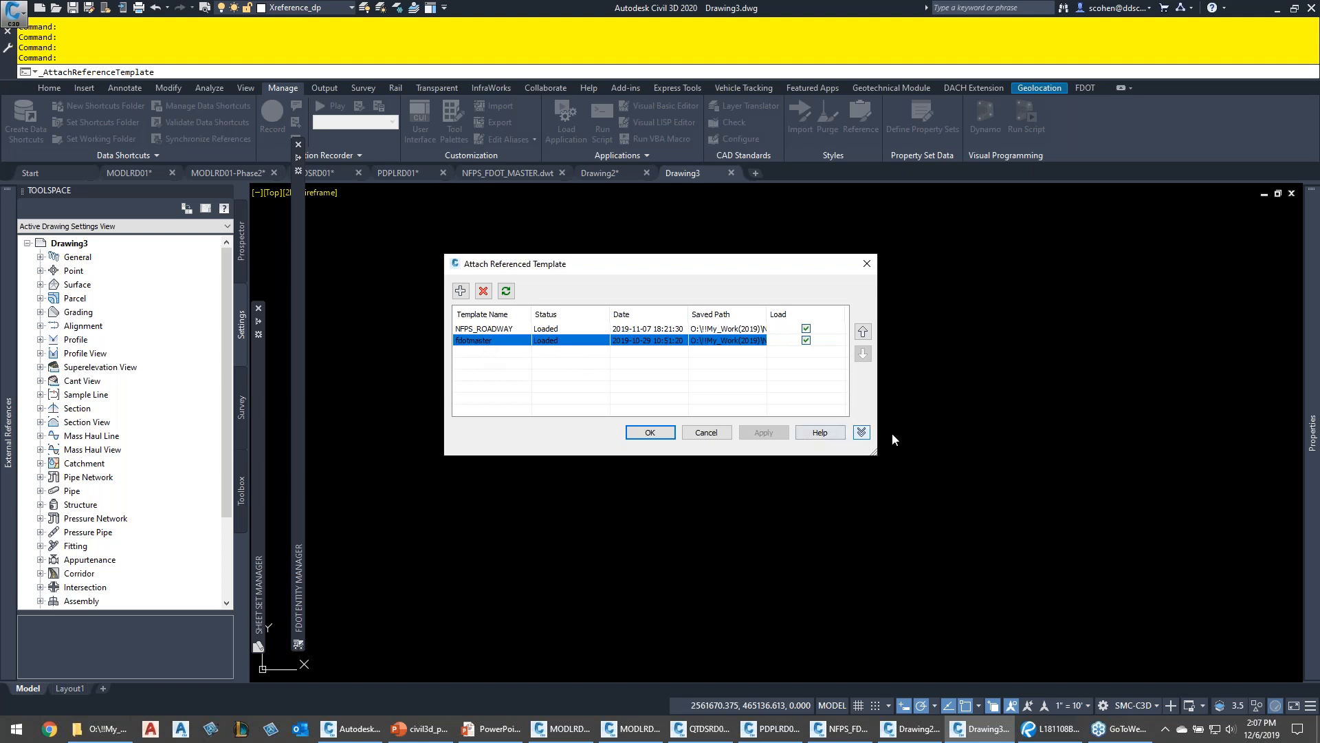
pyautogui.click(862, 432)
pyautogui.moveTo(651, 264); pyautogui.dragTo(640, 99)
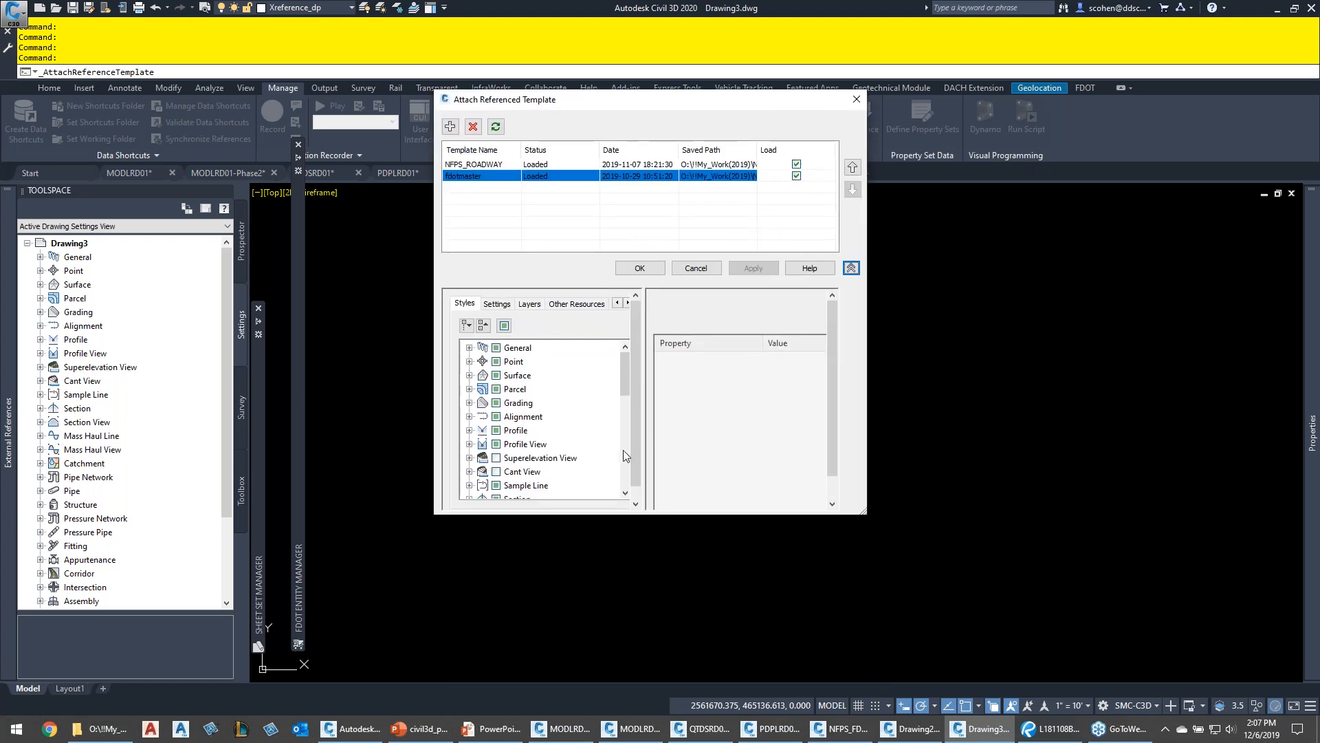
# Review the styles, settings, layers and other resources referenced from fdotmaster, and close the reference template dialog without changes
pyautogui.click(498, 304)
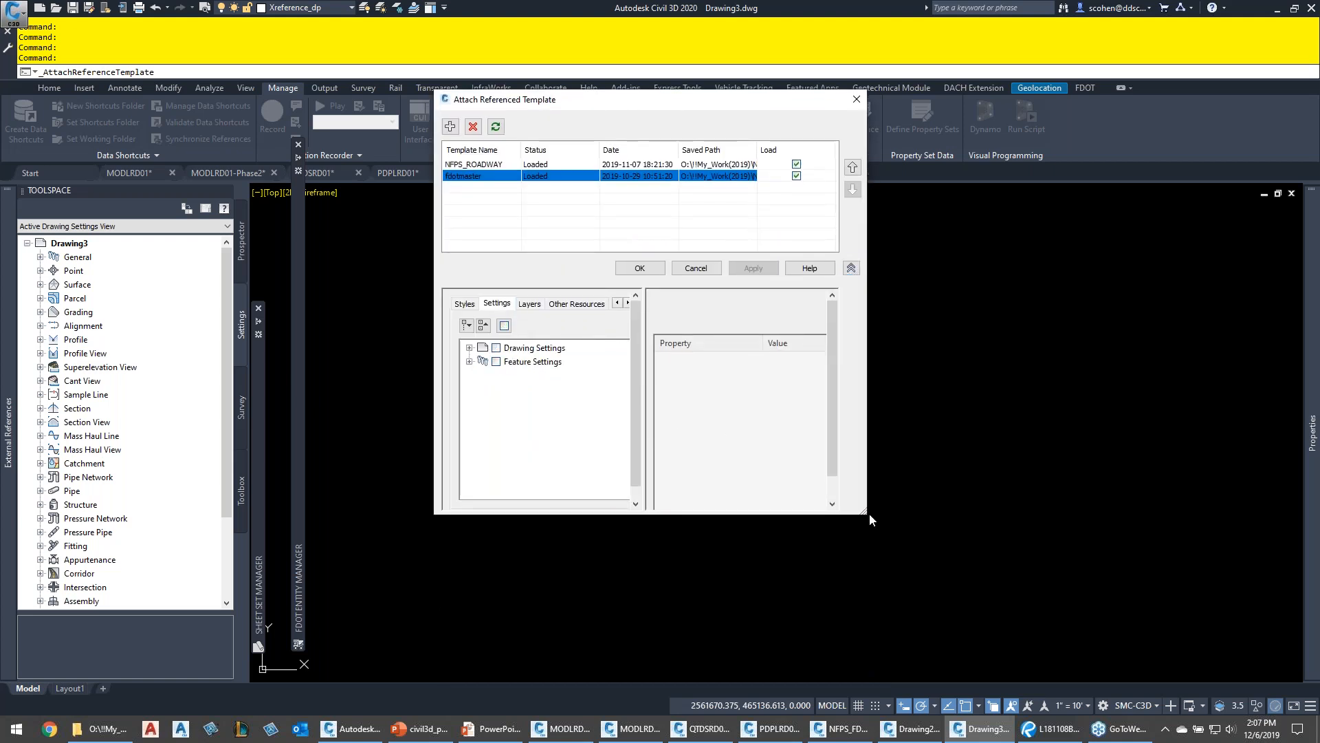
pyautogui.moveTo(868, 513); pyautogui.dragTo(1162, 619)
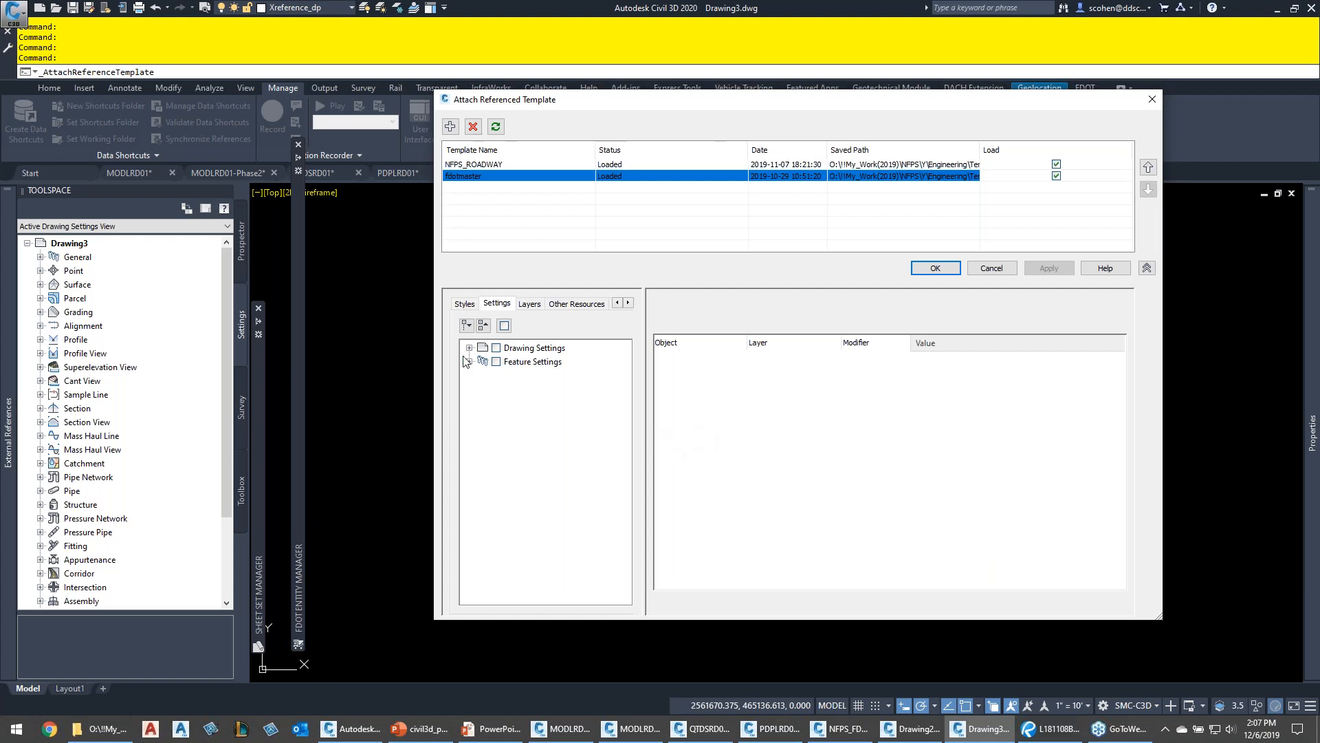
pyautogui.click(464, 305)
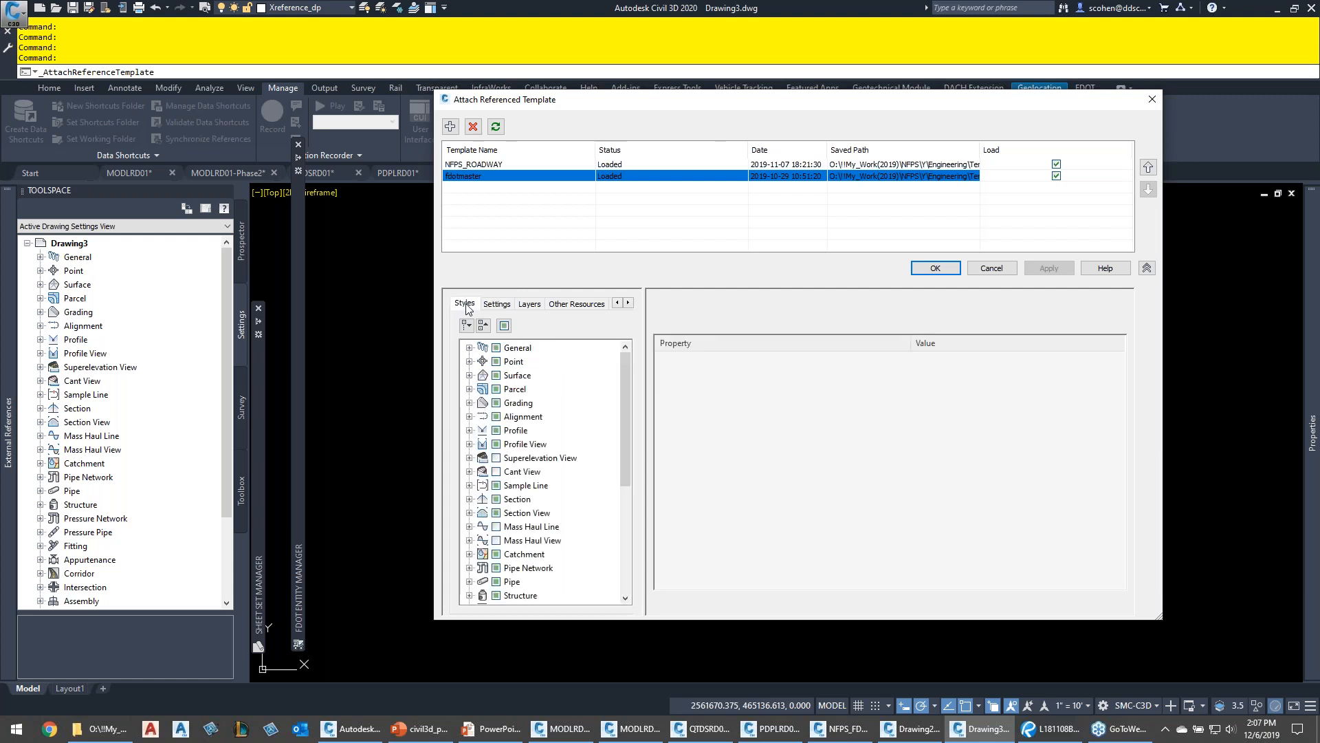
pyautogui.click(508, 307)
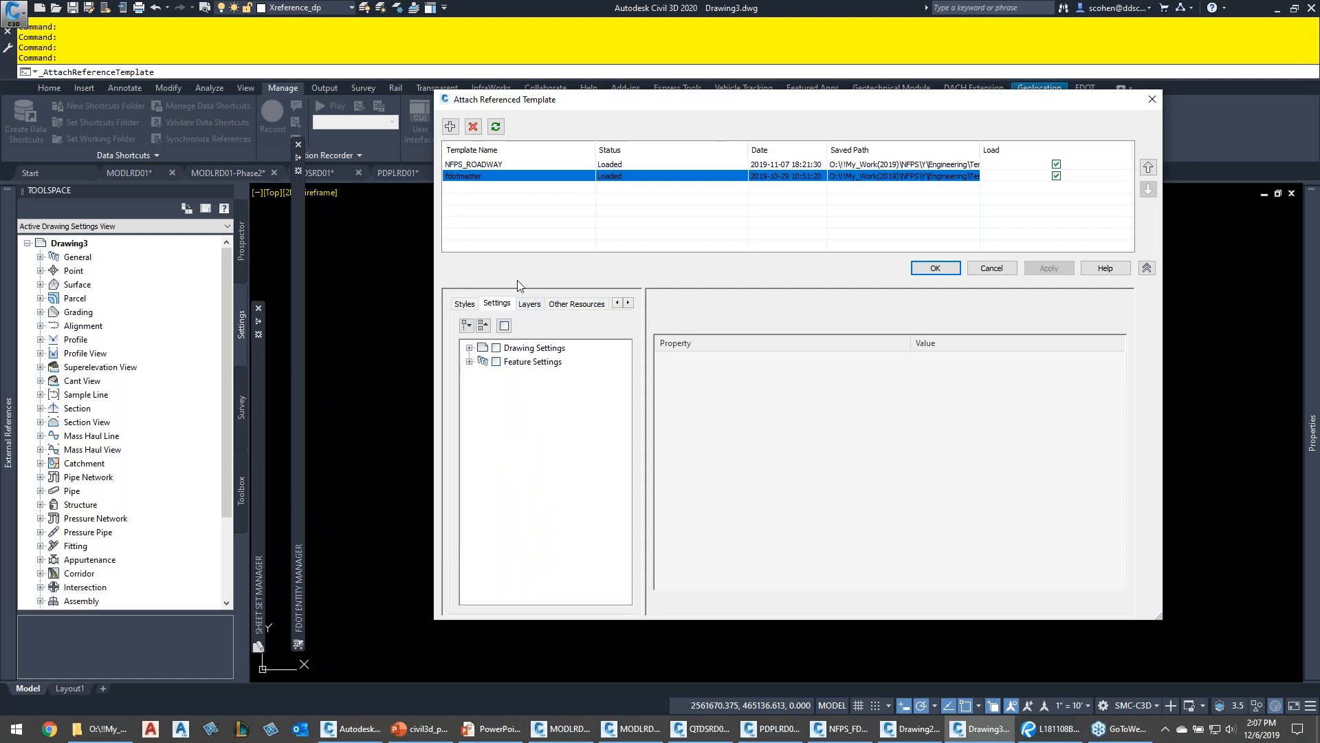
pyautogui.click(531, 306)
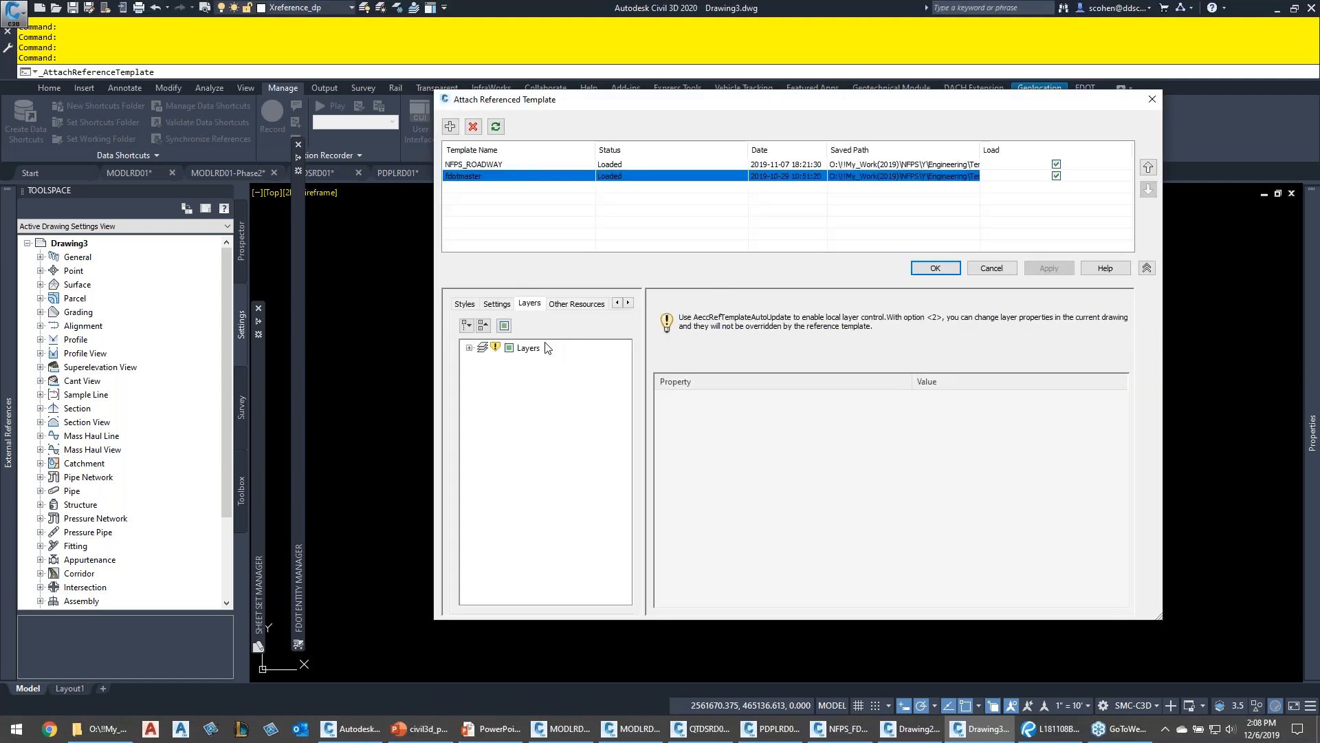
pyautogui.click(574, 306)
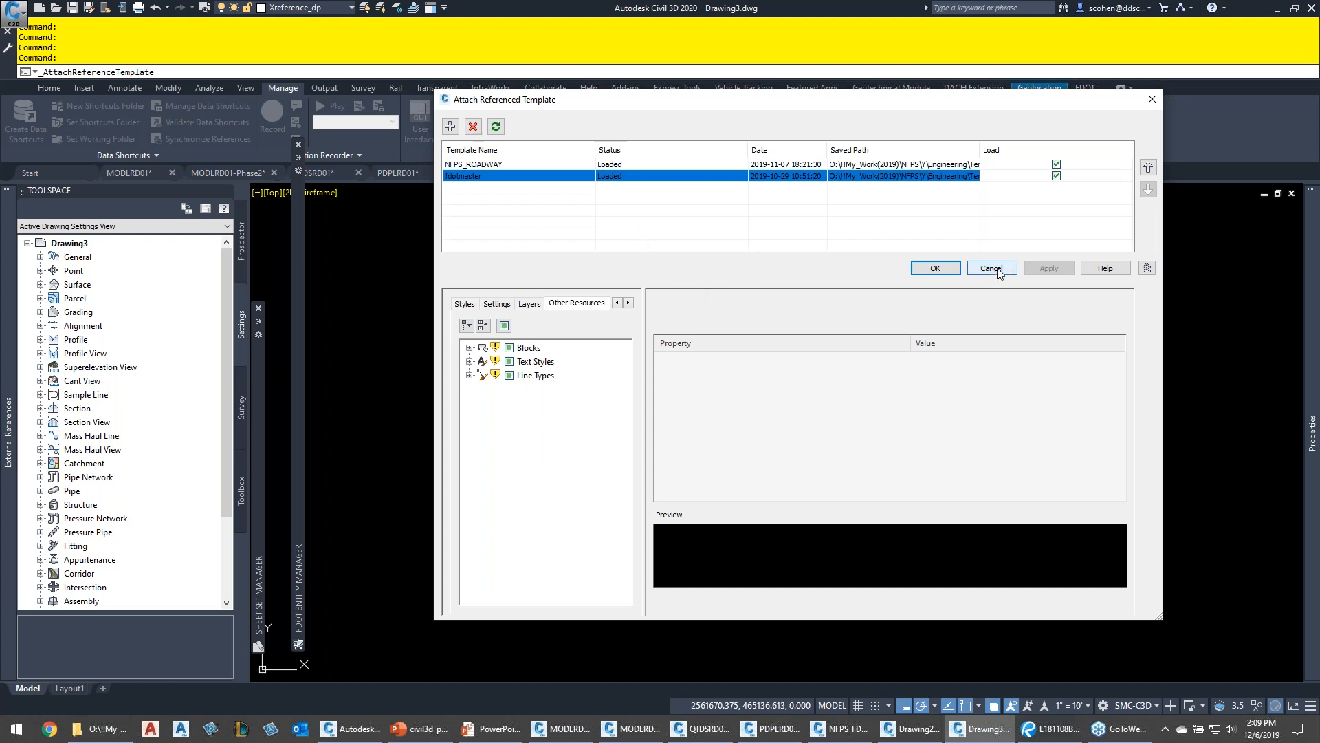
pyautogui.click(483, 180)
pyautogui.click(507, 161)
pyautogui.click(1149, 101)
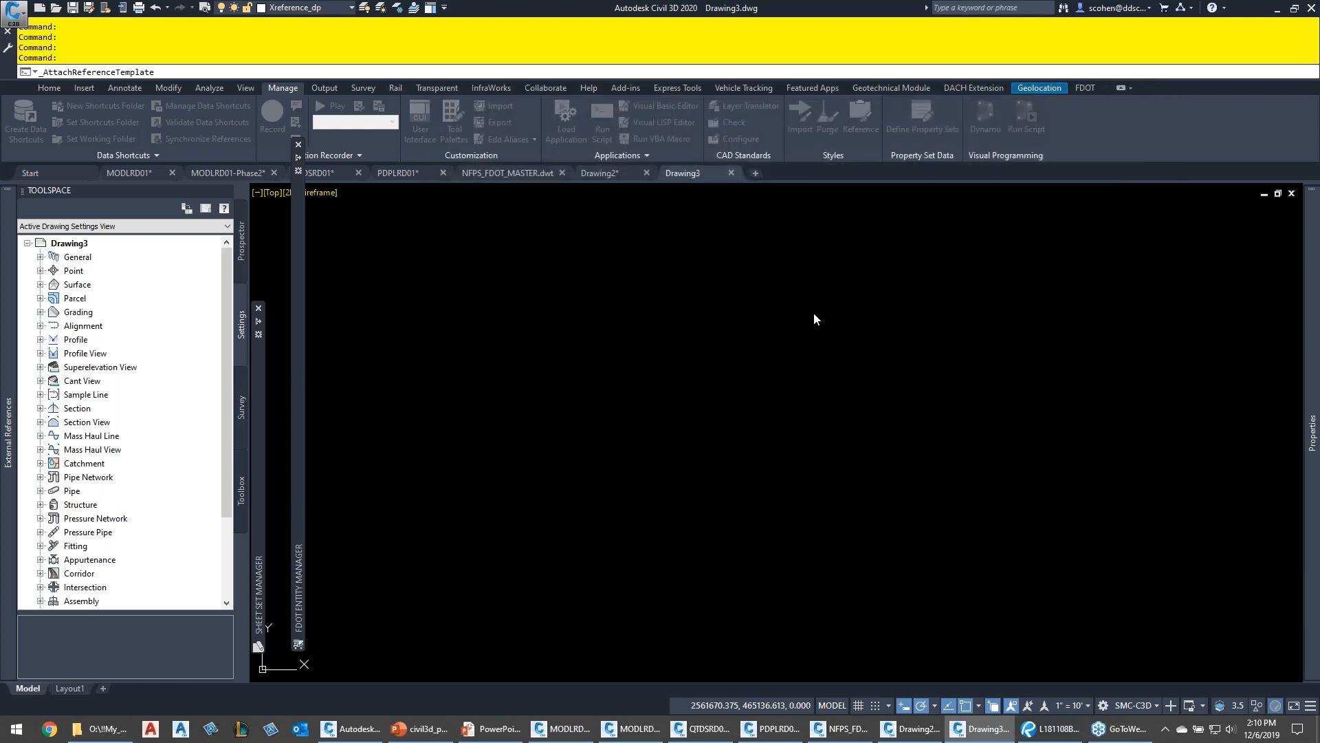
pyautogui.click(905, 295)
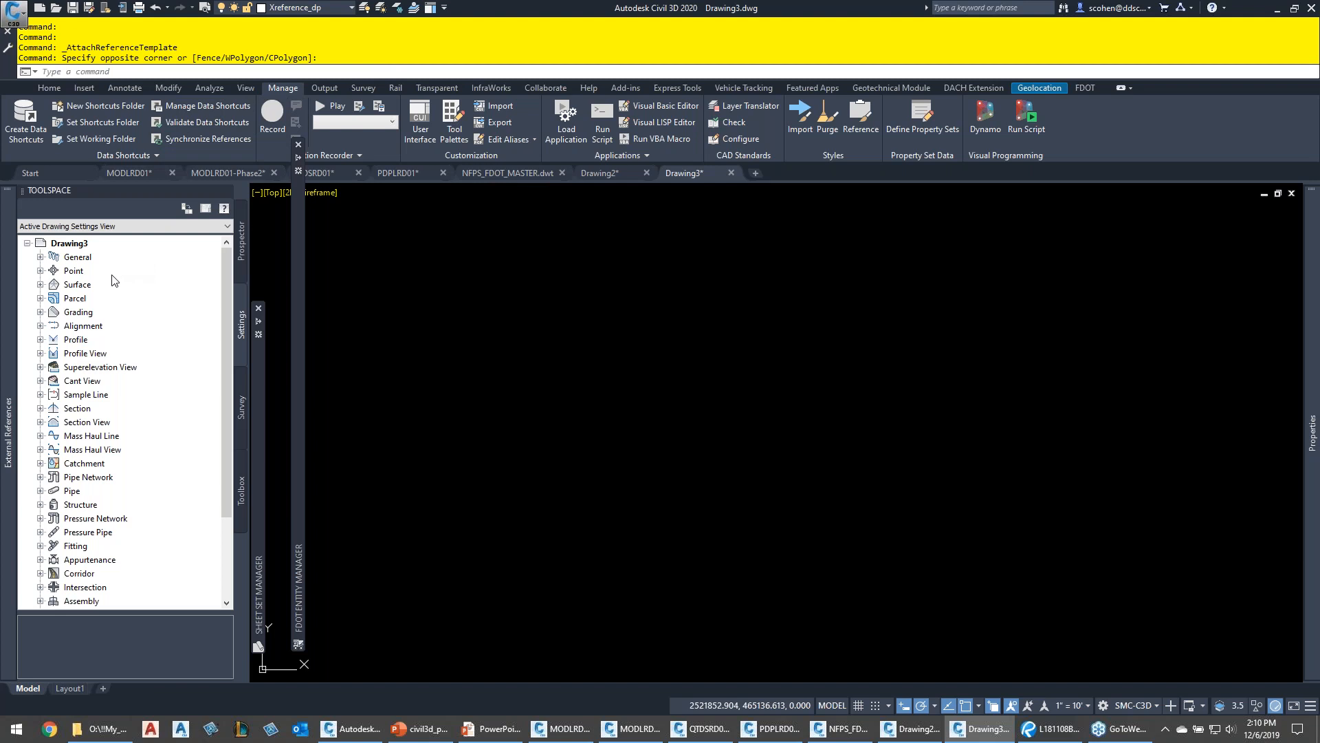
# List the surface styles in Drawing3 and check the reference markers beside them
pyautogui.click(40, 284)
pyautogui.click(53, 298)
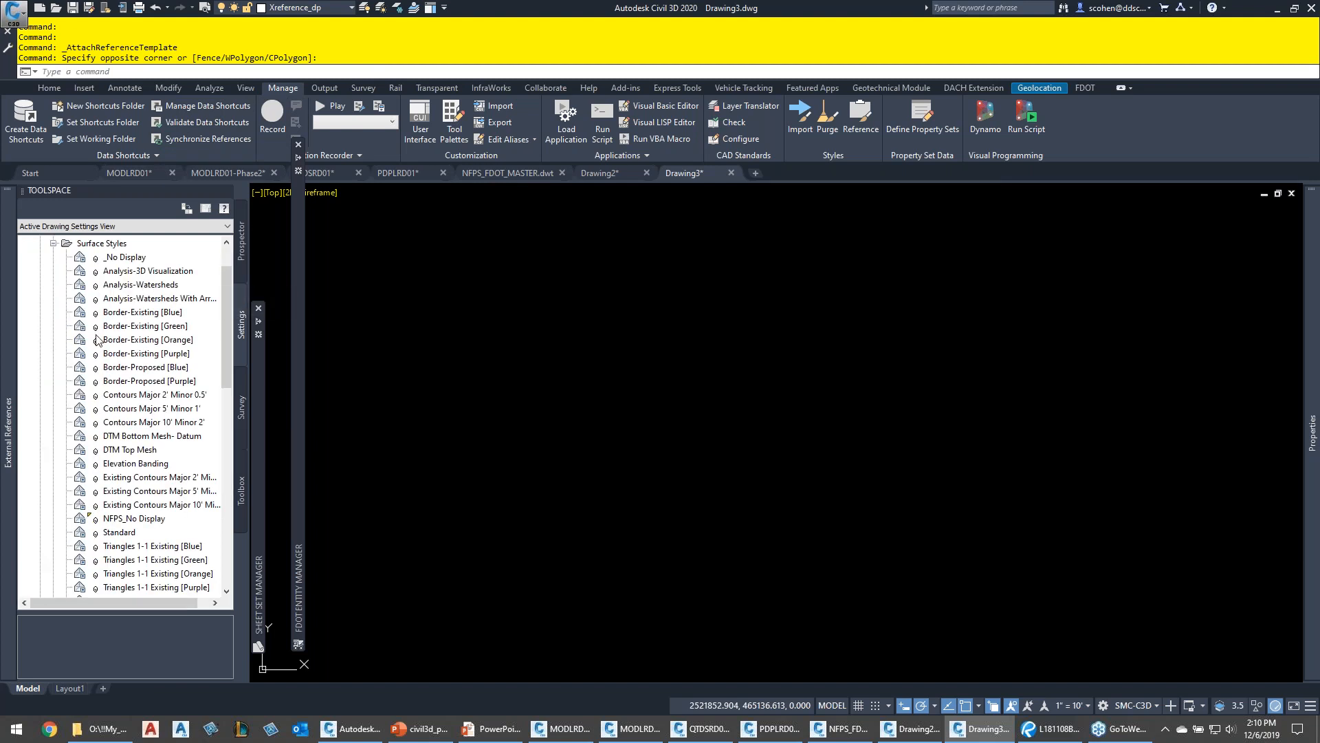
pyautogui.moveTo(96, 262)
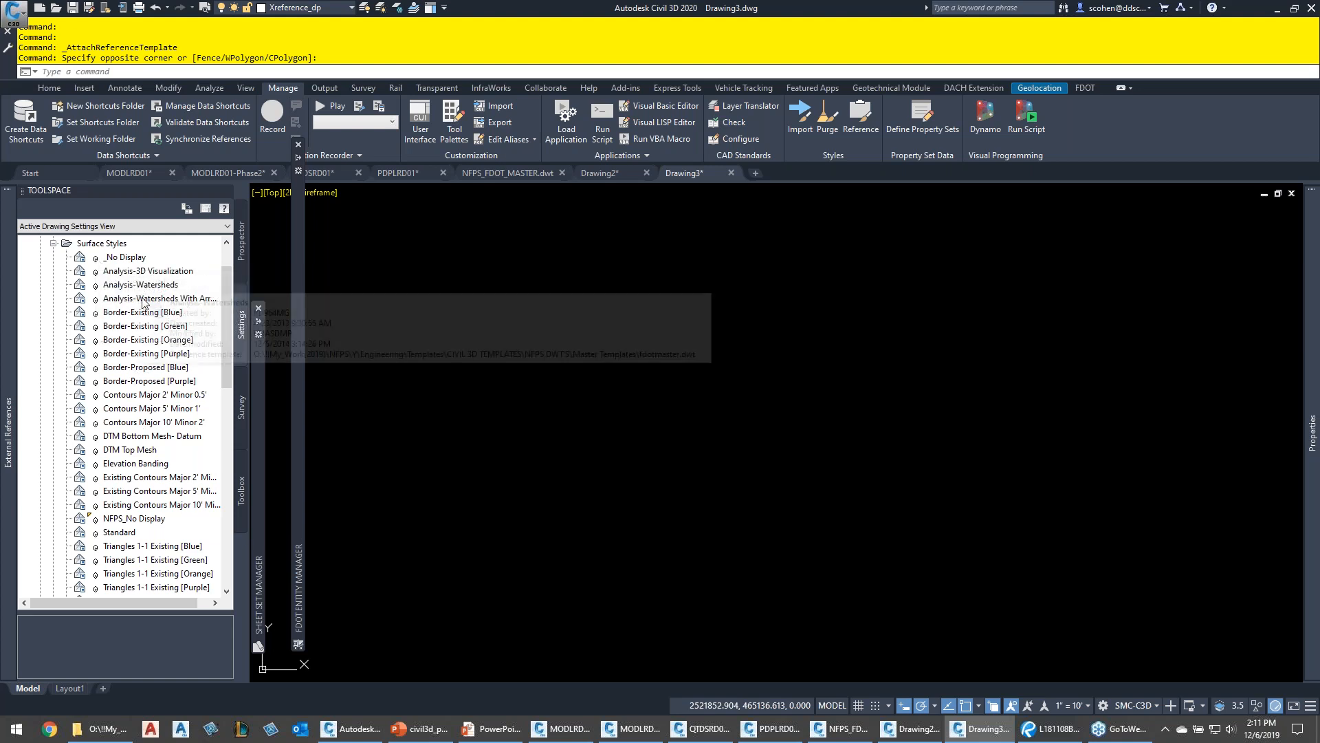
# Try to make triangles, major and minor contours, gridded and directions visible in the Border-Existing [Blue] surface style, and discard the edits
pyautogui.doubleClick(145, 313)
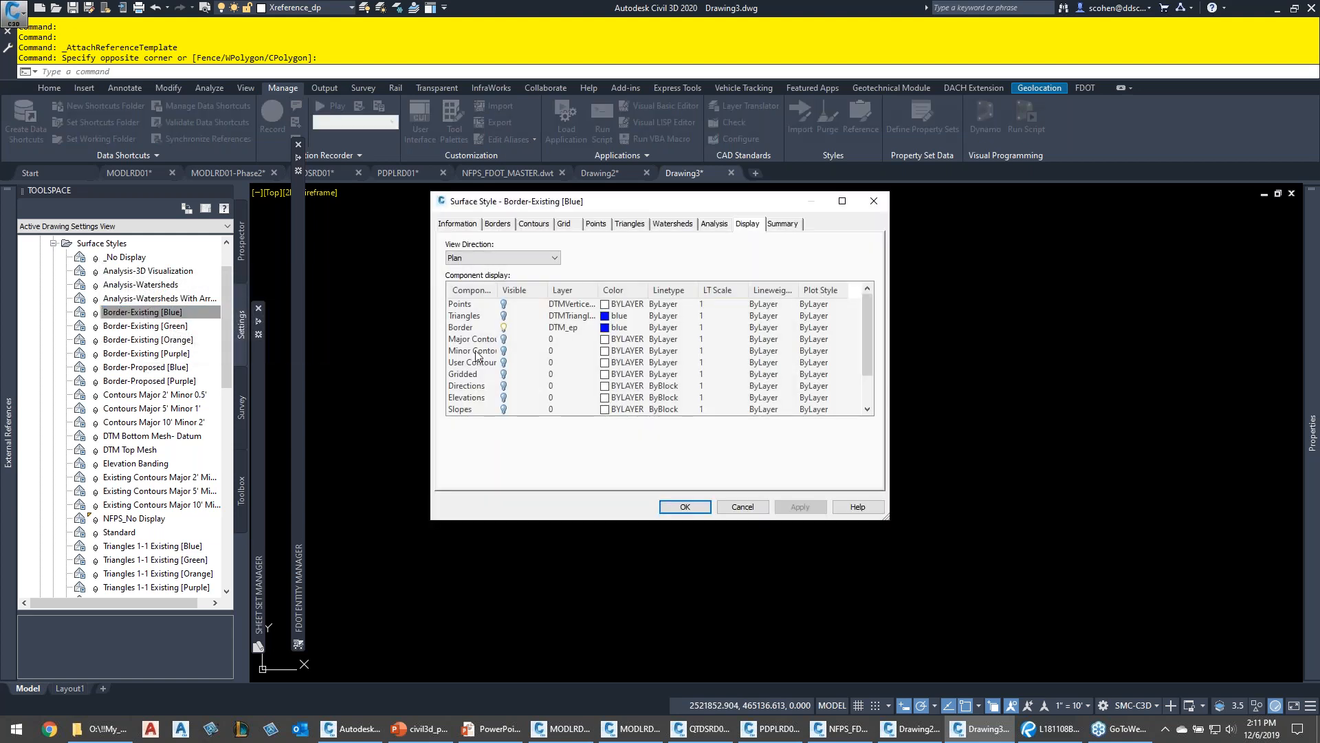
pyautogui.click(504, 315)
pyautogui.click(502, 339)
pyautogui.click(503, 339)
pyautogui.click(502, 350)
pyautogui.click(502, 374)
pyautogui.click(503, 385)
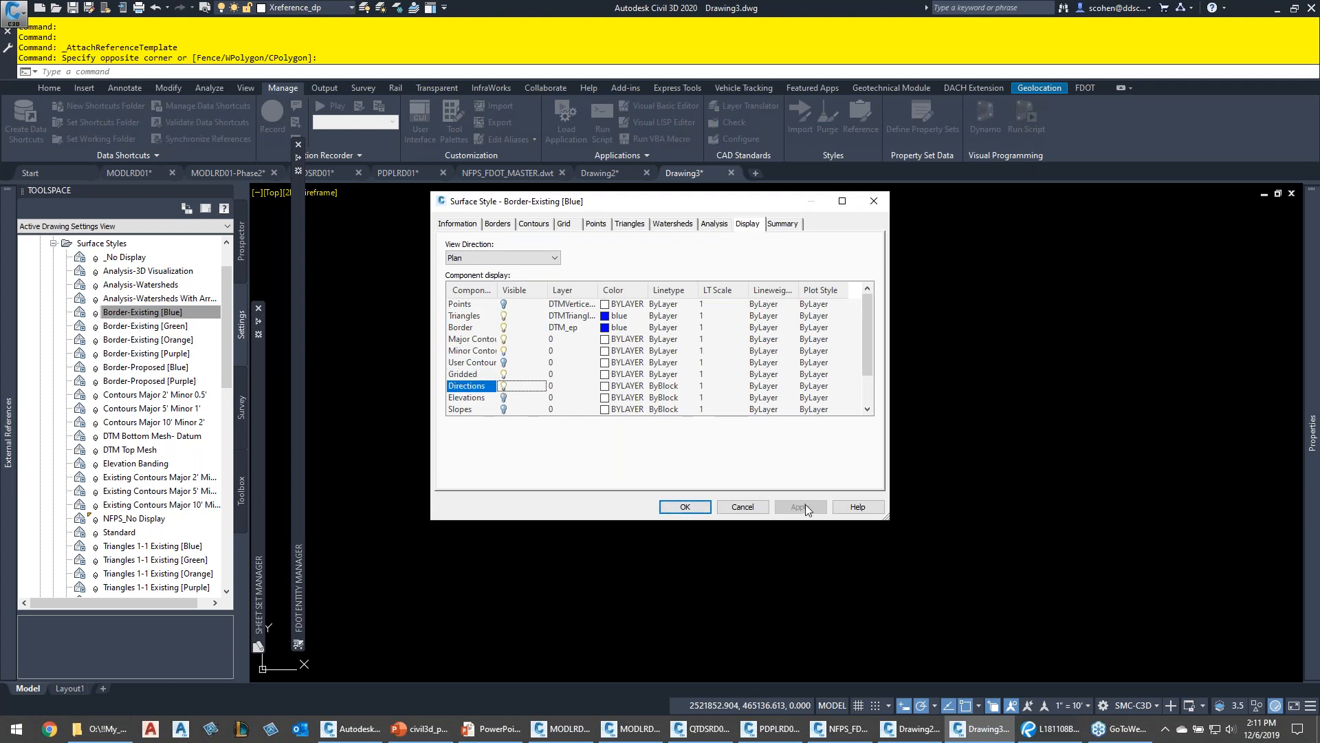
pyautogui.click(672, 500)
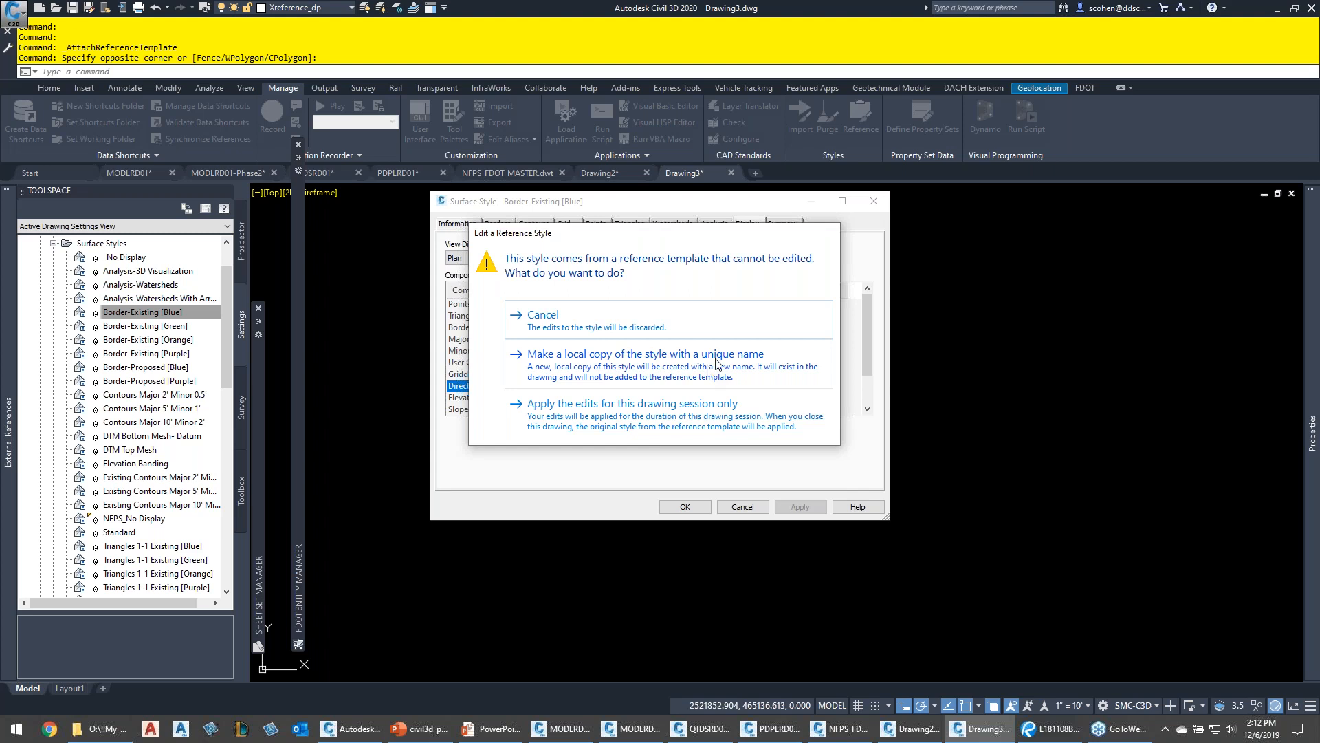
pyautogui.click(617, 327)
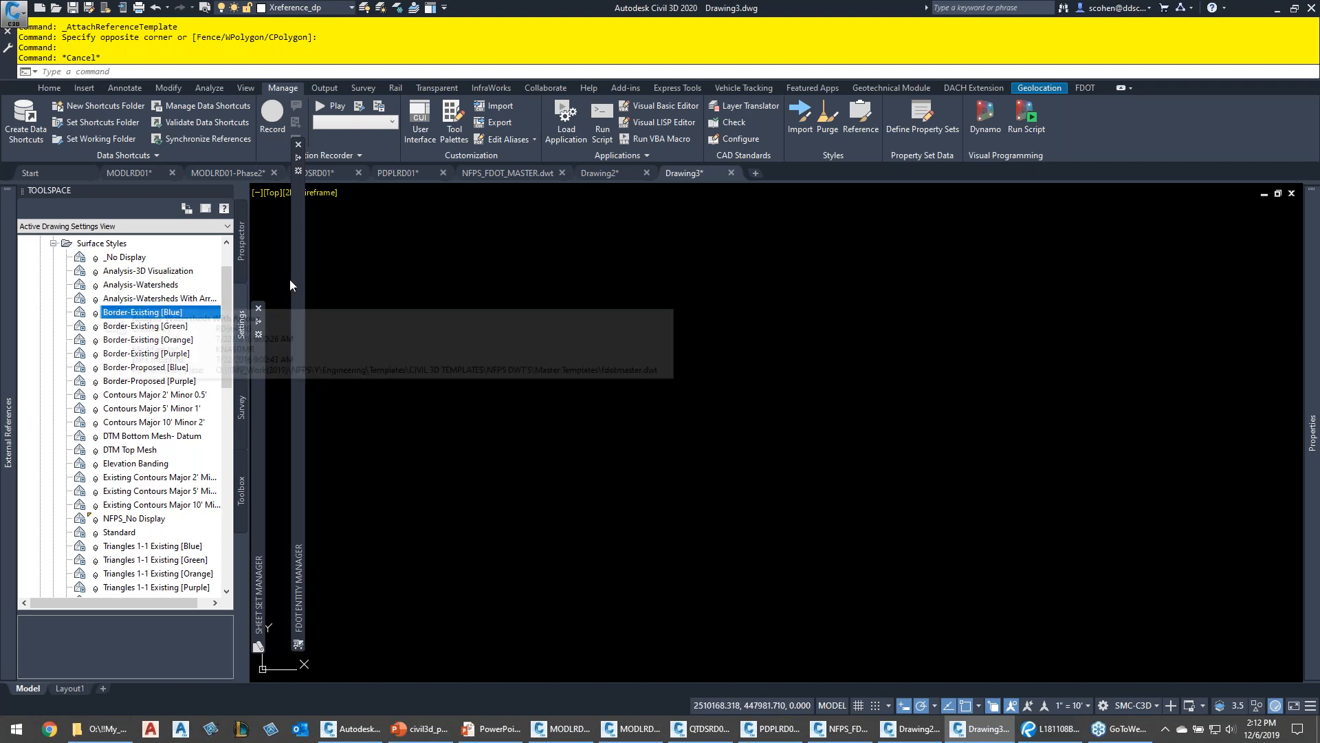
pyautogui.click(733, 172)
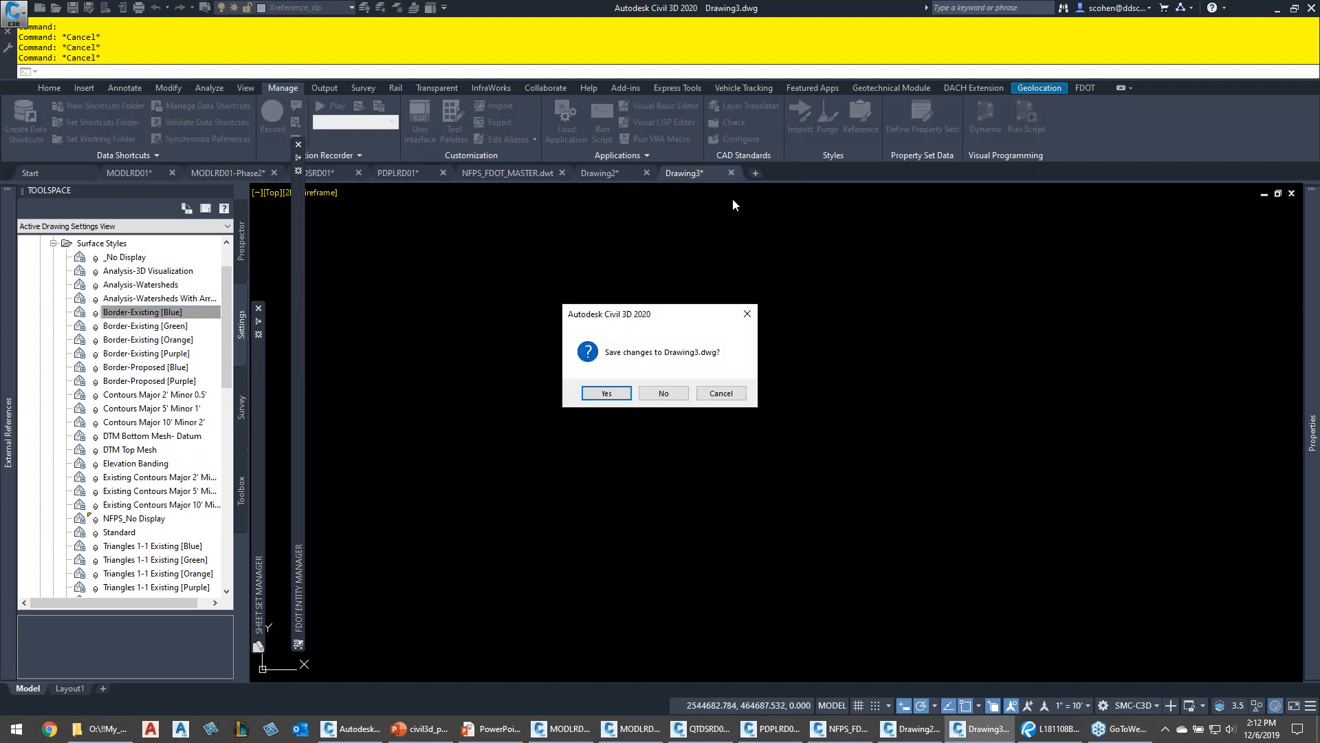
pyautogui.click(722, 395)
pyautogui.click(698, 359)
# List the layers of Drawing3 in an enlarged layer manager, review them, and close it
pyautogui.click(833, 322)
pyautogui.write('la')
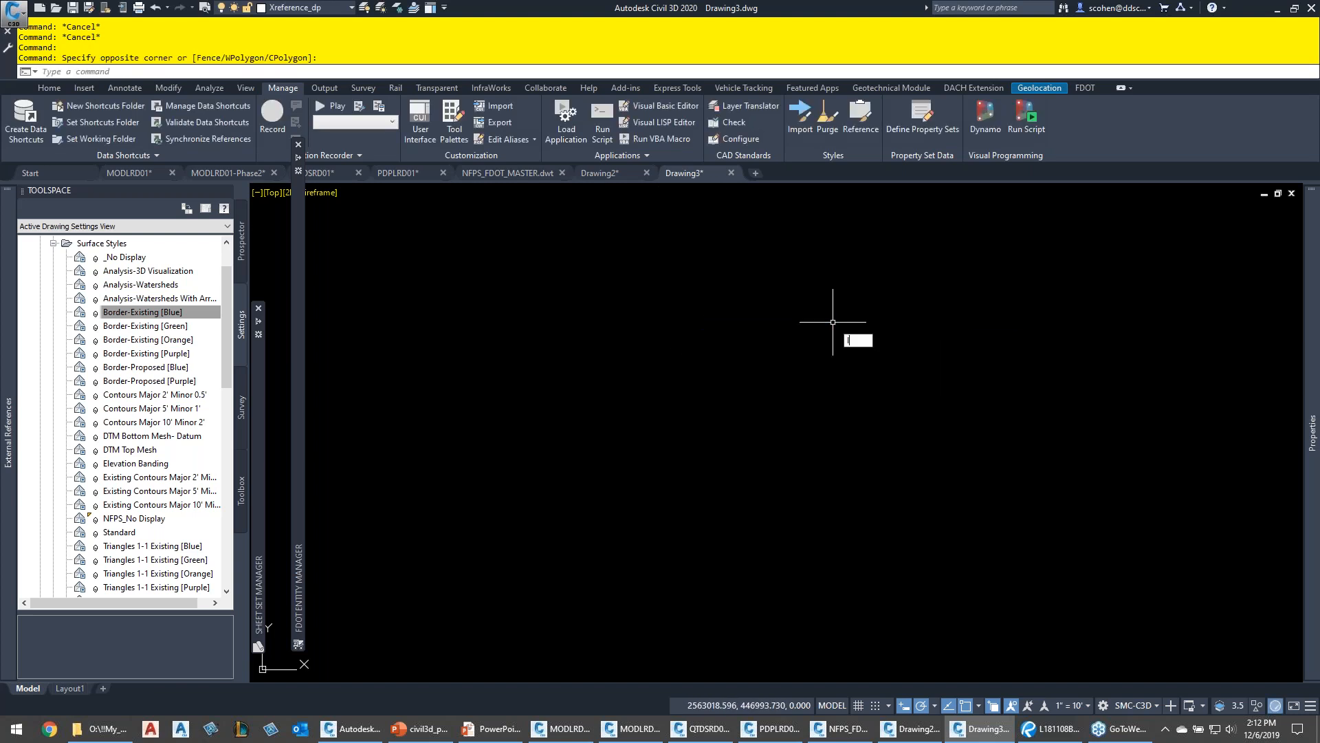
pyautogui.press('Return')
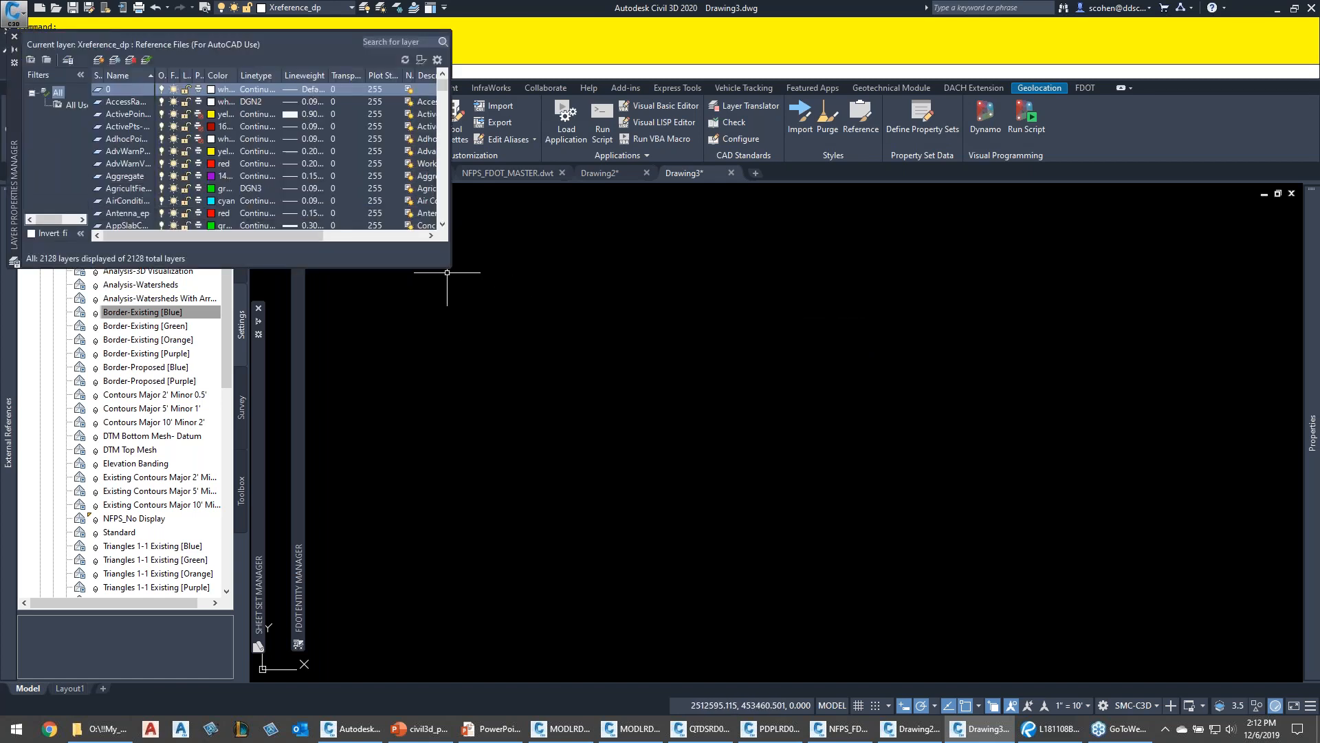
pyautogui.moveTo(447, 268); pyautogui.dragTo(1091, 585)
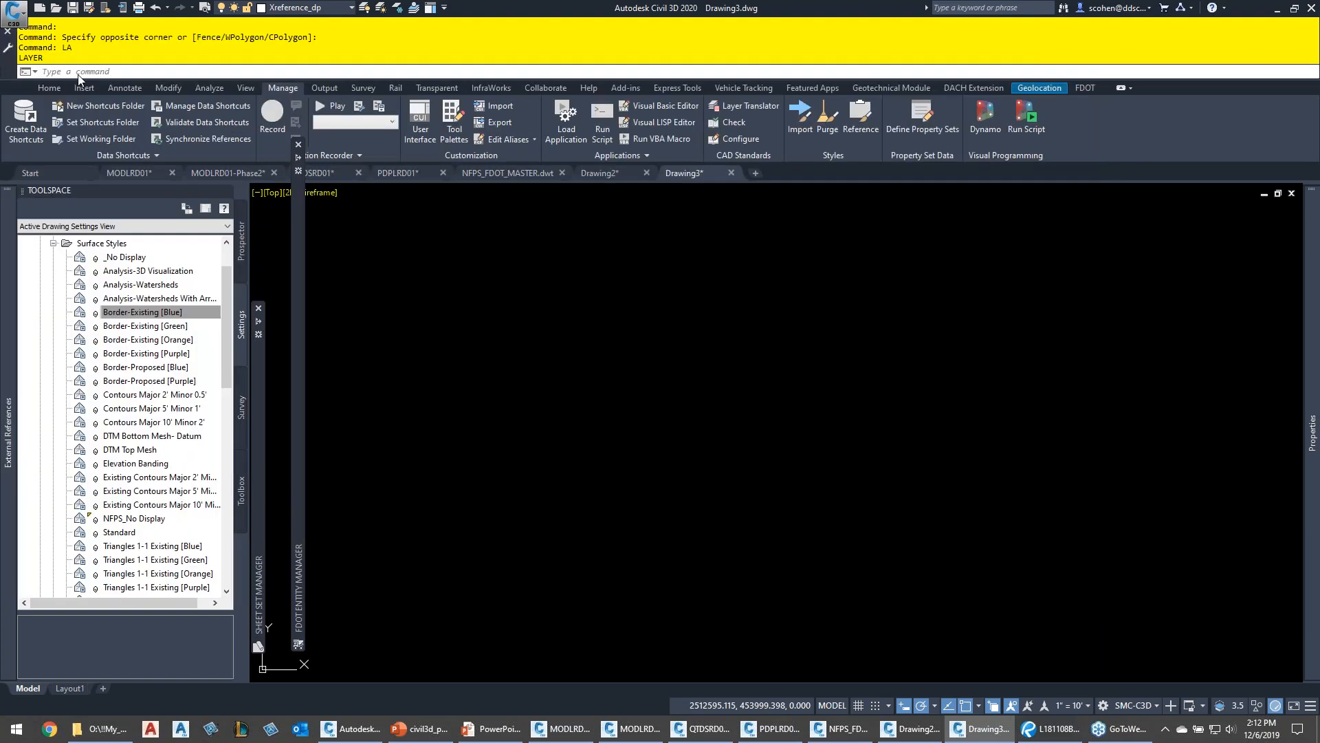
pyautogui.click(9, 37)
# Preview several block definitions of Drawing3, including _Dot, in the block editor's selection list, and cancel without editing any
pyautogui.write('BE')
pyautogui.press('Return')
pyautogui.click(558, 358)
pyautogui.moveTo(794, 472); pyautogui.dragTo(1041, 616)
pyautogui.moveTo(958, 433); pyautogui.dragTo(883, 394)
pyautogui.click(591, 386)
pyautogui.click(602, 440)
pyautogui.click(598, 493)
pyautogui.click(597, 457)
pyautogui.click(598, 395)
pyautogui.click(598, 350)
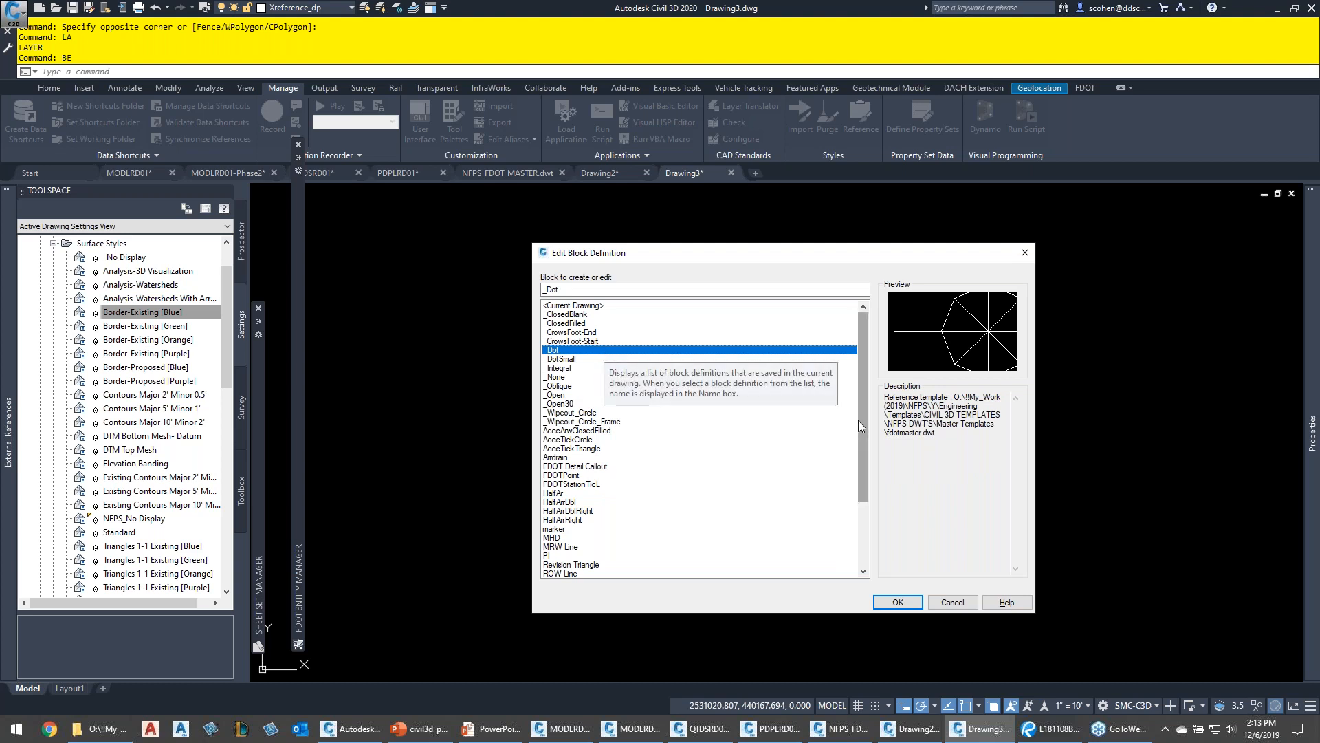
pyautogui.click(941, 602)
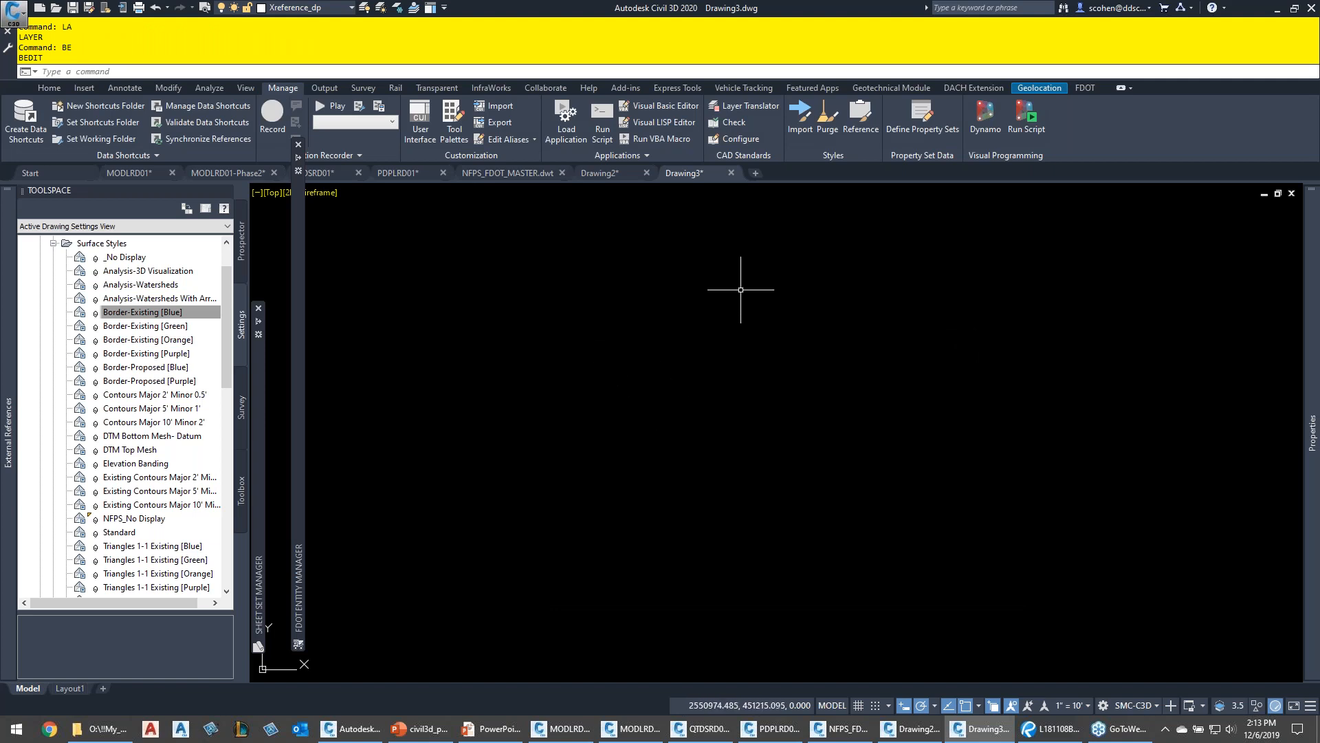
# Close Drawing3 without saving it and switch to the presentation's agenda slide
pyautogui.click(730, 173)
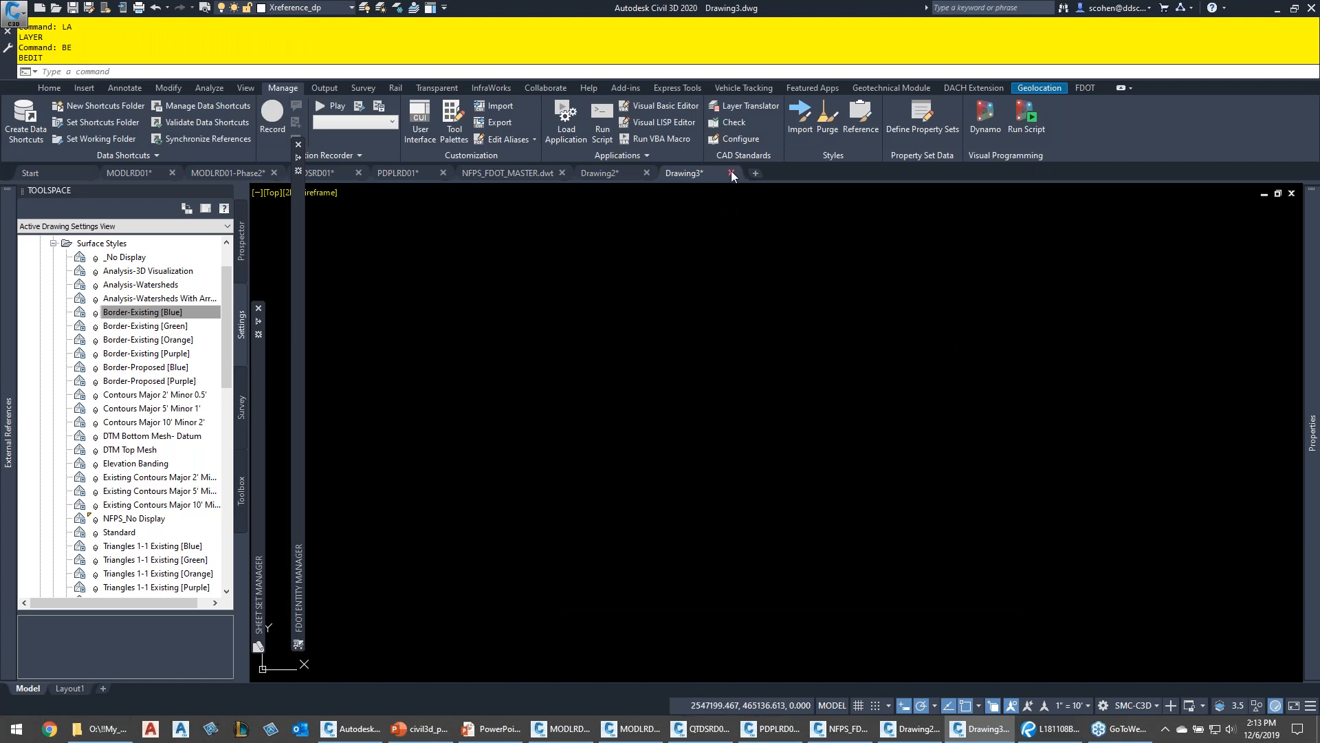
pyautogui.click(663, 393)
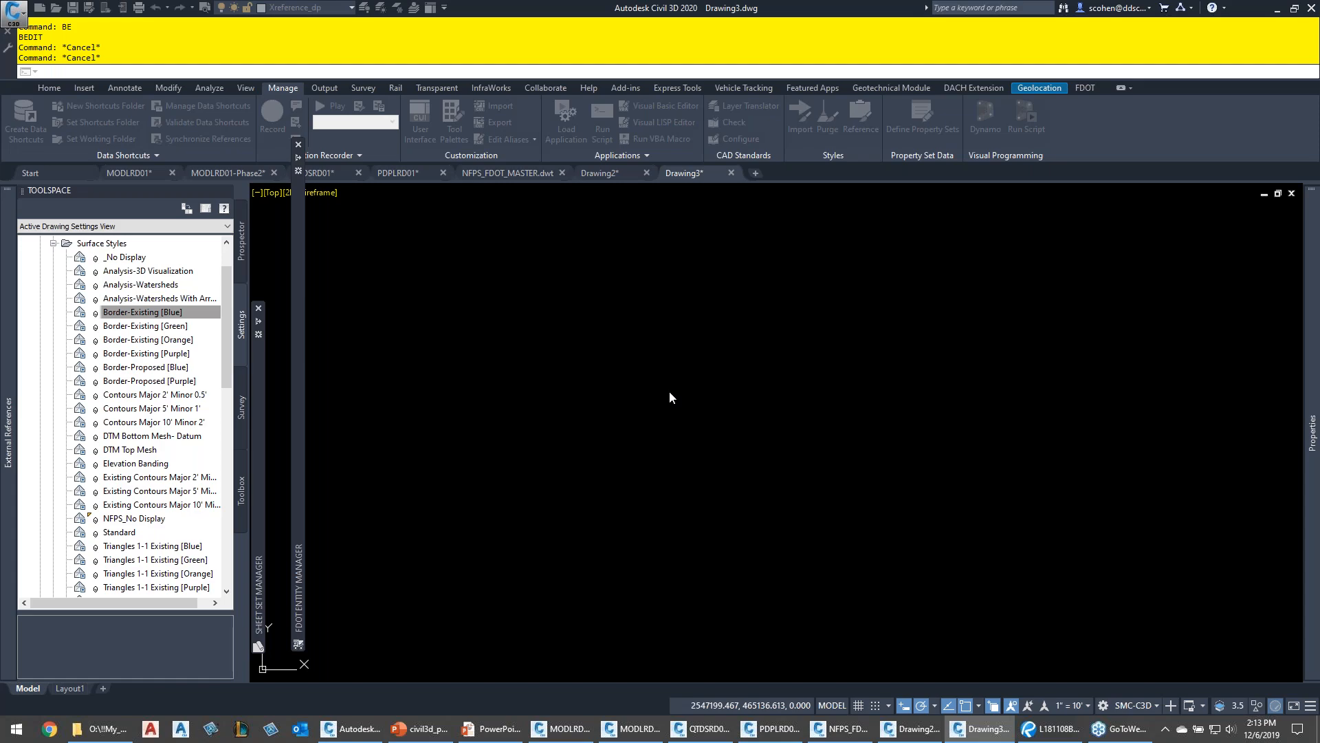
pyautogui.hotkey('alt', 'Tab')
pyautogui.hotkey('alt', 'Tab')
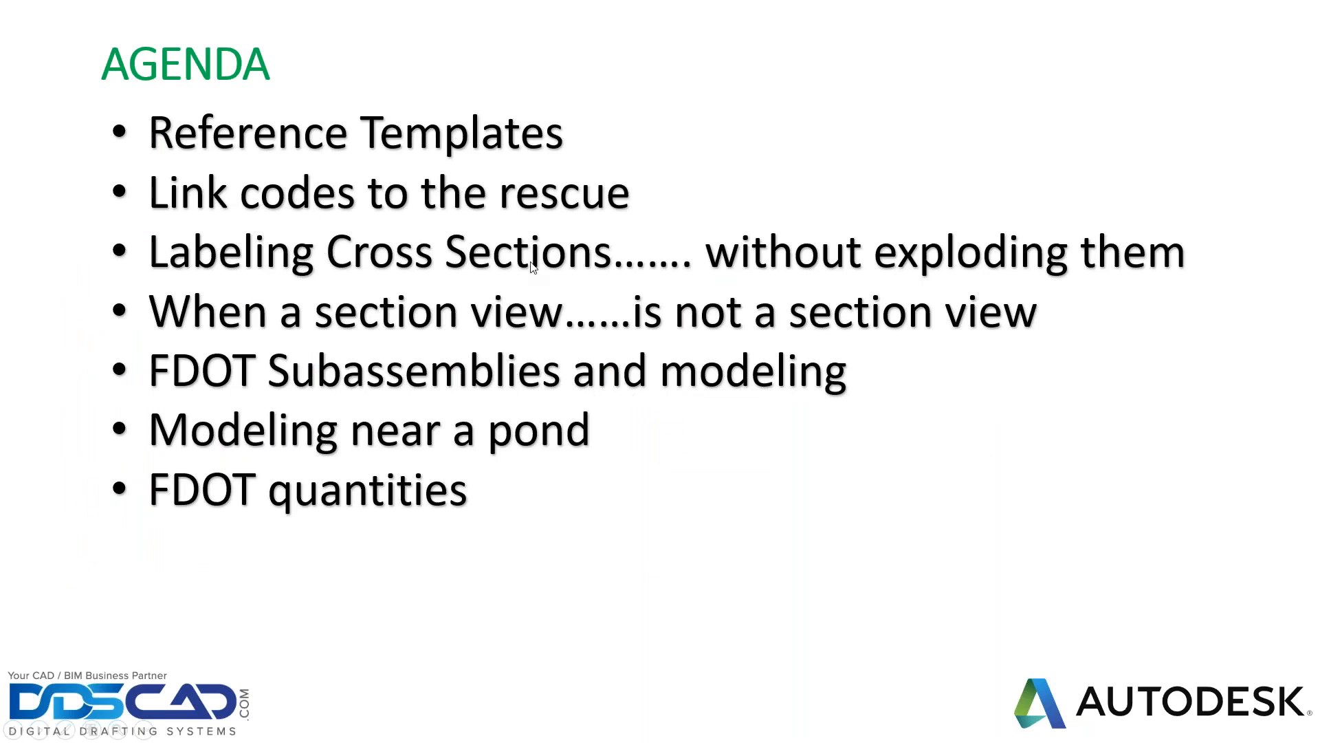
# Switch back to Civil 3D and make the MODLRD01 drawing's model space active
pyautogui.hotkey('alt', 'Tab')
pyautogui.press('Tab')
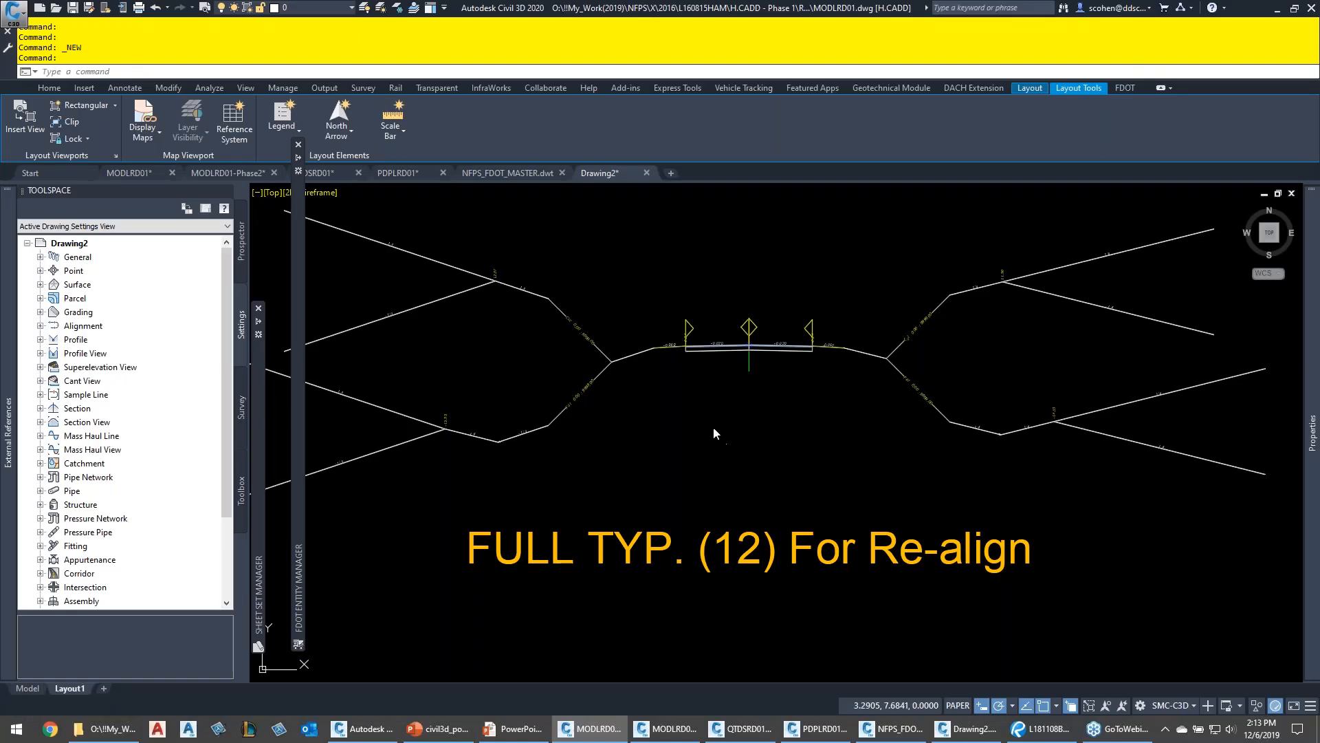
pyautogui.click(706, 433)
pyautogui.click(788, 416)
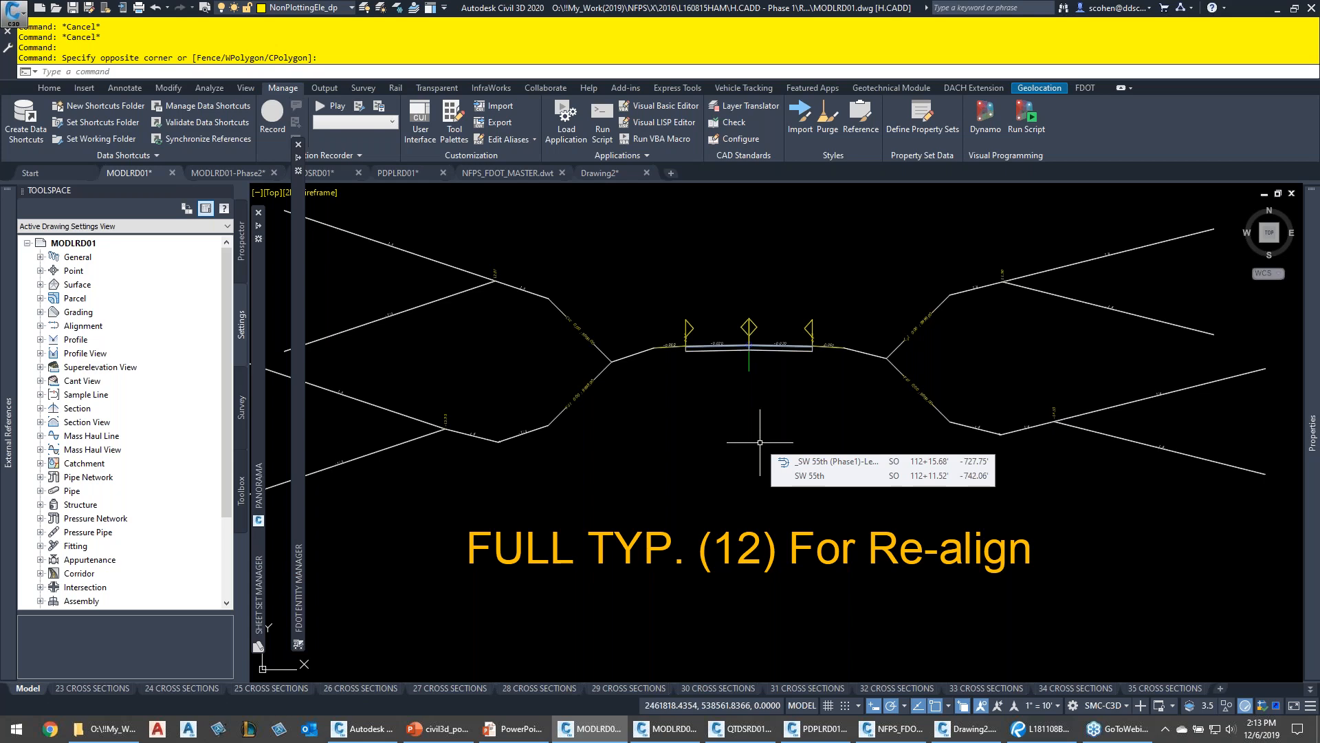
# Examine the SW 55th corridor in plan, its intersection with US 129, and the US 129 corridor south of it
pyautogui.scroll(-8, 759, 442)
pyautogui.scroll(-4, 790, 412)
pyautogui.moveTo(886, 384); pyautogui.dragTo(762, 389, button='middle')
pyautogui.scroll(4, 763, 389)
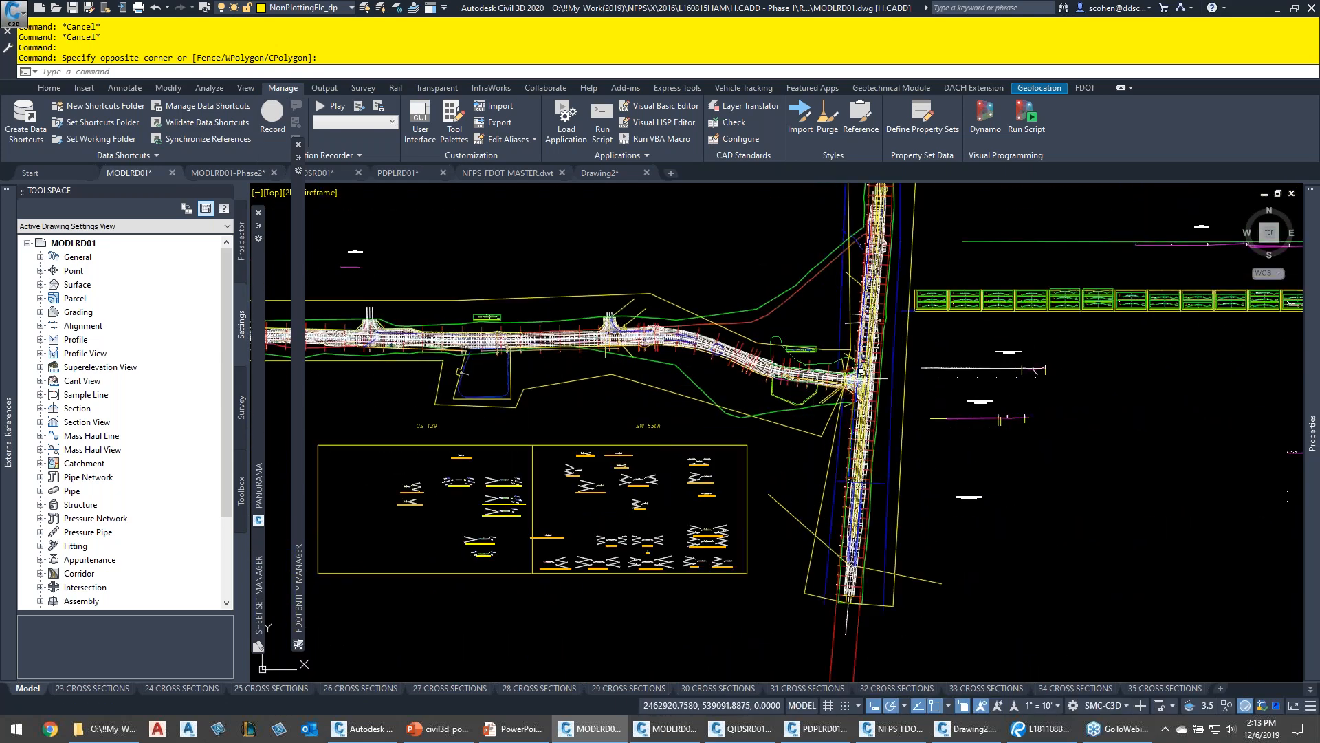
pyautogui.scroll(2, 756, 395)
pyautogui.scroll(4, 867, 394)
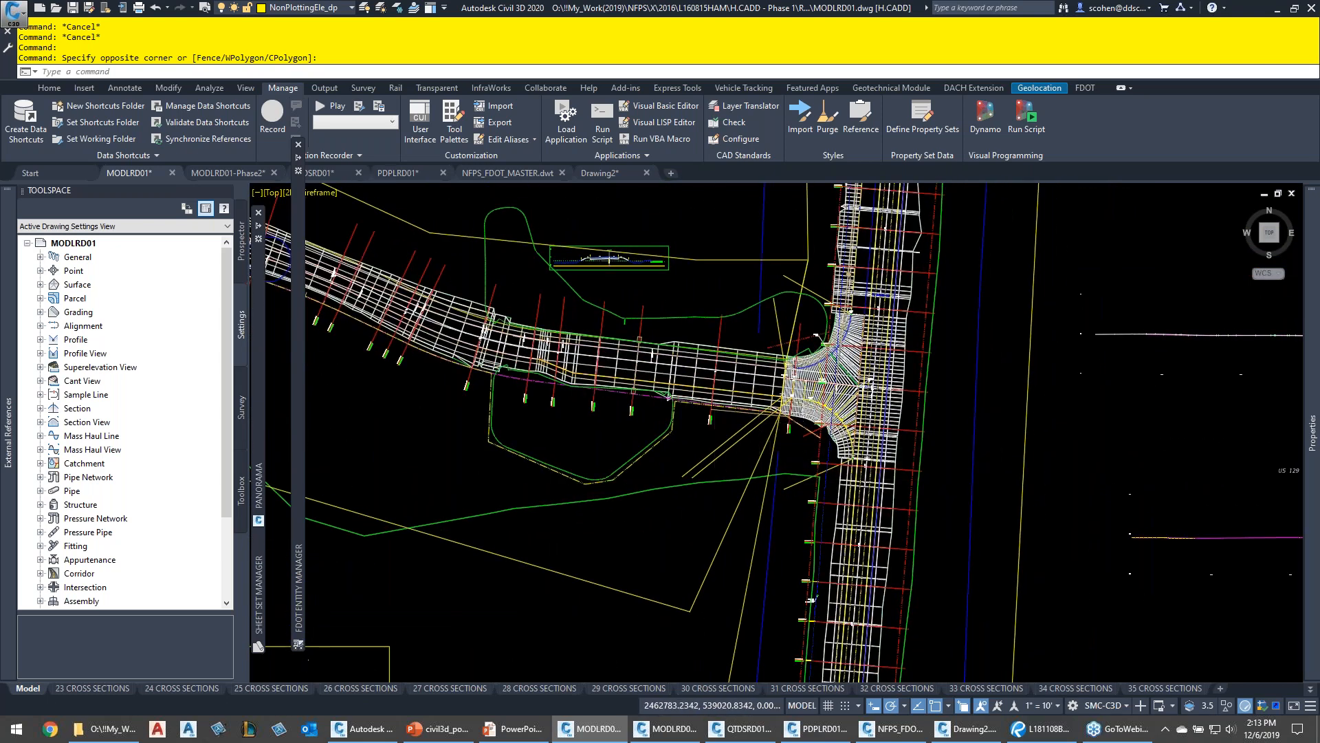
pyautogui.scroll(-3, 812, 599)
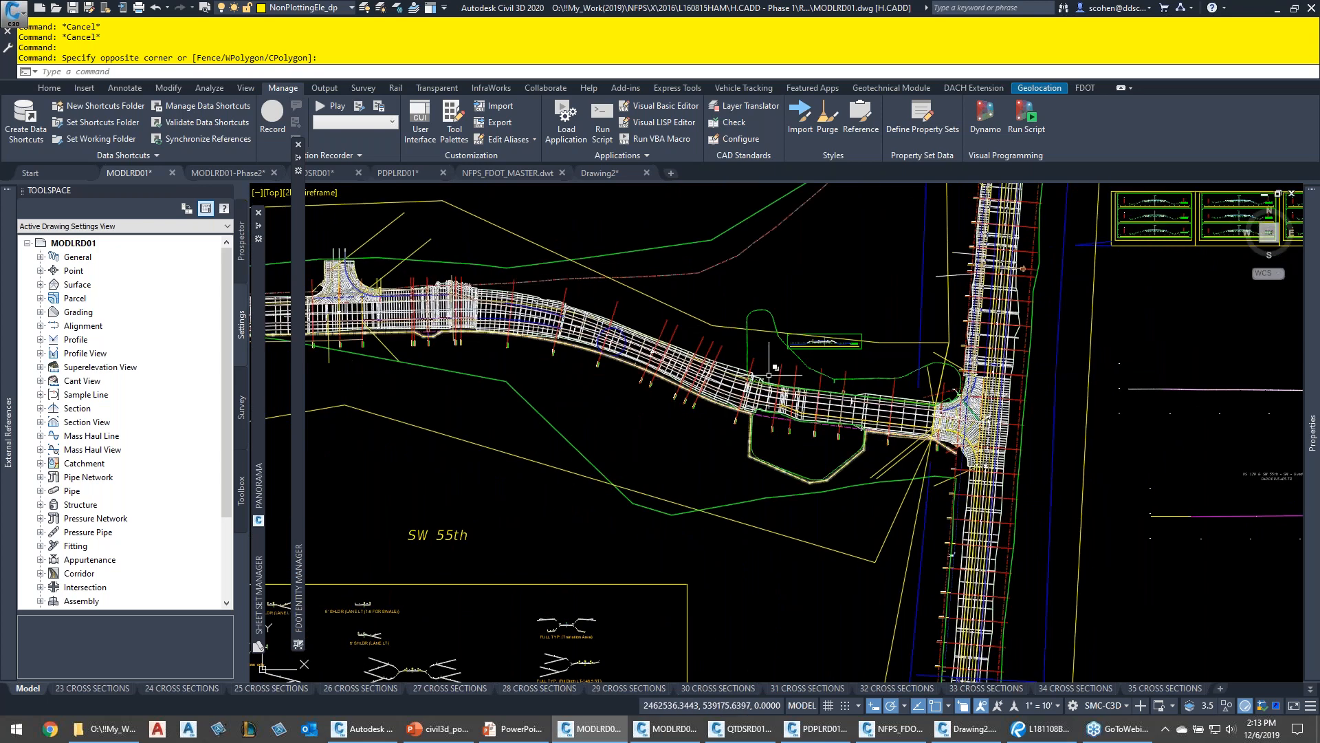
pyautogui.moveTo(687, 460); pyautogui.dragTo(1039, 528, button='middle')
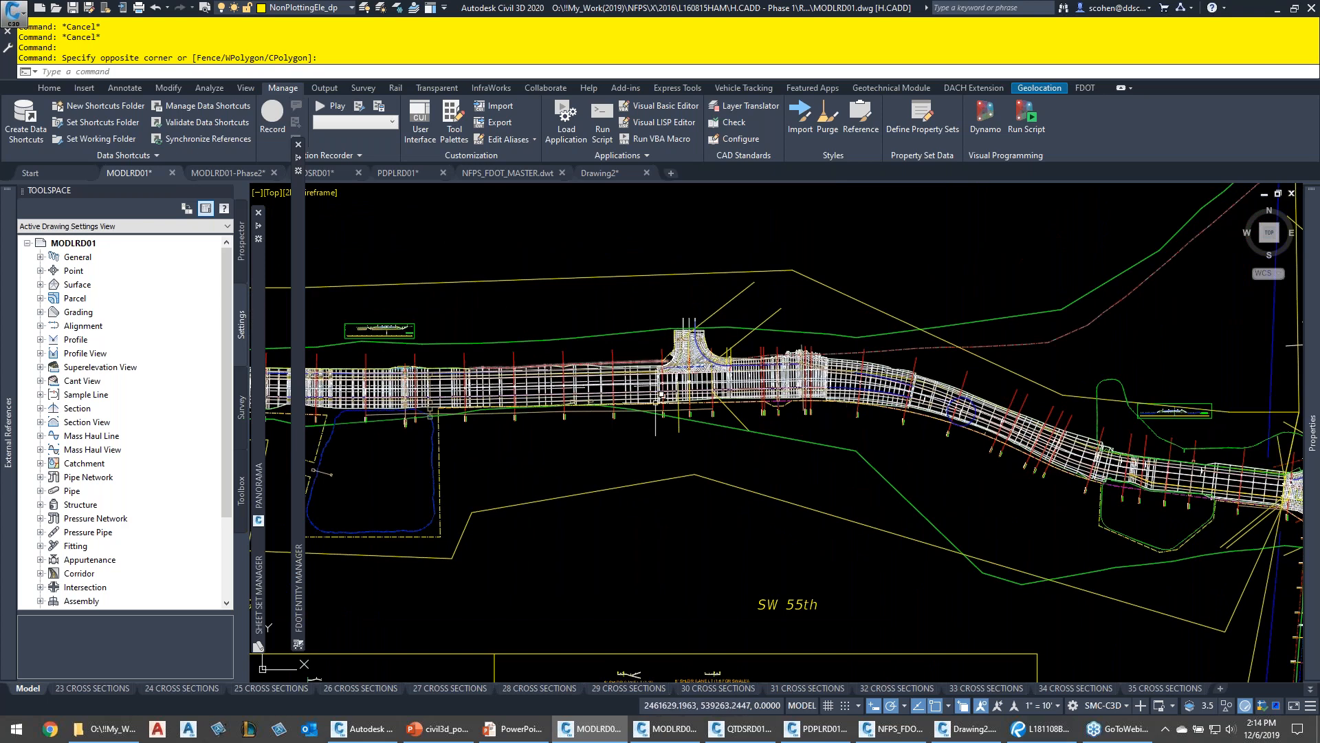
pyautogui.moveTo(869, 360); pyautogui.dragTo(715, 416, button='middle')
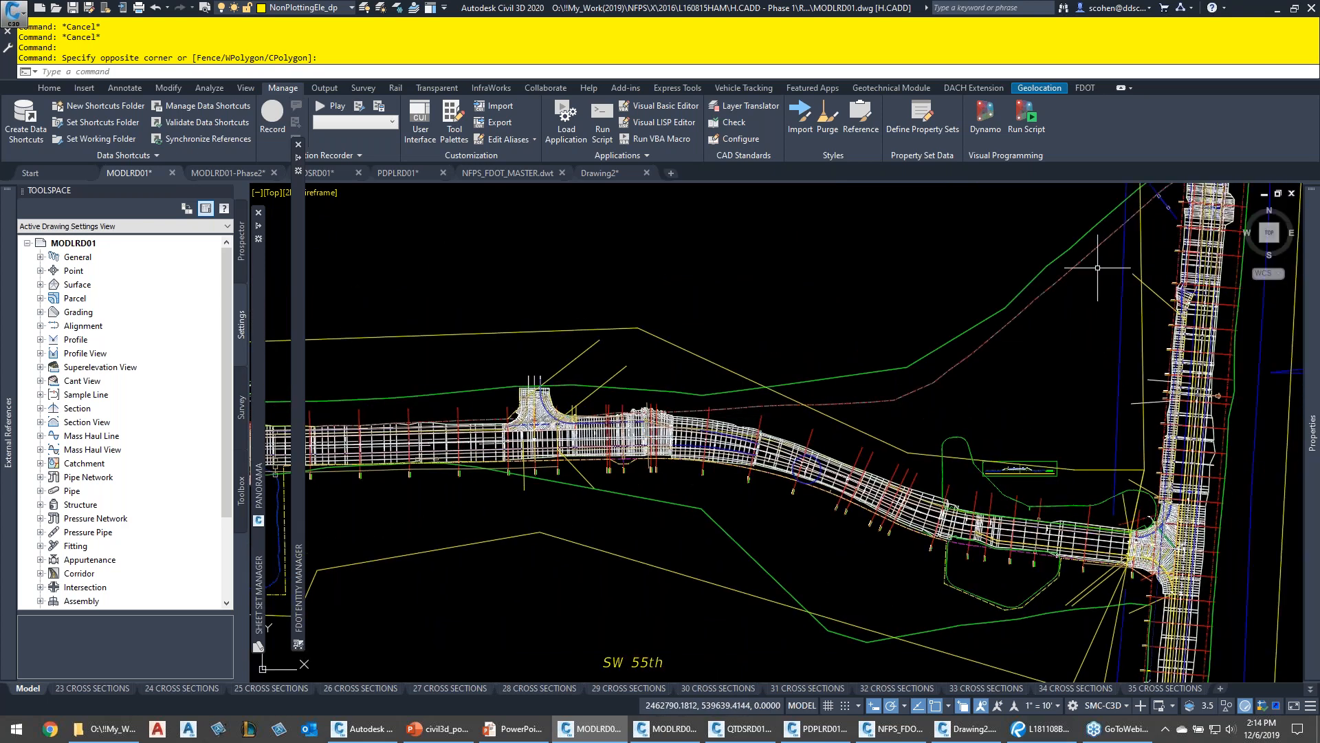
pyautogui.moveTo(847, 430); pyautogui.dragTo(801, 406)
pyautogui.moveTo(802, 405); pyautogui.dragTo(799, 404, button='middle')
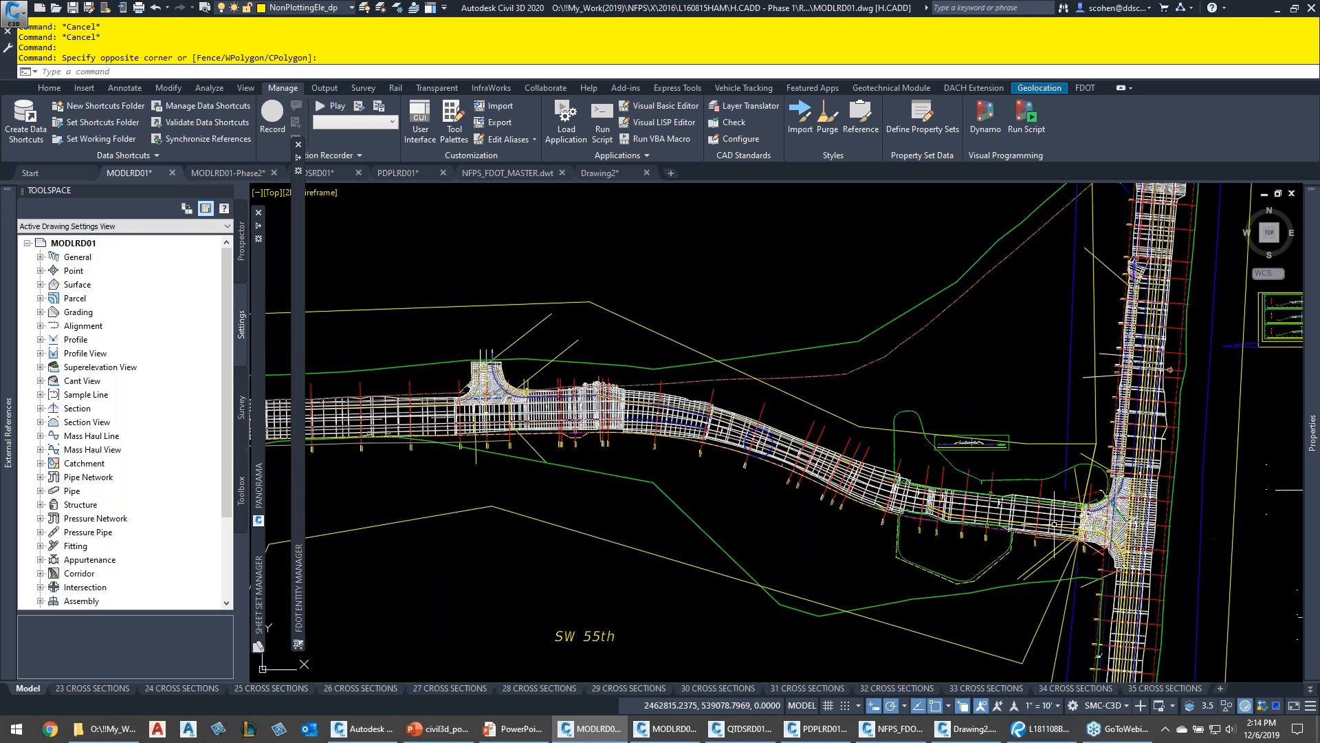
pyautogui.moveTo(634, 430); pyautogui.dragTo(639, 425, button='middle')
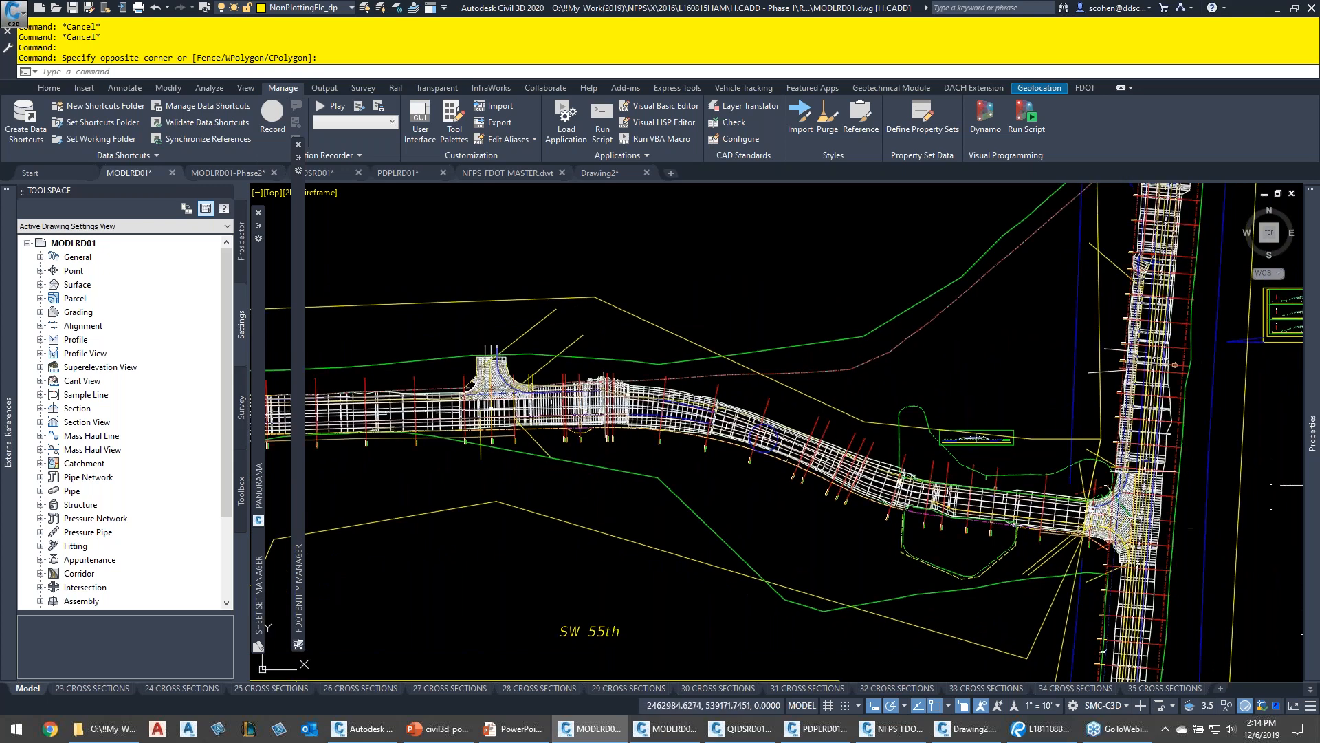
pyautogui.moveTo(1163, 591); pyautogui.dragTo(1064, 466, button='middle')
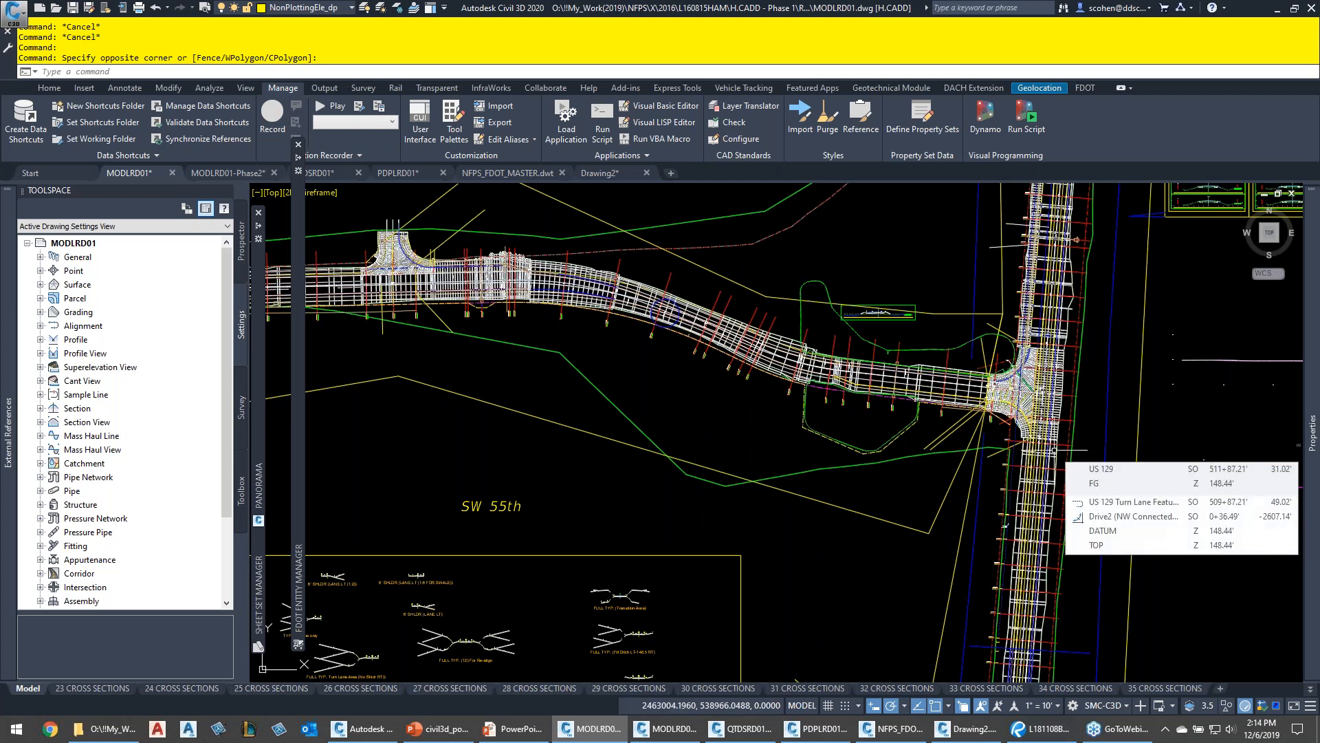
pyautogui.moveTo(1000, 417); pyautogui.dragTo(936, 233, button='middle')
pyautogui.moveTo(997, 463); pyautogui.dragTo(971, 352, button='middle')
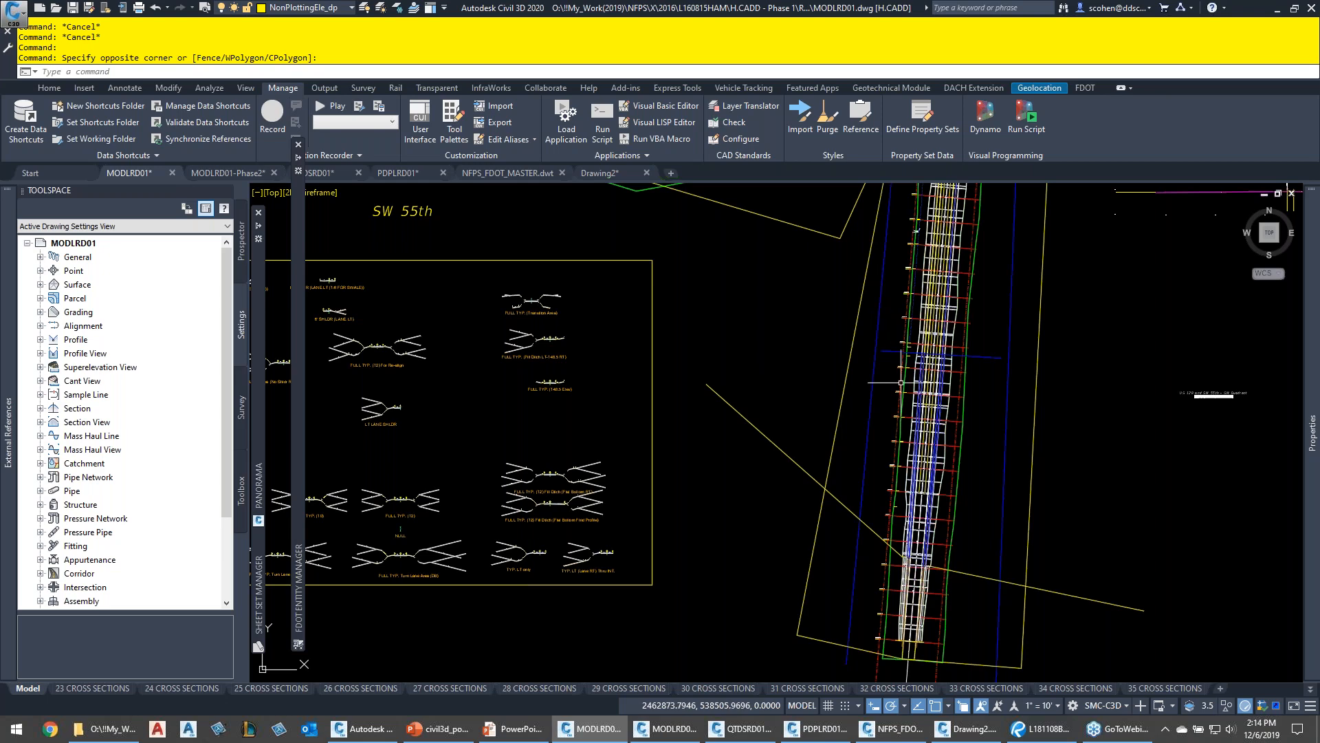
pyautogui.moveTo(913, 273); pyautogui.dragTo(933, 435, button='middle')
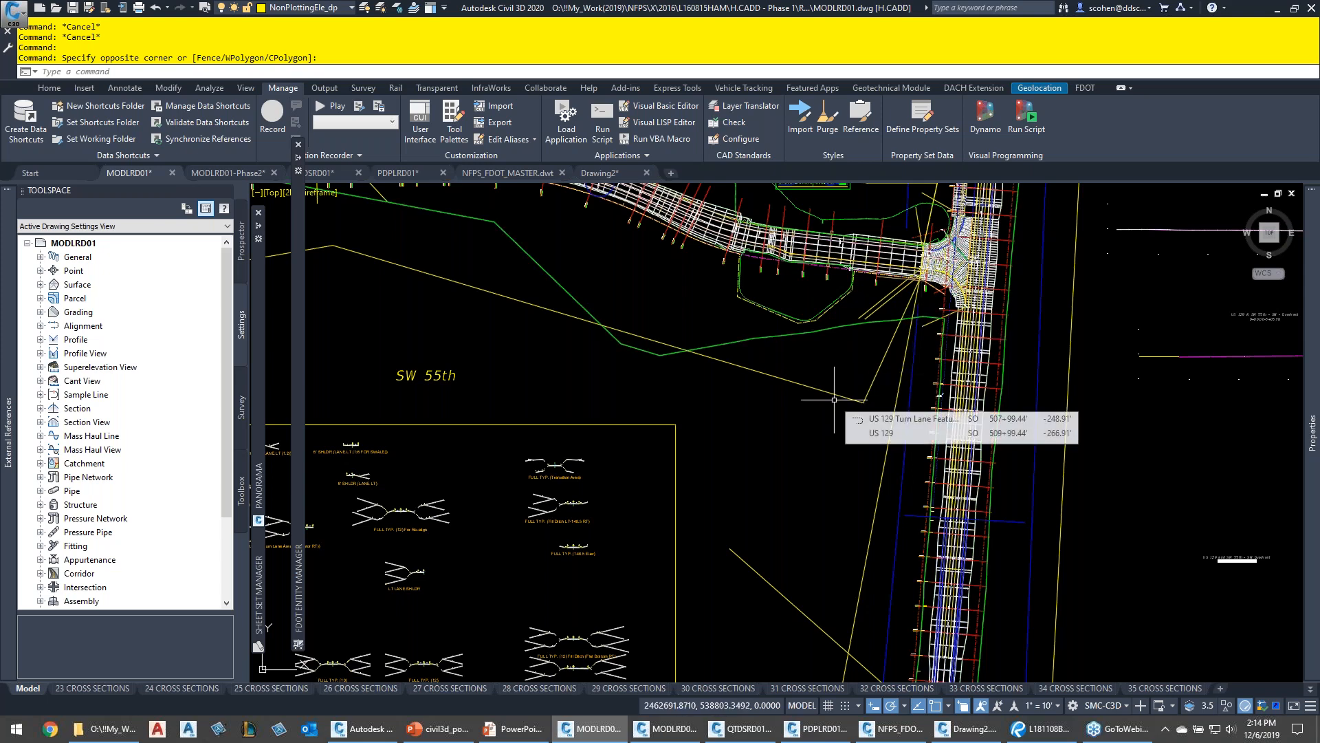
# Examine the row of cross-section sheets and the section views at stations 104+33.00 and 104+00.00
pyautogui.scroll(-3, 815, 402)
pyautogui.moveTo(657, 420); pyautogui.dragTo(901, 423, button='middle')
pyautogui.moveTo(727, 436); pyautogui.dragTo(935, 385, button='middle')
pyautogui.moveTo(739, 398); pyautogui.dragTo(965, 336, button='middle')
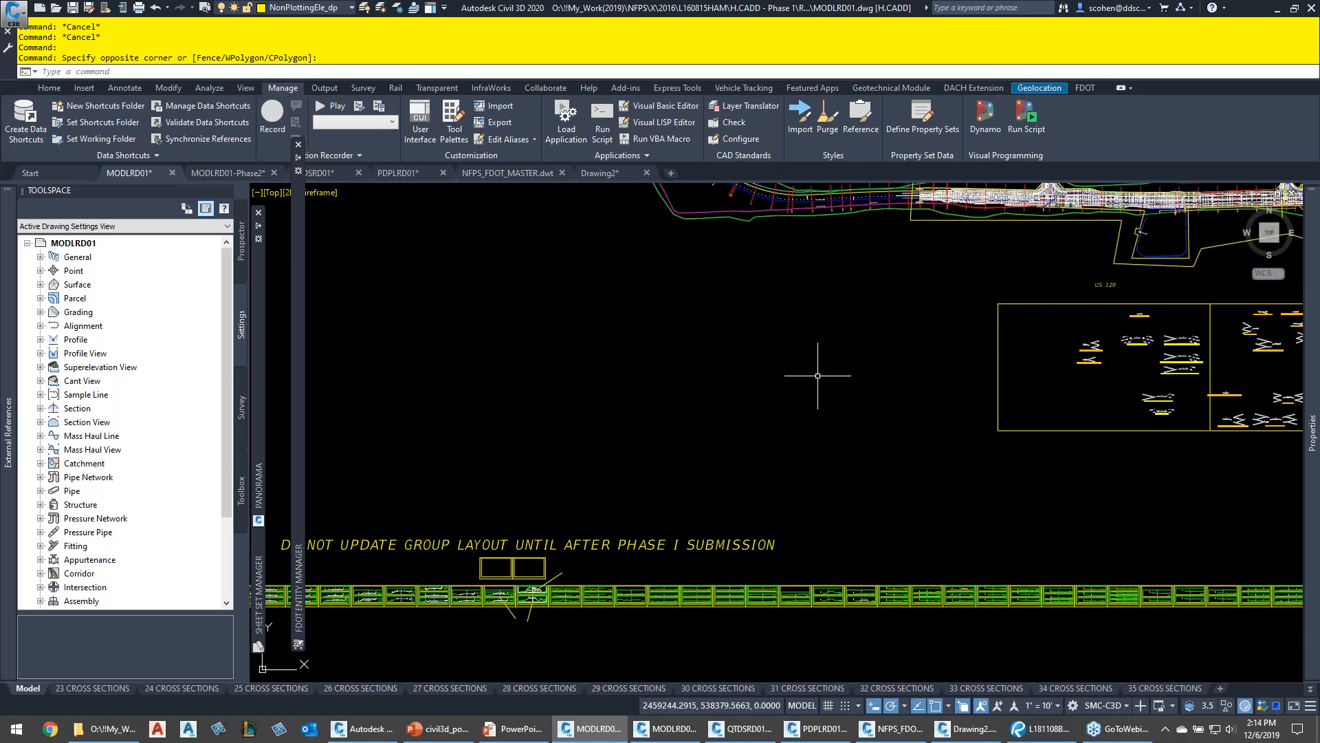
pyautogui.moveTo(683, 402); pyautogui.dragTo(869, 368, button='middle')
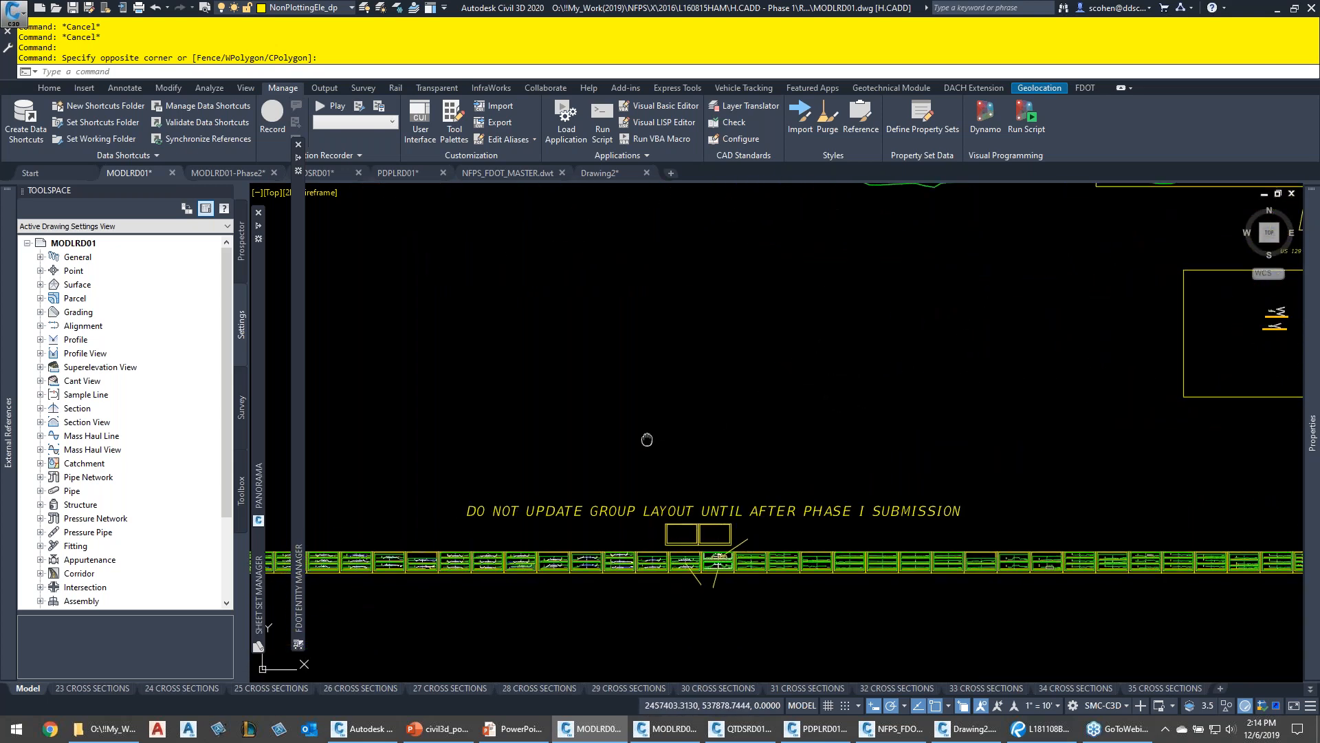
pyautogui.moveTo(647, 439); pyautogui.dragTo(907, 419, button='middle')
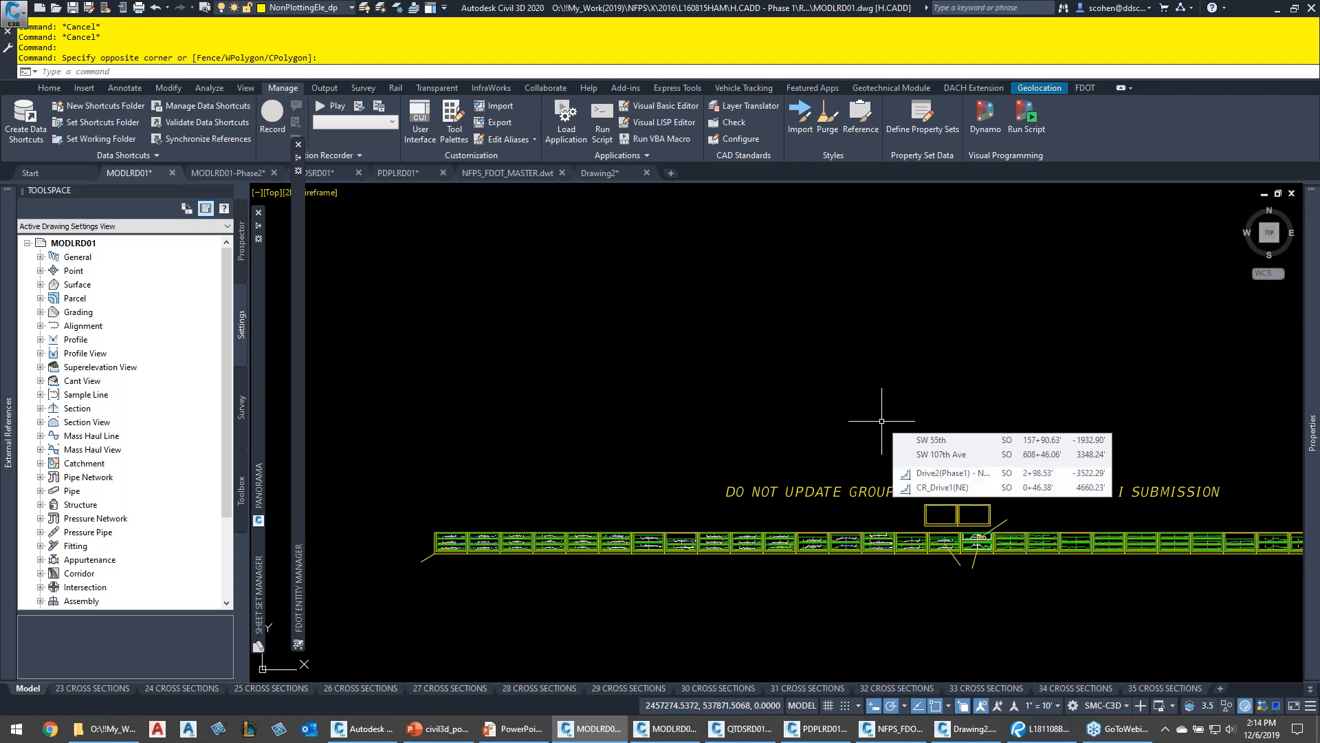
pyautogui.scroll(8, 457, 514)
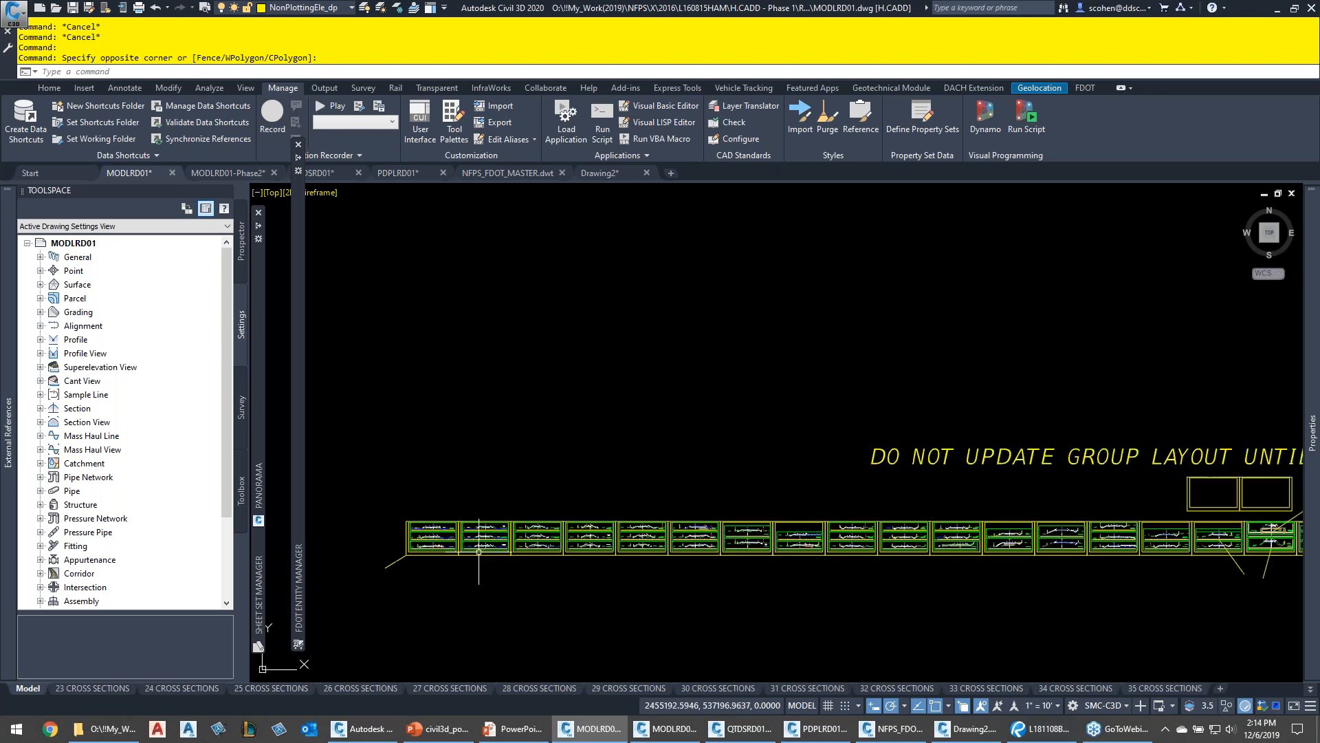
pyautogui.scroll(5, 529, 512)
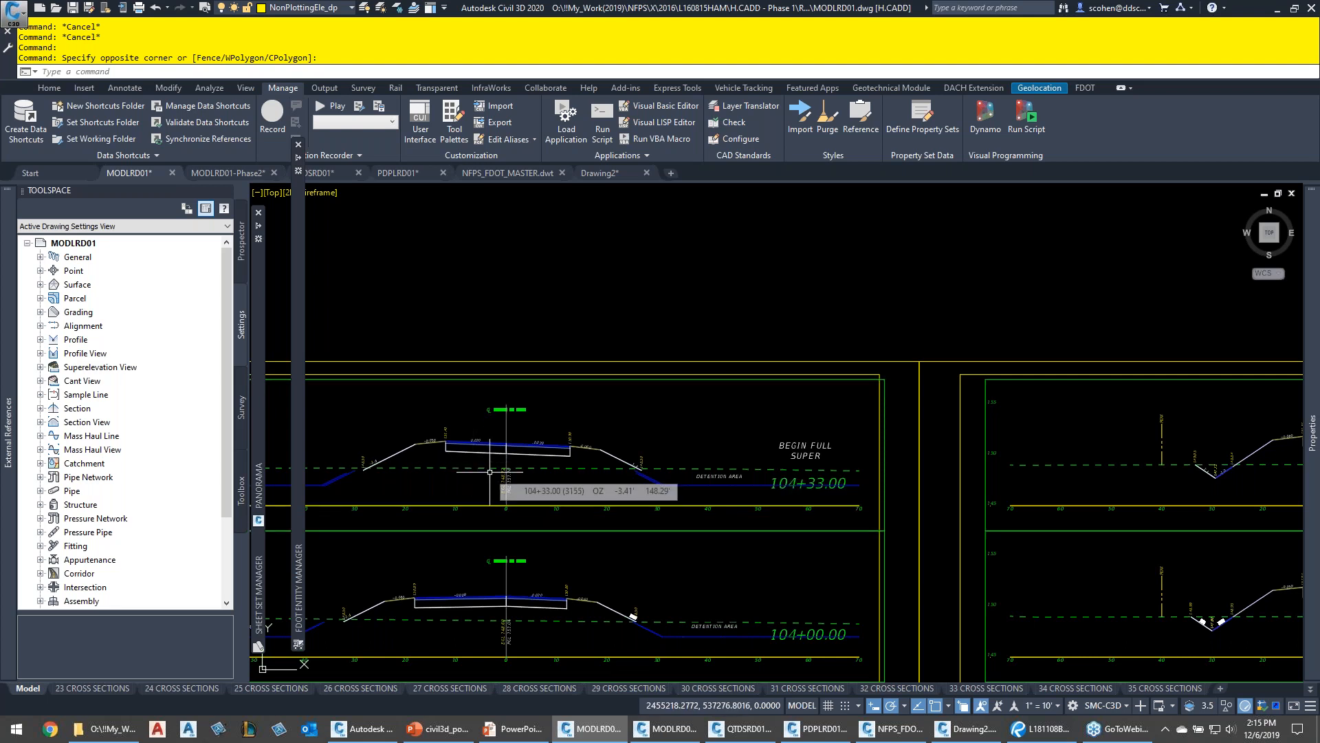
pyautogui.moveTo(563, 473); pyautogui.dragTo(746, 484, button='middle')
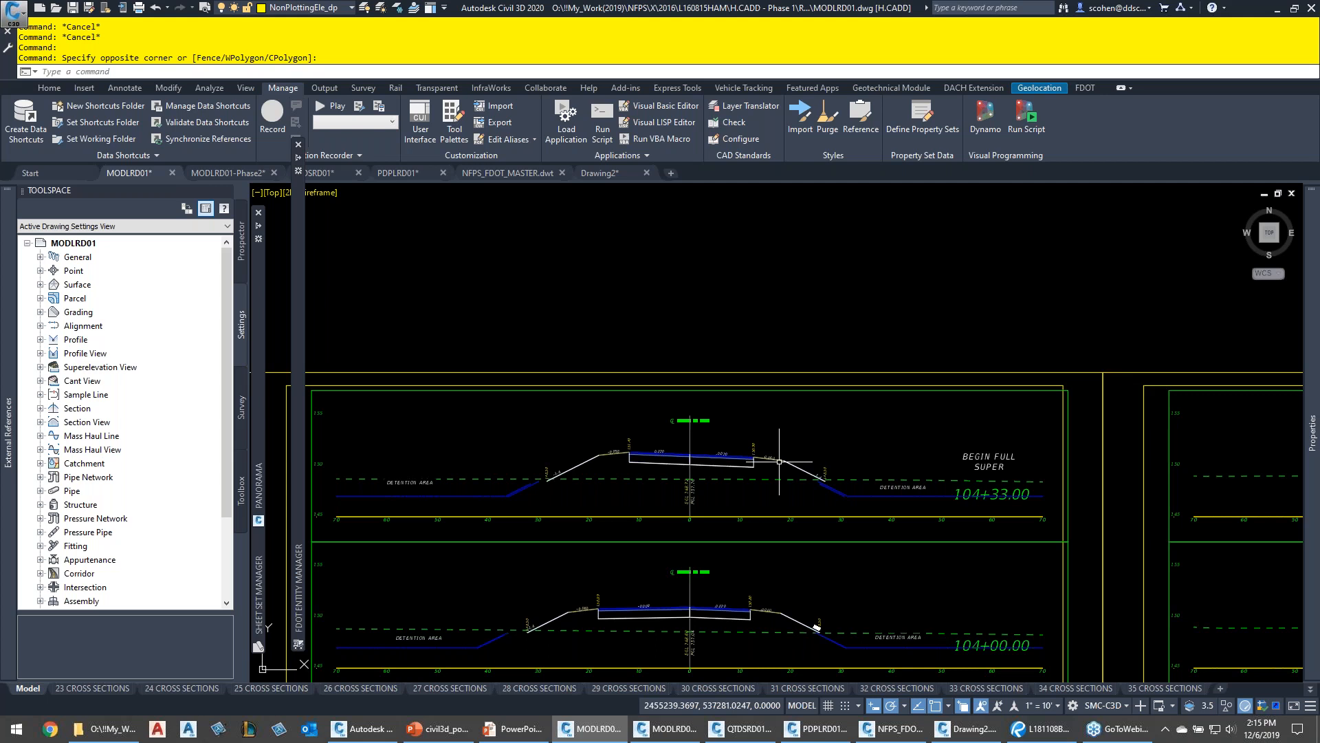
# Examine the remaining cross-section sheets and the typical assemblies grouped under SW 55th
pyautogui.scroll(-6, 779, 461)
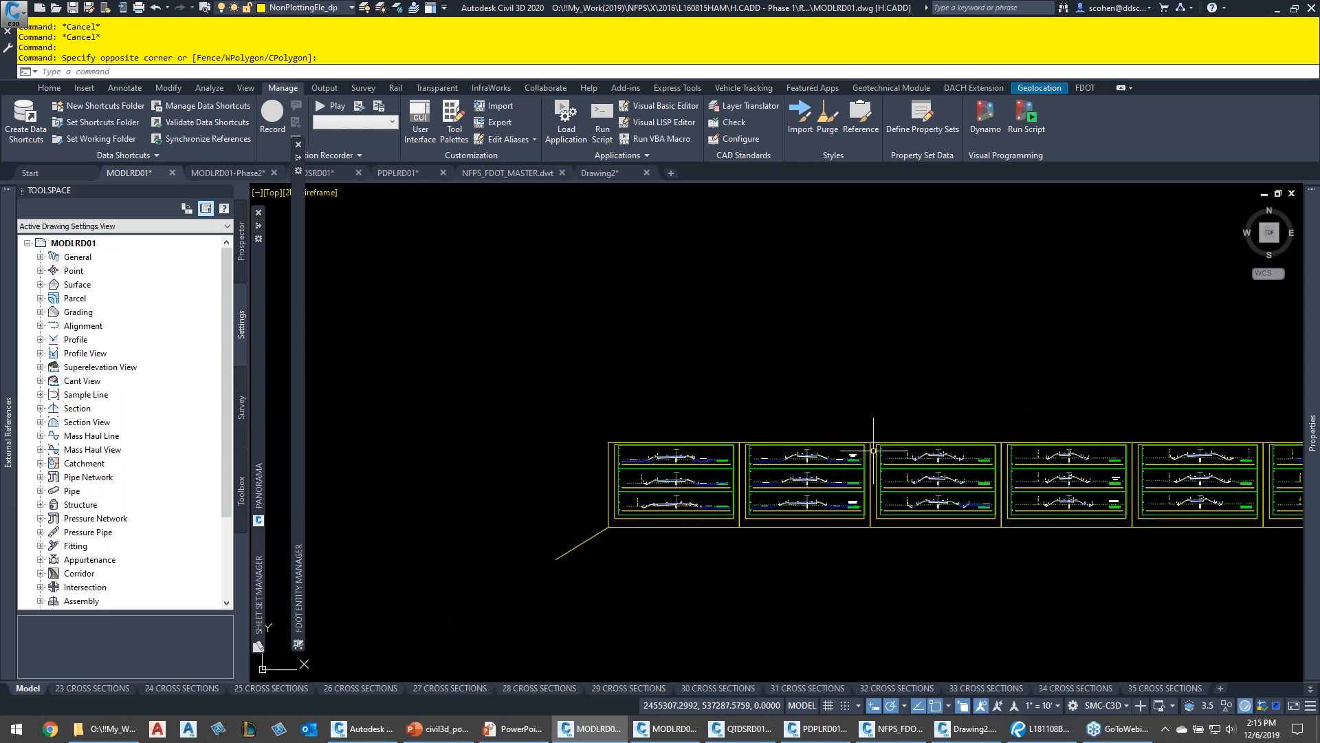
pyautogui.scroll(-5, 897, 461)
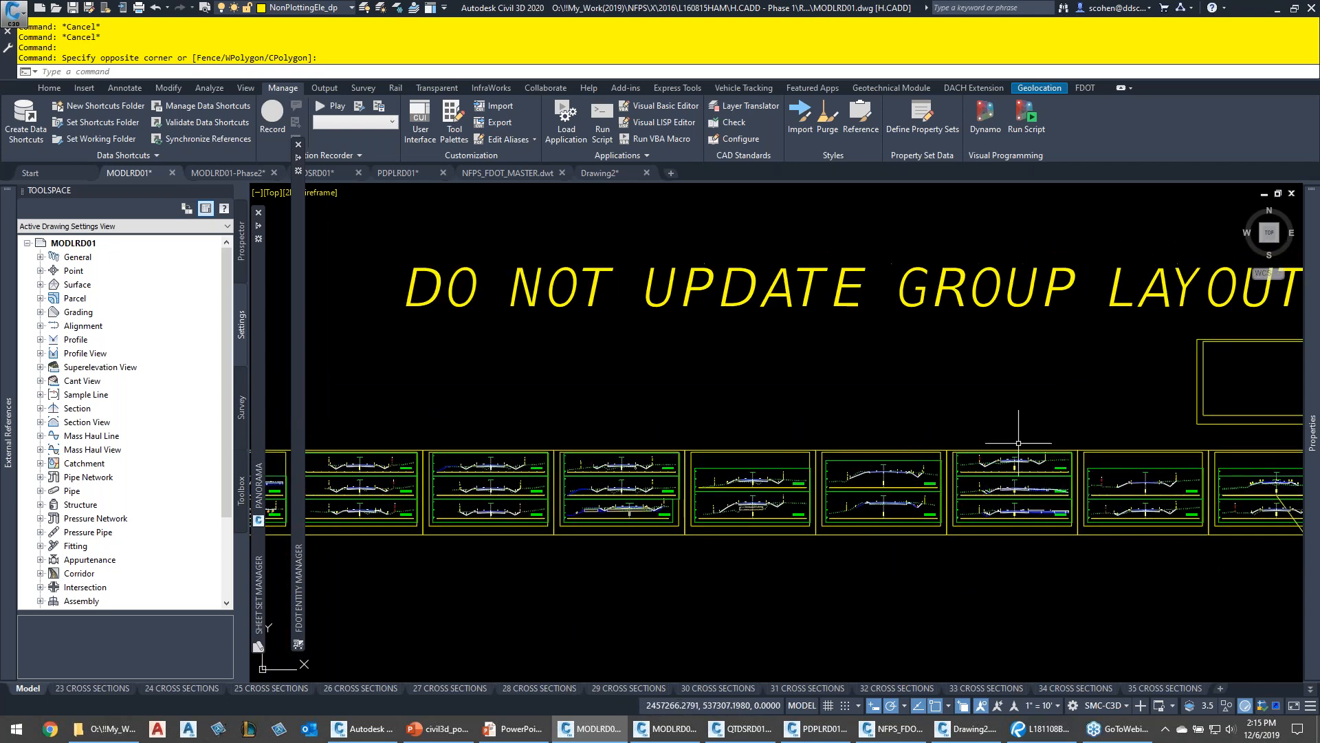
pyautogui.scroll(-4, 908, 451)
pyautogui.moveTo(999, 444); pyautogui.dragTo(922, 463, button='middle')
pyautogui.moveTo(1081, 432); pyautogui.dragTo(855, 519, button='middle')
pyautogui.scroll(-2, 1052, 496)
pyautogui.moveTo(1067, 471); pyautogui.dragTo(735, 497, button='middle')
pyautogui.scroll(5, 890, 442)
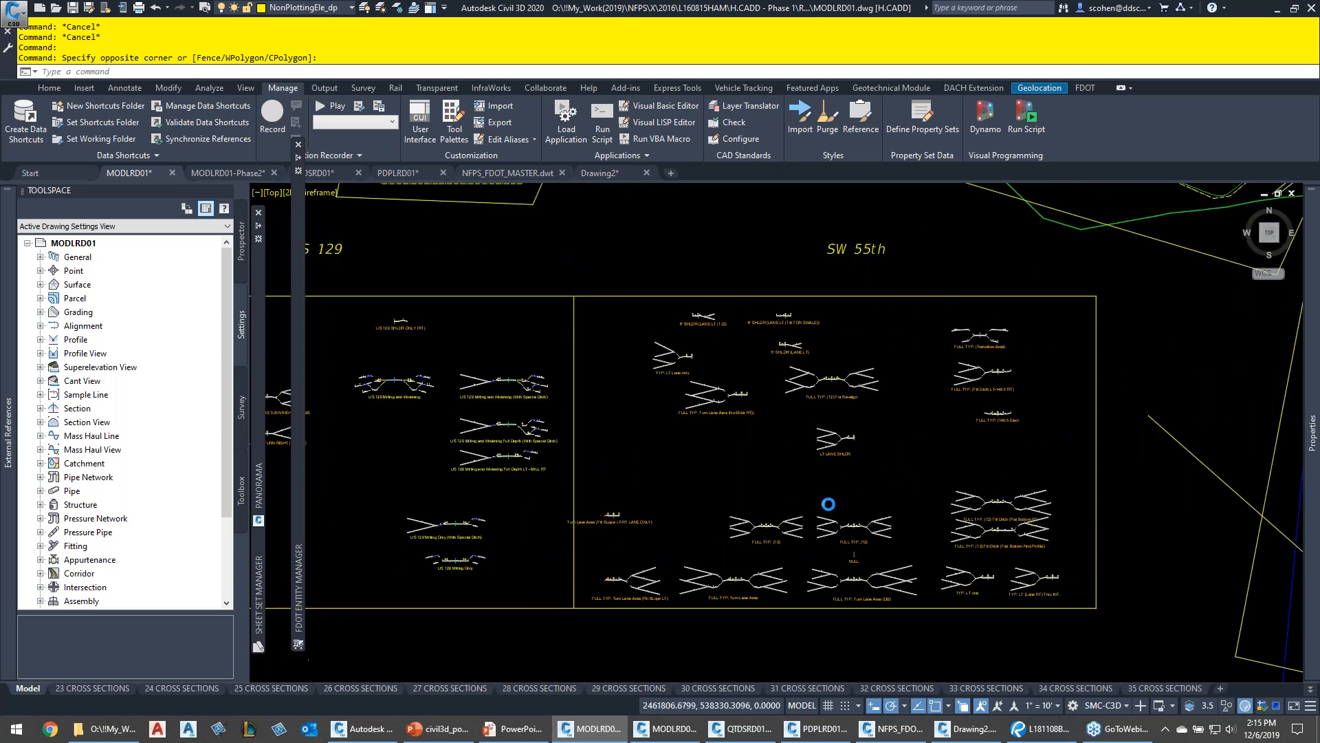
pyautogui.scroll(4, 836, 500)
pyautogui.scroll(-2, 851, 494)
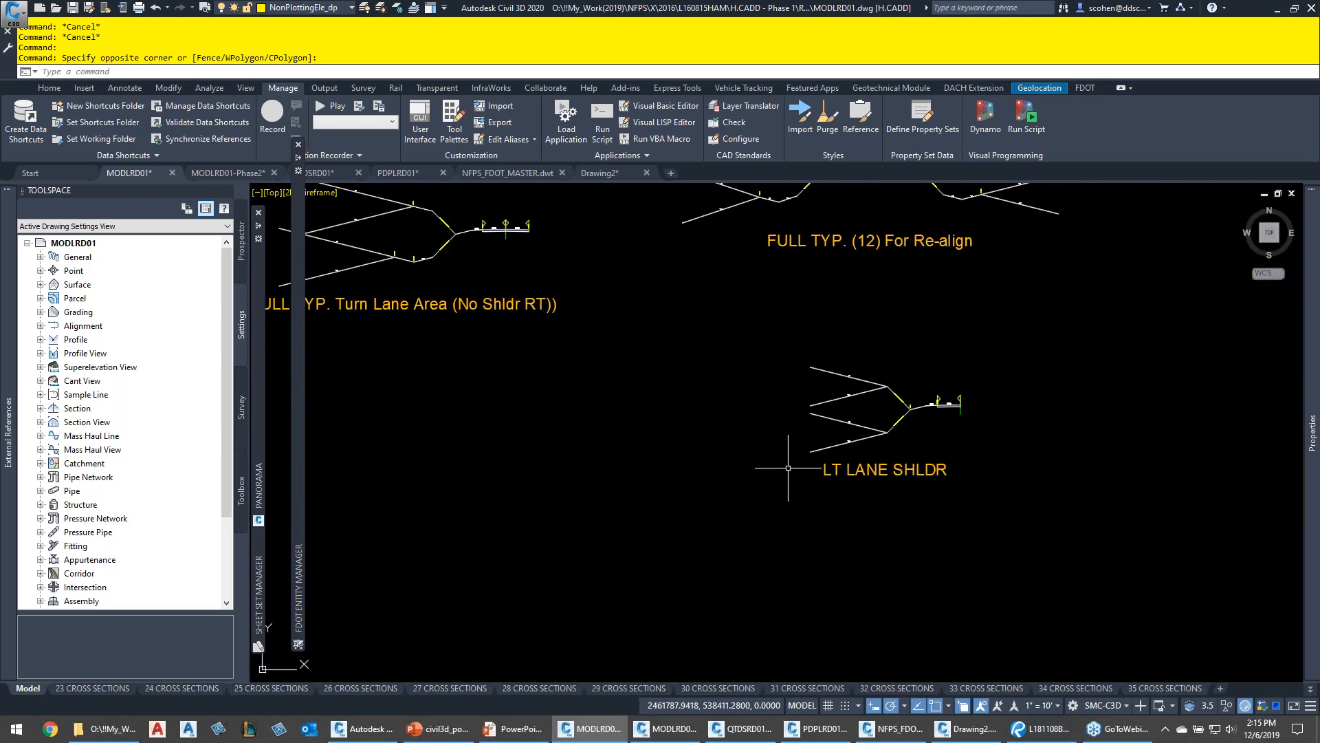
pyautogui.scroll(-3, 810, 457)
pyautogui.moveTo(817, 477); pyautogui.dragTo(806, 303, button='middle')
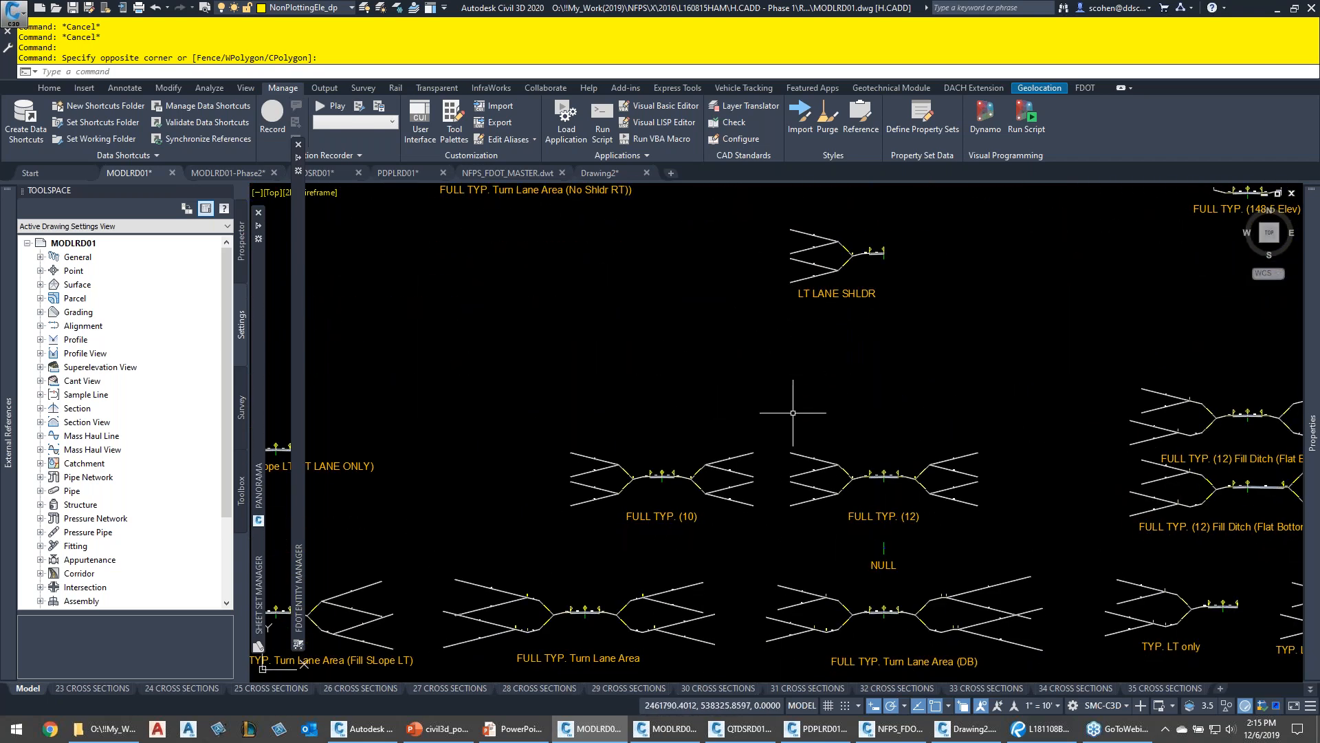
pyautogui.moveTo(592, 549)
pyautogui.mouseDown(button='middle')
pyautogui.moveTo(721, 534)
pyautogui.moveTo(772, 506)
pyautogui.mouseUp(button='middle')
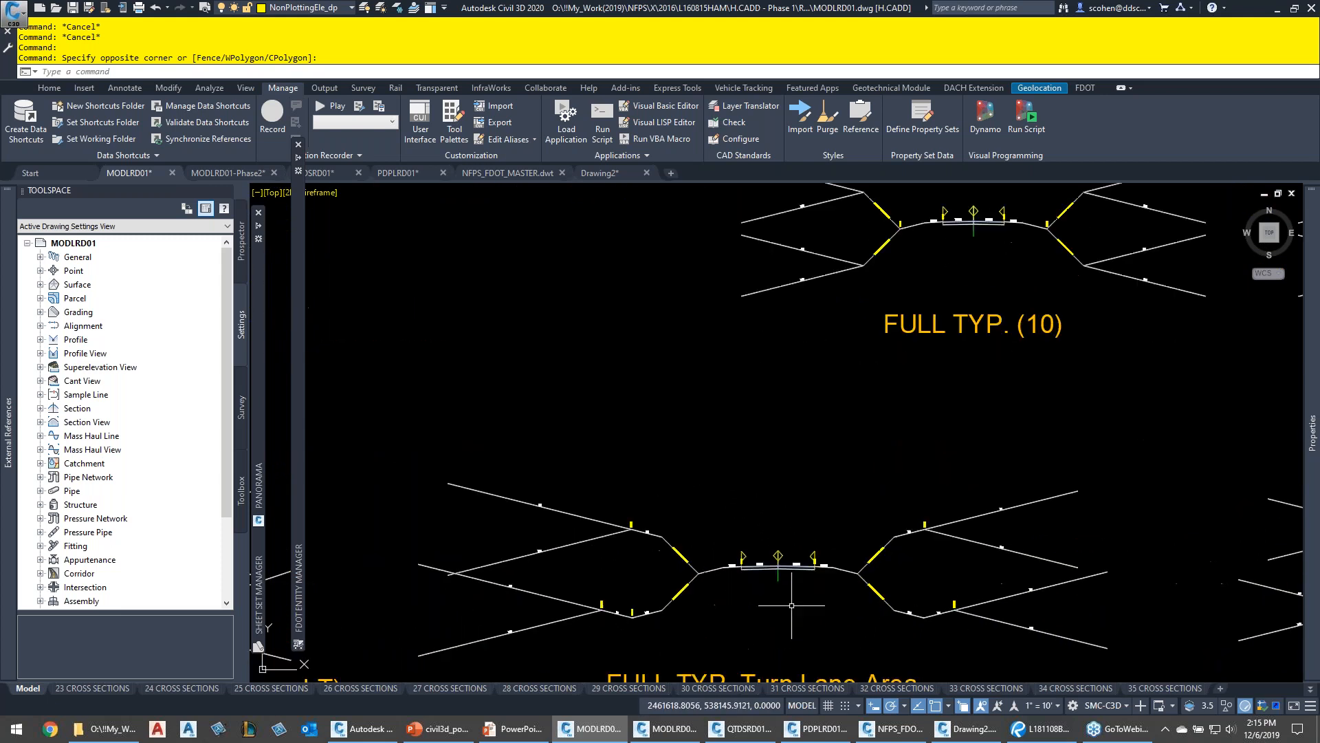
# Set the point codes of the upper-right 1:4 slope subassembly in the FULL TYP. Turn Lane Area assembly to P2,MyDaylight
pyautogui.scroll(5, 801, 605)
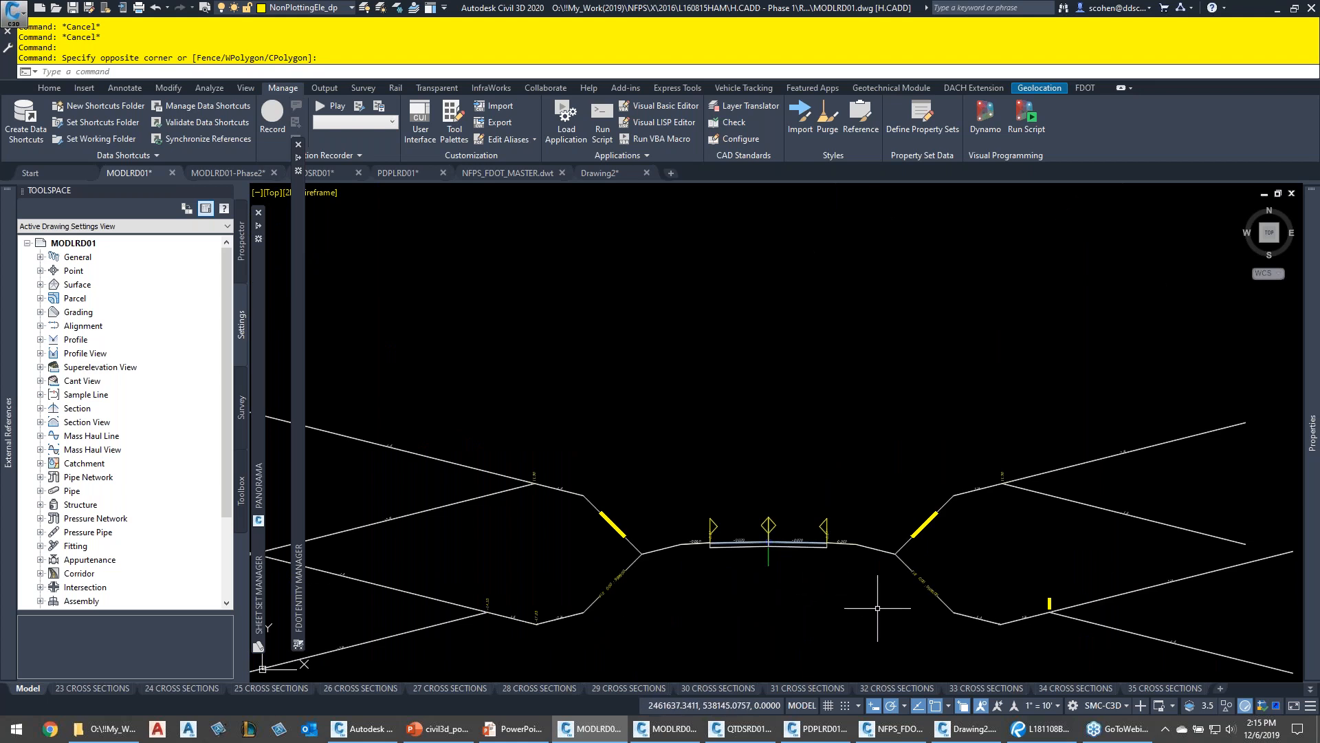
pyautogui.scroll(3, 852, 585)
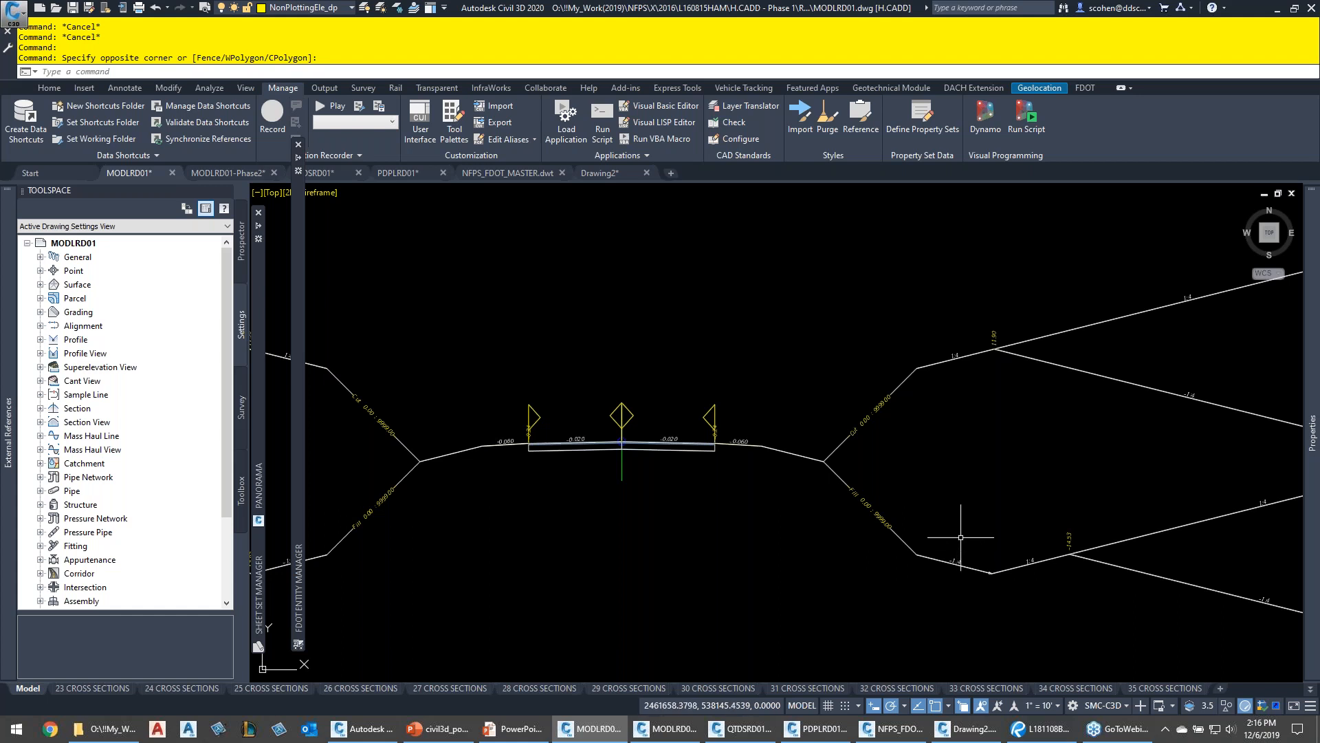
pyautogui.click(961, 354)
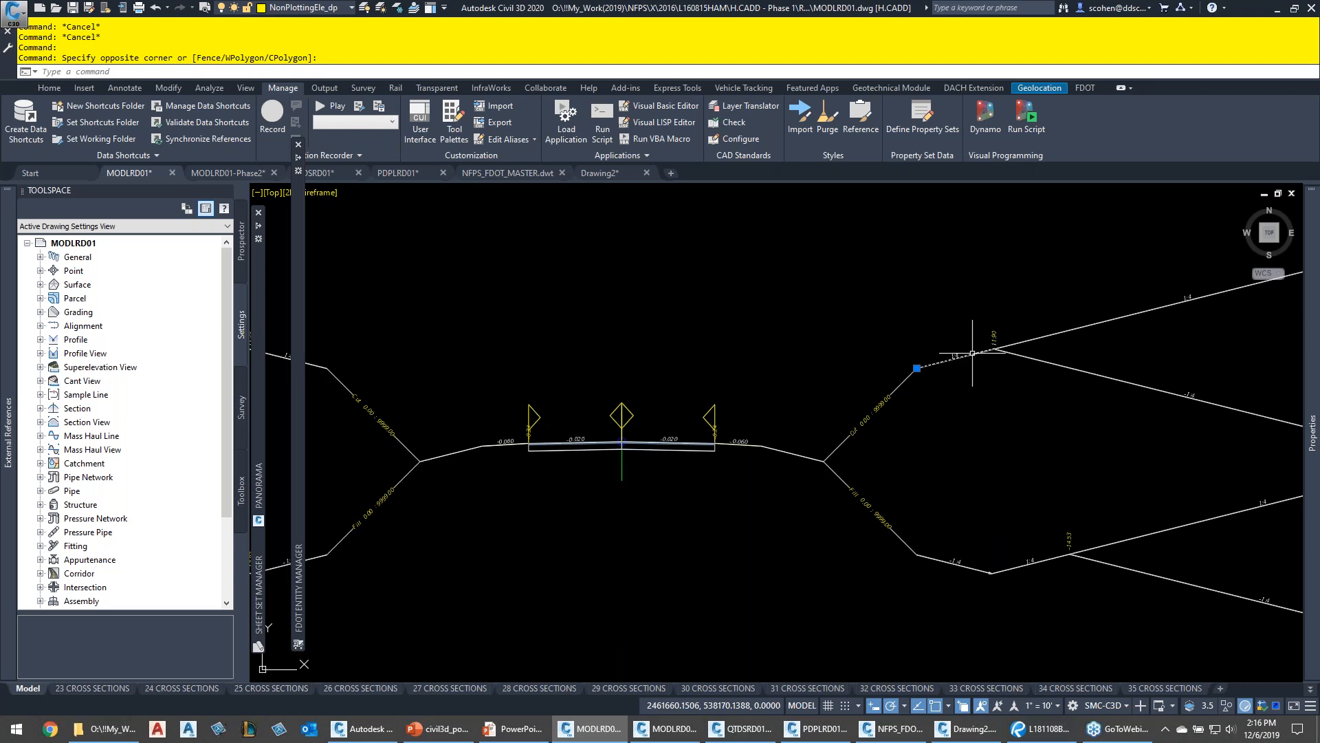
pyautogui.moveTo(1311, 482)
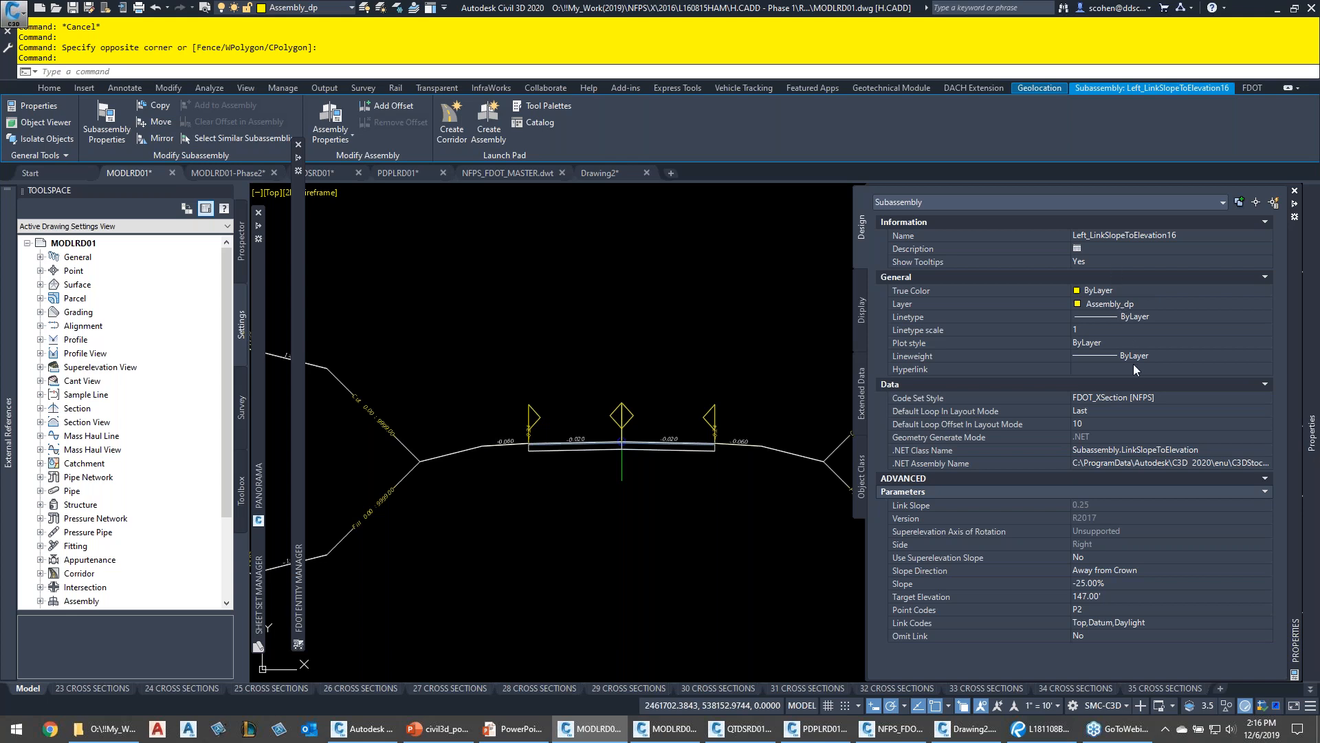
pyautogui.click(1115, 610)
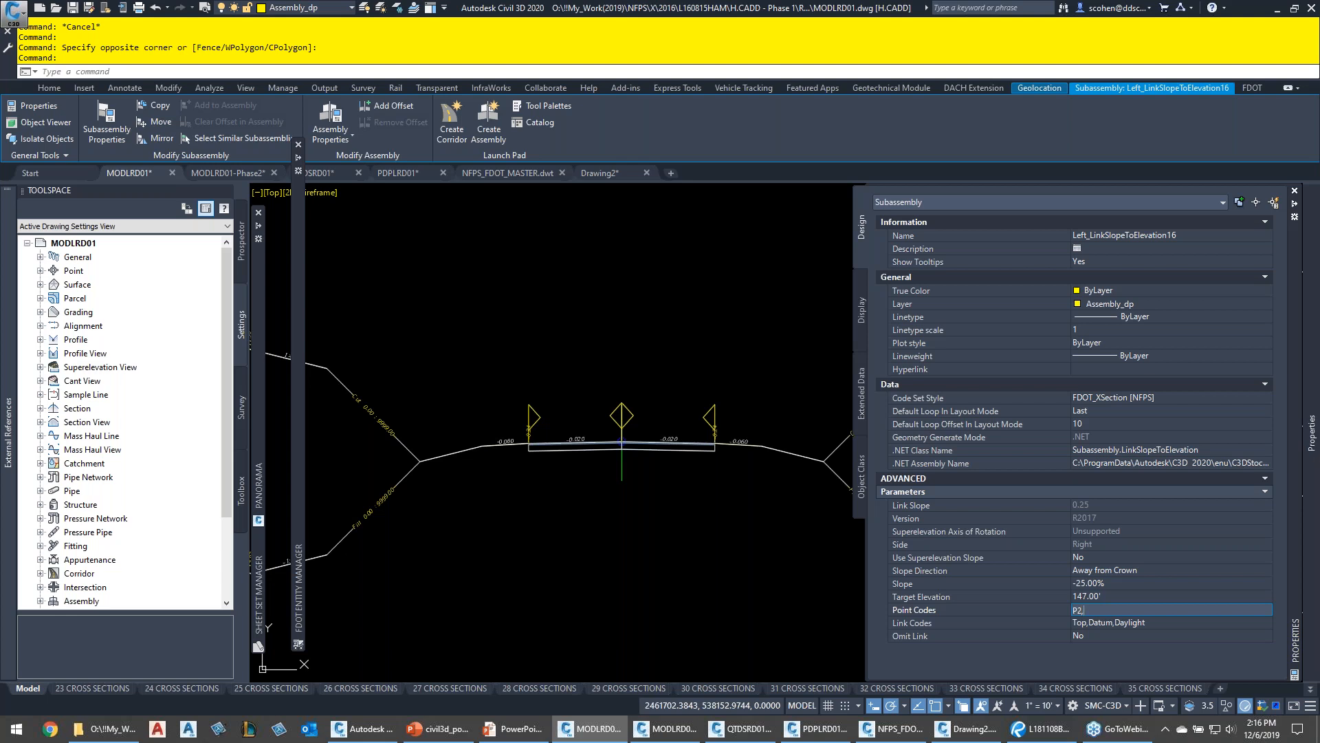
pyautogui.write('MyDaylight')
pyautogui.press('Return')
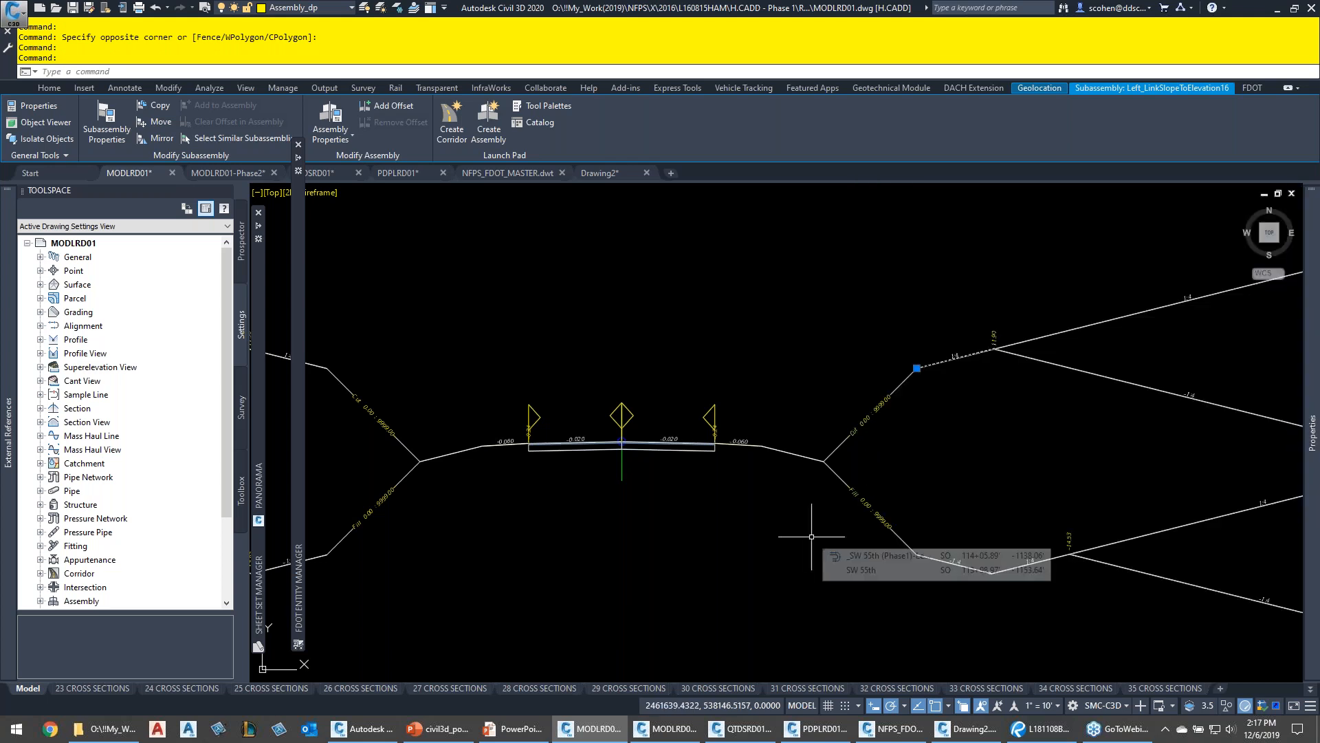
pyautogui.press('Escape')
pyautogui.press('Escape')
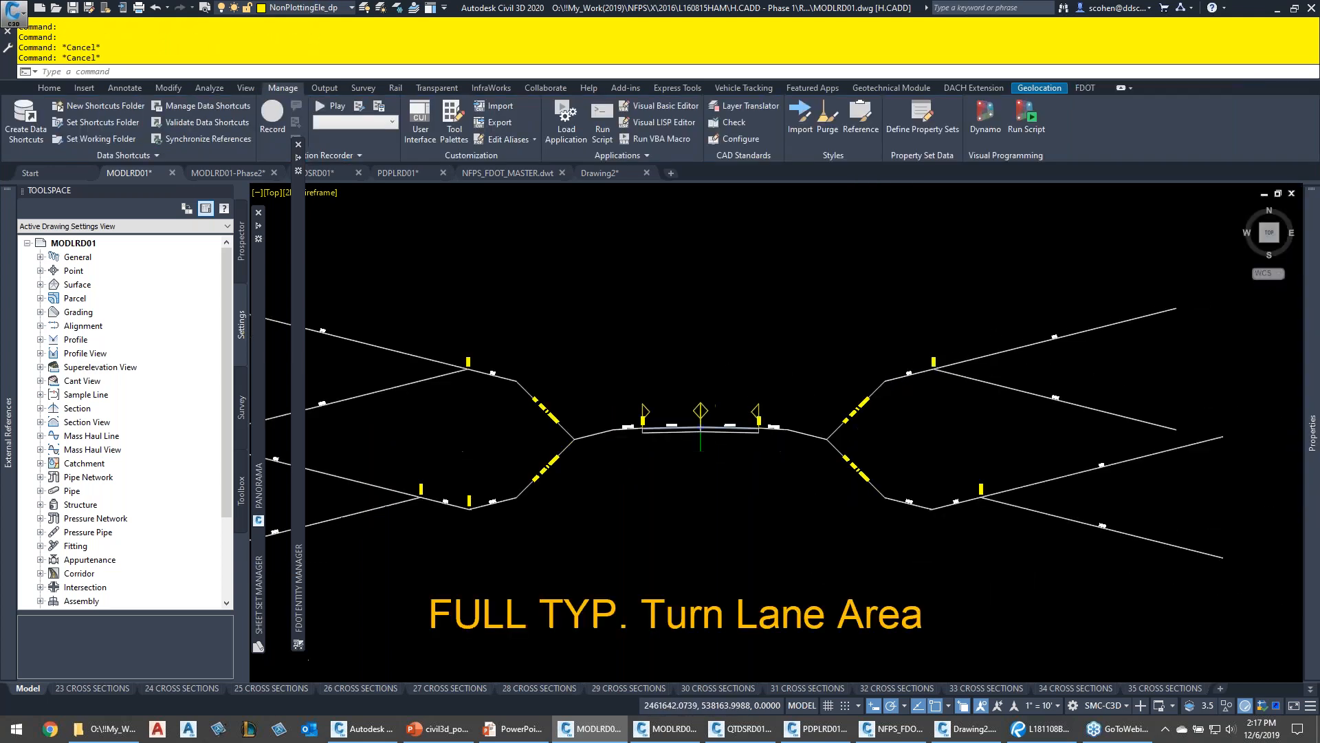
# Go from the typical assemblies to the cross-section sheets and examine the ditch slope and elevation labels near offset 42
pyautogui.scroll(-14, 787, 404)
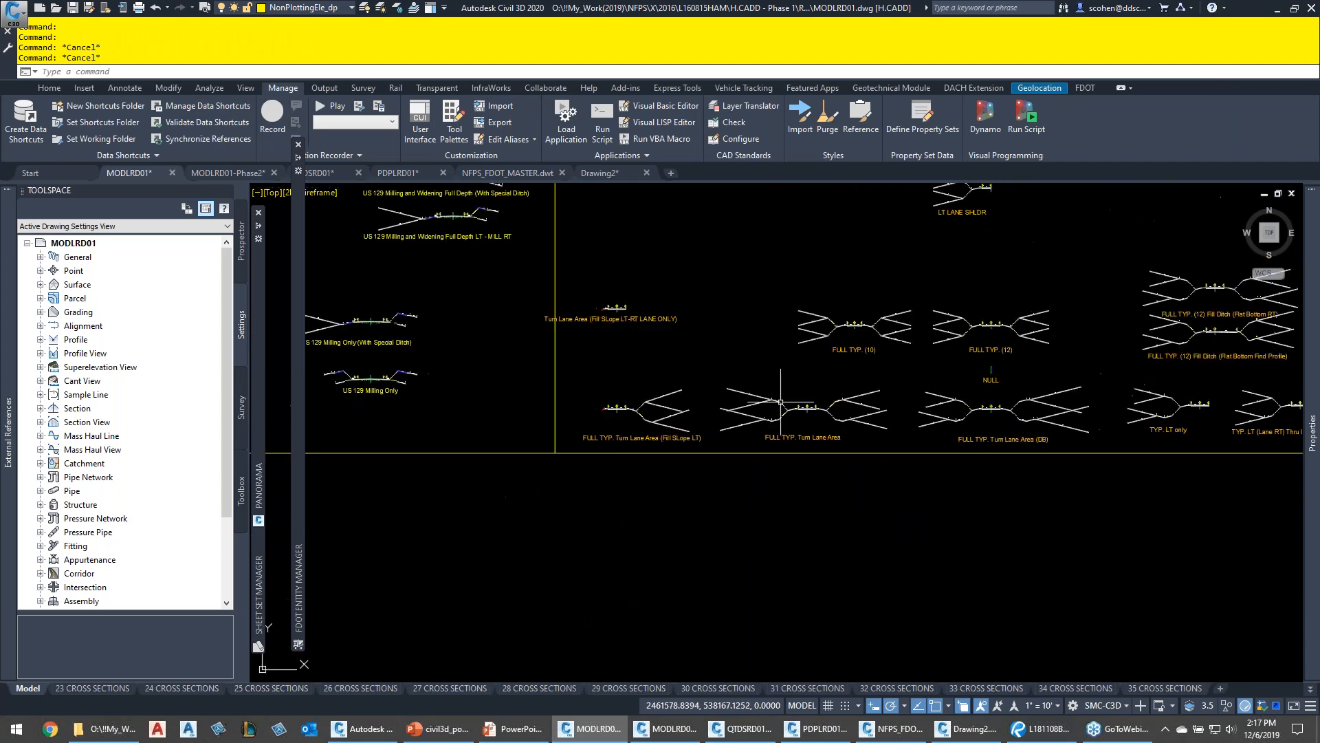
pyautogui.moveTo(613, 468); pyautogui.dragTo(904, 397, button='middle')
pyautogui.moveTo(601, 501); pyautogui.dragTo(921, 488, button='middle')
pyautogui.moveTo(523, 495); pyautogui.dragTo(942, 506, button='middle')
pyautogui.scroll(15, 601, 512)
pyautogui.scroll(2, 589, 500)
pyautogui.moveTo(587, 504); pyautogui.dragTo(828, 527, button='middle')
pyautogui.moveTo(519, 555); pyautogui.dragTo(746, 535, button='middle')
pyautogui.scroll(2, 585, 495)
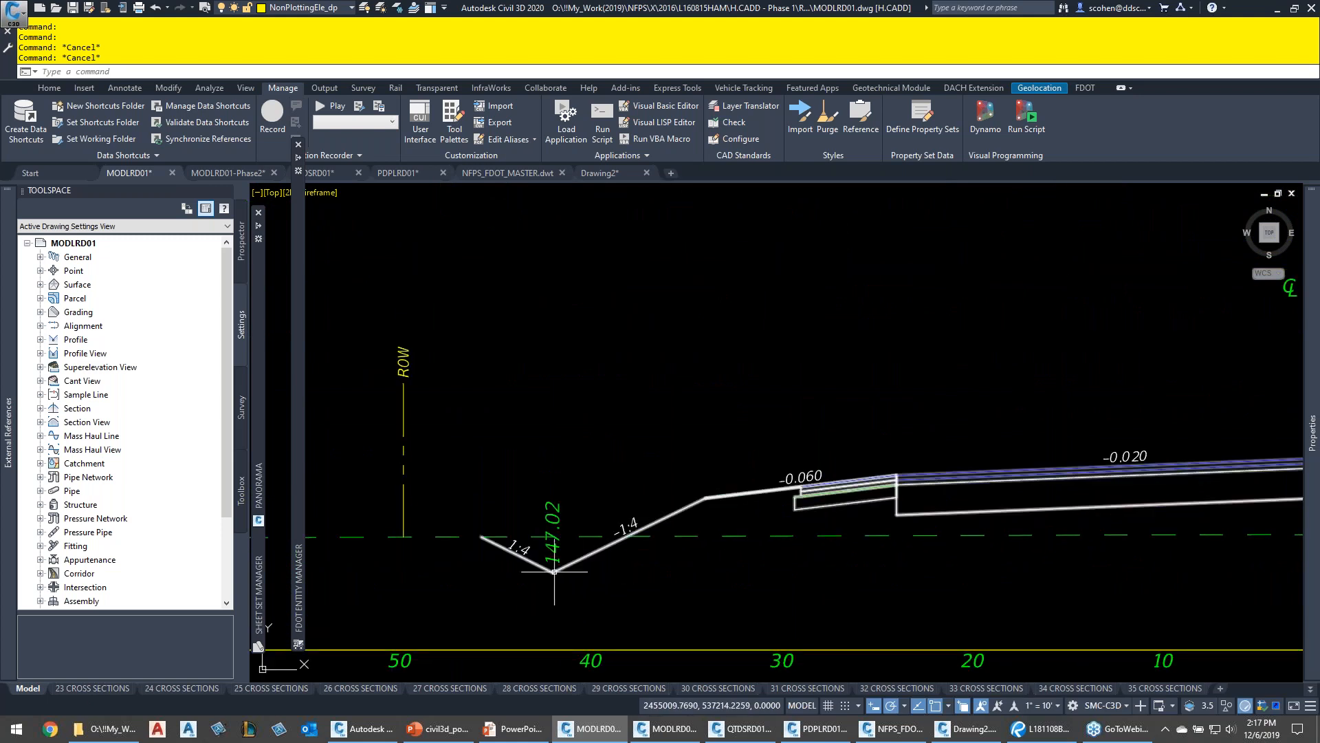
# Examine the ditch bottom, daylight and shoulder labels in the section view directly above
pyautogui.scroll(-4, 651, 383)
pyautogui.moveTo(631, 296); pyautogui.dragTo(595, 422, button='middle')
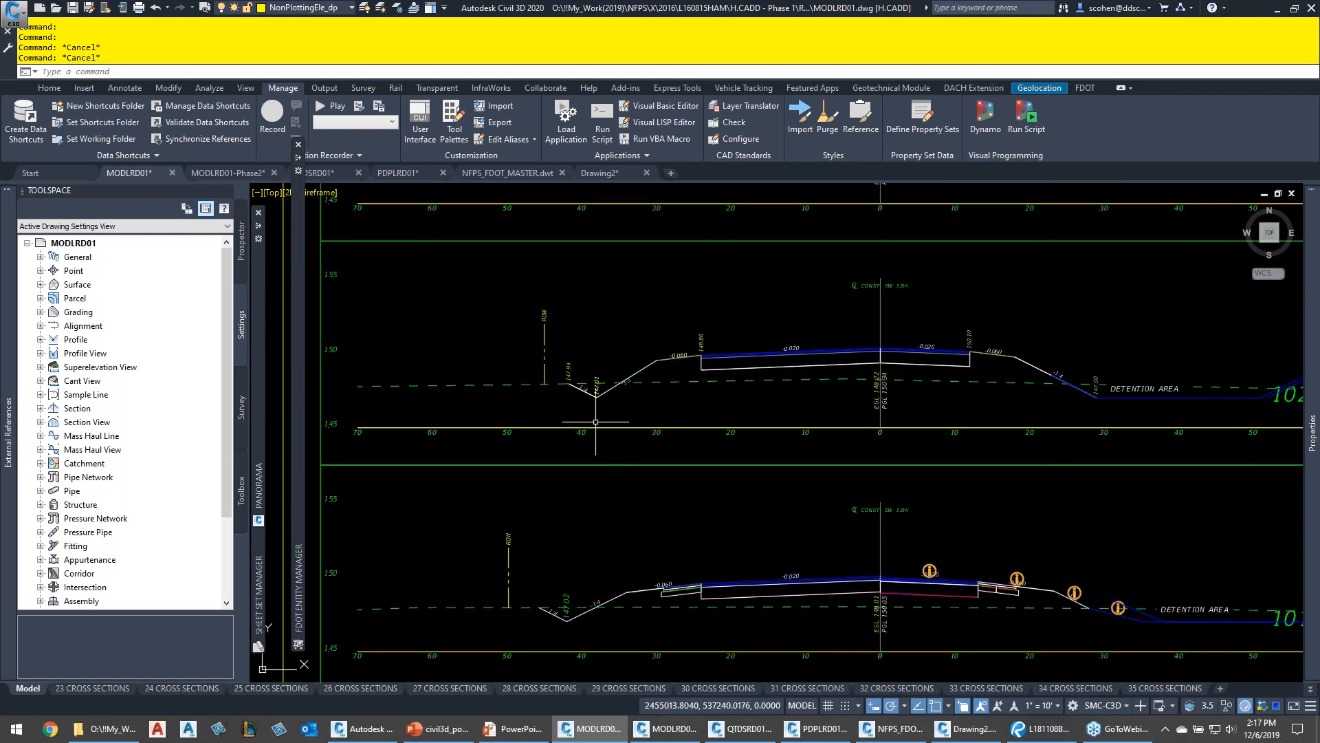
pyautogui.scroll(6, 597, 395)
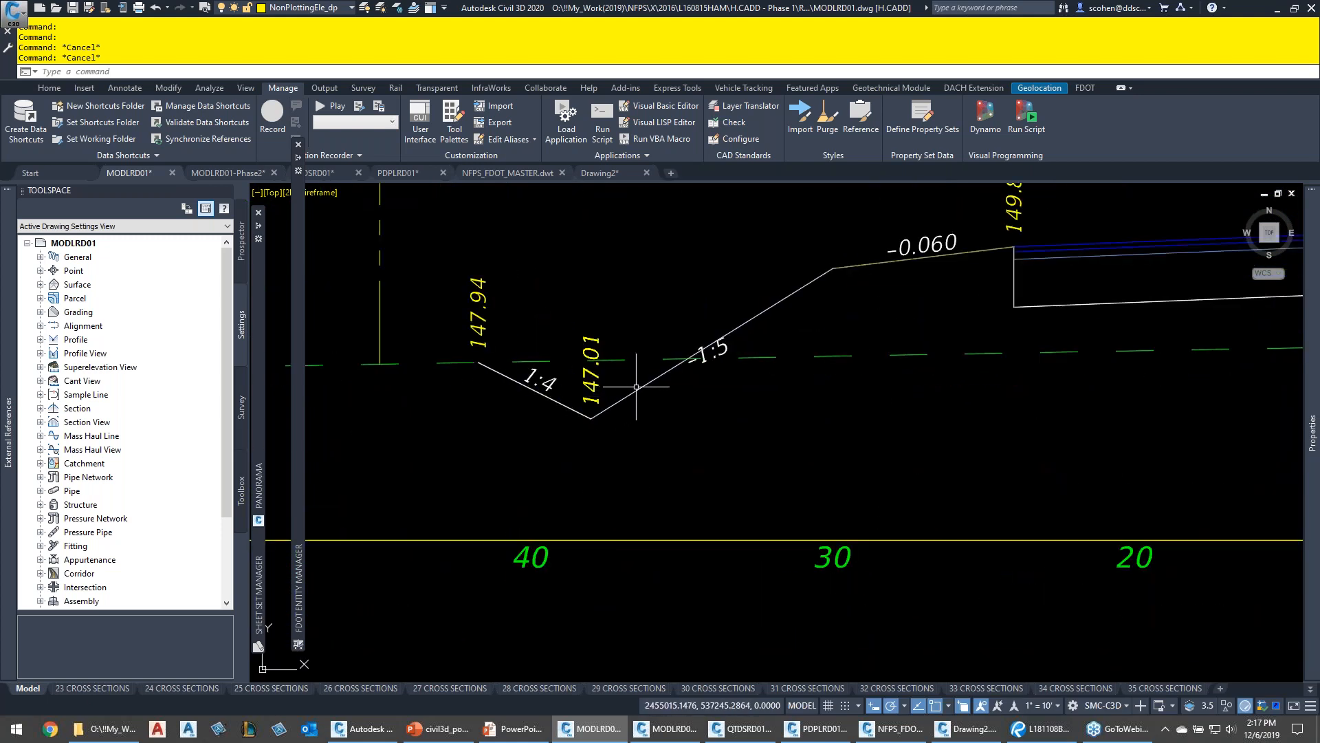
pyautogui.moveTo(639, 390)
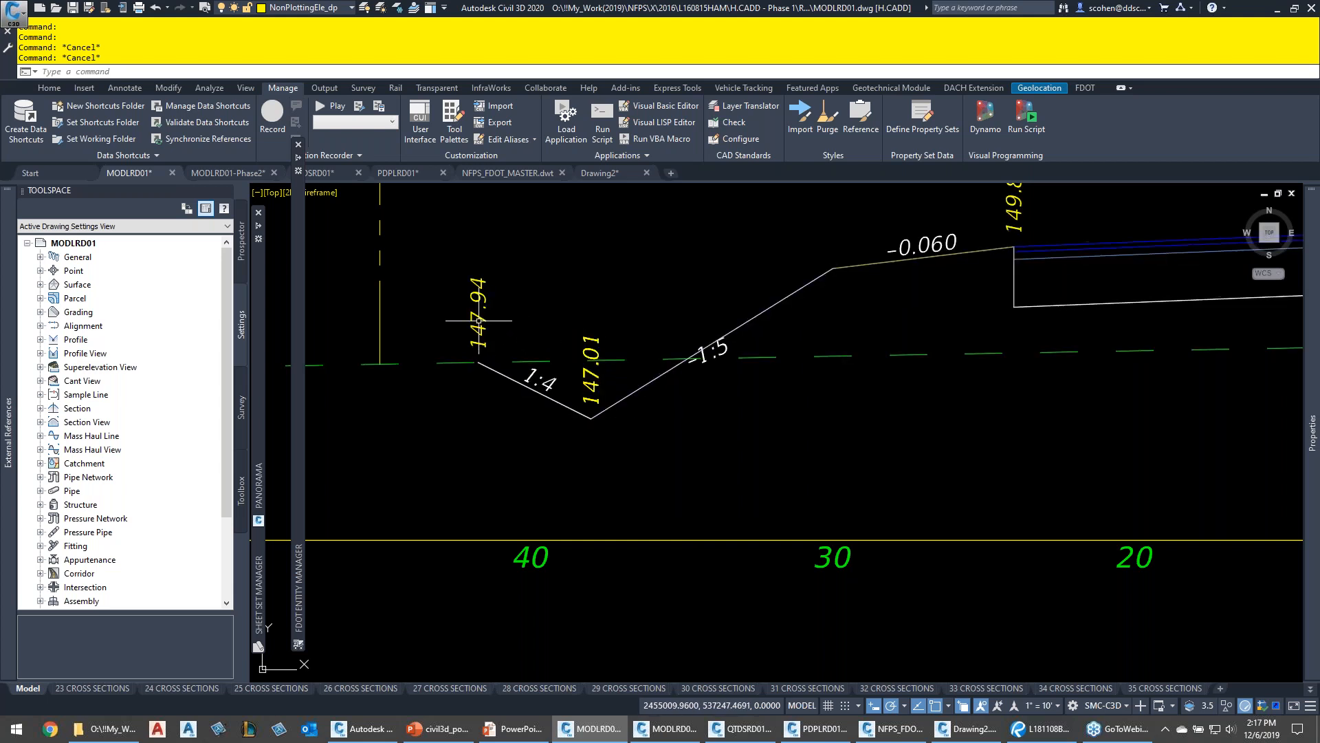
pyautogui.moveTo(752, 303); pyautogui.dragTo(620, 385, button='middle')
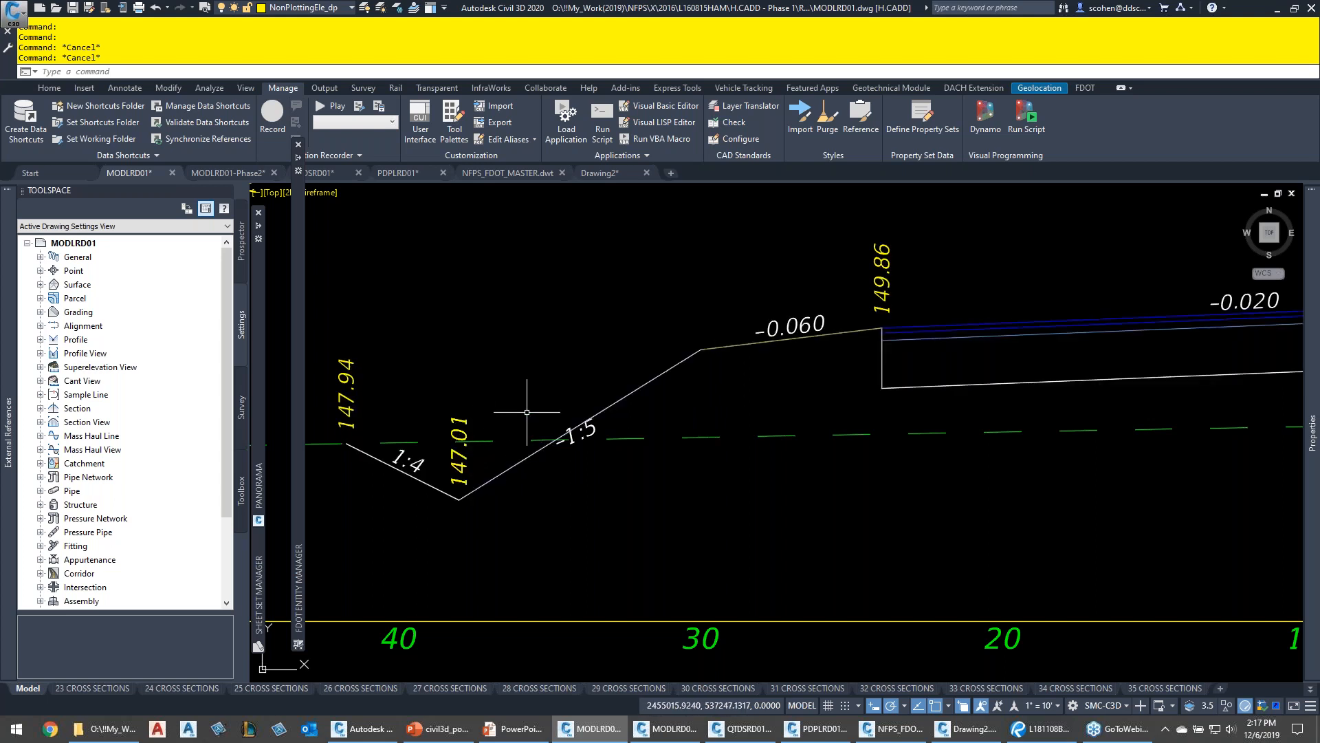
# List the Code Set Styles under MODLRD01's General multipurpose styles and widen the Toolspace to read the FDOT_XSection names
pyautogui.scroll(-3, 571, 440)
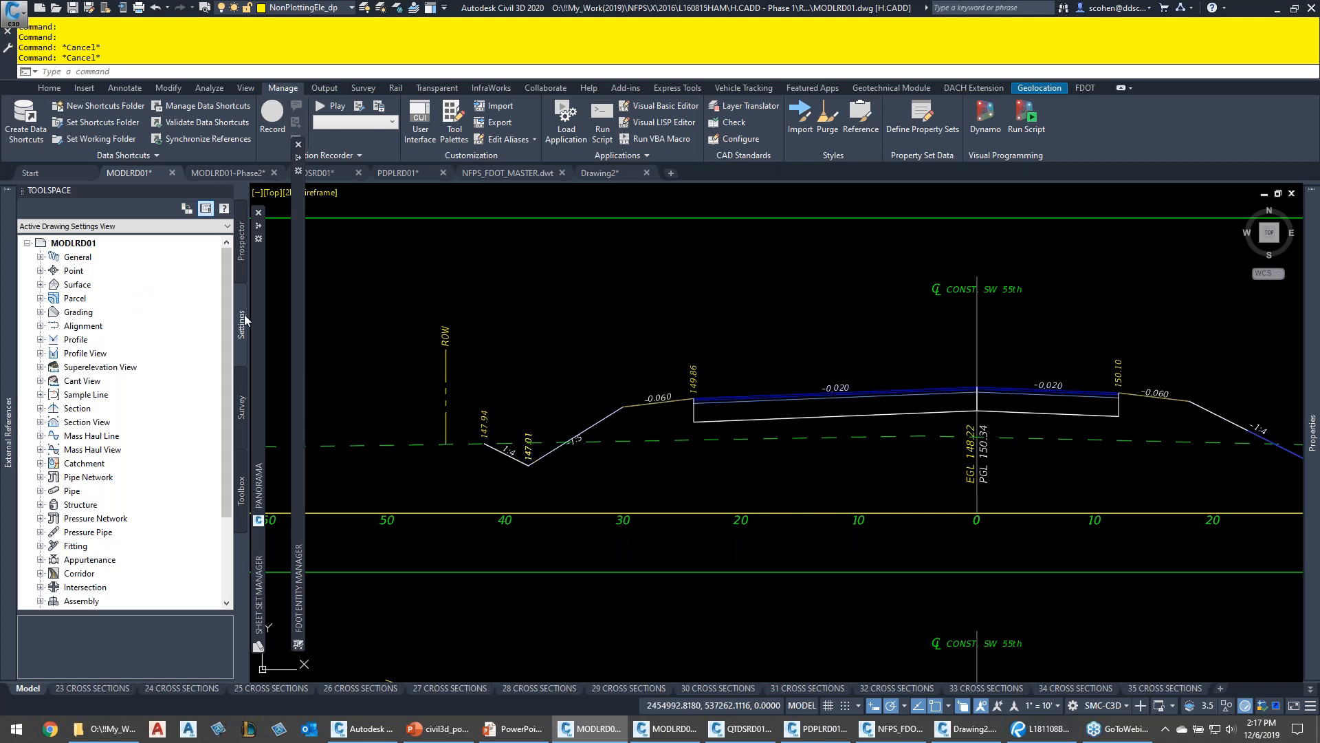
pyautogui.click(40, 256)
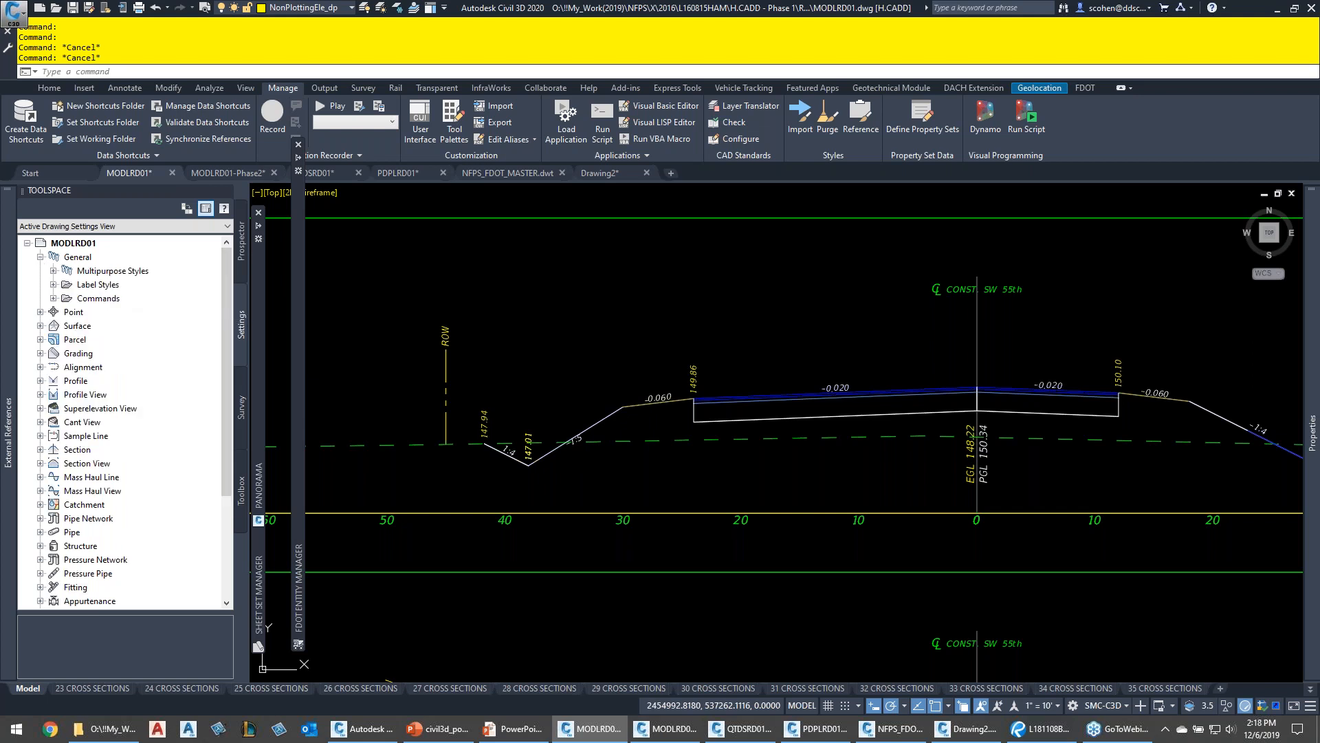
pyautogui.click(53, 271)
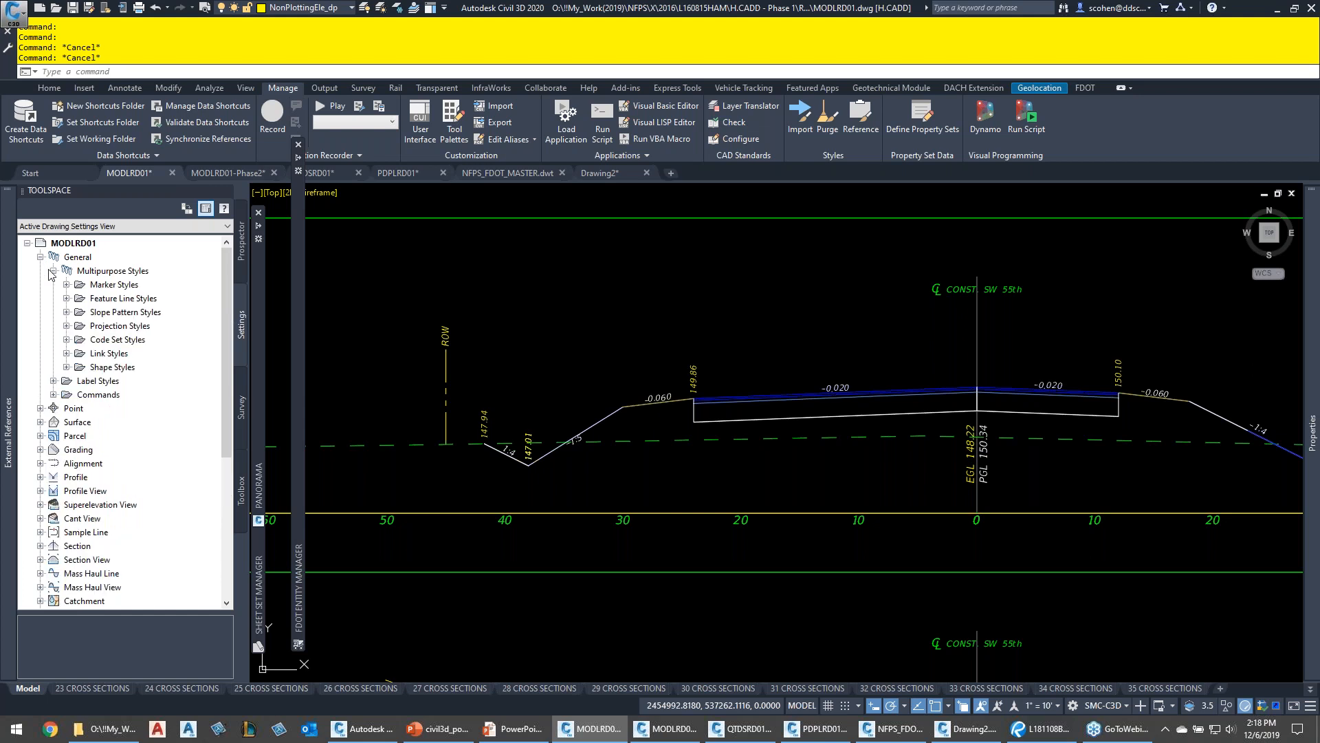
pyautogui.click(66, 339)
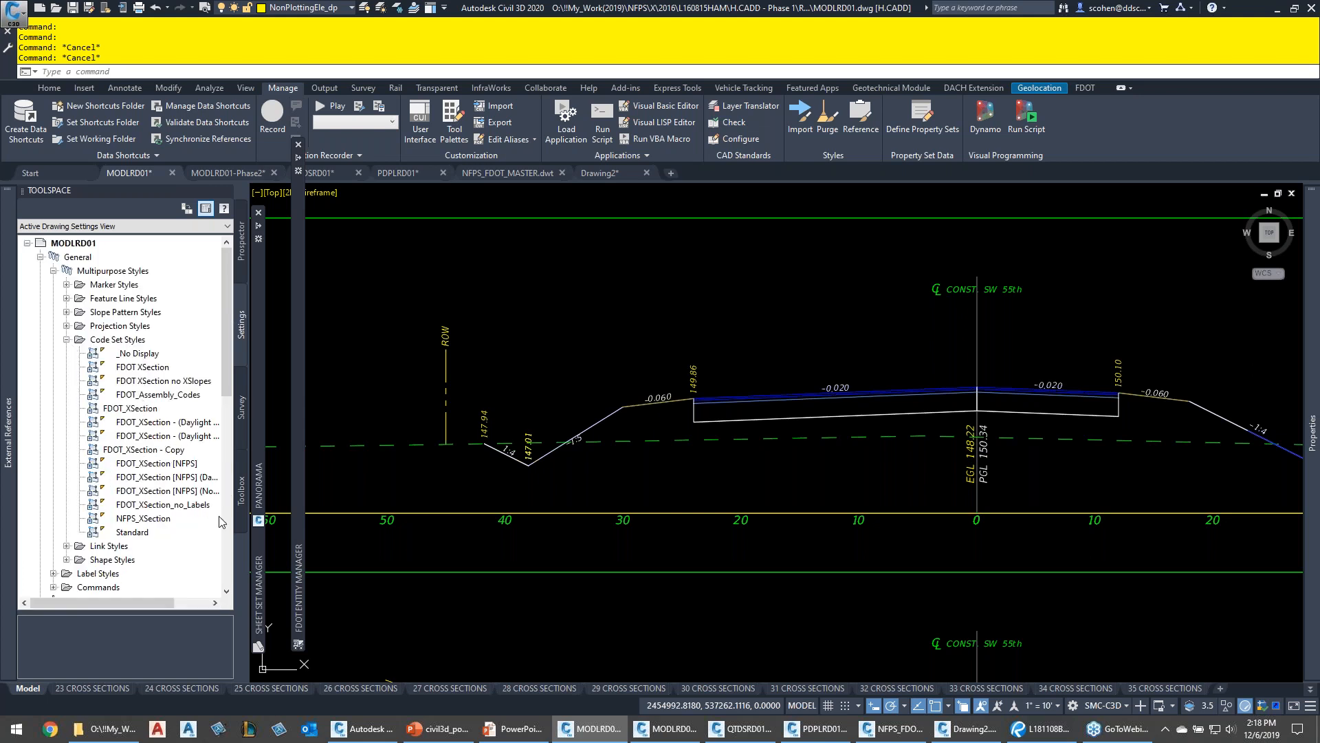
pyautogui.moveTo(249, 539); pyautogui.dragTo(272, 539)
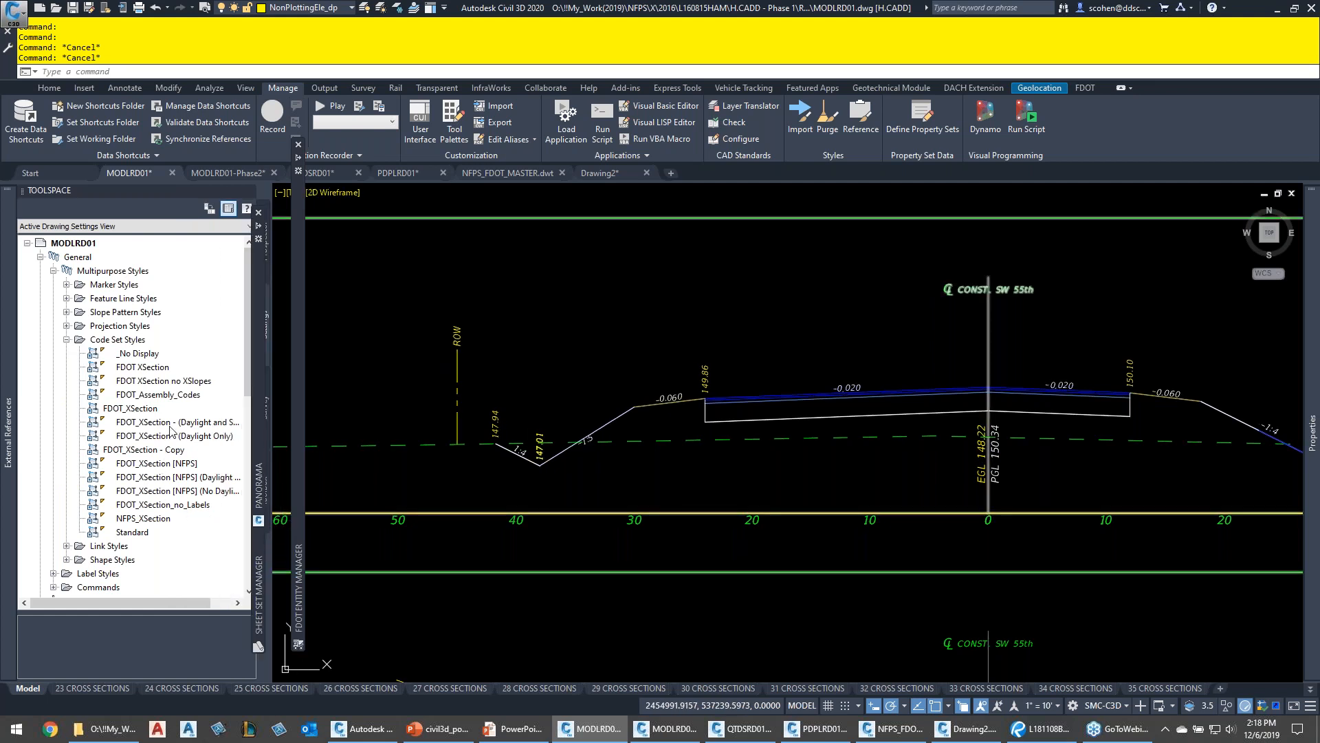
pyautogui.moveTo(137, 415)
pyautogui.moveTo(164, 494)
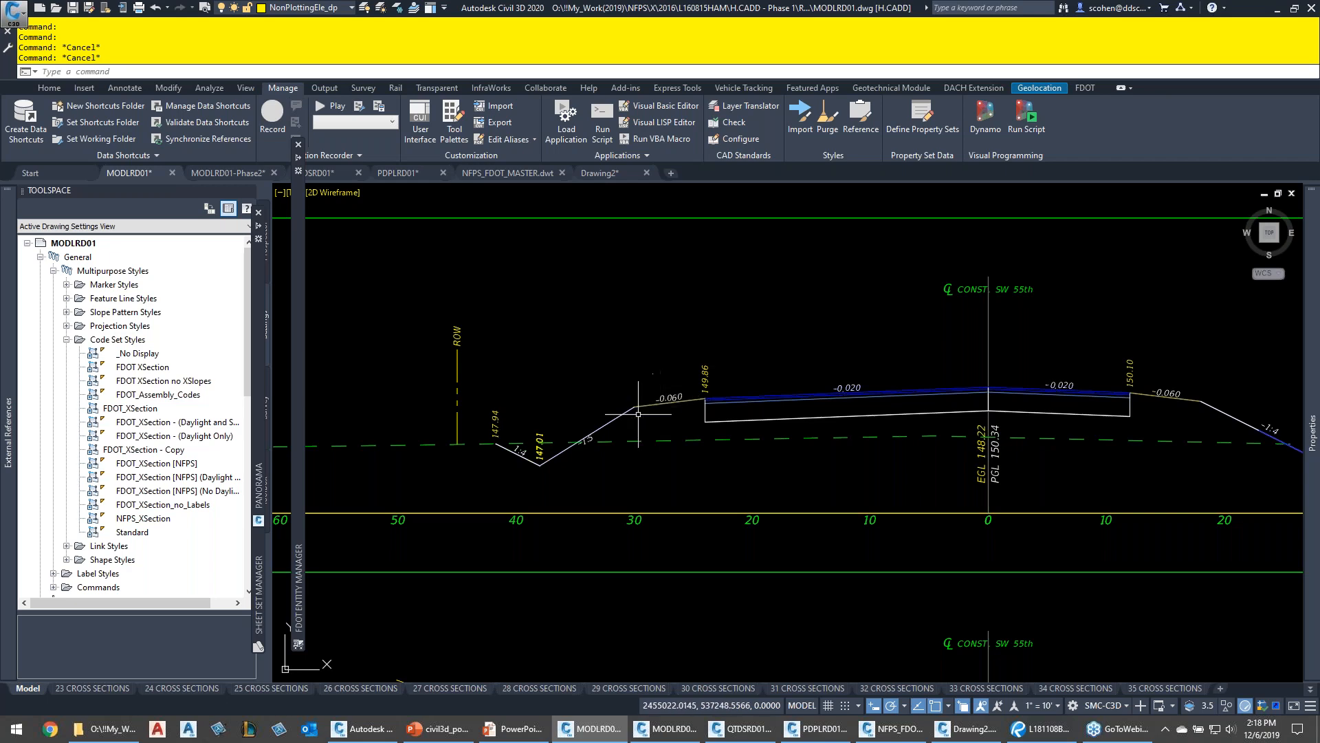
# Erase the overlapping slope and elevation label groups between the ROW line and centerline in the station 113+45.98 section view
pyautogui.scroll(-5, 638, 414)
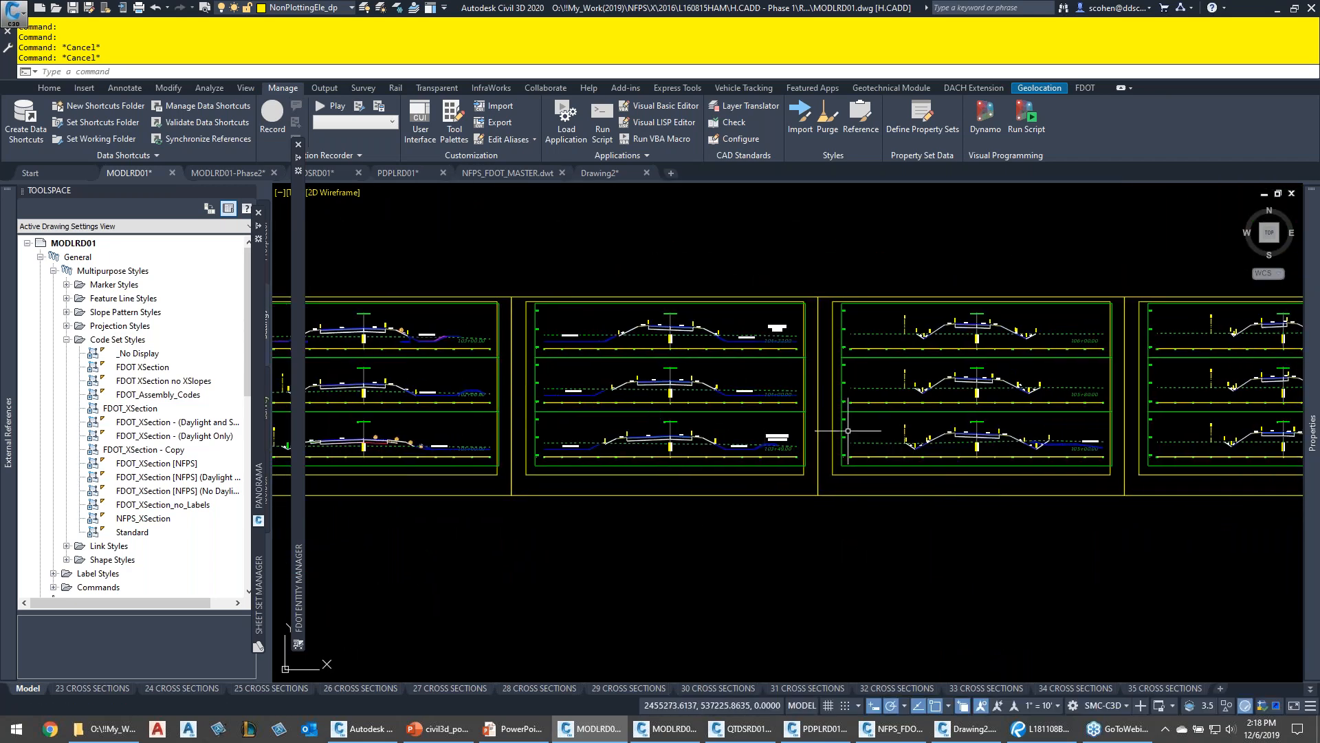
pyautogui.moveTo(894, 439); pyautogui.dragTo(668, 439, button='middle')
pyautogui.moveTo(1080, 462)
pyautogui.mouseDown(button='middle')
pyautogui.moveTo(798, 468)
pyautogui.moveTo(878, 473)
pyautogui.mouseUp(button='middle')
pyautogui.moveTo(1162, 486)
pyautogui.mouseDown(button='middle')
pyautogui.moveTo(906, 476)
pyautogui.moveTo(763, 491)
pyautogui.mouseUp(button='middle')
pyautogui.moveTo(918, 449); pyautogui.dragTo(664, 459, button='middle')
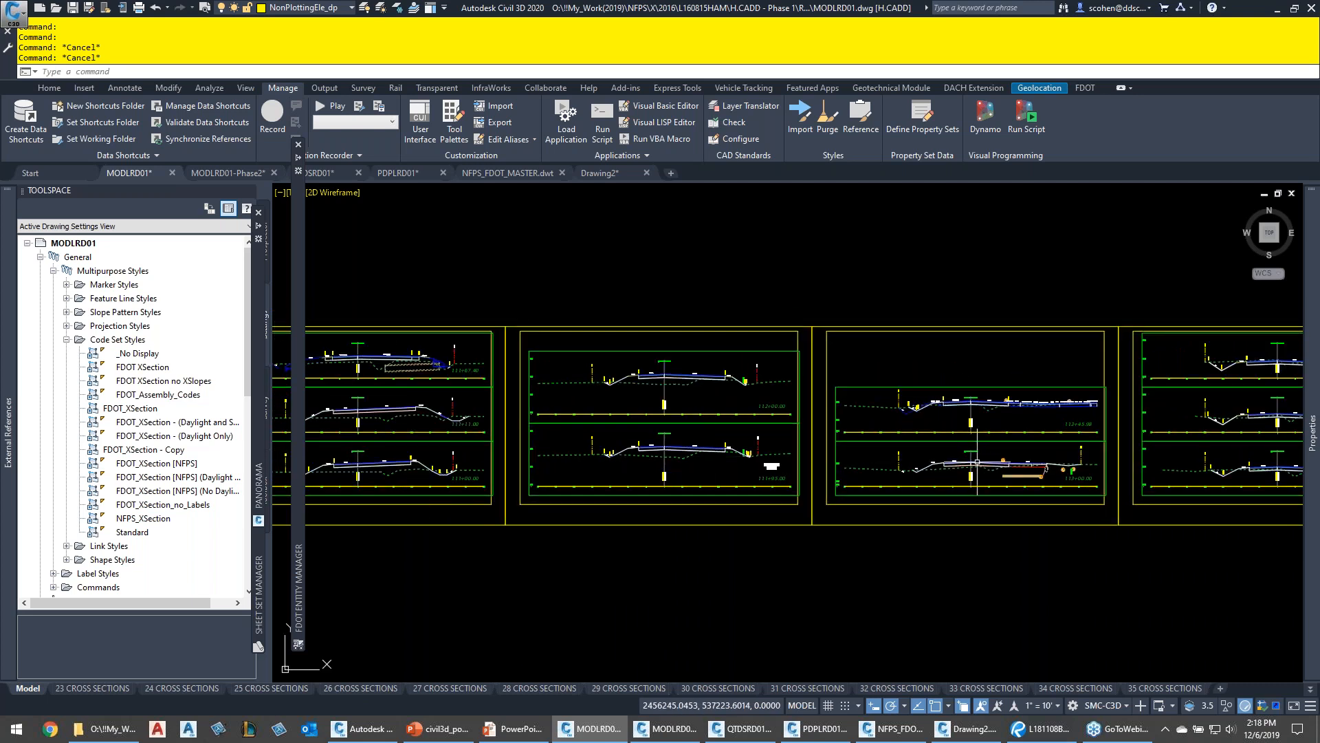
pyautogui.scroll(6, 977, 462)
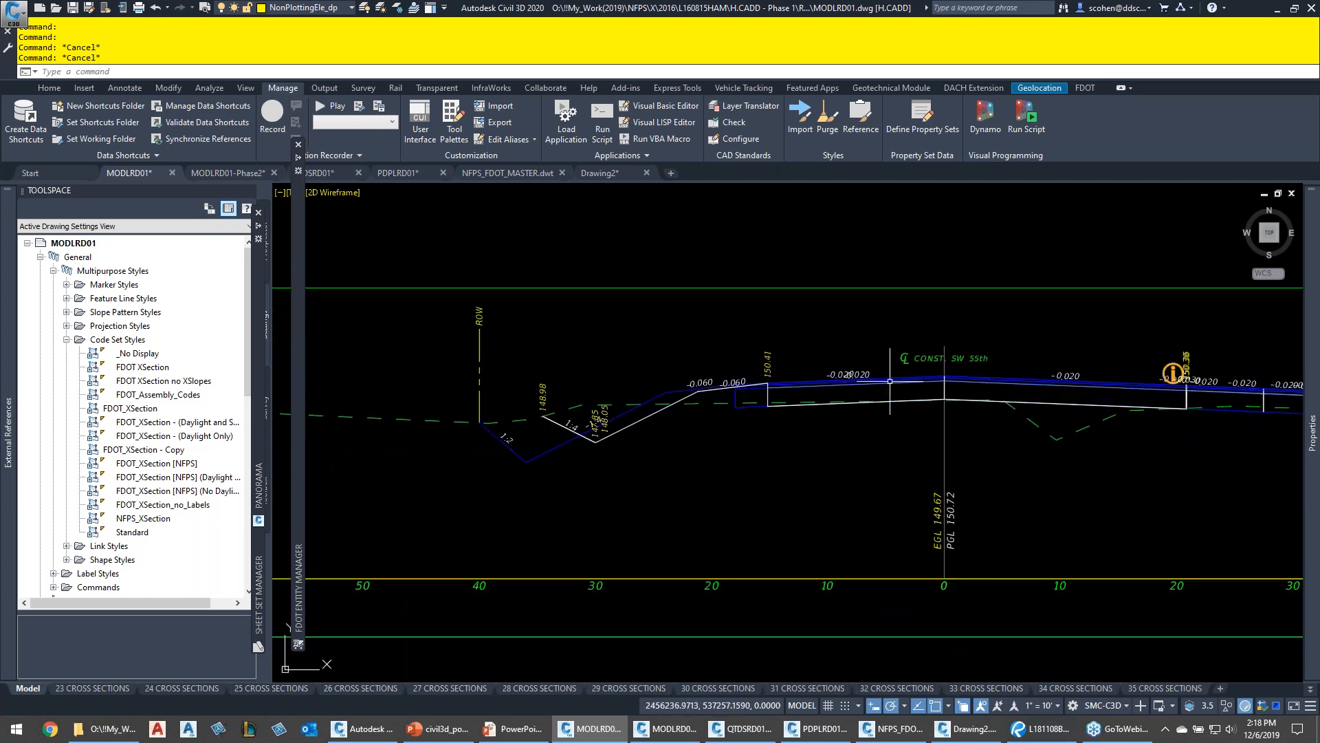
pyautogui.click(401, 227)
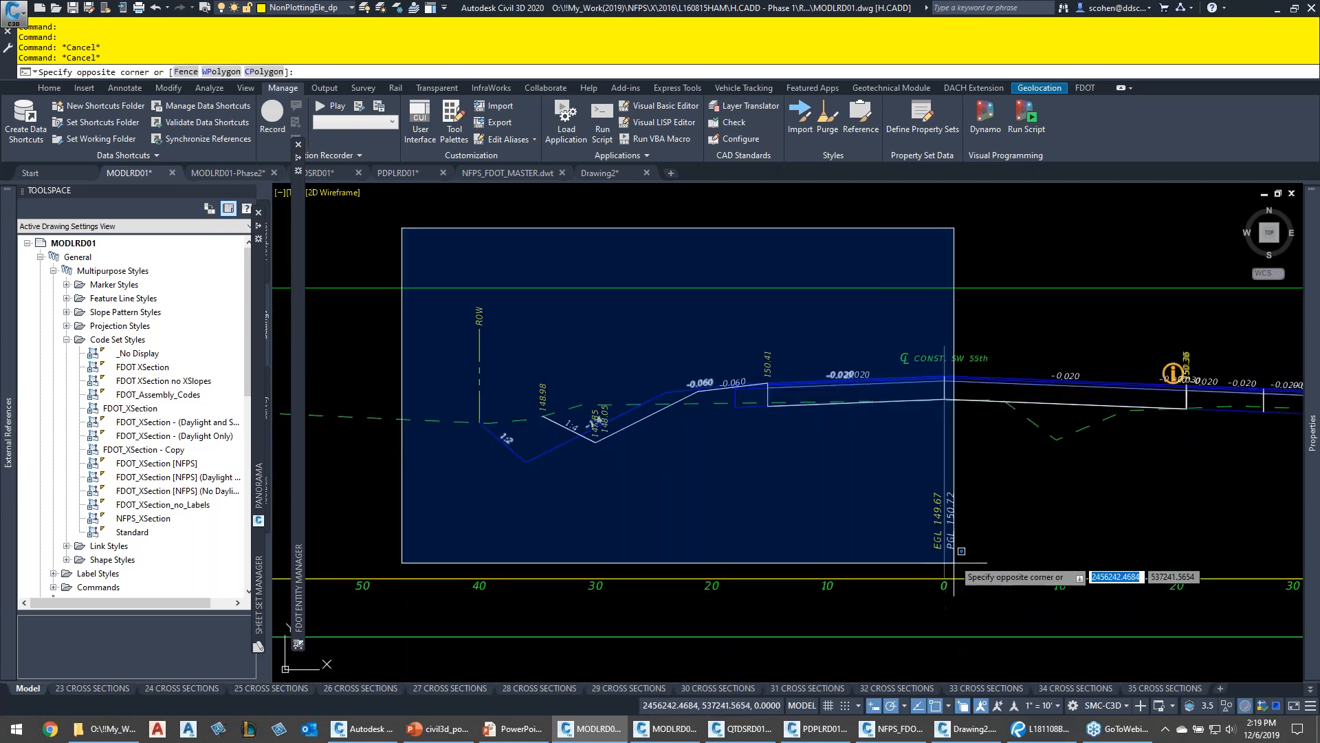
pyautogui.click(935, 509)
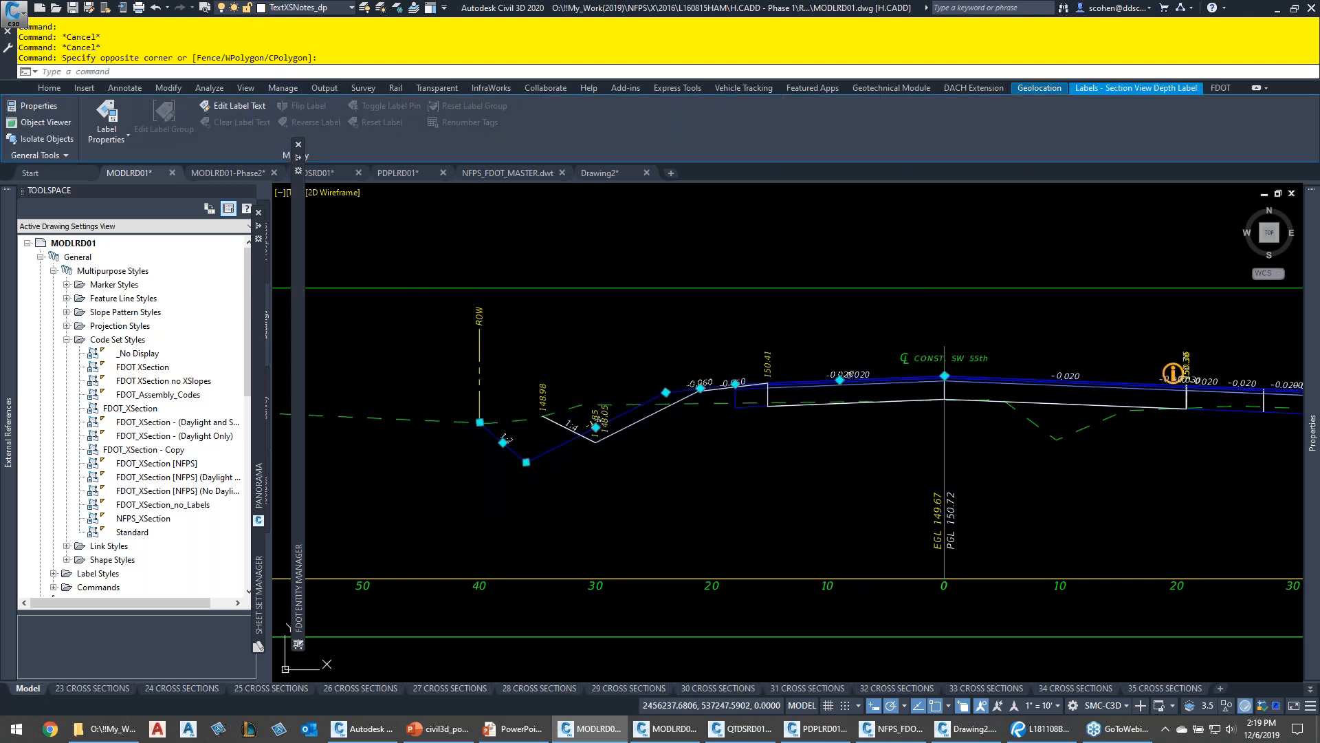
pyautogui.press('Delete')
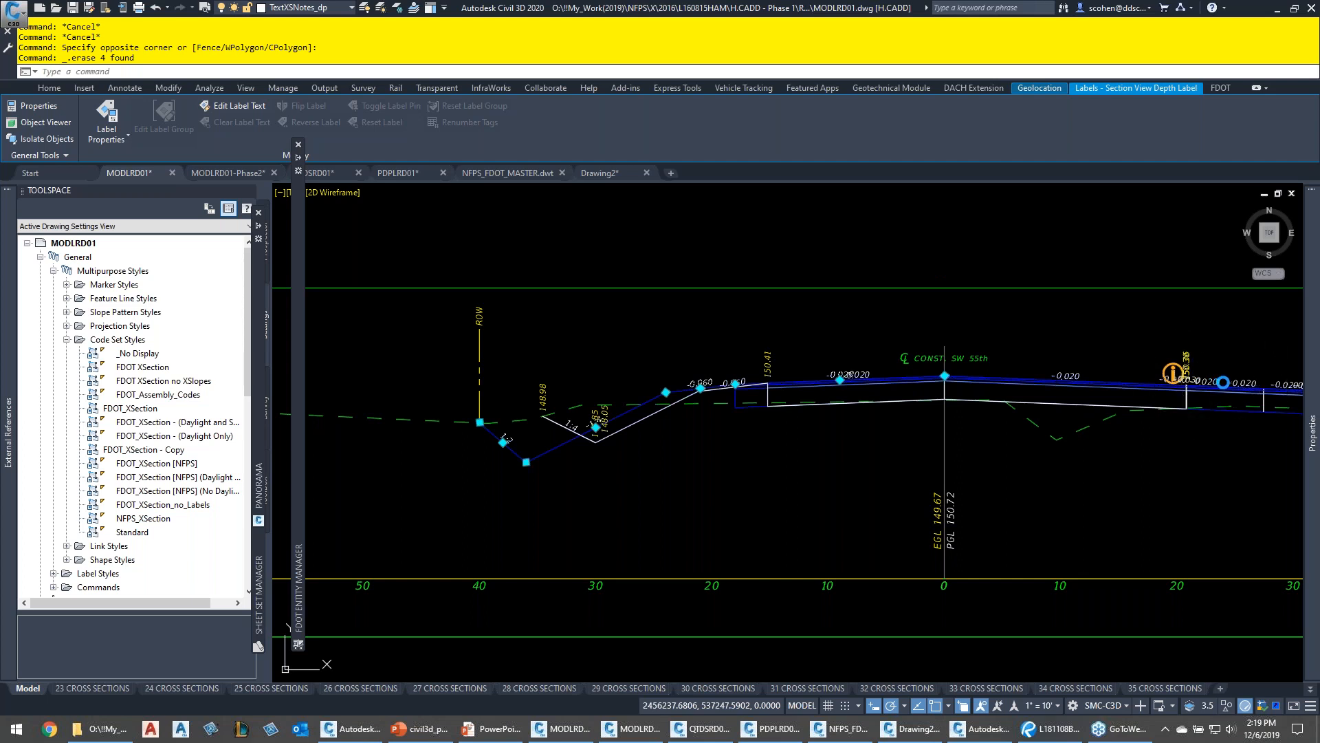
pyautogui.press('Escape')
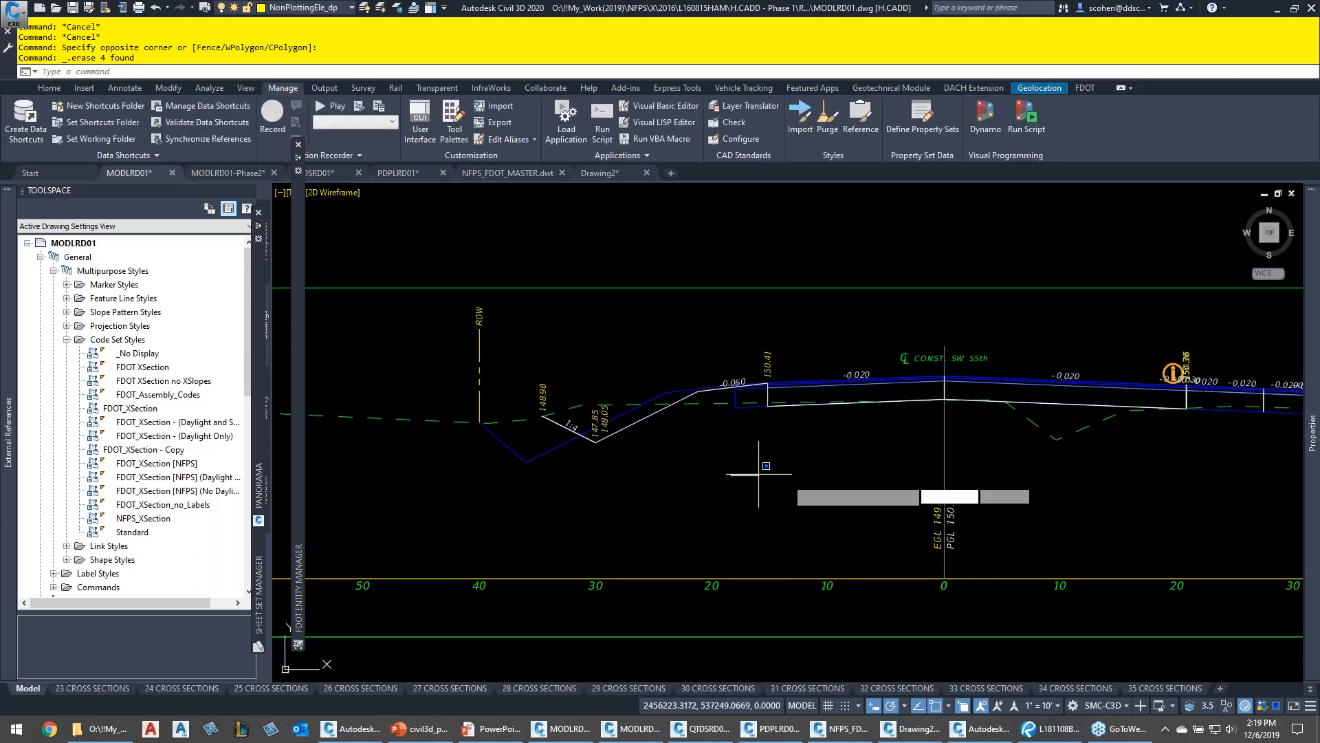
pyautogui.click(709, 443)
# Examine the crowded labels across the 113+45.98 section and zoom from that section view to its sample line
pyautogui.moveTo(918, 452); pyautogui.dragTo(733, 454, button='middle')
pyautogui.moveTo(1103, 429); pyautogui.dragTo(846, 428, button='middle')
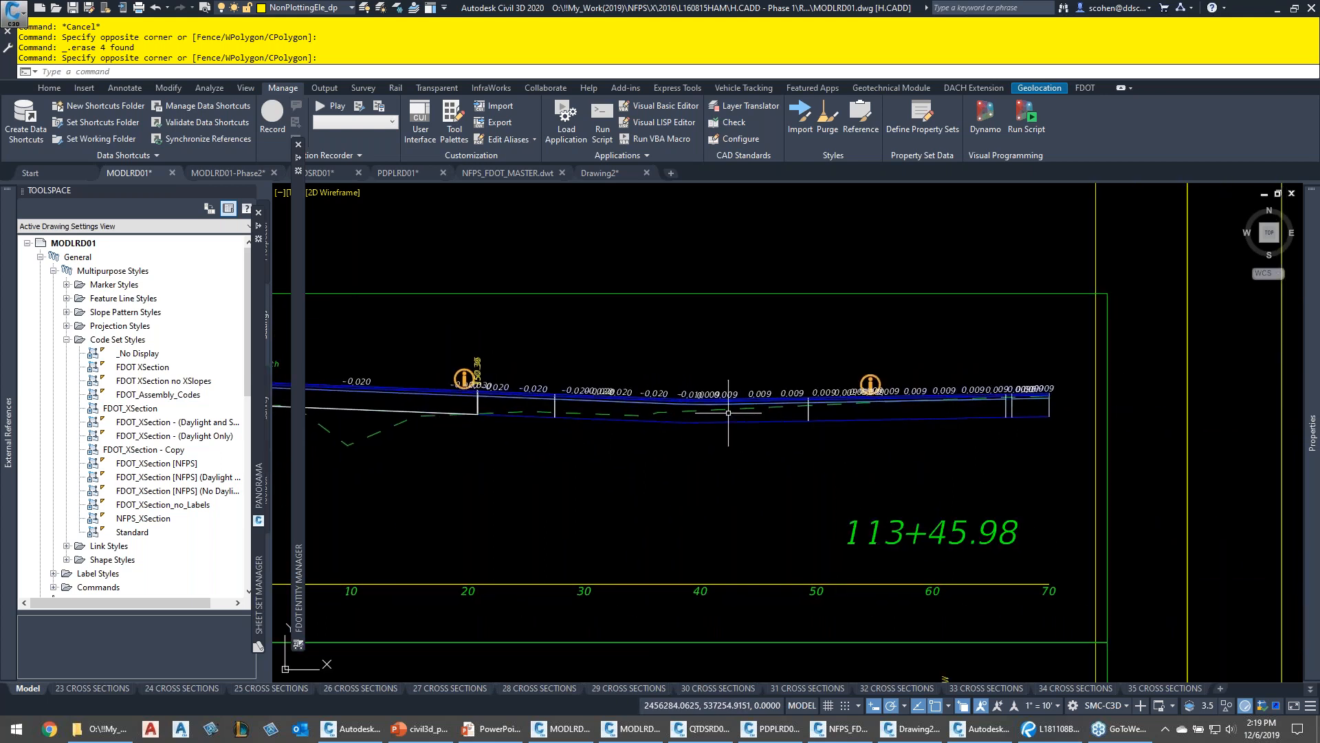
pyautogui.moveTo(681, 456); pyautogui.dragTo(892, 374, button='middle')
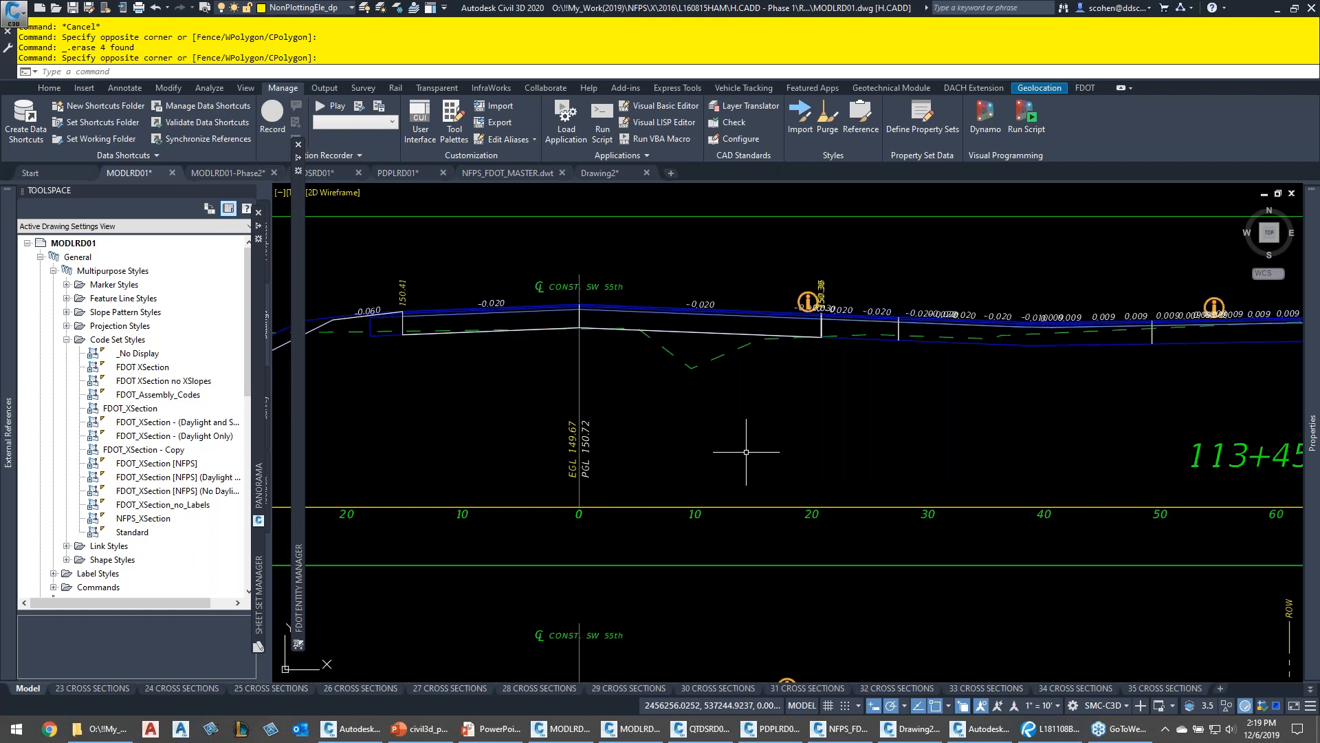
pyautogui.click(649, 507)
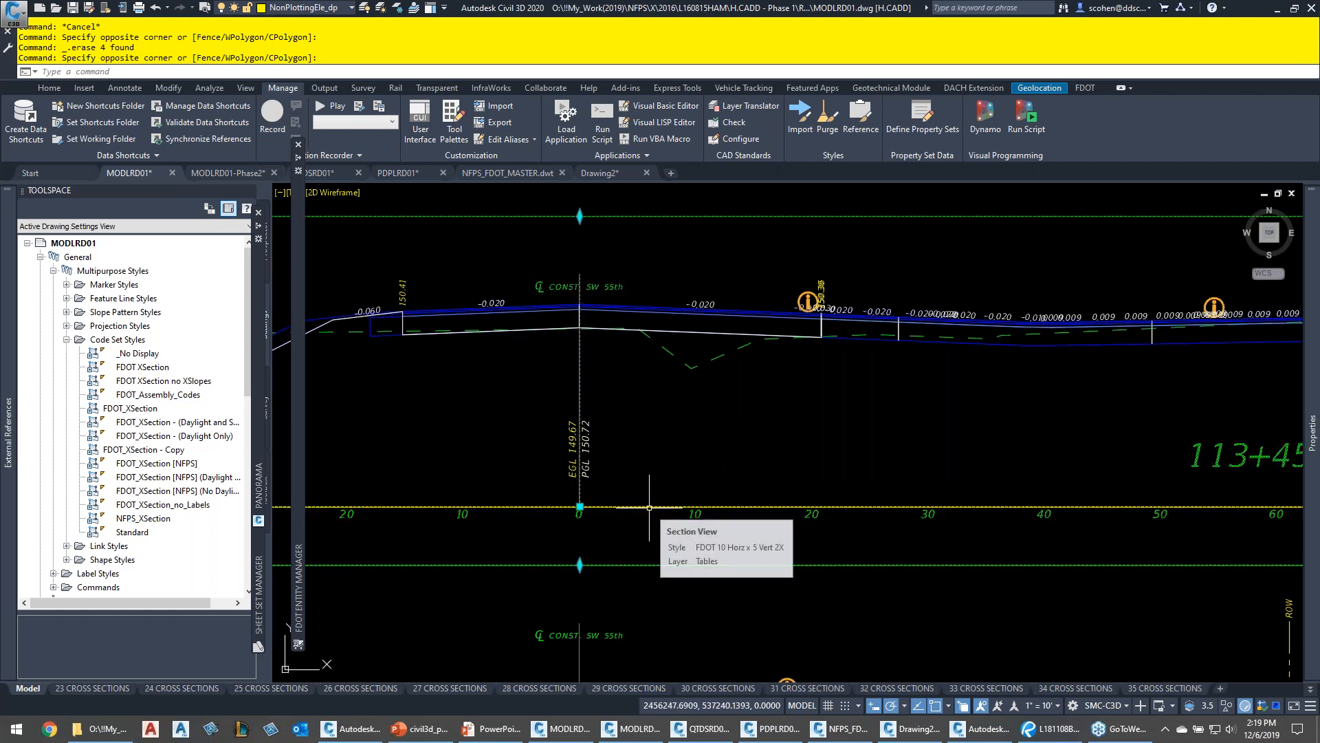
pyautogui.rightClick(827, 433)
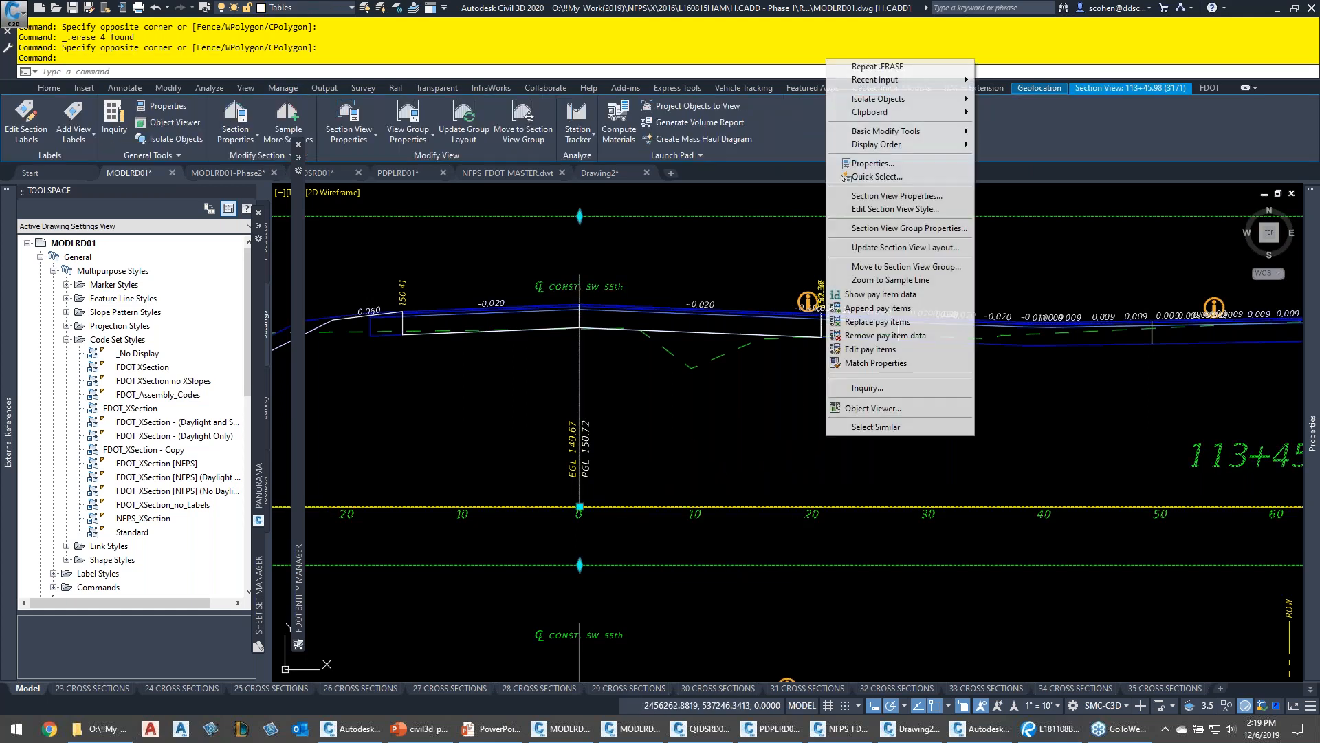
pyautogui.click(877, 281)
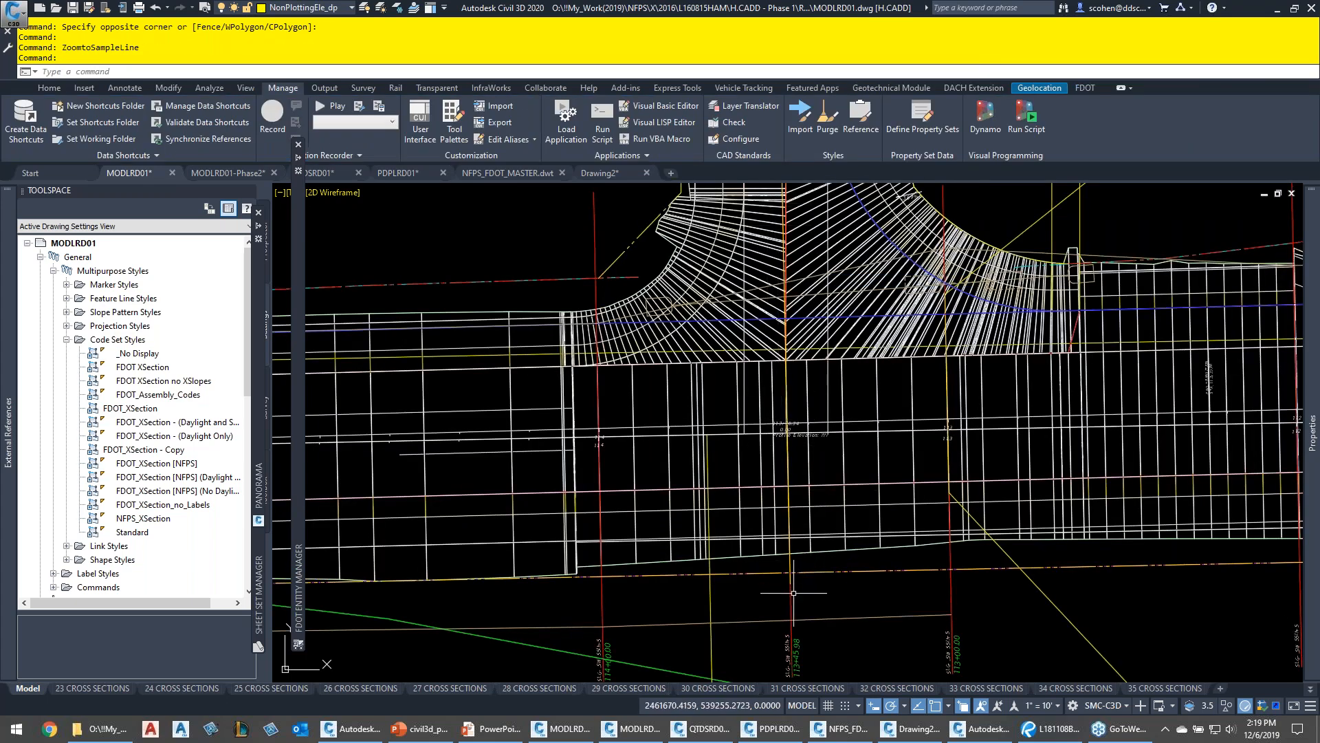
# Zoom from the 113+45.98 sample line in plan back to its section view and inspect the labels beyond the centerline
pyautogui.moveTo(791, 598); pyautogui.dragTo(767, 490, button='middle')
pyautogui.scroll(4, 767, 491)
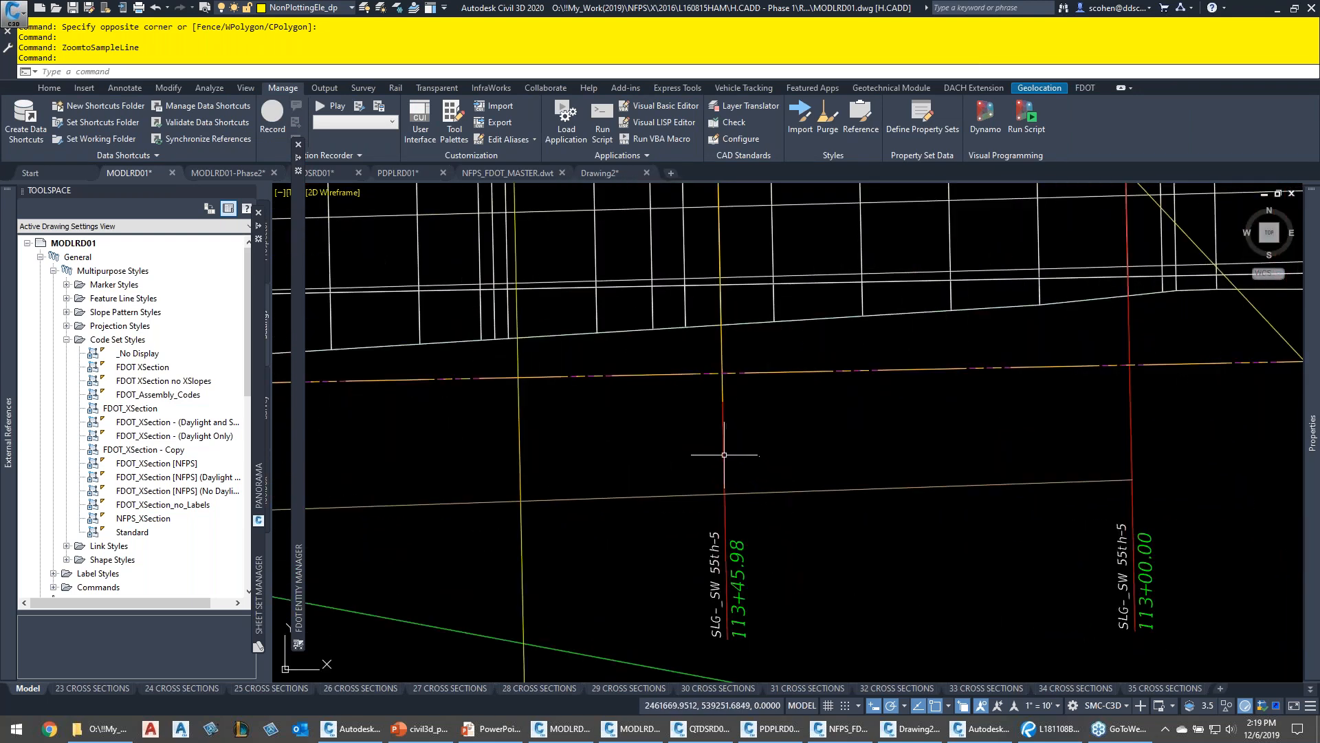
pyautogui.click(725, 455)
pyautogui.rightClick(855, 425)
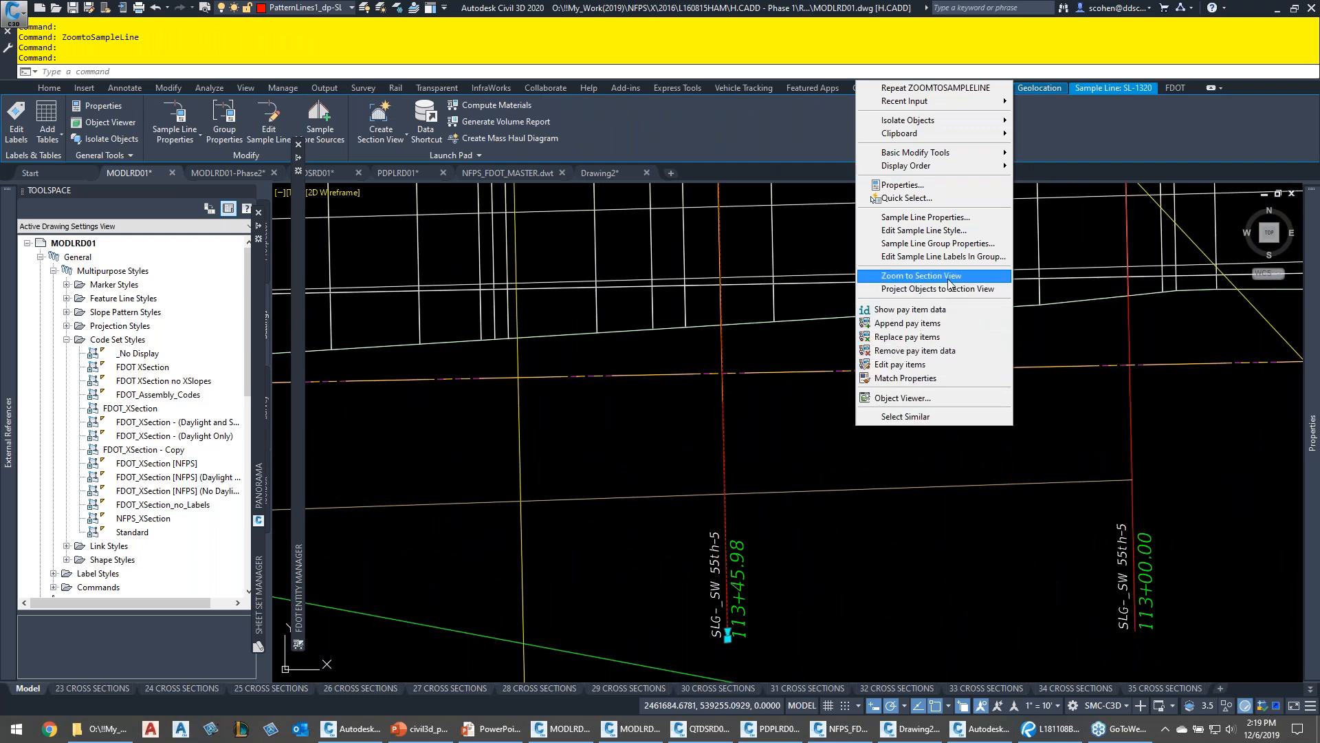
pyautogui.click(922, 275)
pyautogui.press('Escape')
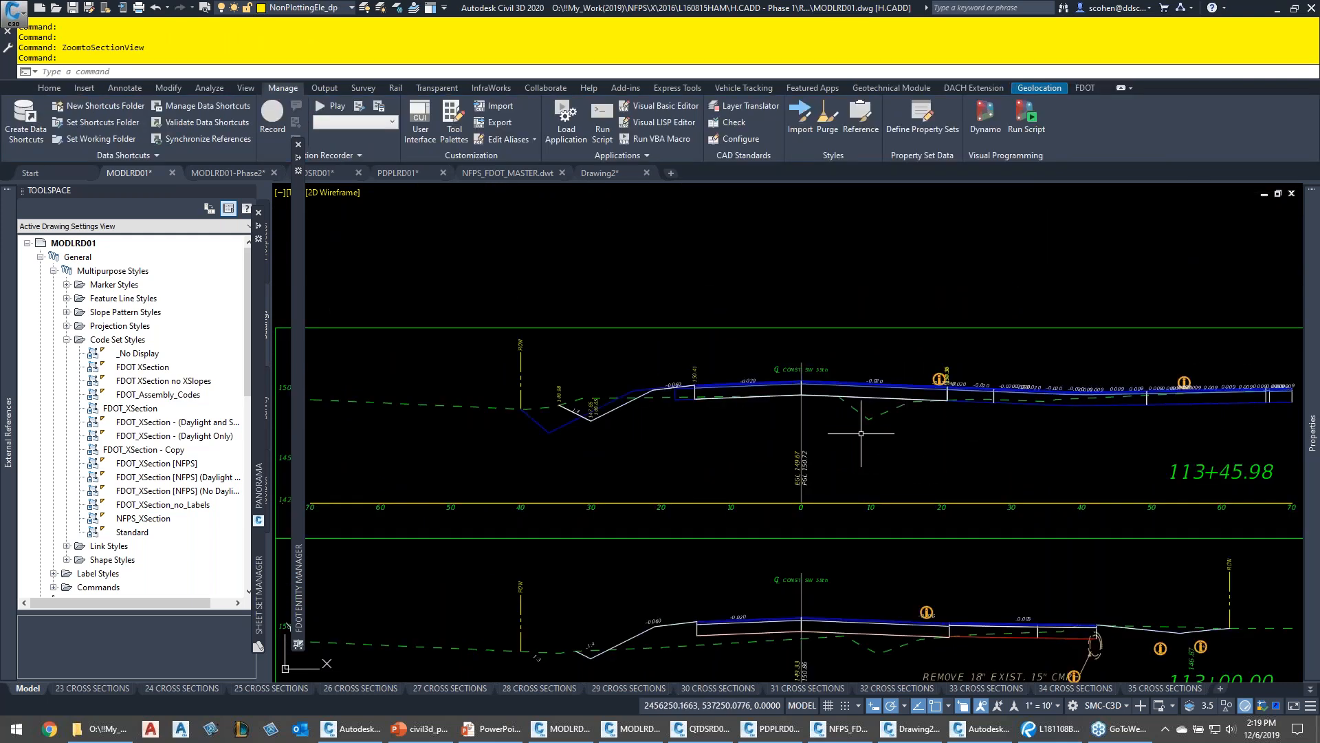
pyautogui.scroll(3, 893, 409)
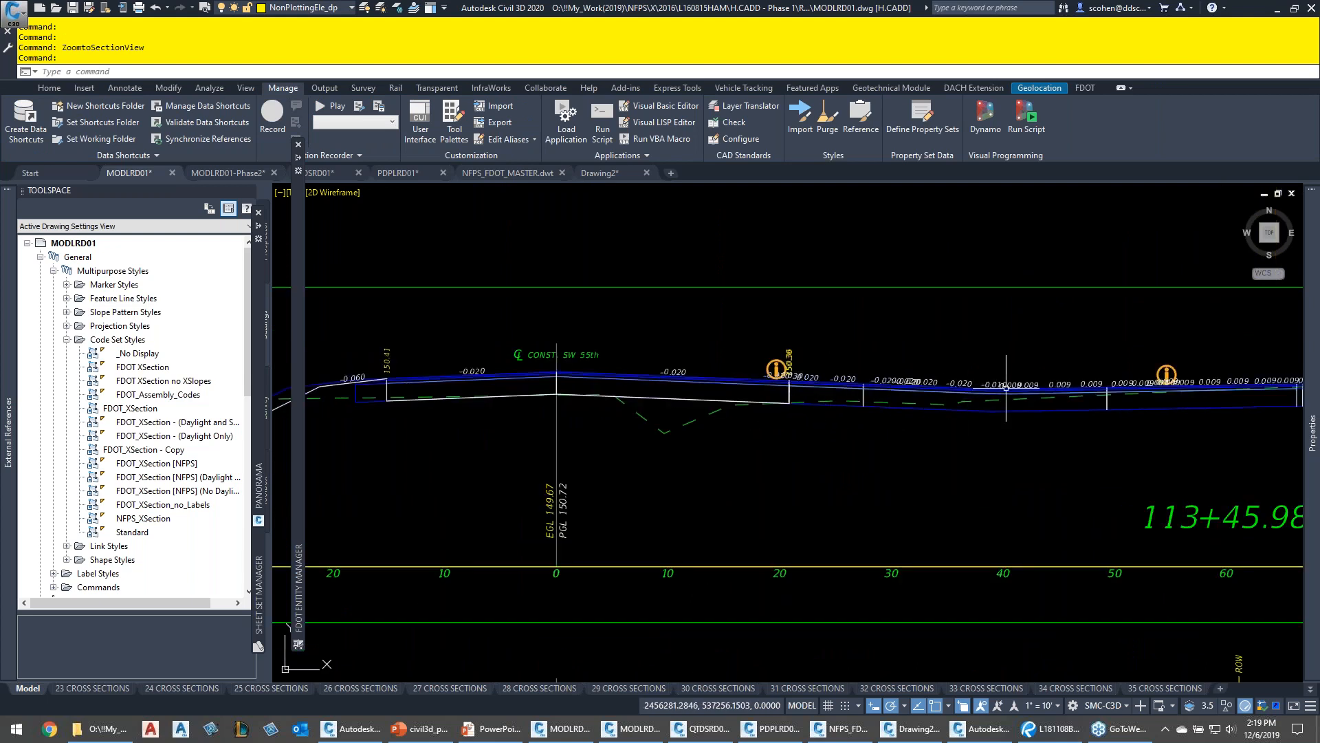
# Open the FDOT_XSection_no_Labels code set style and move its dialog around to view the crowded labels in the 113+45.98 section
pyautogui.moveTo(1038, 385); pyautogui.dragTo(900, 400, button='middle')
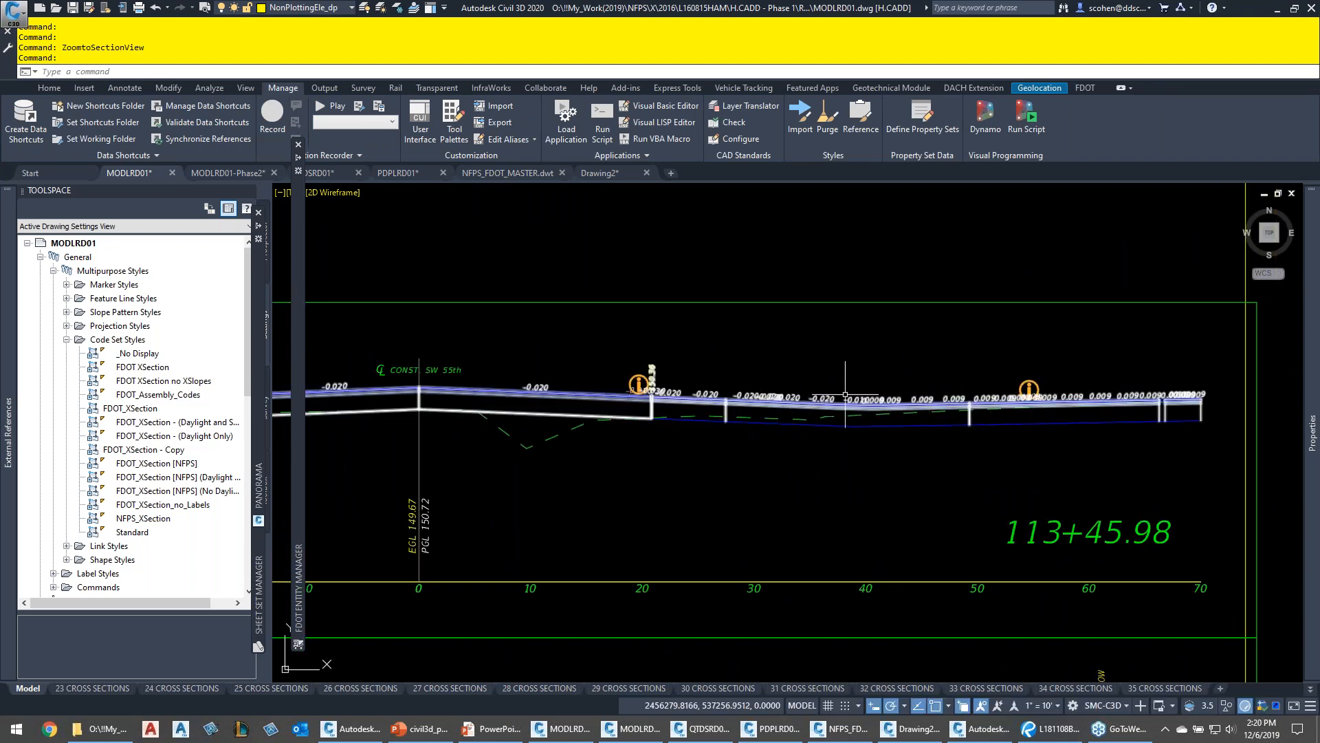
pyautogui.moveTo(664, 392)
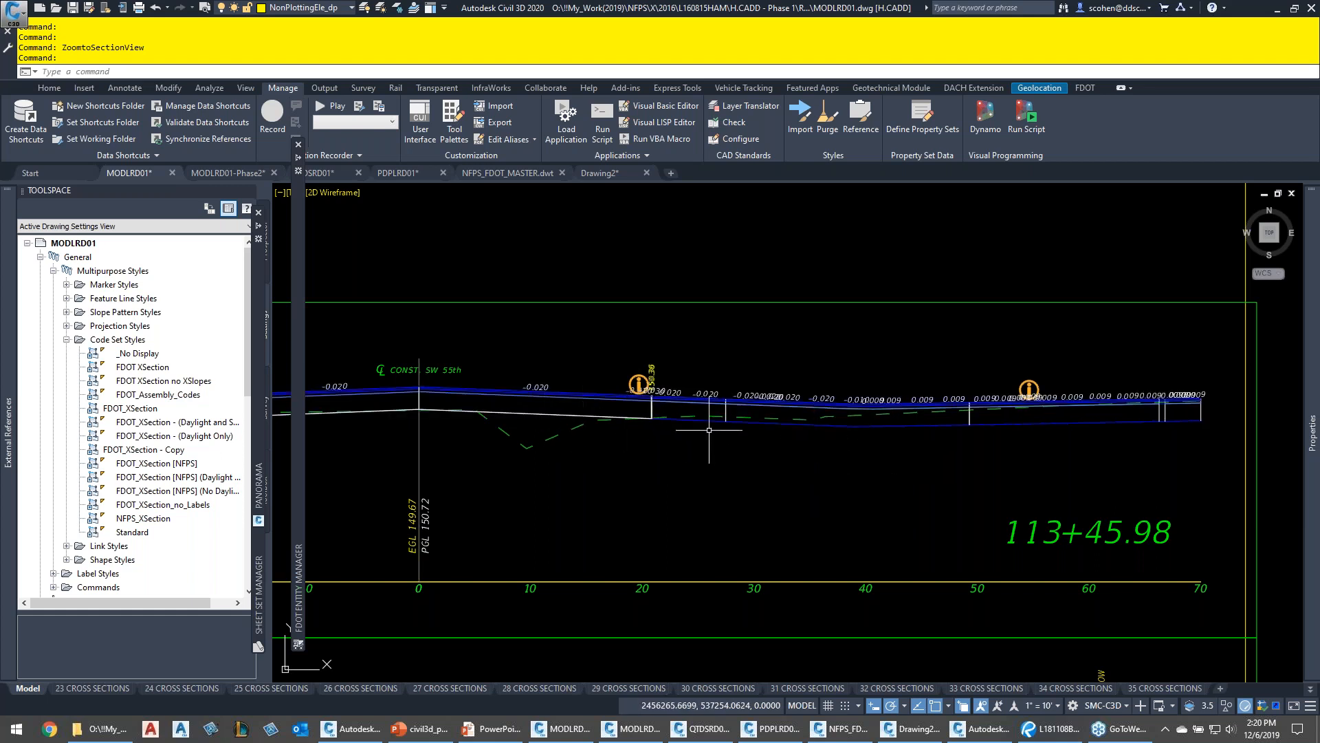
pyautogui.moveTo(725, 432)
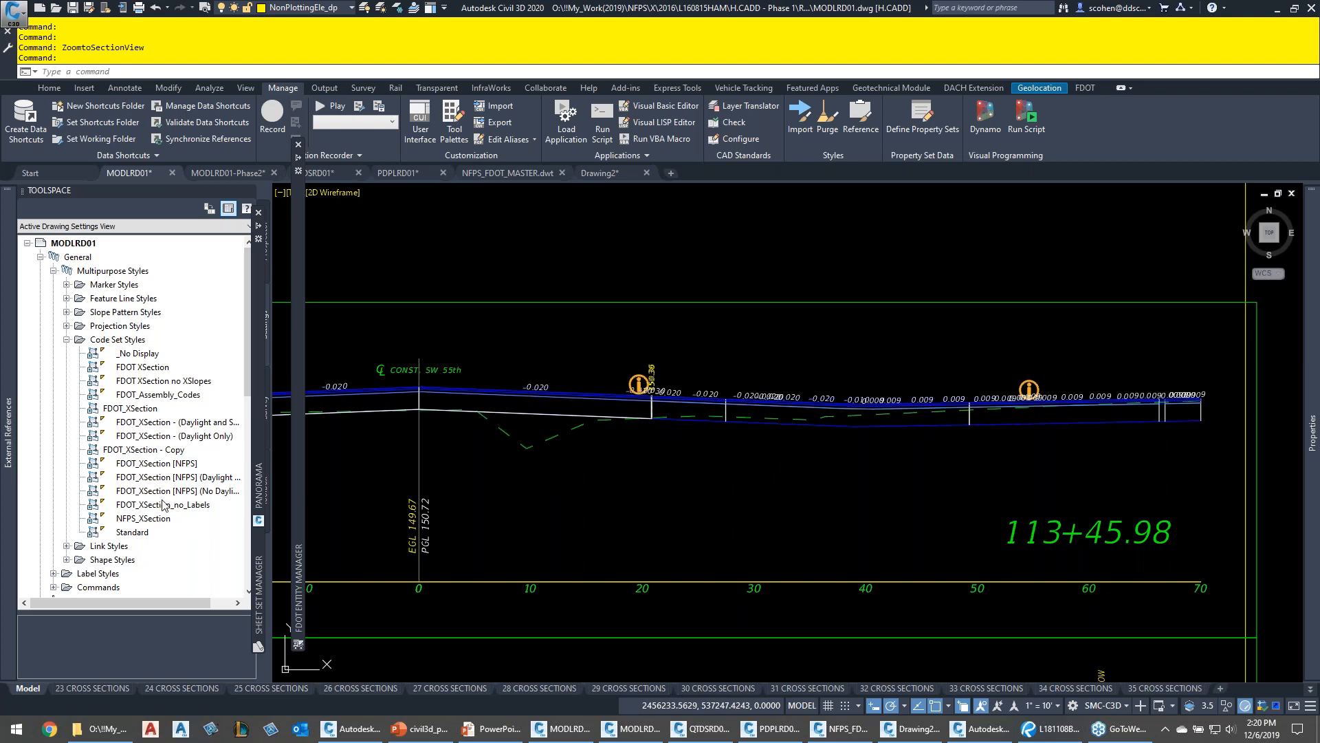
pyautogui.moveTo(169, 494)
pyautogui.doubleClick(181, 506)
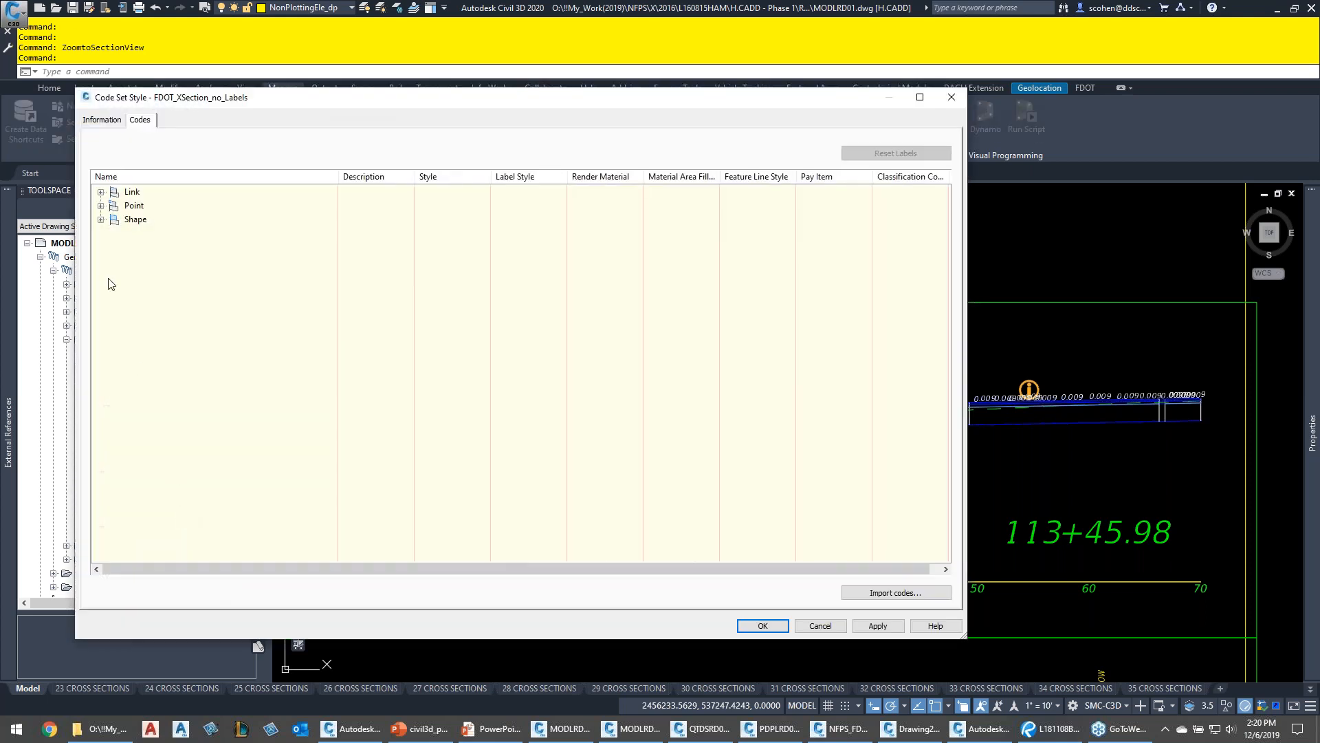
pyautogui.moveTo(729, 96)
pyautogui.mouseDown()
pyautogui.moveTo(910, 386)
pyautogui.moveTo(972, 568)
pyautogui.moveTo(1025, 591)
pyautogui.moveTo(1017, 561)
pyautogui.moveTo(988, 552)
pyautogui.mouseUp()
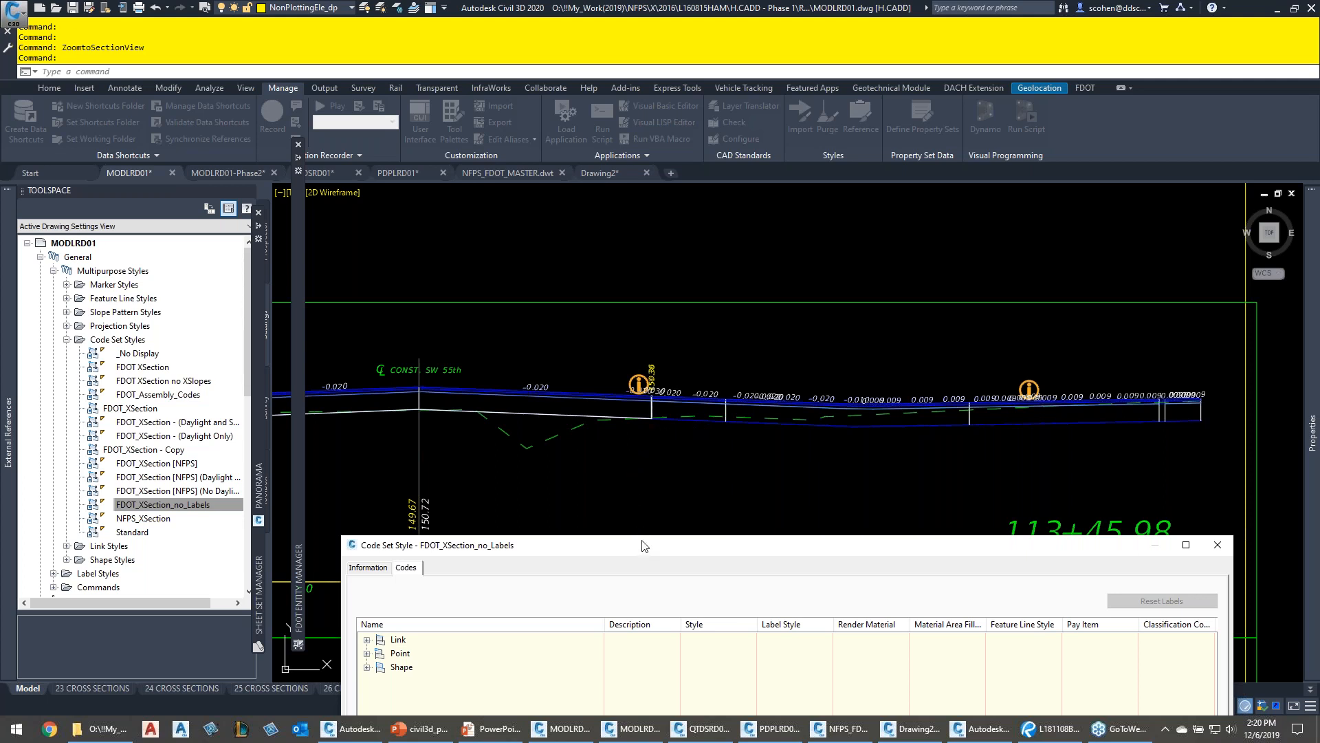
pyautogui.moveTo(645, 553); pyautogui.dragTo(646, 308)
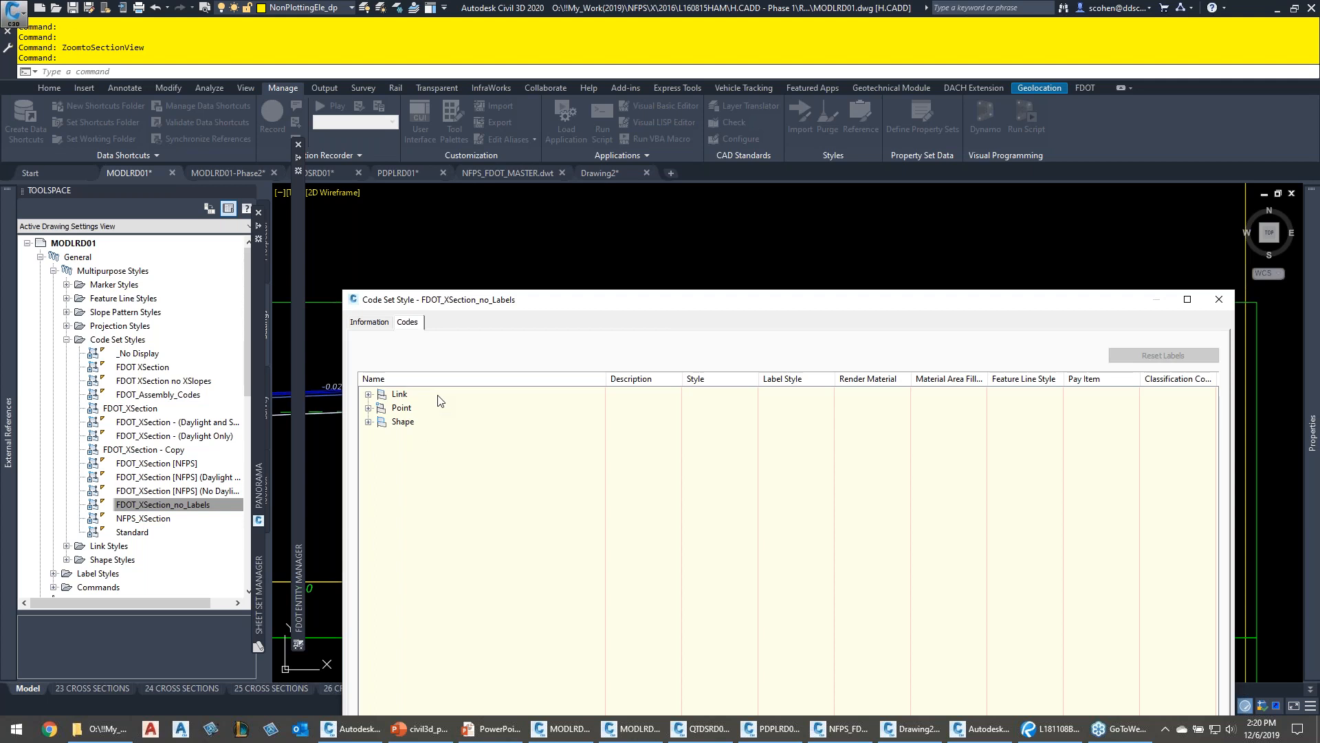
pyautogui.moveTo(623, 301); pyautogui.dragTo(610, 529)
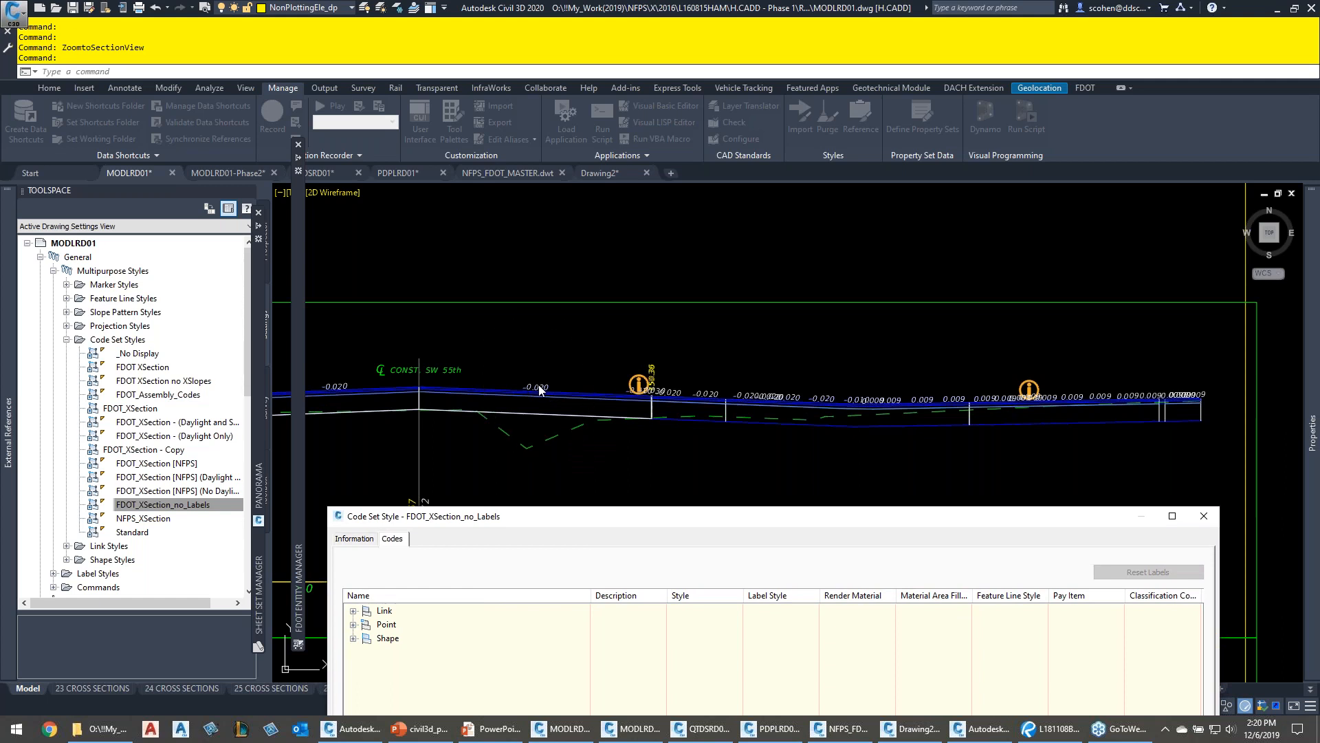
pyautogui.click(686, 399)
pyautogui.moveTo(647, 520); pyautogui.dragTo(546, 186)
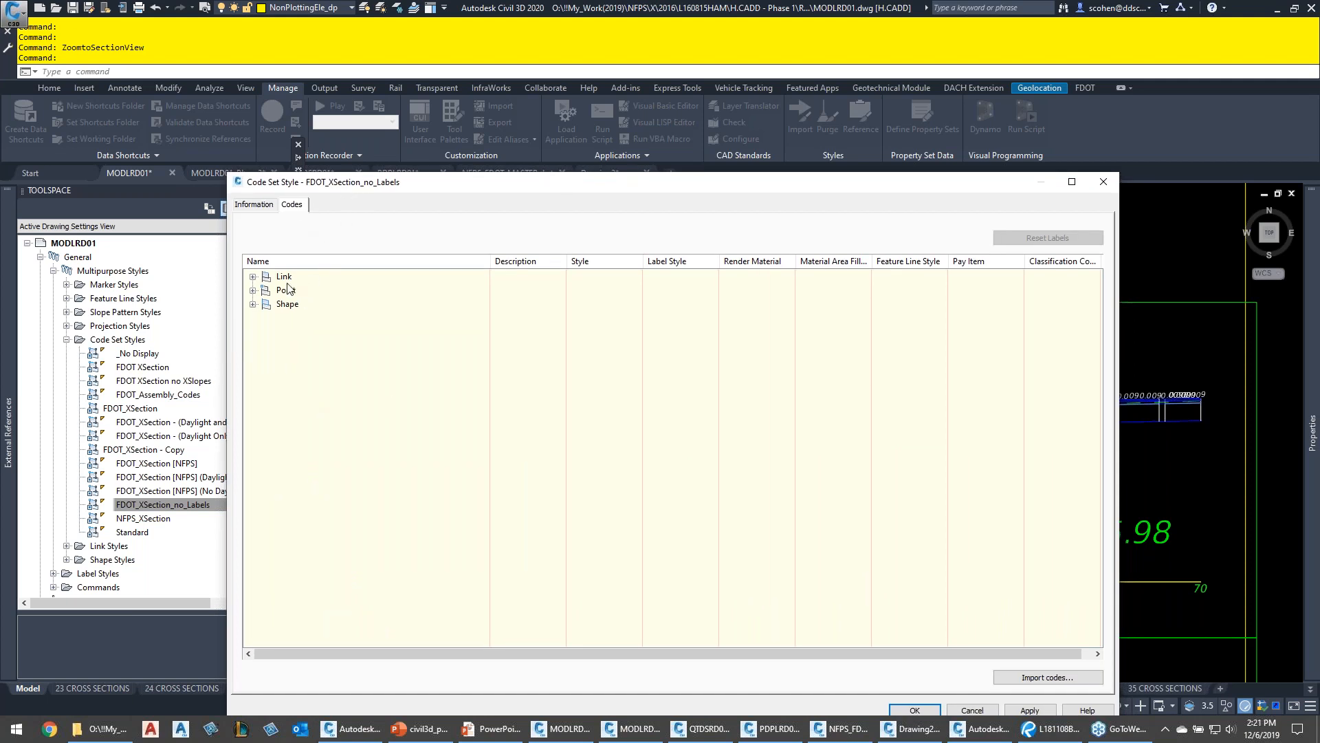
# Examine the label style assignments of all Link codes in FDOT_XSection_no_Labels and close the style without changes
pyautogui.click(252, 277)
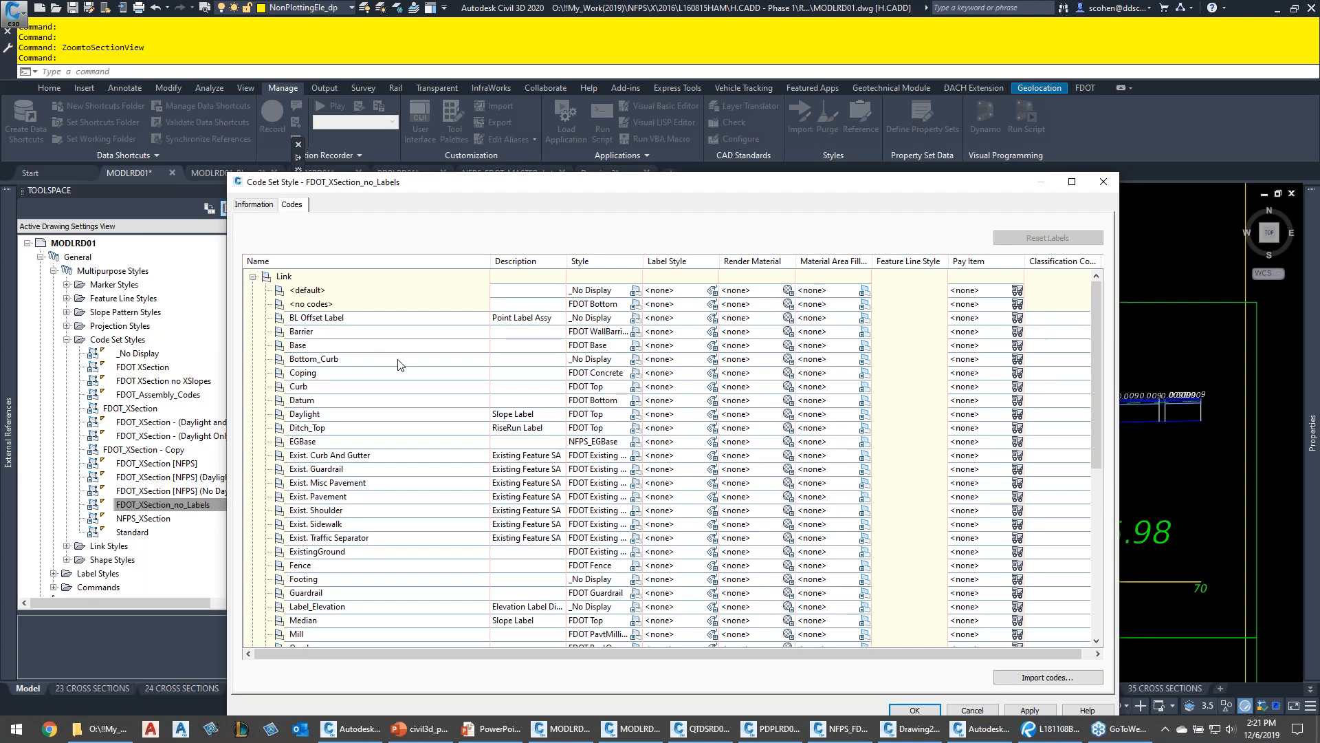
pyautogui.scroll(-3, 453, 356)
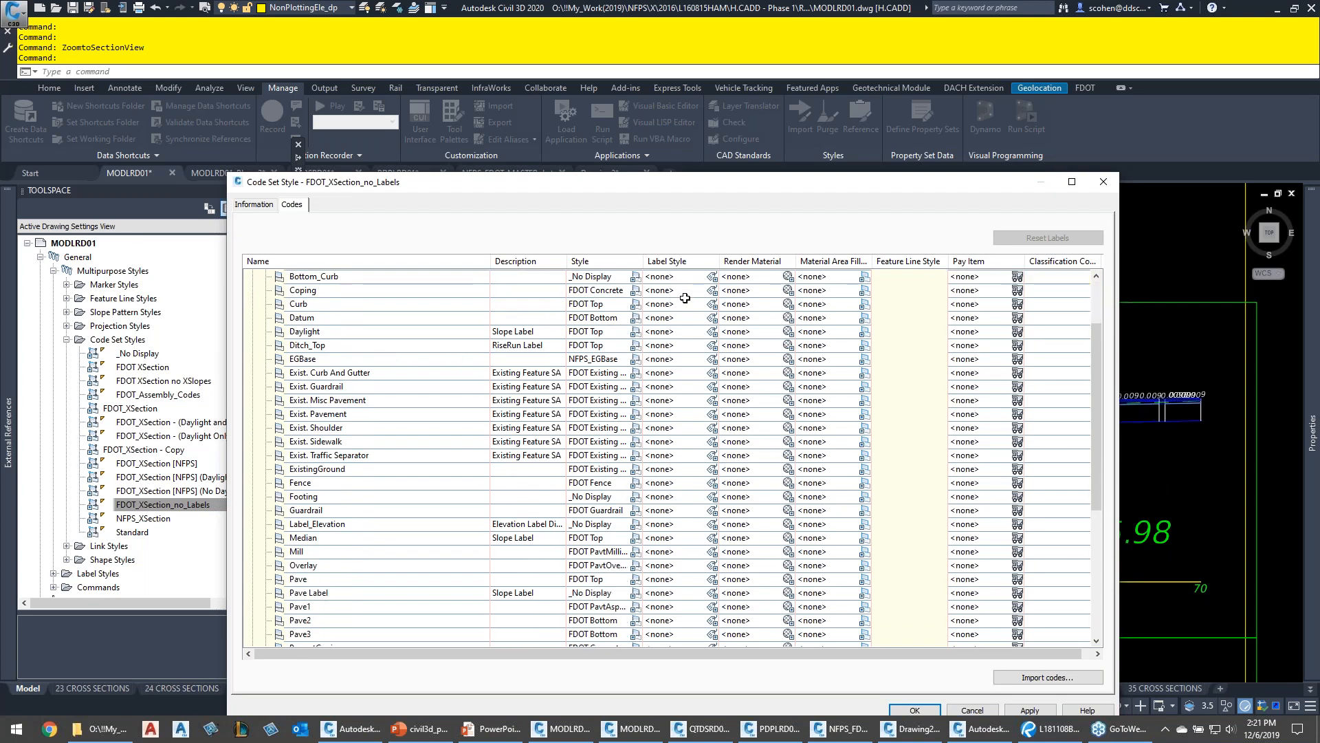
pyautogui.scroll(3, 509, 349)
pyautogui.click(301, 291)
pyautogui.scroll(-8, 412, 406)
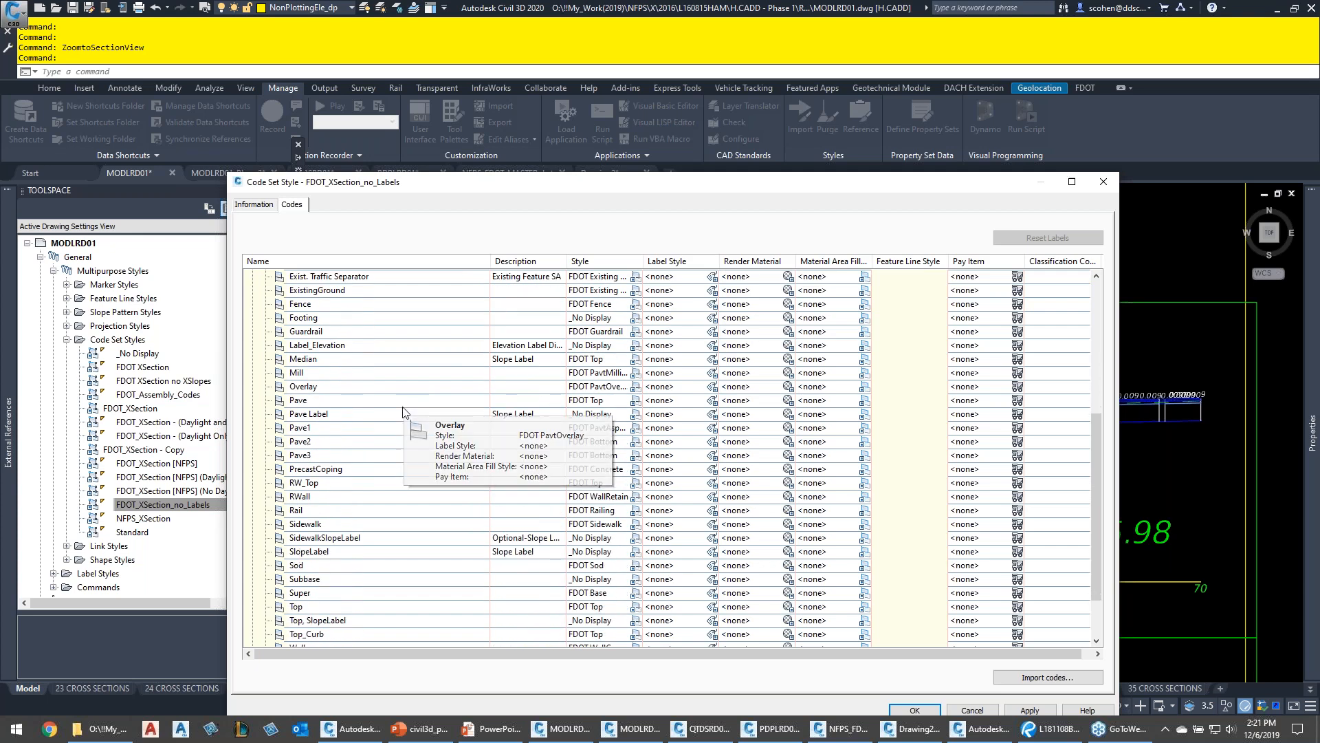
pyautogui.keyDown('shift'); pyautogui.click(330, 608); pyautogui.keyUp('shift')
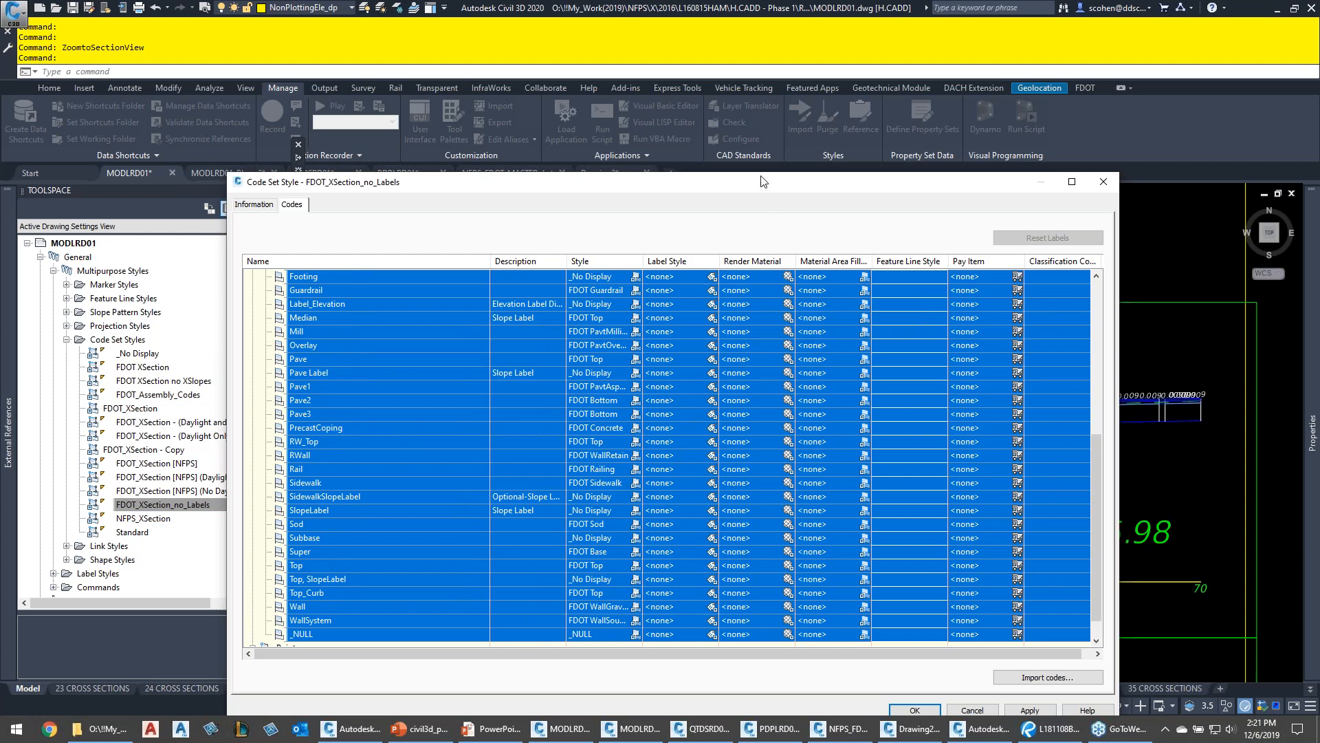
pyautogui.moveTo(761, 181); pyautogui.dragTo(734, 32)
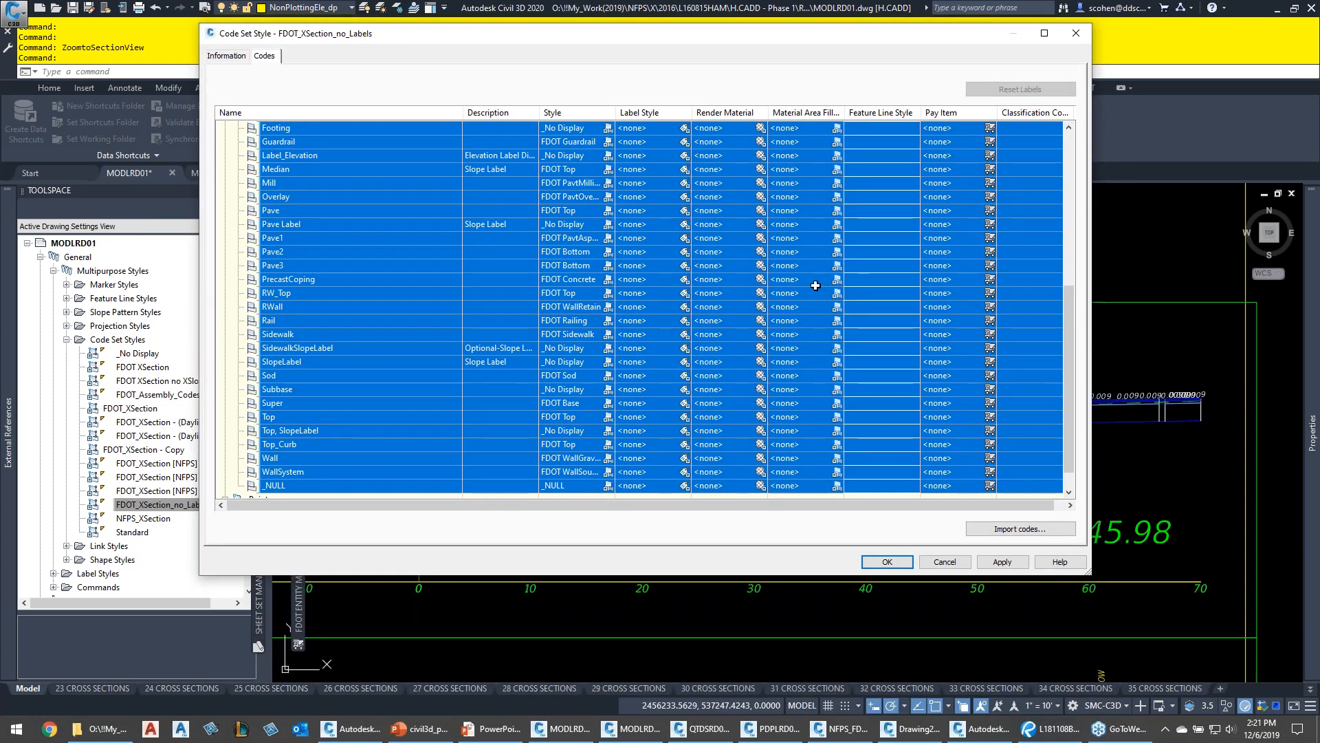
pyautogui.click(943, 561)
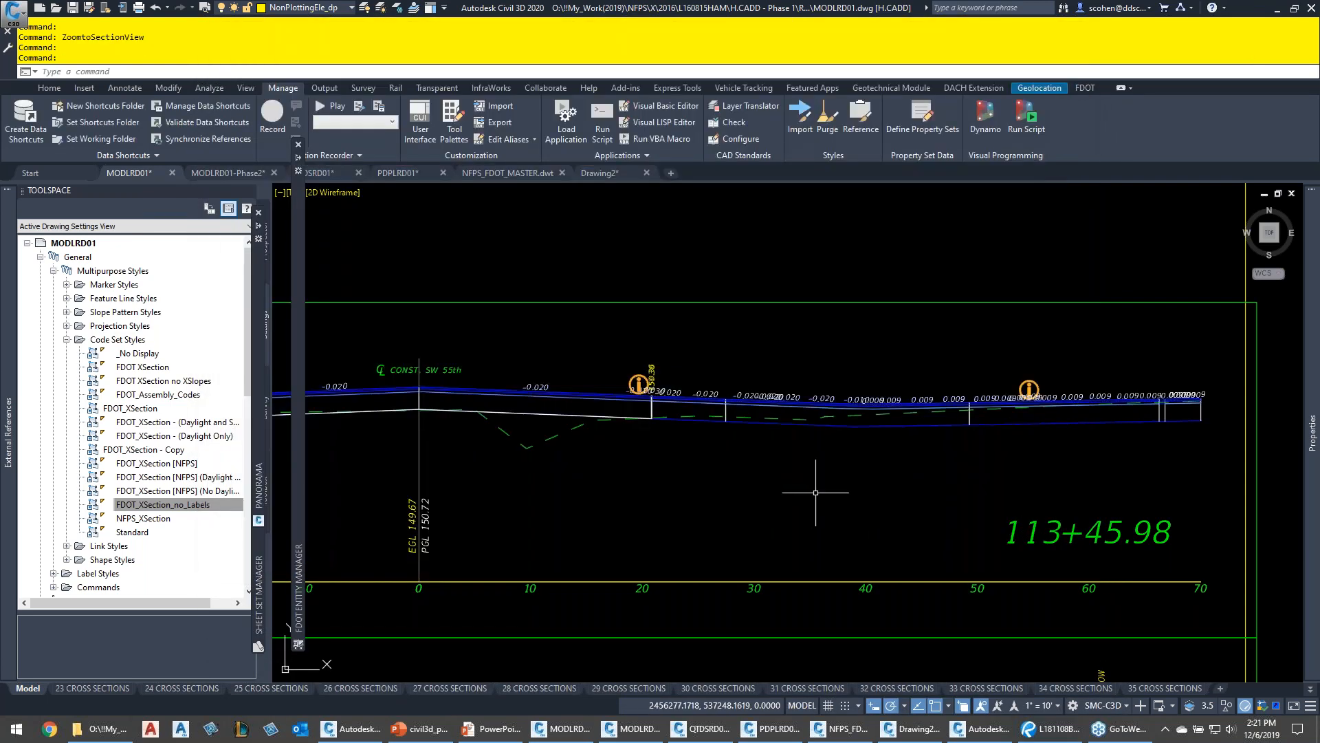
pyautogui.press('Escape')
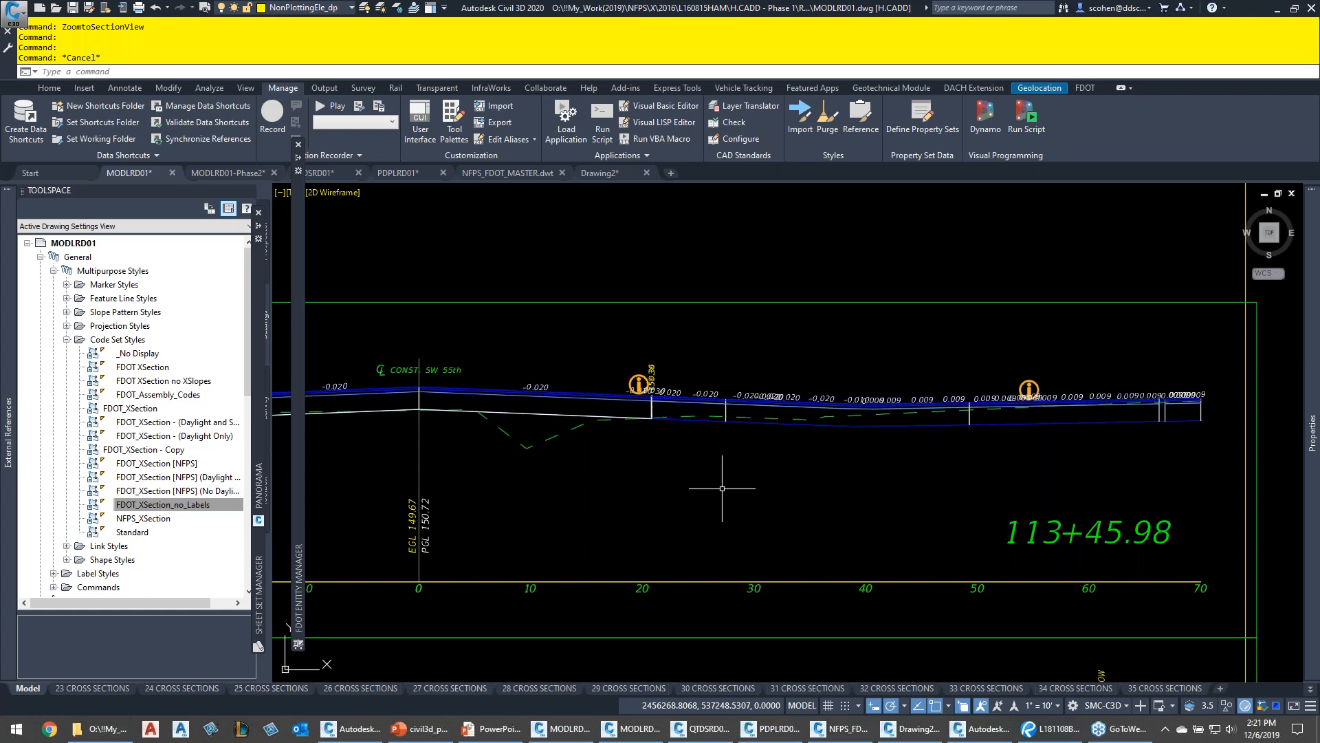
# Set the style of the corridor section in the 113+45.98 section view to FDOT_XSection_no_Labels
pyautogui.click(538, 407)
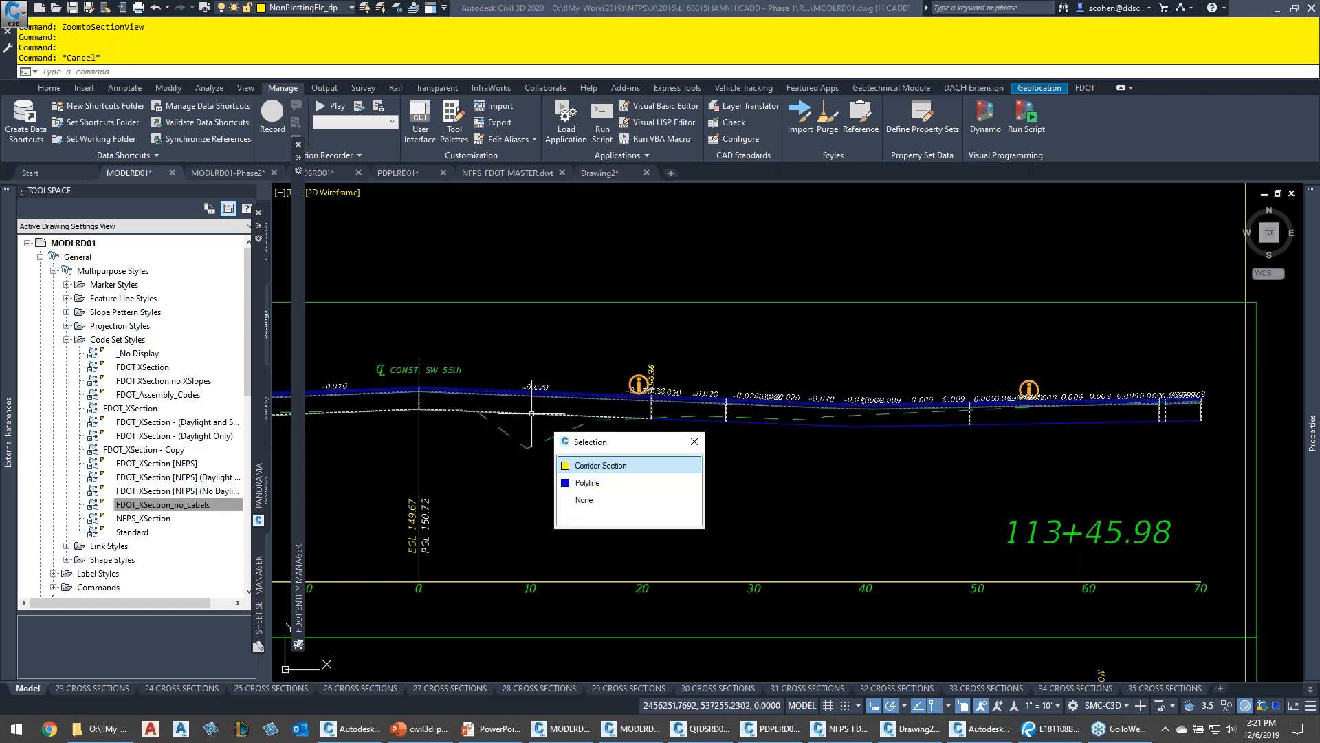
pyautogui.click(619, 465)
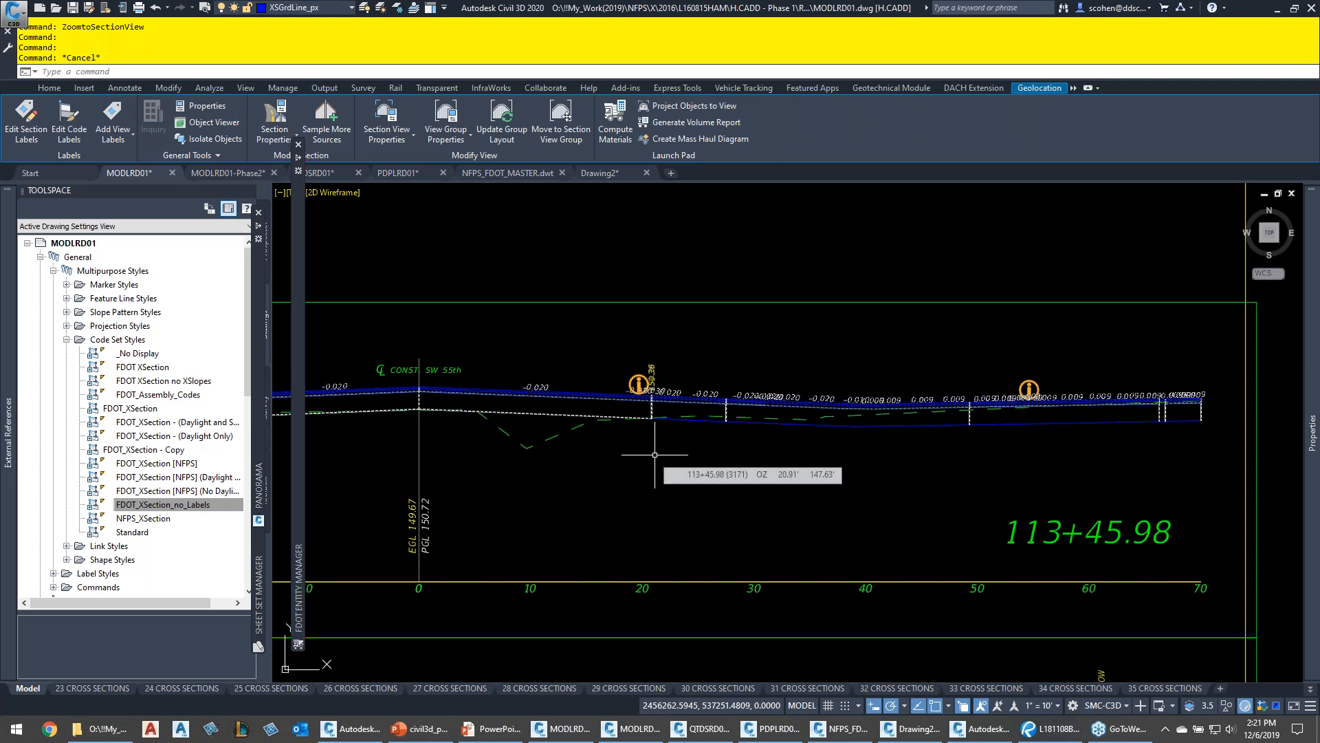
pyautogui.moveTo(1310, 430)
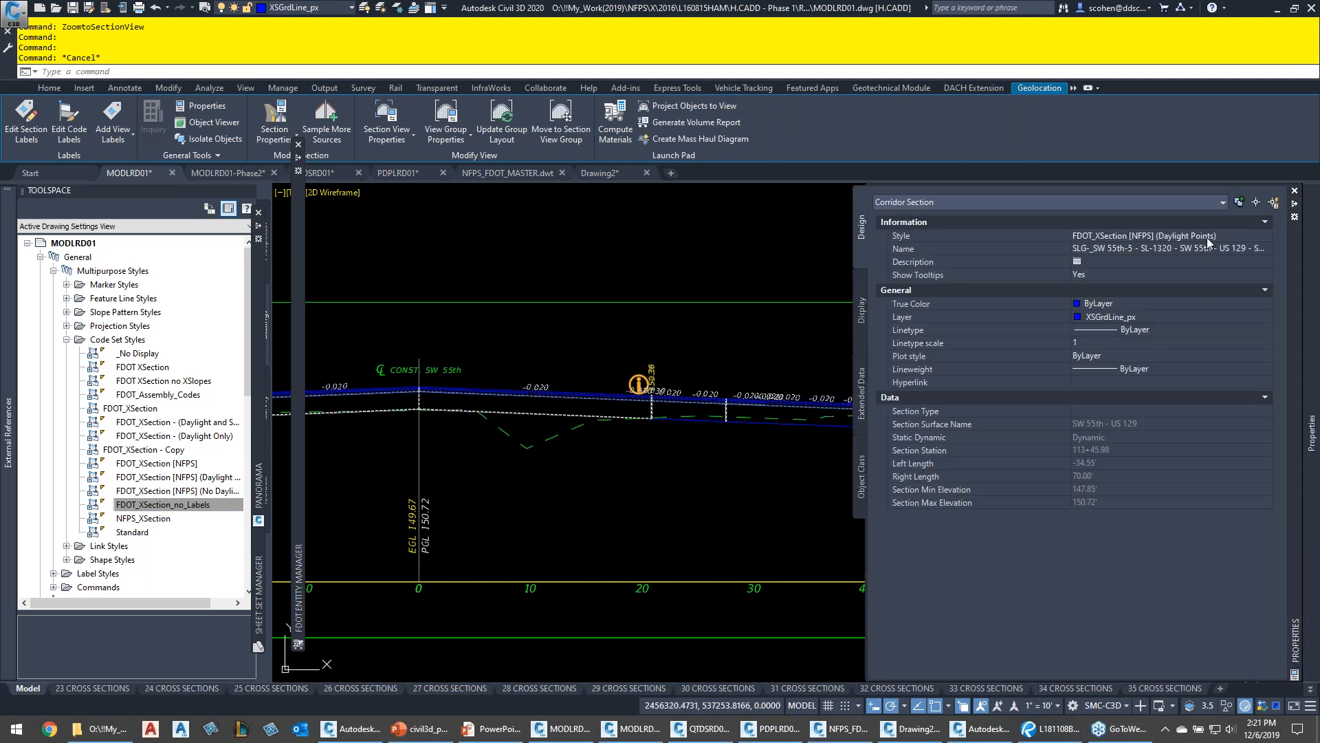
pyautogui.click(1208, 237)
pyautogui.click(1208, 237)
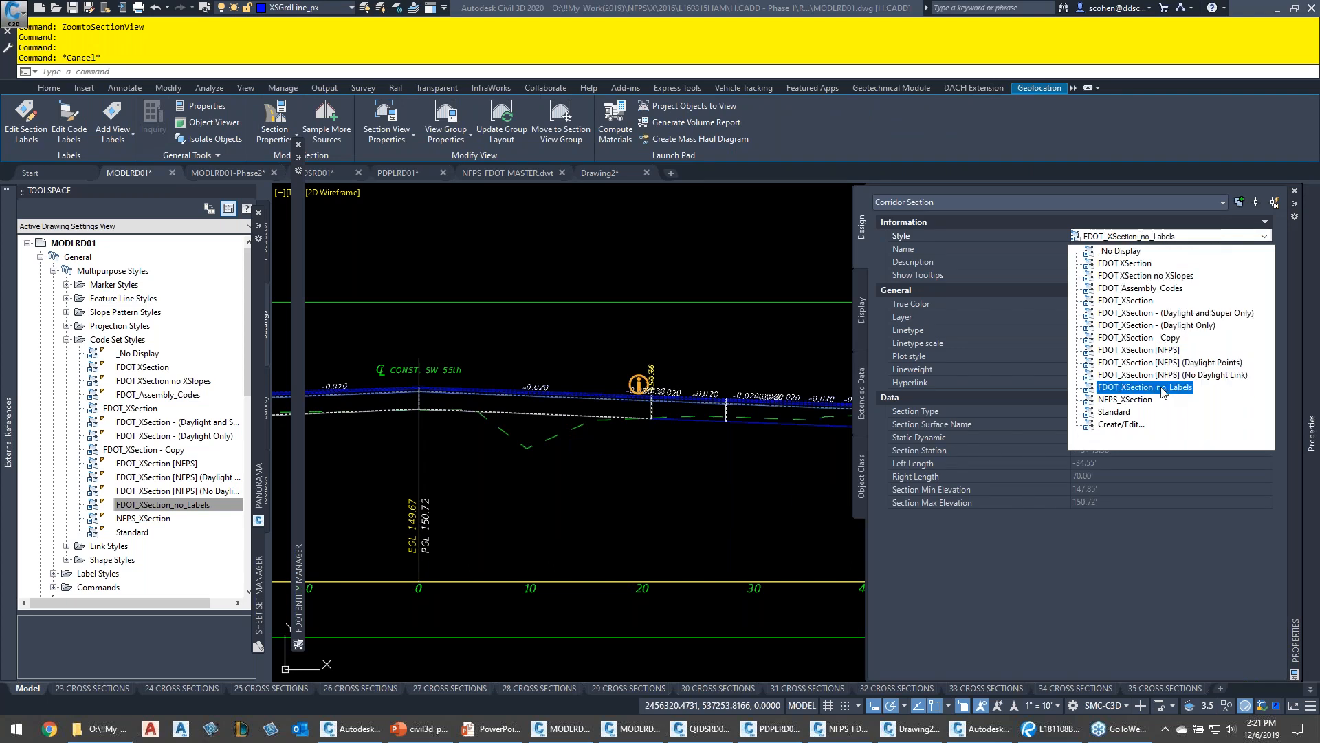
pyautogui.click(1152, 388)
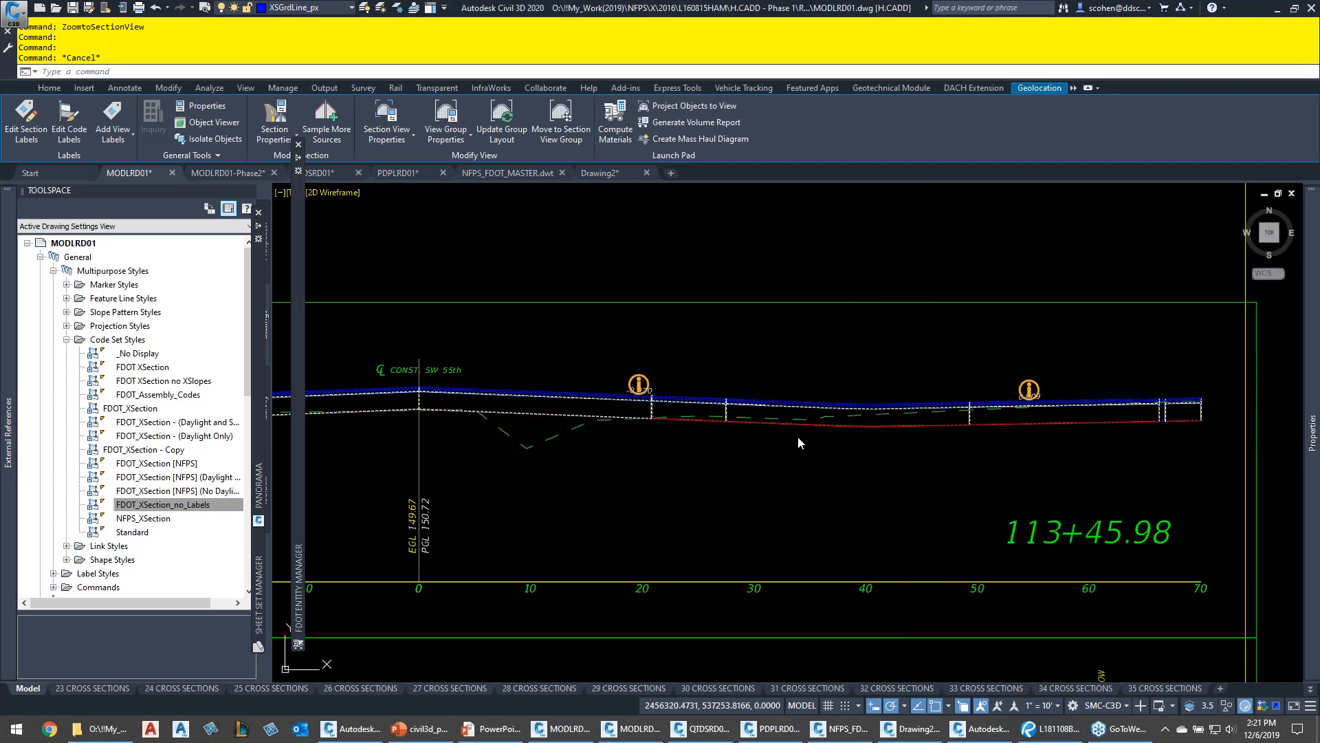
pyautogui.moveTo(570, 468); pyautogui.dragTo(850, 484, button='middle')
pyautogui.press('Escape')
pyautogui.press('Escape')
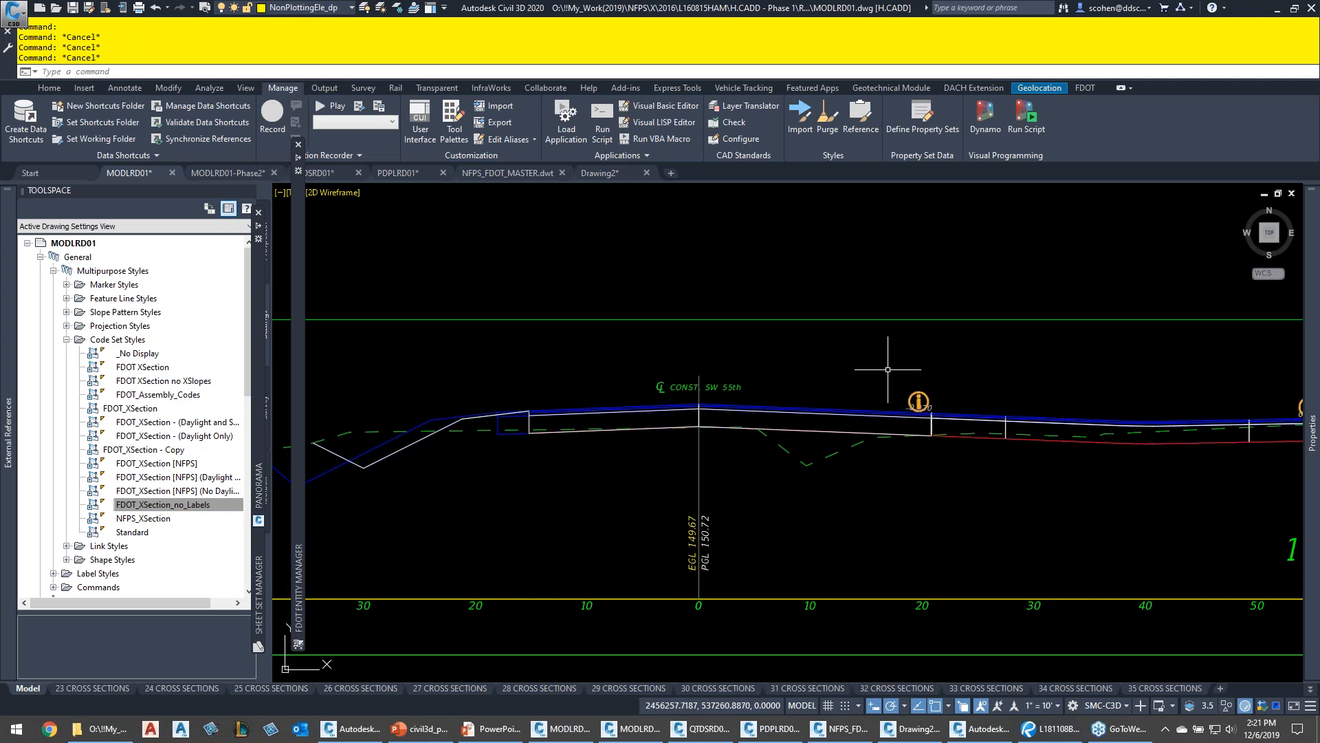
# Examine the remaining slope label and its solution tip marker near the 20-foot offset, regenerating the drawing to rescale the marker
pyautogui.click(816, 346)
pyautogui.click(1022, 502)
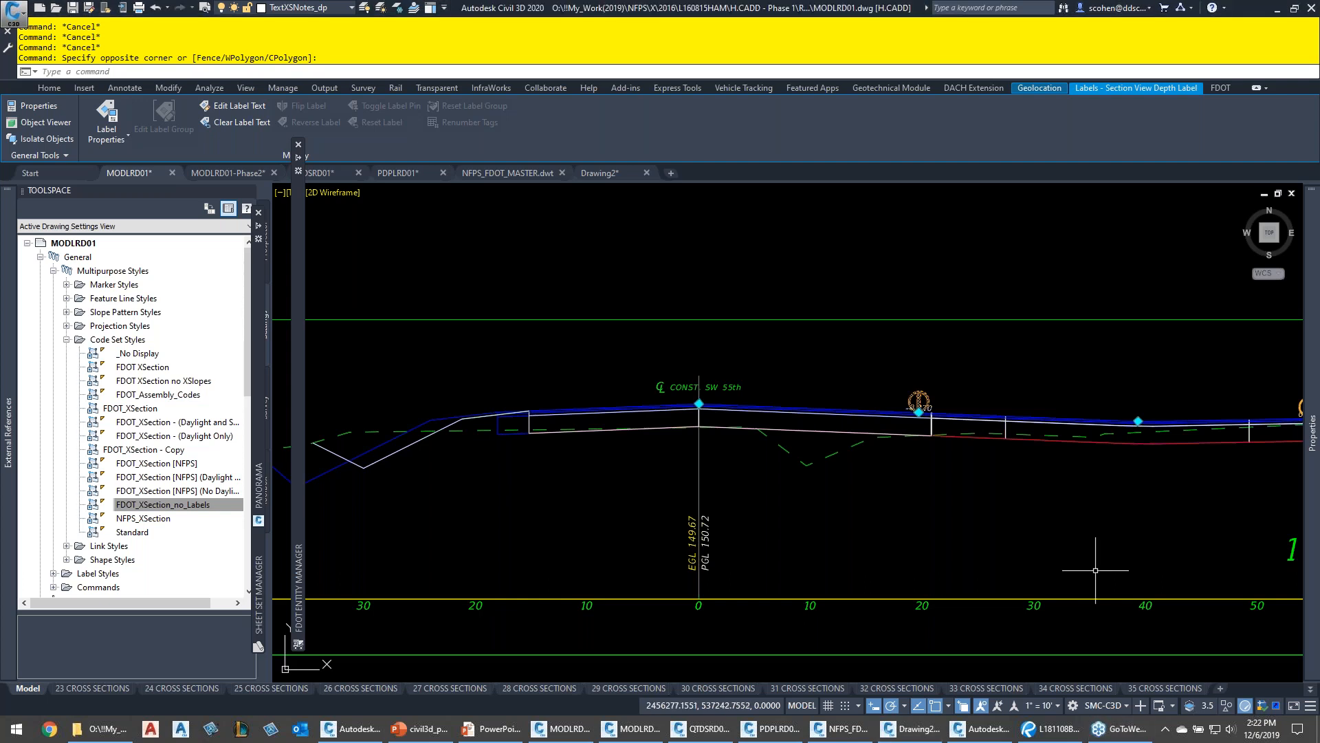
pyautogui.scroll(5, 945, 427)
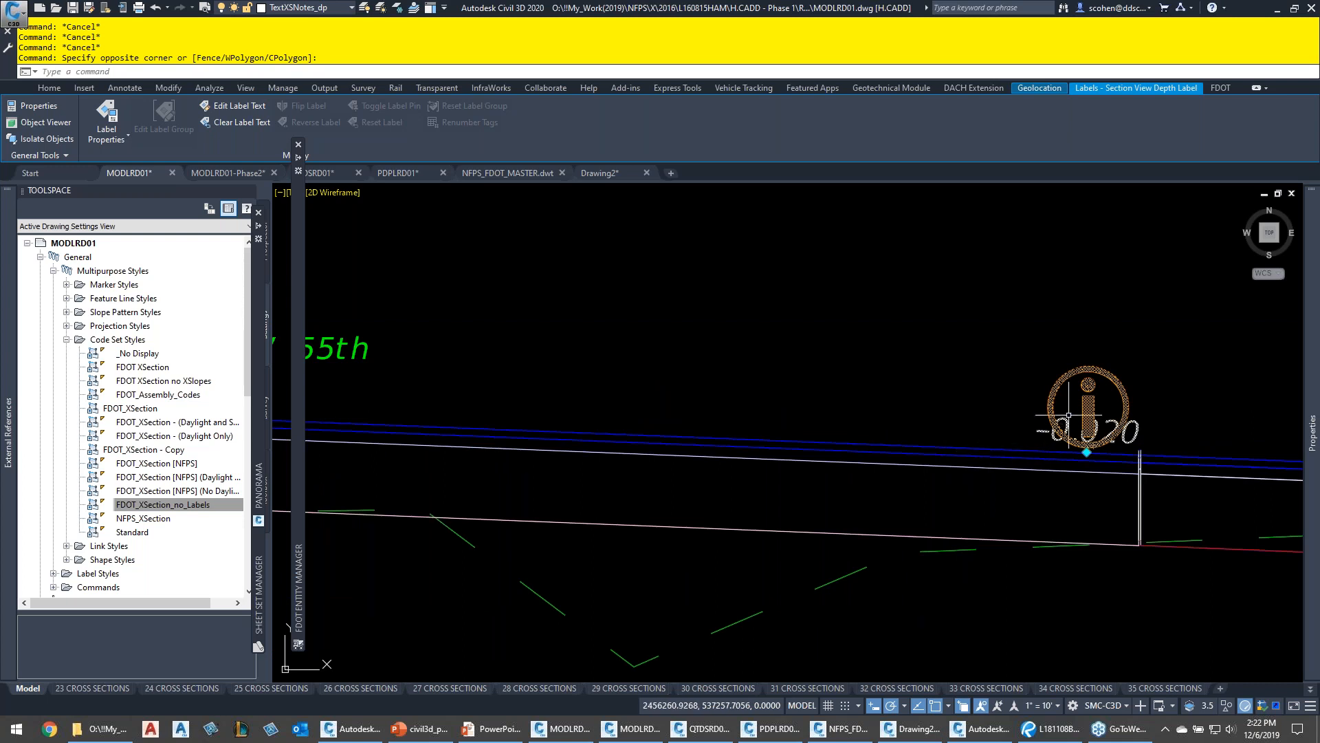
pyautogui.moveTo(1073, 417); pyautogui.dragTo(863, 409, button='middle')
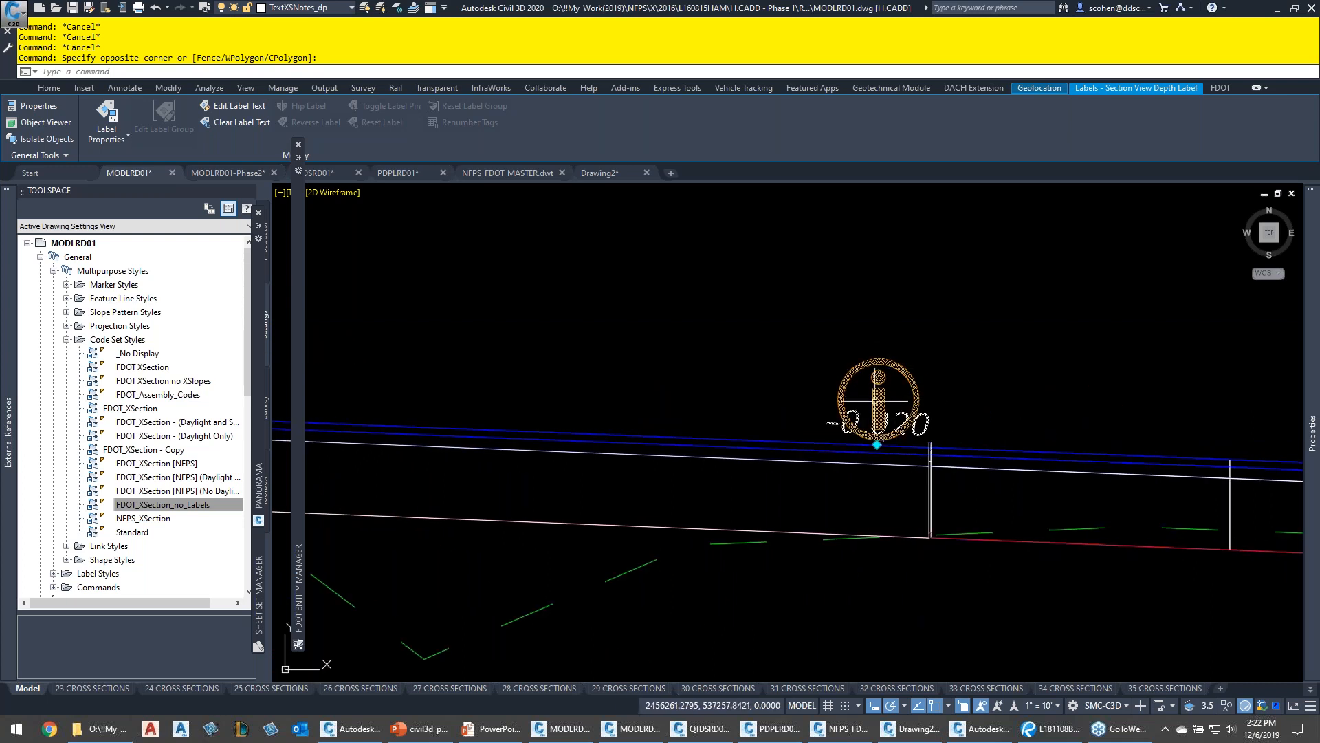
pyautogui.moveTo(878, 400)
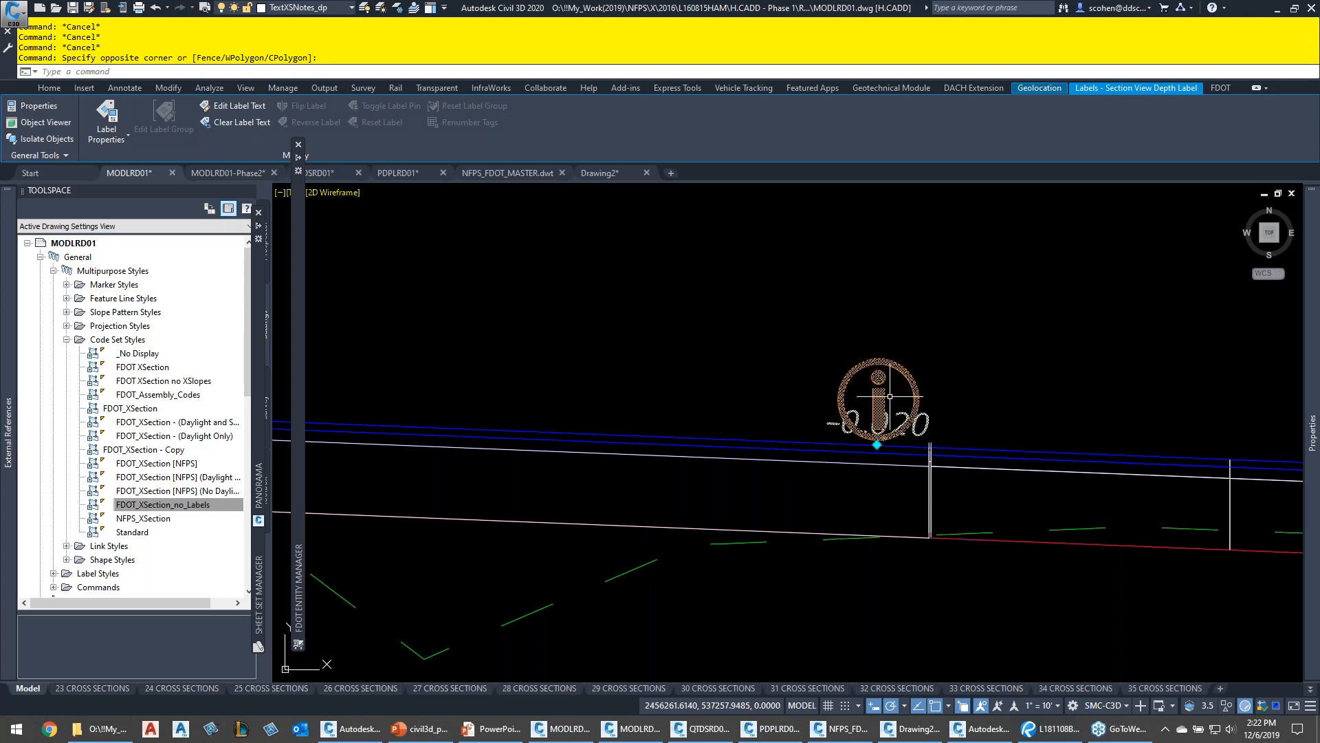
pyautogui.press('Escape')
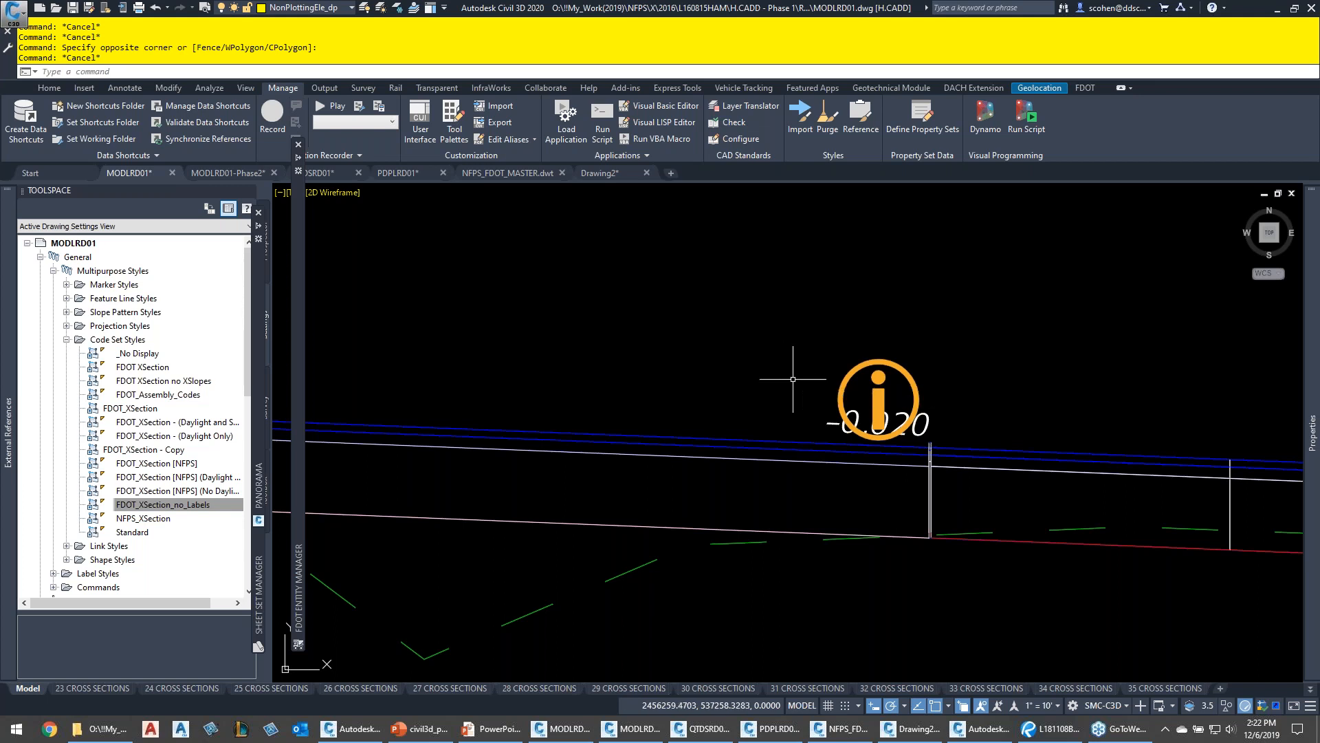
pyautogui.scroll(2, 791, 385)
pyautogui.write('r')
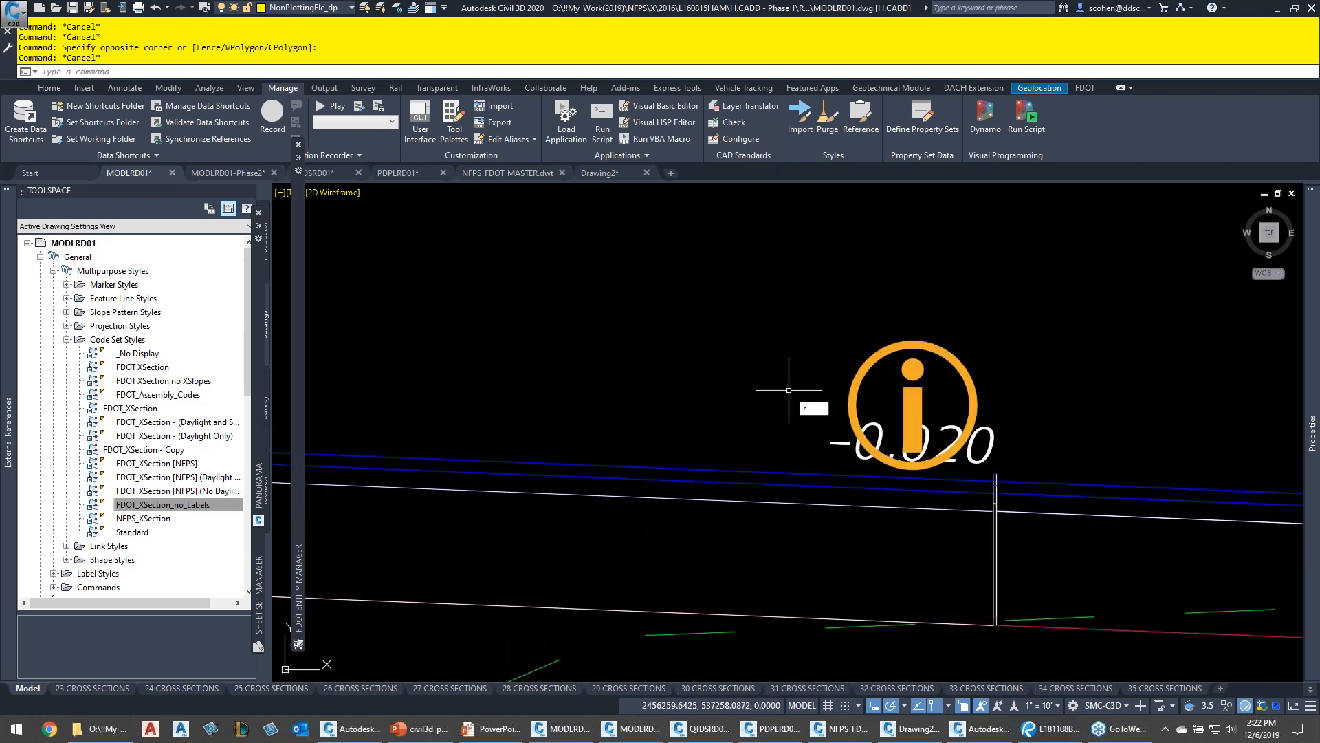
pyautogui.press('Return')
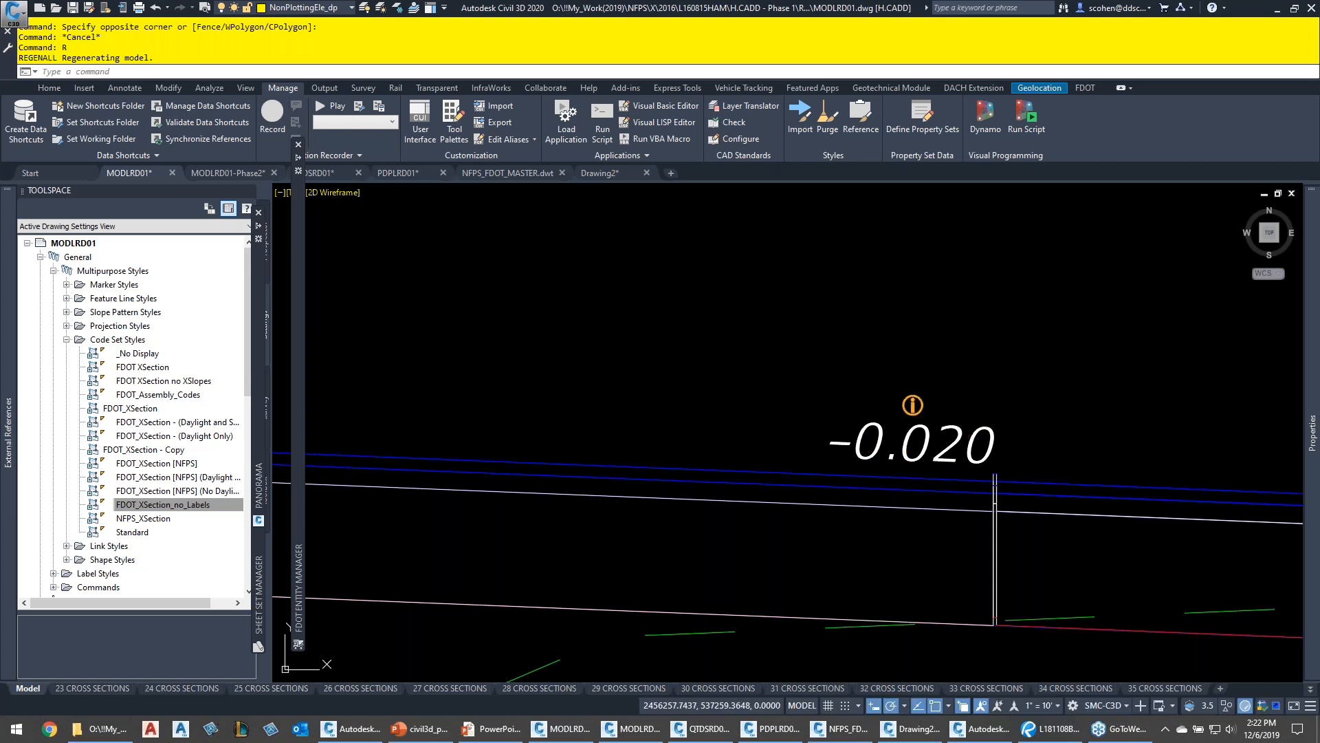
# Turn off the display of solution tips when drafting in the AEC Editor options
pyautogui.rightClick(652, 297)
pyautogui.click(707, 536)
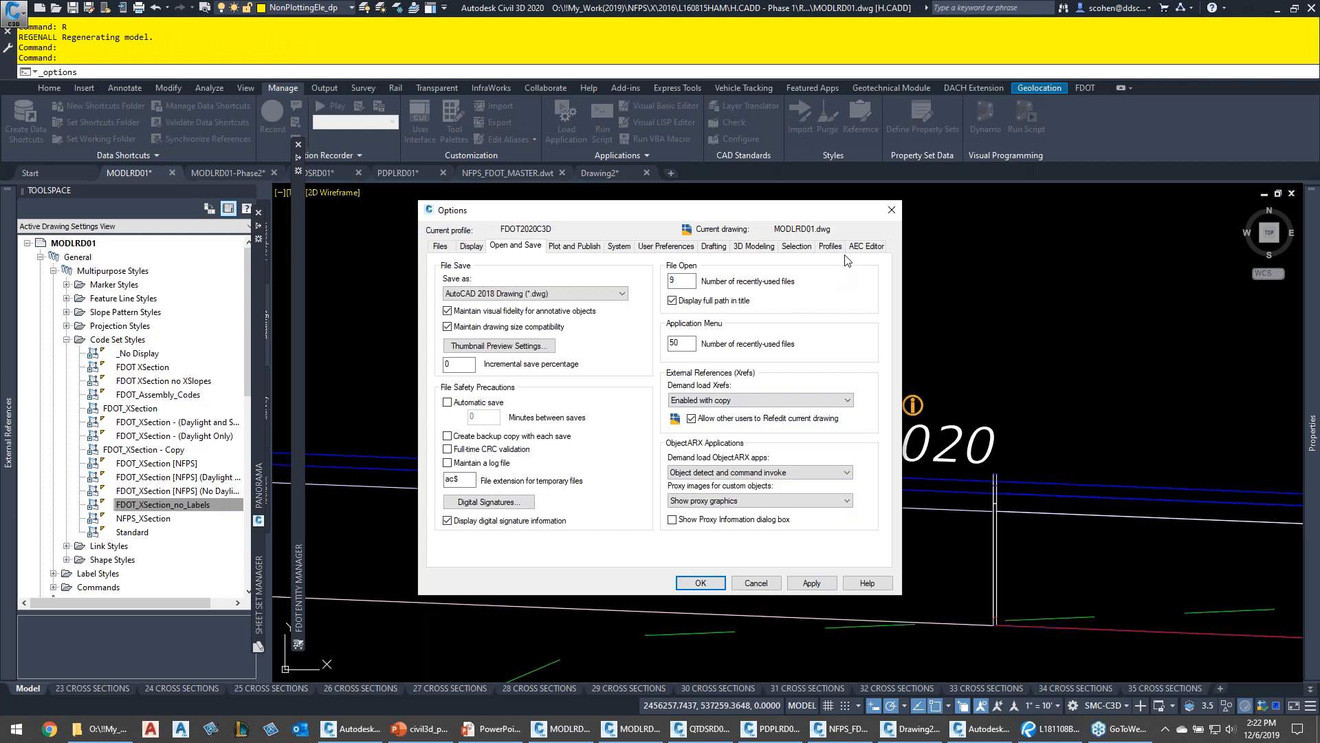
pyautogui.click(865, 246)
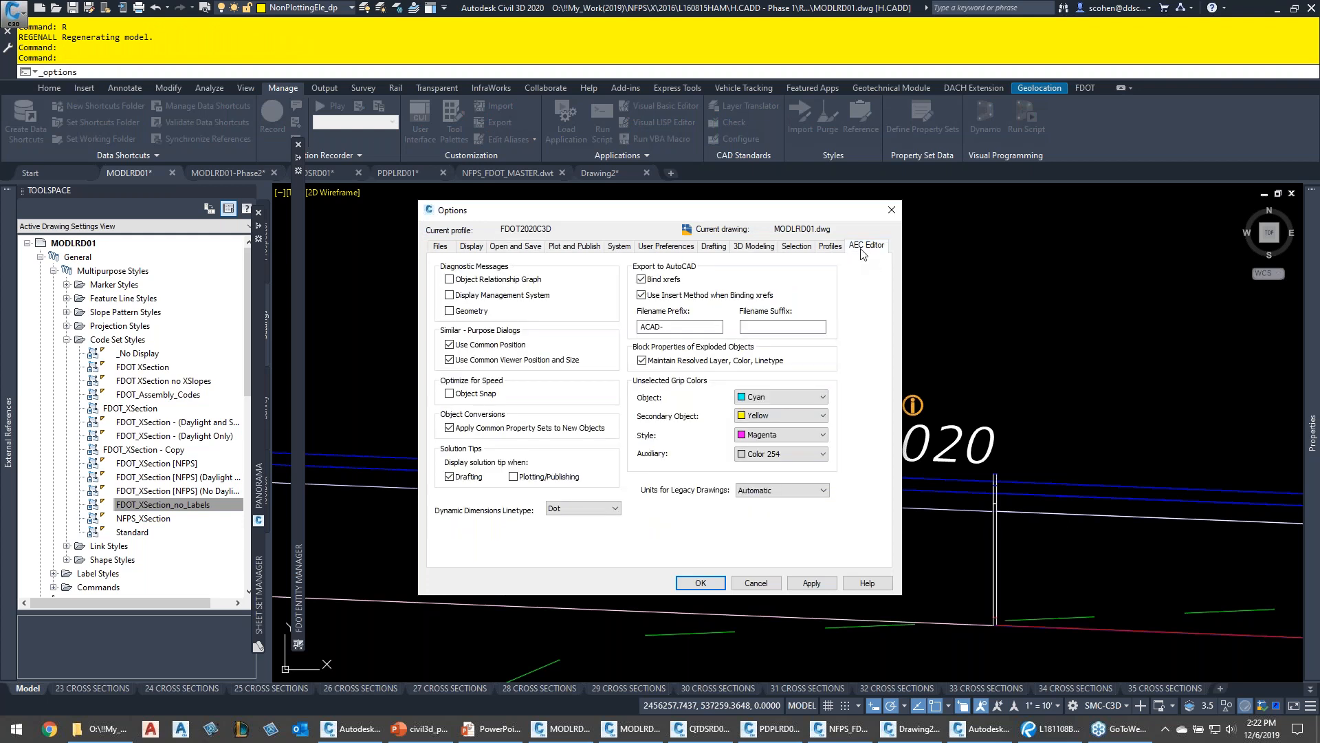
pyautogui.click(462, 481)
pyautogui.click(708, 583)
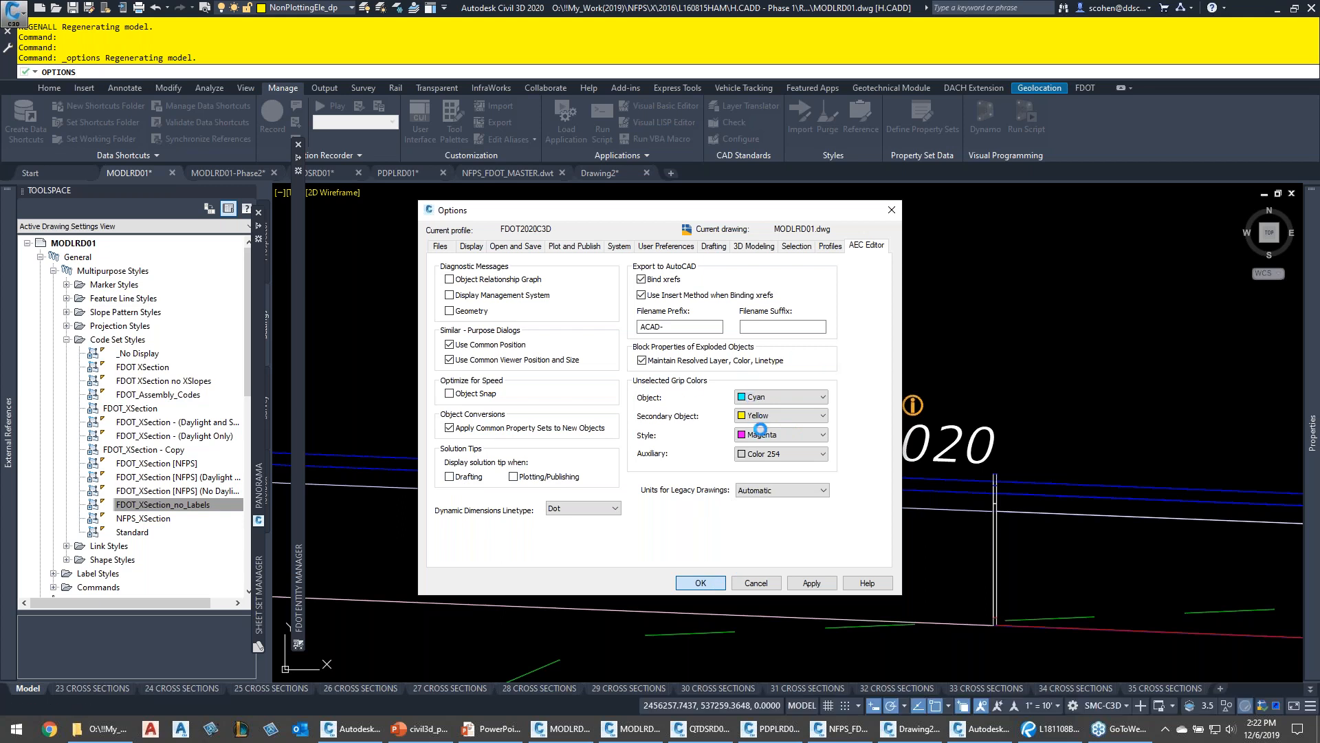
pyautogui.press('Escape')
pyautogui.press('Escape')
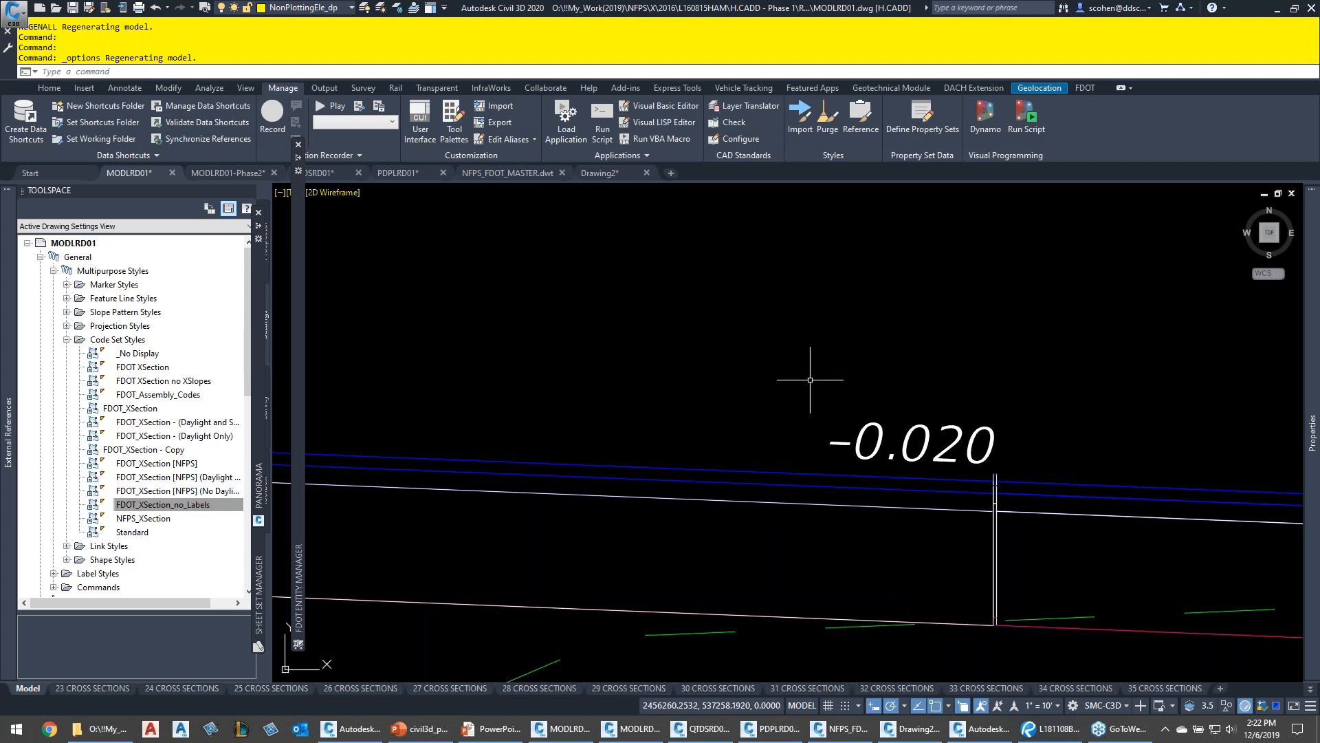
# Erase the remaining section view slope label near the 20-foot offset beyond the SW 55th centerline
pyautogui.scroll(-2, 801, 378)
pyautogui.click(852, 395)
pyautogui.press('Delete')
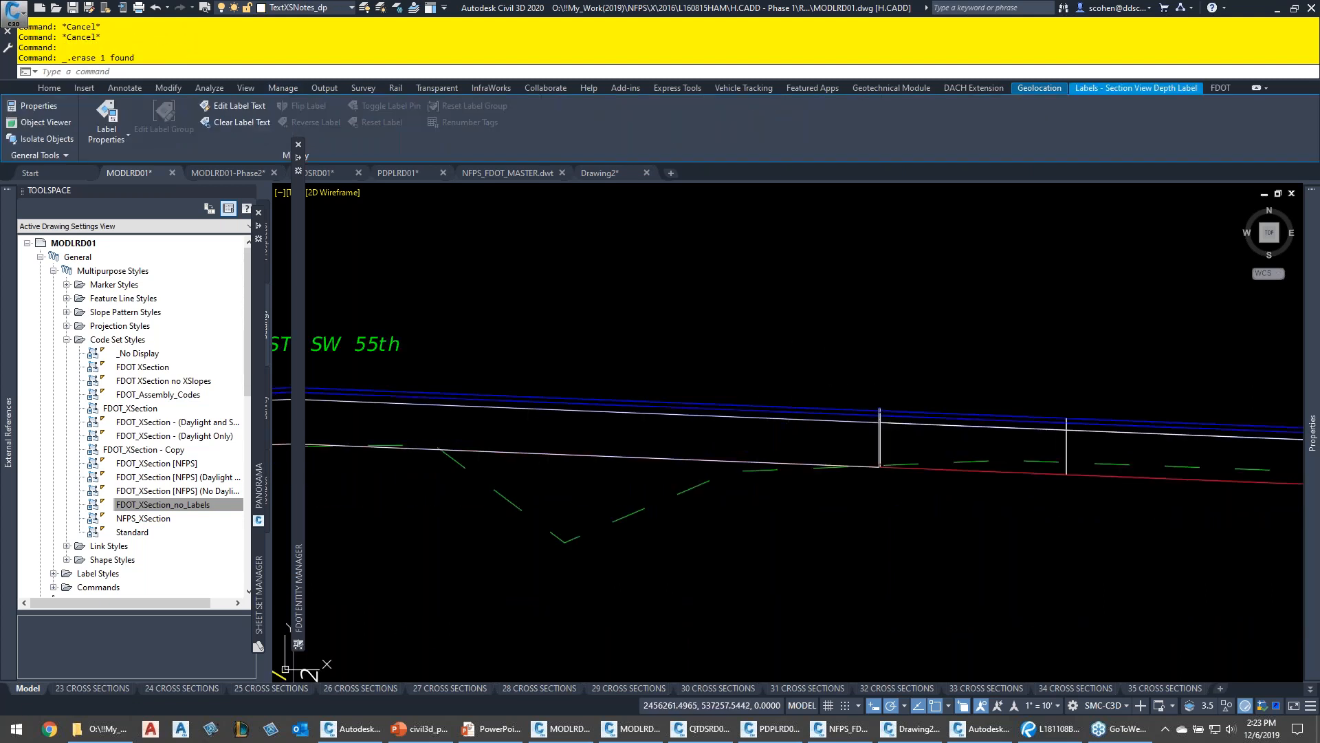
pyautogui.scroll(-4, 637, 436)
pyautogui.moveTo(636, 436); pyautogui.dragTo(795, 426, button='middle')
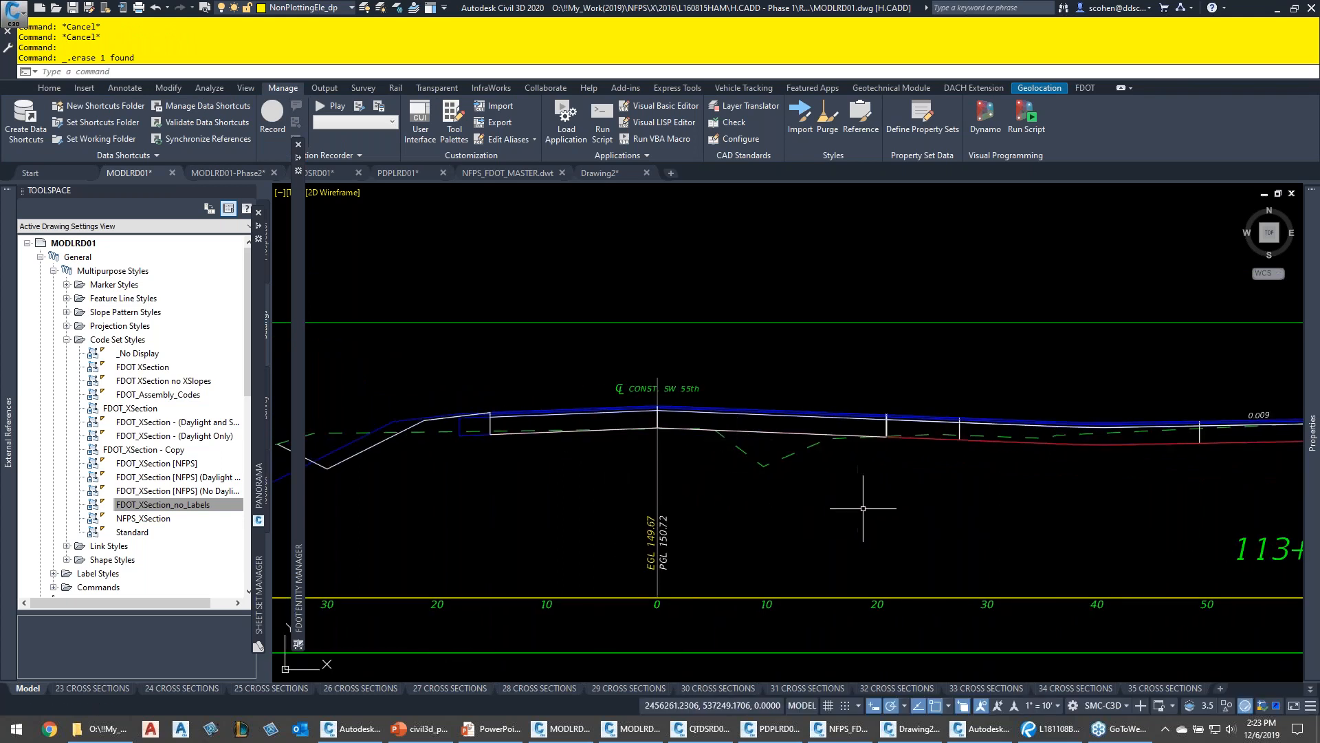
# Add a grade label in the 113+45.98 section view from the SW 55th centerline crown to the pavement break near the 28-foot right offset
pyautogui.click(806, 597)
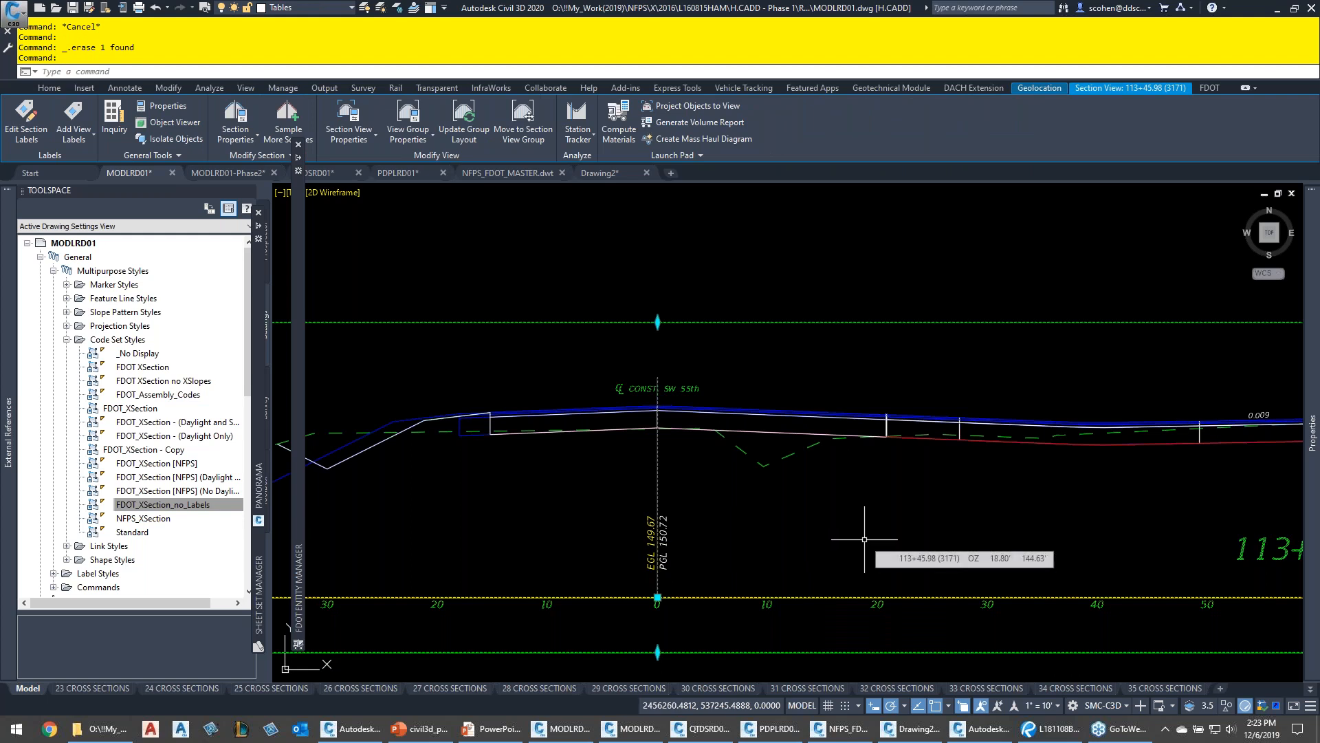
pyautogui.click(74, 134)
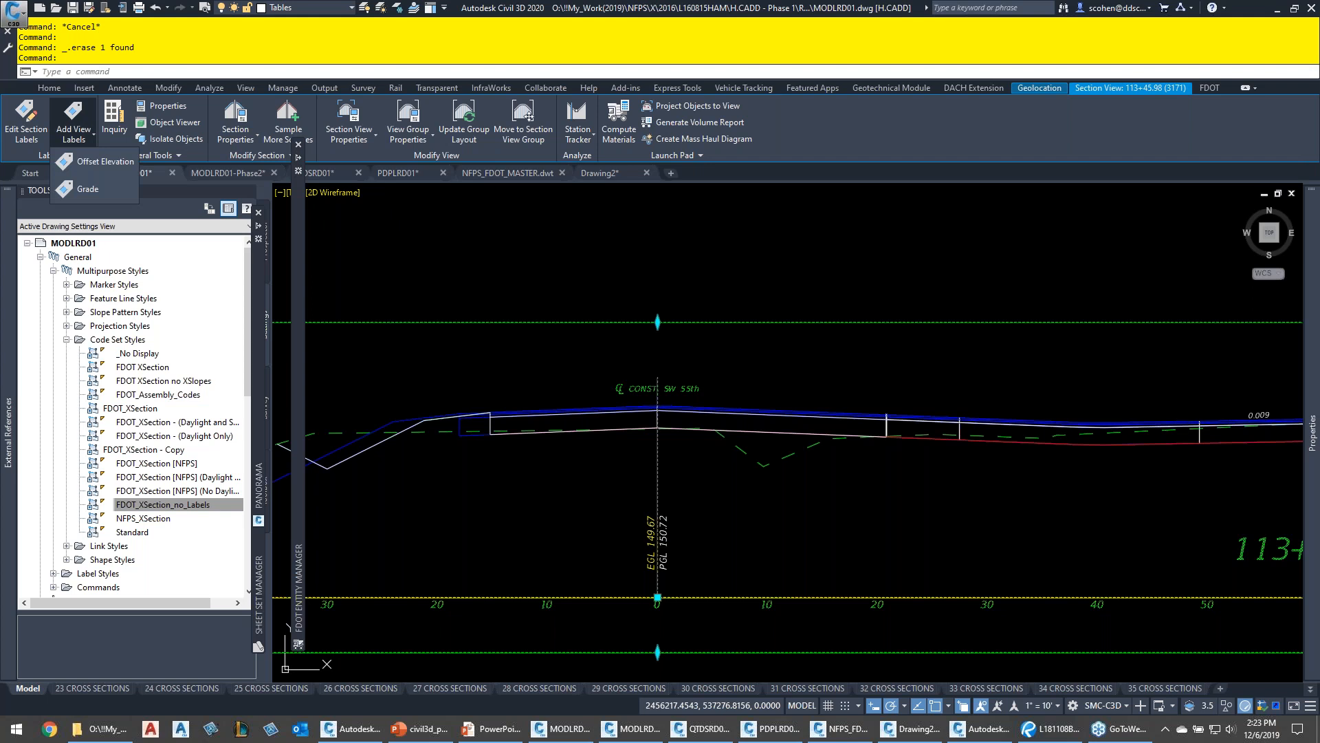
pyautogui.click(87, 189)
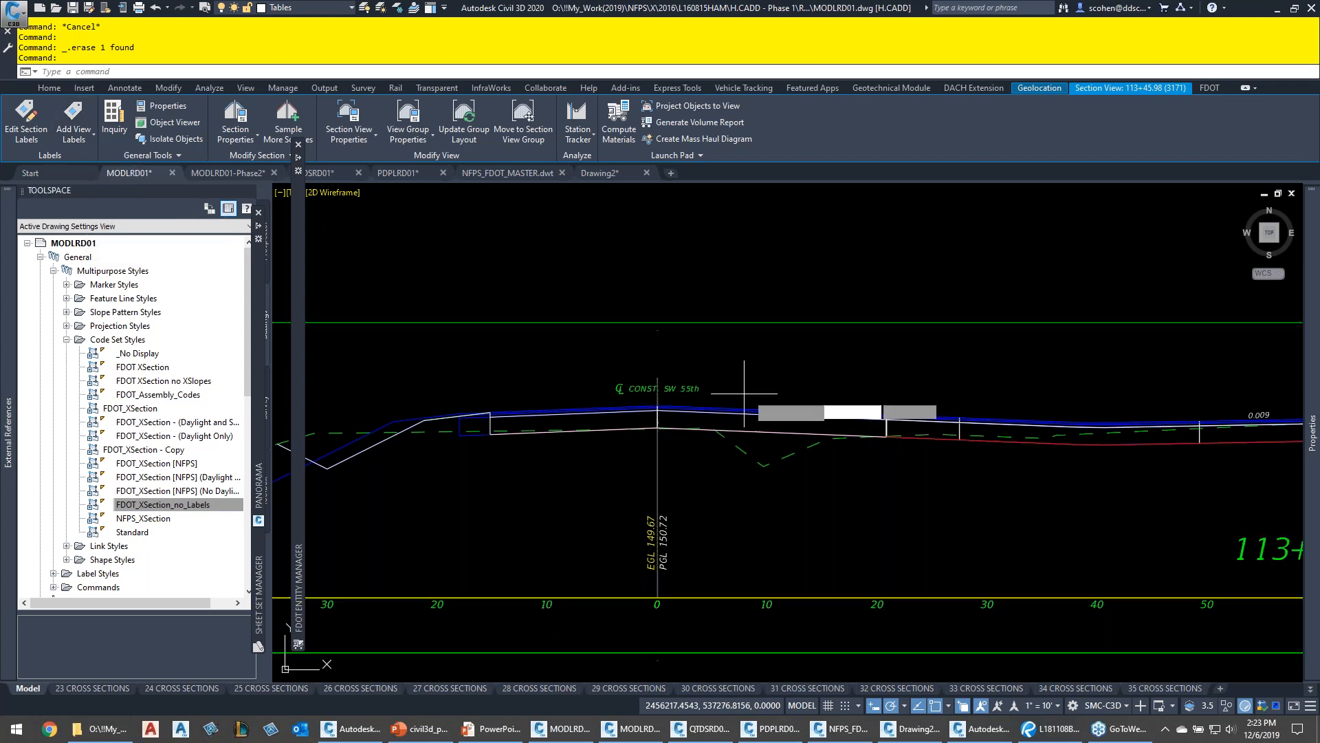
pyautogui.scroll(4, 643, 380)
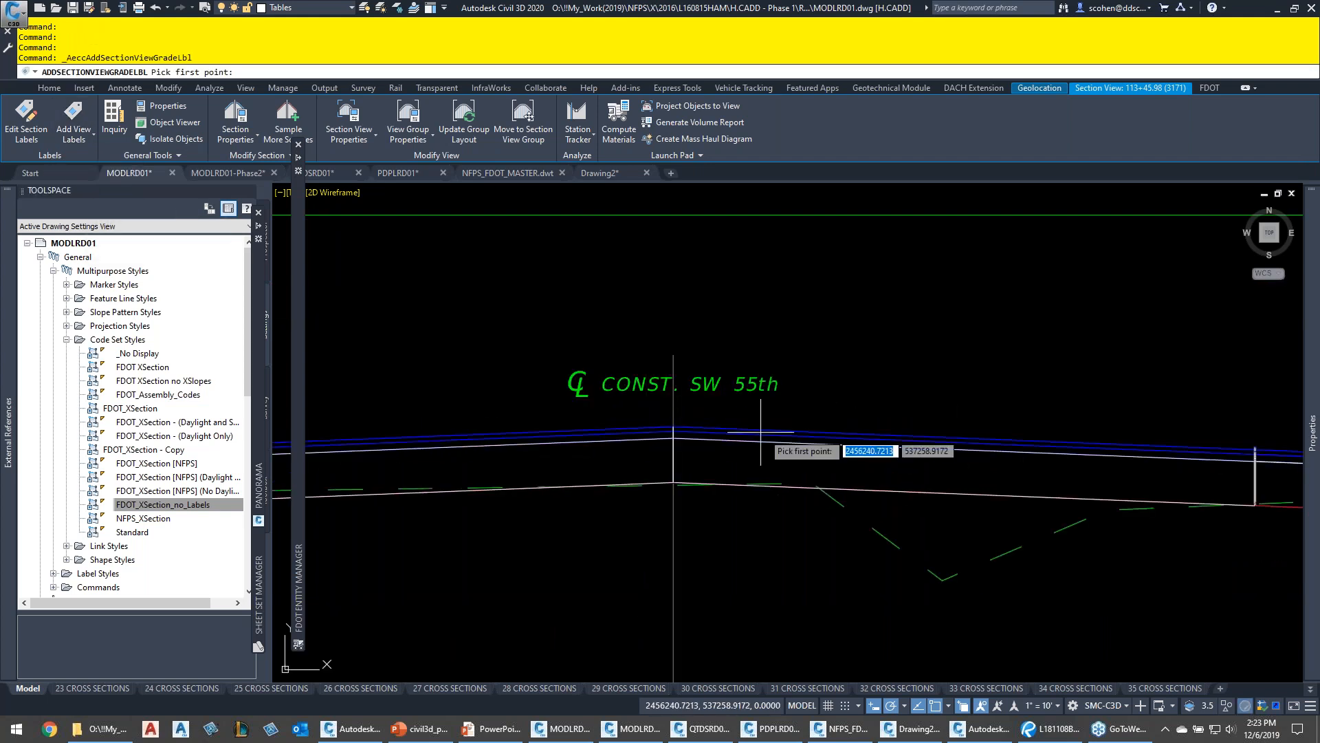
pyautogui.click(674, 426)
pyautogui.moveTo(1168, 422); pyautogui.dragTo(760, 392, button='middle')
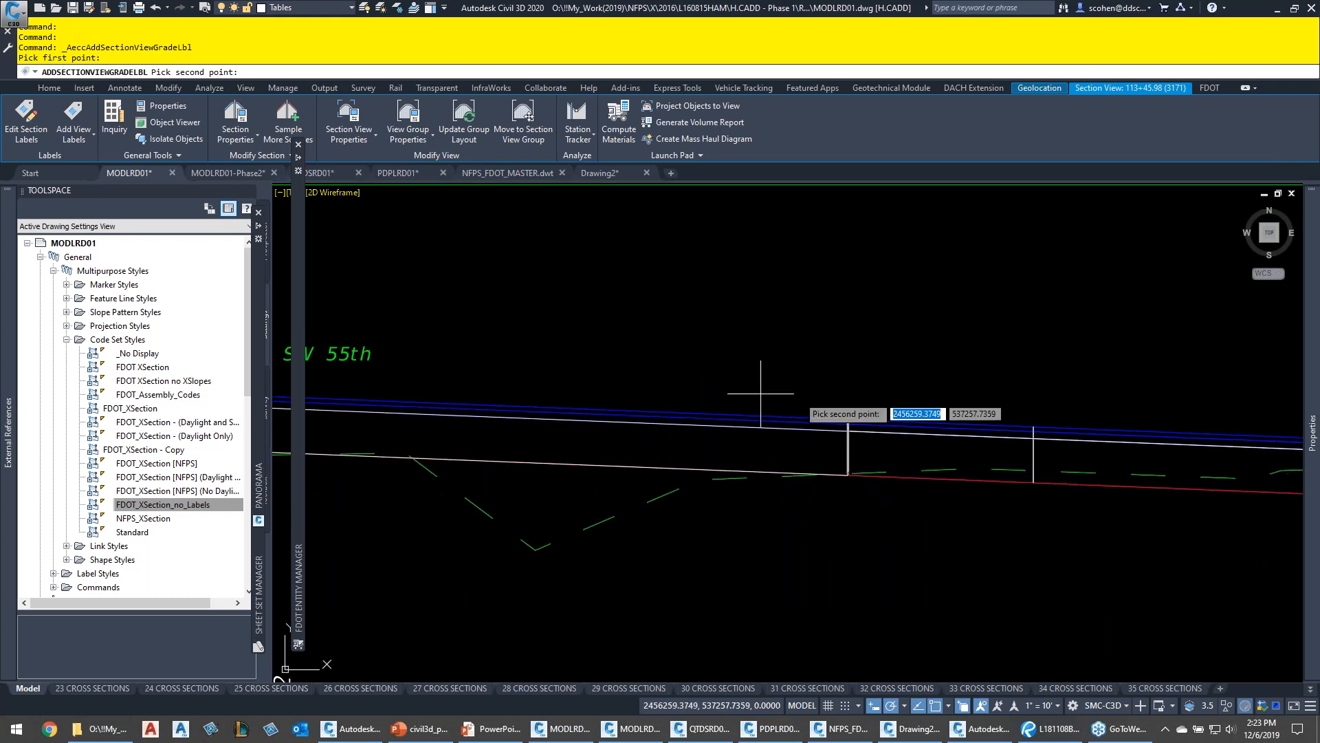
pyautogui.click(1034, 426)
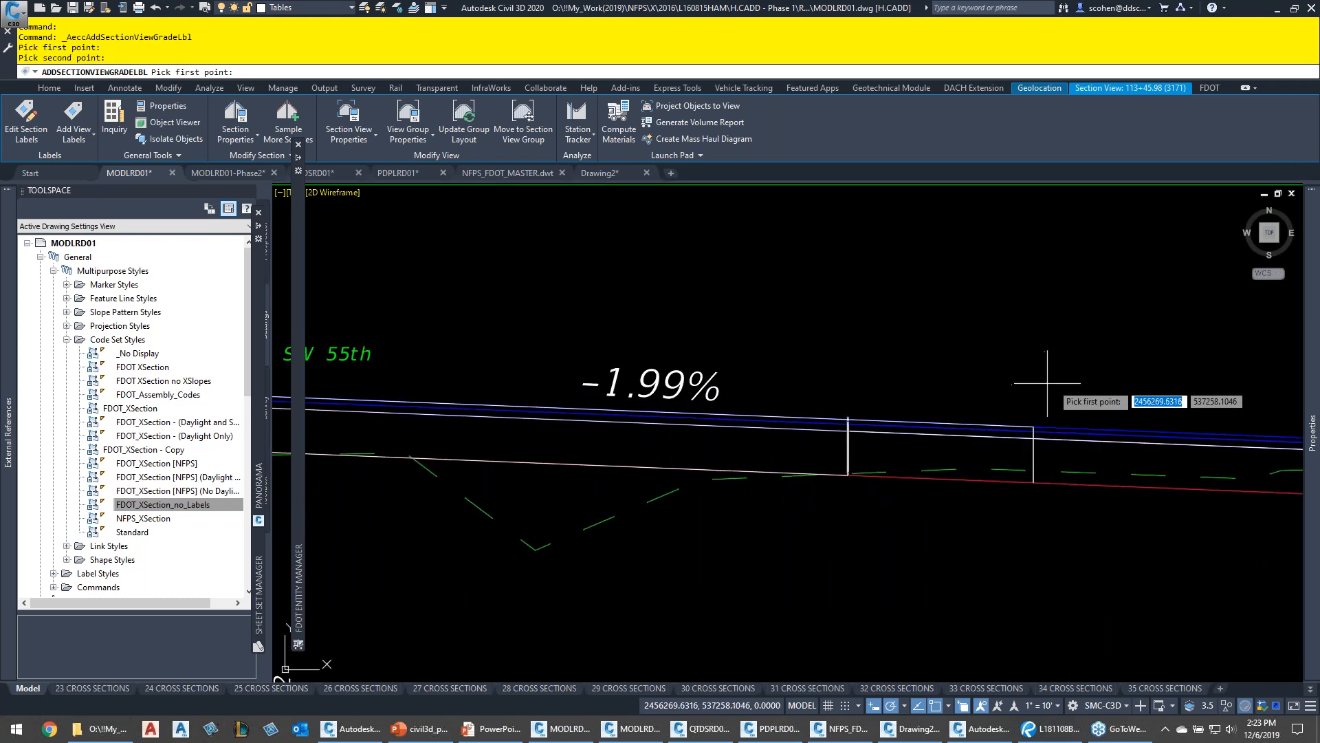
# Add another grade label from the 28-foot pavement break to the outer end of the finished surface near the 70-foot right offset
pyautogui.click(1033, 436)
pyautogui.moveTo(1033, 436); pyautogui.dragTo(482, 394, button='middle')
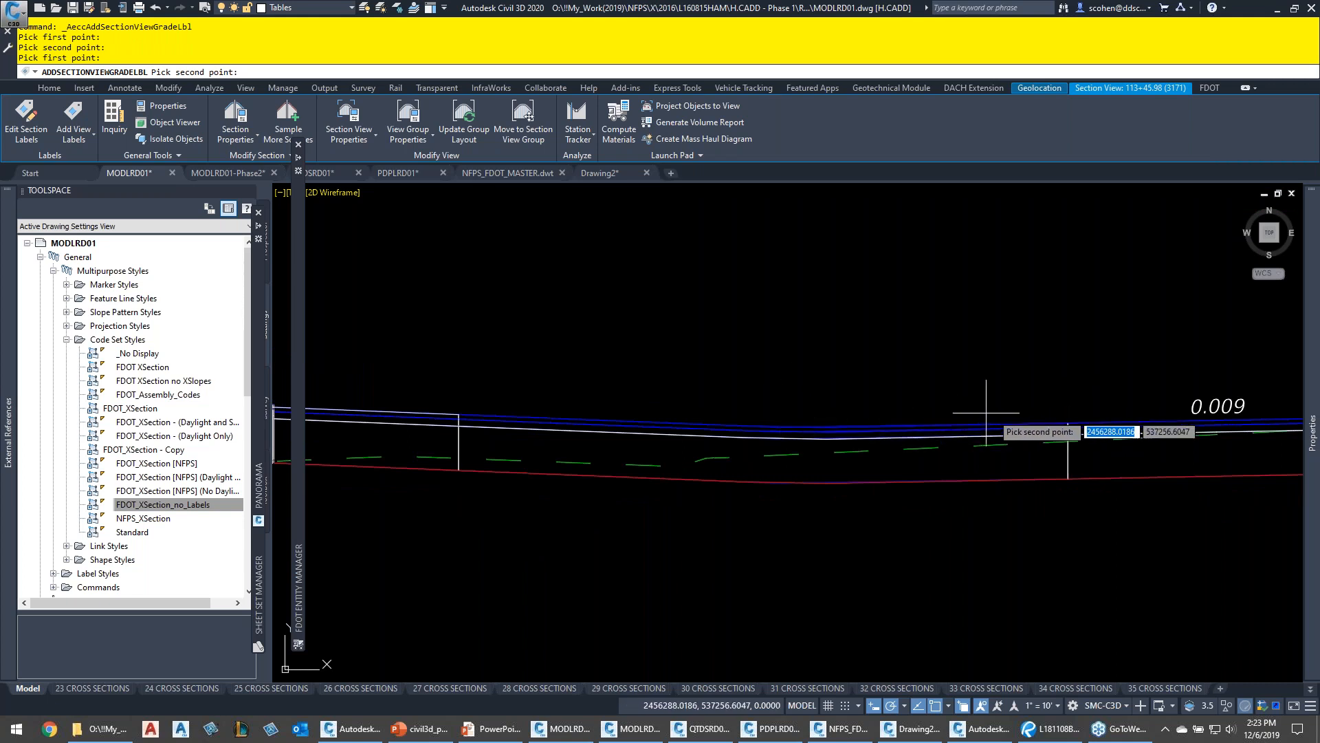
pyautogui.moveTo(806, 447); pyautogui.dragTo(745, 449, button='middle')
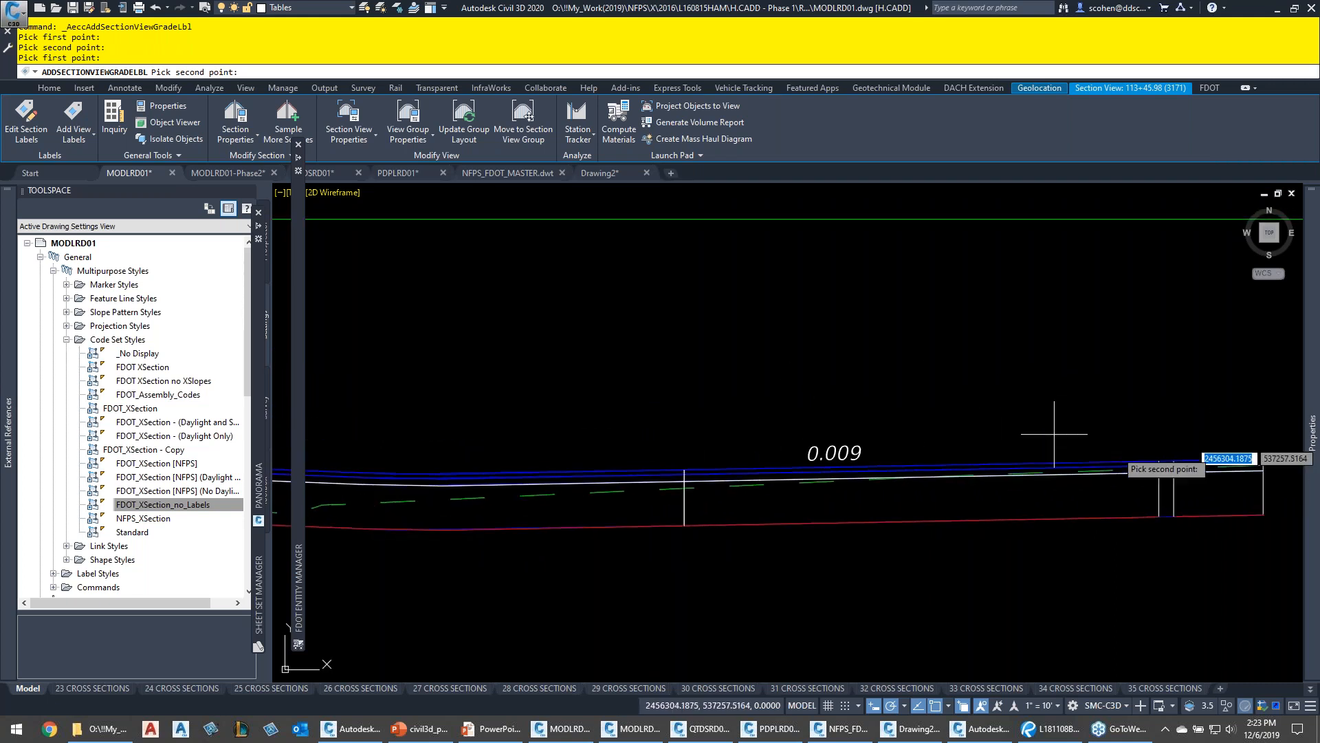
pyautogui.click(1264, 459)
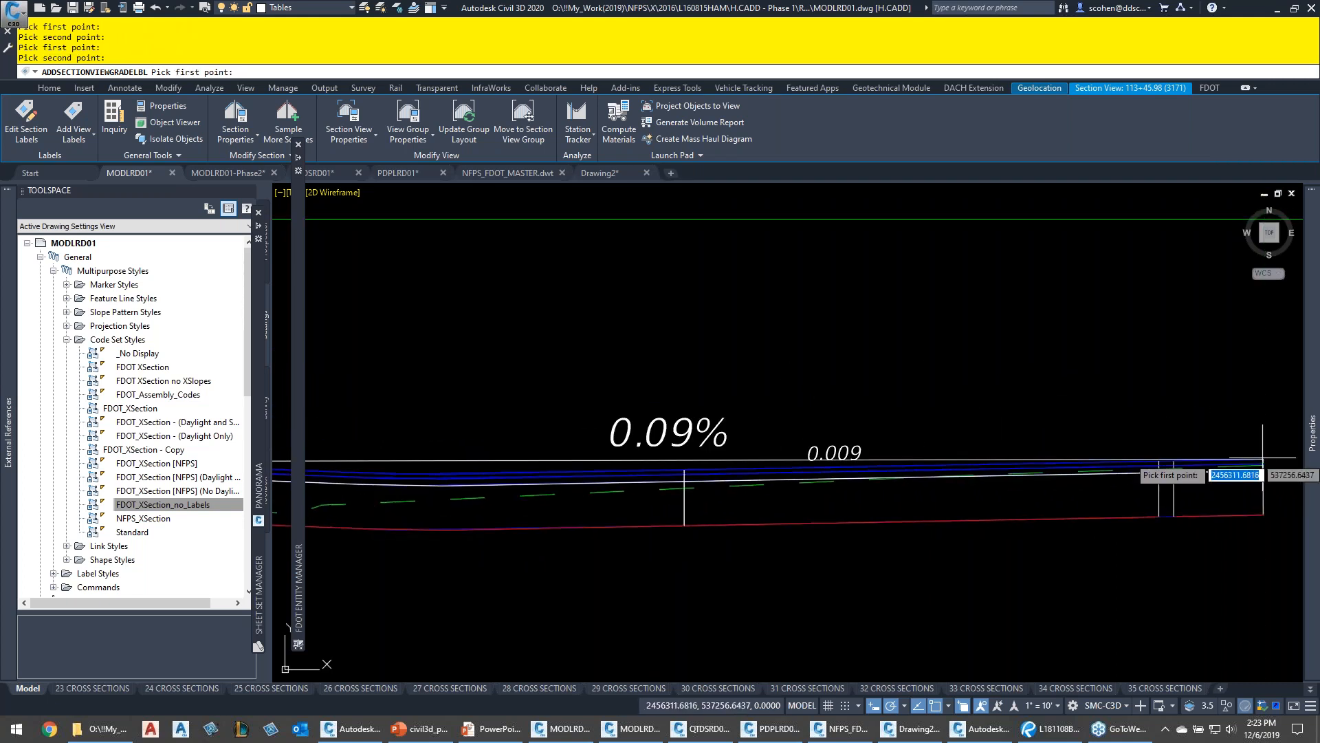
pyautogui.moveTo(362, 430); pyautogui.dragTo(695, 412, button='middle')
pyautogui.press('Escape')
pyautogui.press('Escape')
# Stretch the outer grade label's start point from the 28-foot break to the surface low point near the 40-foot offset
pyautogui.click(722, 447)
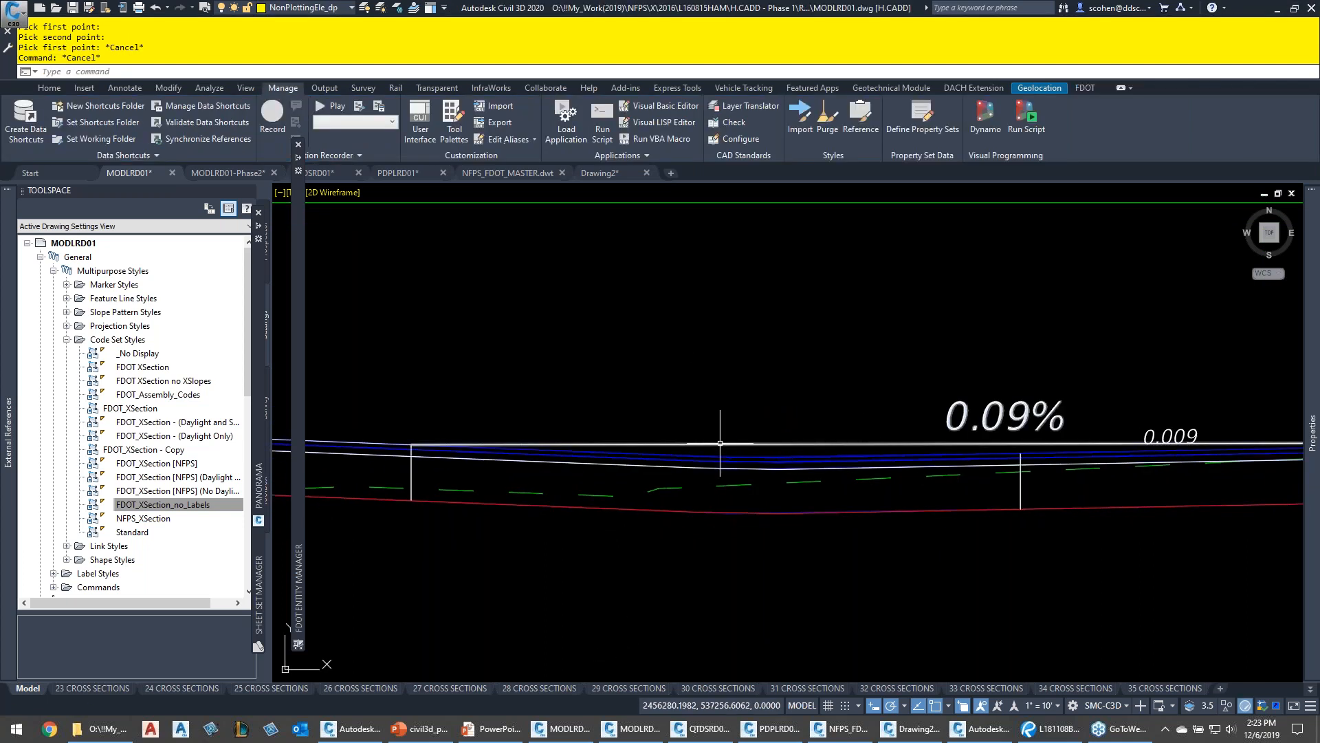
pyautogui.click(411, 444)
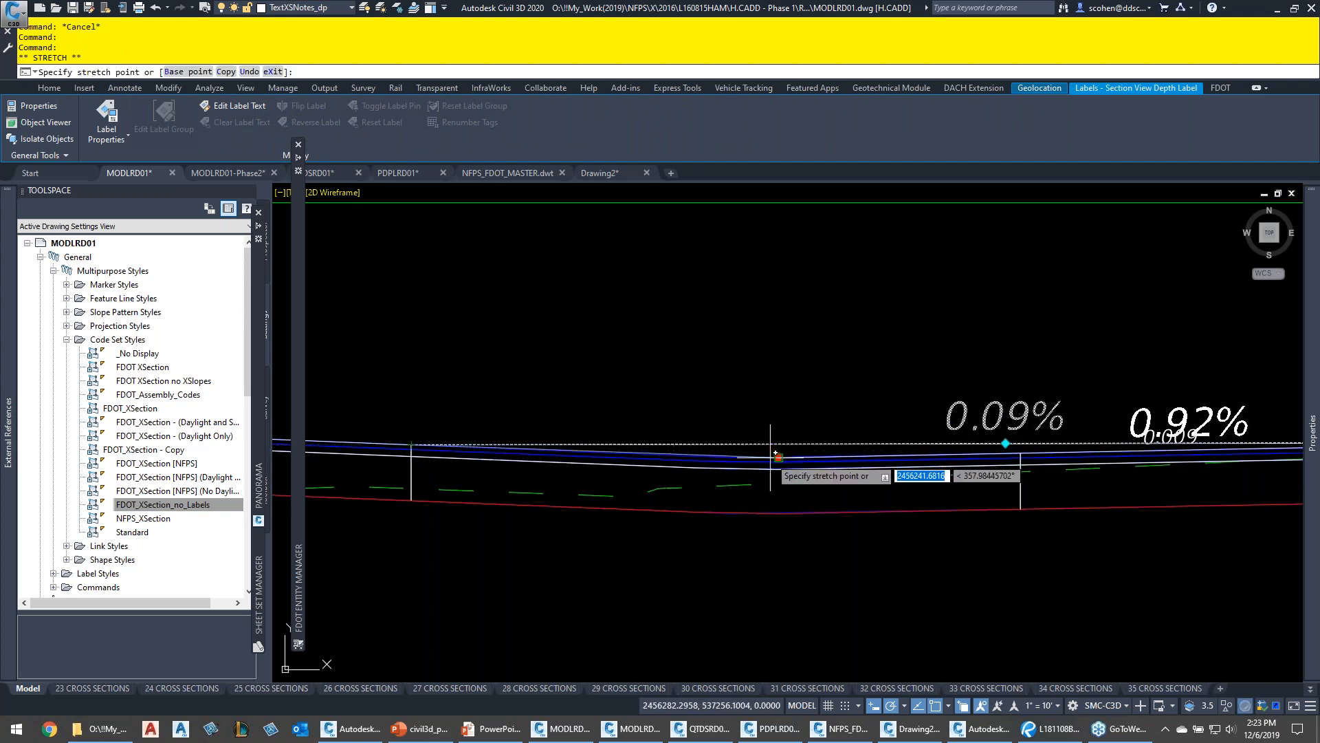
pyautogui.click(772, 455)
pyautogui.moveTo(449, 420); pyautogui.dragTo(927, 442, button='middle')
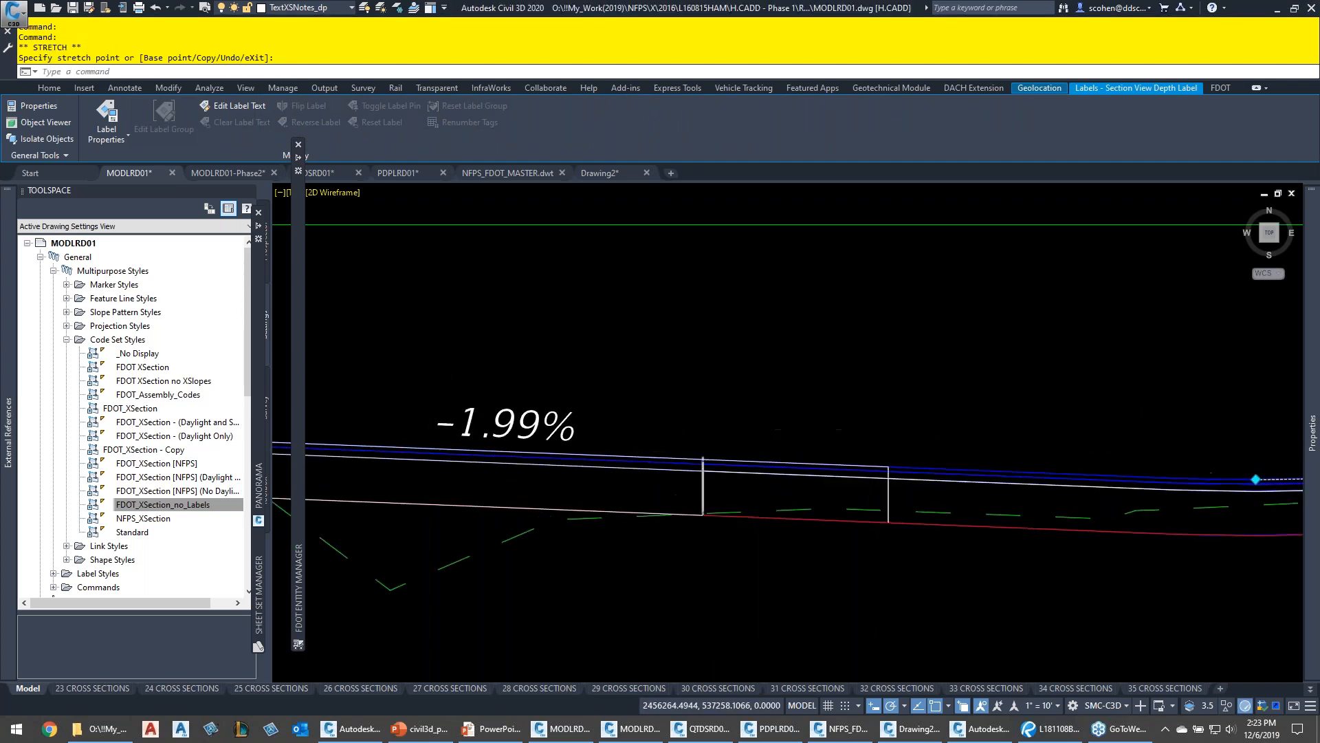
pyautogui.scroll(-2, 757, 424)
pyautogui.press('Escape')
pyautogui.press('Escape')
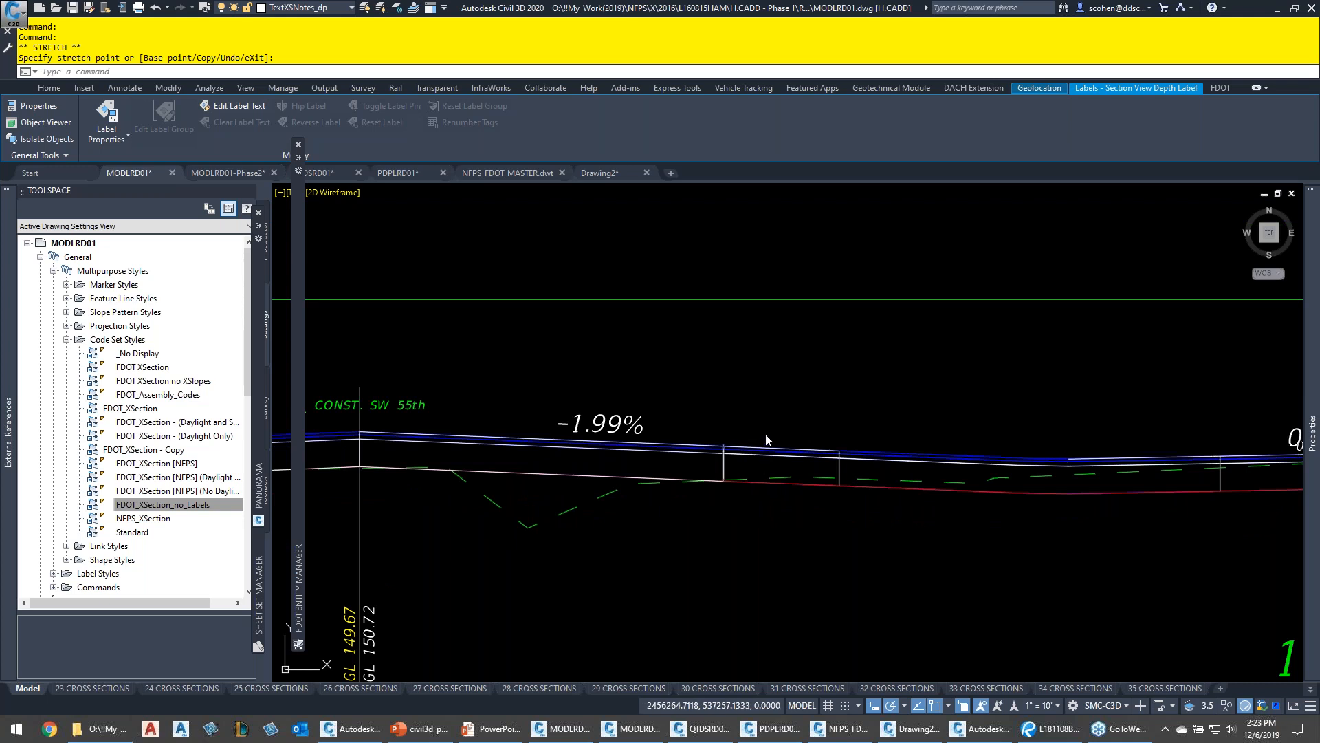
# Add a section view grade label from the SW 55th centerline crown to the left pavement edge near the 15-foot offset
pyautogui.moveTo(642, 405); pyautogui.dragTo(1076, 453, button='middle')
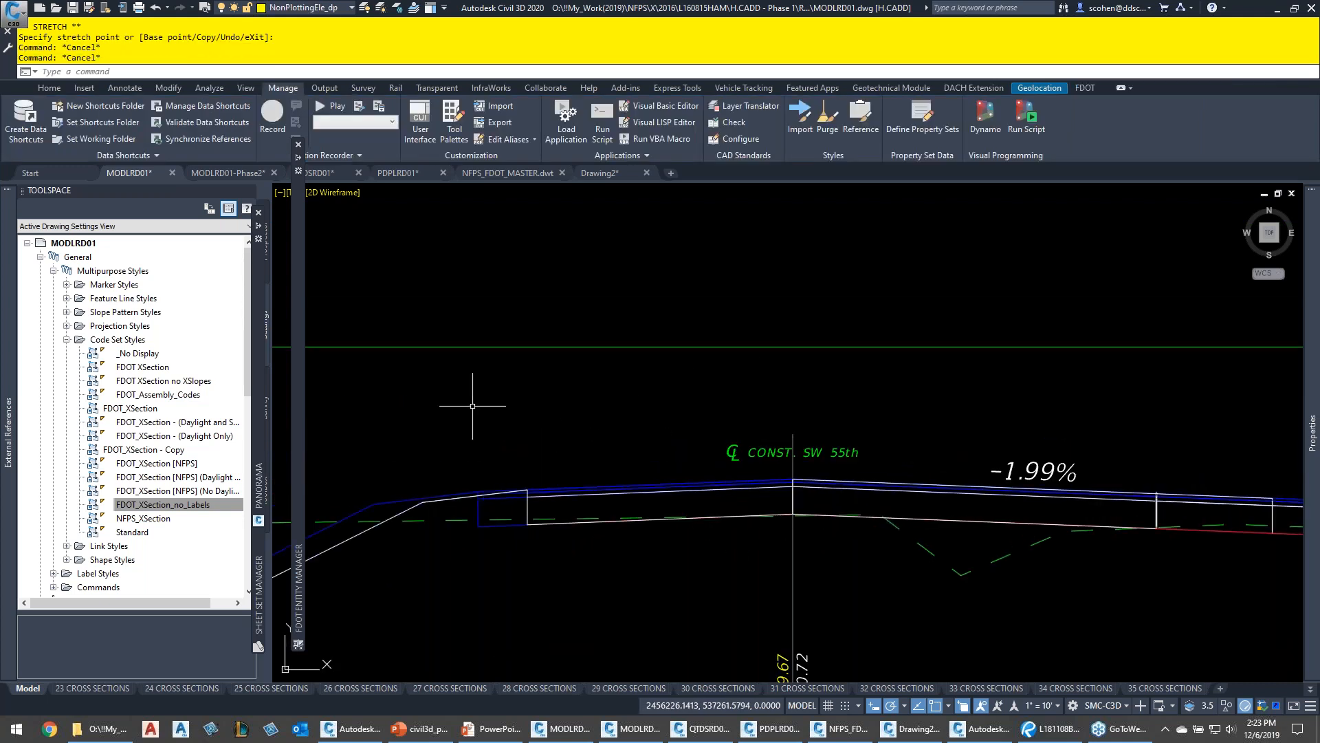
pyautogui.click(696, 347)
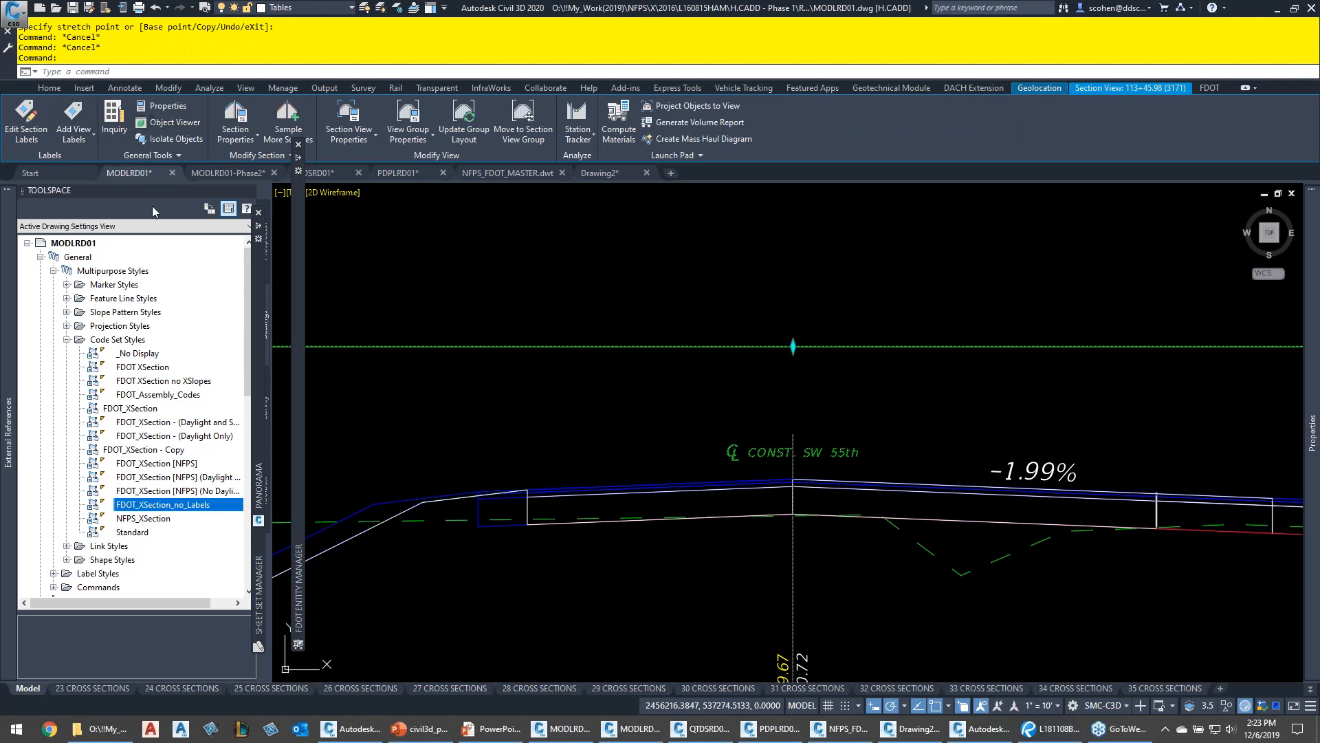
pyautogui.click(77, 142)
pyautogui.click(87, 188)
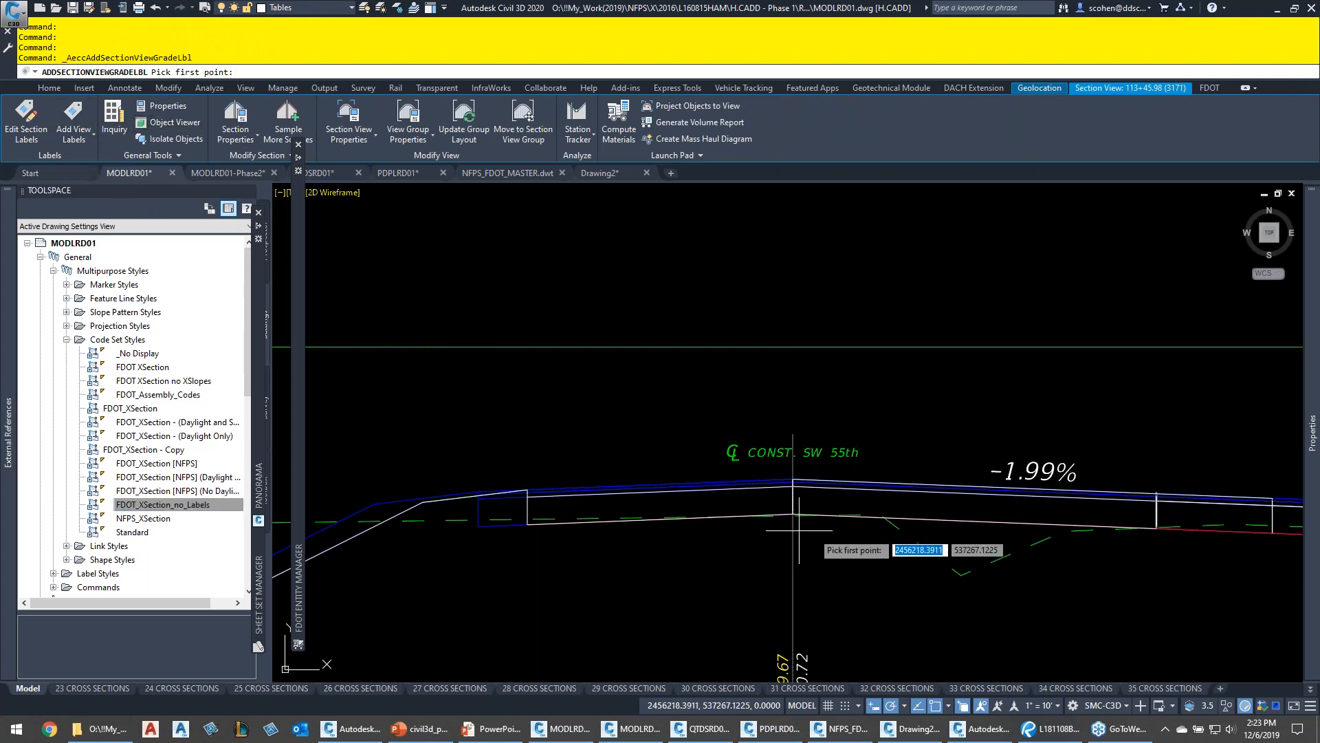
pyautogui.scroll(4, 688, 499)
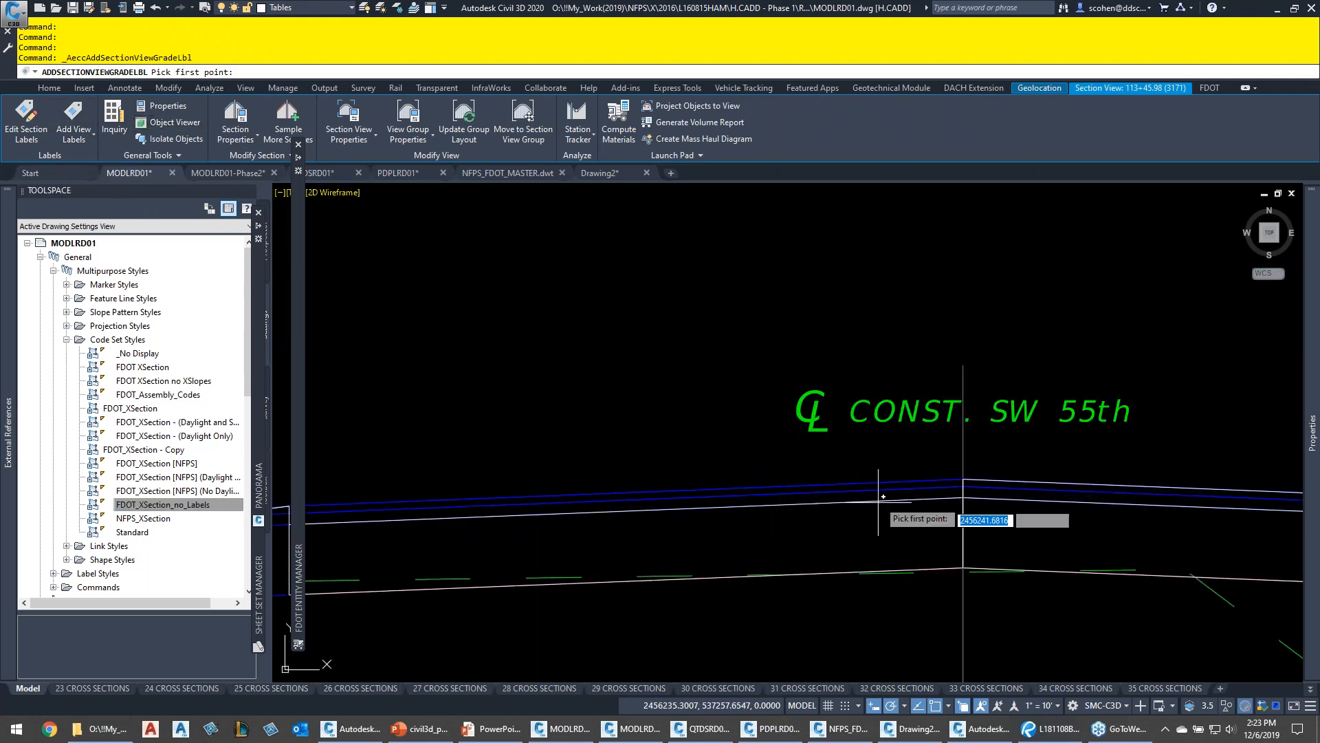
pyautogui.click(963, 473)
pyautogui.scroll(3, 893, 461)
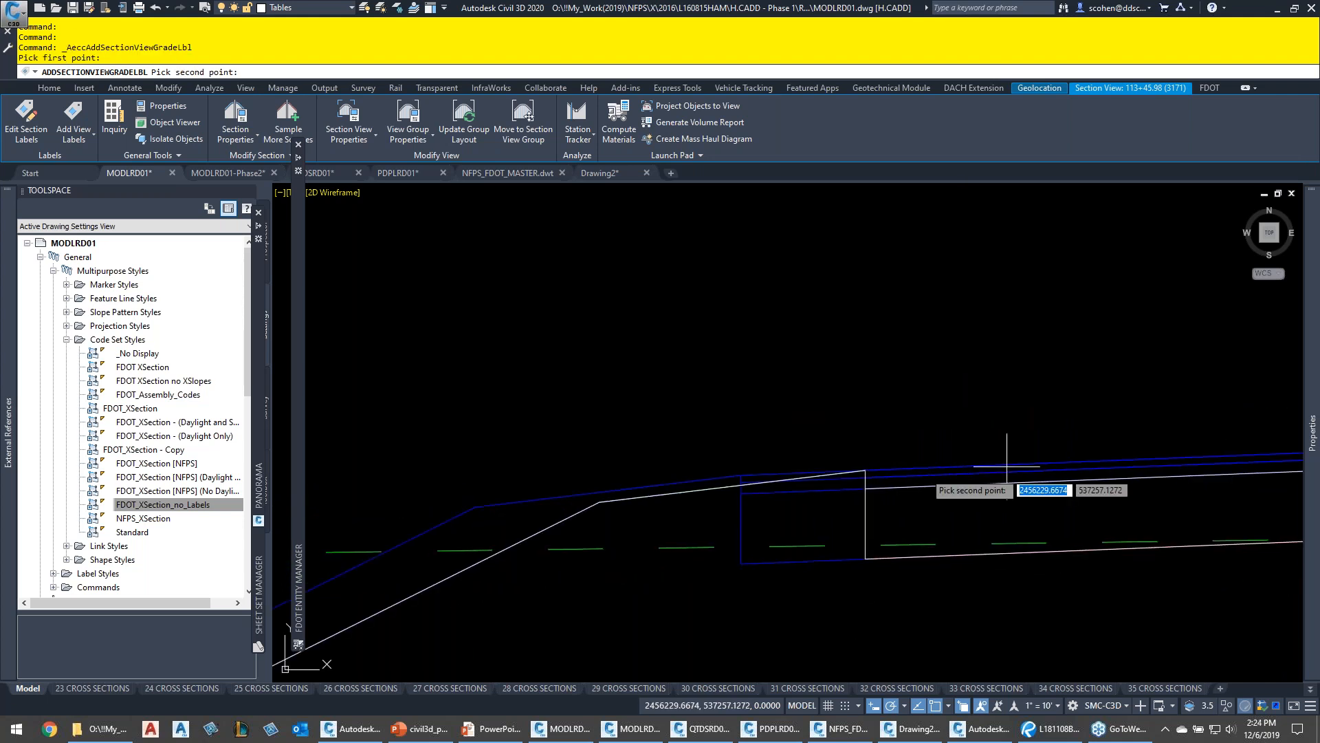
pyautogui.click(871, 465)
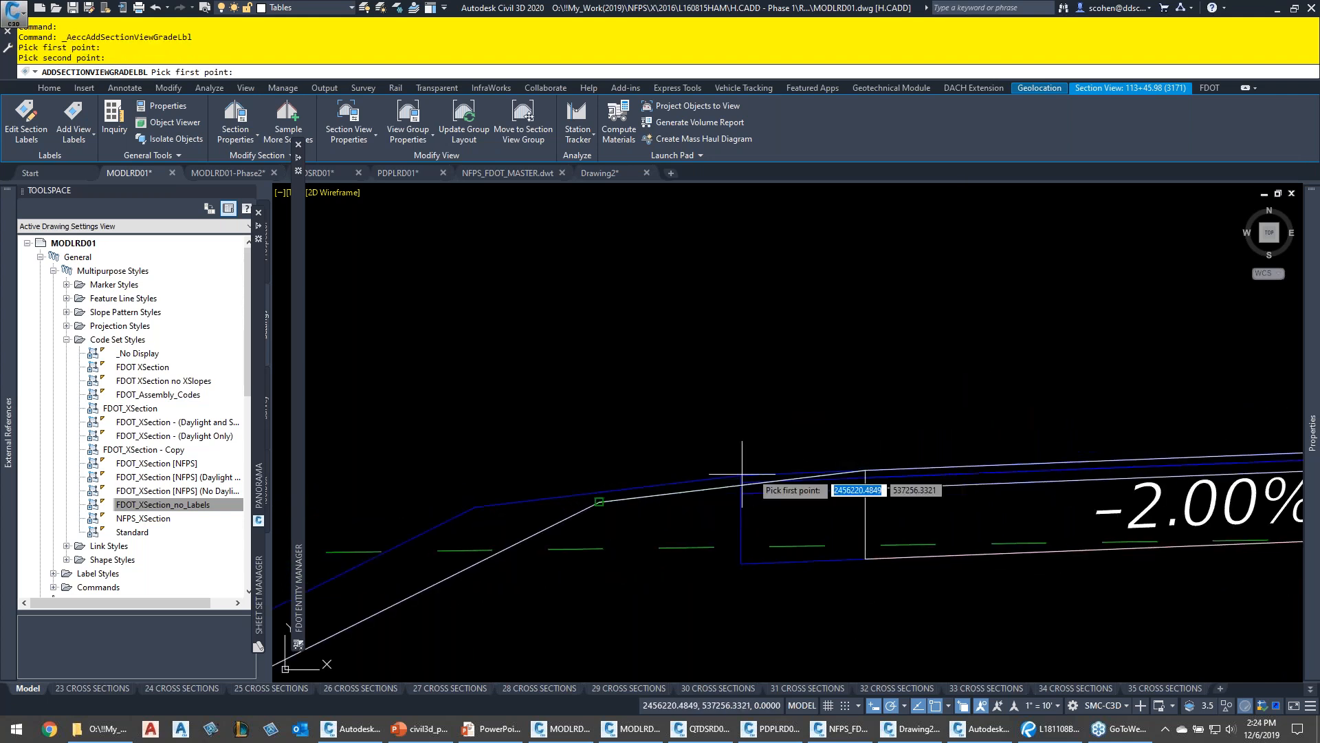
# Add grade labels to the left shoulder, the ditch front slope and the ditch back slope
pyautogui.click(865, 470)
pyautogui.click(597, 504)
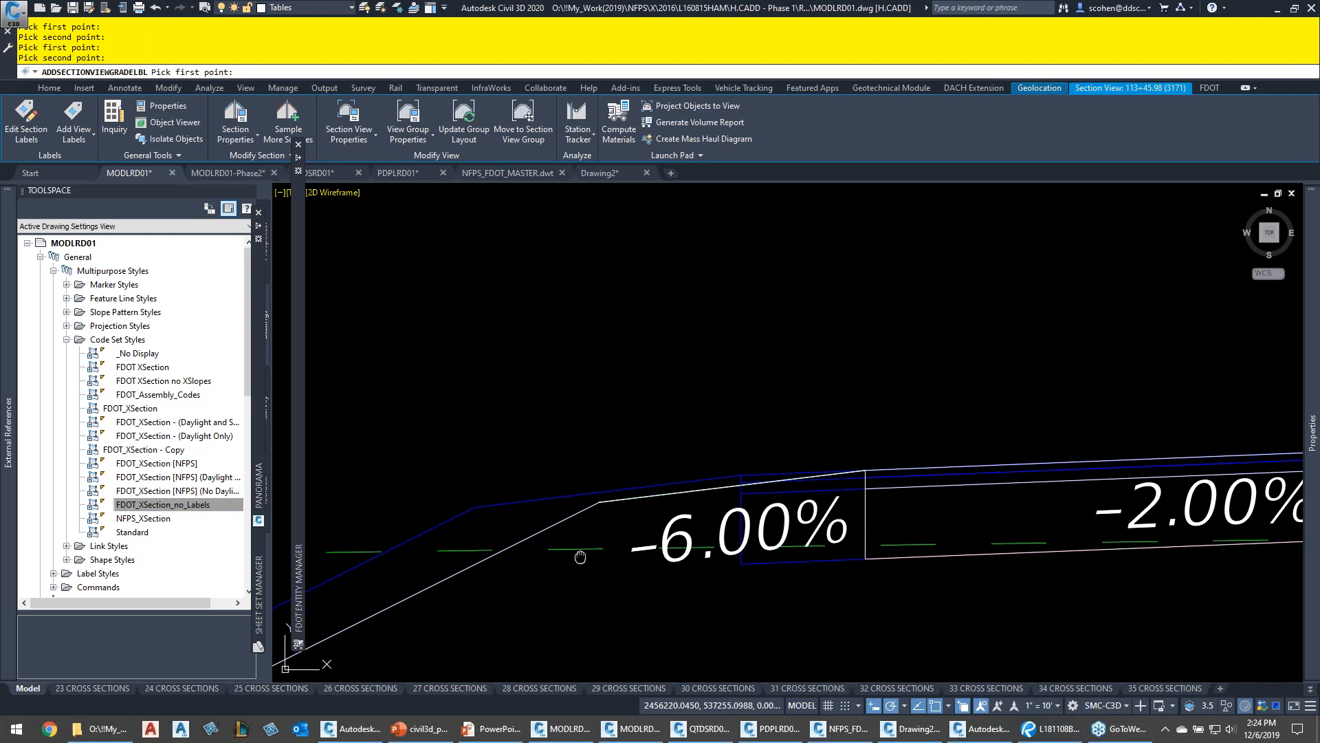
pyautogui.moveTo(582, 561); pyautogui.dragTo(883, 436, button='middle')
pyautogui.click(876, 386)
pyautogui.click(550, 552)
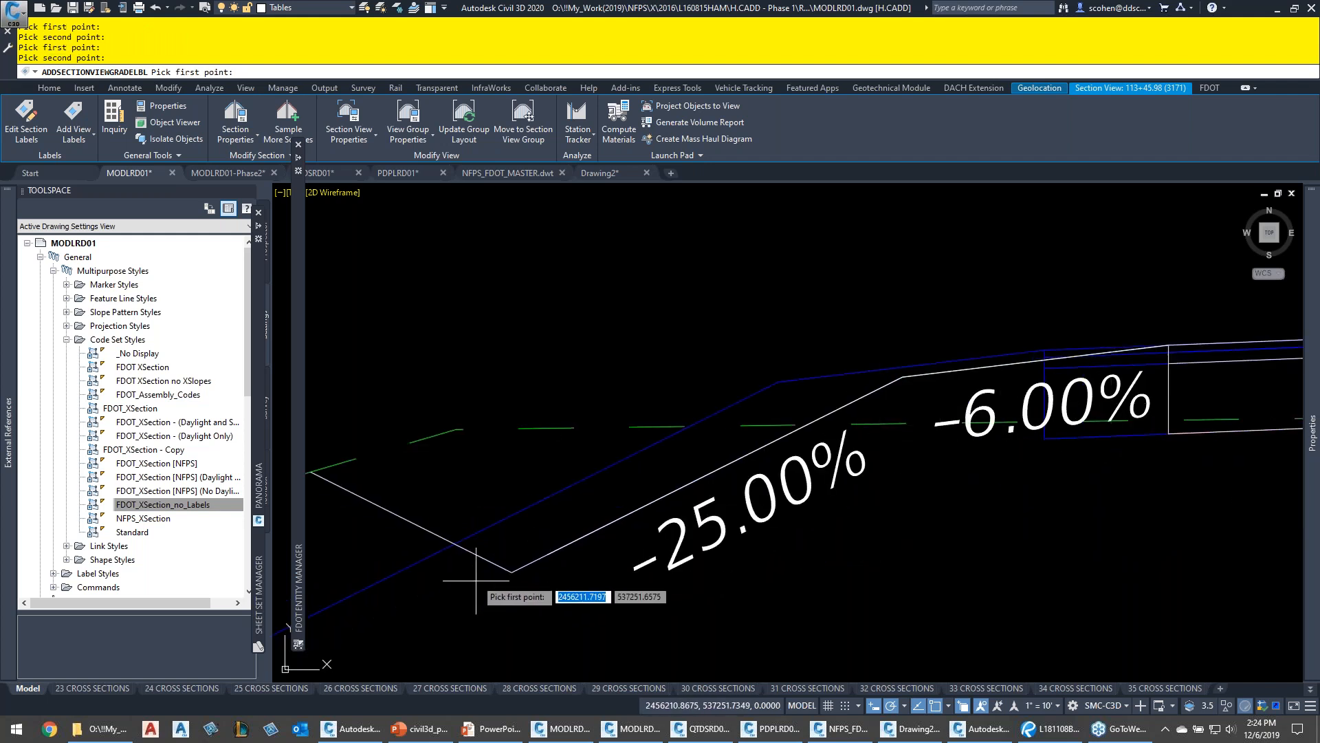
pyautogui.moveTo(493, 525); pyautogui.dragTo(757, 552, button='middle')
pyautogui.click(777, 608)
pyautogui.click(576, 500)
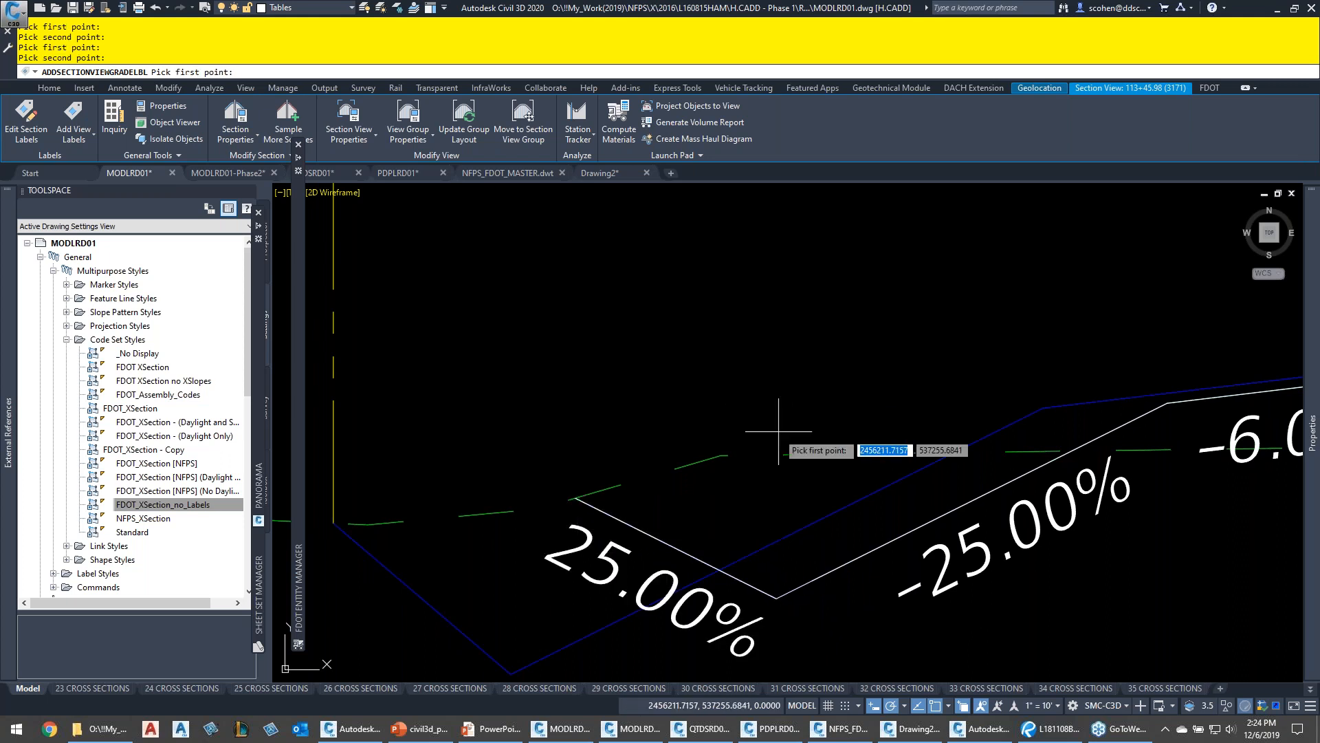
pyautogui.press('Escape')
pyautogui.scroll(-5, 865, 427)
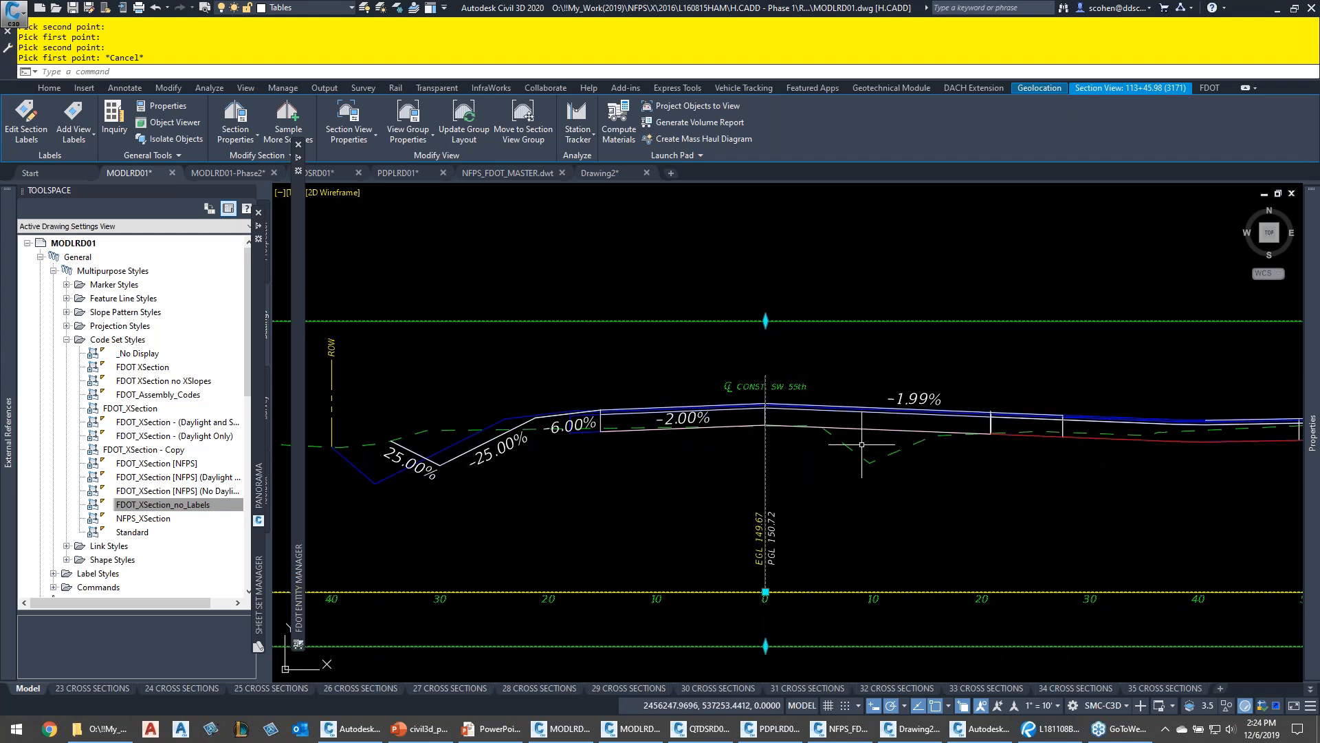
pyautogui.moveTo(1088, 441); pyautogui.dragTo(771, 435, button='middle')
pyautogui.moveTo(658, 438); pyautogui.dragTo(751, 456, button='middle')
pyautogui.click(687, 420)
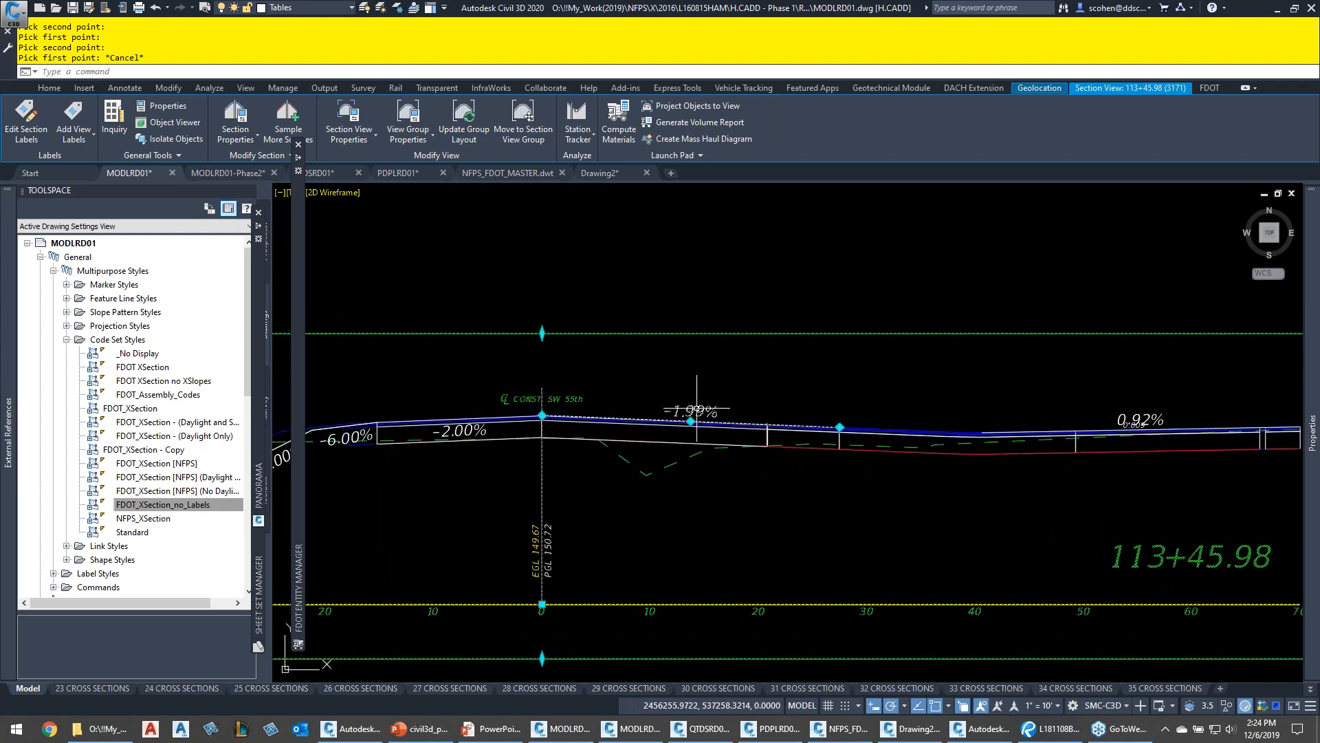
pyautogui.click(1128, 418)
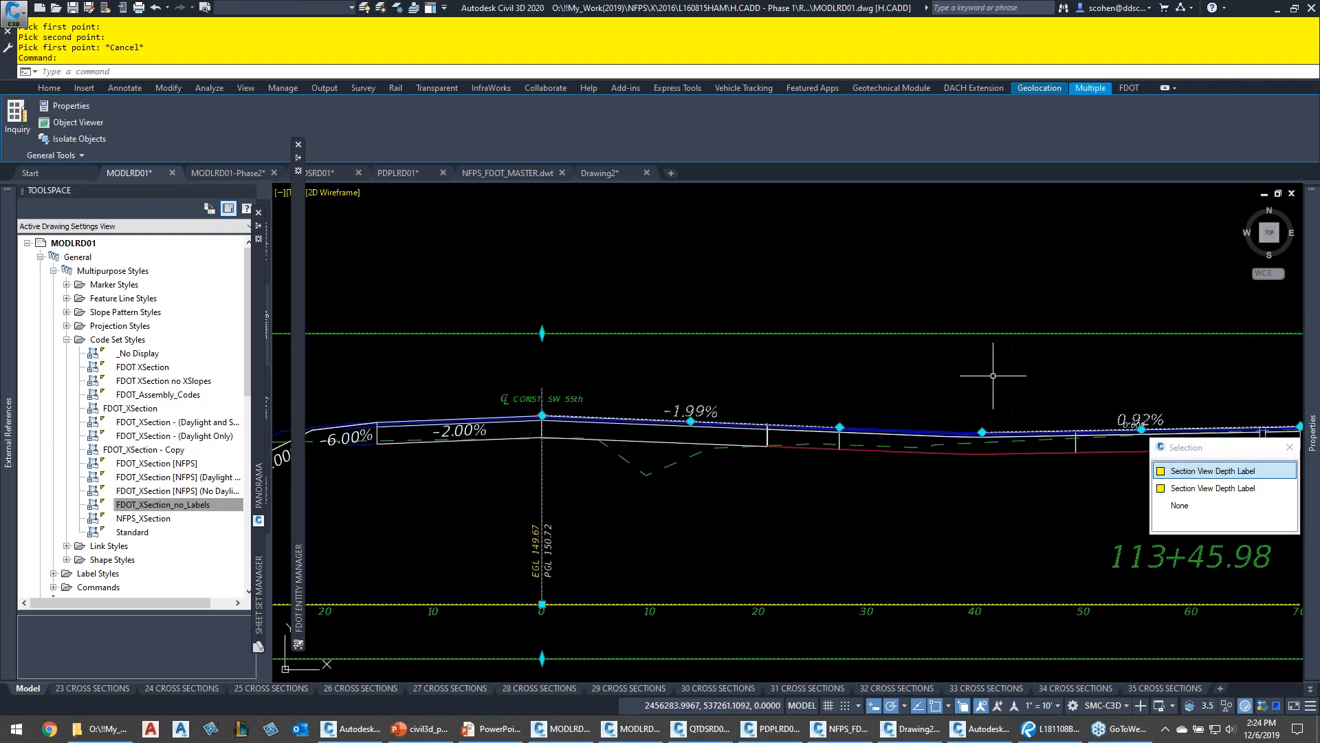
pyautogui.press('Escape')
pyautogui.press('Escape')
pyautogui.press('Escape')
pyautogui.press('Escape')
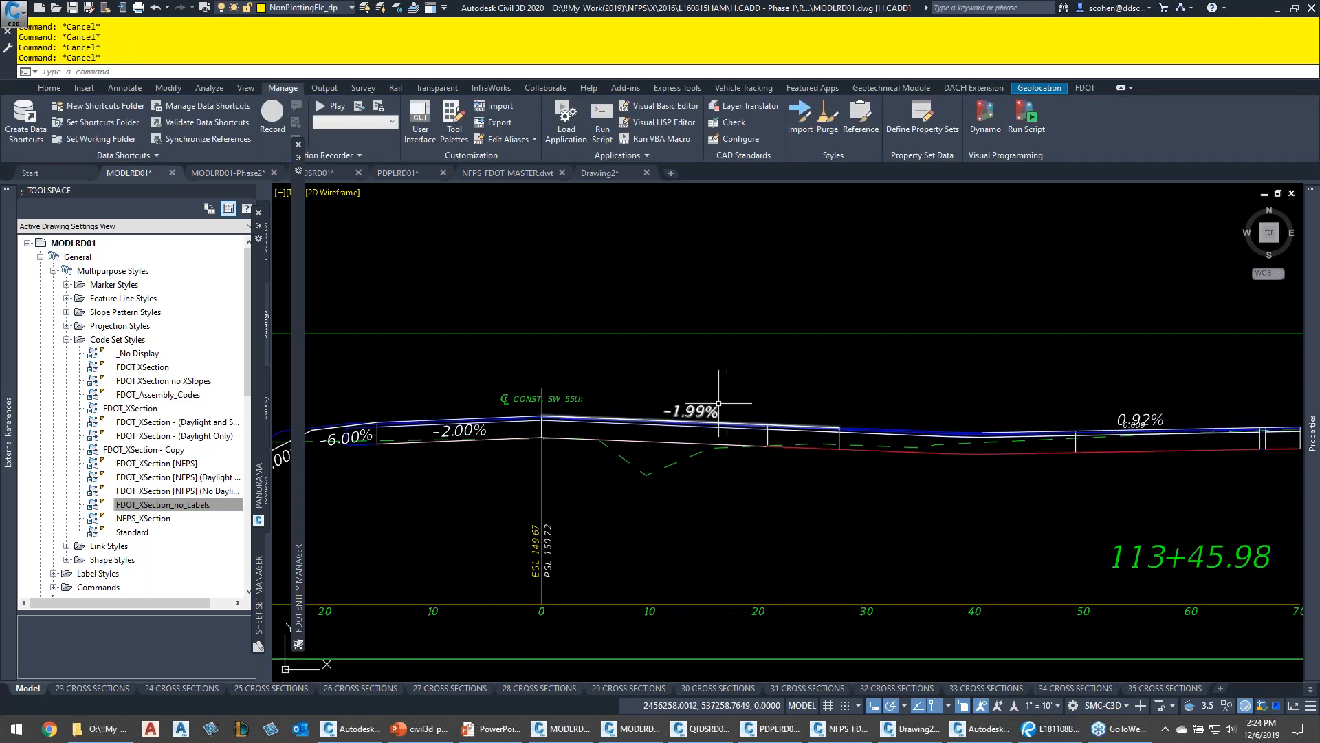
# Set the label style of both grade labels right of the SW 55th centerline to NFPS_Grade RT
pyautogui.click(1138, 418)
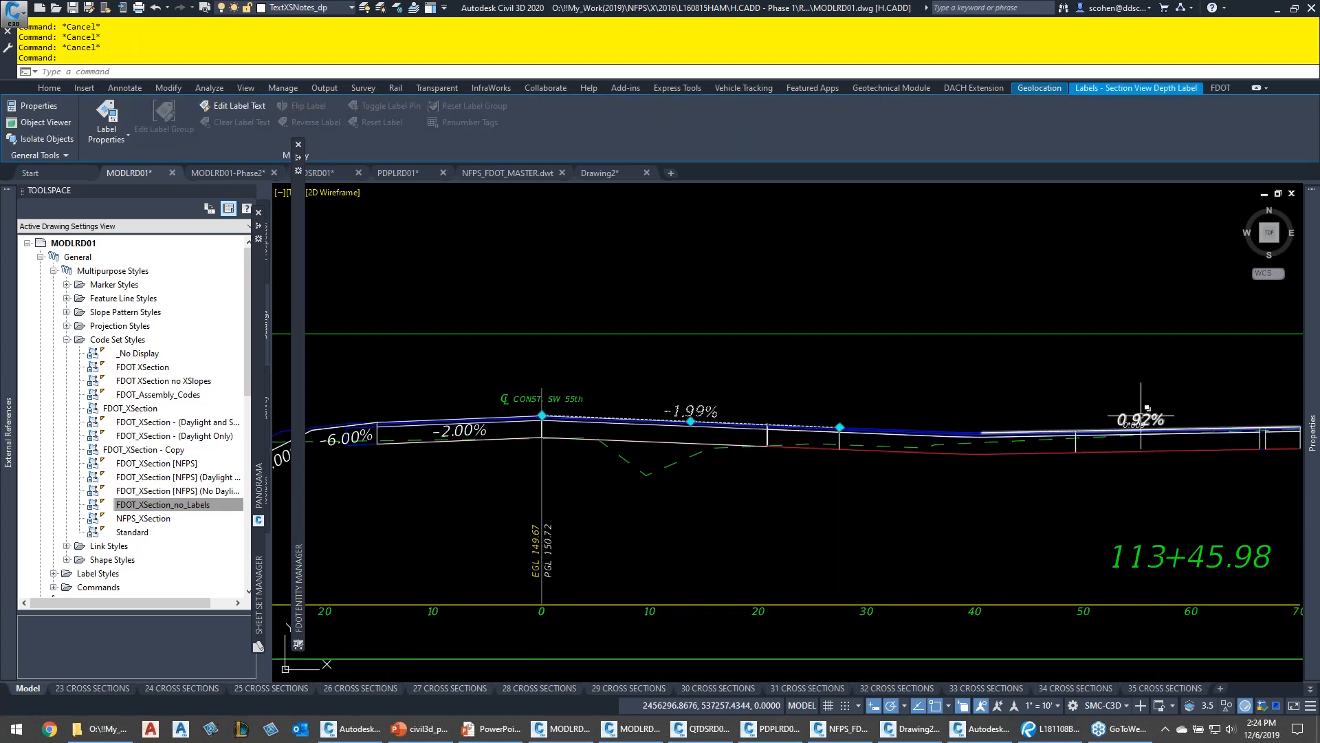
pyautogui.moveTo(1312, 432)
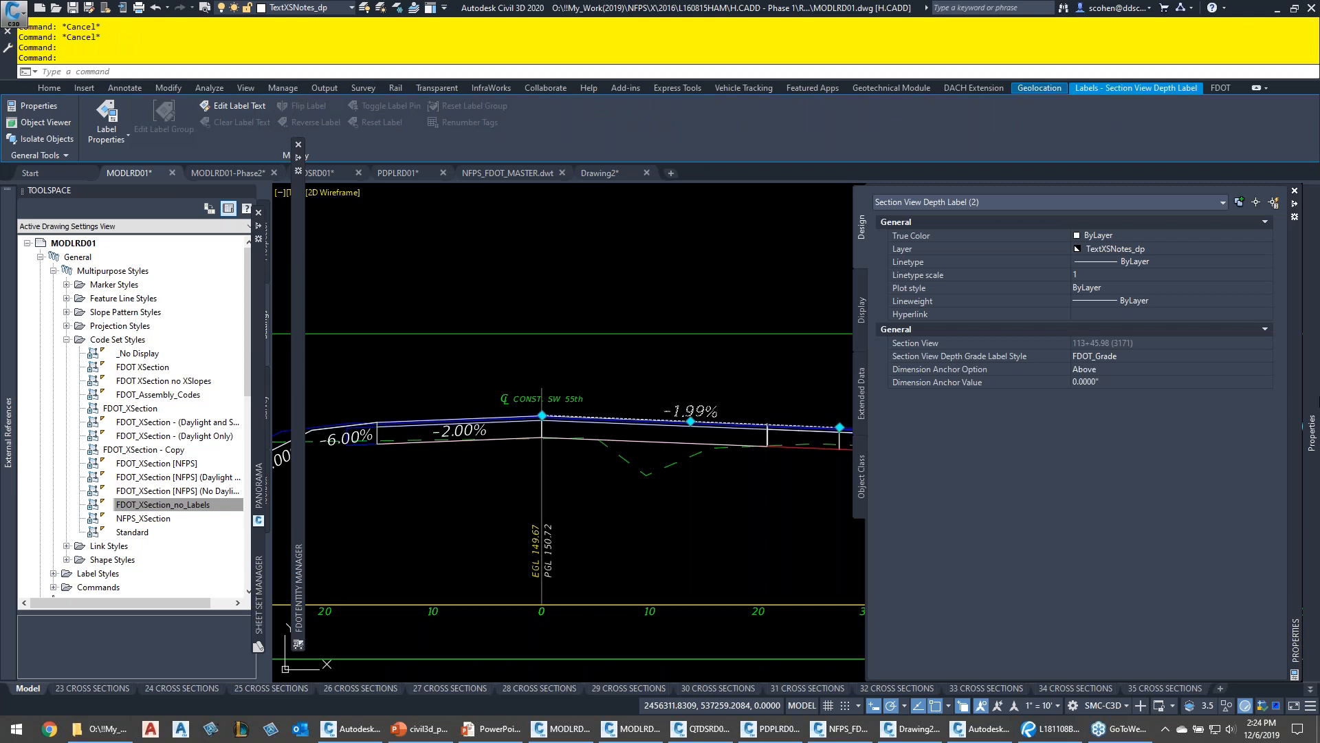
pyautogui.click(1136, 356)
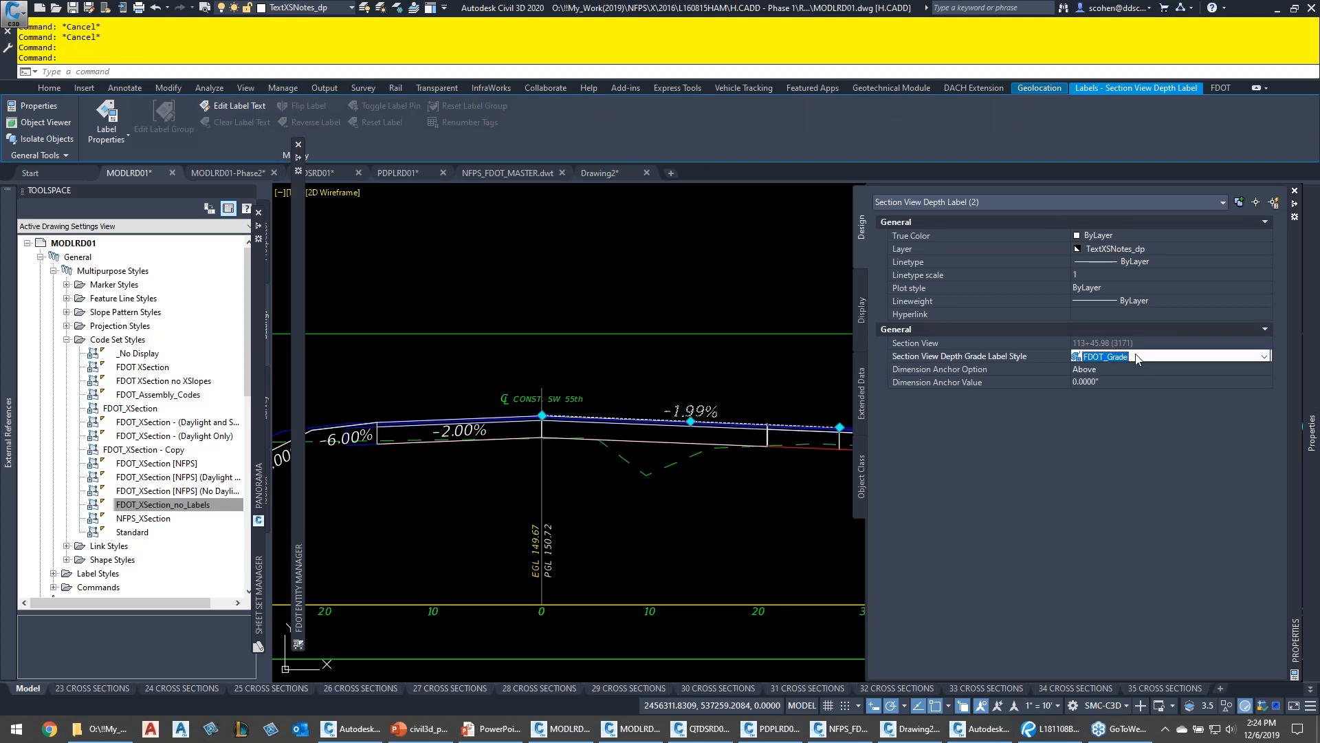
pyautogui.click(1121, 357)
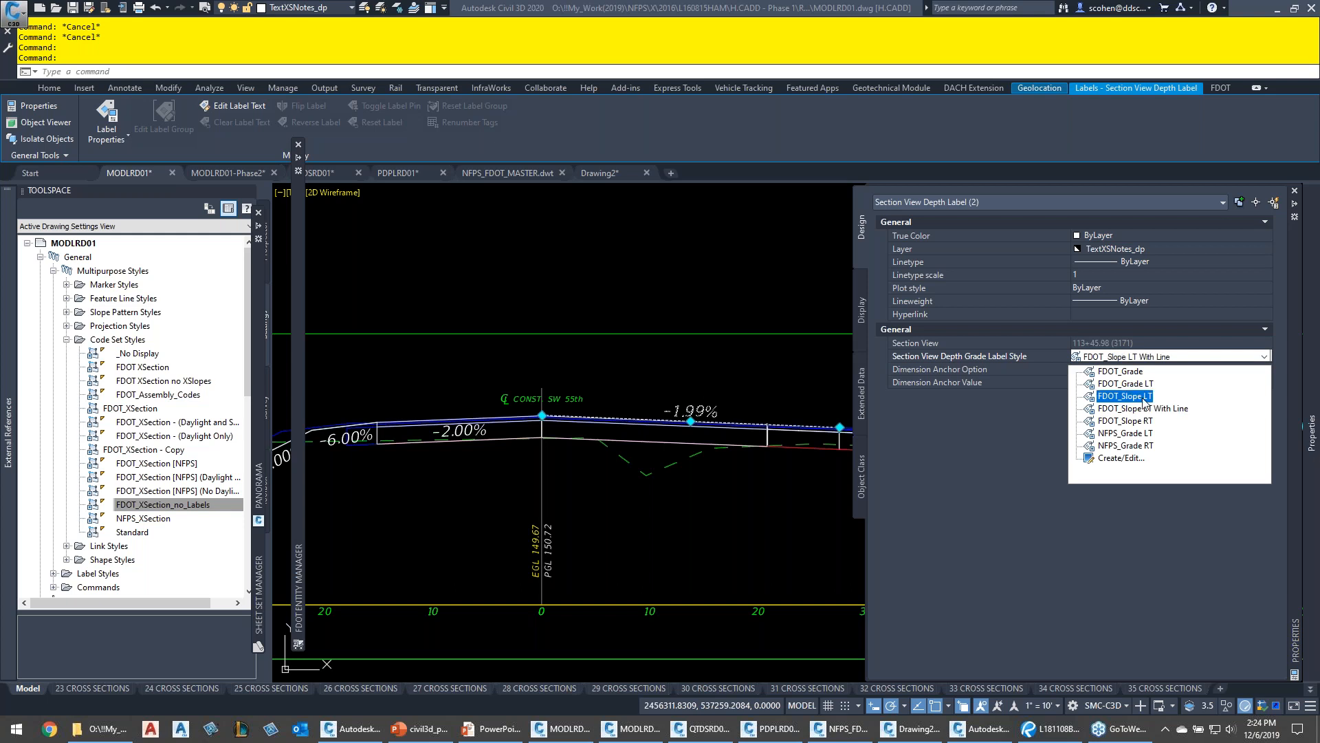
pyautogui.click(1140, 445)
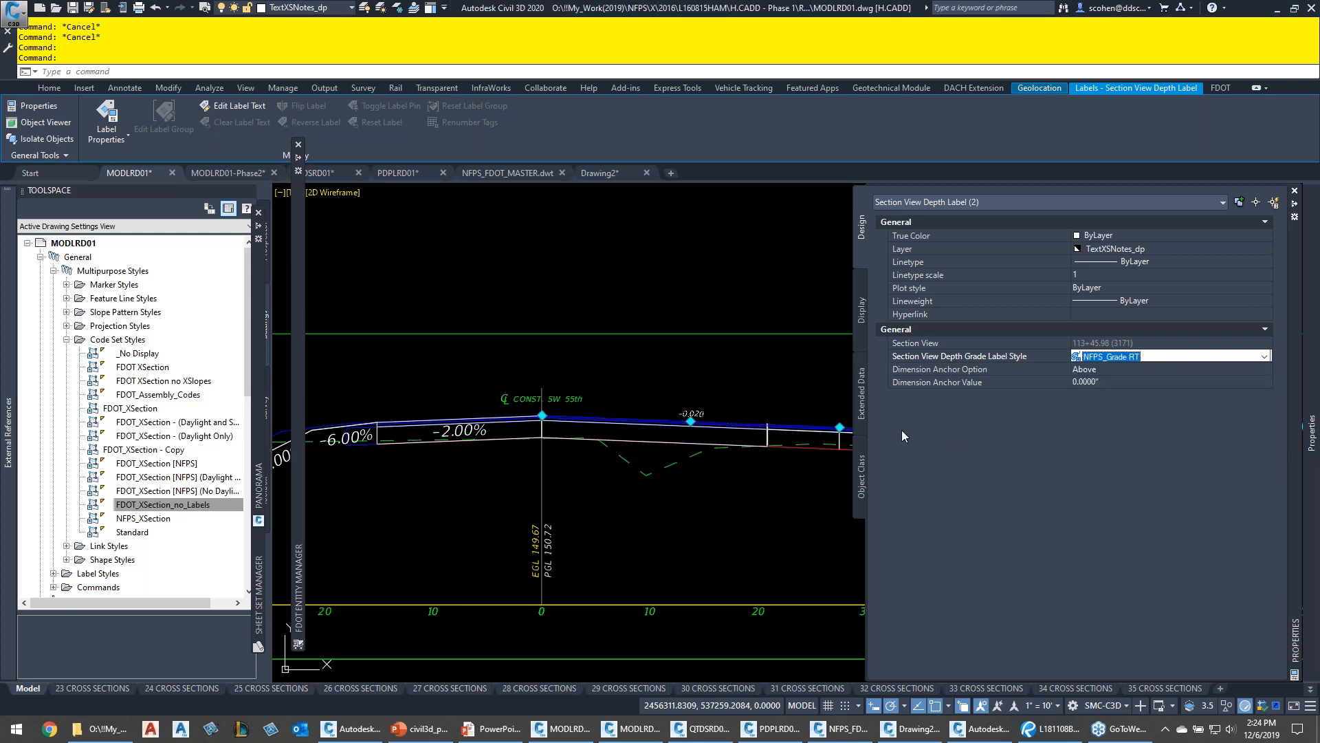
pyautogui.press('Escape')
pyautogui.press('Escape')
# Set the label style of the left pavement and left shoulder grade labels to NFPS_Grade LT
pyautogui.scroll(1, 890, 462)
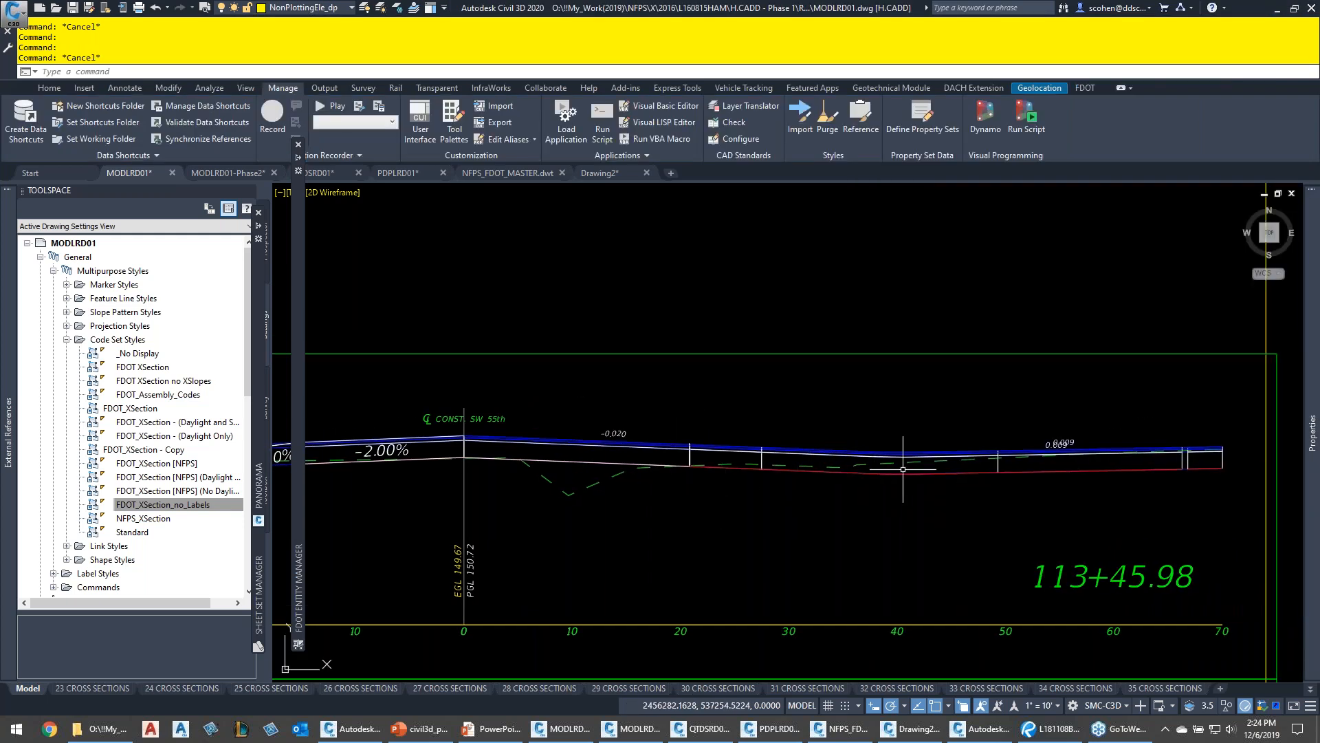
pyautogui.scroll(2, 1046, 413)
pyautogui.moveTo(549, 438); pyautogui.dragTo(894, 456, button='middle')
pyautogui.scroll(-2, 714, 448)
pyautogui.moveTo(563, 474); pyautogui.dragTo(822, 485, button='middle')
pyautogui.scroll(2, 822, 485)
pyautogui.click(778, 460)
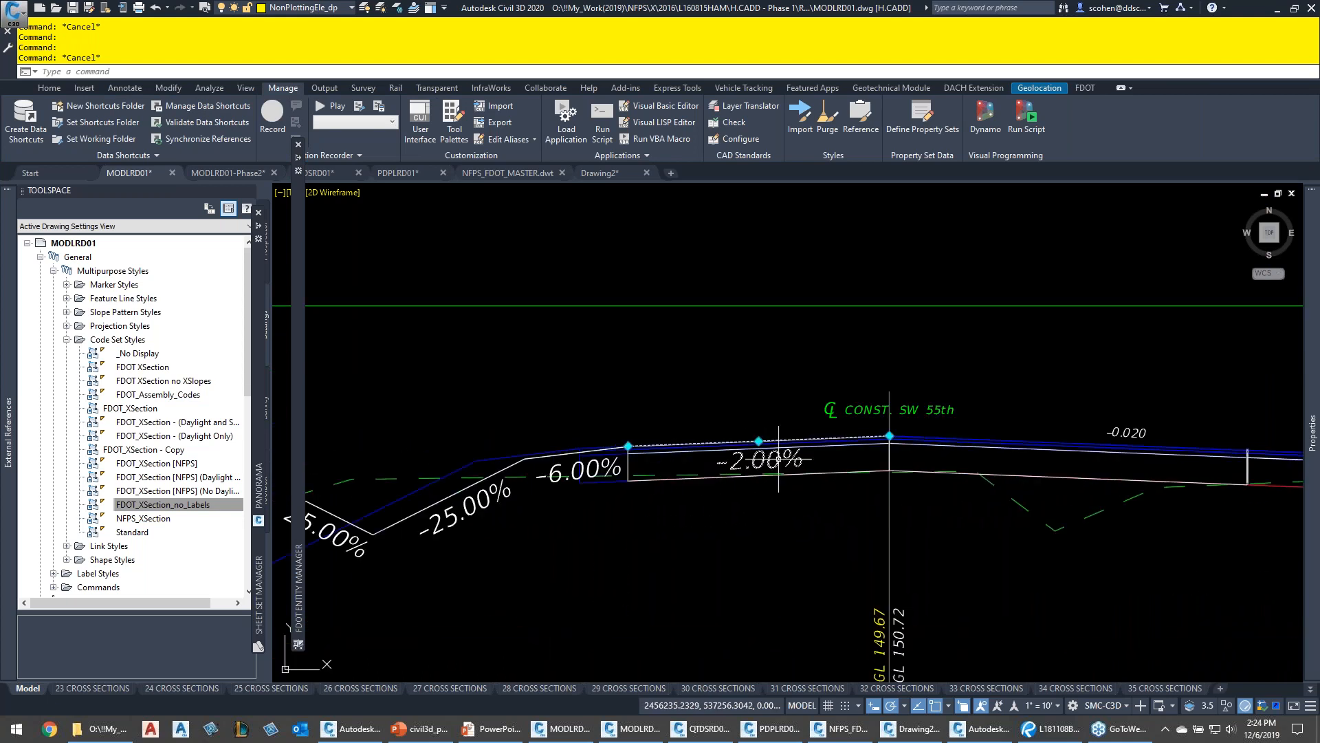
pyautogui.click(583, 476)
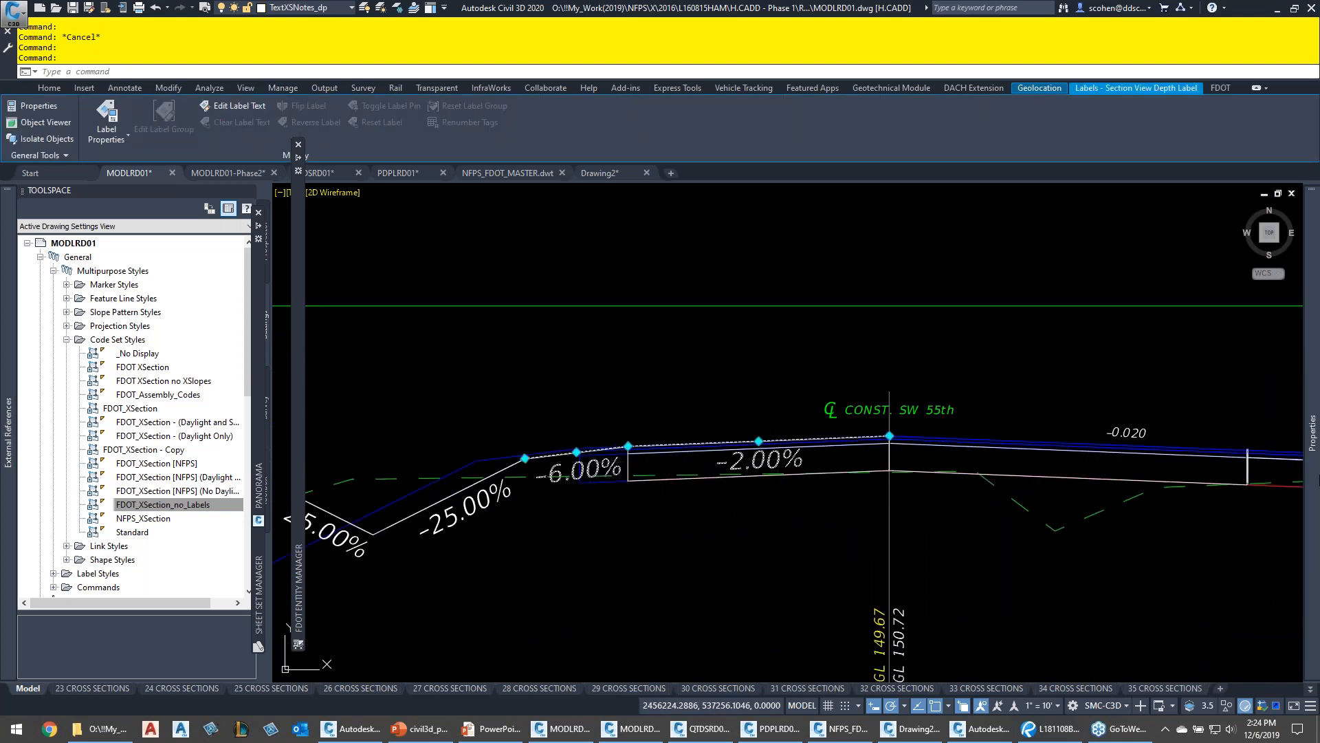
pyautogui.moveTo(1314, 476)
pyautogui.click(1169, 367)
pyautogui.click(1166, 358)
pyautogui.click(1166, 358)
pyautogui.click(1135, 436)
pyautogui.click(1133, 434)
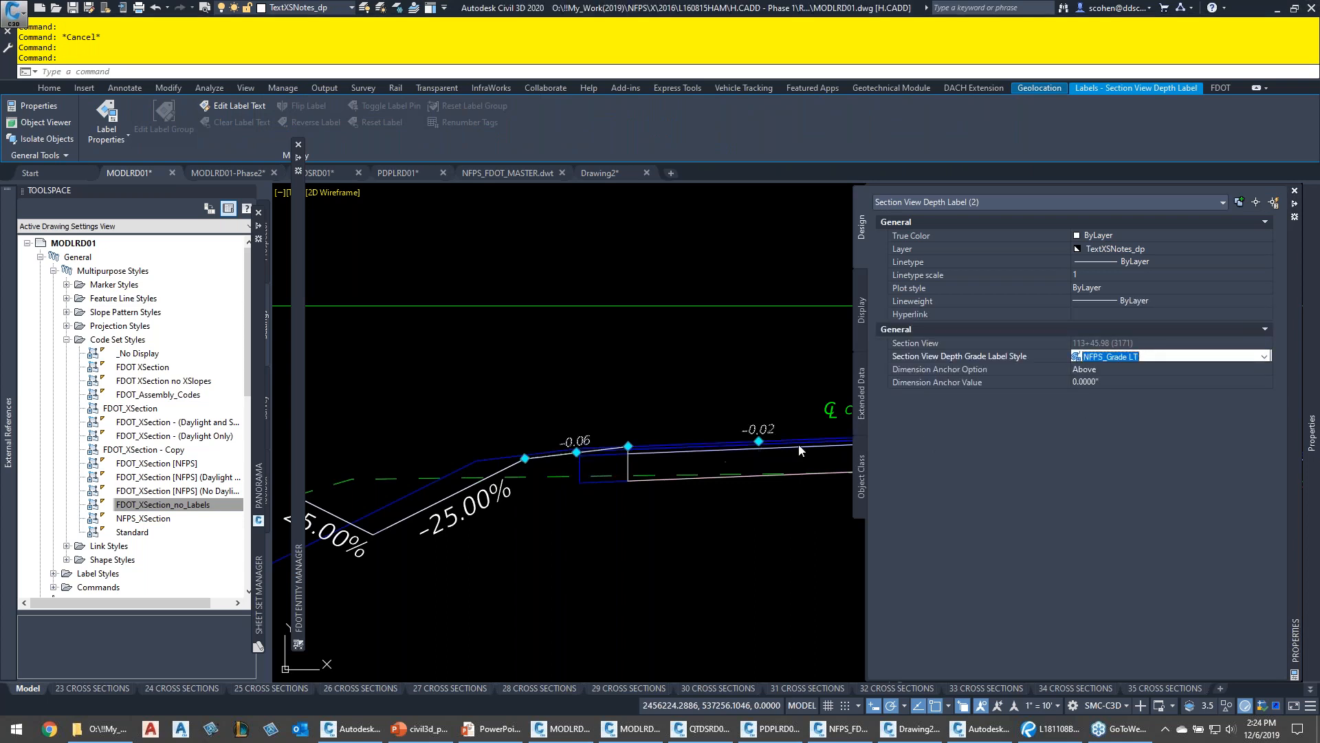
# Set the label style of the ditch front slope and ditch back slope grade labels to FDOT_Slope LT
pyautogui.moveTo(542, 511); pyautogui.dragTo(933, 507, button='middle')
pyautogui.press('Escape')
pyautogui.press('Escape')
pyautogui.click(857, 511)
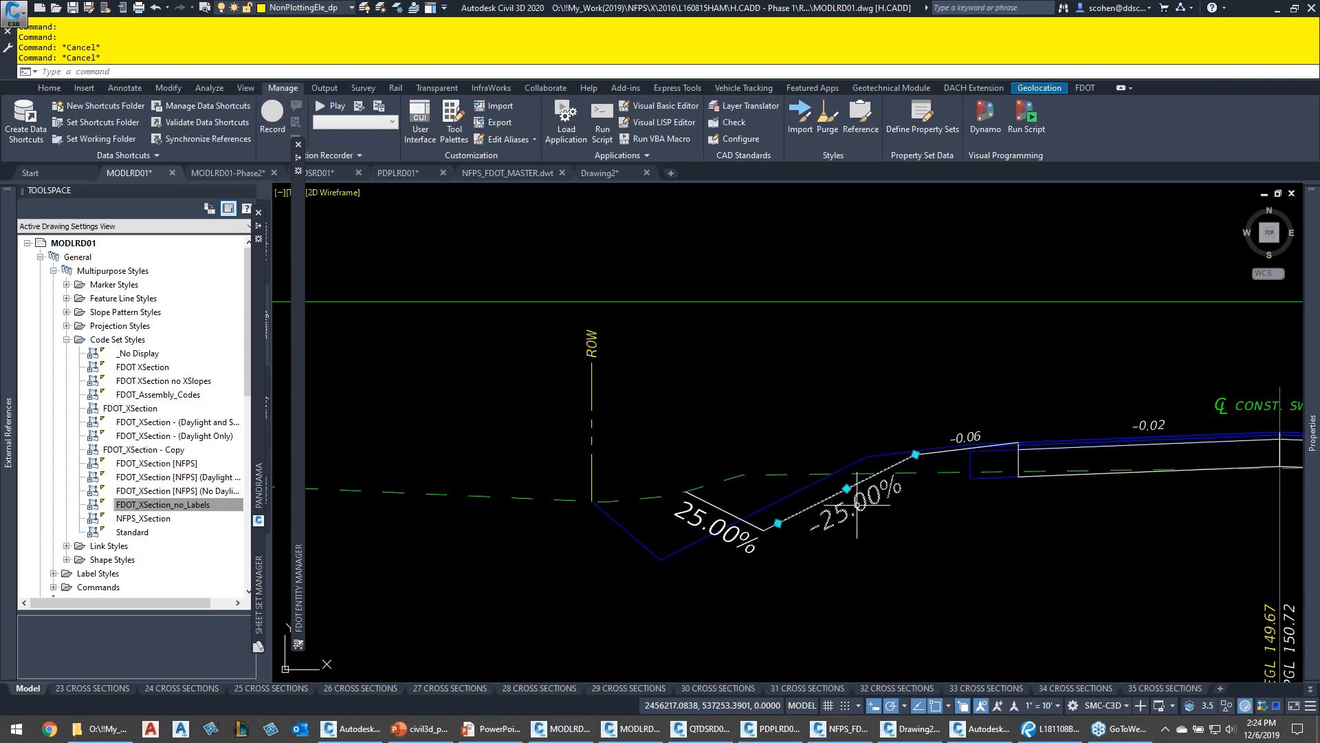
pyautogui.click(756, 533)
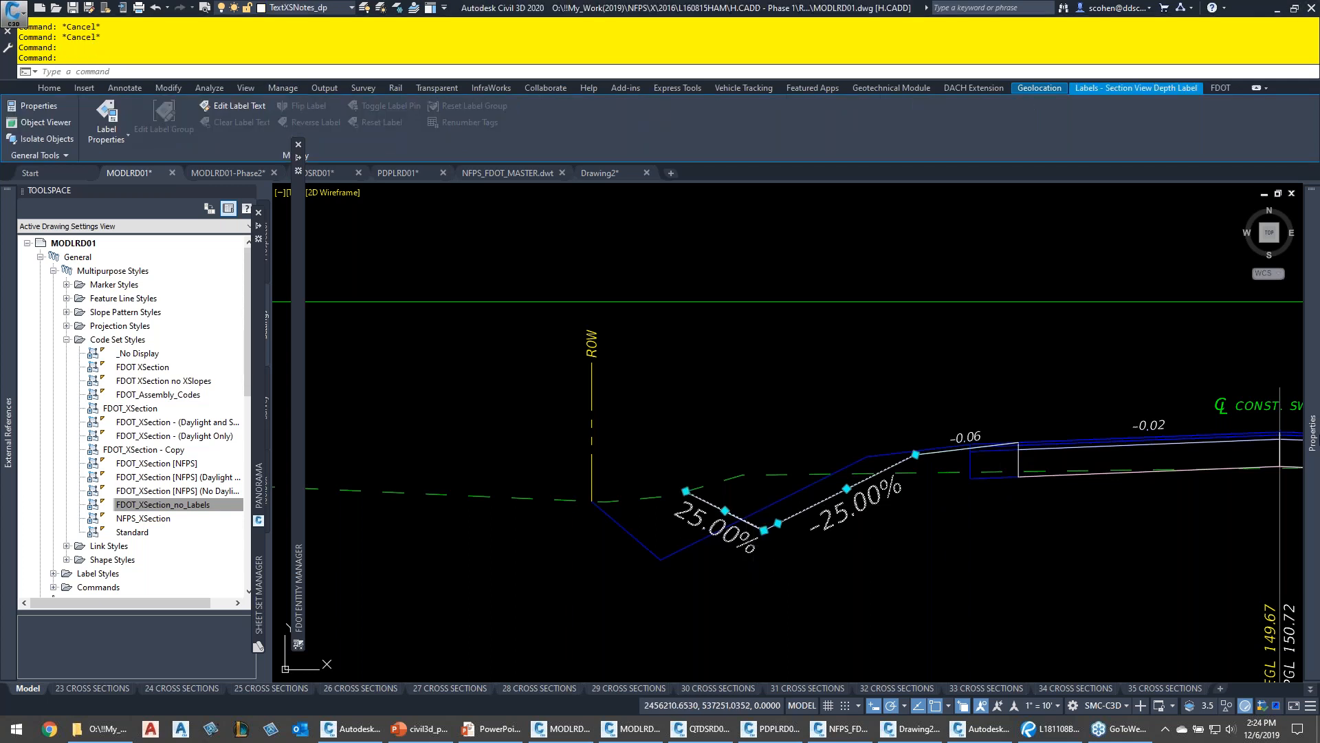
pyautogui.moveTo(1312, 433)
pyautogui.click(1157, 356)
pyautogui.click(1157, 356)
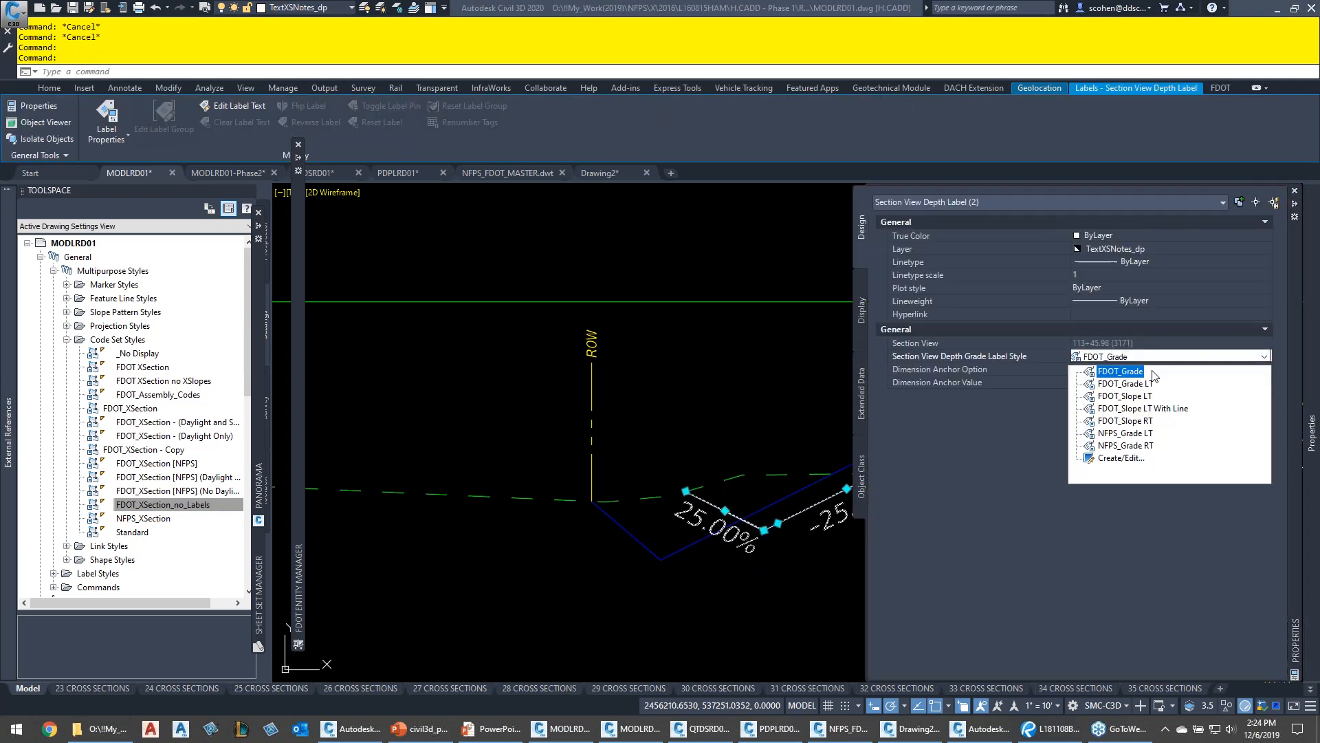
pyautogui.click(1119, 389)
pyautogui.press('Escape')
pyautogui.press('Escape')
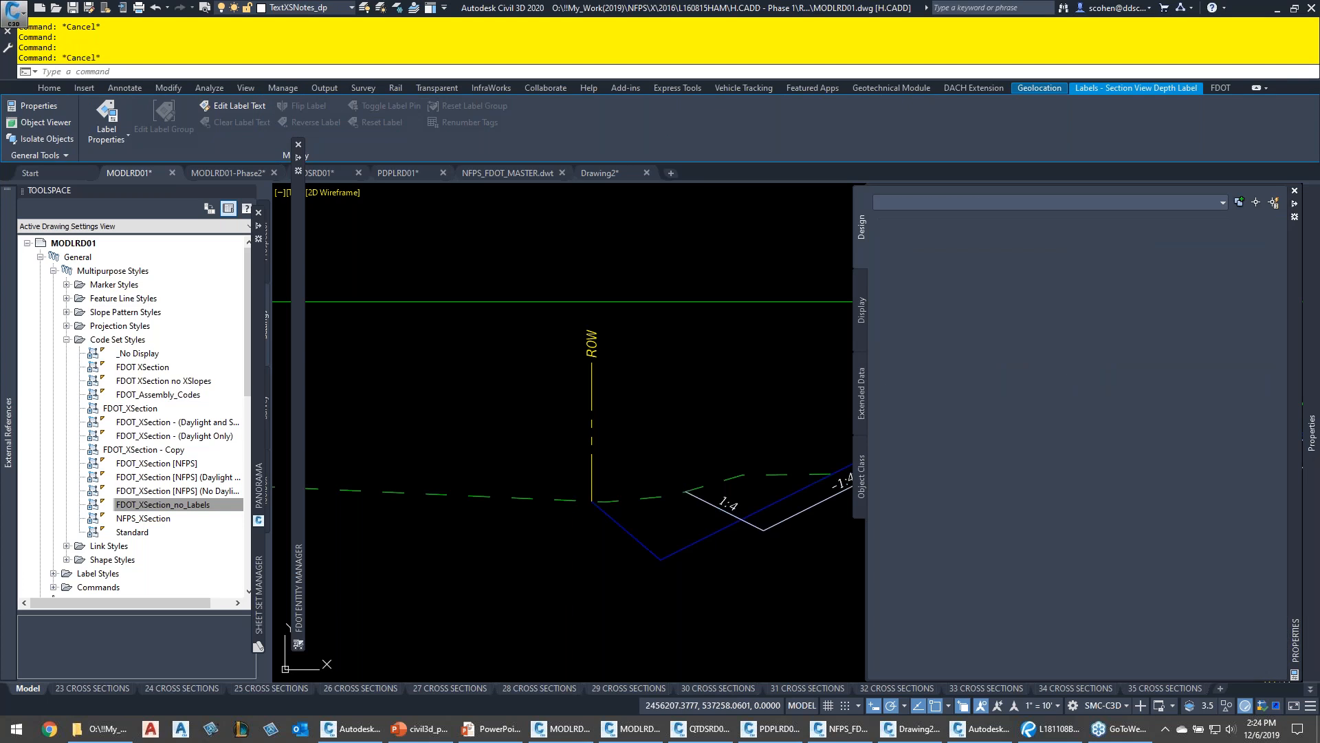
# Examine the manual labels on section view 113+45.98 and the slope labels on section views 119+20.46 and 122+02.67
pyautogui.scroll(-2, 831, 459)
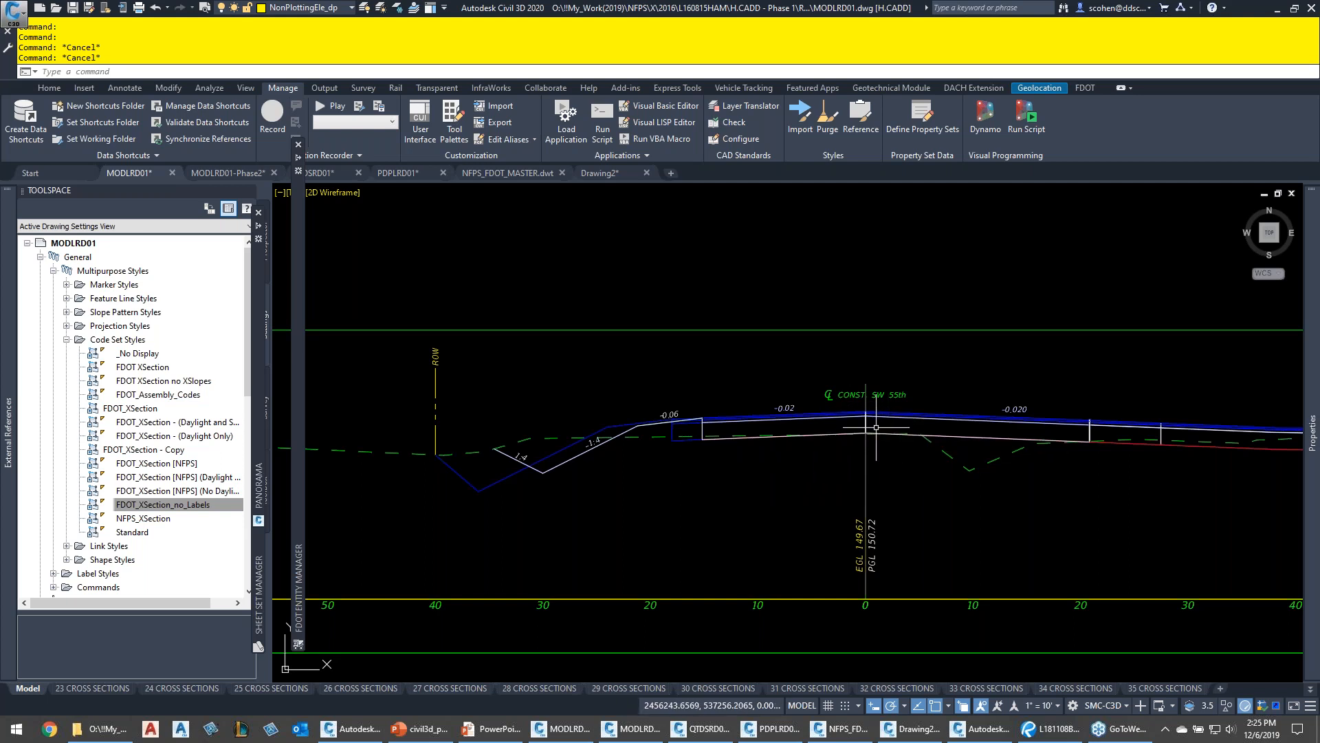
pyautogui.click(731, 415)
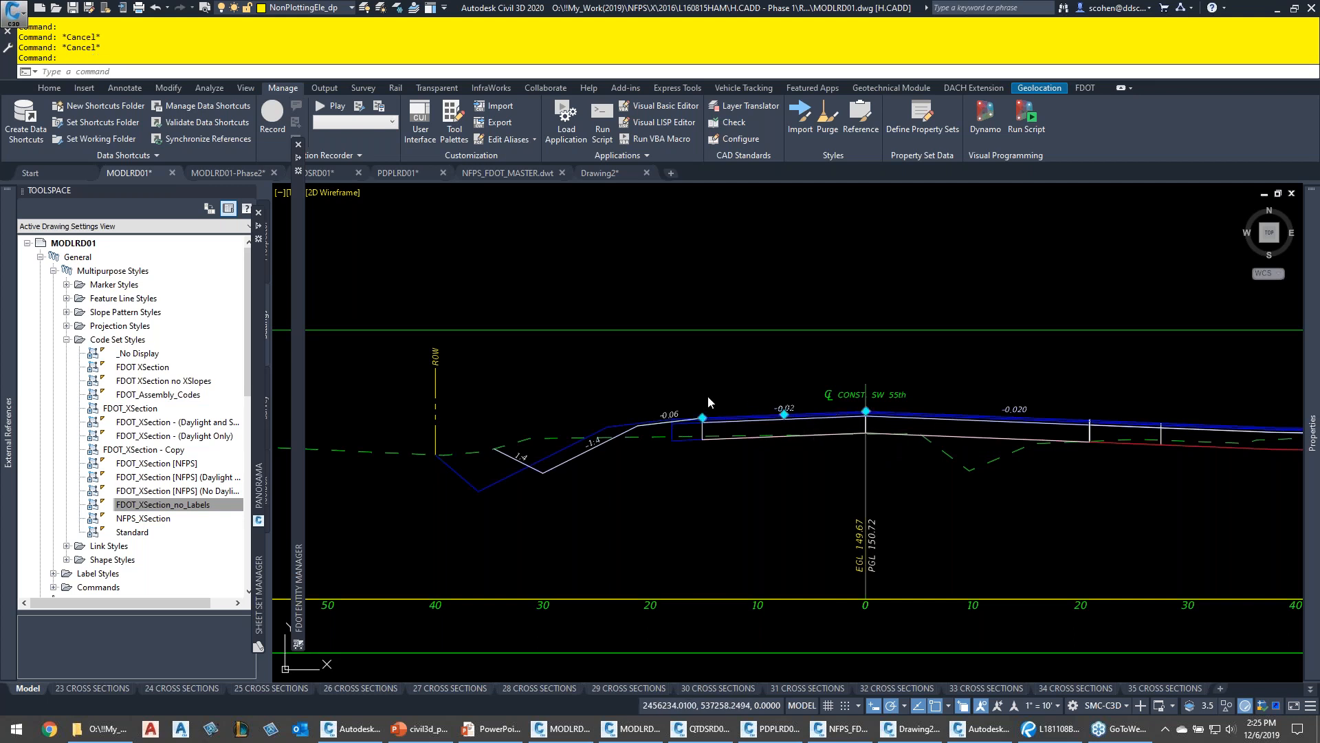
pyautogui.press('Escape')
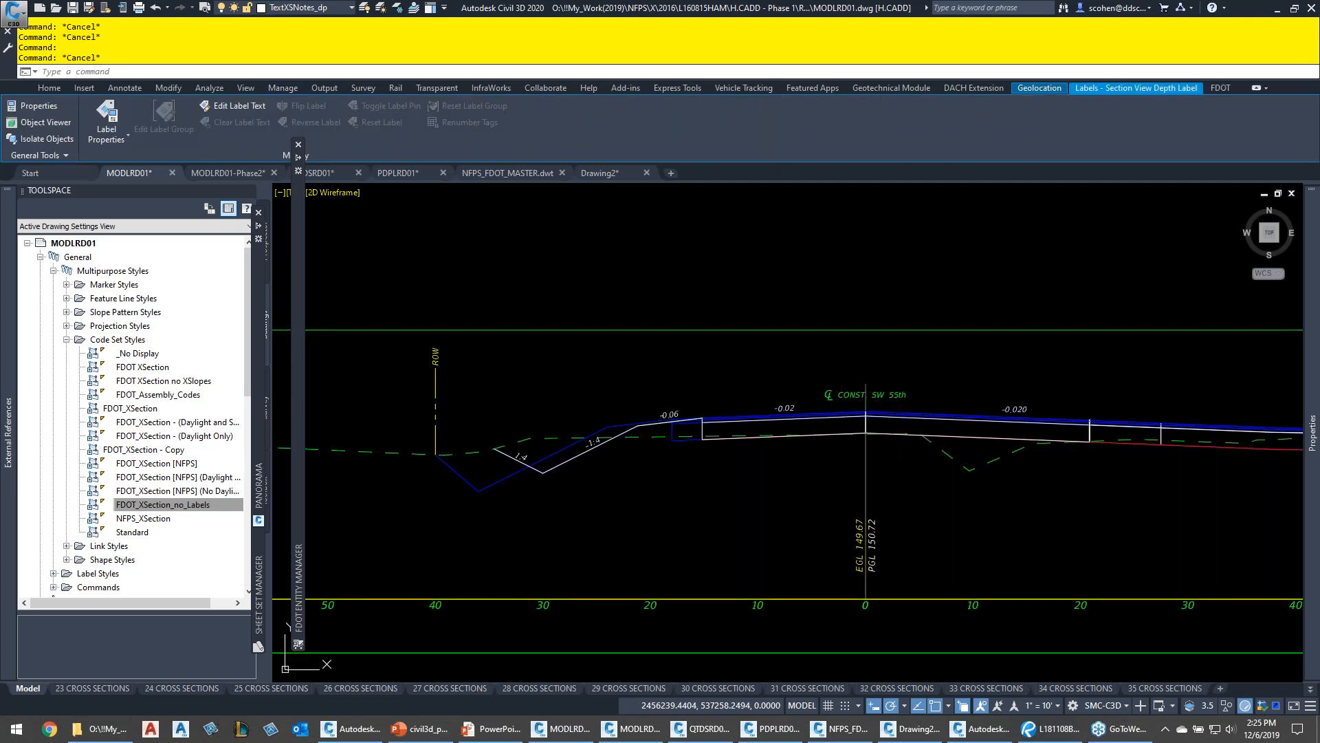
pyautogui.scroll(-3, 912, 408)
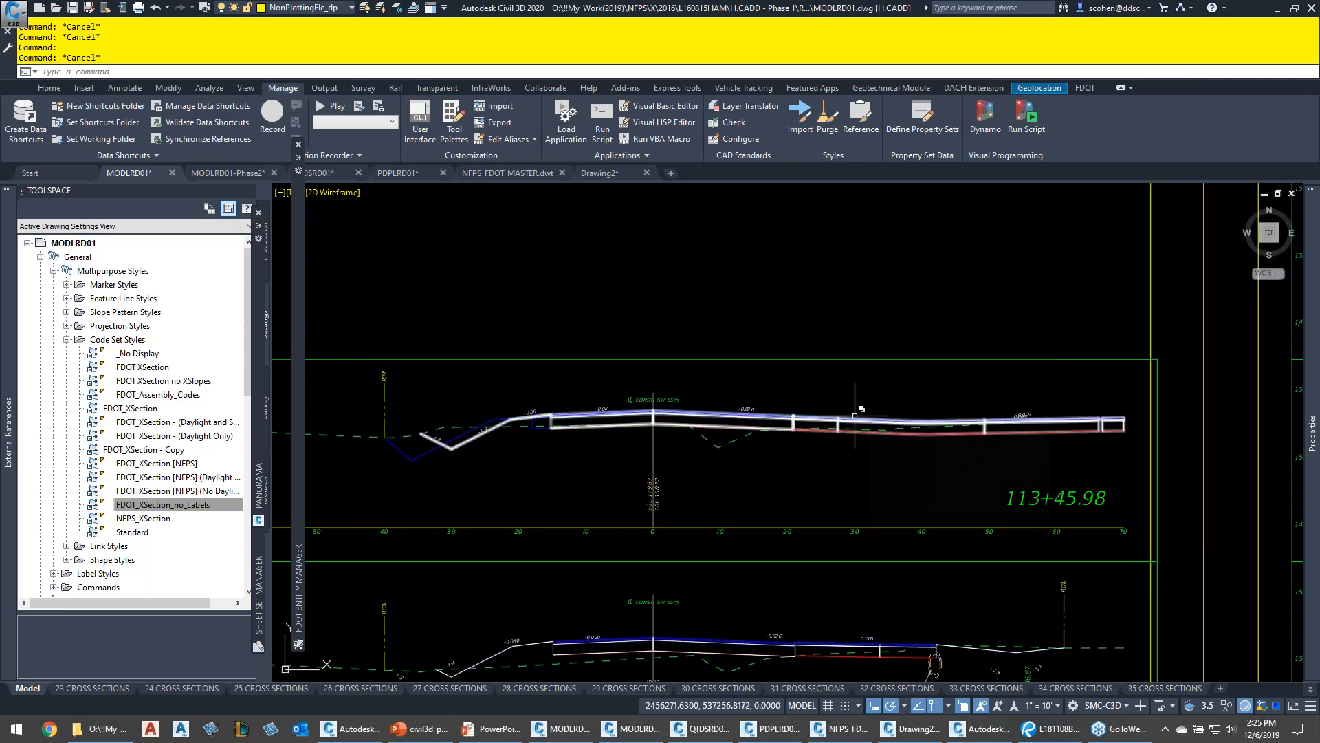
pyautogui.scroll(-4, 856, 415)
pyautogui.moveTo(974, 406); pyautogui.dragTo(677, 422, button='middle')
pyautogui.moveTo(959, 426); pyautogui.dragTo(605, 434, button='middle')
pyautogui.moveTo(977, 454); pyautogui.dragTo(621, 460, button='middle')
pyautogui.moveTo(1054, 475); pyautogui.dragTo(628, 442, button='middle')
pyautogui.moveTo(905, 484); pyautogui.dragTo(828, 499, button='middle')
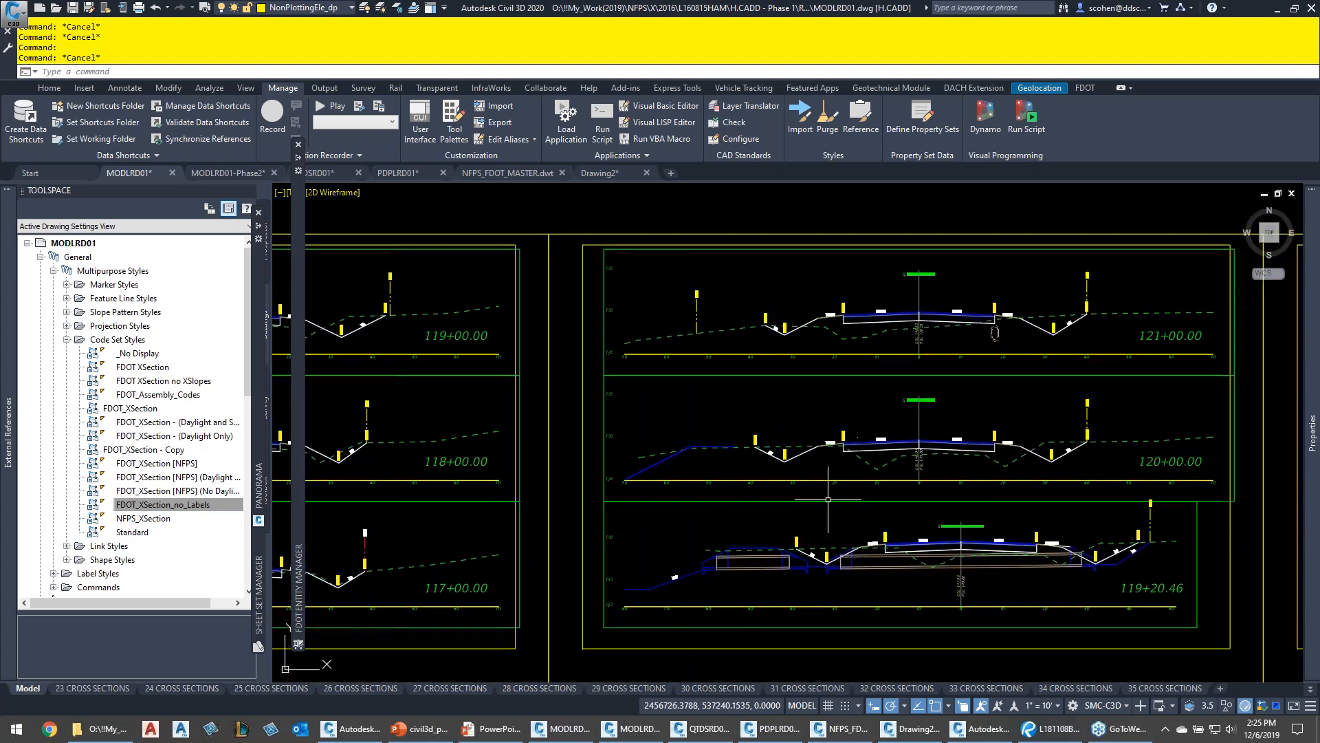
pyautogui.scroll(4, 736, 572)
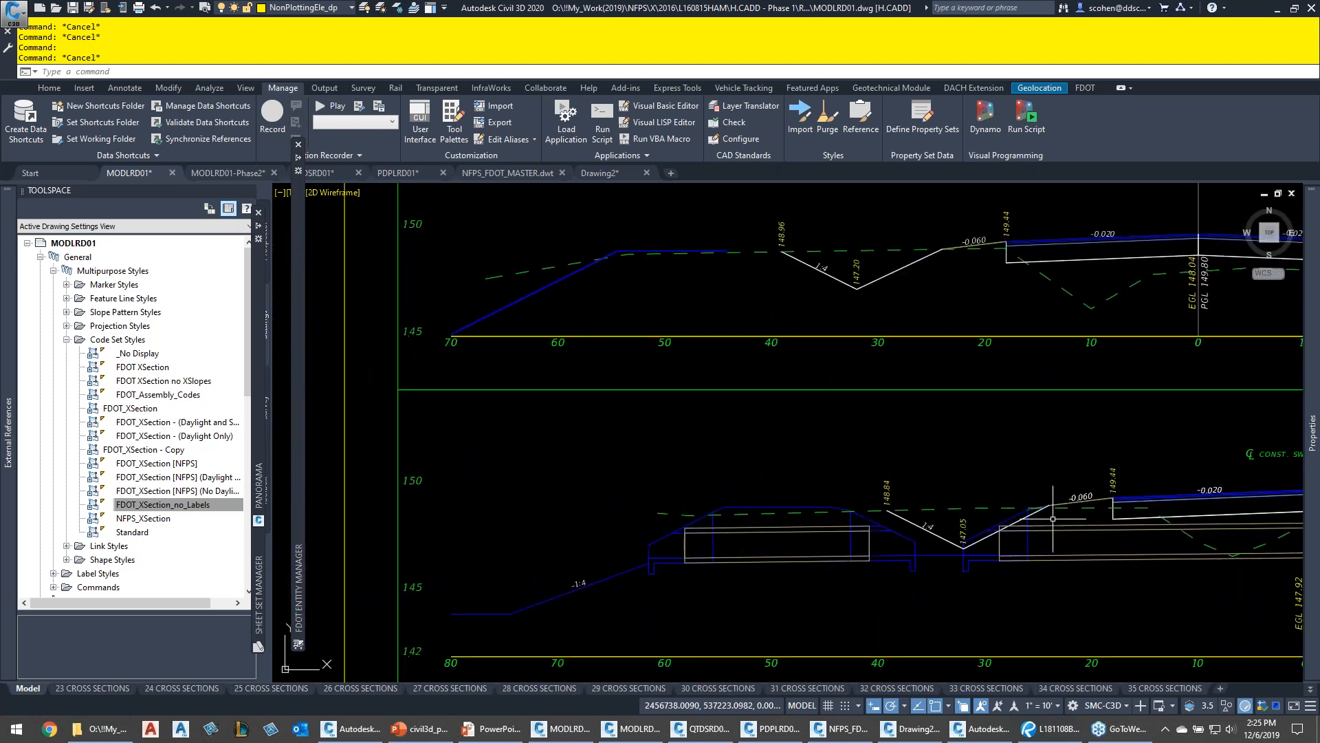
pyautogui.moveTo(1051, 506); pyautogui.dragTo(819, 515, button='middle')
pyautogui.moveTo(954, 504)
pyautogui.scroll(-6, 955, 504)
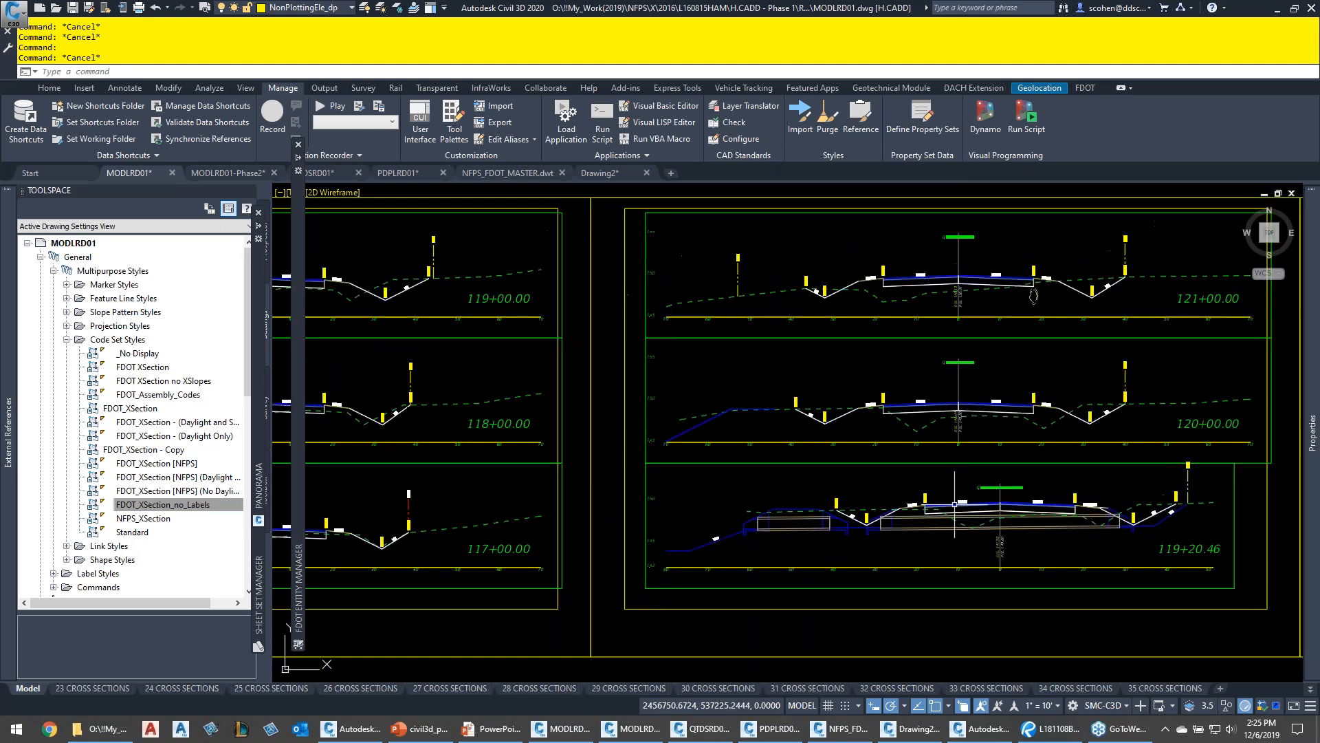
pyautogui.scroll(2, 906, 527)
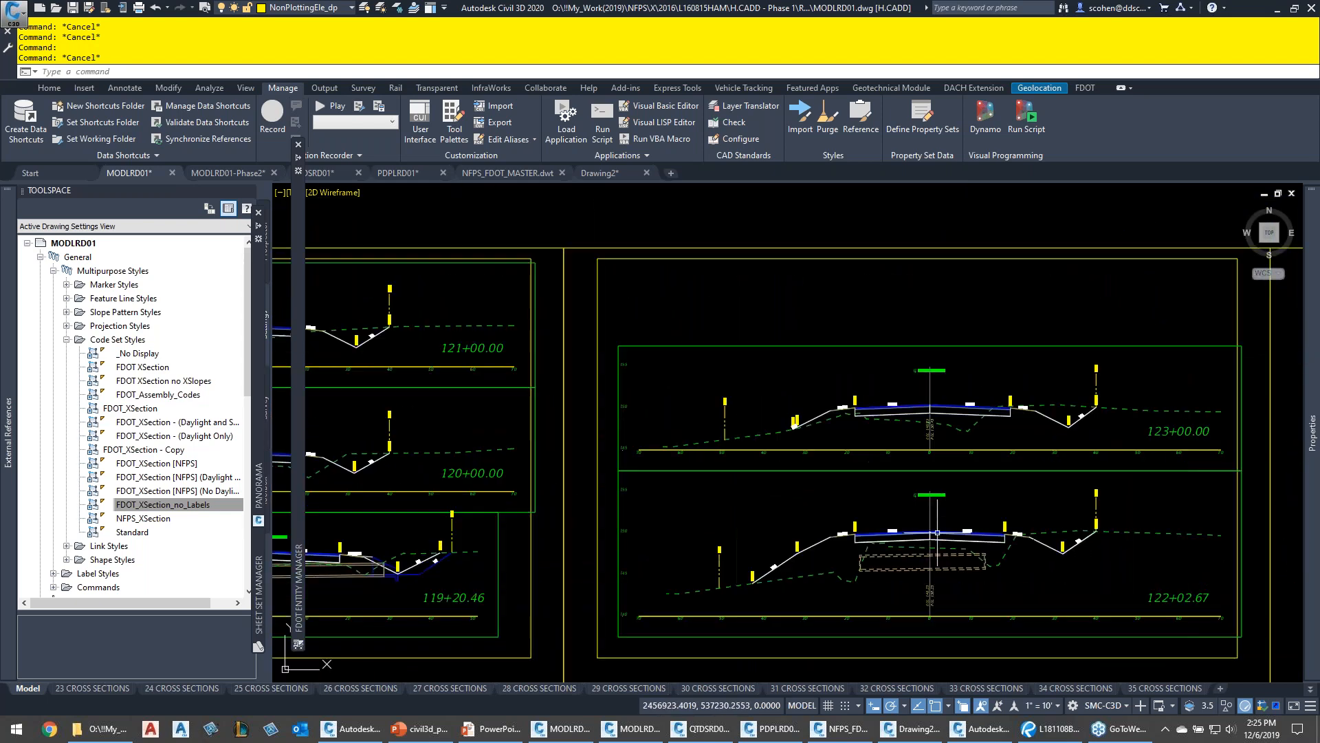
pyautogui.scroll(3, 846, 571)
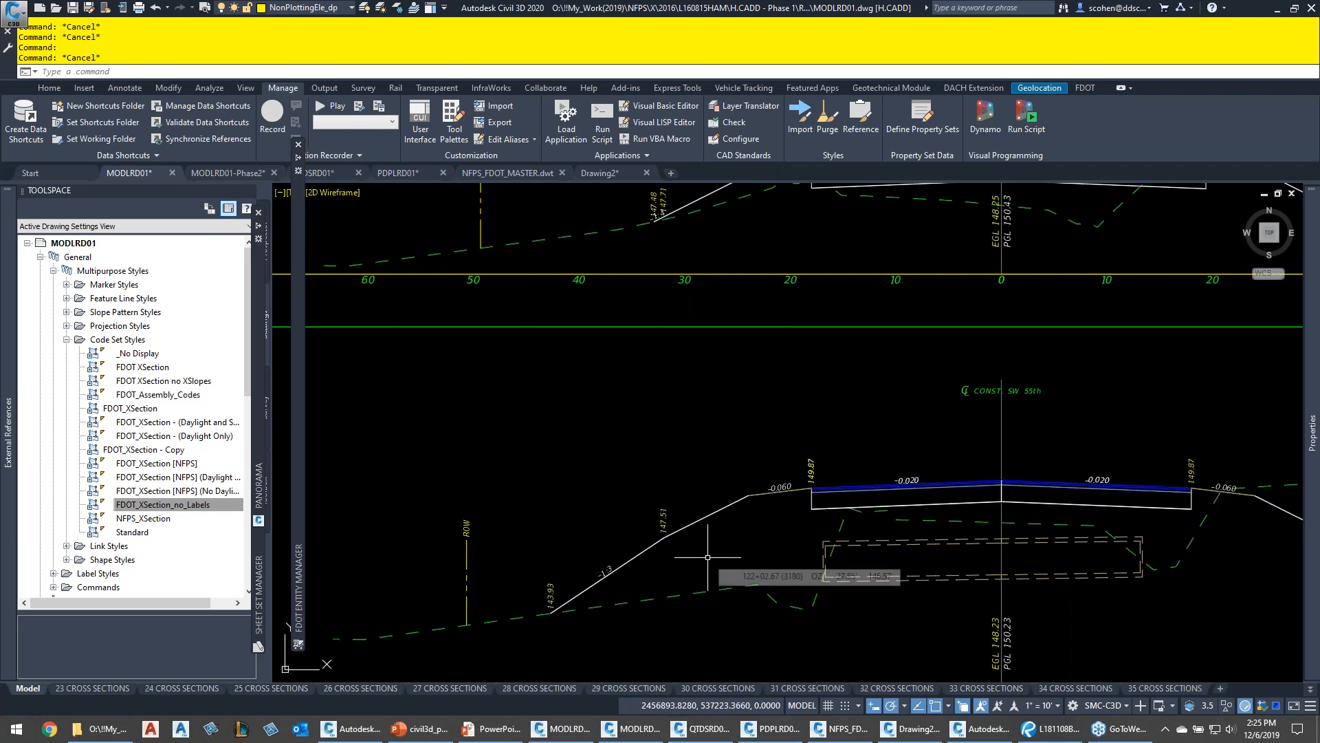
pyautogui.moveTo(709, 559)
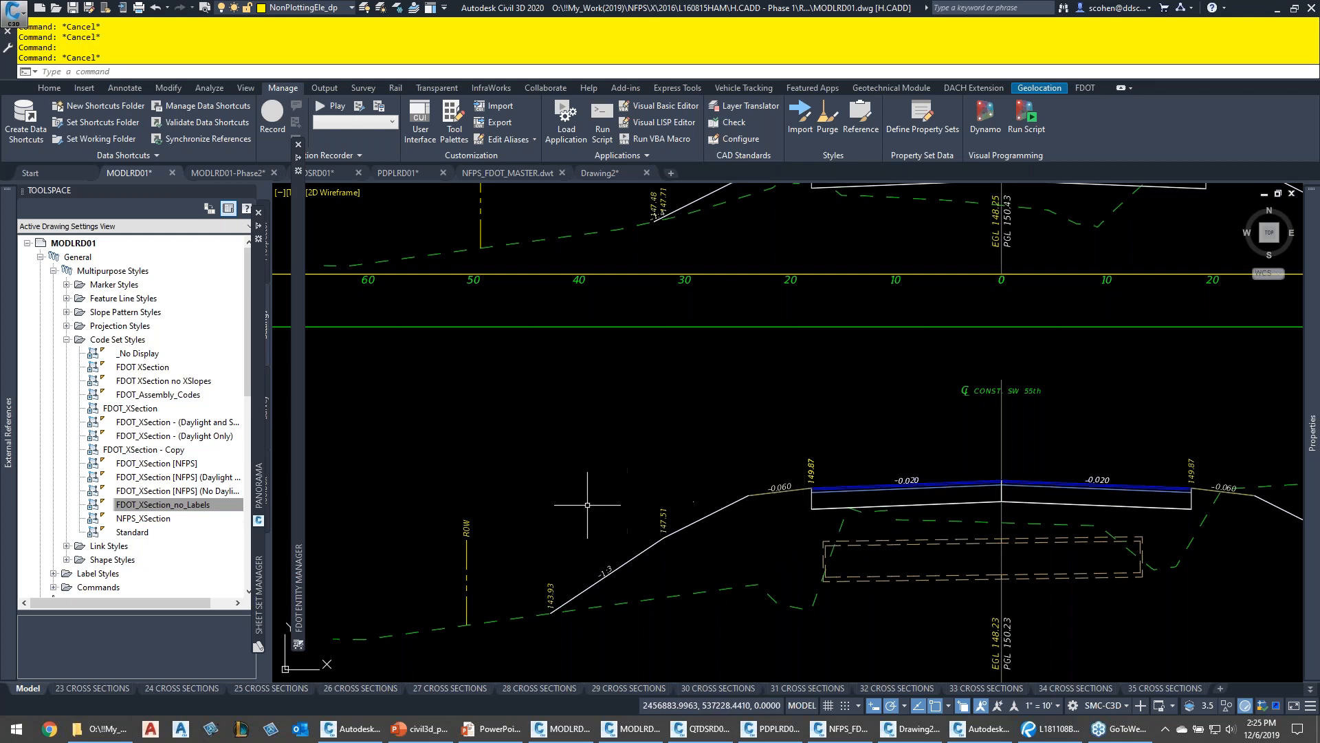
# Inspect the Daylight, Daylight_Cut and Daylight_Fill link codes in the FDOT_XSection [NFPS] (No Daylight Link) code set style
pyautogui.doubleClick(200, 492)
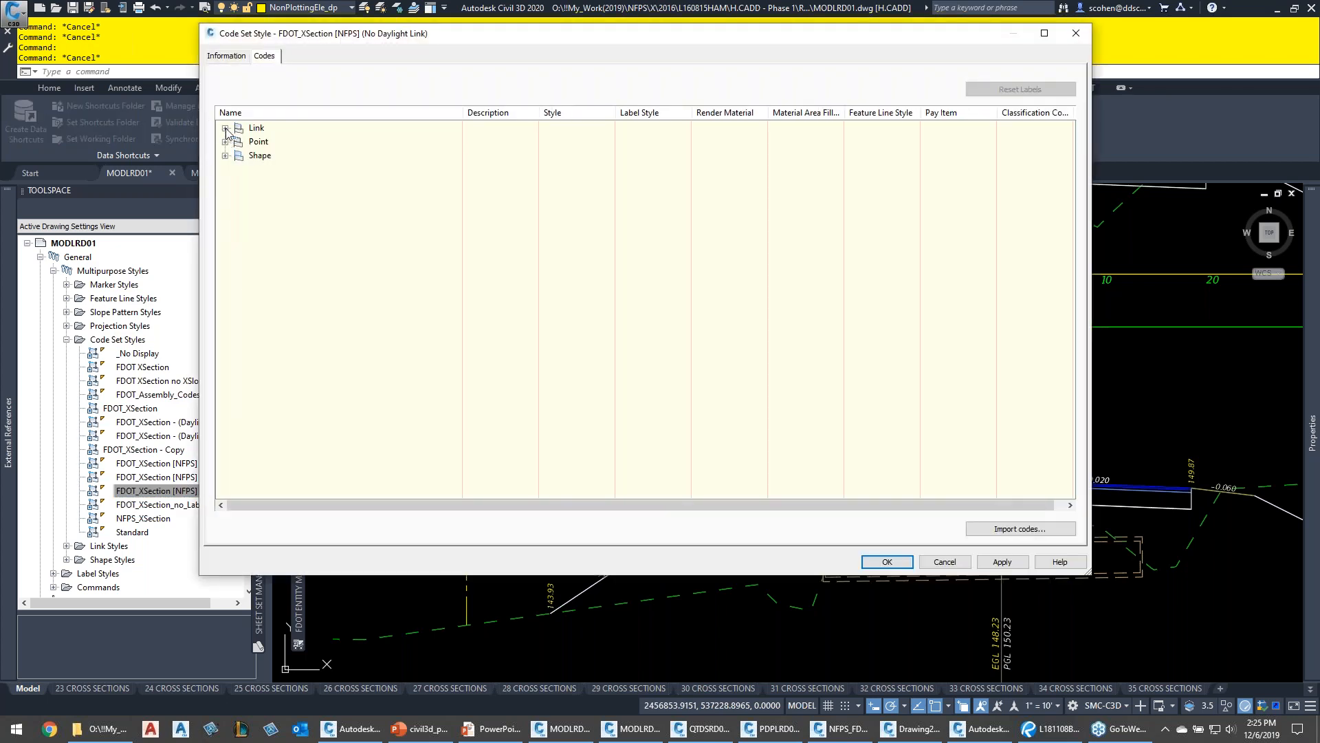
pyautogui.click(226, 129)
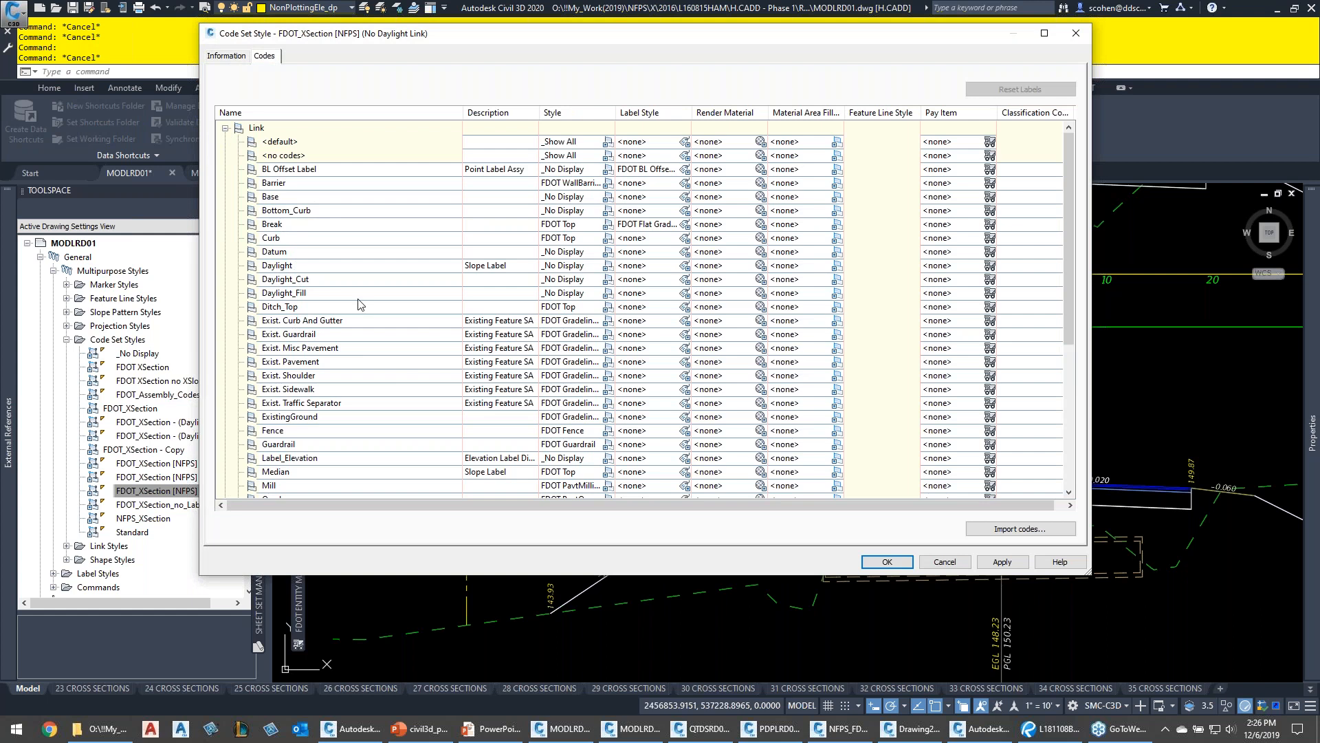
pyautogui.click(282, 256)
pyautogui.click(285, 268)
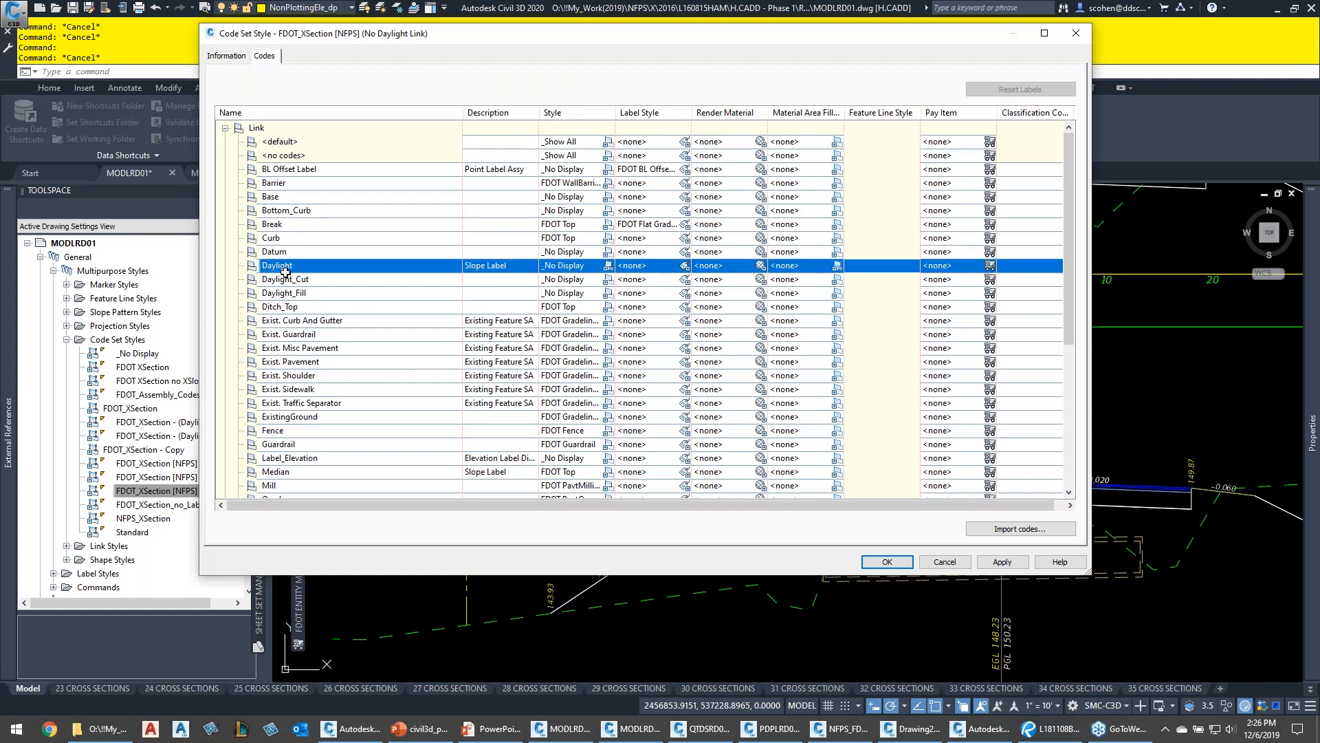
pyautogui.keyDown('shift'); pyautogui.click(286, 294); pyautogui.keyUp('shift')
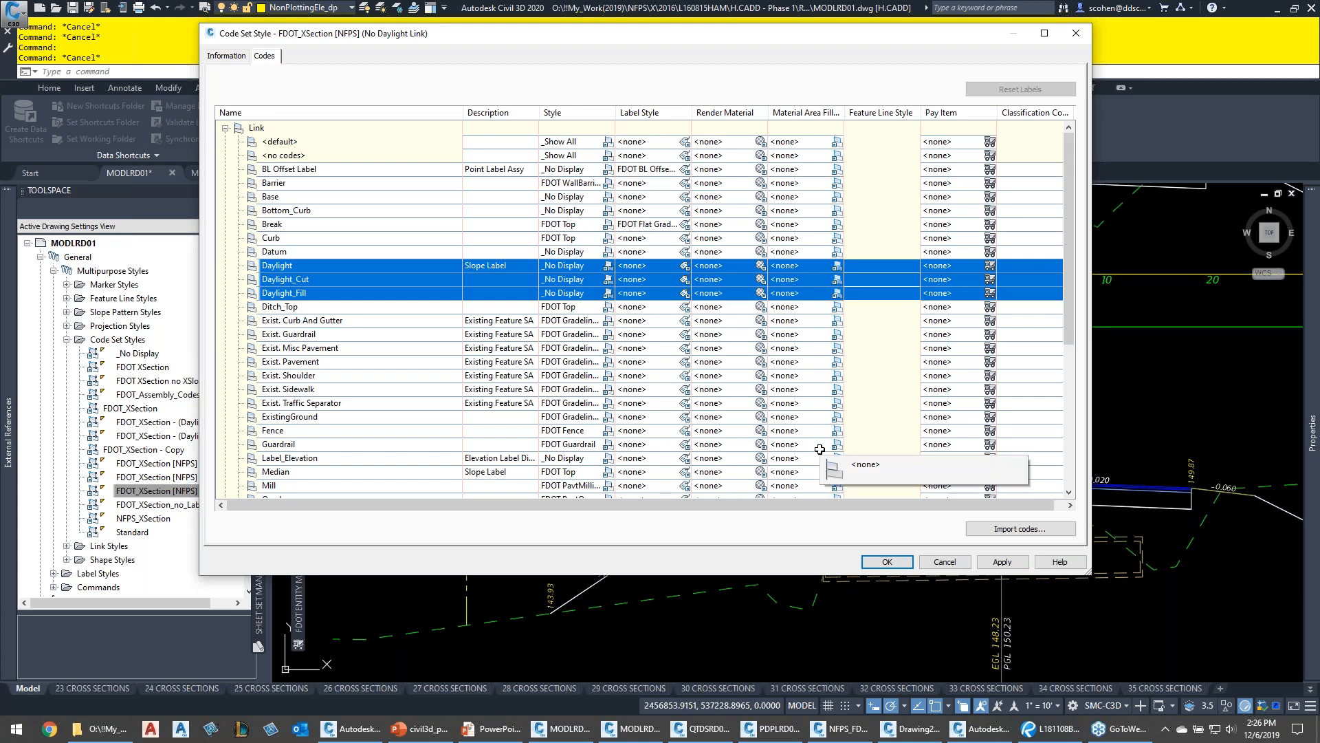
pyautogui.click(851, 423)
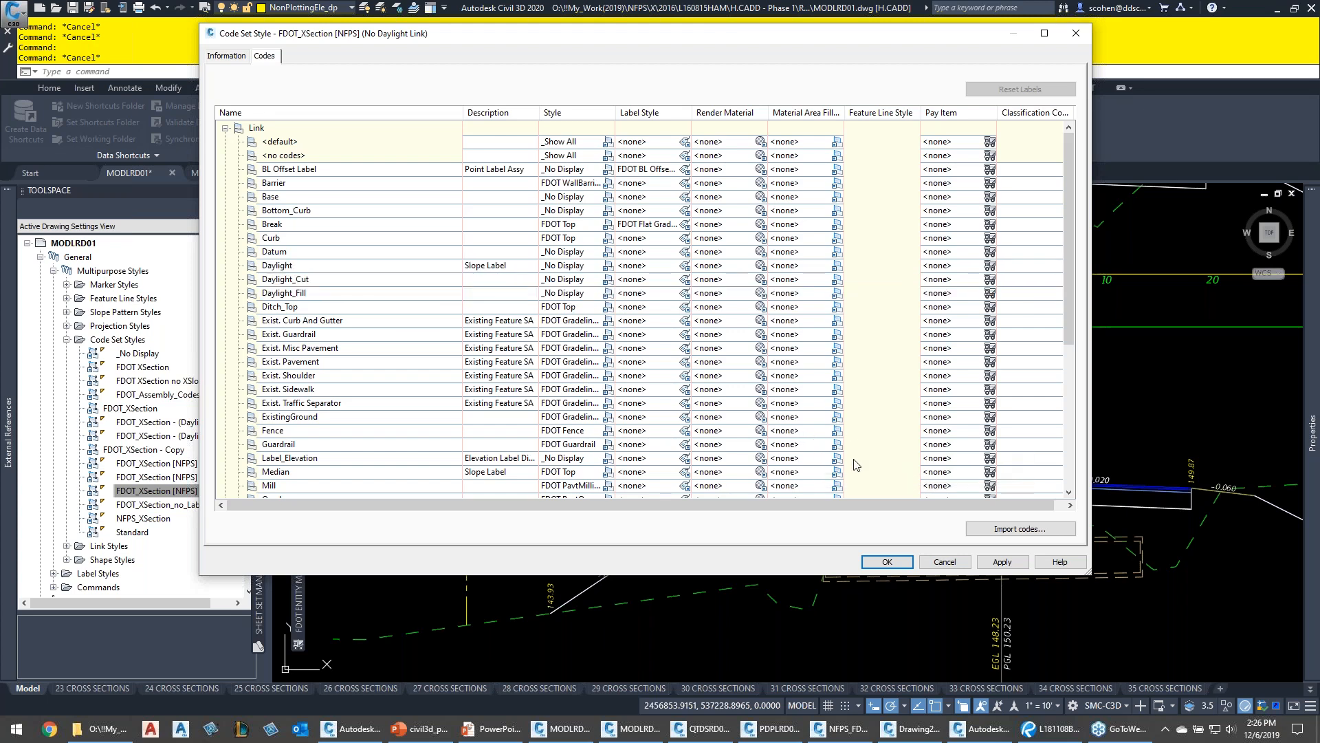
pyautogui.click(945, 562)
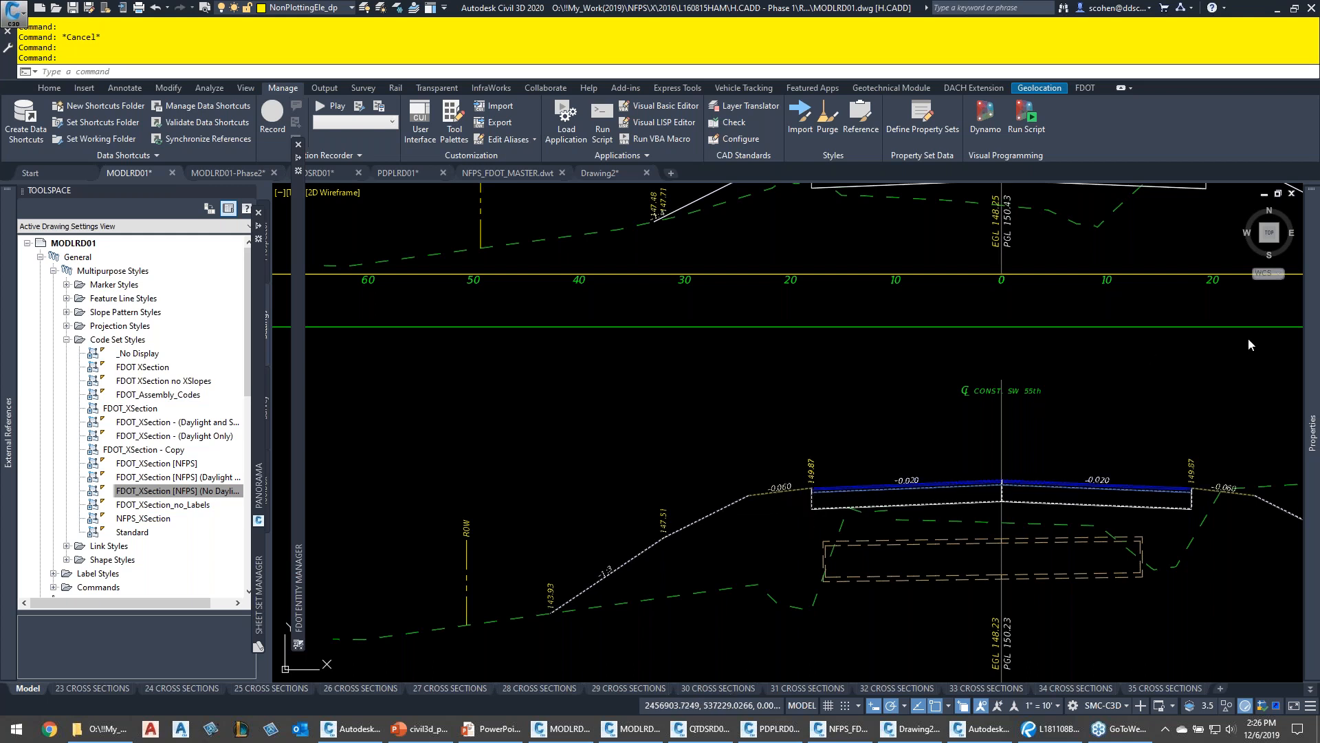
# Set the 122+02.67 corridor section's style to FDOT_XSection [NFPS] (No Daylight Link) and regenerate the drawing
pyautogui.doubleClick(812, 497)
pyautogui.click(1211, 238)
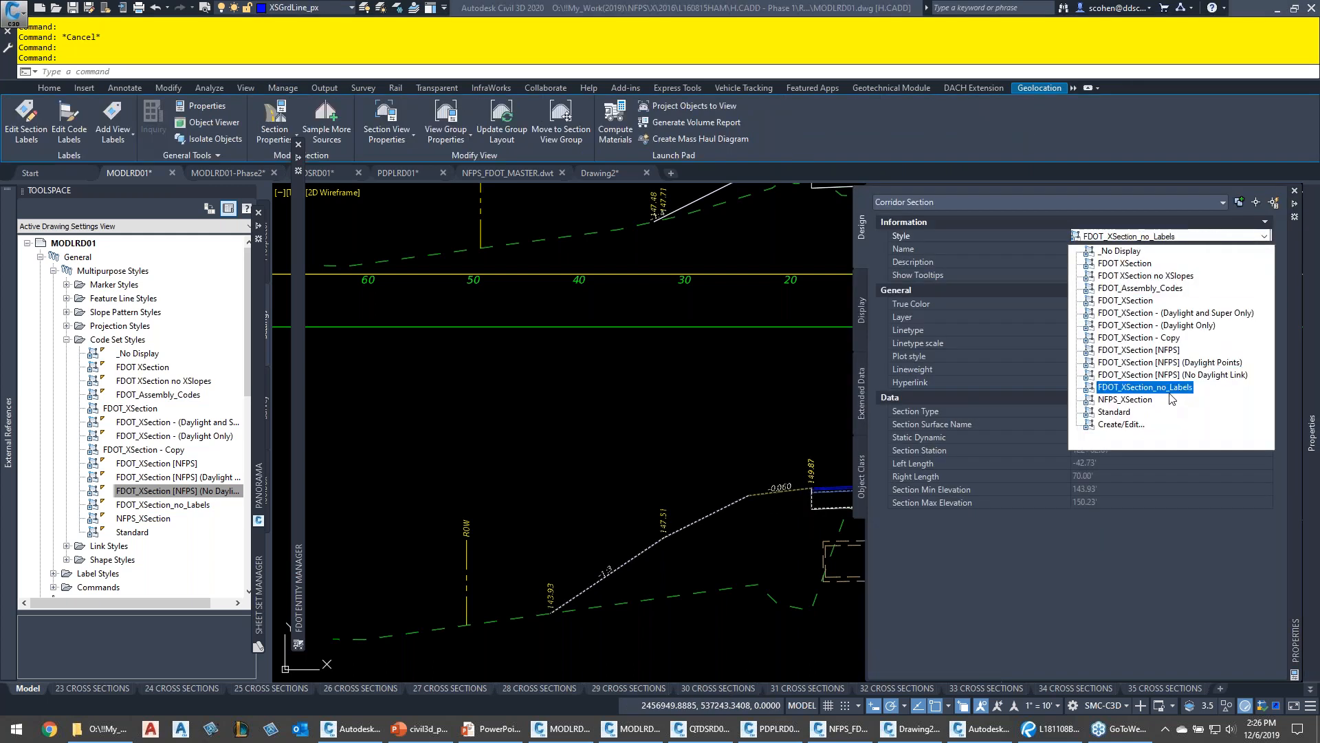
pyautogui.click(1182, 375)
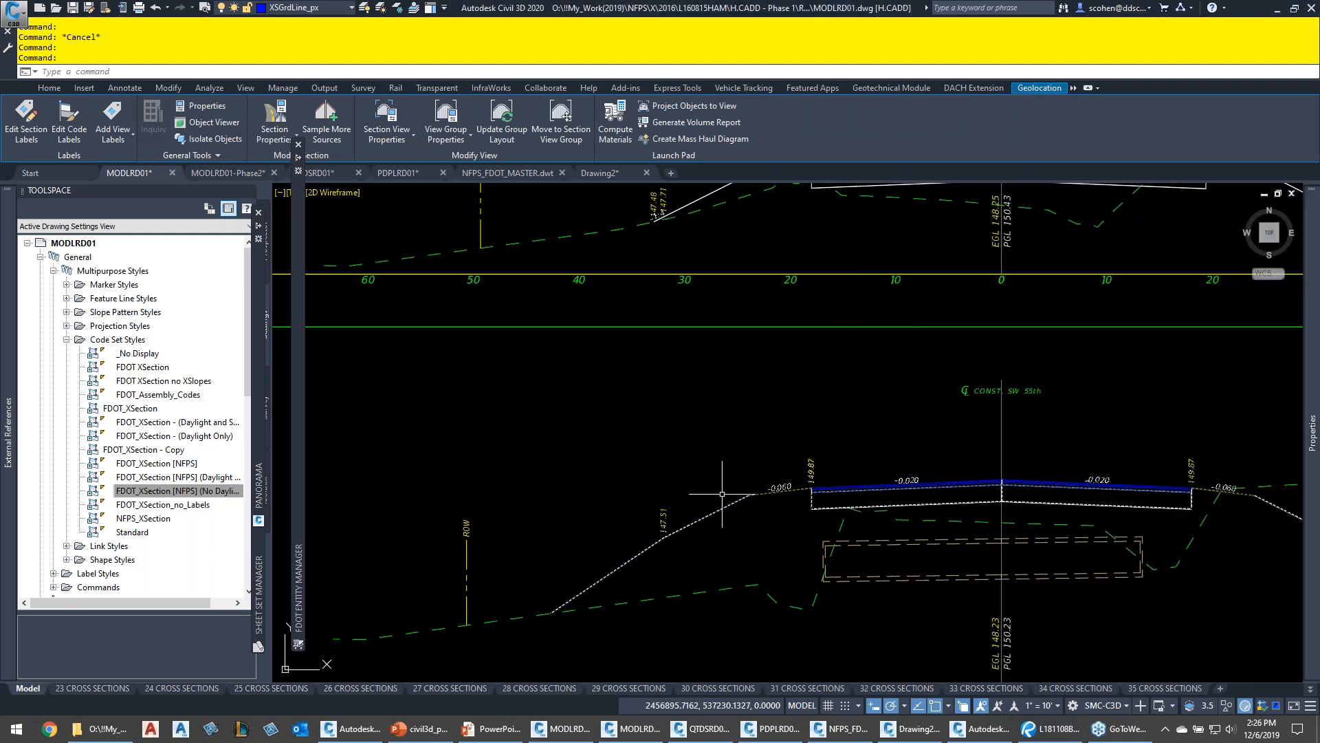
pyautogui.press('Escape')
pyautogui.press('Escape')
pyautogui.press('Escape')
pyautogui.press('Escape')
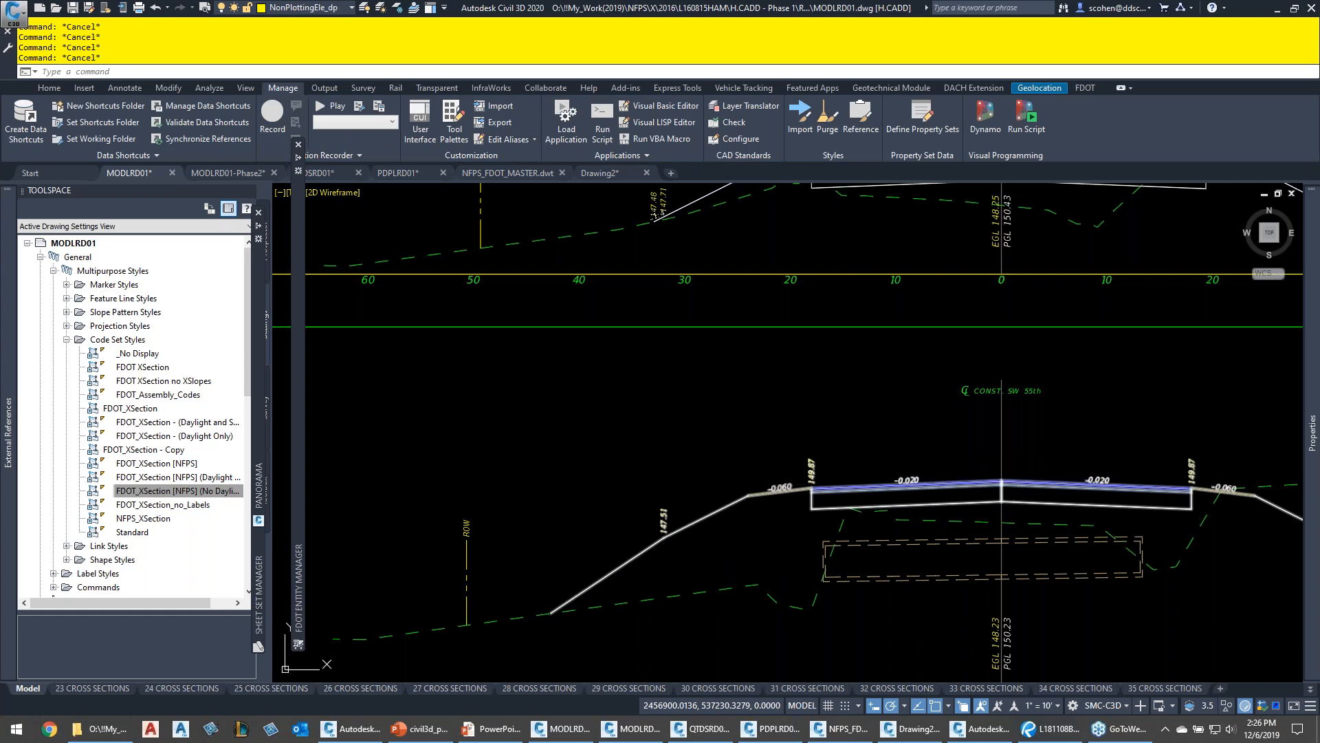
pyautogui.write('re')
pyautogui.press('Return')
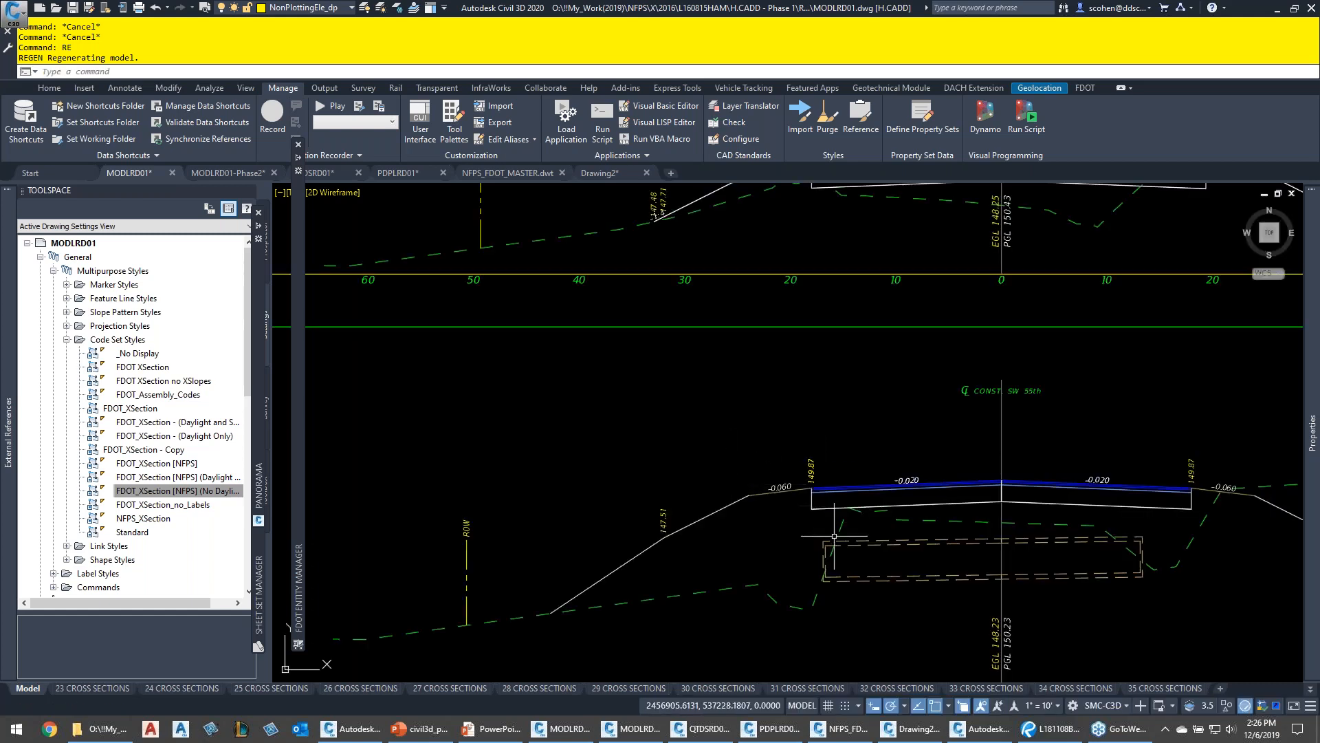
# Try the Daylight Only and Daylight and Super Only FDOT_XSection styles on the 122+02.67 corridor section, and restore FDOT_XSection [NFPS] (No Daylight Link)
pyautogui.click(846, 484)
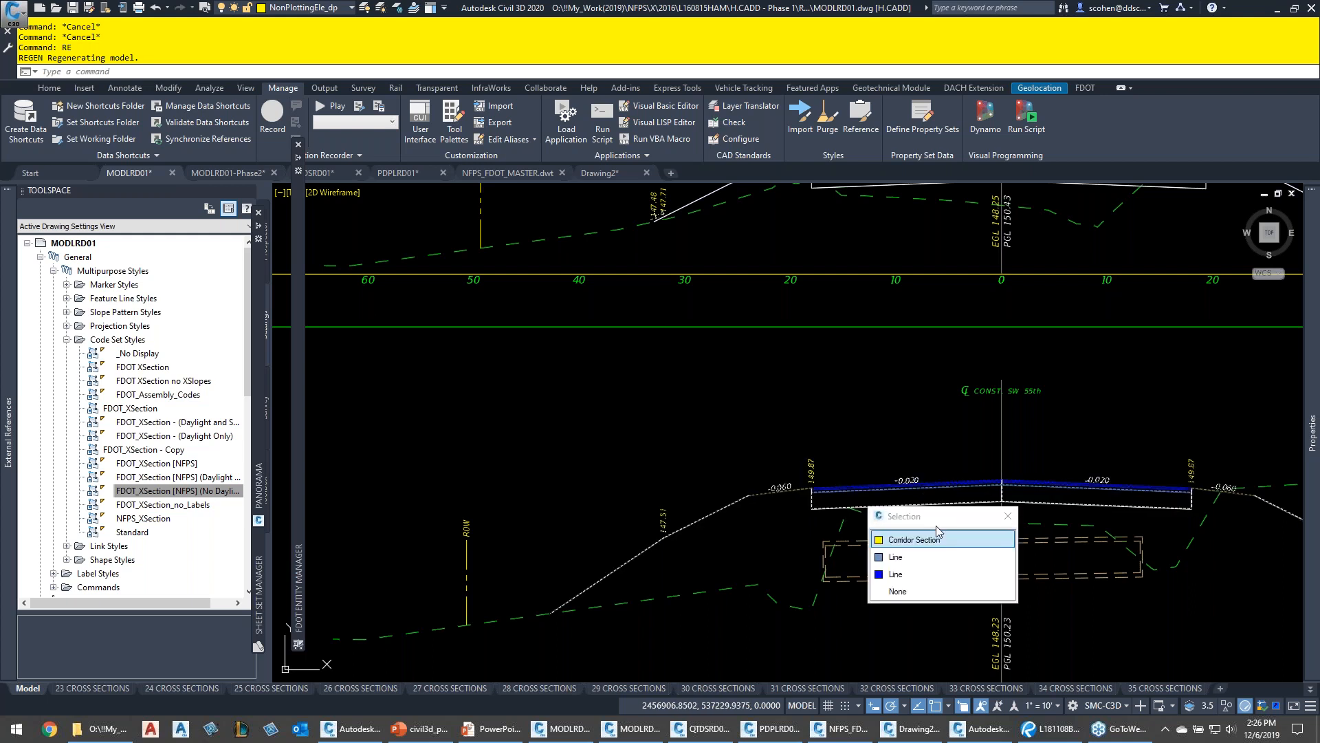
pyautogui.click(956, 525)
pyautogui.moveTo(1312, 433)
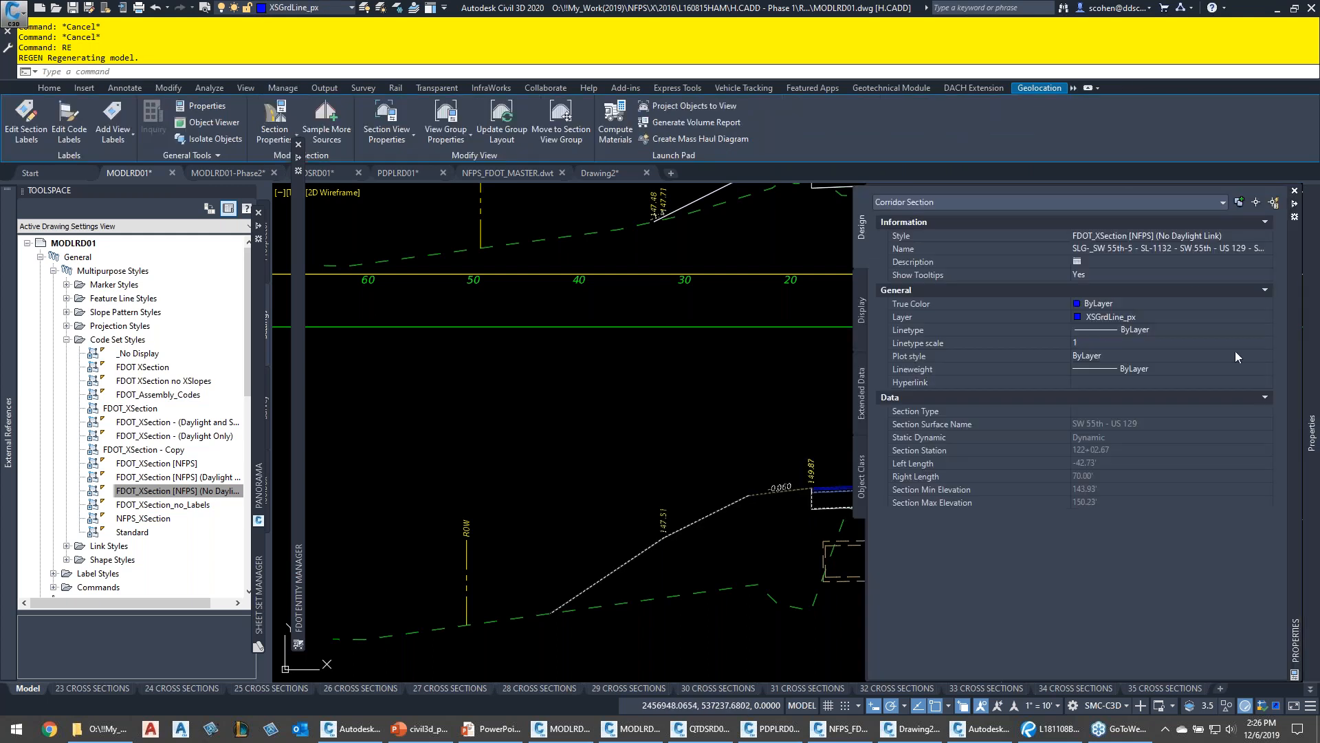
pyautogui.click(1179, 236)
pyautogui.click(1180, 236)
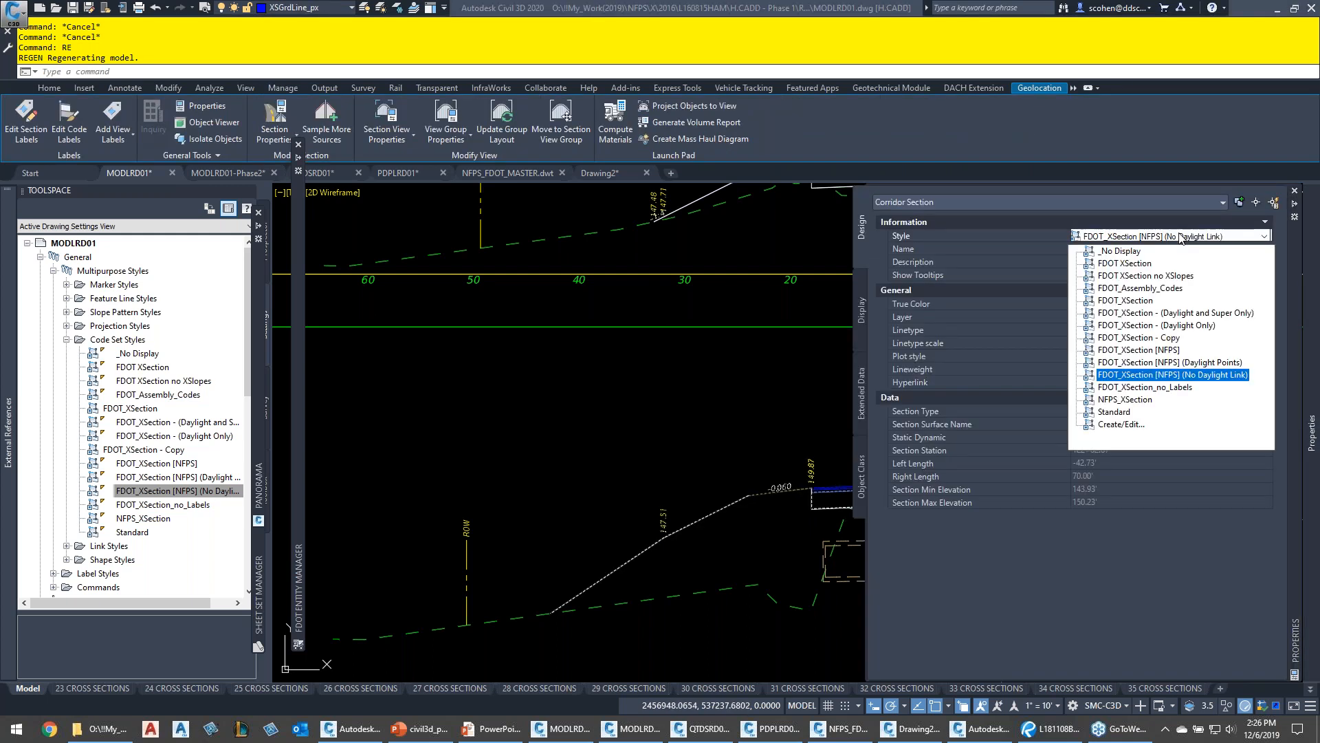
pyautogui.click(1184, 325)
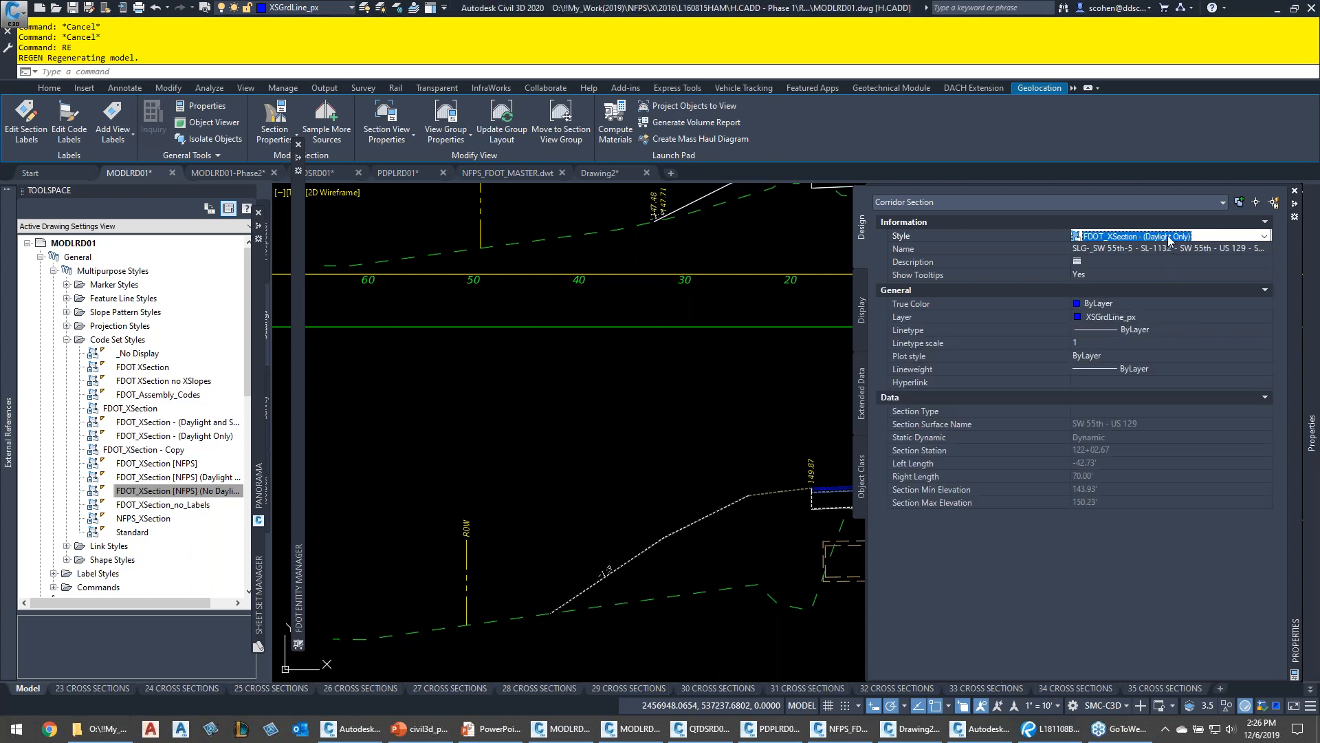
pyautogui.click(1168, 238)
pyautogui.click(1180, 313)
pyautogui.click(1169, 238)
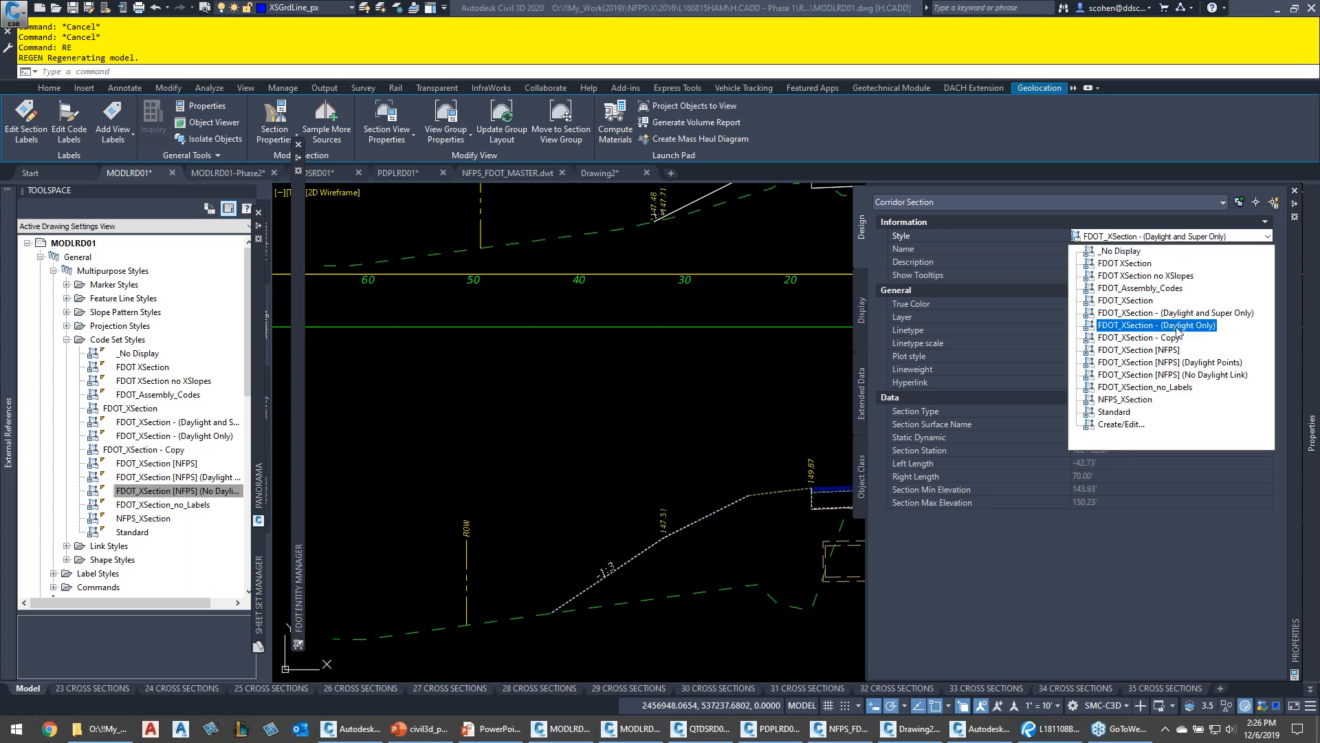
pyautogui.click(1178, 373)
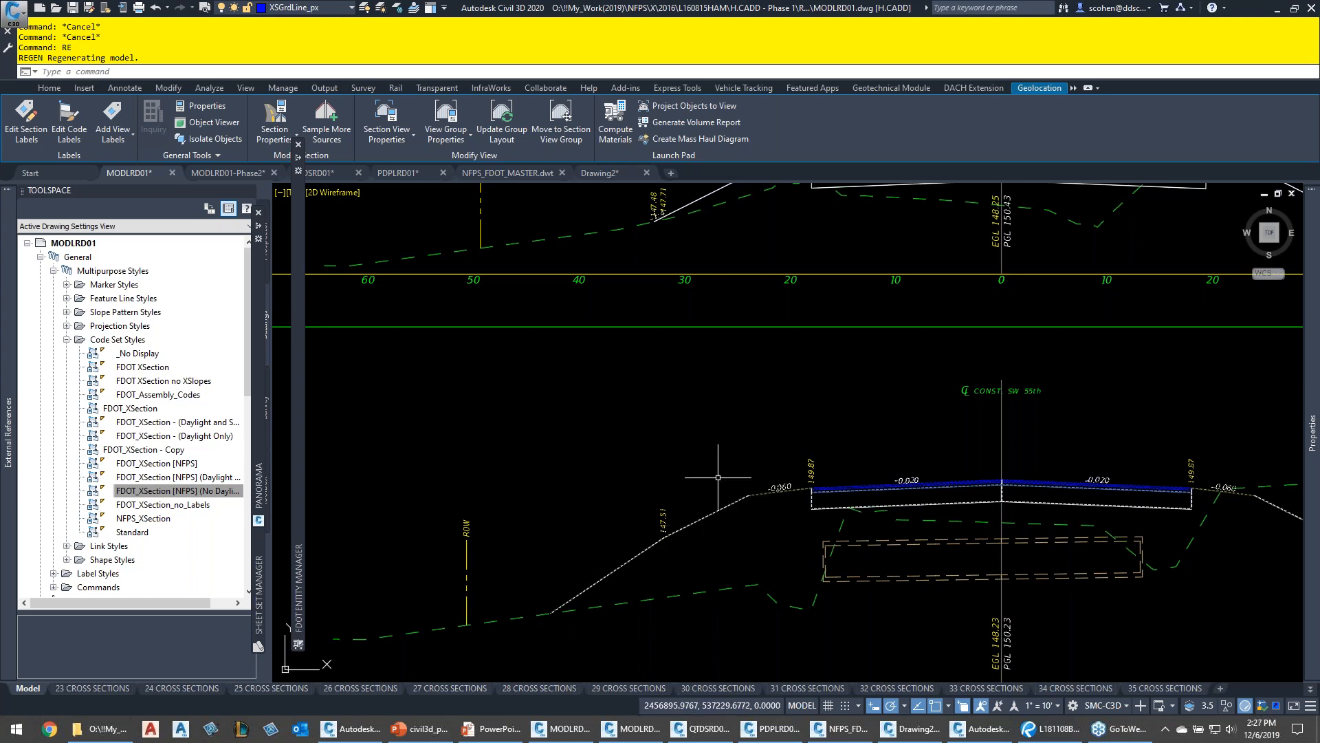
# Inspect the link codes in the 122+02.67 corridor section's properties, including Daylight, Daylight_Fill, Slope_Link, Daylight_Cut, Datum, SubBase and Foreslope
pyautogui.rightClick(647, 419)
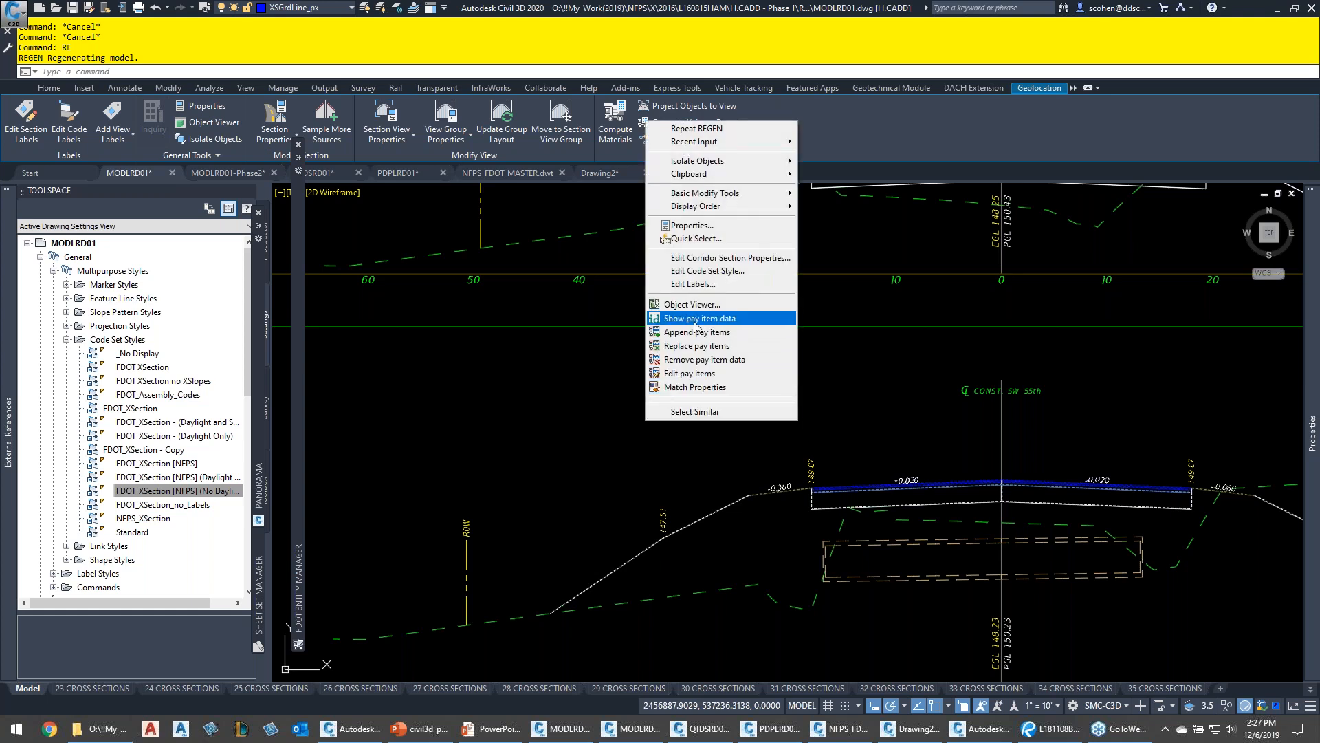
pyautogui.click(742, 260)
pyautogui.click(550, 227)
pyautogui.moveTo(594, 204); pyautogui.dragTo(473, 87)
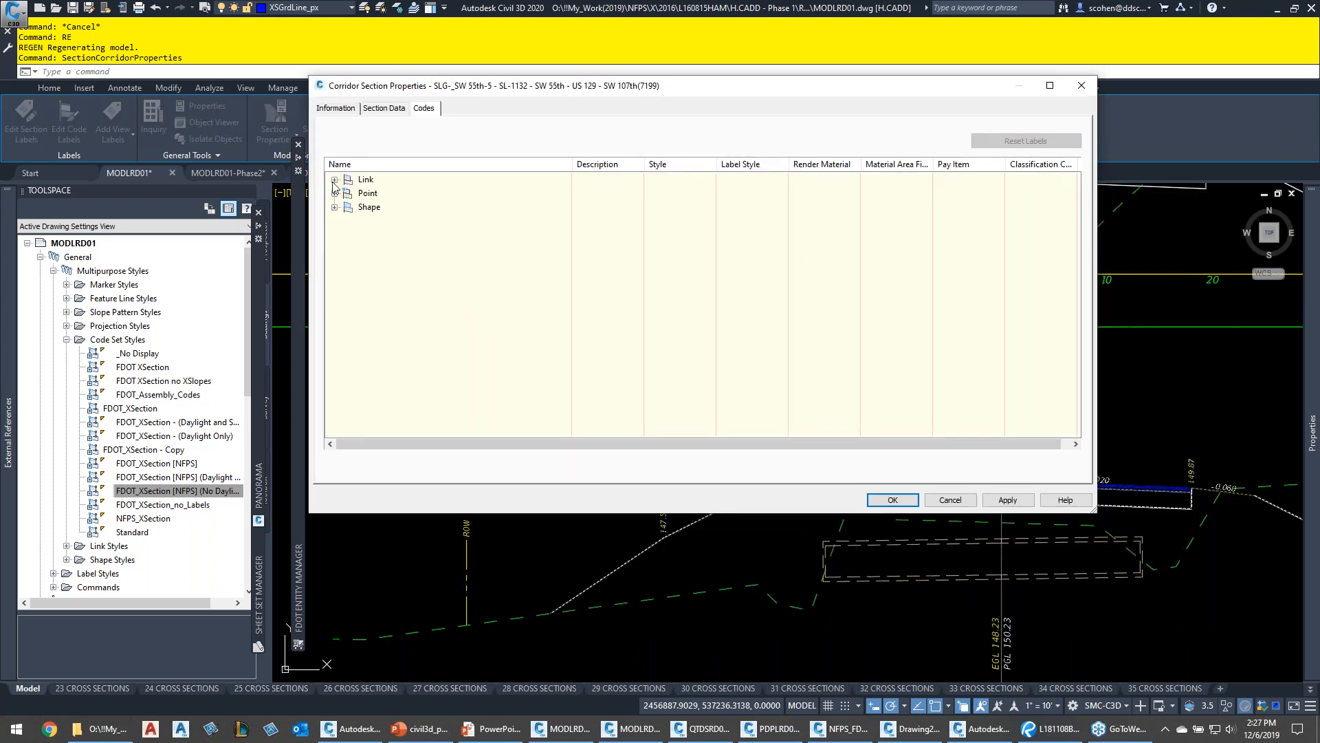
pyautogui.click(334, 180)
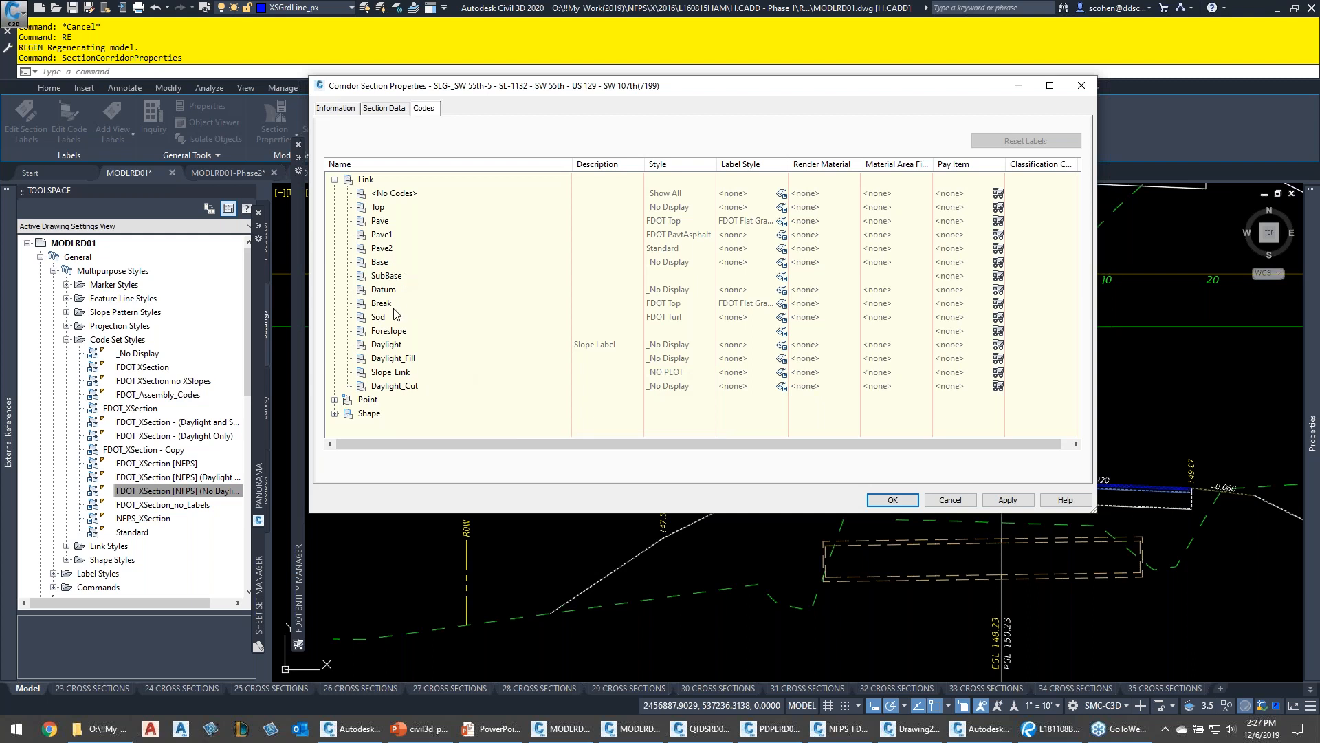
pyautogui.click(394, 350)
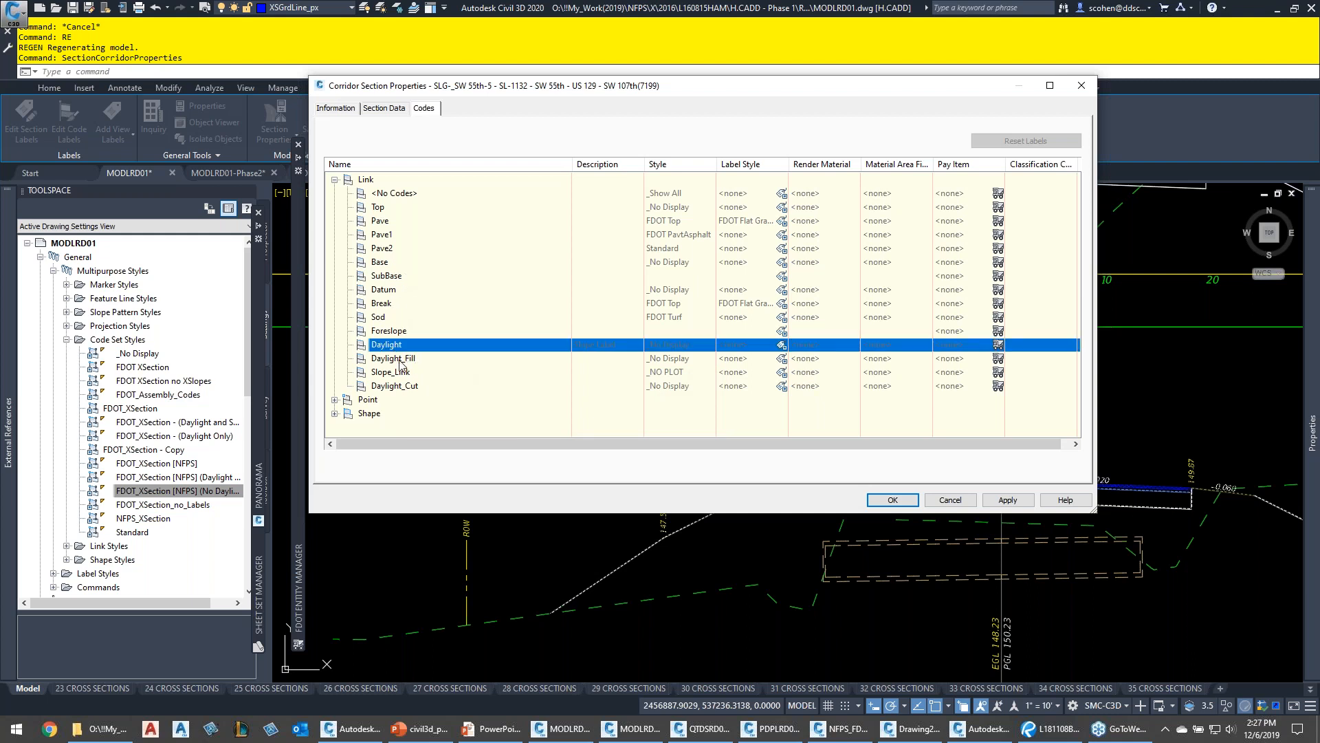
pyautogui.click(403, 359)
pyautogui.click(403, 374)
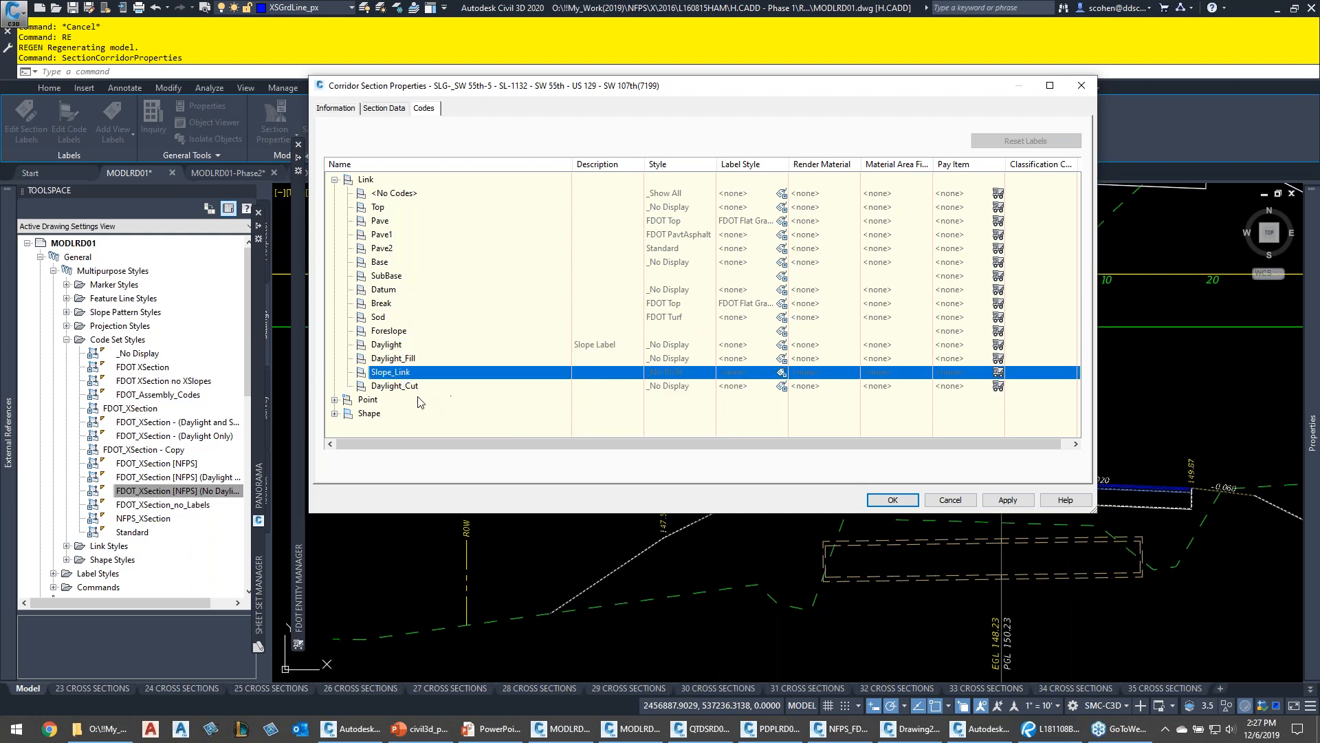
pyautogui.click(411, 388)
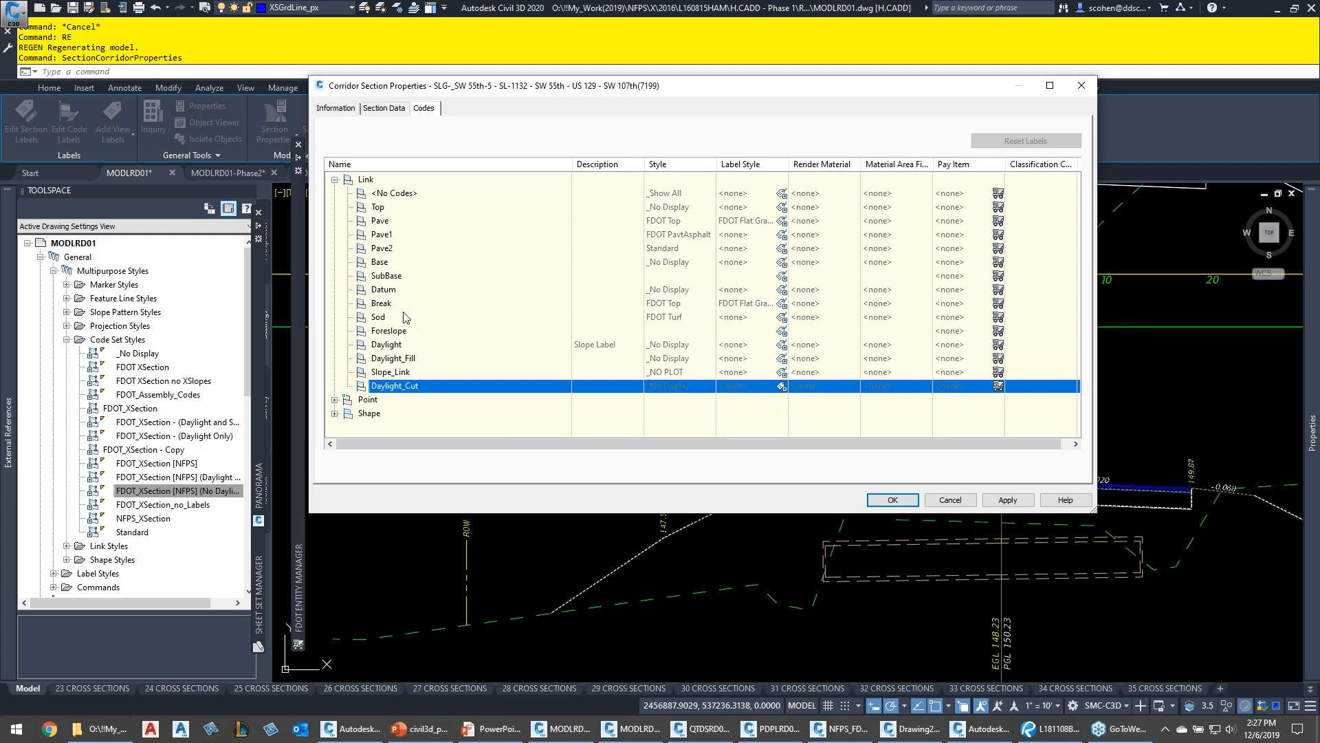
pyautogui.click(402, 291)
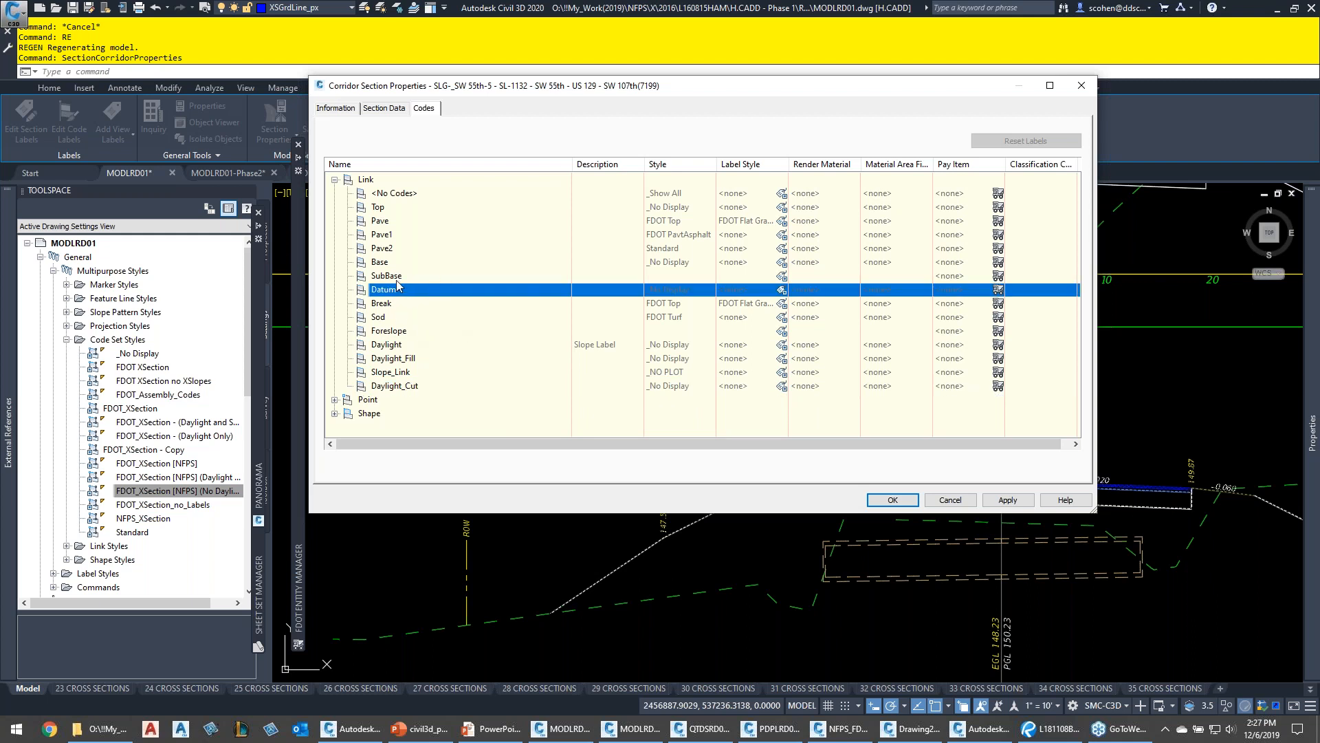
pyautogui.click(401, 277)
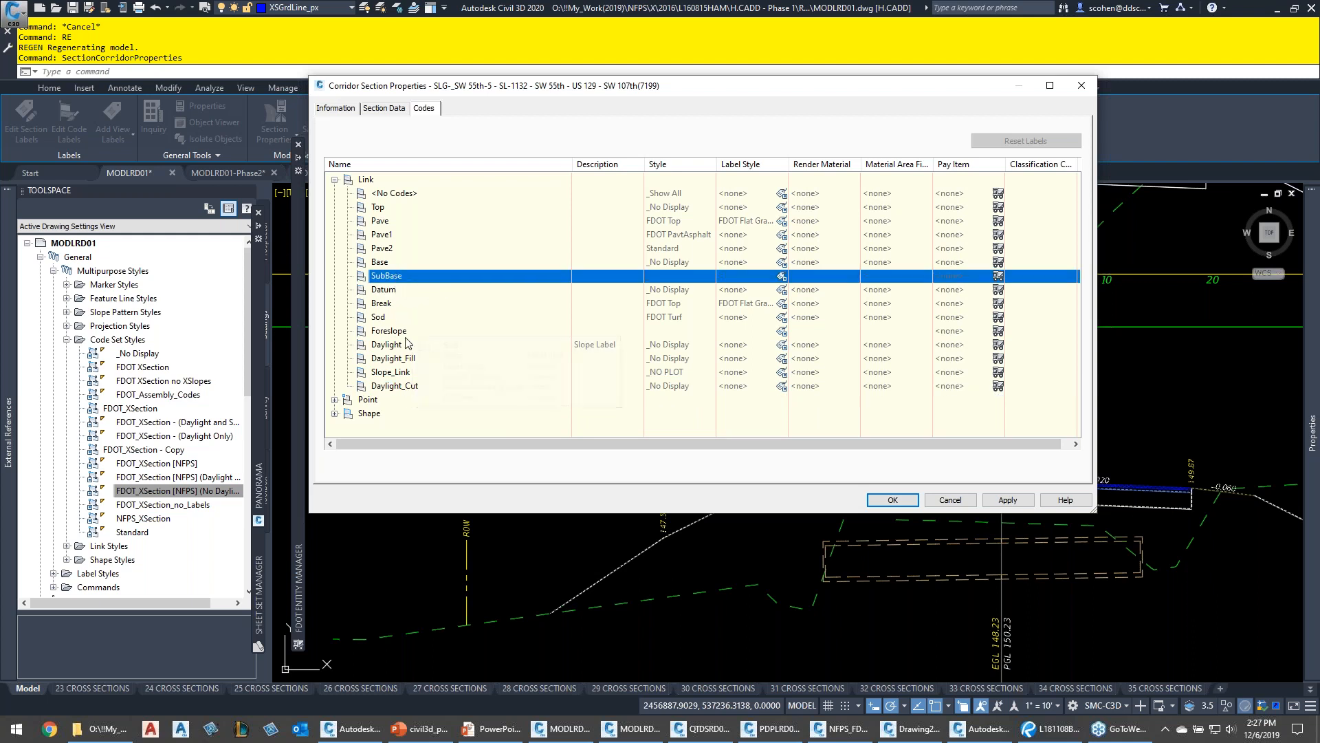
pyautogui.click(391, 334)
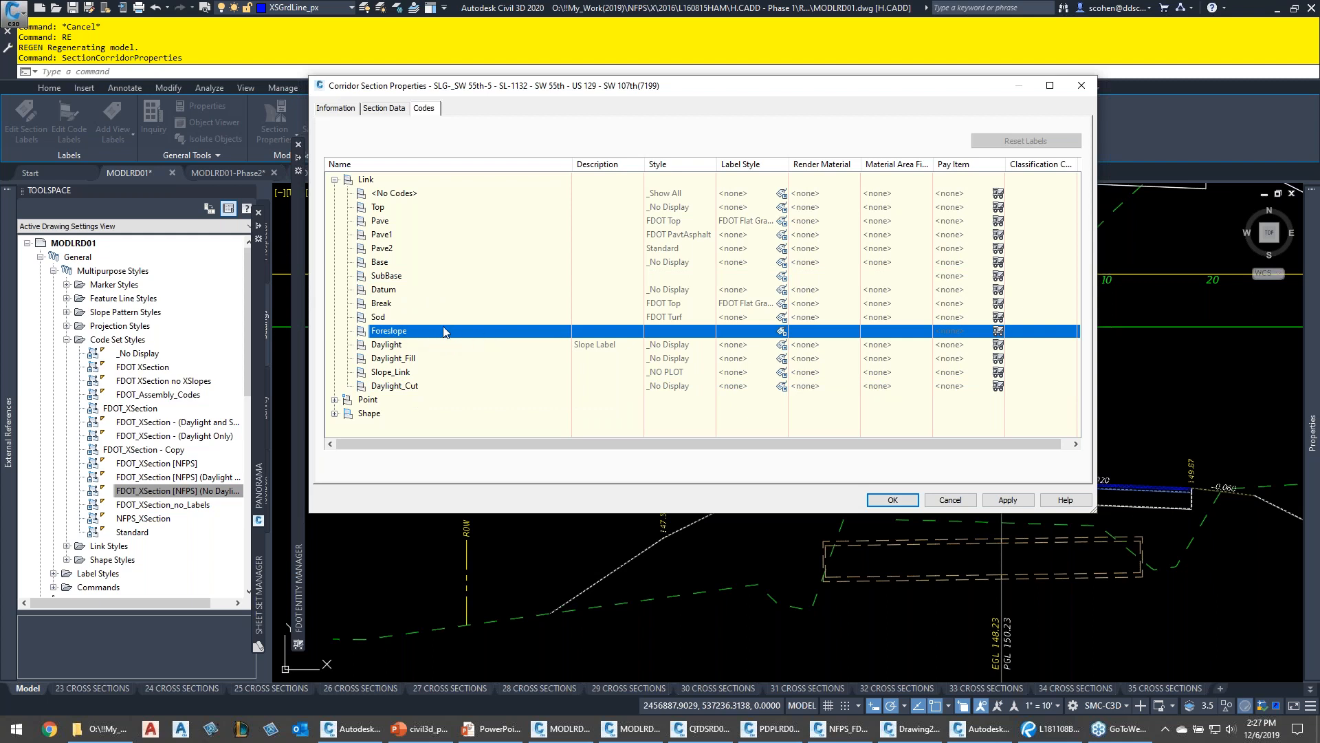
pyautogui.click(960, 495)
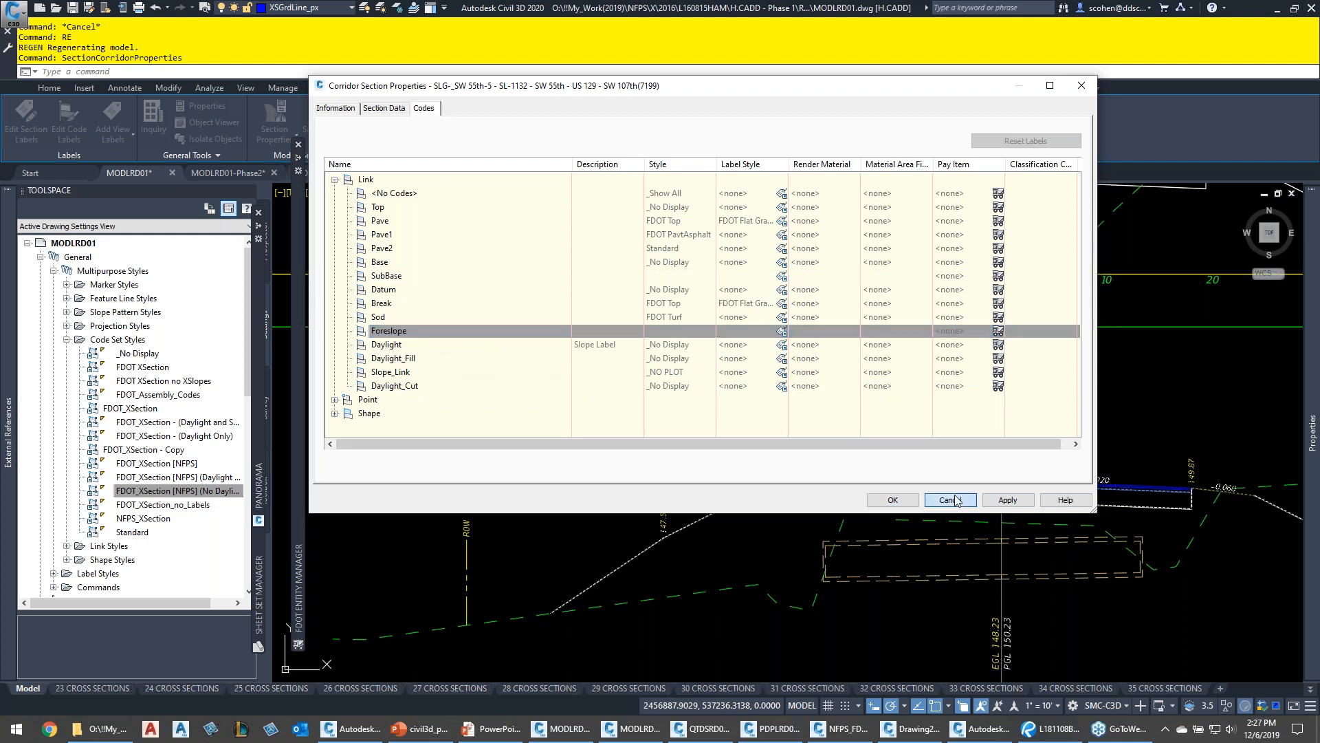
# Add a link code named Foreslope with the _No Display style to the FDOT_XSection [NFPS] (No Daylight Link) code set style
pyautogui.doubleClick(179, 490)
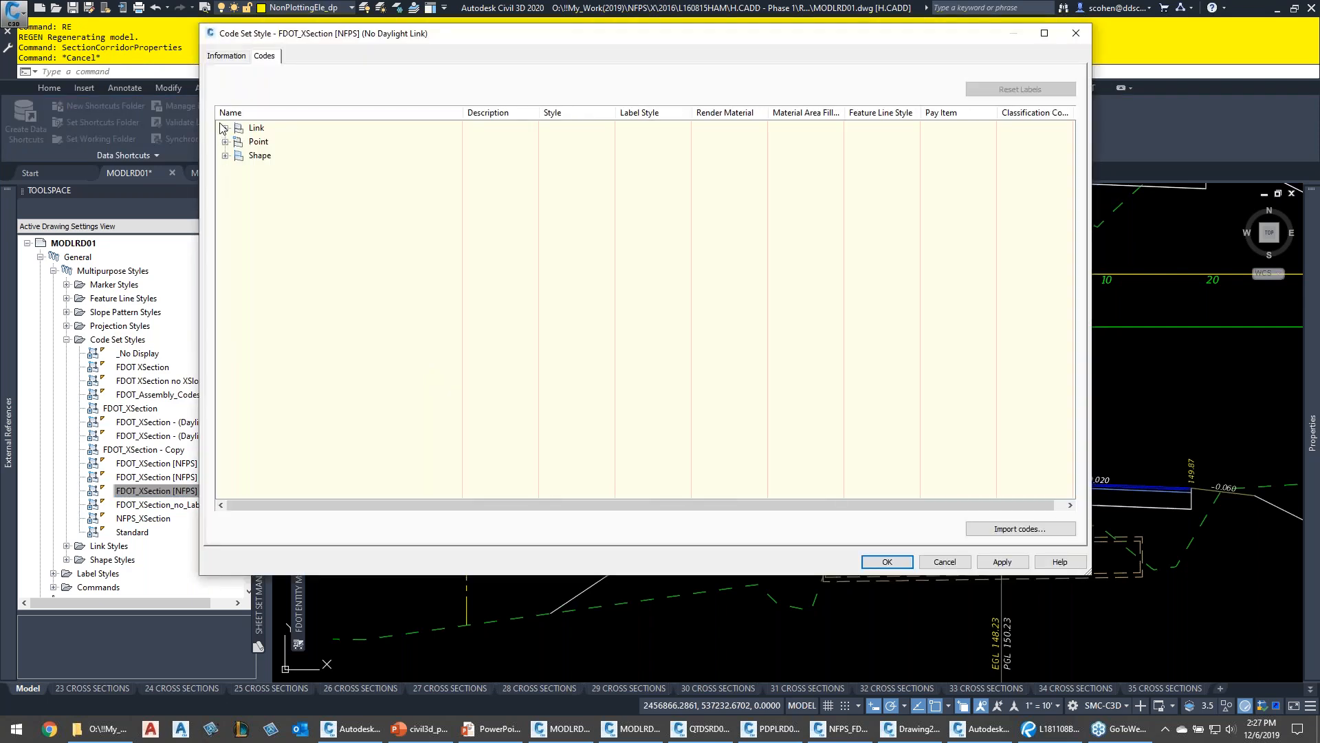
pyautogui.click(225, 128)
pyautogui.rightClick(274, 130)
pyautogui.click(326, 141)
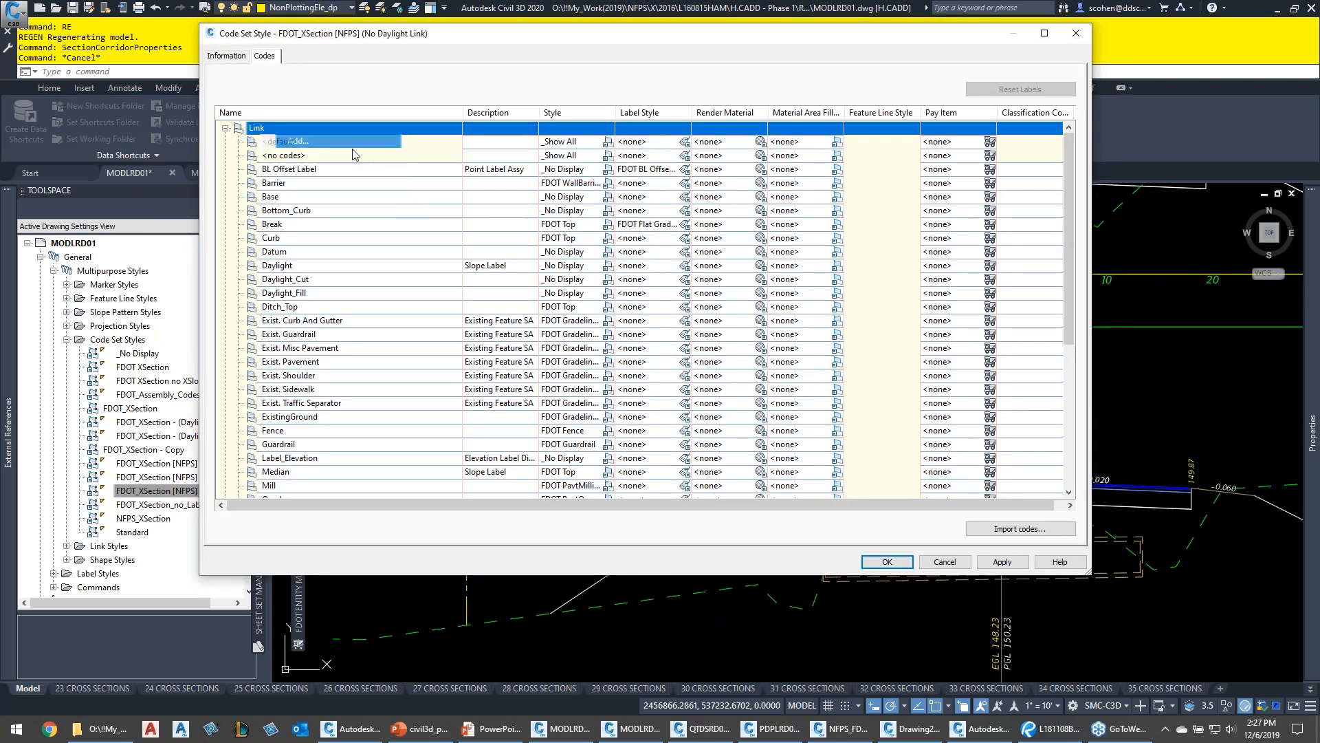
pyautogui.click(605, 382)
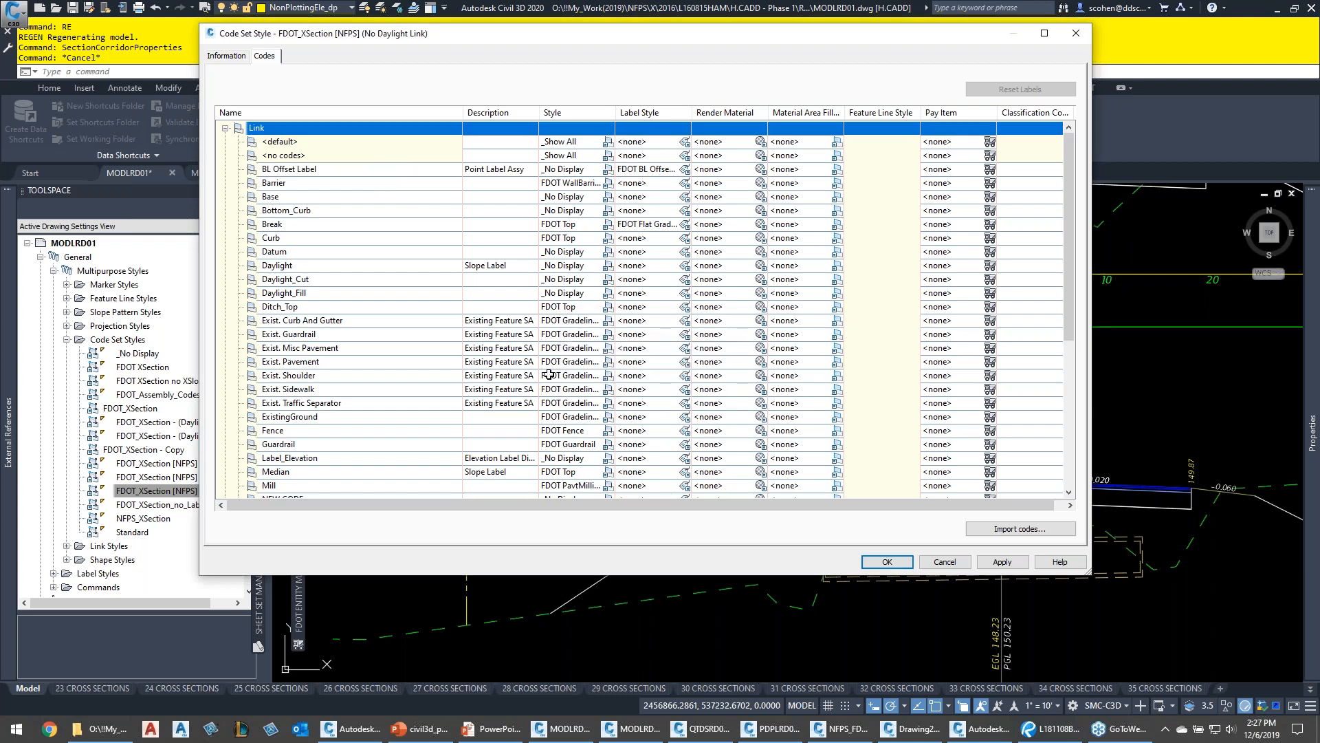
pyautogui.scroll(-1, 385, 447)
pyautogui.click(311, 471)
pyautogui.click(313, 472)
pyautogui.write('Foreslope')
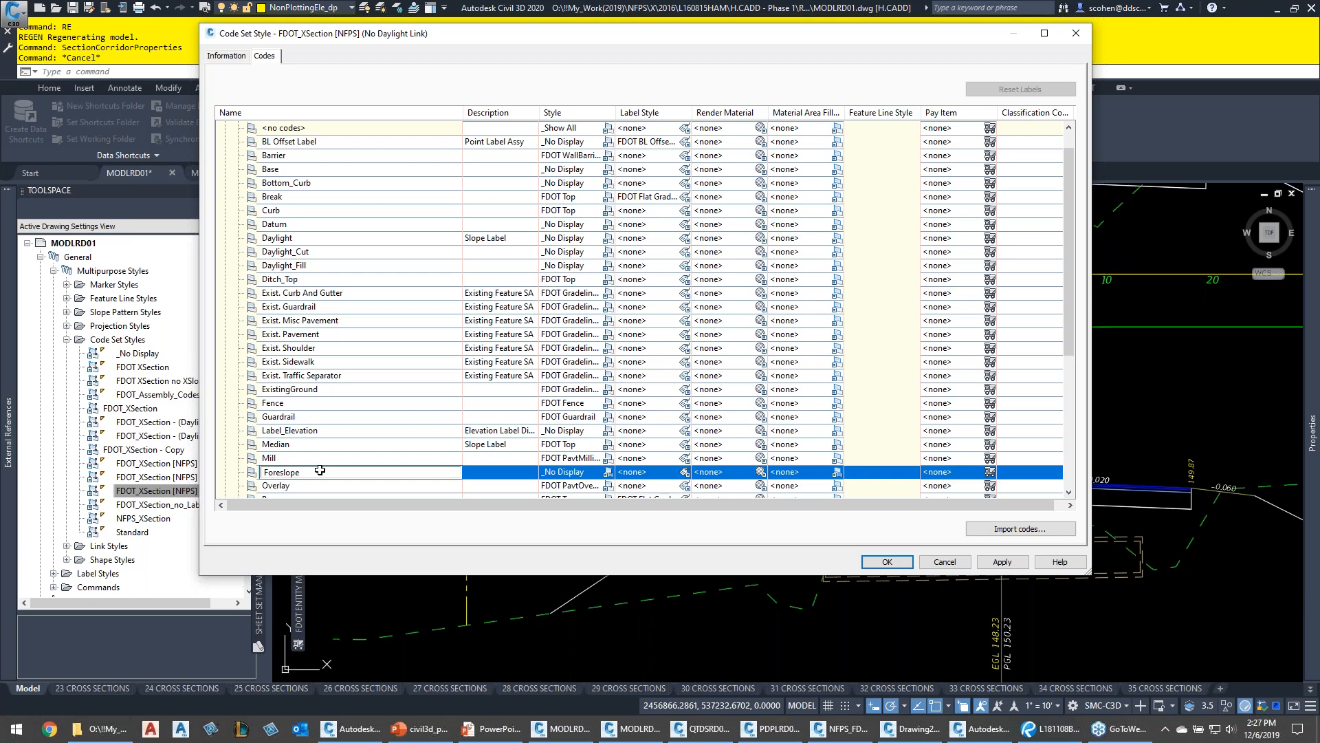
pyautogui.press('Return')
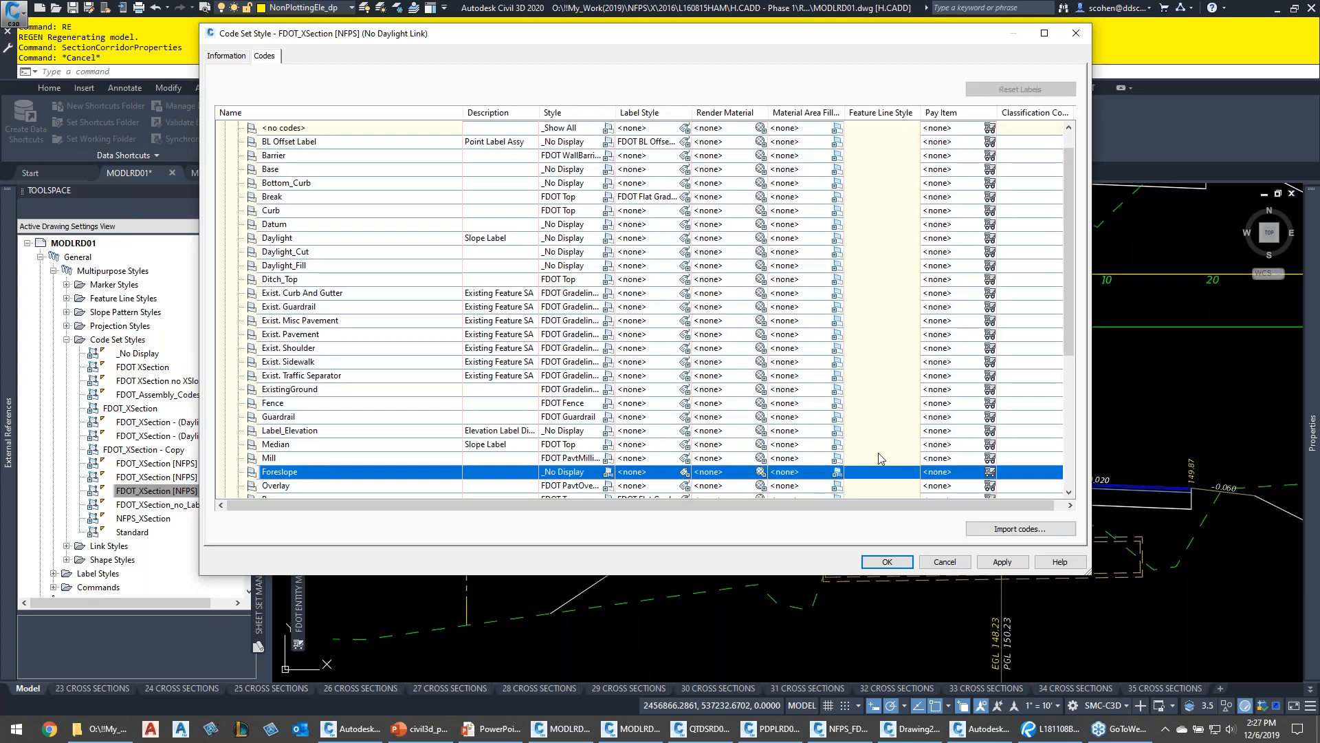
pyautogui.click(887, 561)
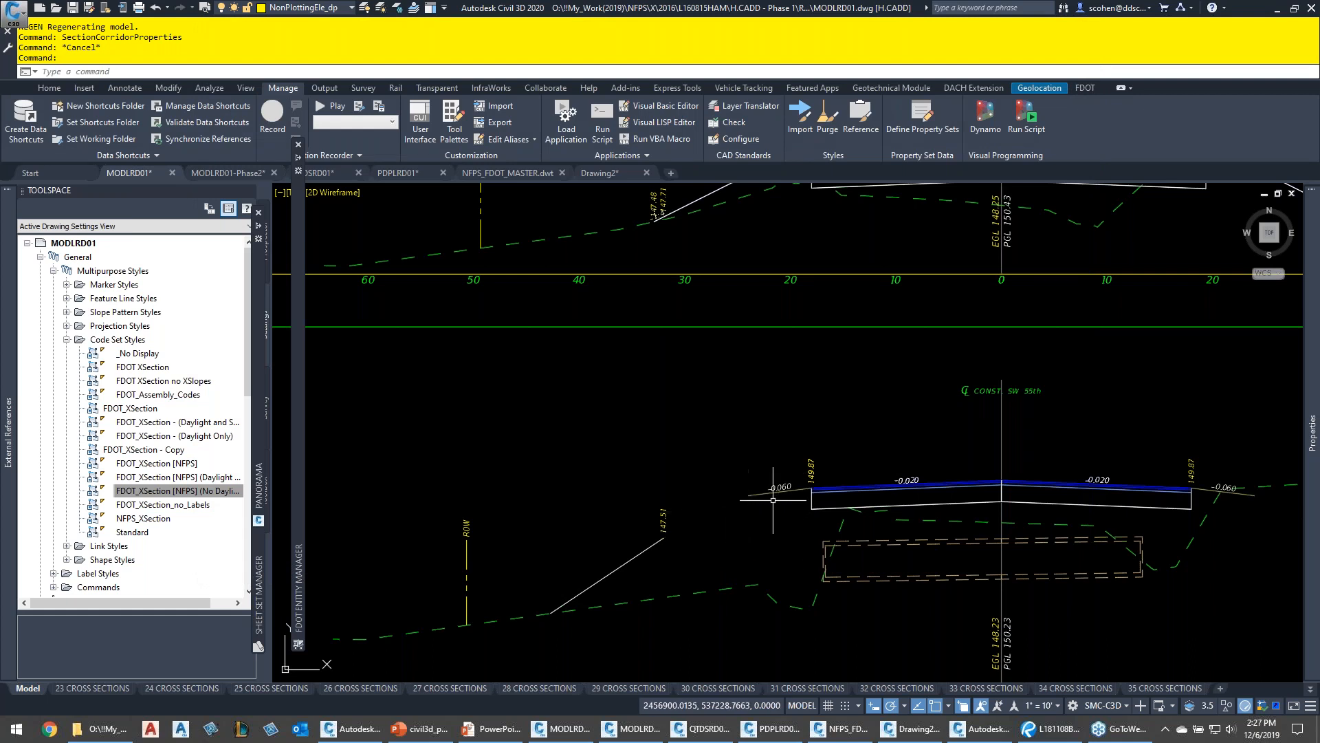
pyautogui.press('Escape')
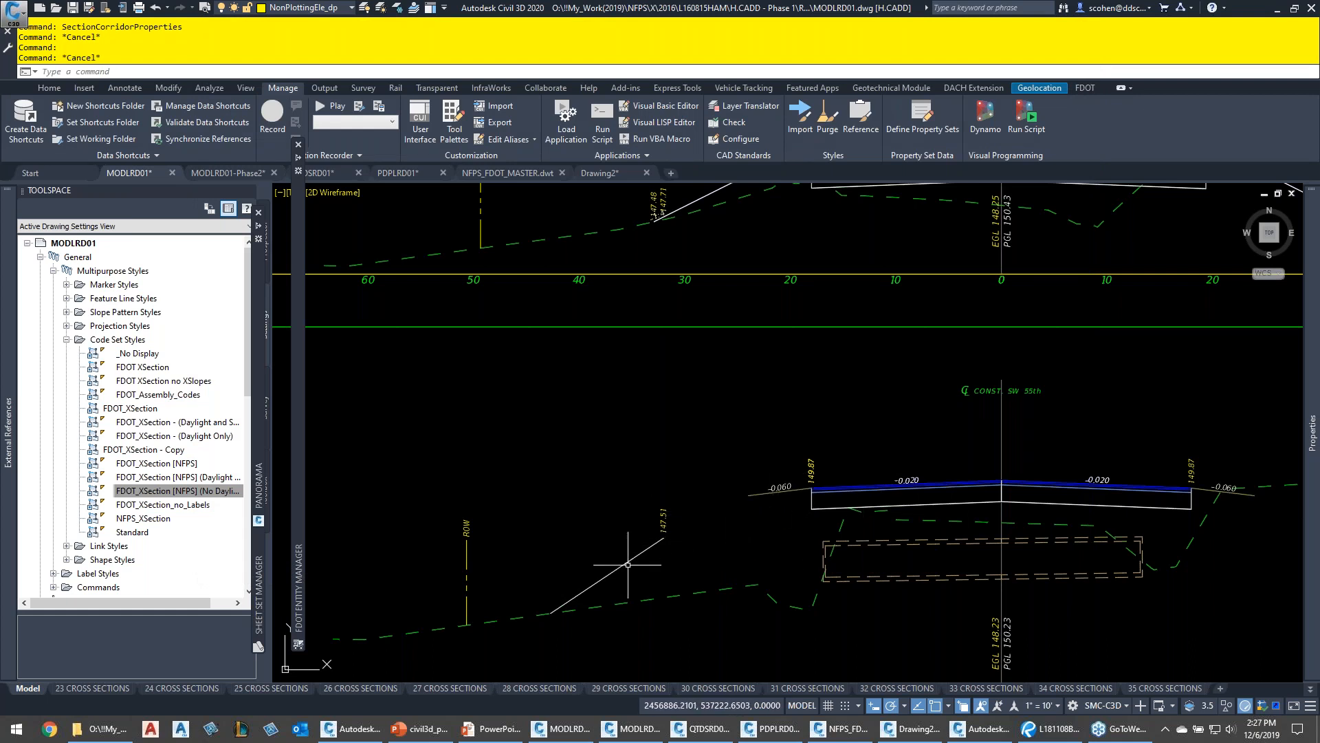
# Add a grade label to section view 122+02.67, running from the left shoulder's outer end down toward the left side slope
pyautogui.moveTo(742, 531)
pyautogui.mouseDown(button='middle')
pyautogui.moveTo(637, 541)
pyautogui.moveTo(517, 479)
pyautogui.mouseUp(button='middle')
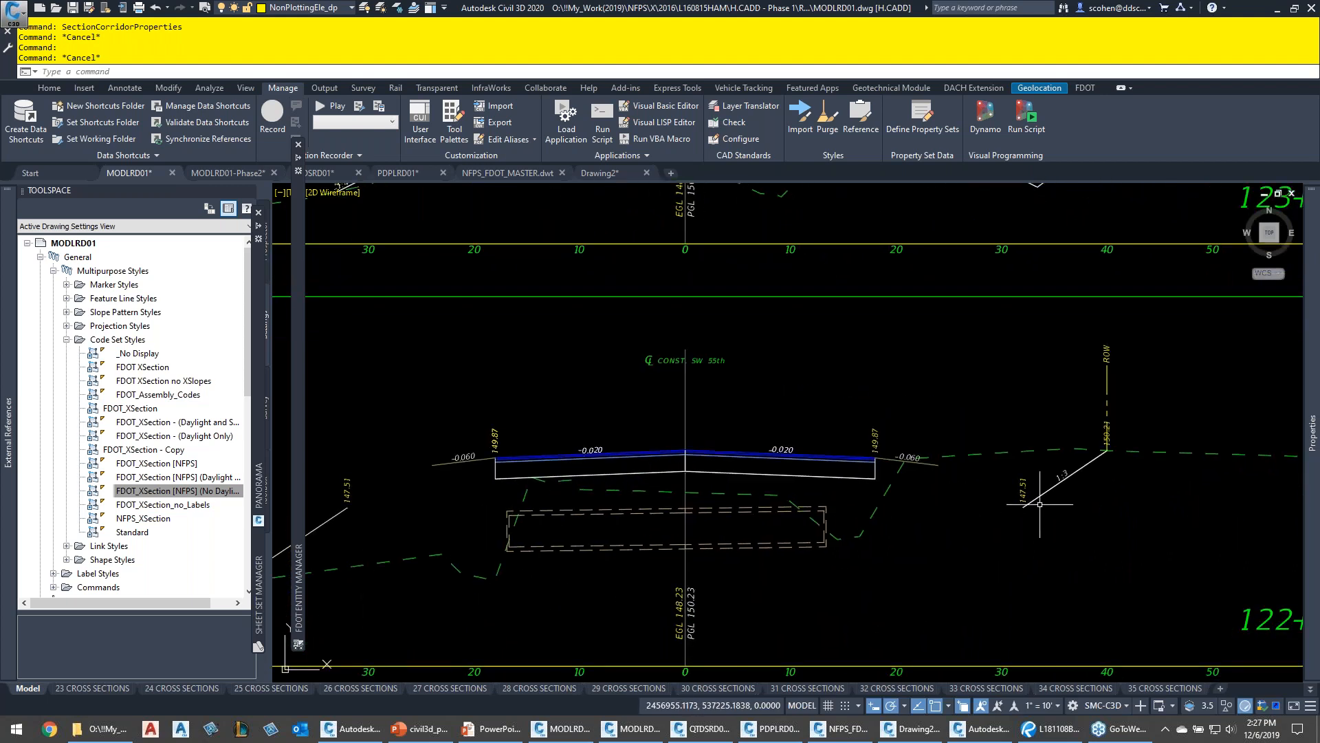
pyautogui.moveTo(688, 499); pyautogui.dragTo(895, 501, button='middle')
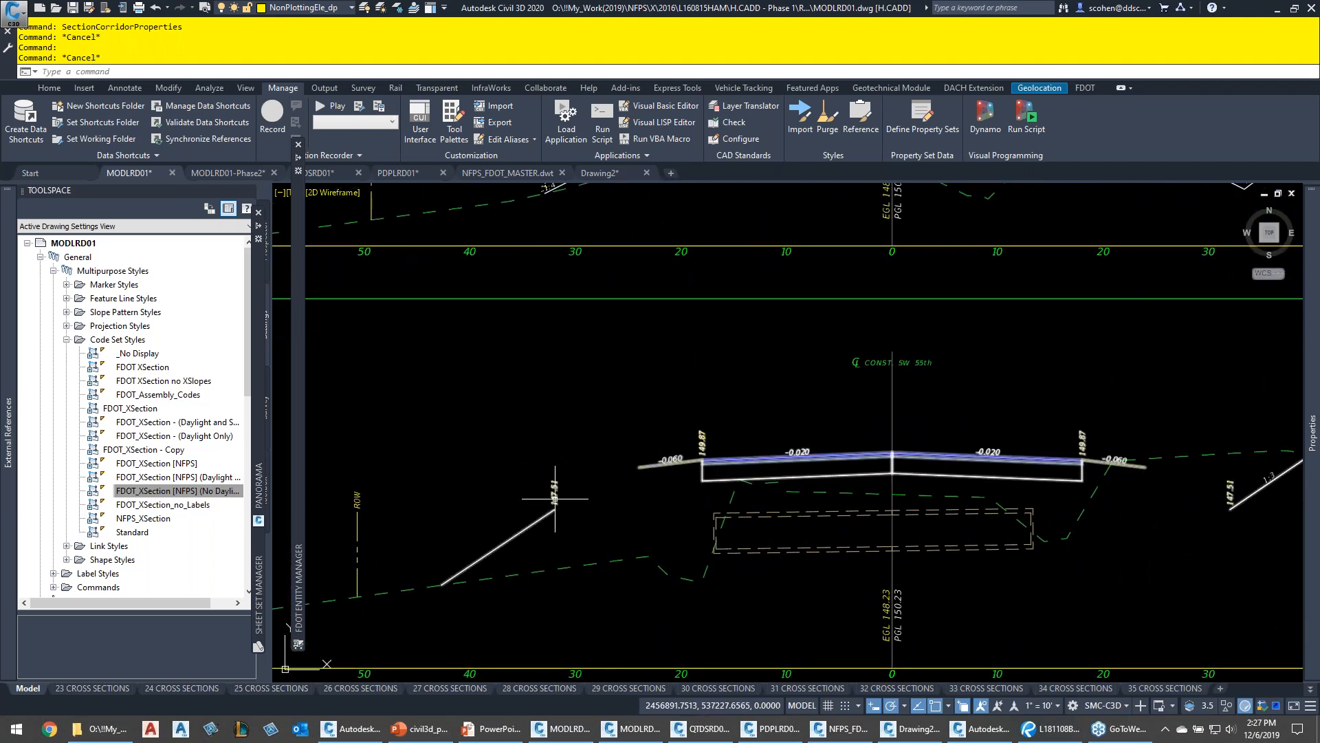
pyautogui.click(765, 294)
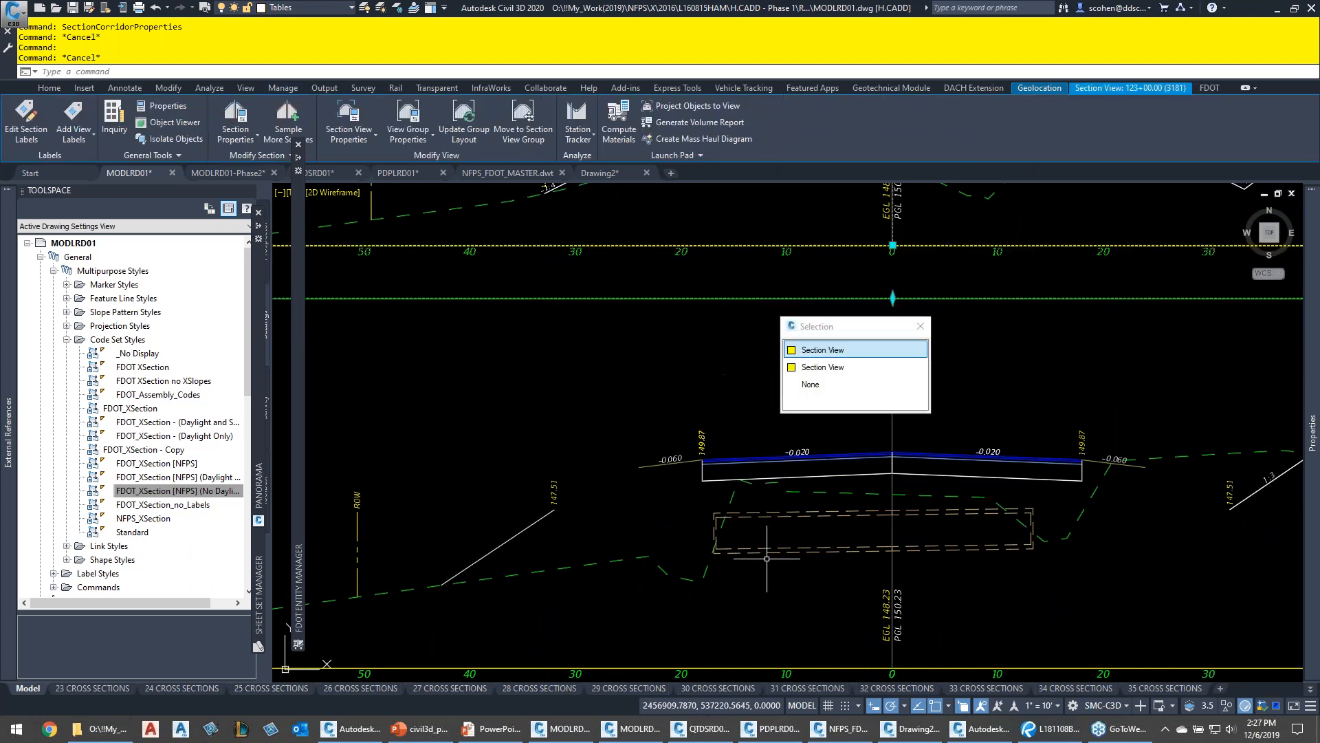
pyautogui.click(815, 367)
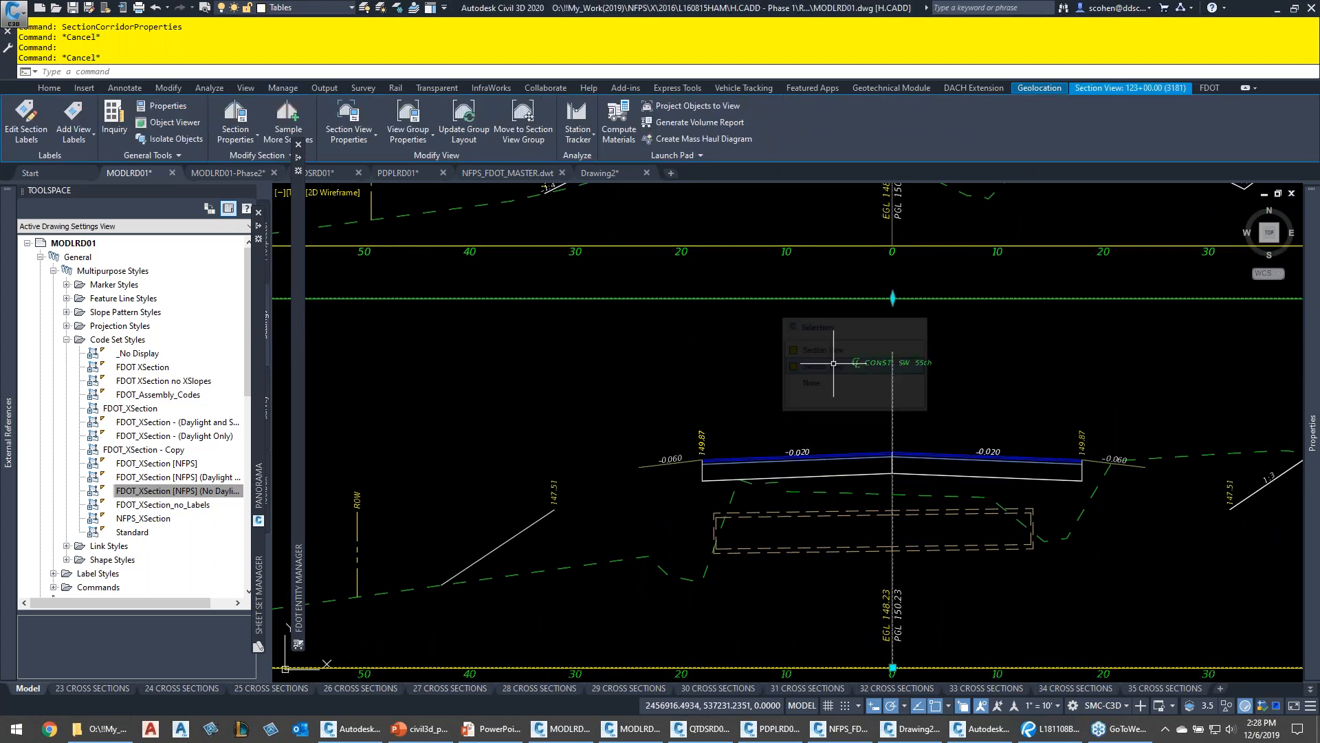
pyautogui.click(74, 136)
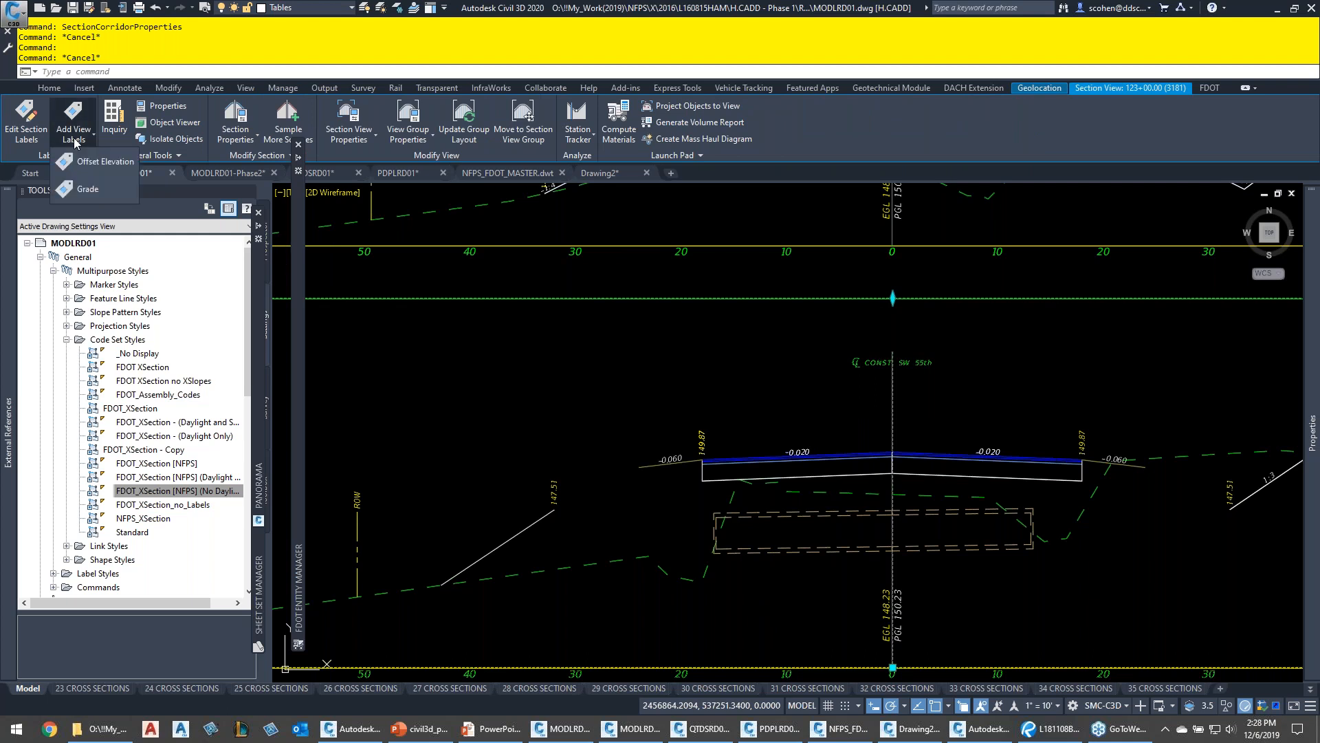
pyautogui.click(94, 188)
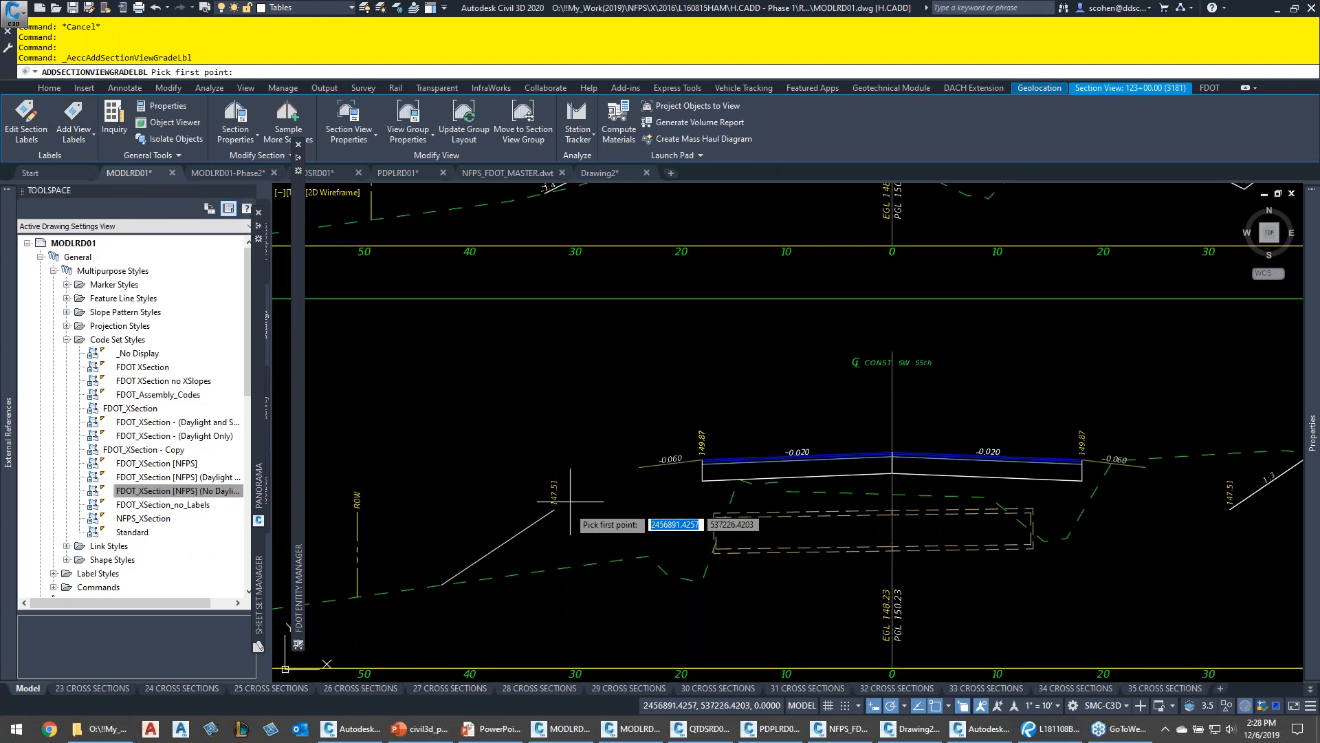
pyautogui.click(641, 462)
pyautogui.click(481, 526)
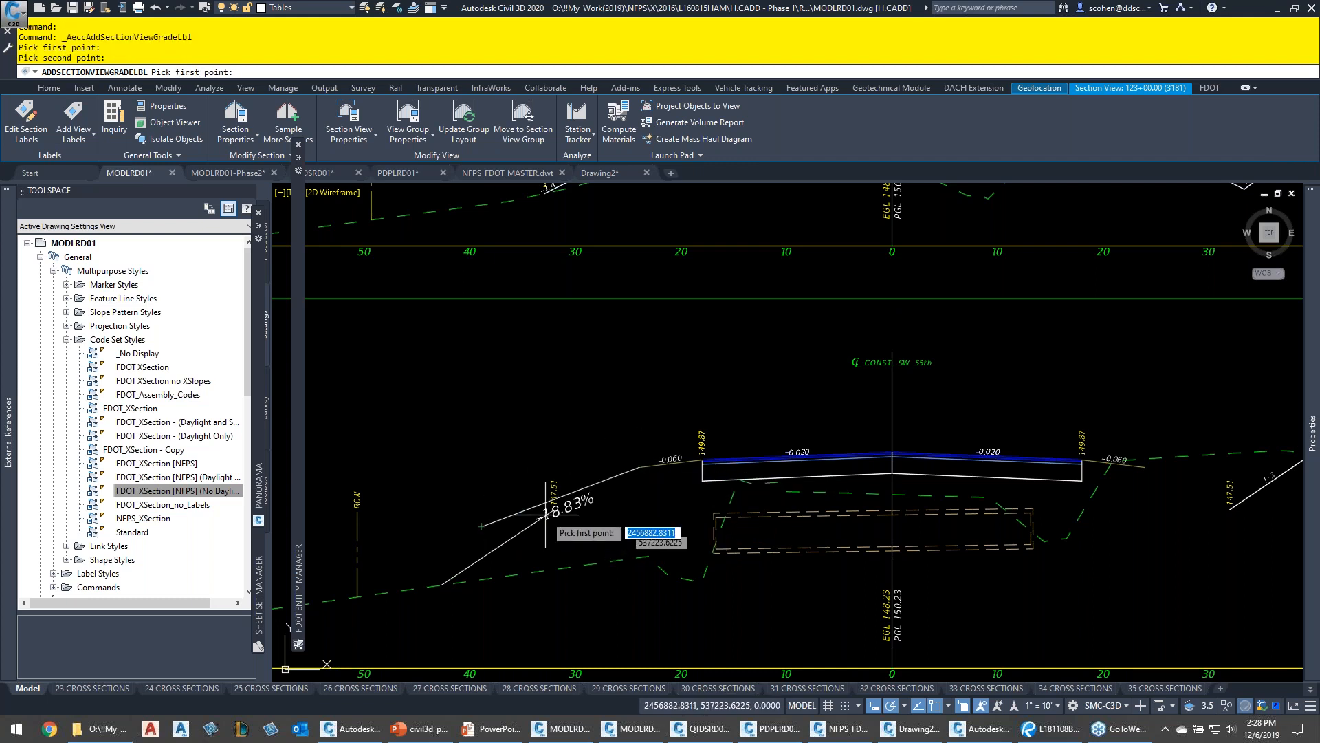
pyautogui.press('Escape')
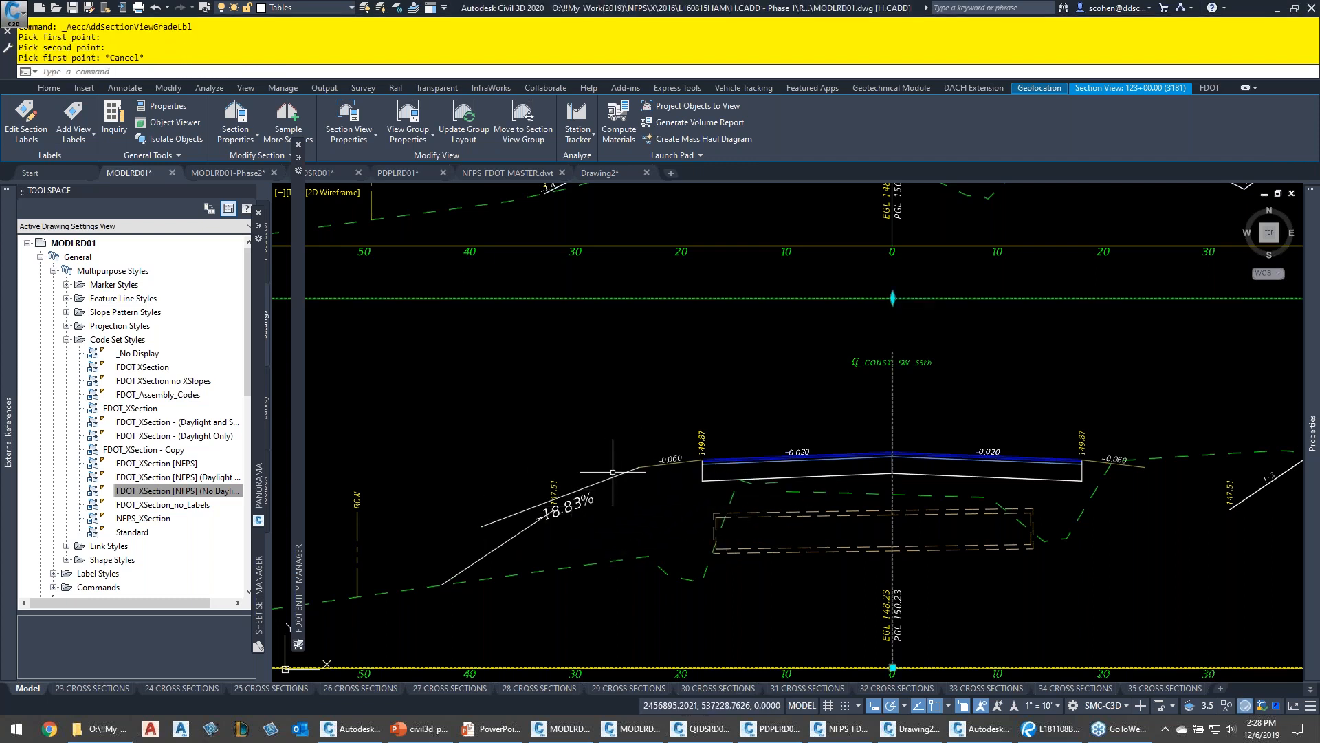
# Set the new section view grade label's style to FDOT_Slope LT With Line and check the resulting slope label
pyautogui.click(617, 475)
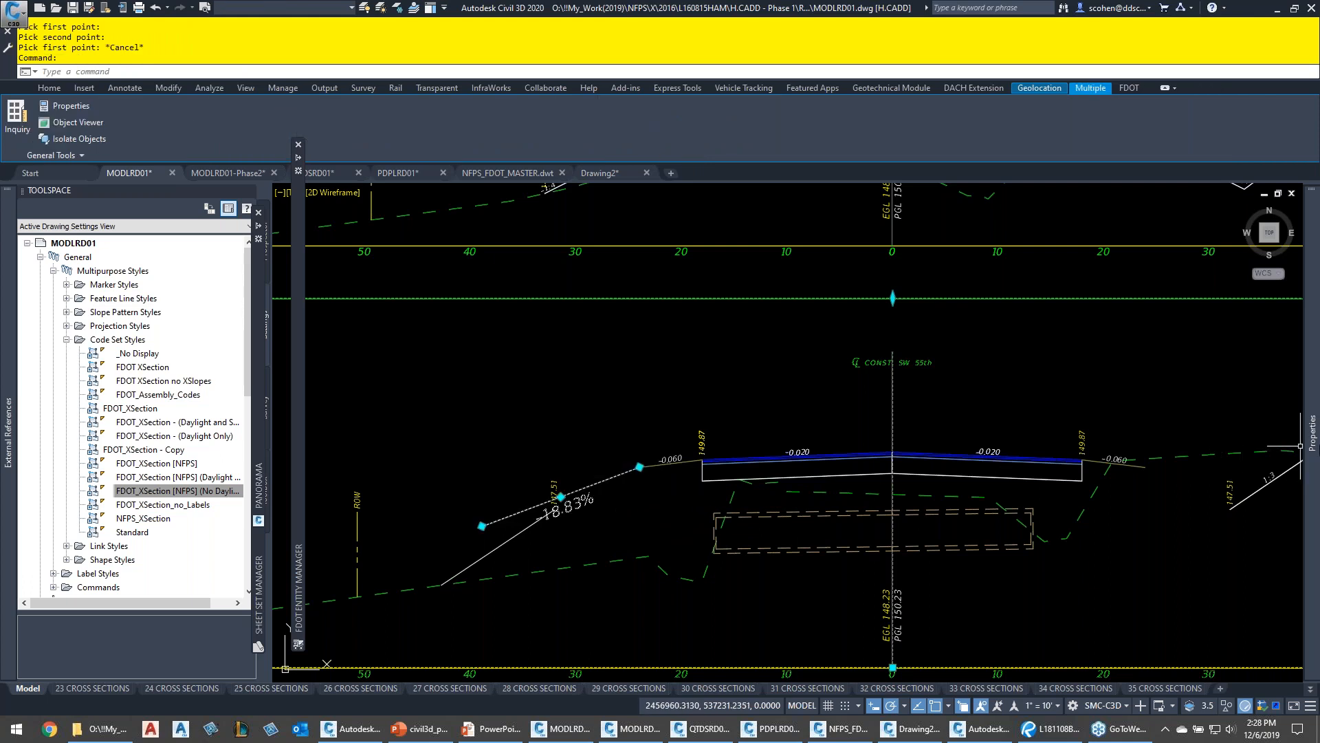
pyautogui.moveTo(1302, 435)
pyautogui.press('Escape')
pyautogui.press('Escape')
pyautogui.press('Escape')
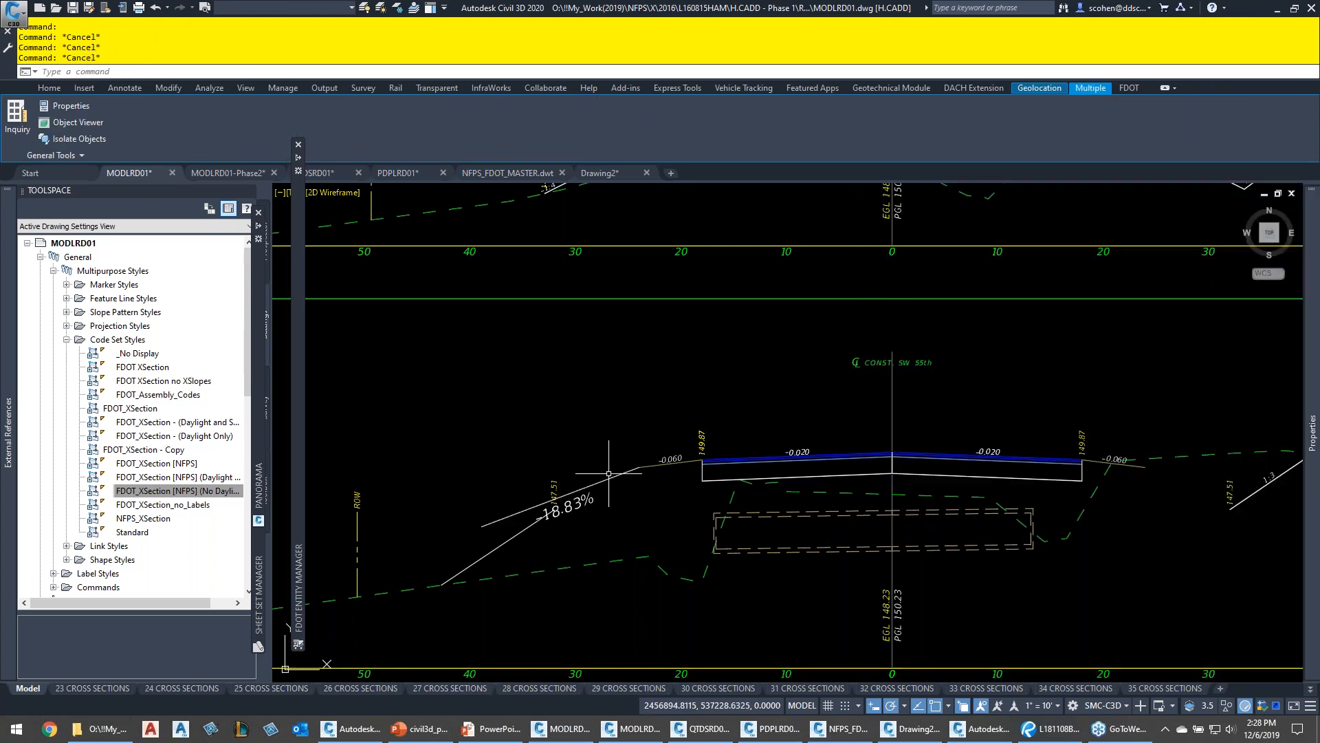
pyautogui.click(609, 480)
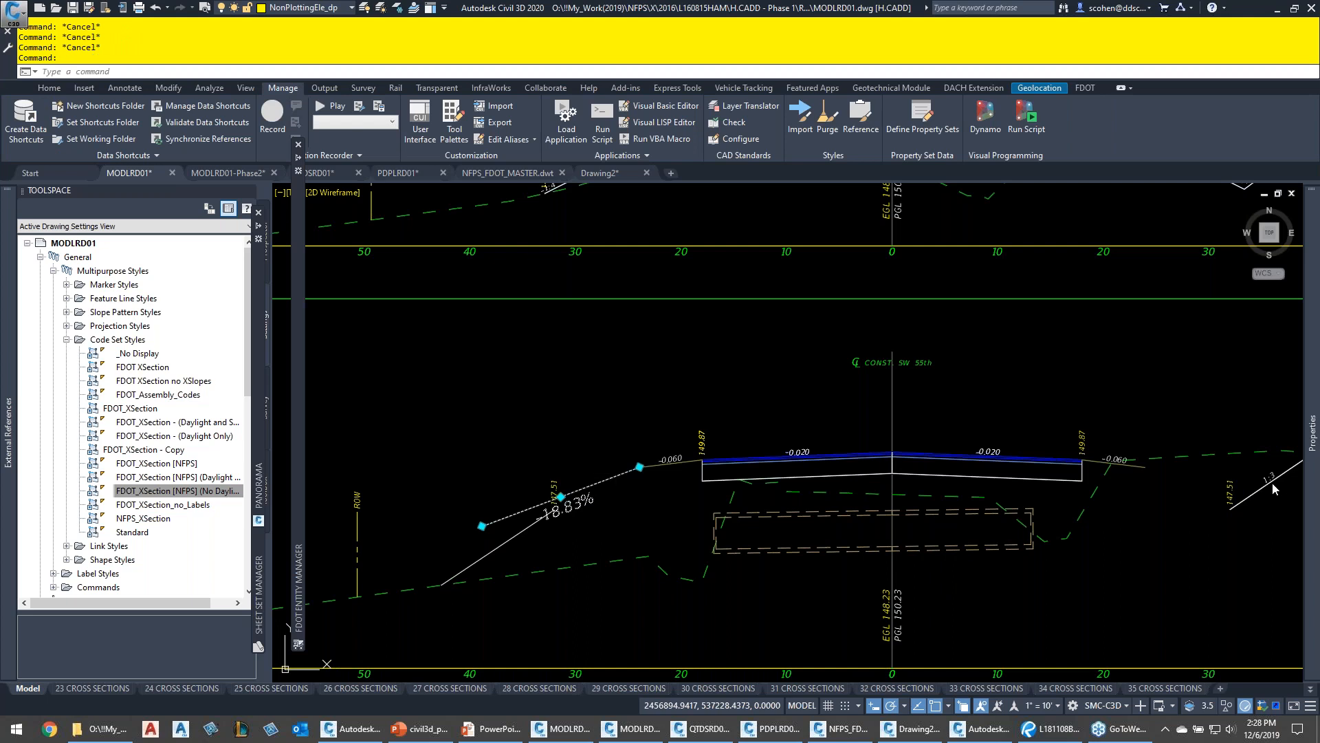
pyautogui.moveTo(1316, 490)
pyautogui.click(1127, 355)
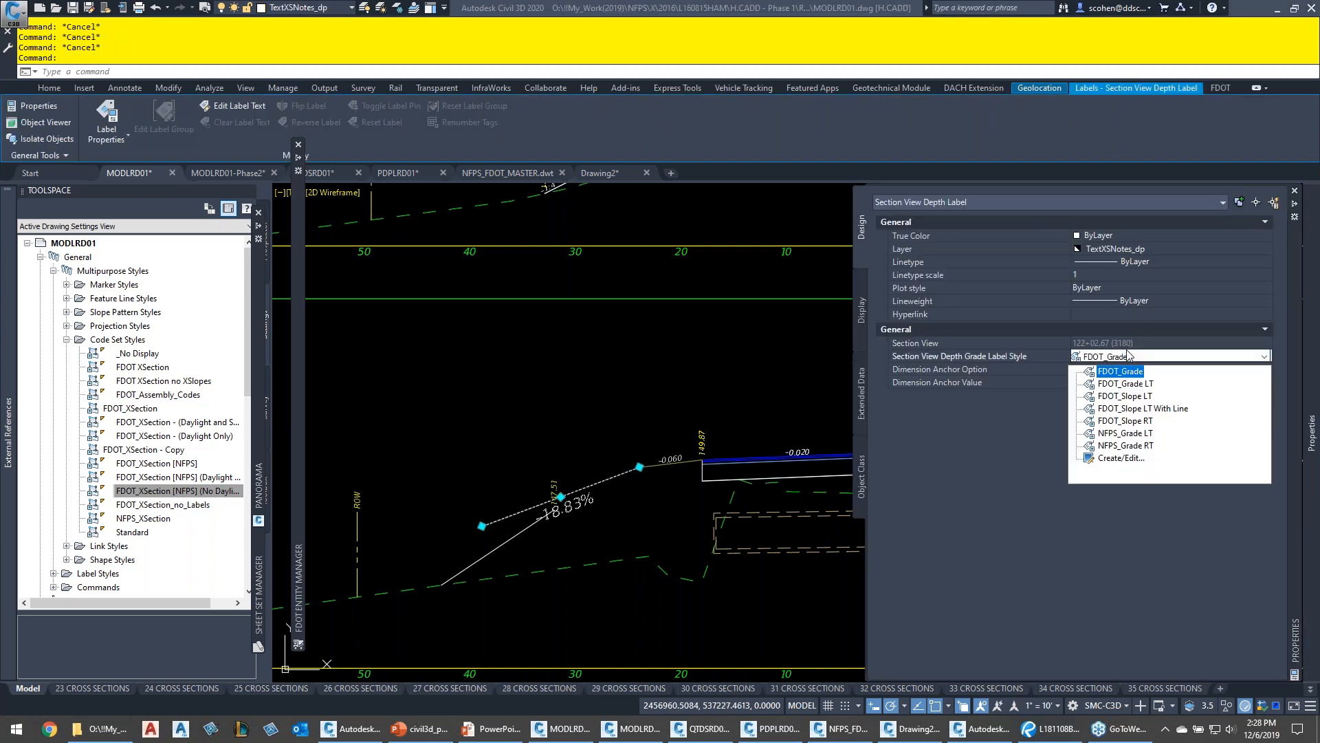
pyautogui.click(1139, 409)
pyautogui.press('Escape')
pyautogui.scroll(4, 605, 505)
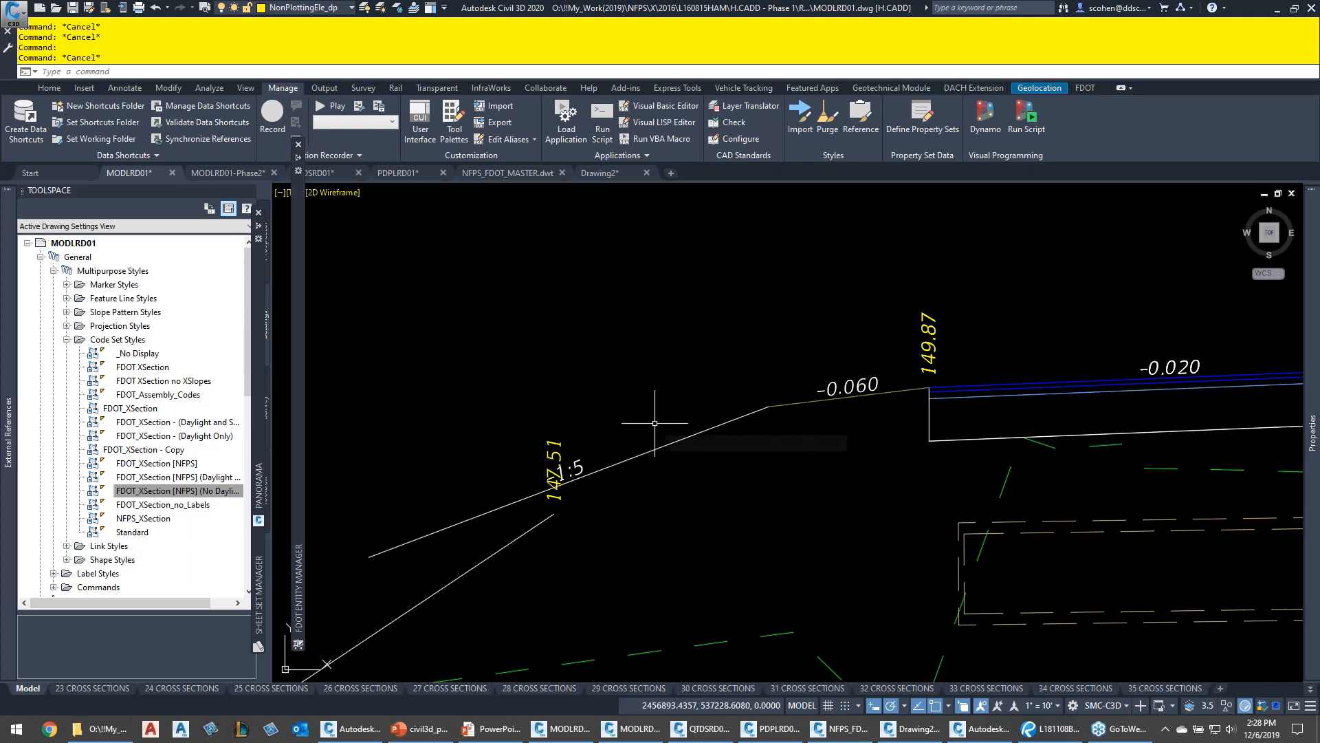
pyautogui.scroll(-2, 890, 415)
pyautogui.moveTo(890, 415); pyautogui.dragTo(668, 409, button='middle')
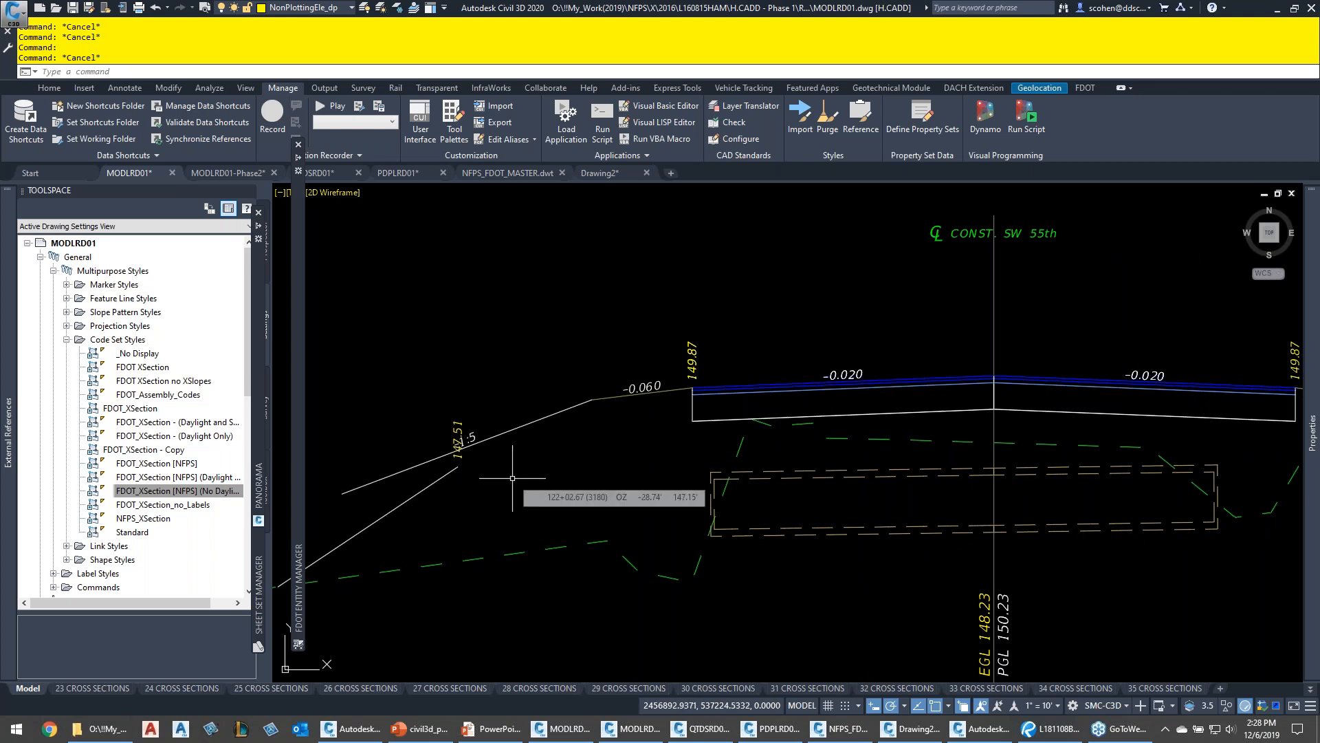
pyautogui.click(173, 489)
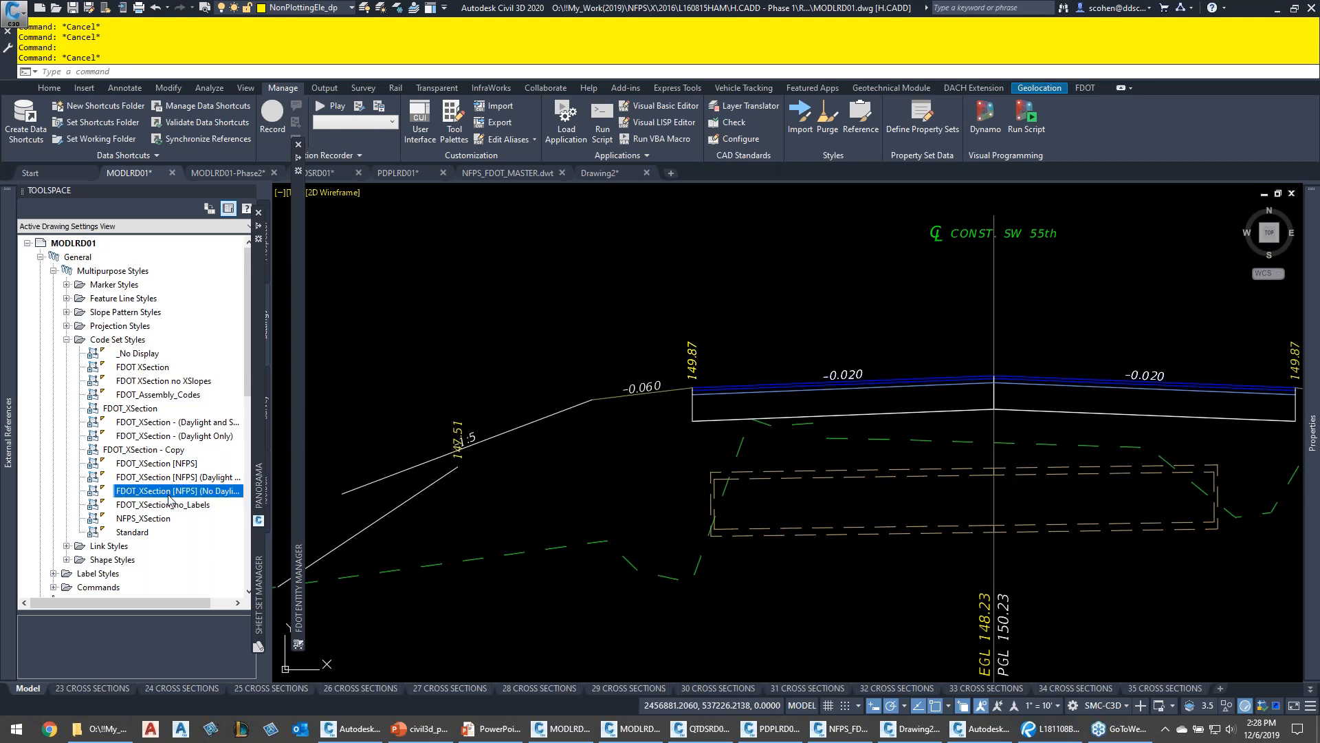
pyautogui.moveTo(170, 497)
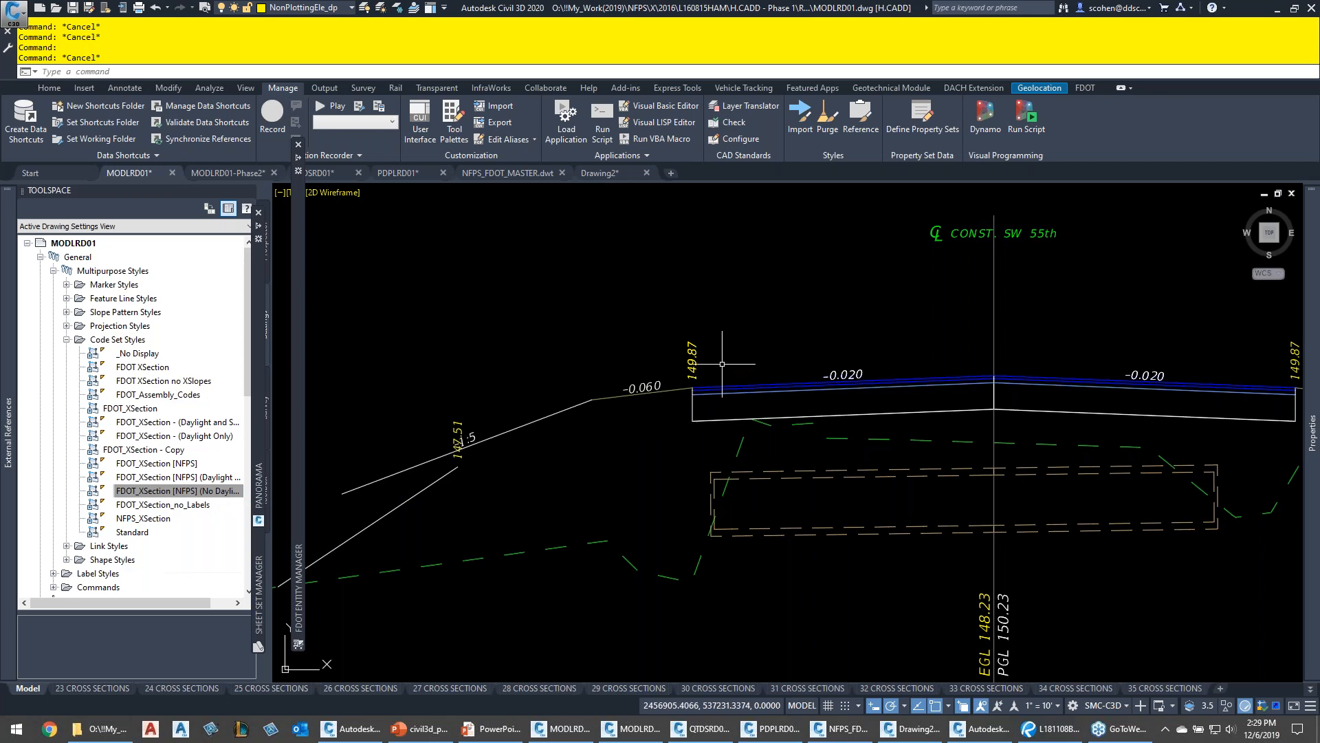
pyautogui.press('Escape')
# Switch to the presentation's agenda slide, and return to the MODLRD01 drawing in Civil 3D
pyautogui.hotkey('alt', 'Tab')
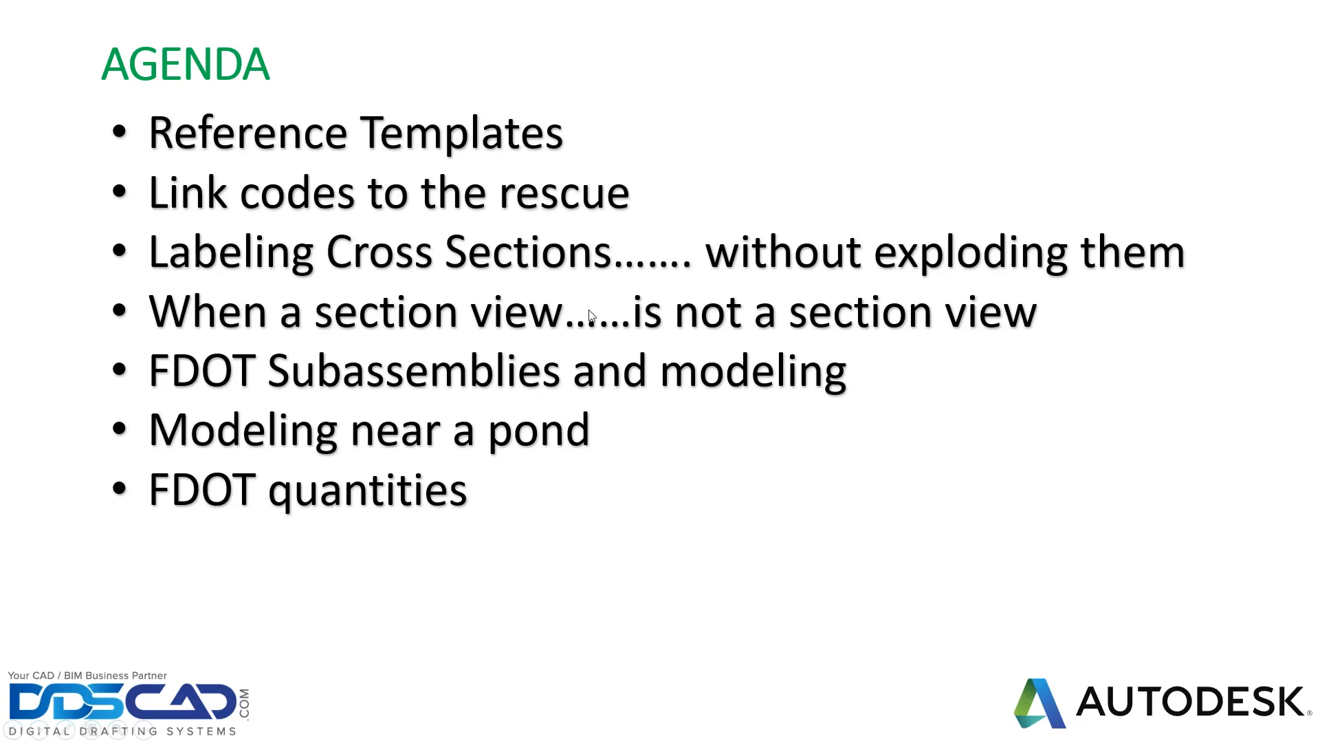
pyautogui.hotkey('alt', 'Tab')
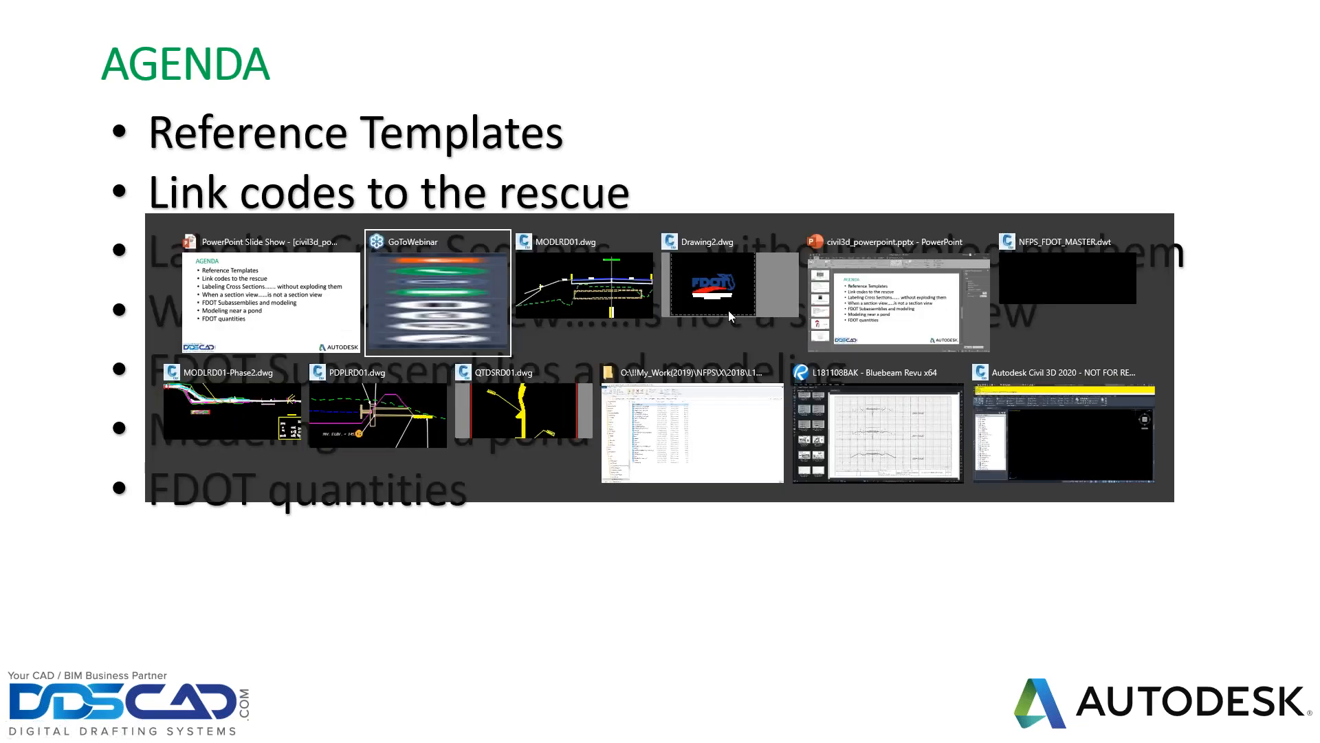
pyautogui.hotkey('alt', 'Tab')
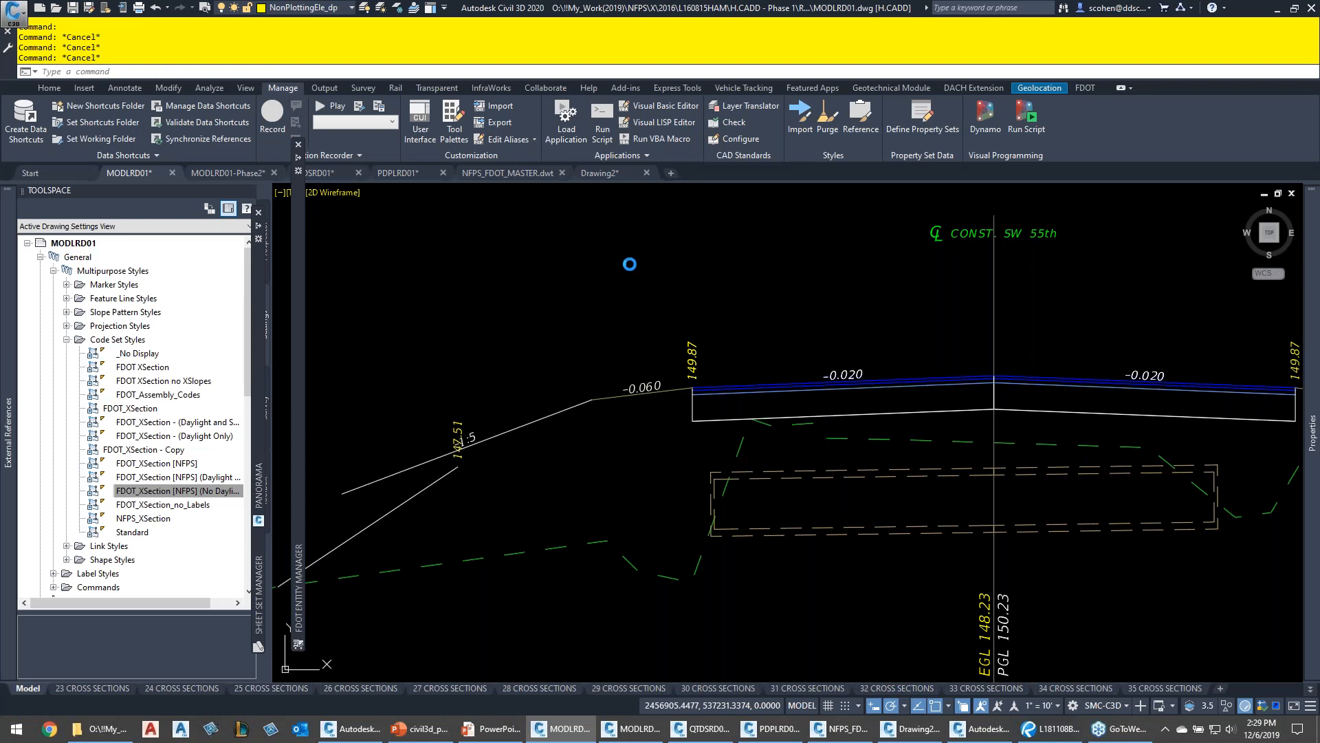
pyautogui.click(563, 287)
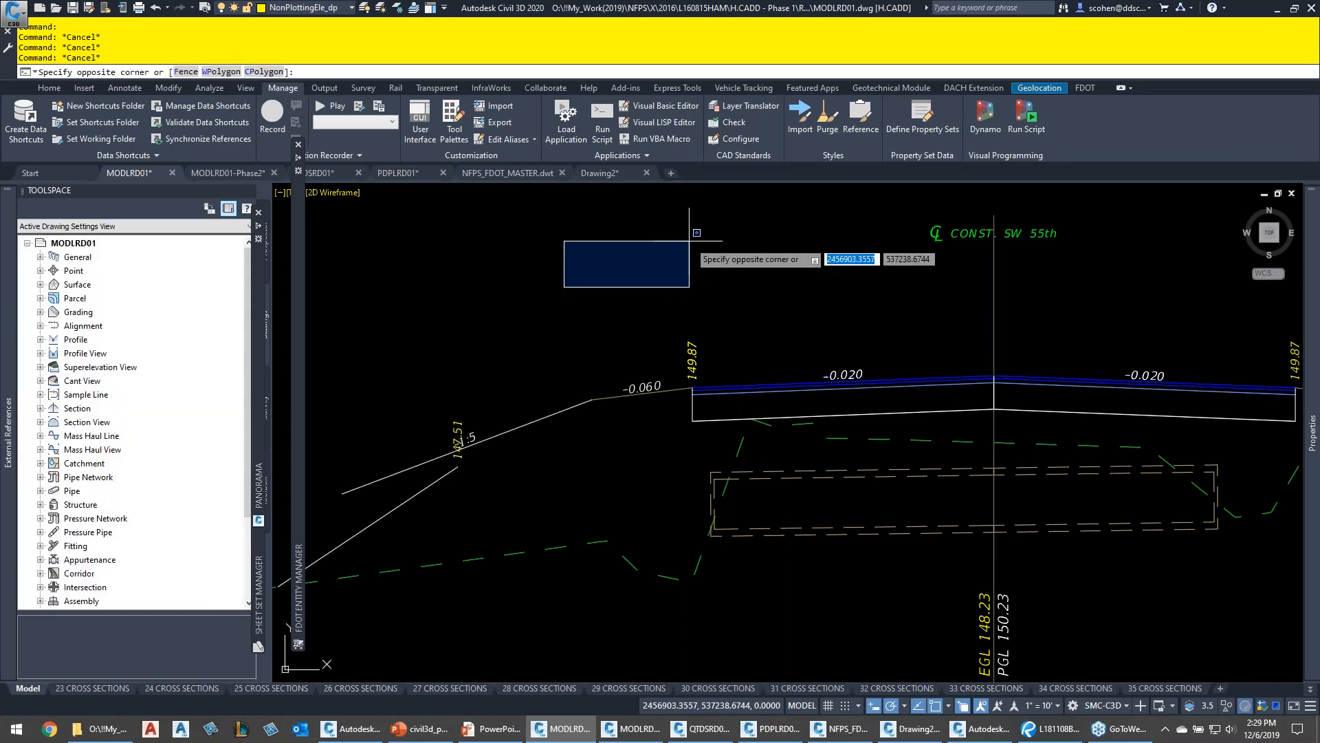
pyautogui.click(696, 233)
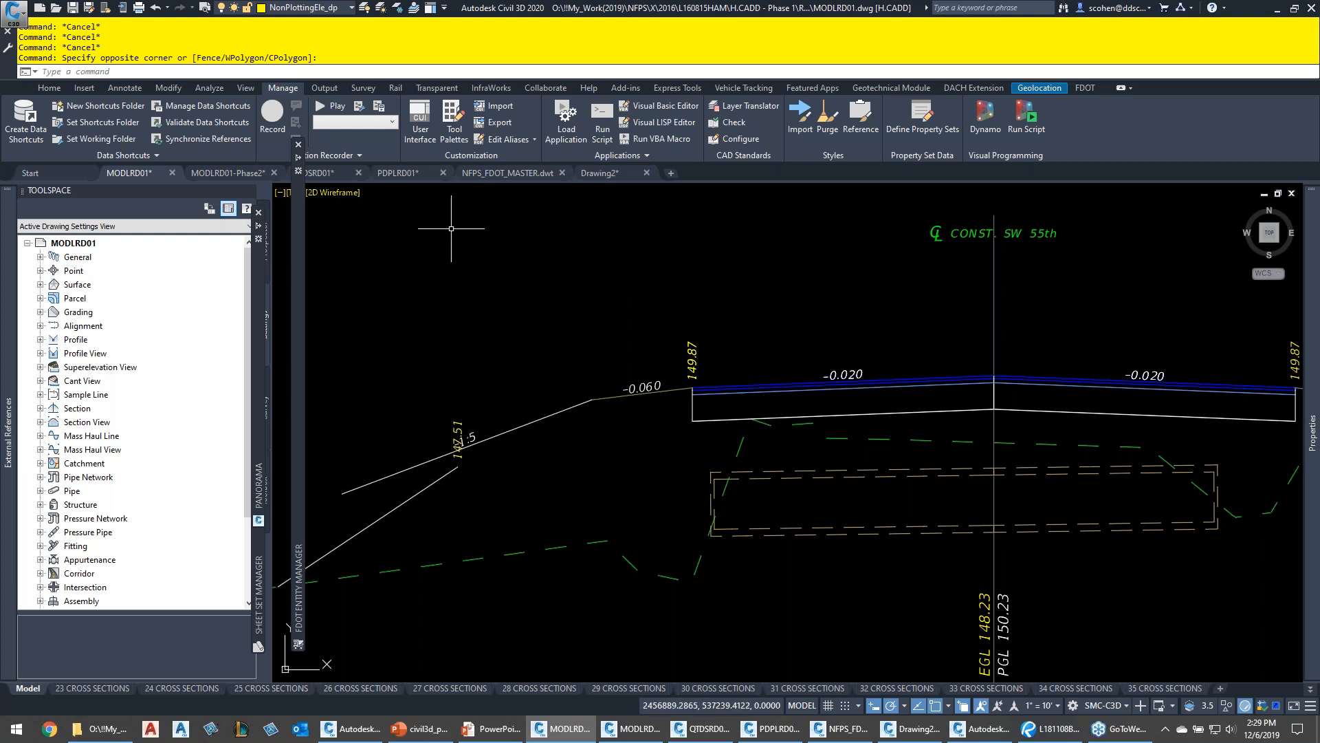
# Open the 49 SWMF 01 layout of drawing PDPLRD01 and examine the pond plan and Section A-A in its plot preview
pyautogui.click(402, 174)
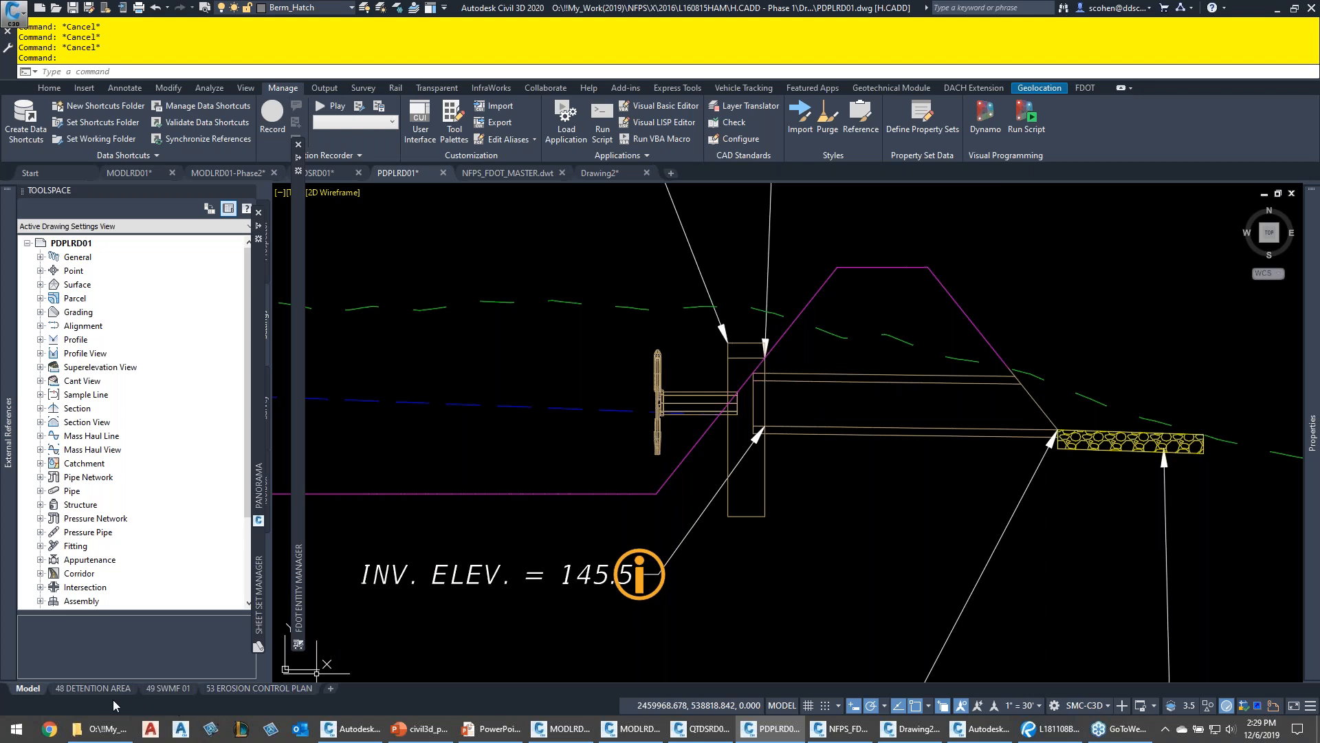
pyautogui.click(172, 689)
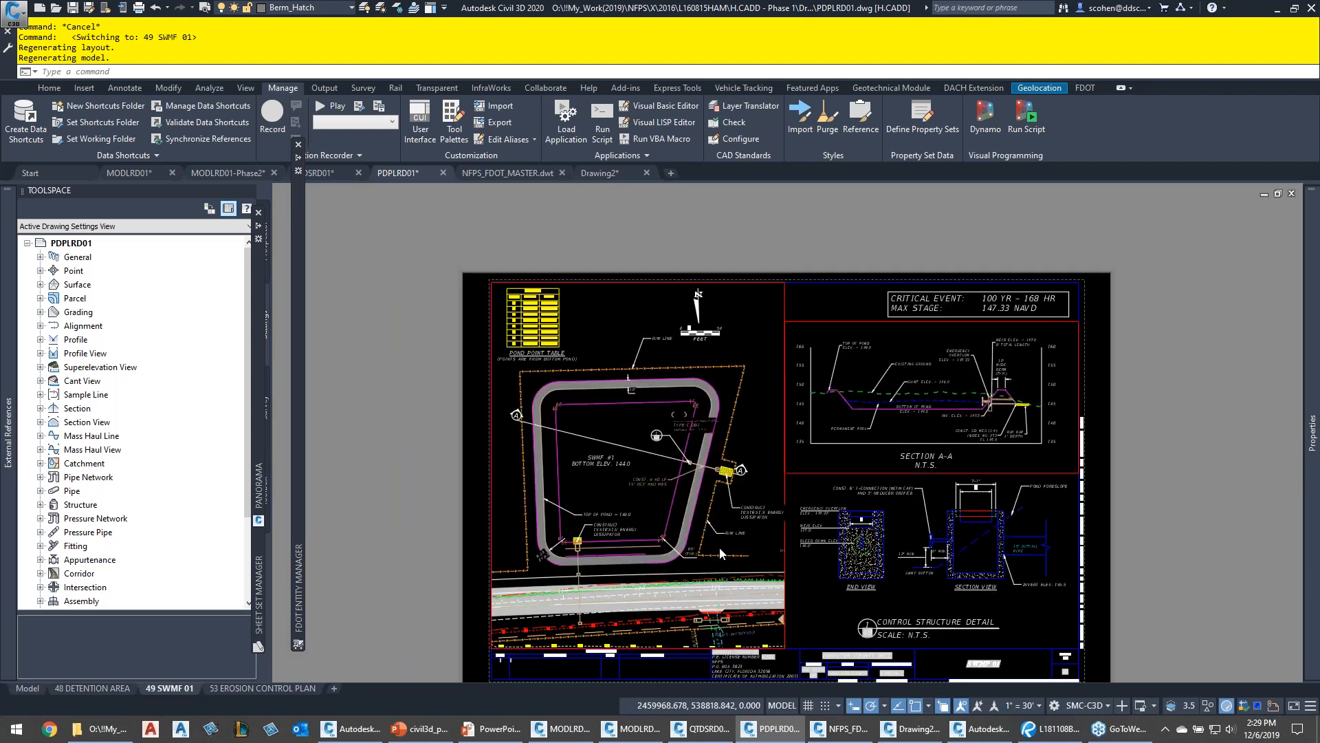
pyautogui.moveTo(720, 512); pyautogui.dragTo(722, 445, button='middle')
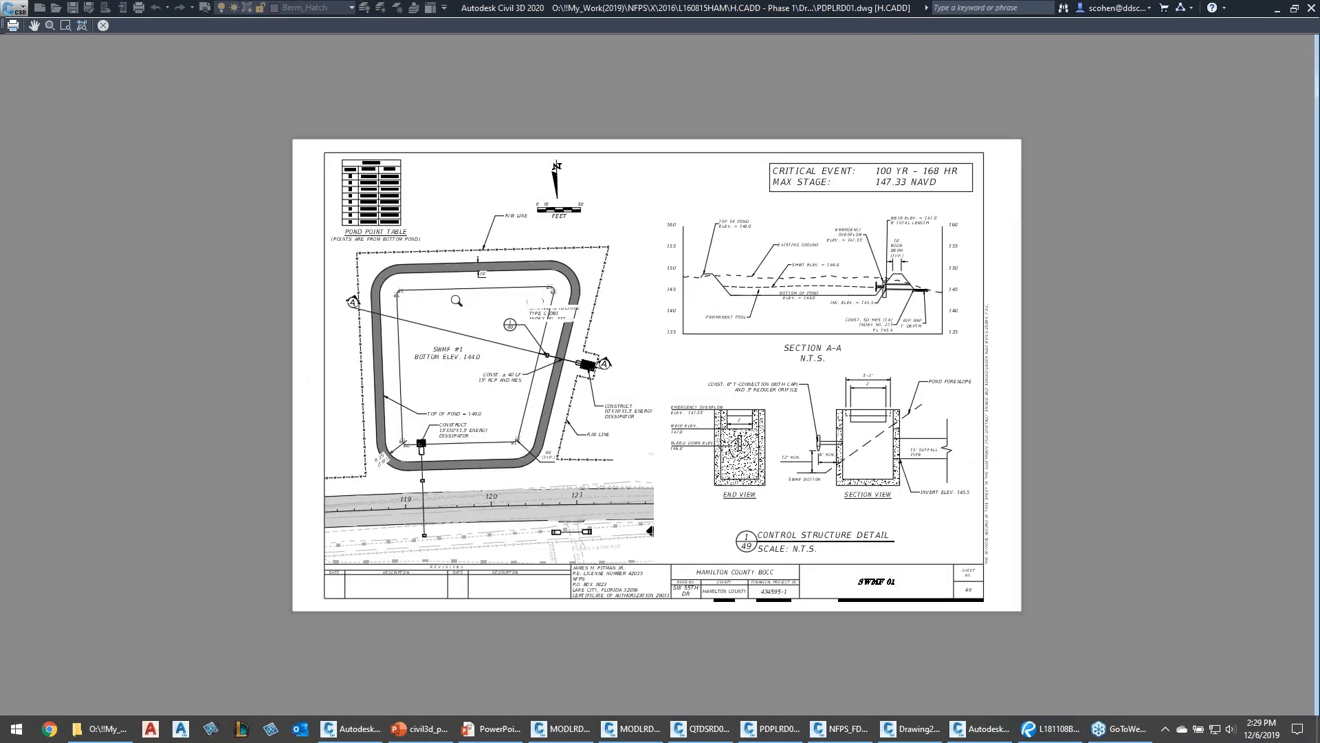
pyautogui.scroll(4, 456, 301)
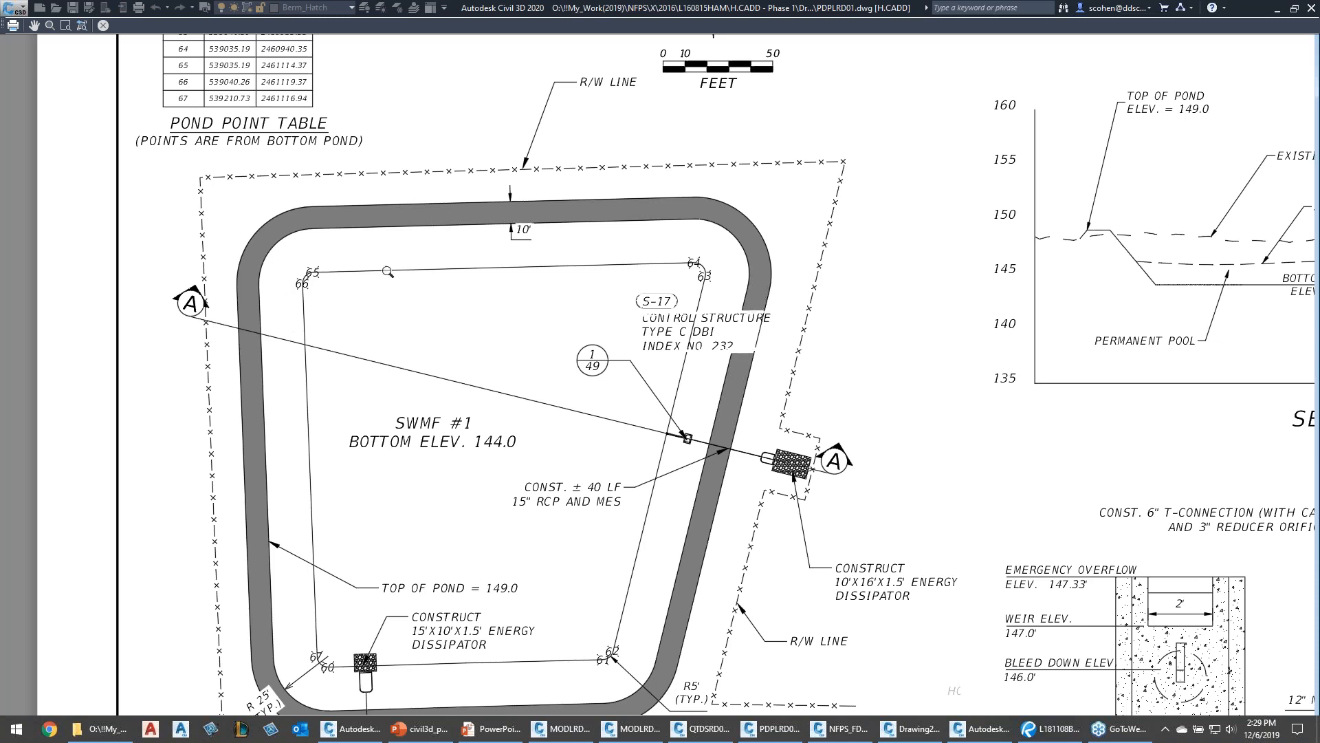
pyautogui.scroll(-2, 524, 442)
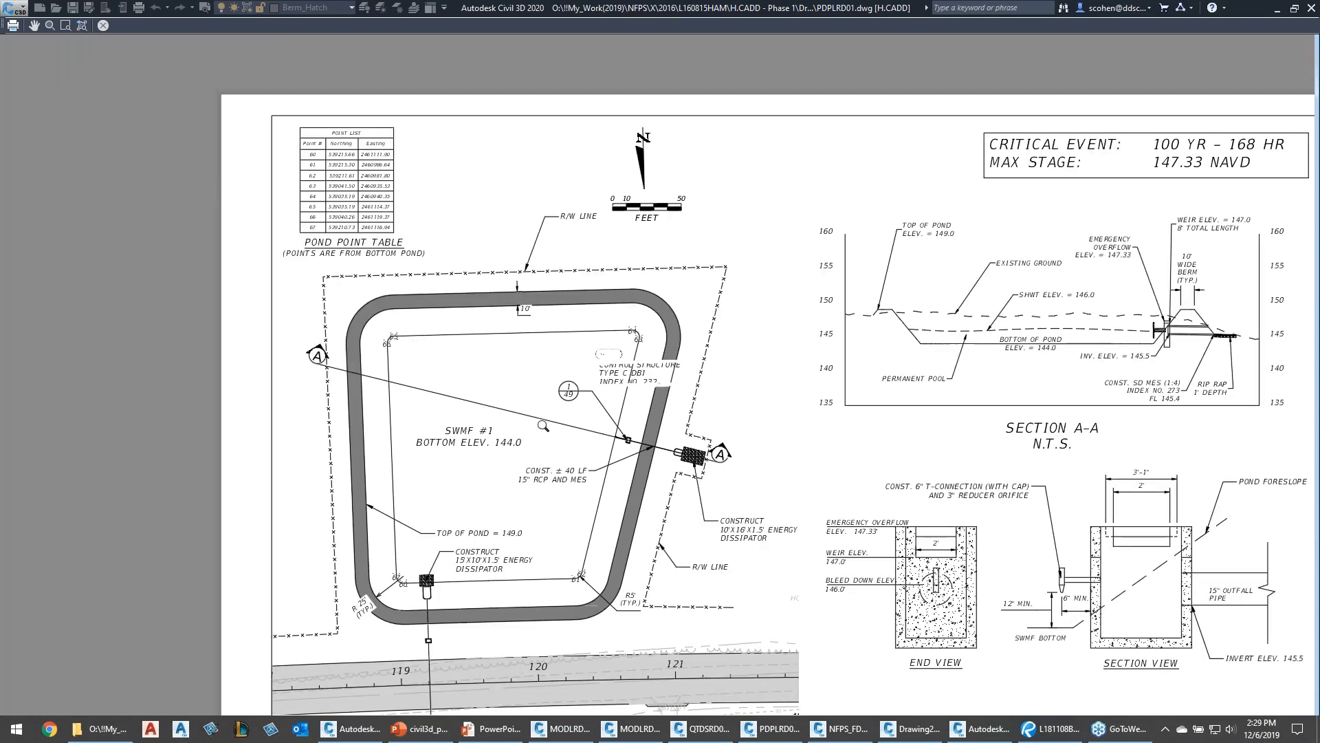
pyautogui.moveTo(1112, 513); pyautogui.dragTo(844, 515, button='middle')
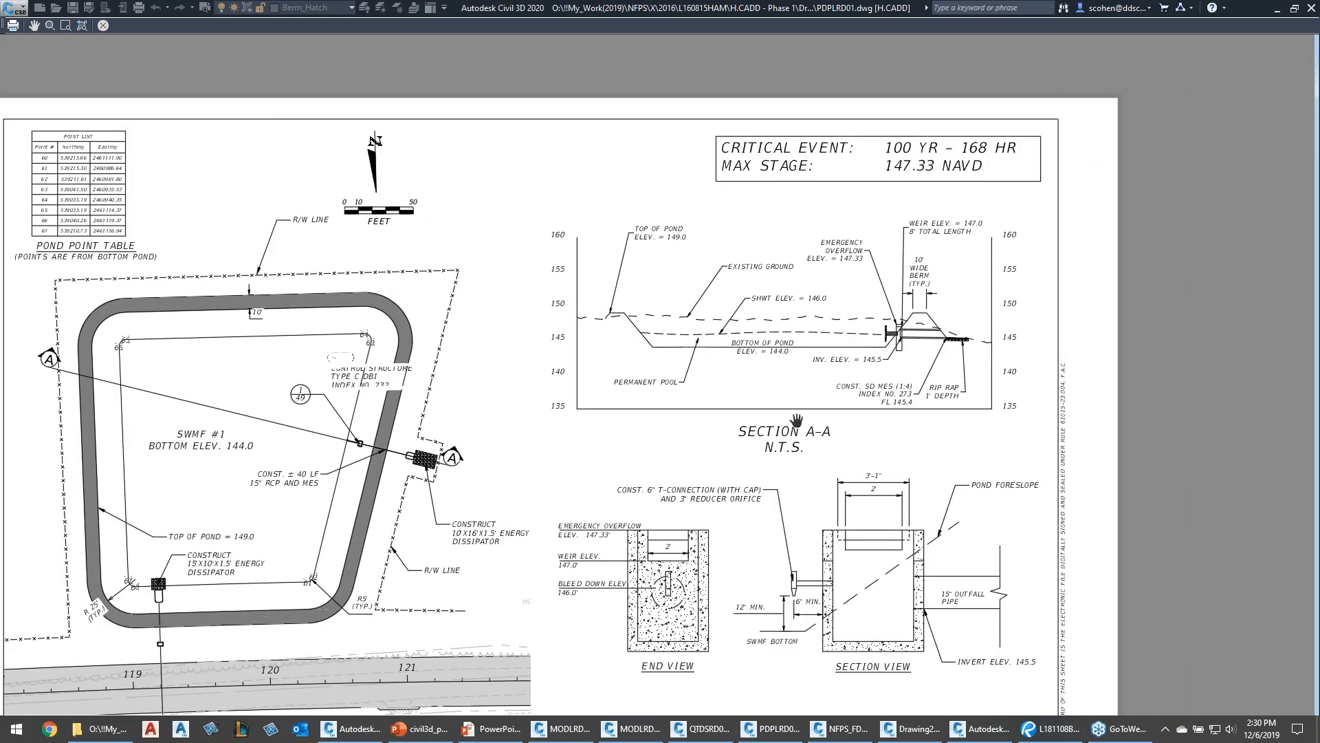
pyautogui.scroll(5, 797, 419)
pyautogui.moveTo(863, 373); pyautogui.dragTo(801, 453, button='middle')
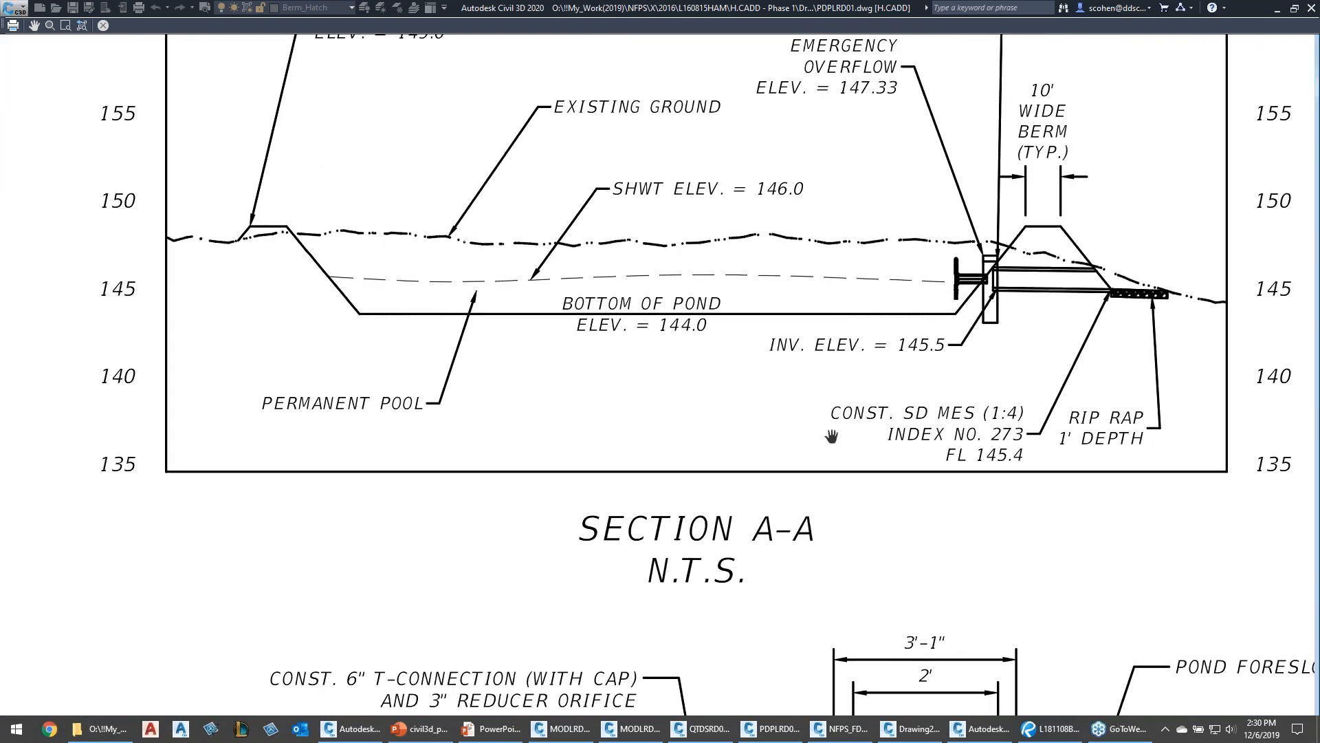
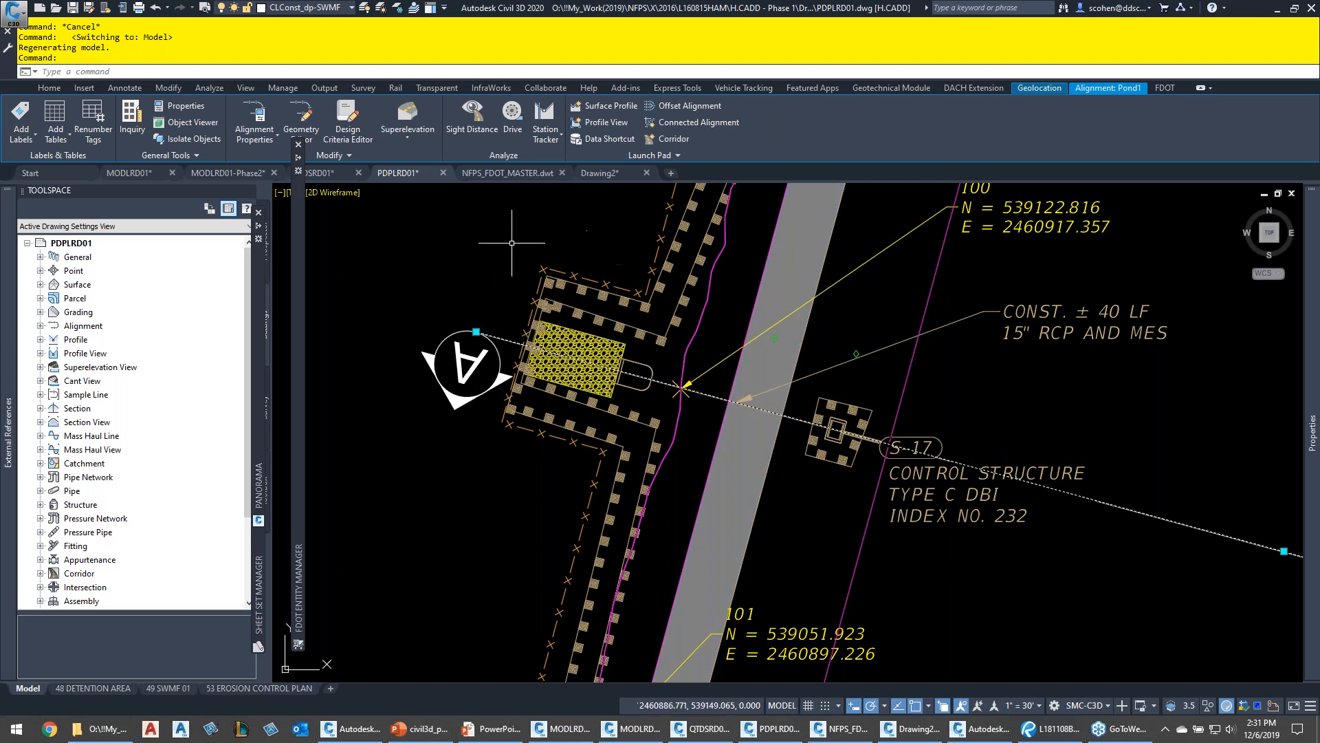
# Select the Pond1 grading group of site Pond1 in the drawing
pyautogui.moveTo(511, 243)
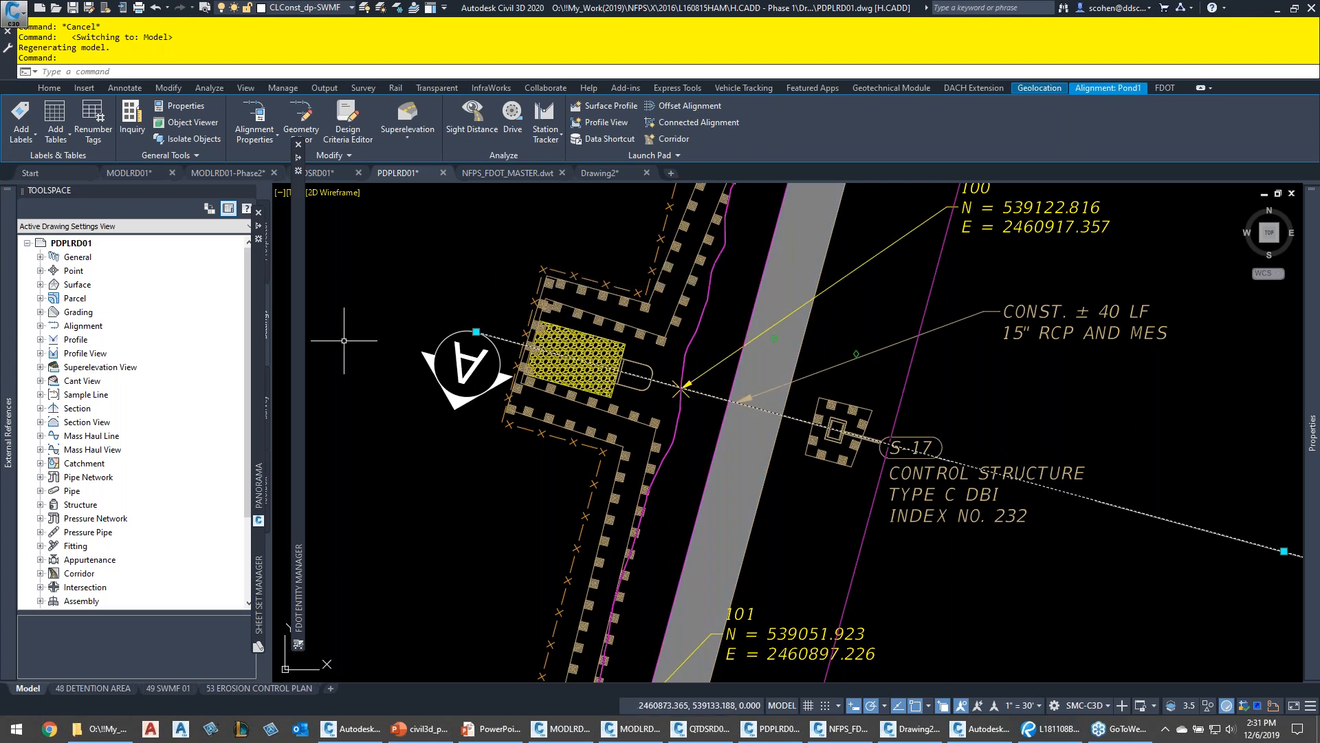
pyautogui.moveTo(261, 269)
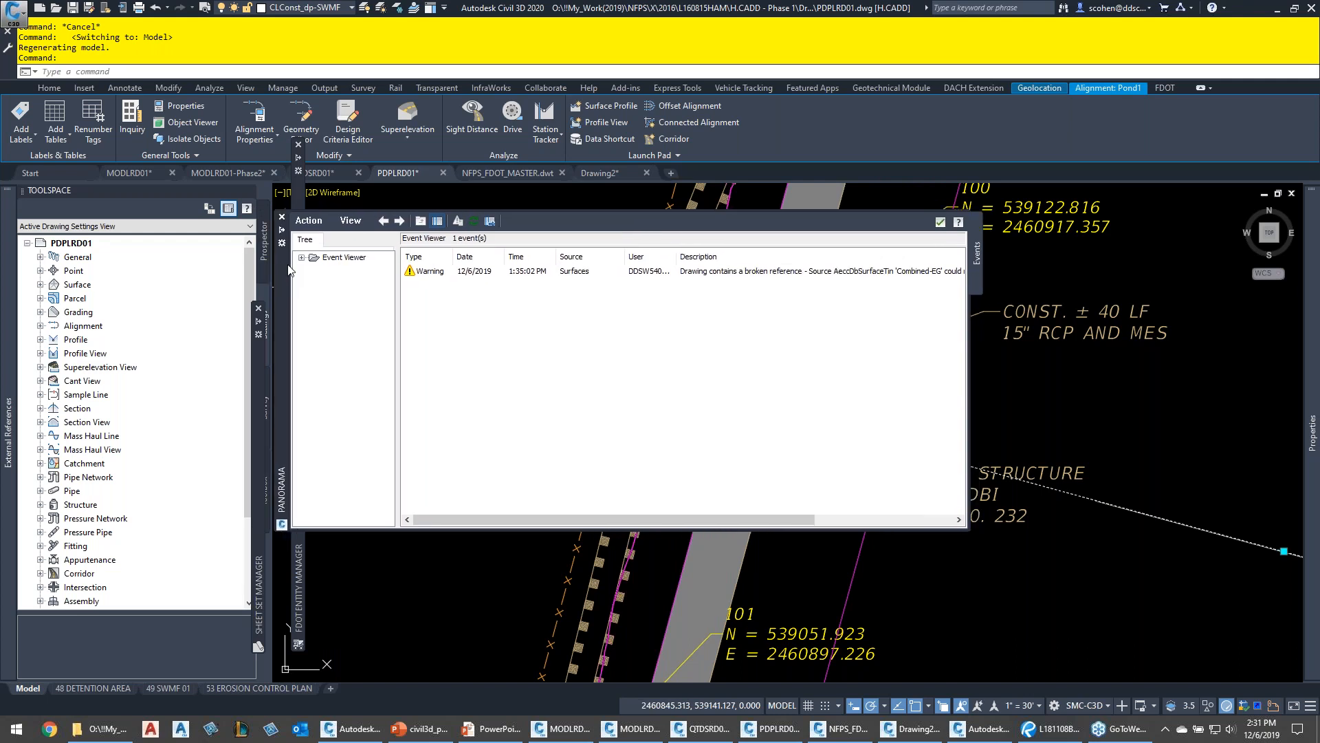
pyautogui.click(266, 251)
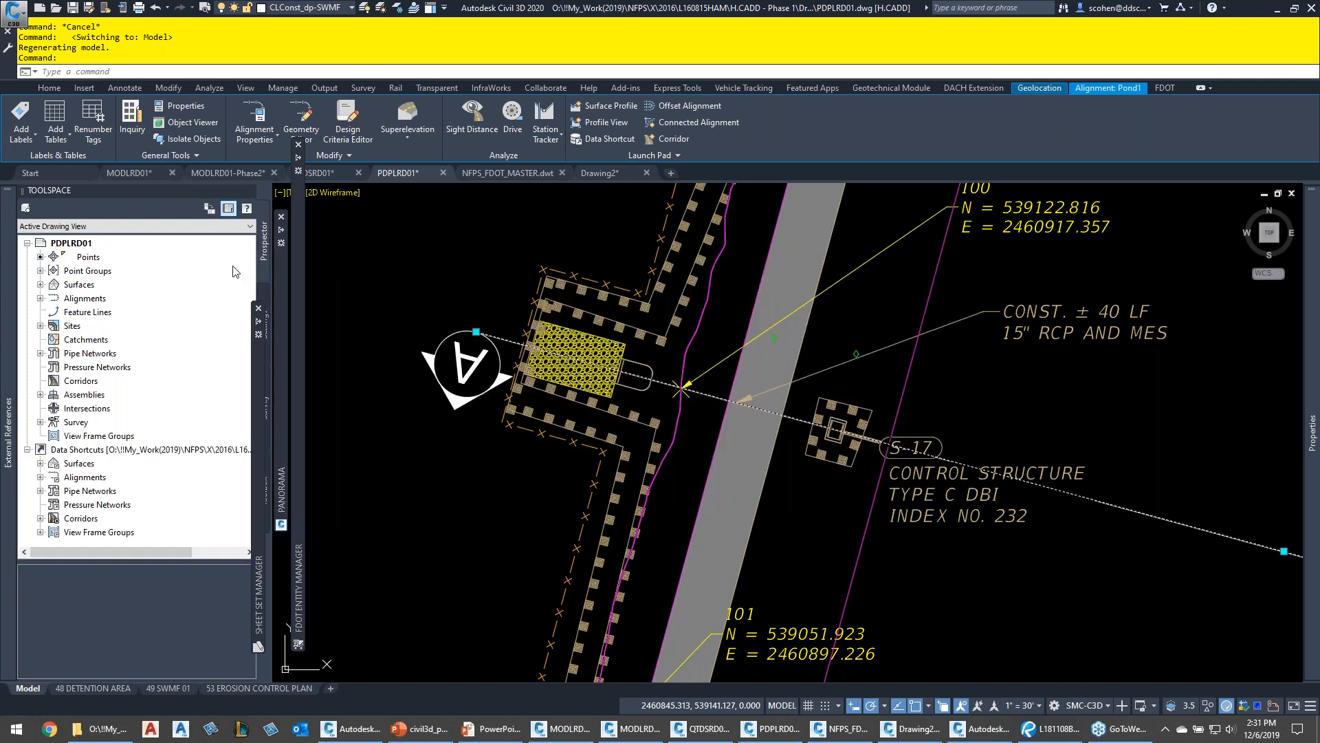
pyautogui.doubleClick(67, 326)
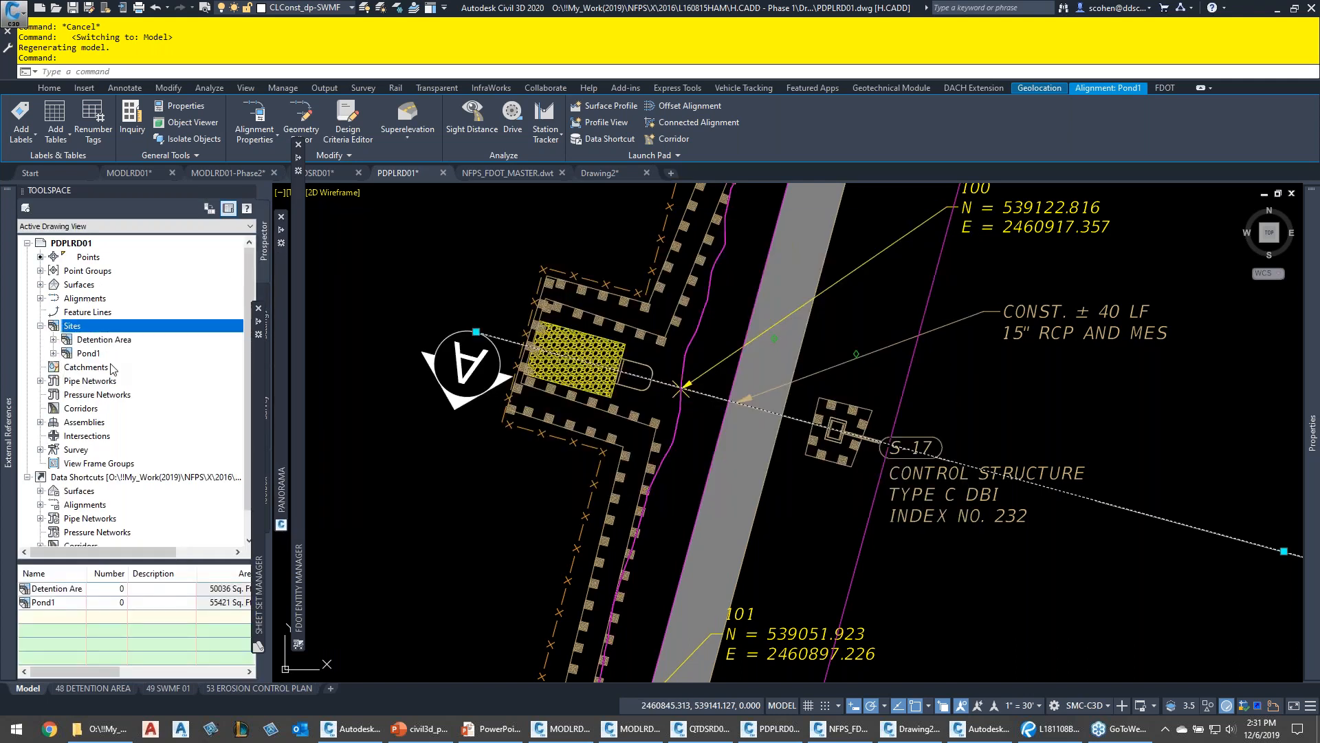
pyautogui.doubleClick(92, 354)
pyautogui.doubleClick(105, 396)
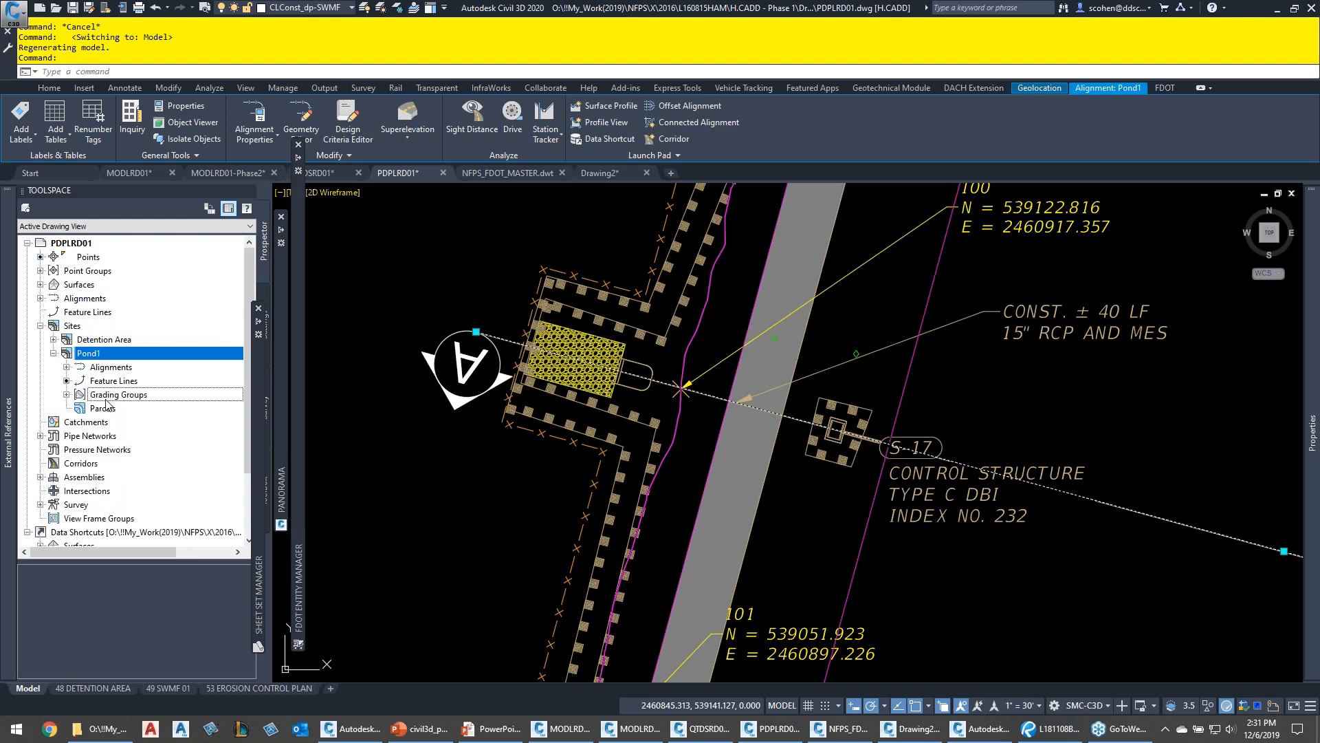
pyautogui.rightClick(112, 408)
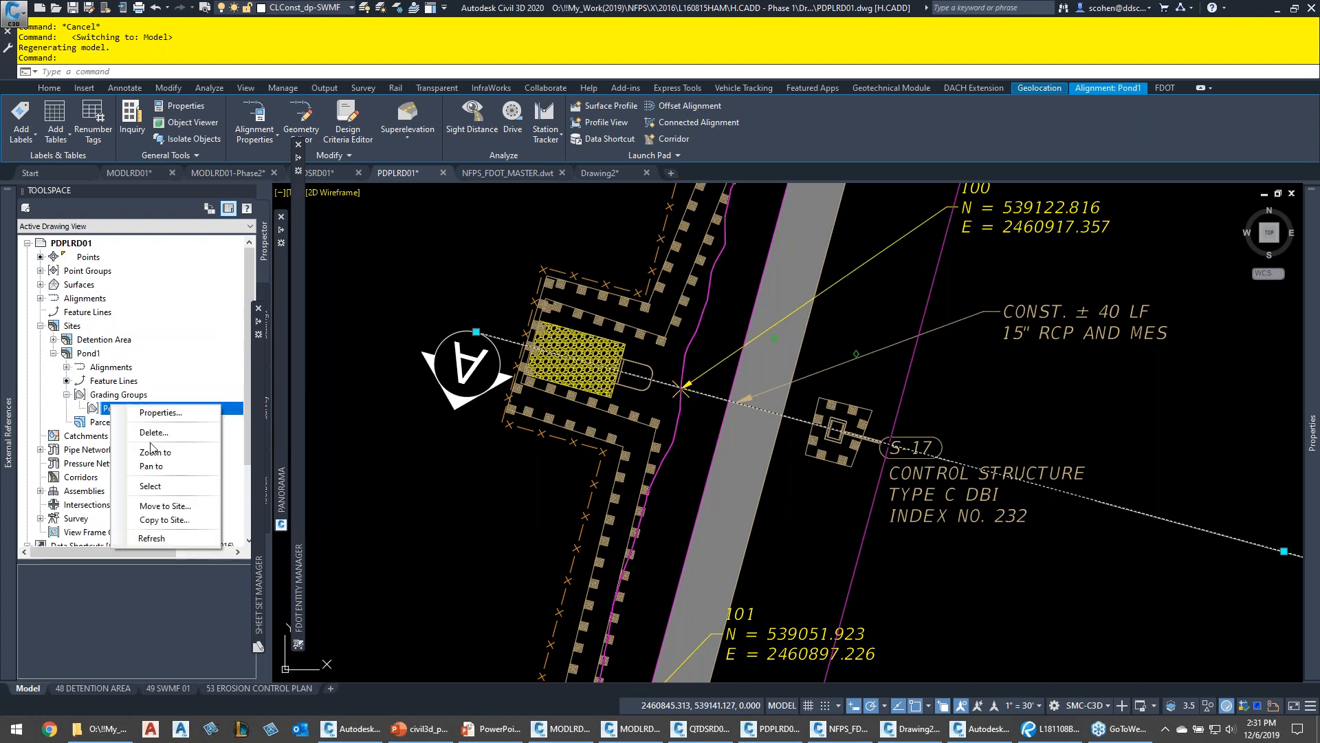
pyautogui.click(180, 484)
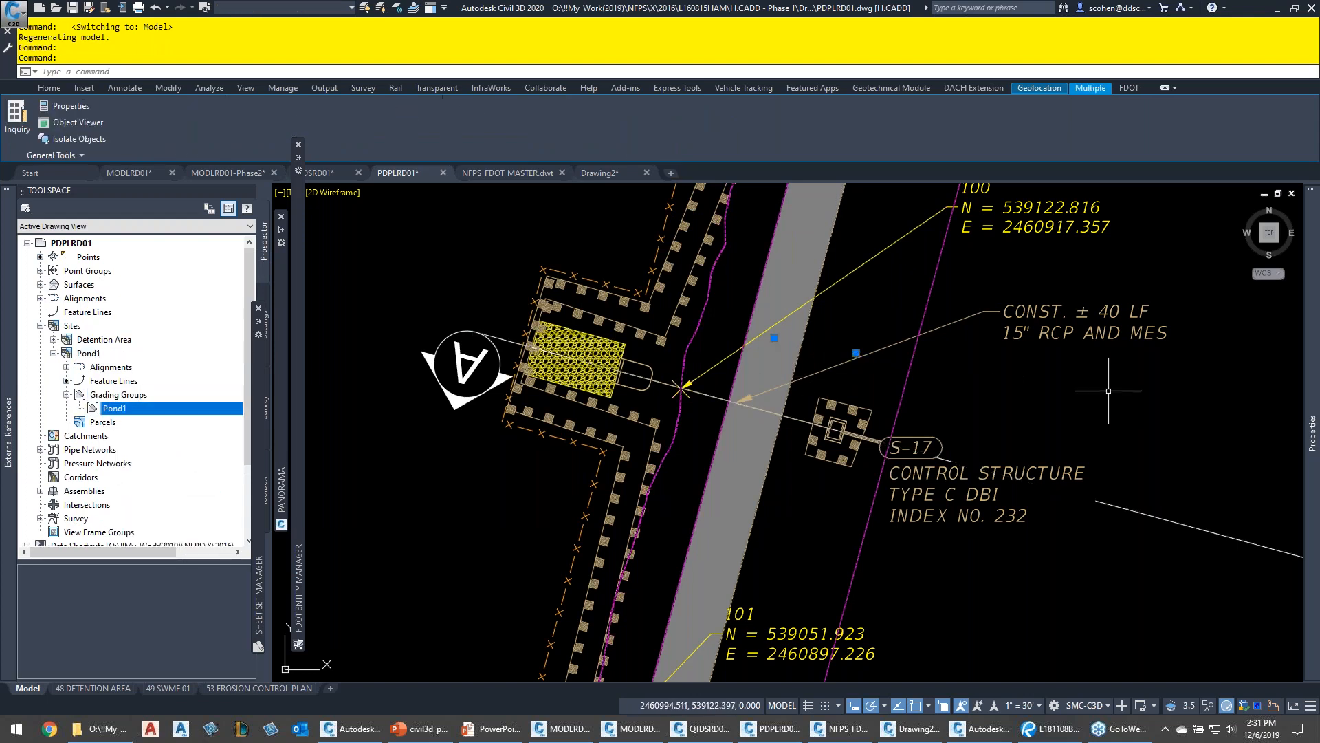
# Inspect the selected Pond1 grading from a tilted 3D angle in the Object Viewer, and close the viewer
pyautogui.moveTo(1311, 412)
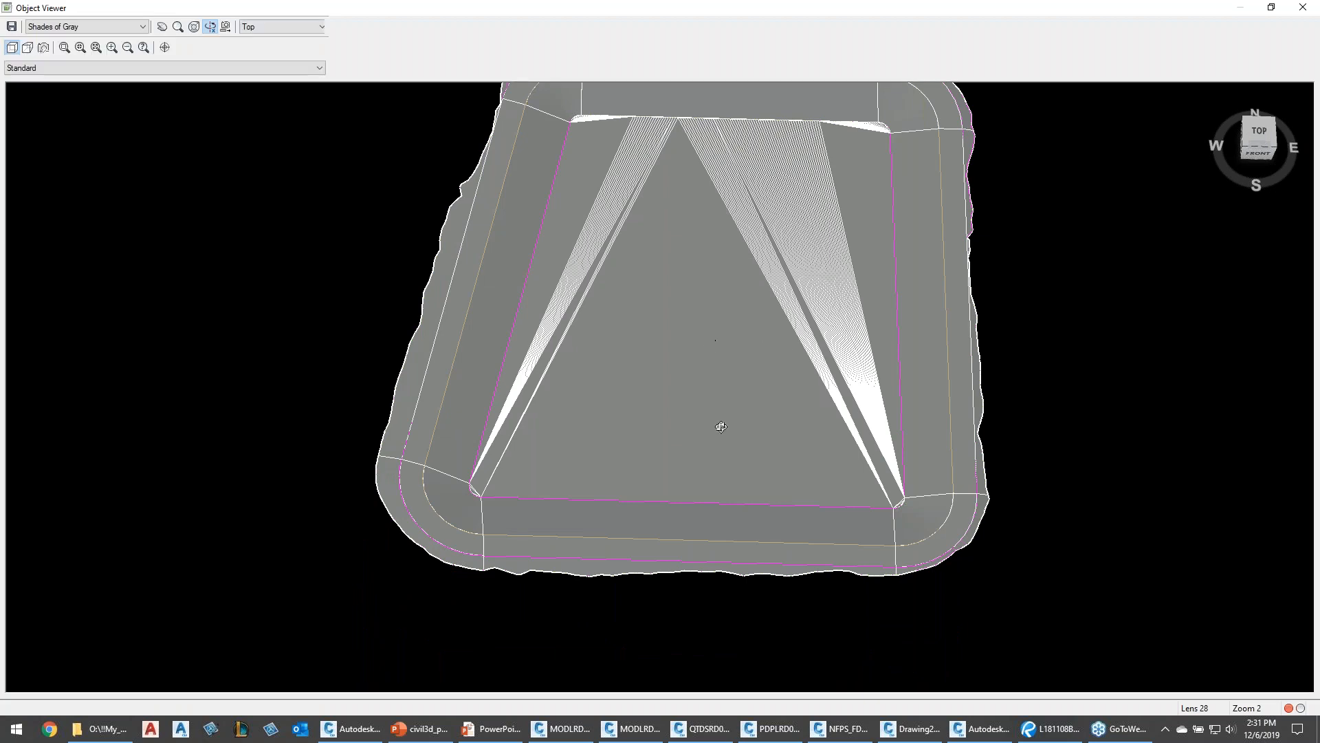
pyautogui.moveTo(717, 427); pyautogui.dragTo(639, 387)
pyautogui.scroll(5, 640, 387)
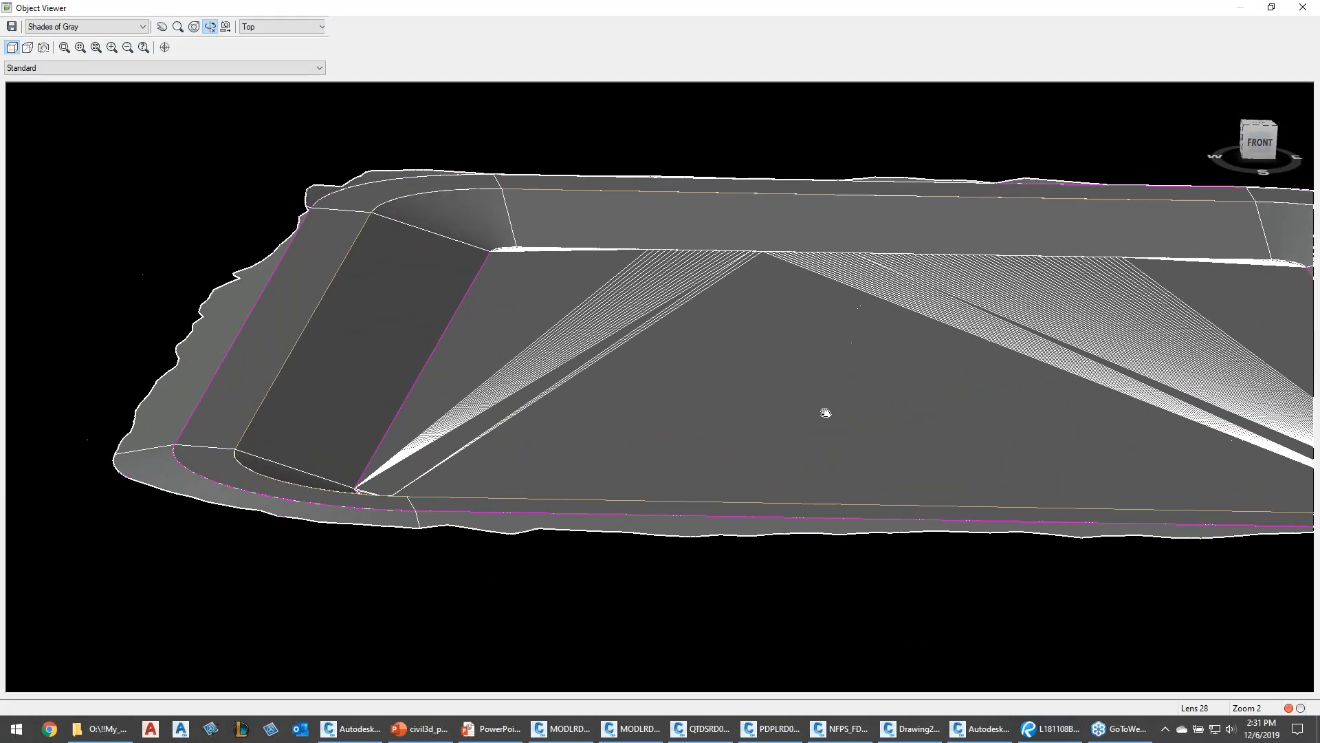
pyautogui.moveTo(739, 412); pyautogui.dragTo(726, 394, button='middle')
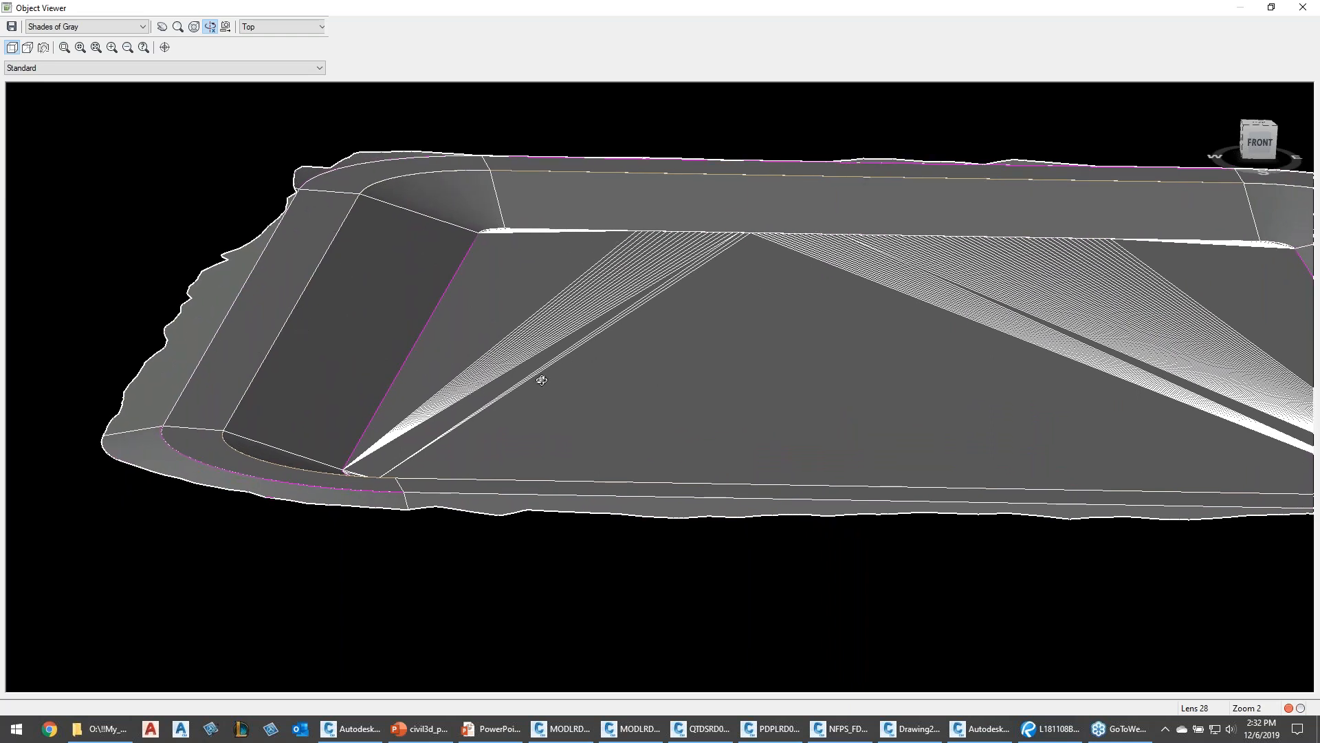
pyautogui.press('Escape')
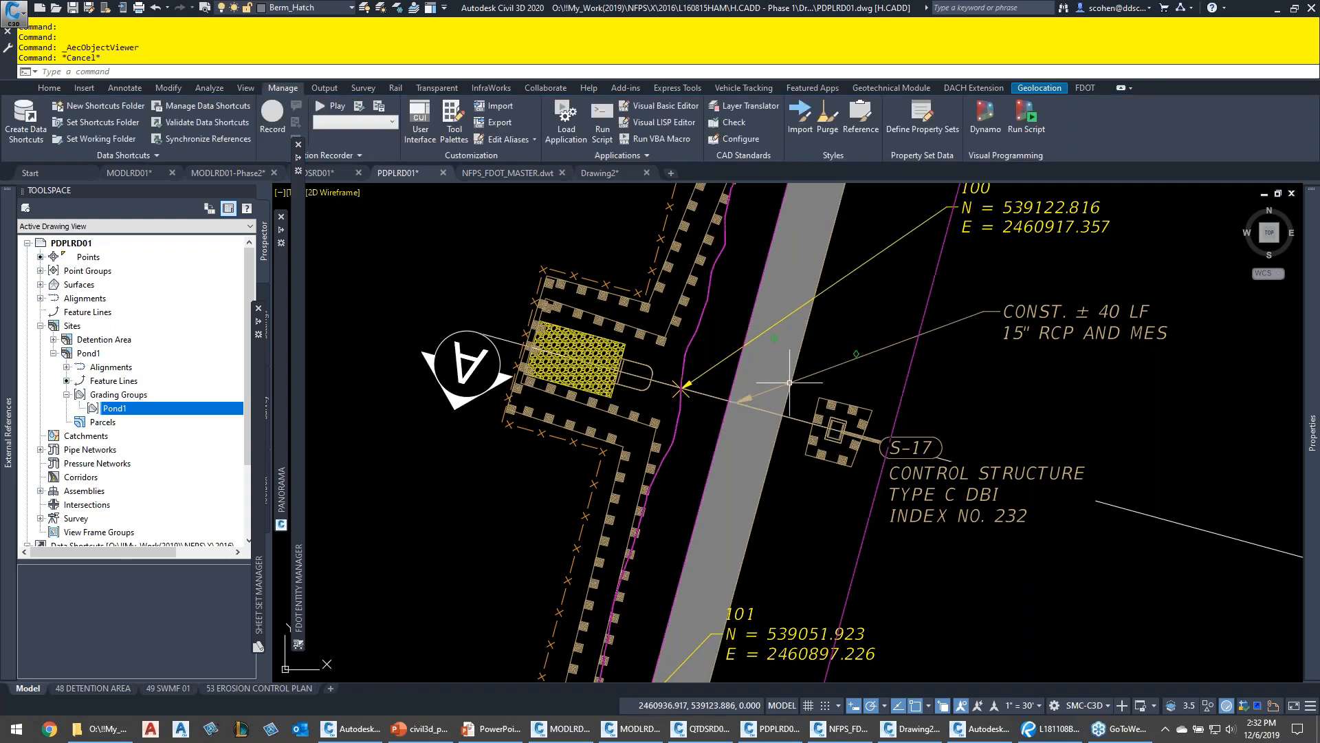
# Find Section A-A in model space and select its grid to check its object type, then clear the selection
pyautogui.scroll(-6, 900, 444)
pyautogui.moveTo(664, 456); pyautogui.dragTo(917, 437, button='middle')
pyautogui.scroll(4, 487, 540)
pyautogui.moveTo(850, 550); pyautogui.dragTo(678, 491, button='middle')
pyautogui.scroll(2, 767, 497)
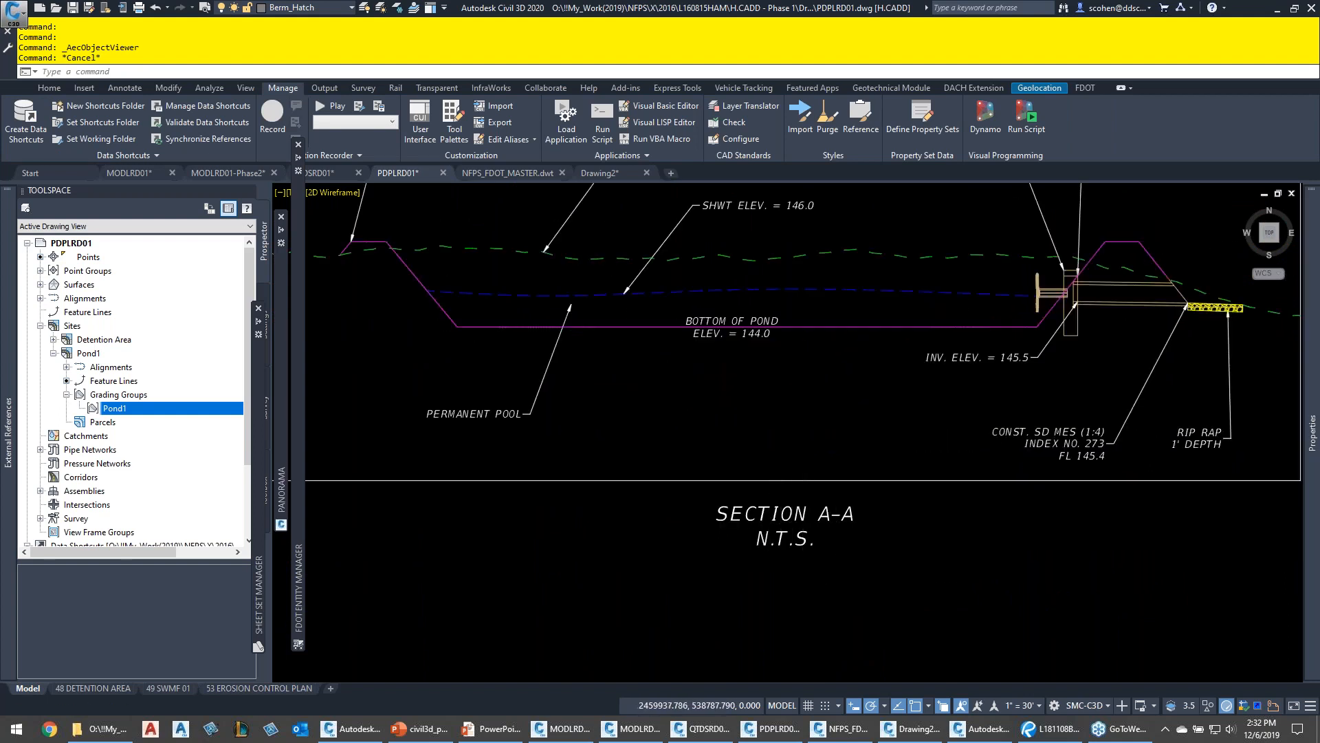
pyautogui.scroll(-2, 772, 500)
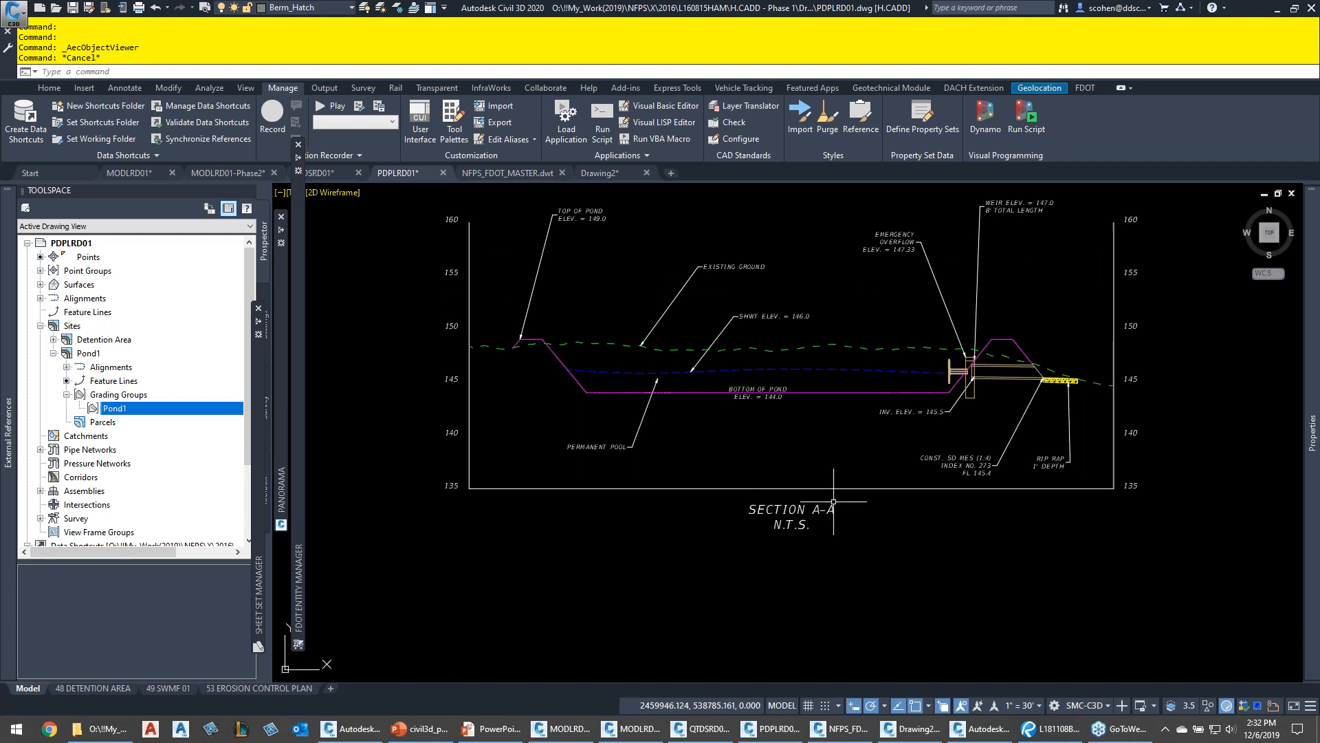
pyautogui.click(867, 505)
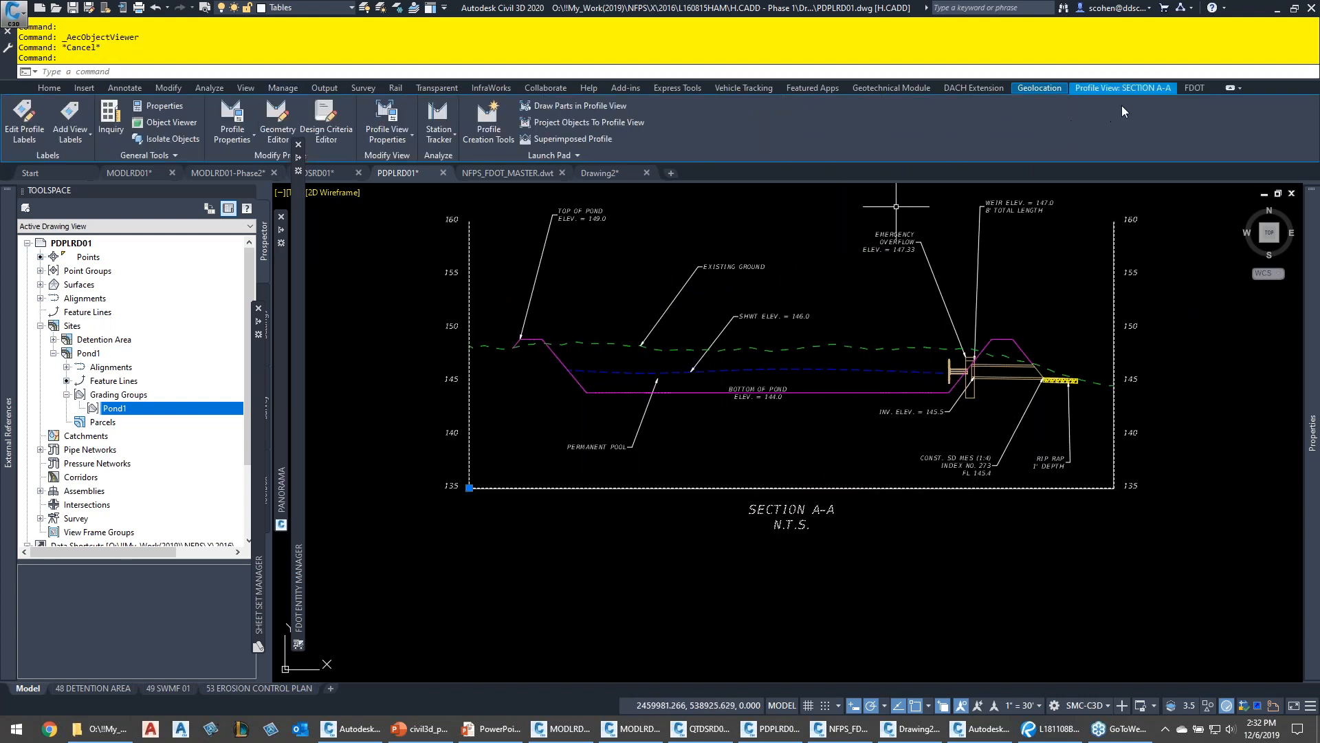
pyautogui.press('Escape')
pyautogui.press('Escape')
# Examine the object information of the pond bottom, water table and existing ground lines in Section A-A
pyautogui.scroll(4, 690, 394)
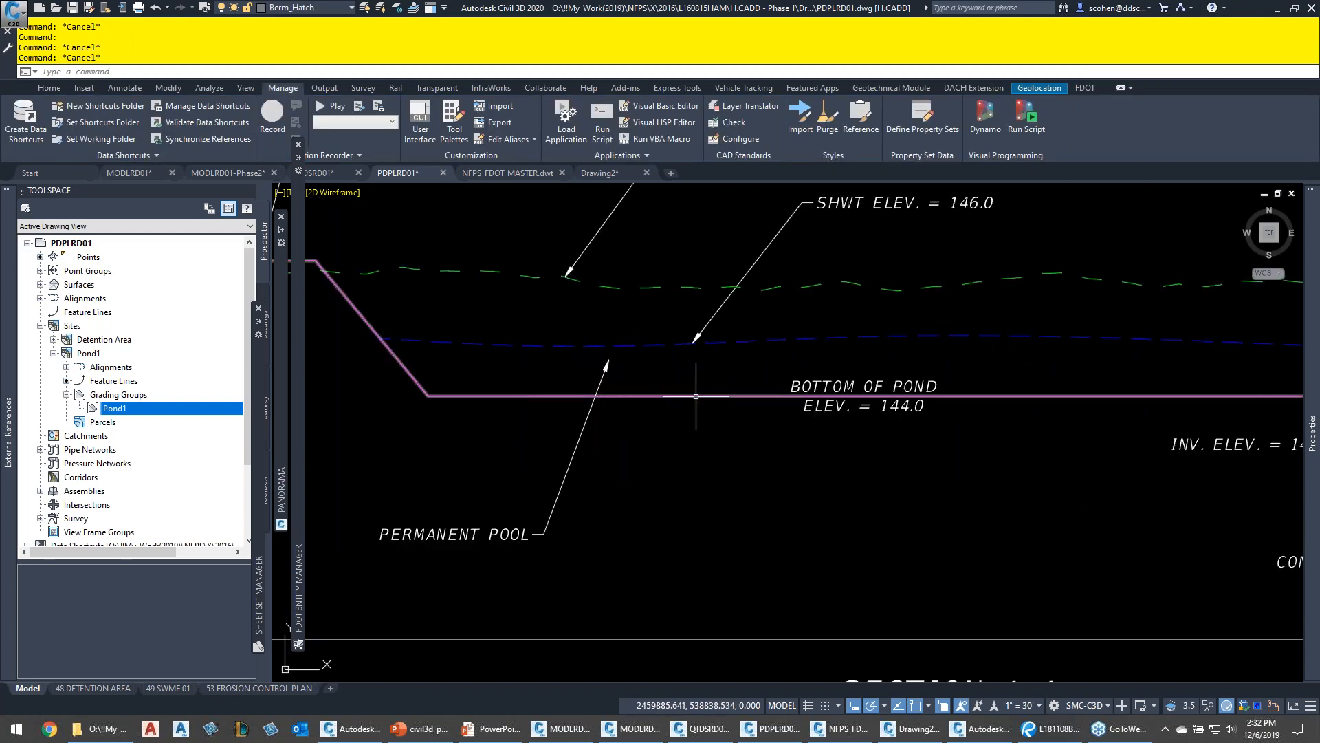
pyautogui.moveTo(696, 396)
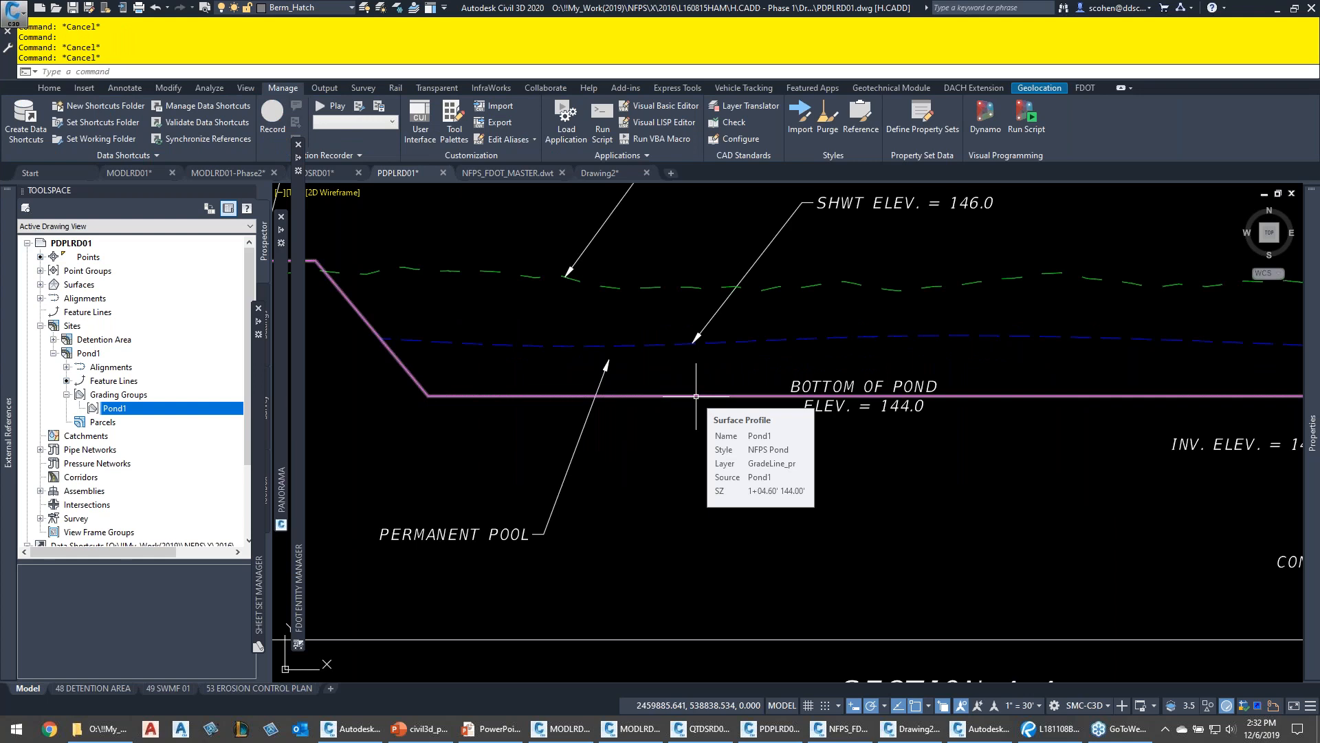
pyautogui.moveTo(751, 339)
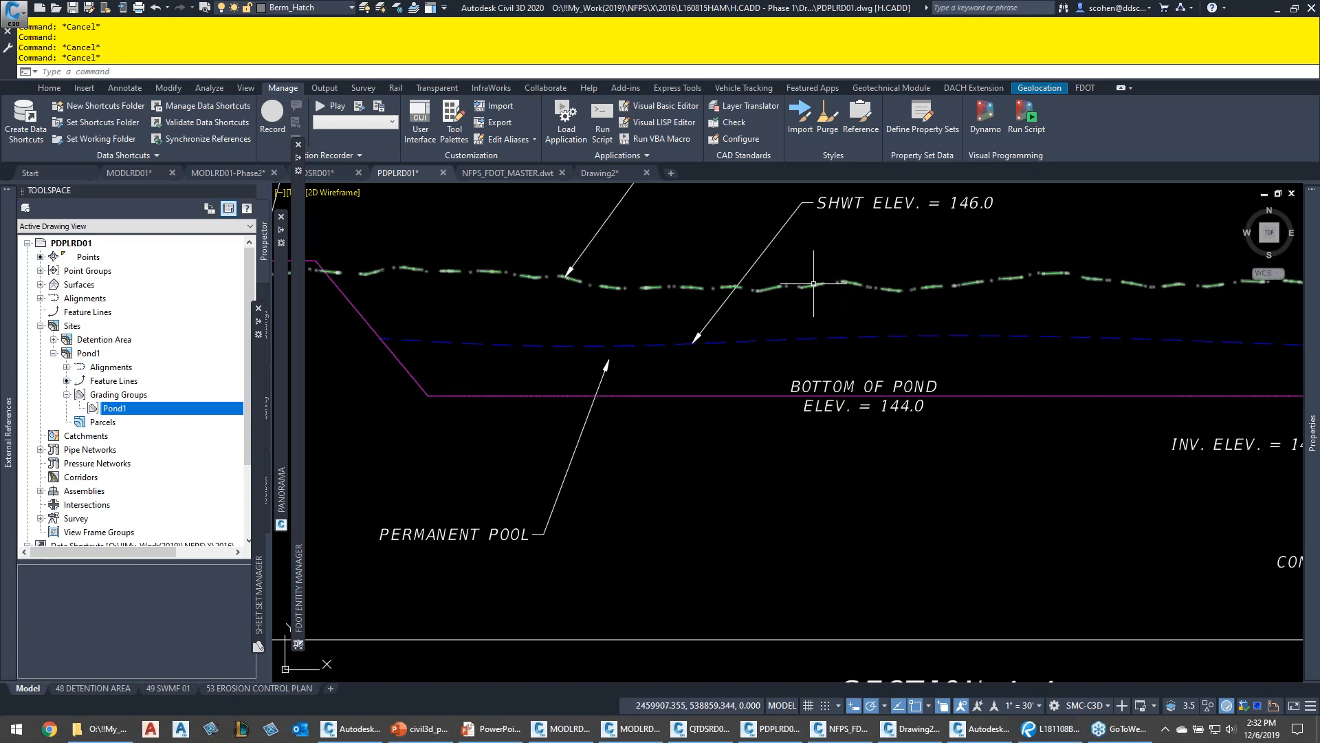
pyautogui.moveTo(814, 283)
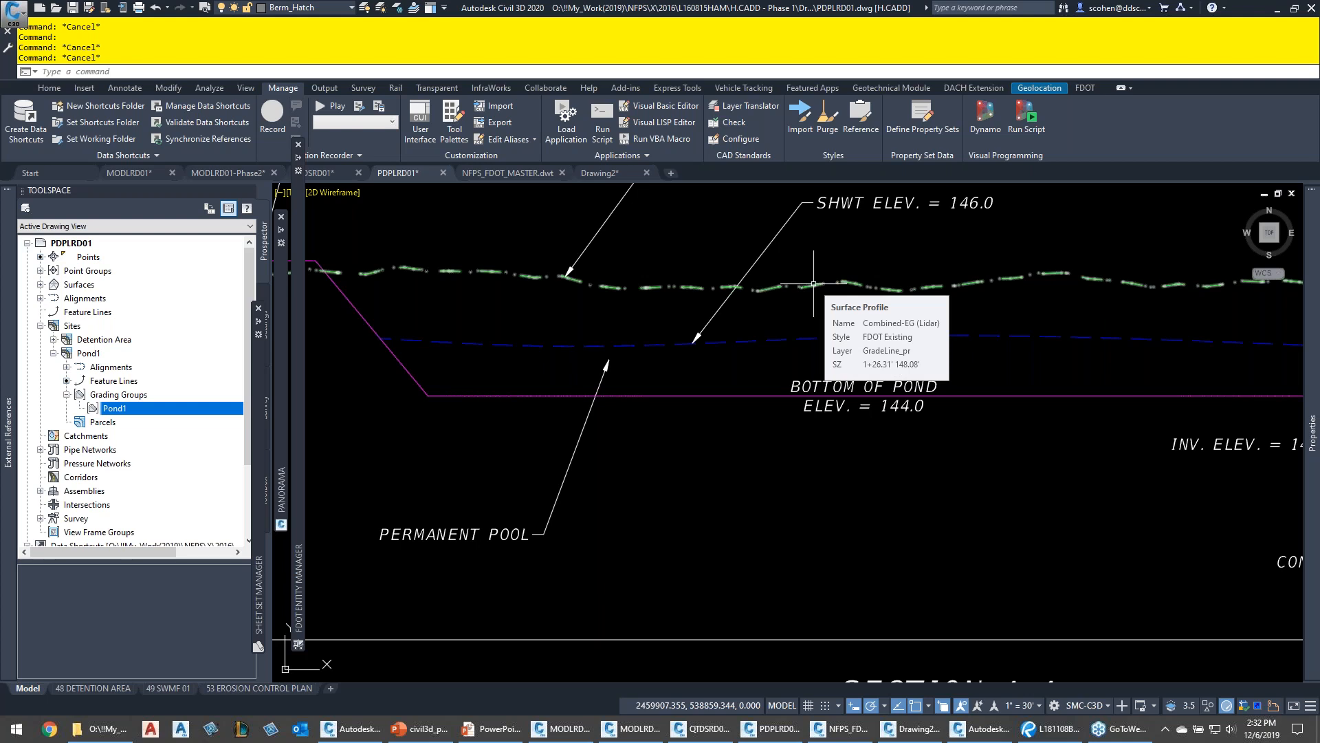
pyautogui.moveTo(813, 274); pyautogui.dragTo(648, 463, button='middle')
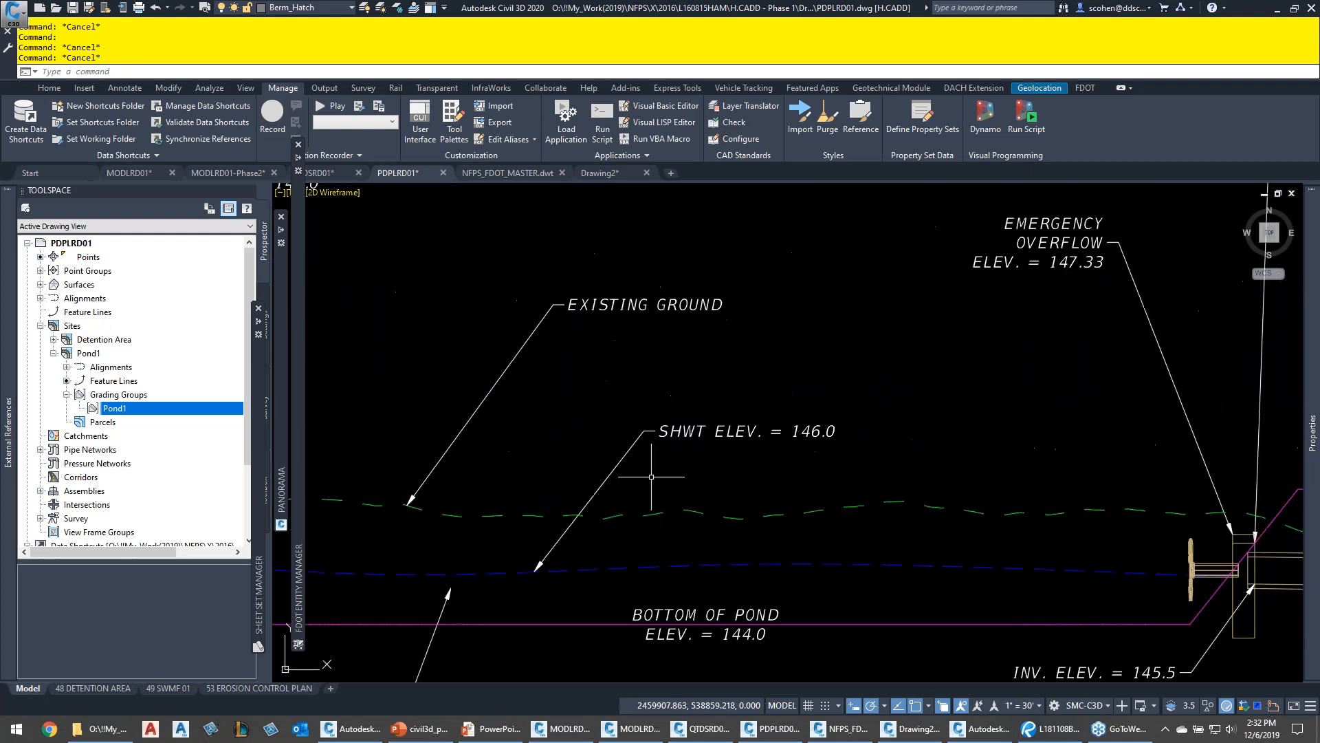
# Check the EXISTING GROUND label, and preview moving the SHWT ELEV. label's marker above the water table line without placing it
pyautogui.click(625, 305)
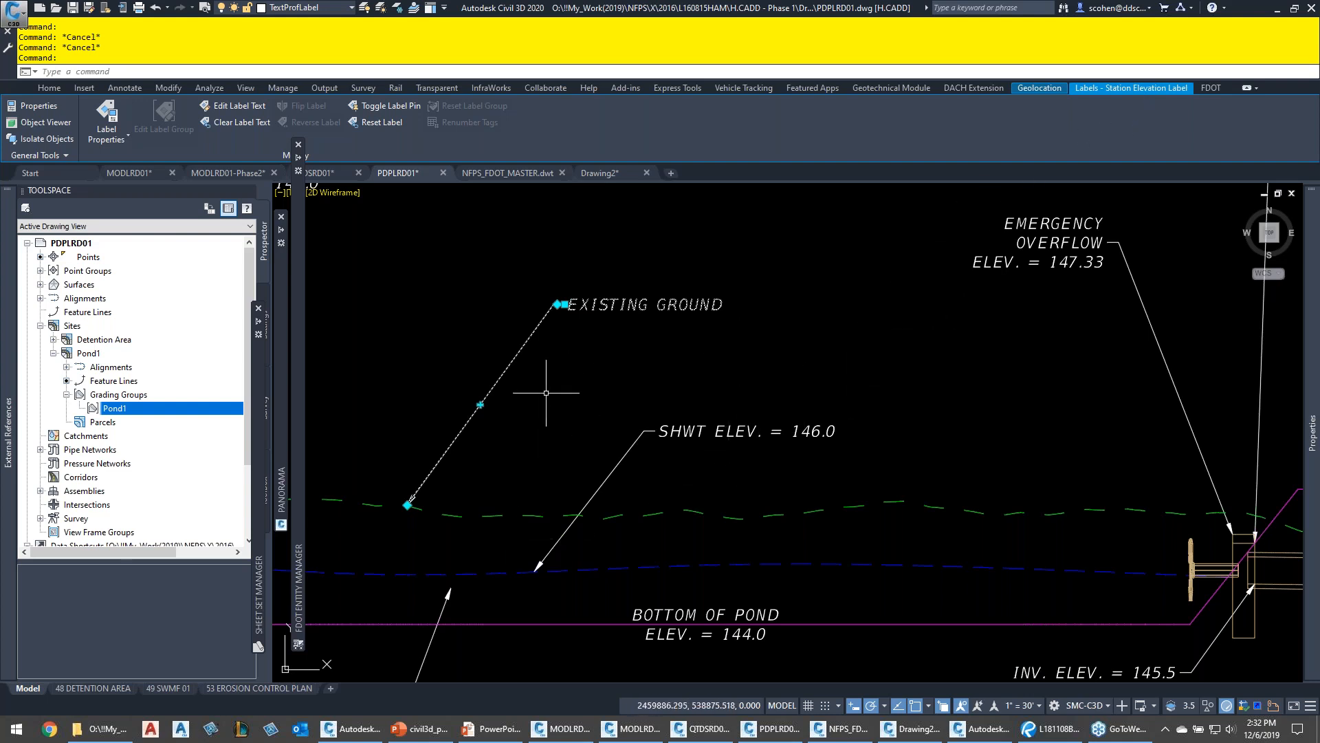
pyautogui.press('Escape')
pyautogui.click(717, 430)
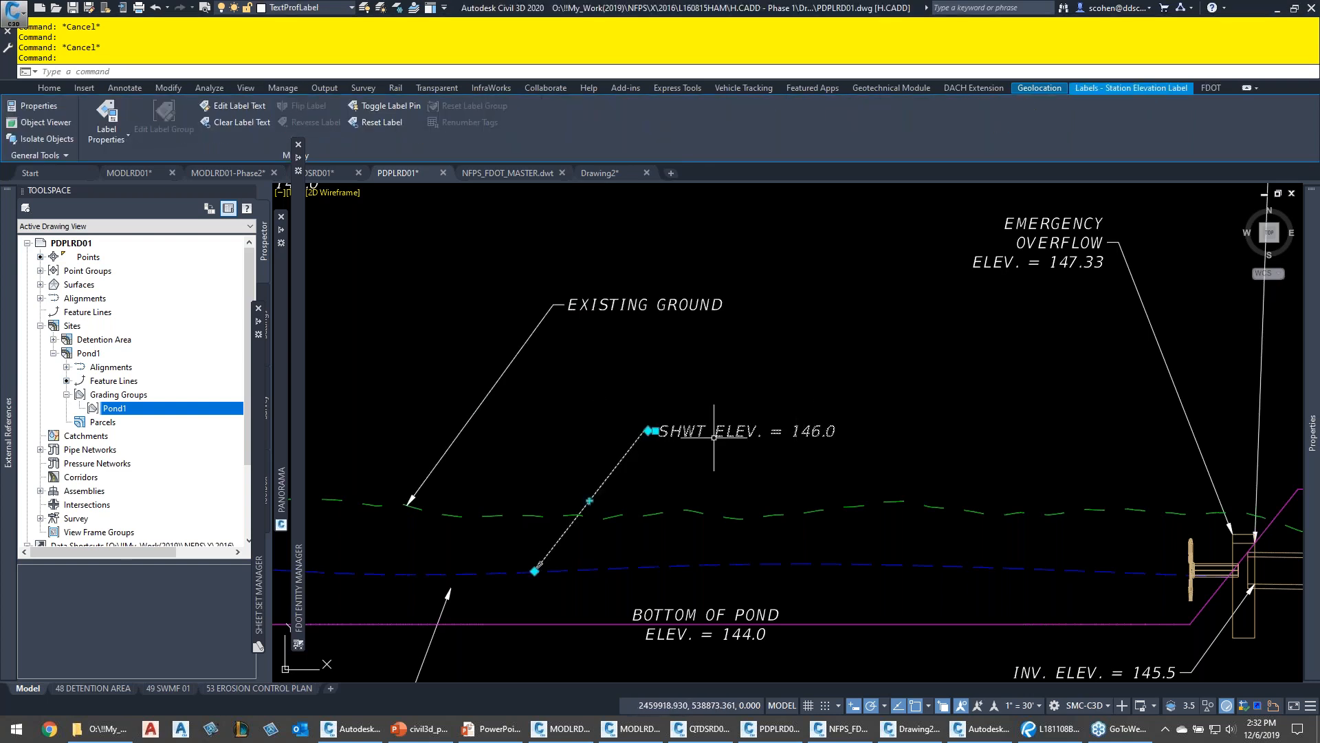
pyautogui.click(534, 569)
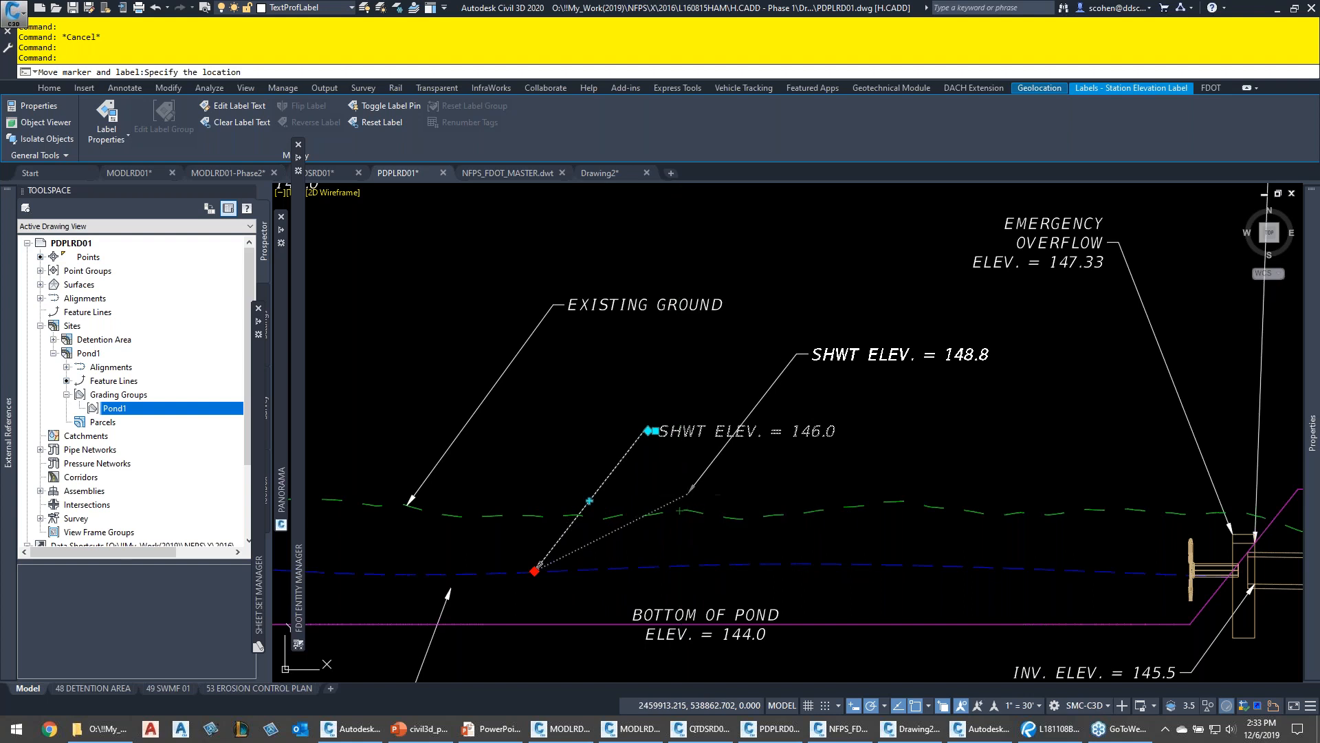
pyautogui.press('Escape')
pyautogui.press('Escape')
pyautogui.press('Escape')
# Preview moving the BOTTOM OF POND elevation label's marker off the pond bottom line, and cancel the move
pyautogui.moveTo(786, 585); pyautogui.dragTo(804, 489, button='middle')
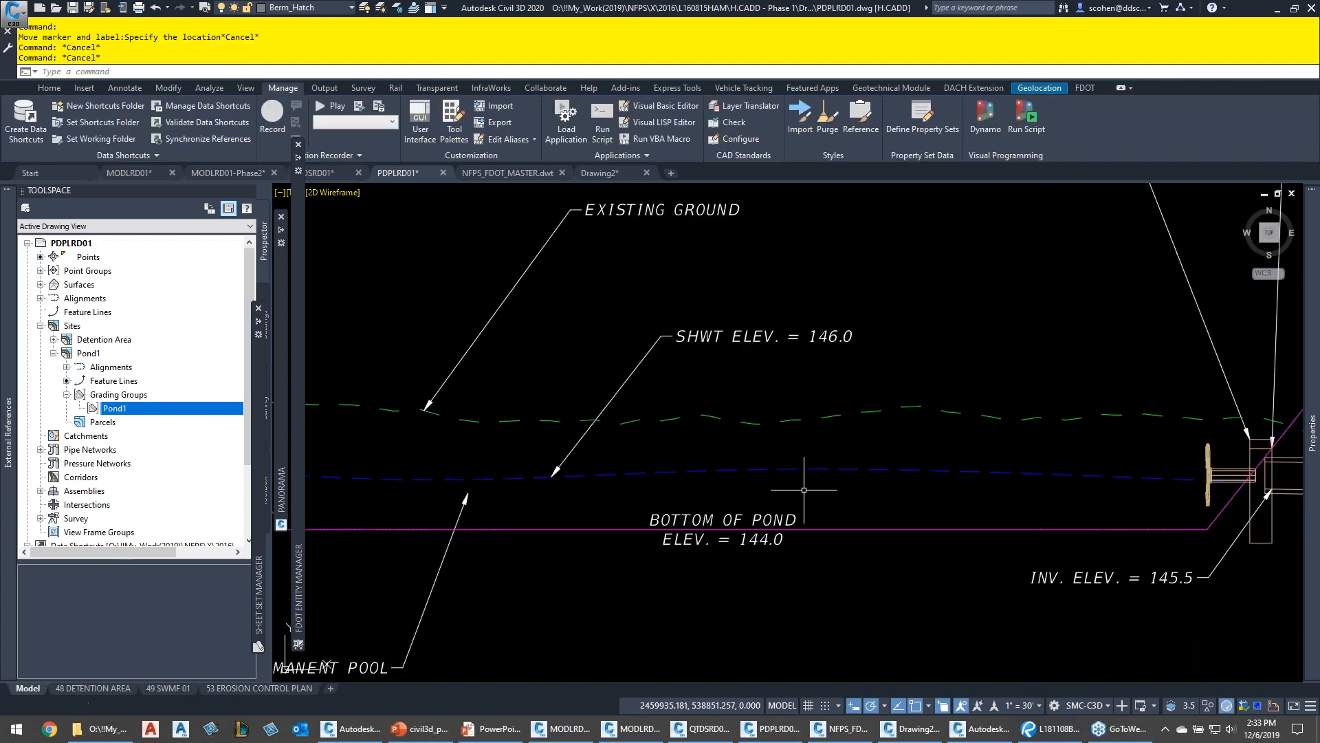
pyautogui.click(756, 518)
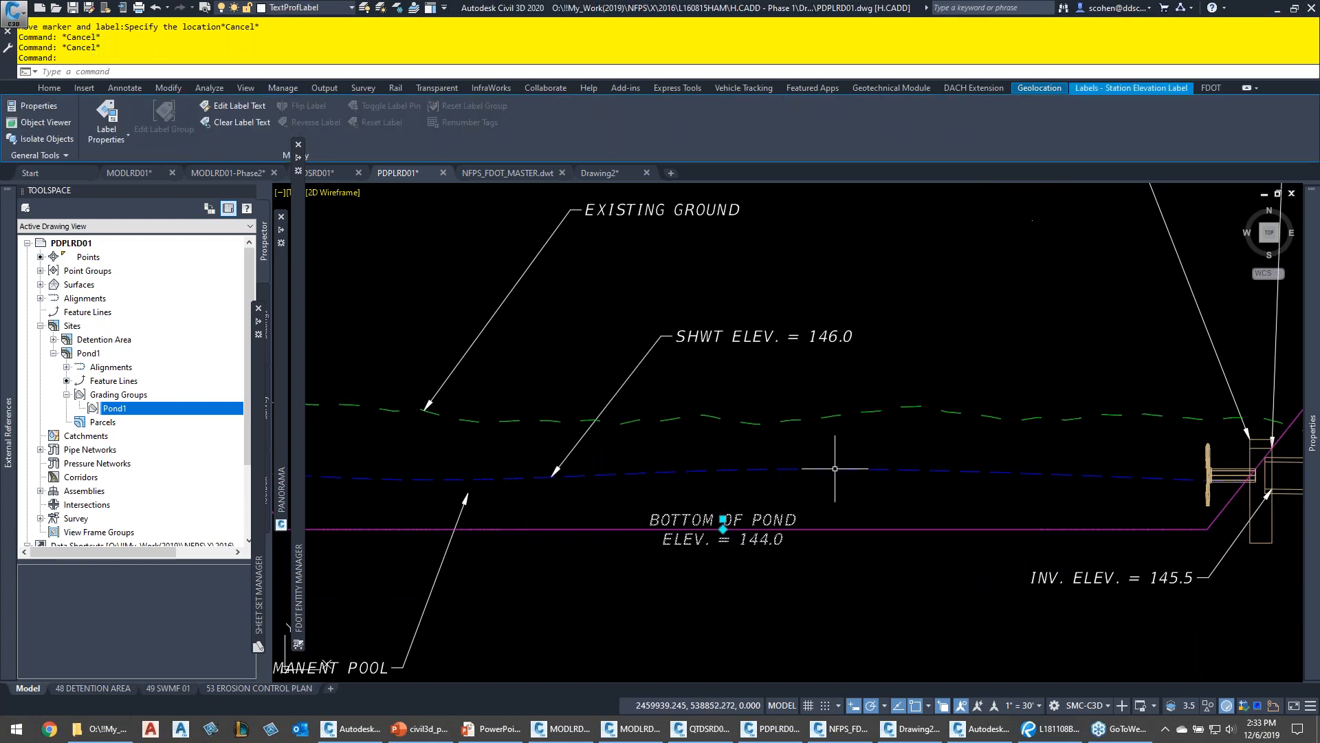
pyautogui.click(722, 528)
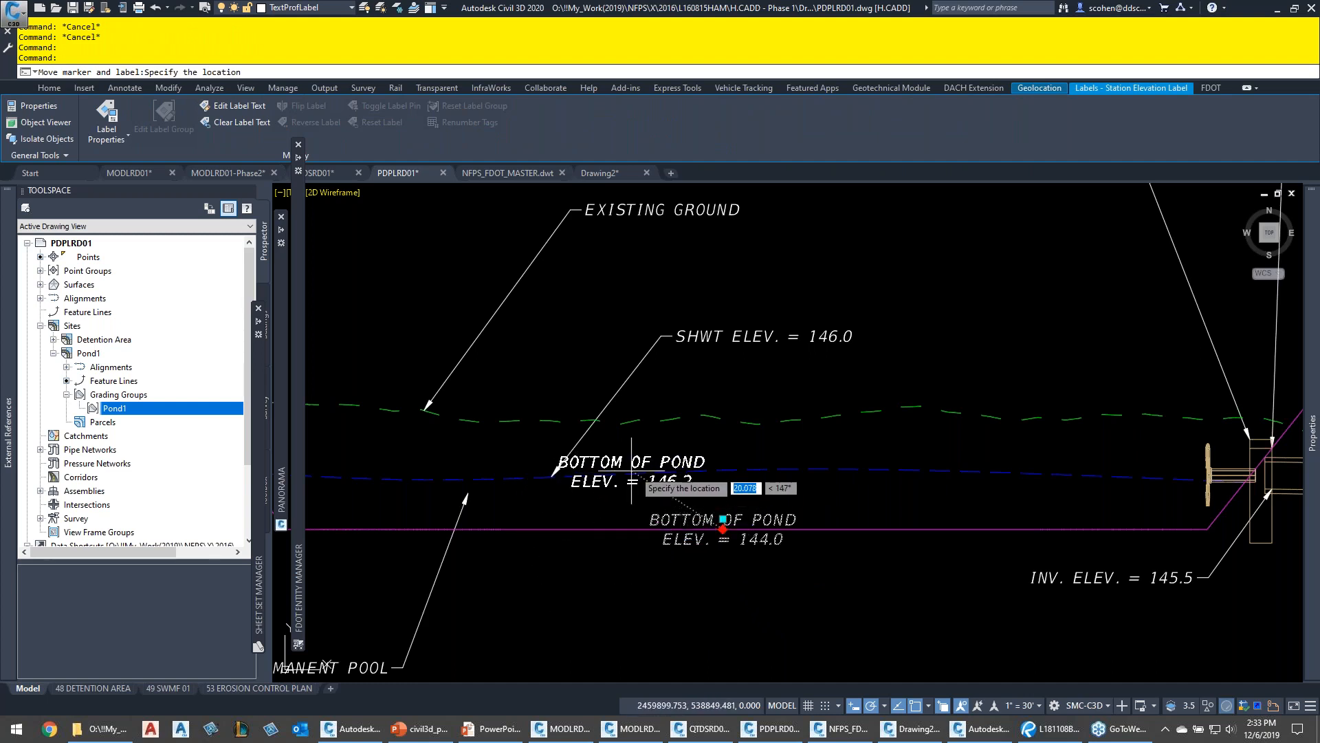
pyautogui.press('Escape')
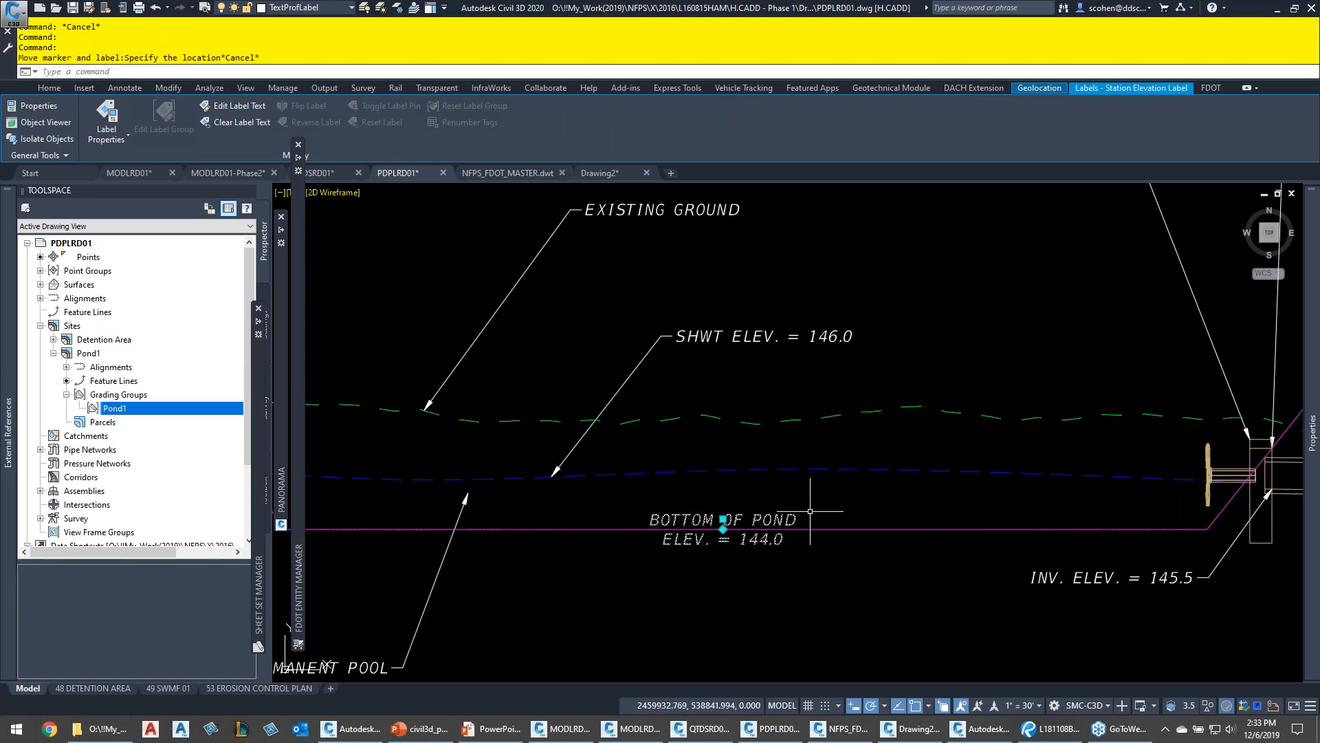
pyautogui.press('Escape')
# Examine the properties of the projected solids beside the junction structure in Section A-A, and clear the selection
pyautogui.scroll(3, 1018, 506)
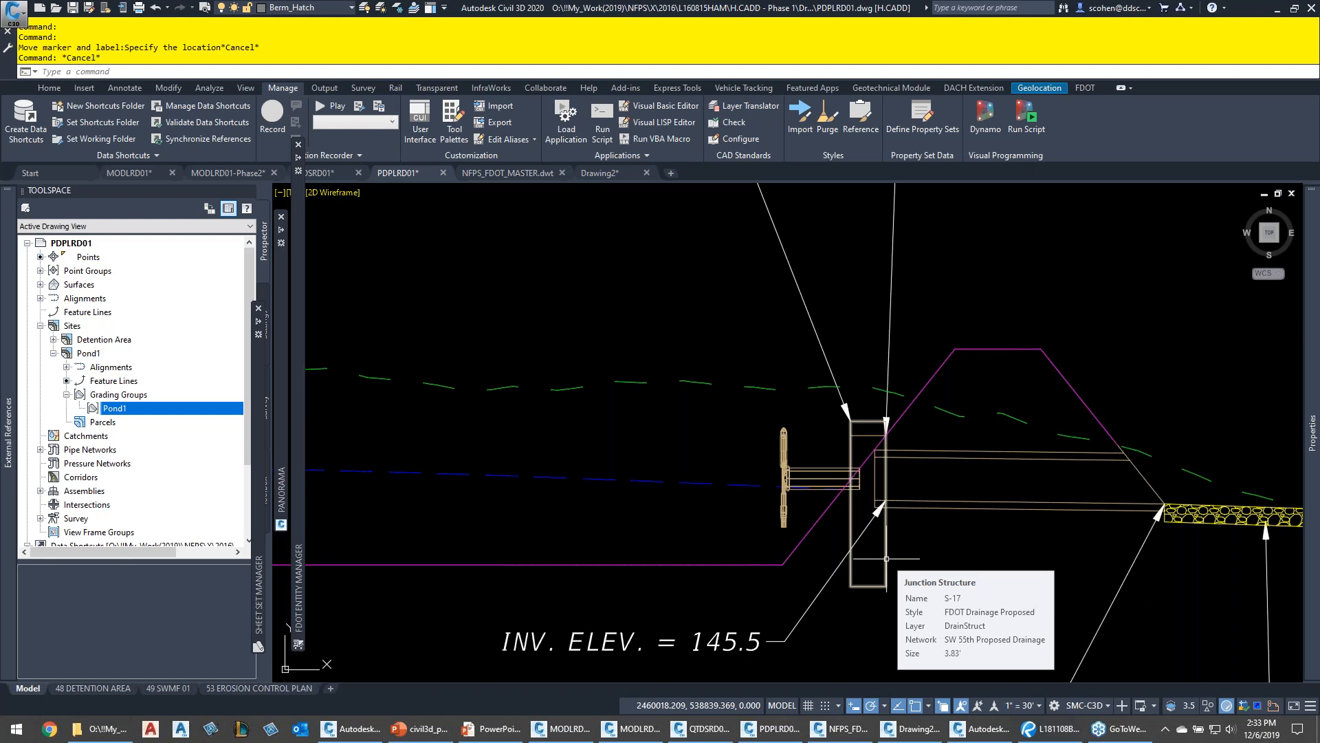
pyautogui.scroll(2, 776, 453)
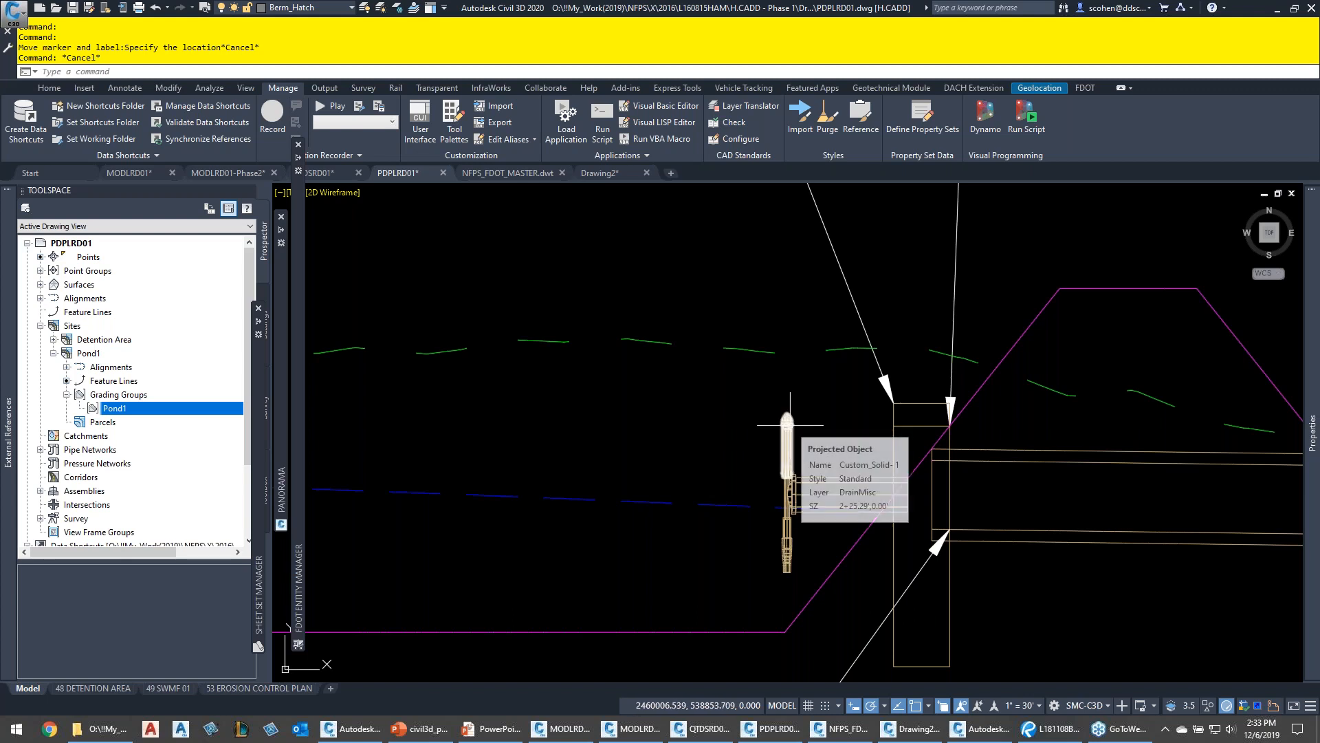
pyautogui.click(719, 390)
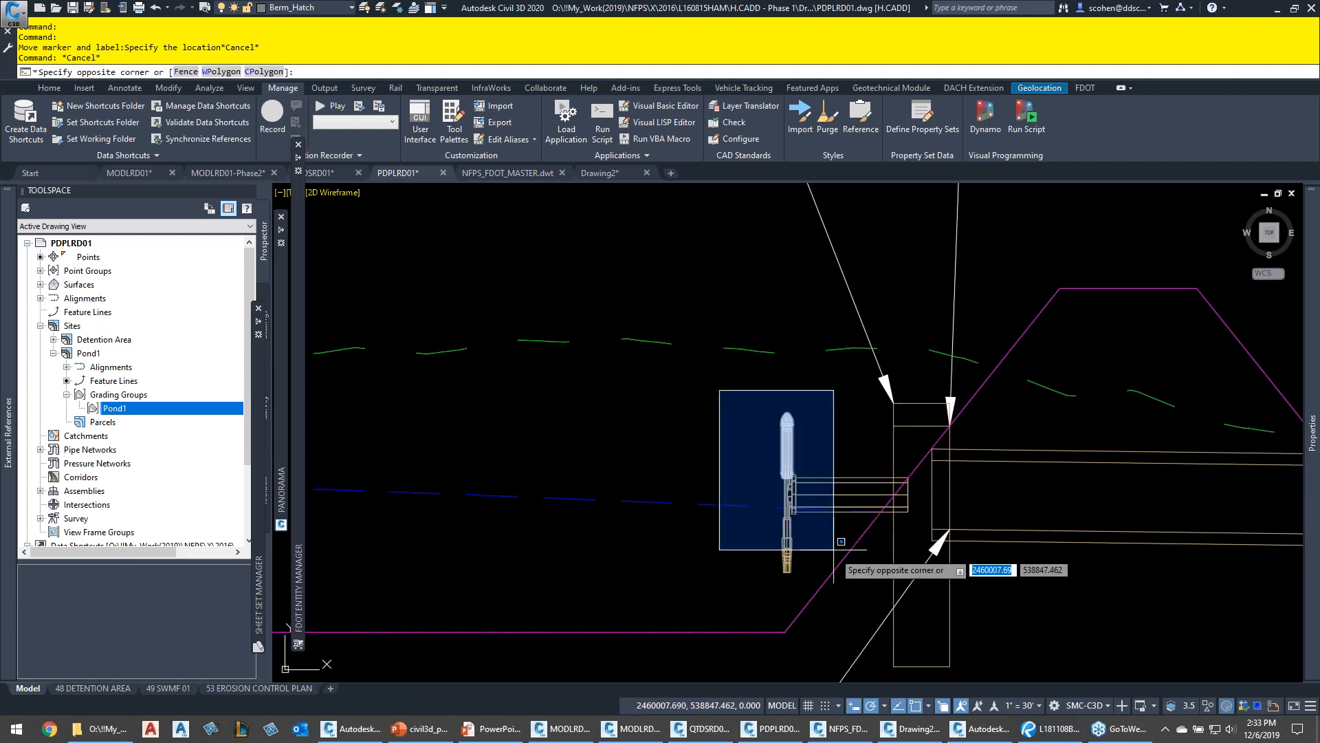
pyautogui.click(839, 600)
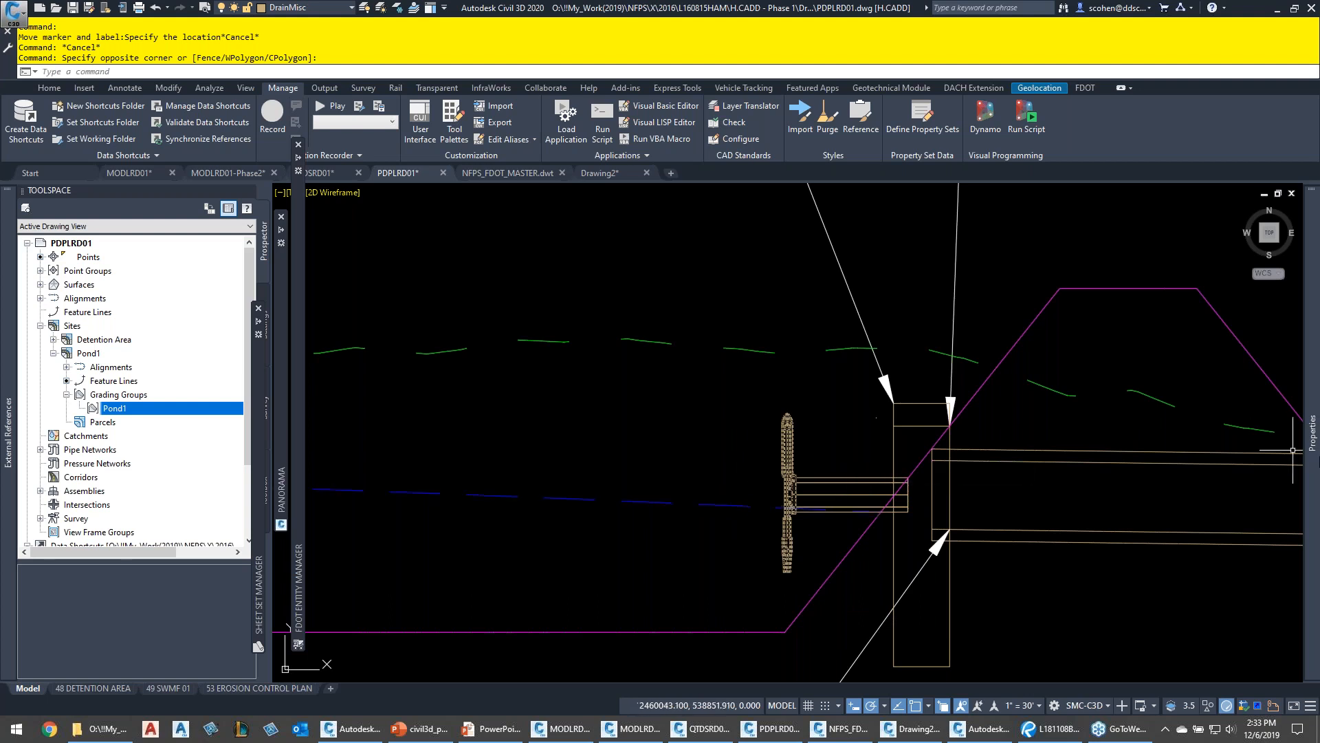
pyautogui.moveTo(1311, 433)
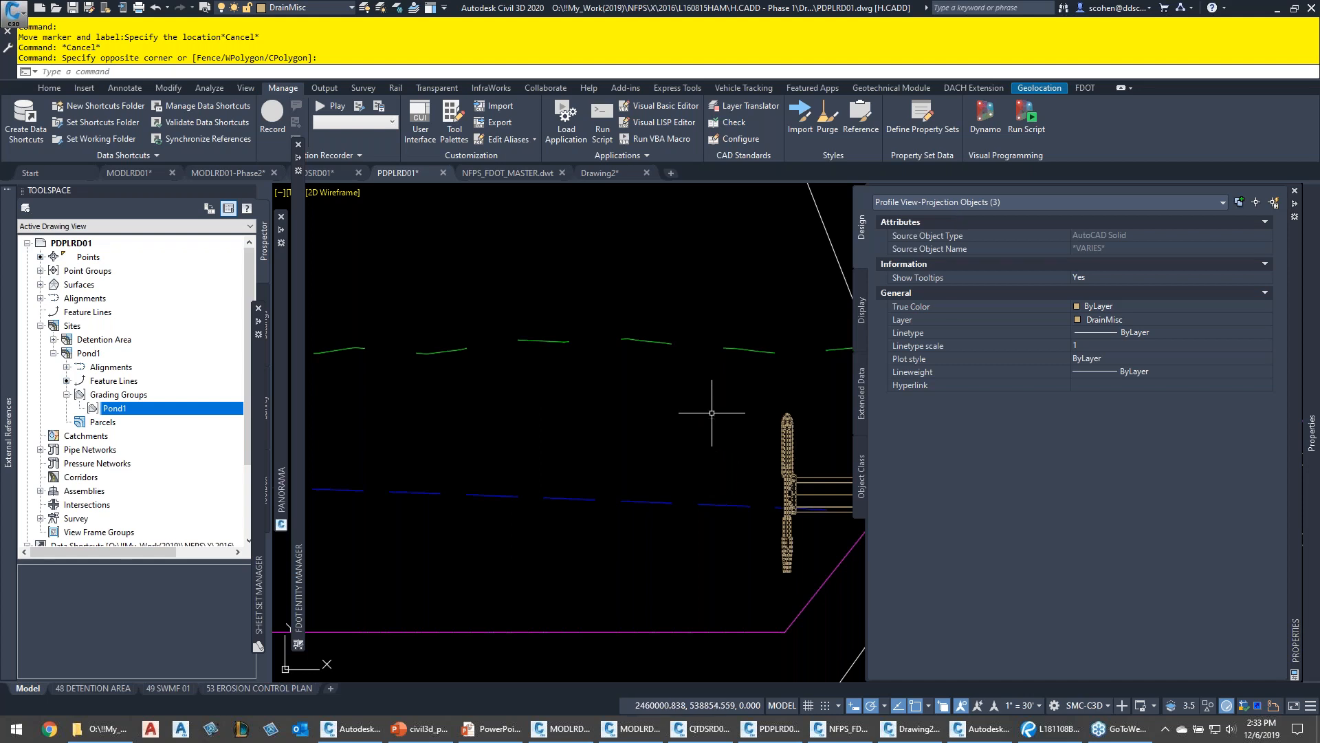
pyautogui.press('Escape')
pyautogui.press('Escape')
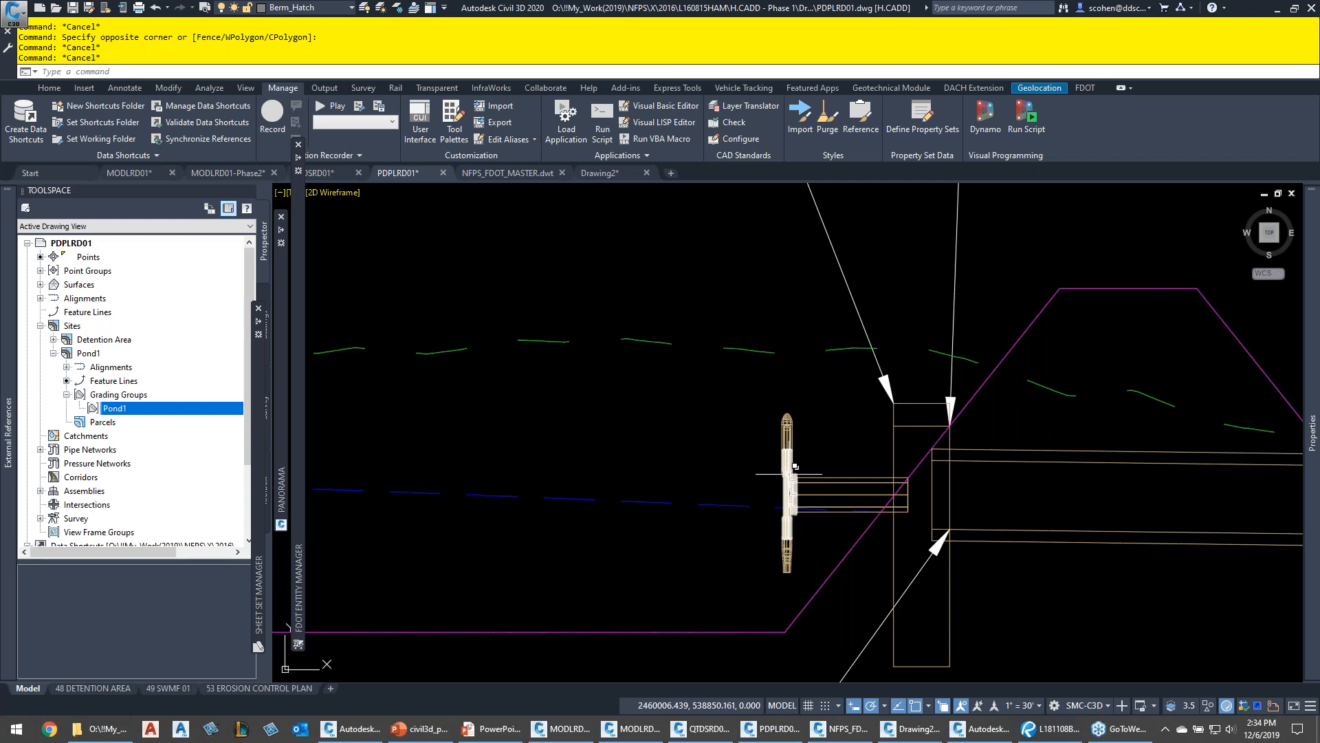
pyautogui.scroll(-6, 782, 462)
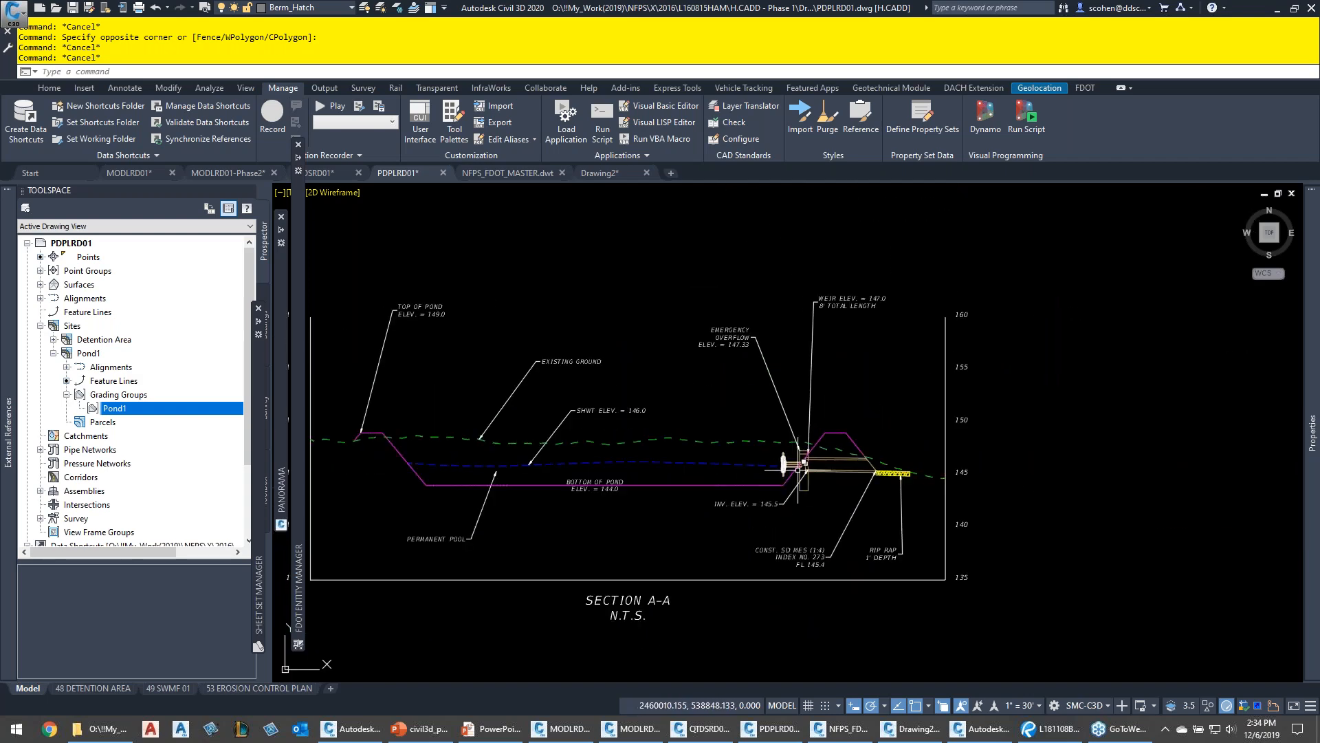
# Select the S-17 control structure with its connected pipes and end section in plan and open them in the Object Viewer
pyautogui.scroll(-10, 803, 462)
pyautogui.moveTo(937, 404); pyautogui.dragTo(763, 467, button='middle')
pyautogui.scroll(8, 803, 453)
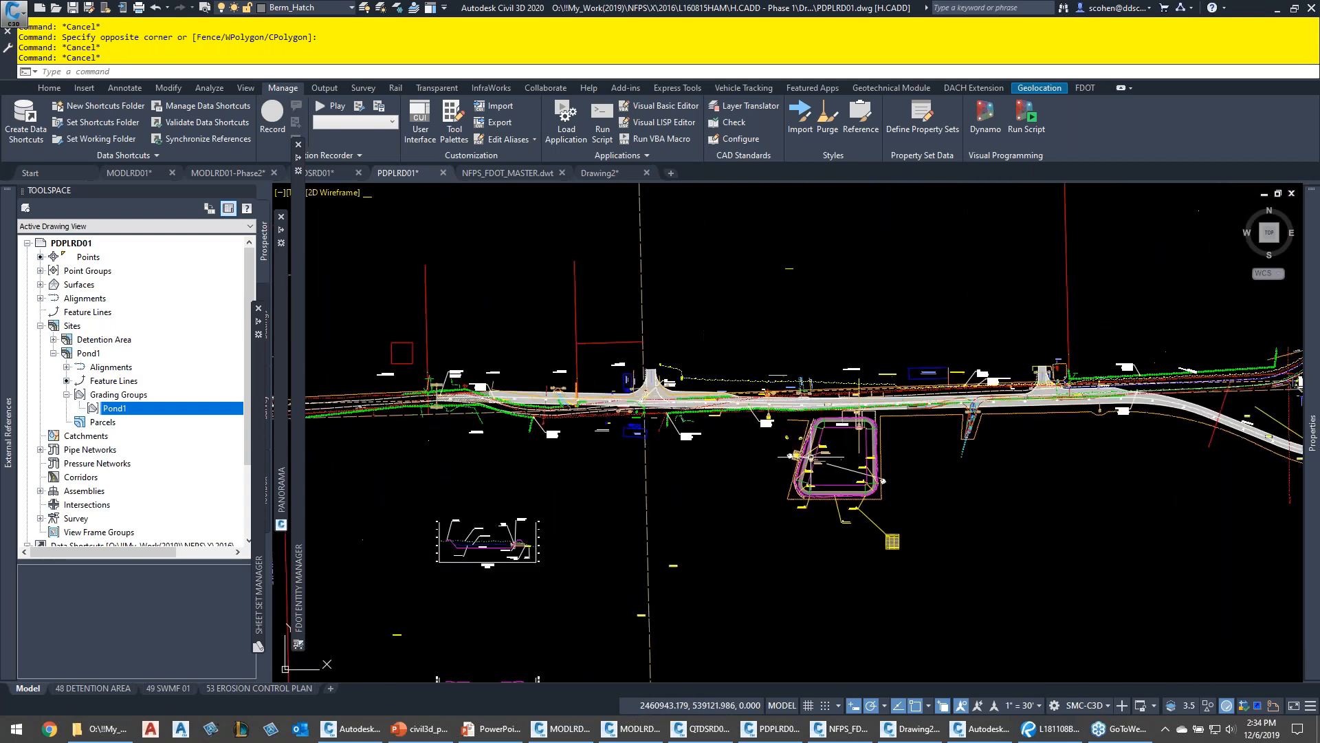
pyautogui.scroll(5, 811, 469)
pyautogui.scroll(3, 812, 469)
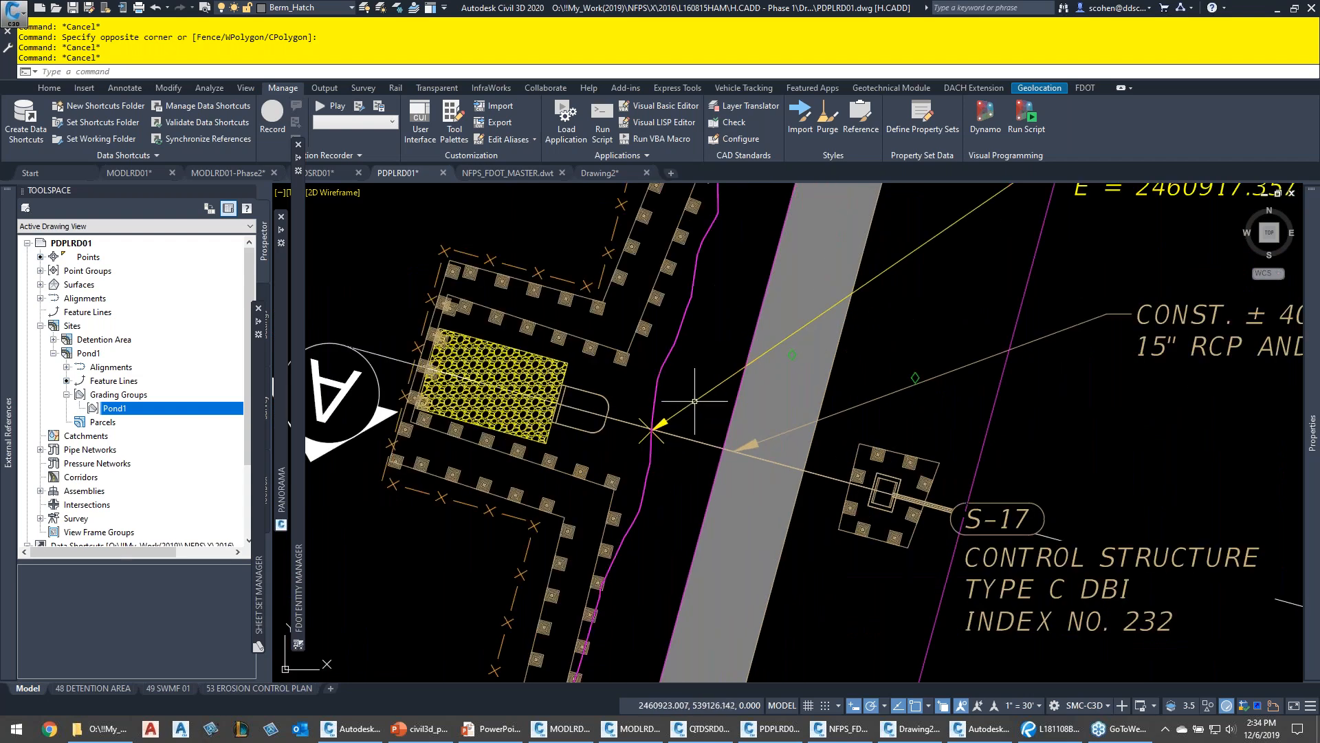
pyautogui.click(461, 218)
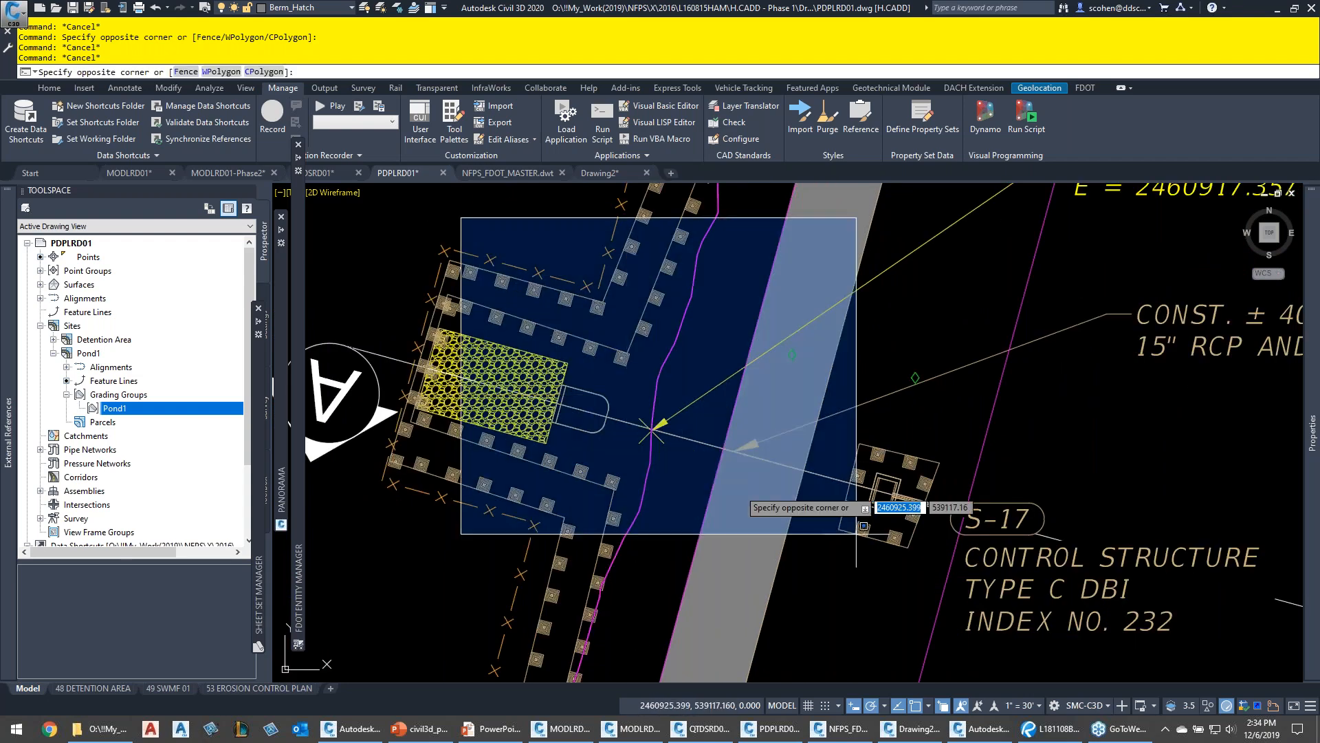
pyautogui.moveTo(1128, 578); pyautogui.dragTo(1025, 481, button='middle')
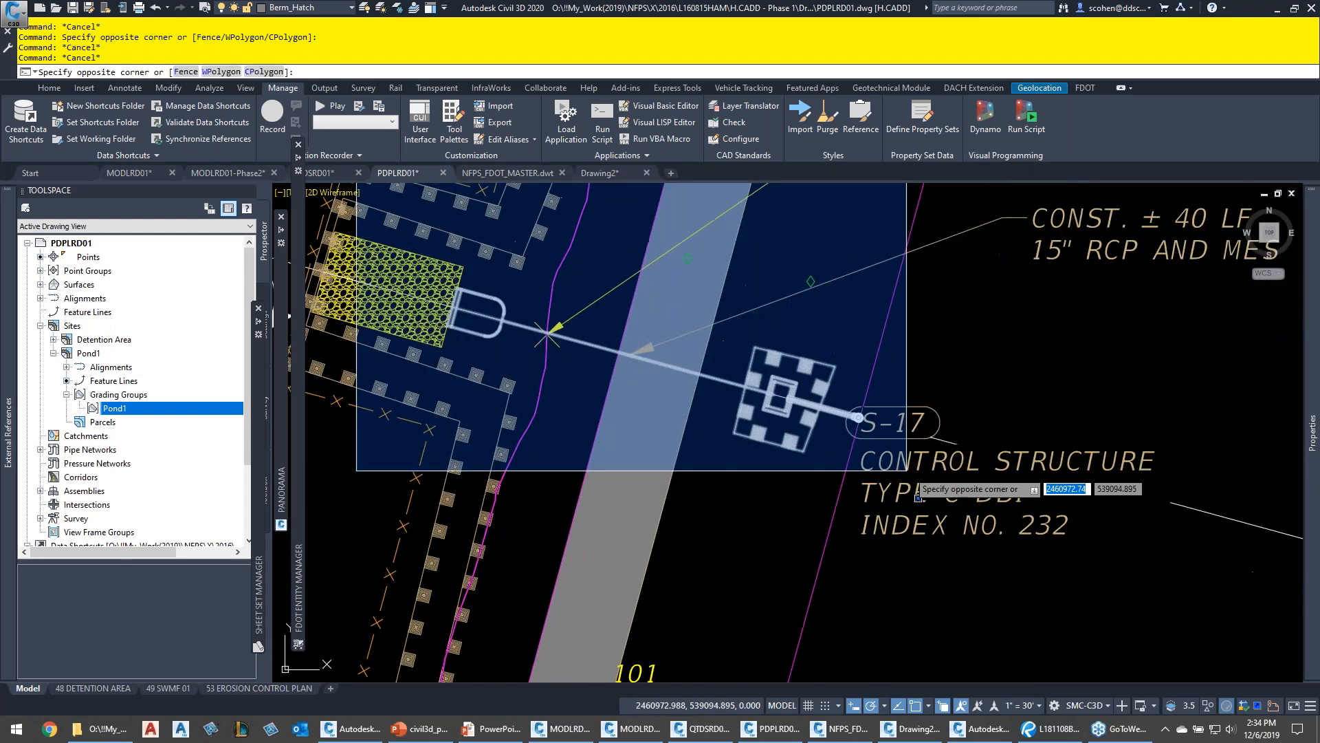
pyautogui.click(973, 549)
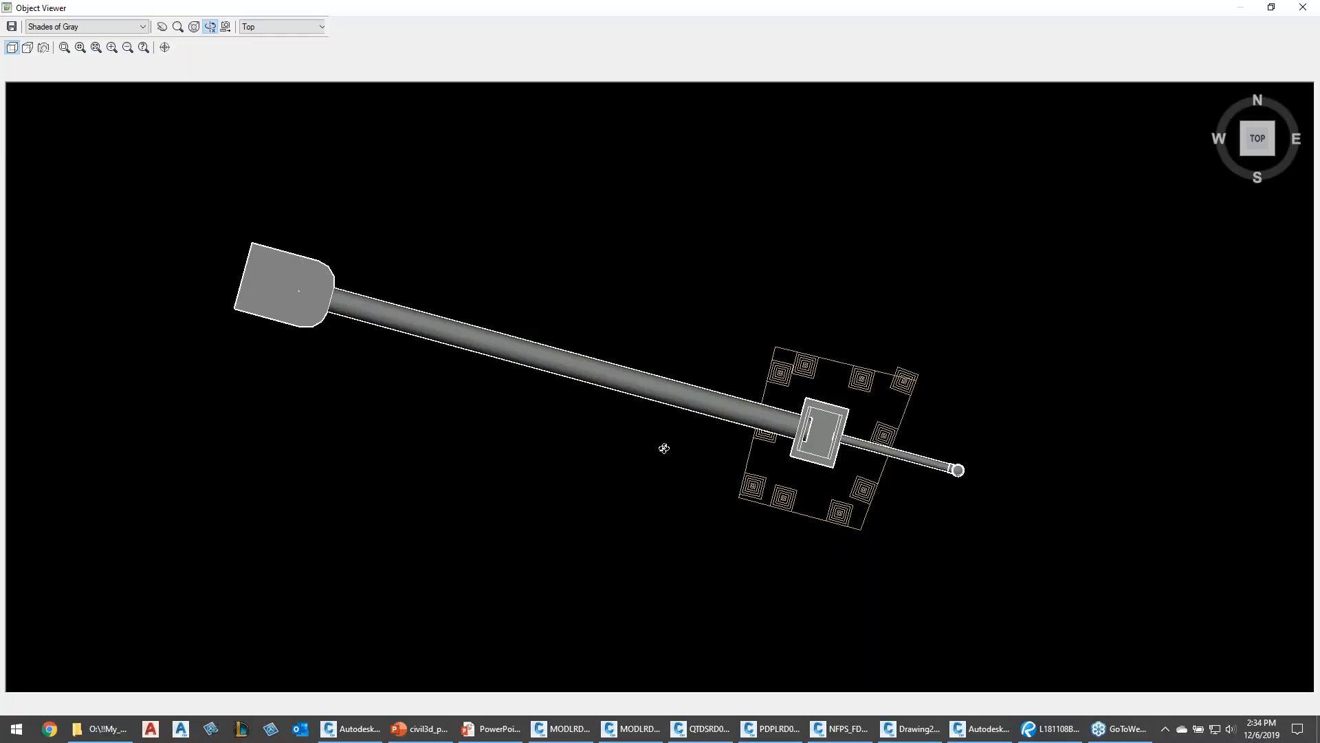
# Examine the control structure box and its smaller pipe in 3D from the front
pyautogui.moveTo(654, 477); pyautogui.dragTo(605, 199)
pyautogui.scroll(-10, 658, 341)
pyautogui.click(64, 48)
pyautogui.moveTo(695, 299); pyautogui.dragTo(713, 308)
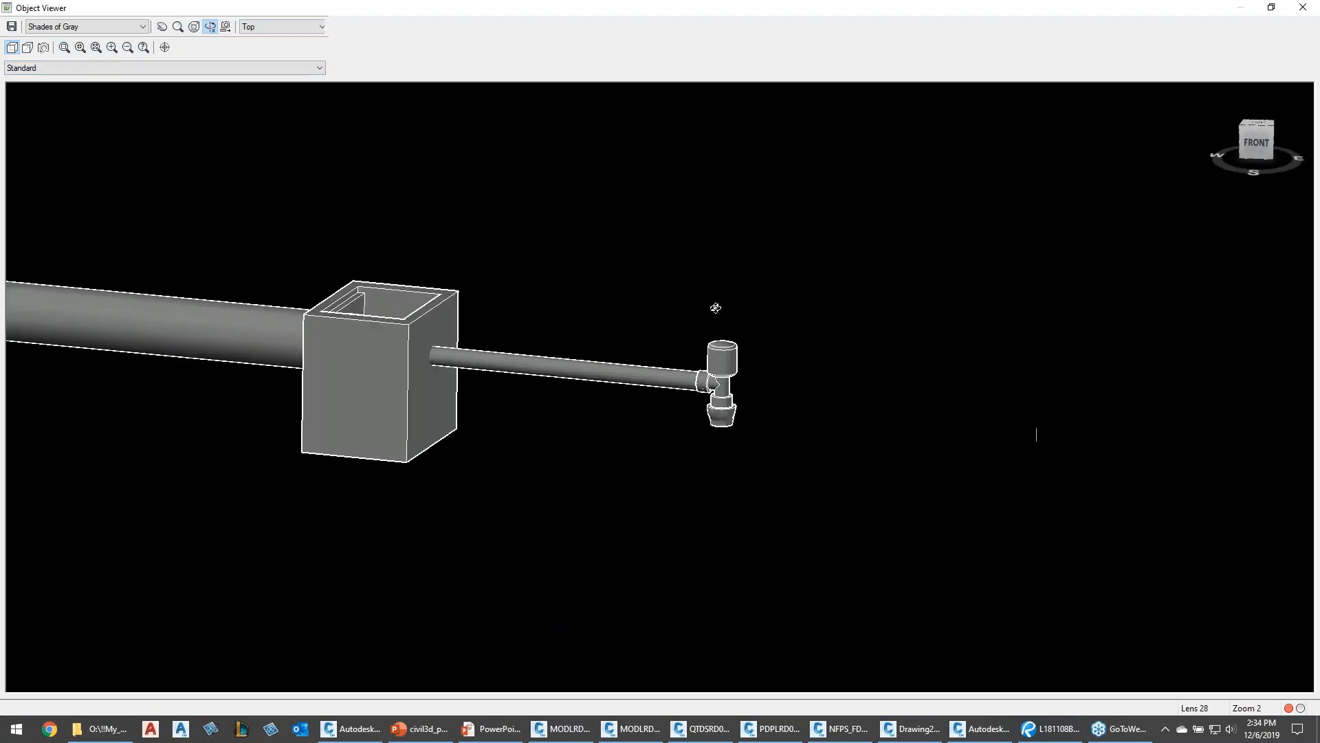
pyautogui.scroll(4, 660, 374)
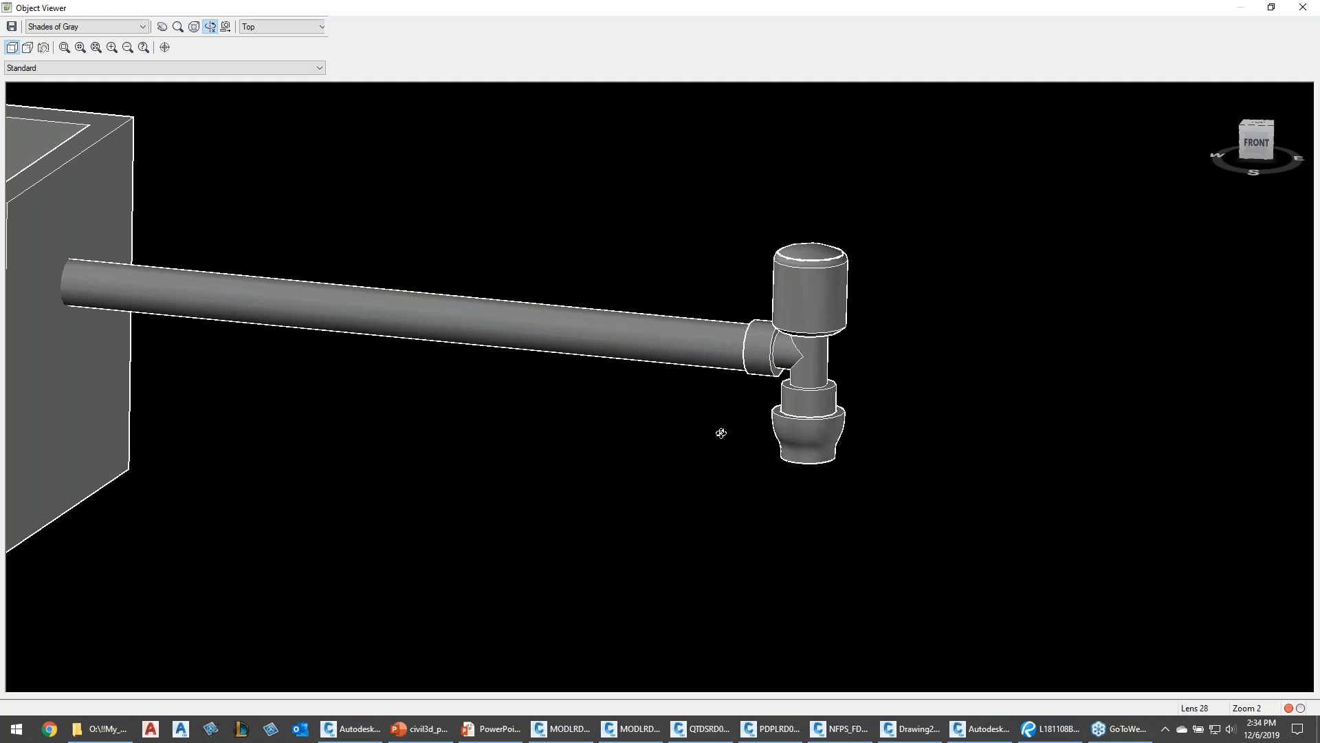
# Examine the fitting at the end of the smaller pipe from below, close the Object Viewer and clear the selection
pyautogui.click(751, 350)
pyautogui.click(760, 356)
pyautogui.click(761, 356)
pyautogui.moveTo(844, 385); pyautogui.dragTo(662, 135)
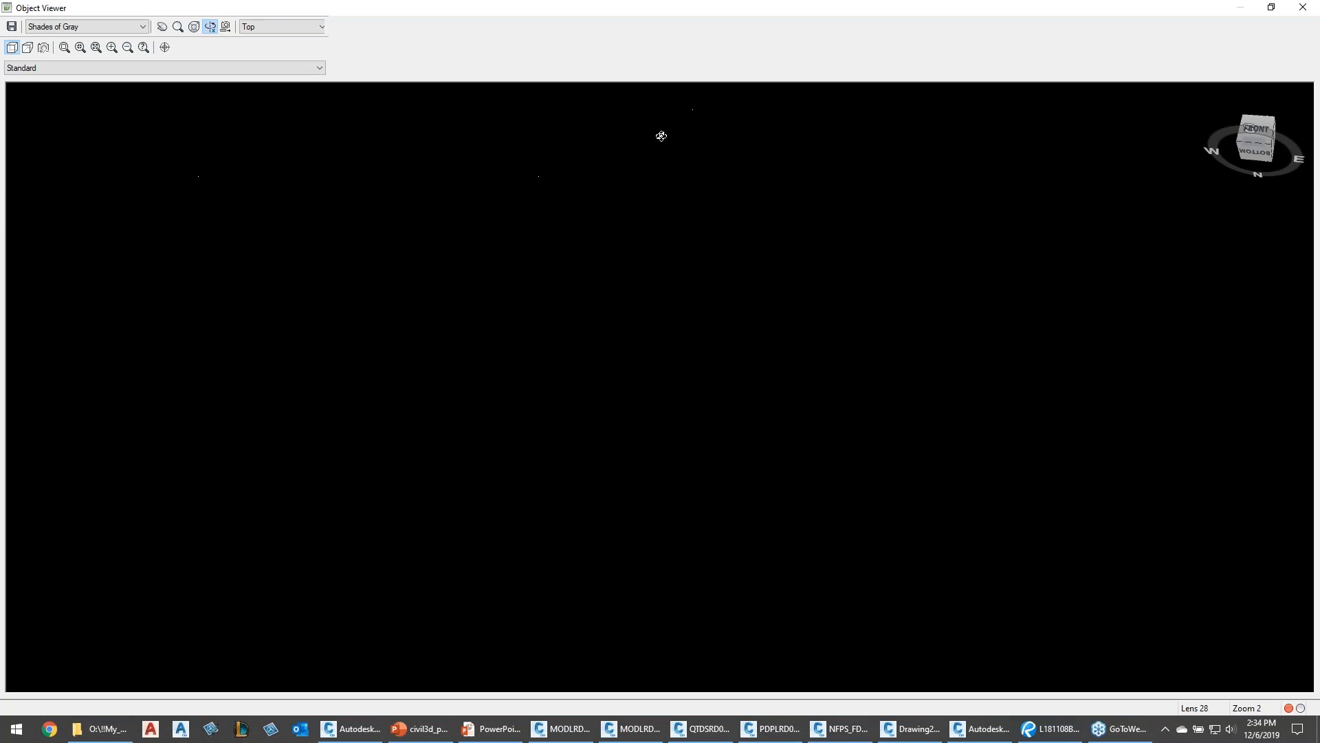
pyautogui.moveTo(625, 293); pyautogui.dragTo(567, 400, button='middle')
pyautogui.scroll(4, 505, 411)
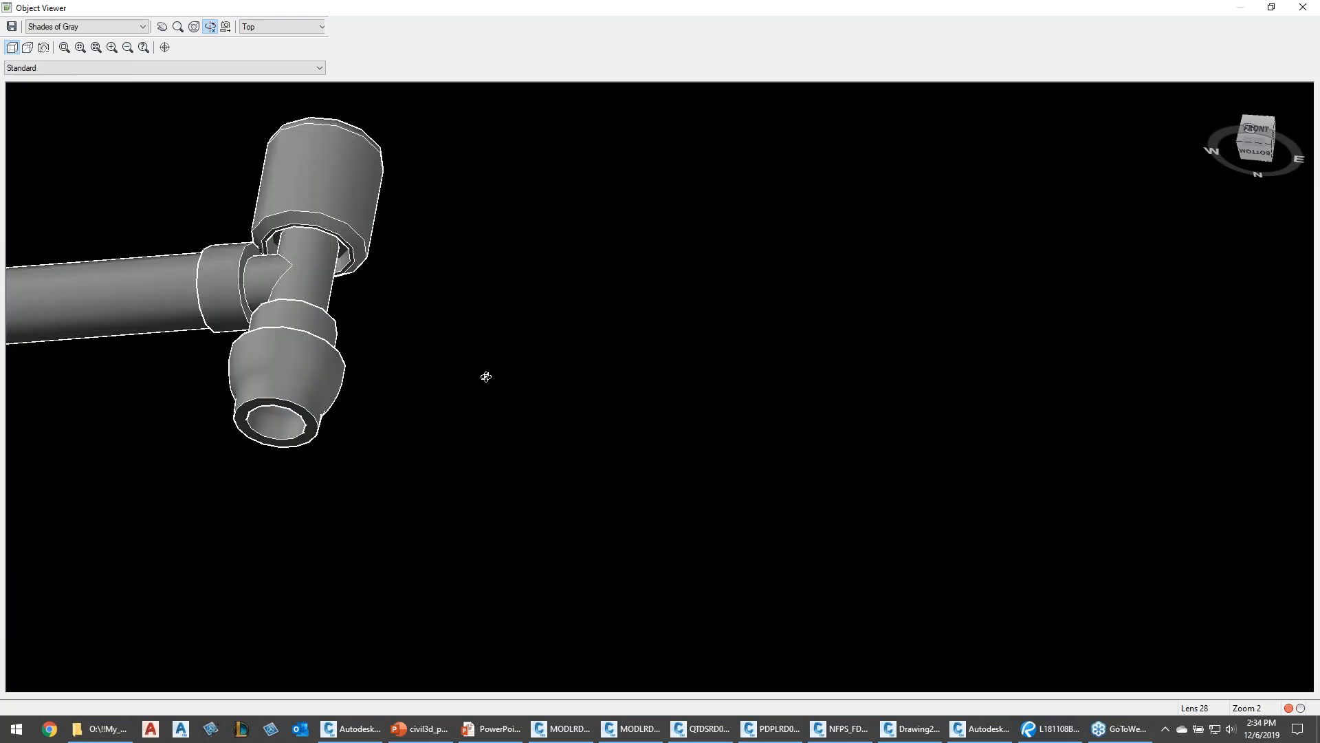
pyautogui.scroll(3, 253, 424)
pyautogui.scroll(-2, 562, 401)
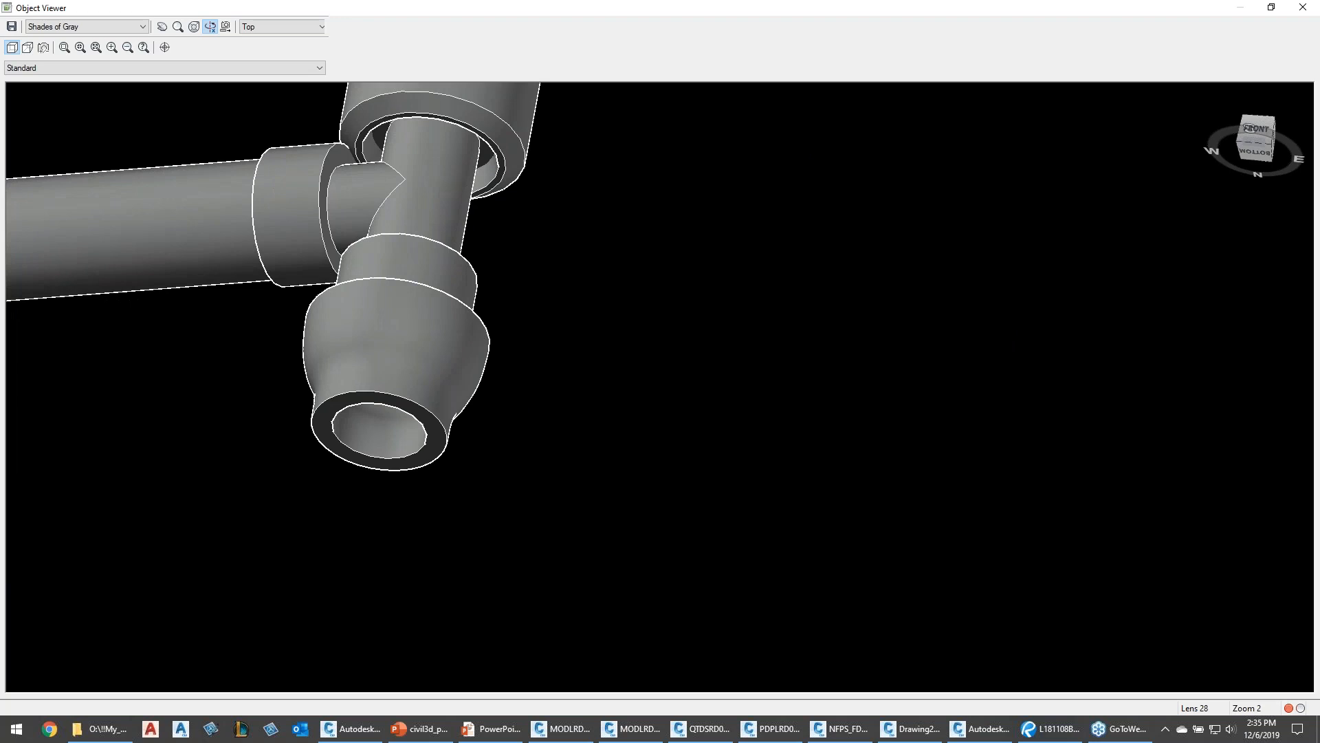
pyautogui.press('Escape')
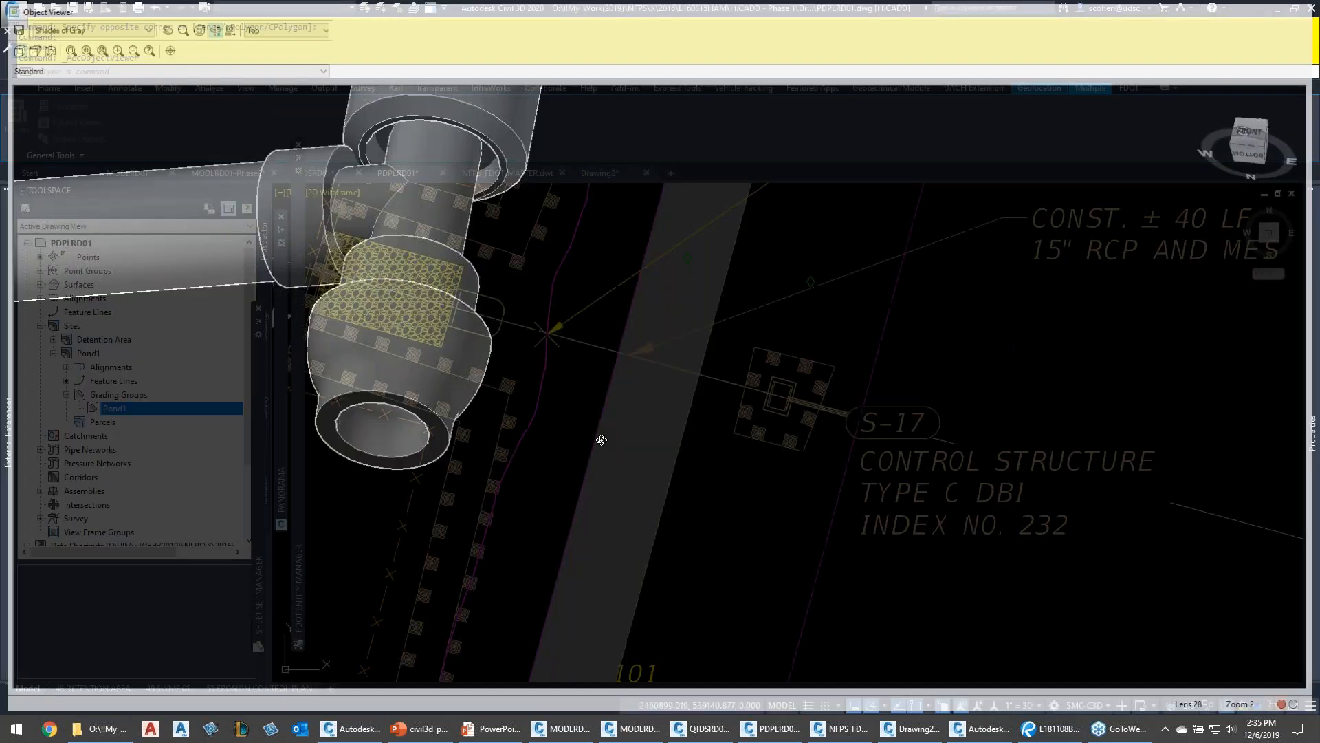
pyautogui.press('Escape')
pyautogui.press('Escape')
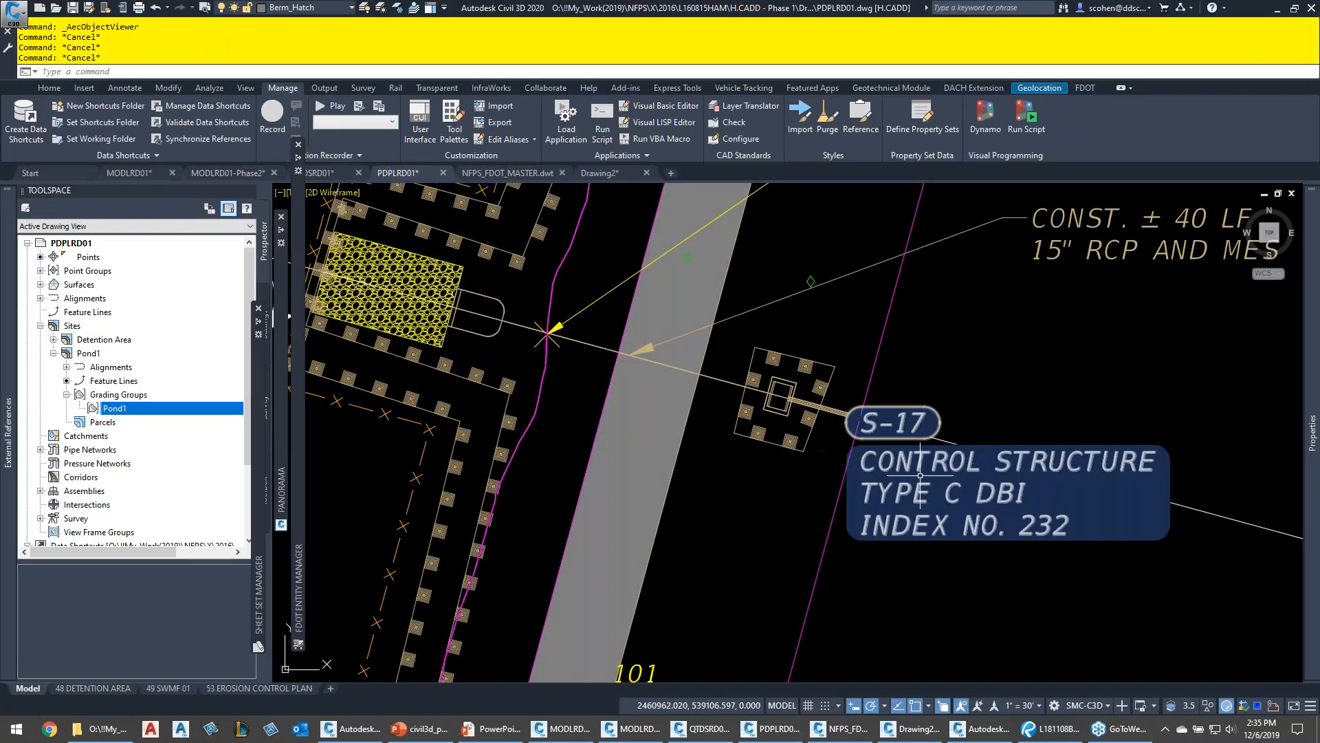
# Move the S-17 control structure label away from the structure so the fitting at the pipe end is clear
pyautogui.click(894, 492)
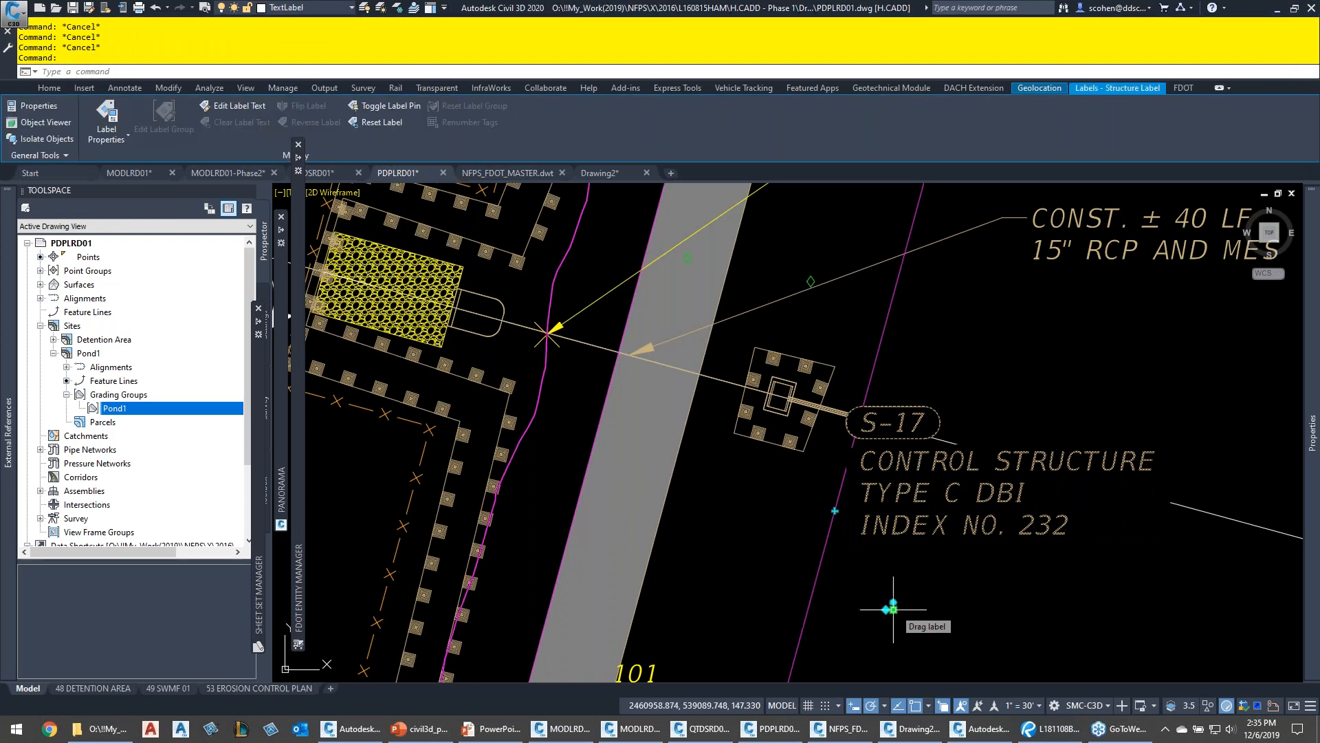
pyautogui.click(887, 609)
pyautogui.moveTo(979, 575); pyautogui.dragTo(839, 486, button='middle')
pyautogui.click(1023, 520)
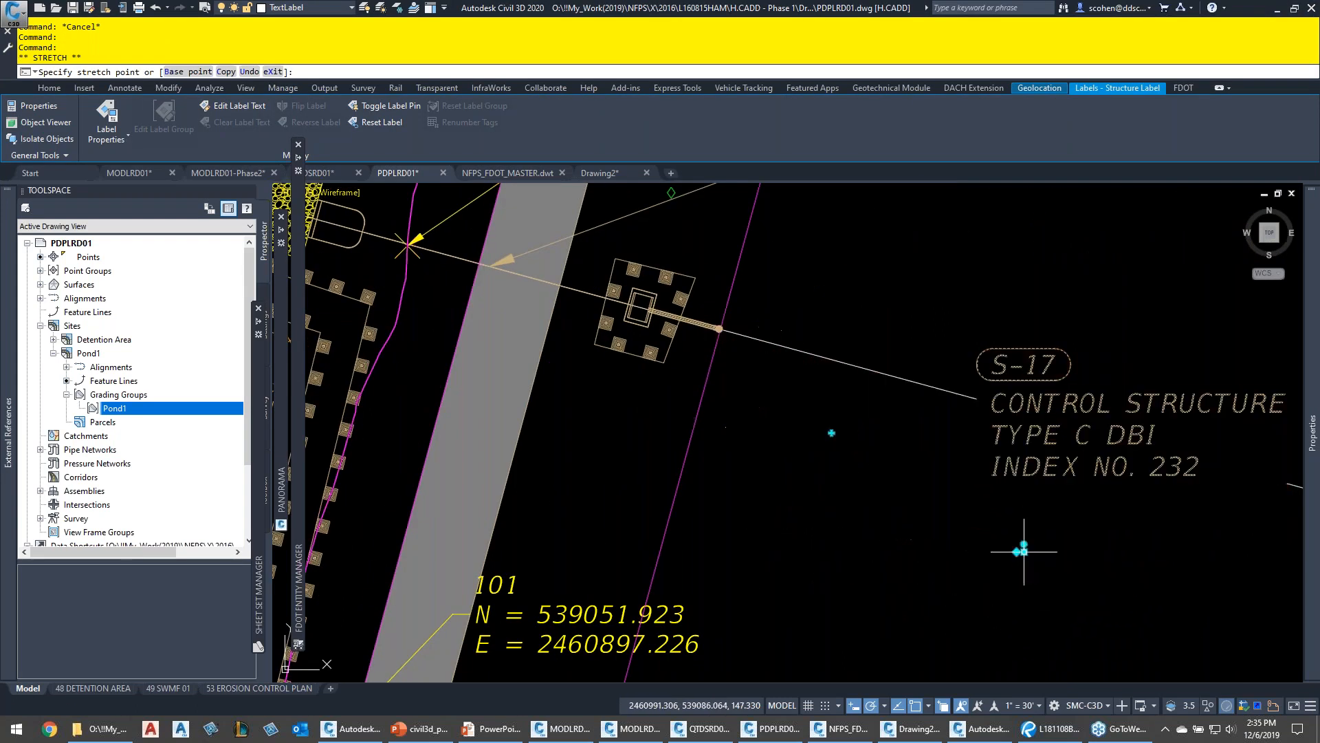
pyautogui.press('Escape')
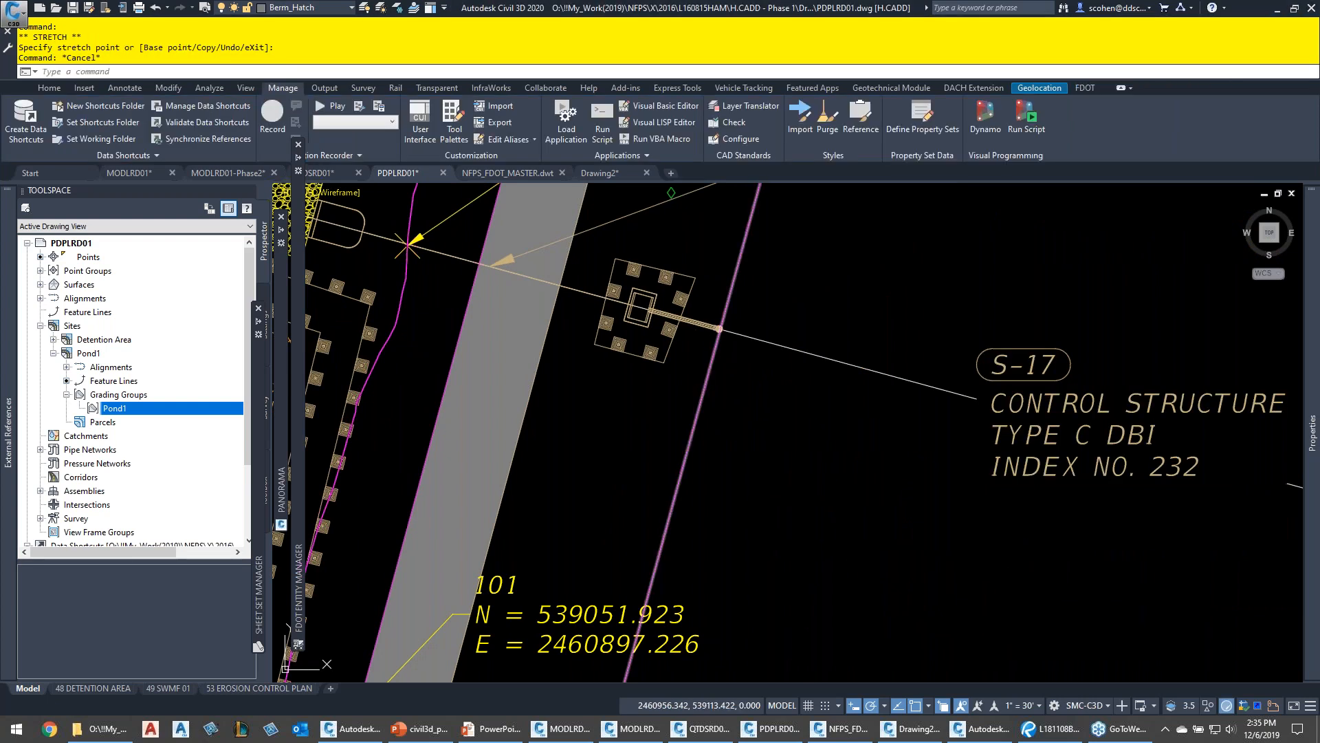
# Examine the fitting at the end of the S-17 pipe in plan and look through the profile view commands
pyautogui.scroll(5, 707, 317)
pyautogui.press('Escape')
pyautogui.click(650, 280)
pyautogui.press('Escape')
pyautogui.press('Escape')
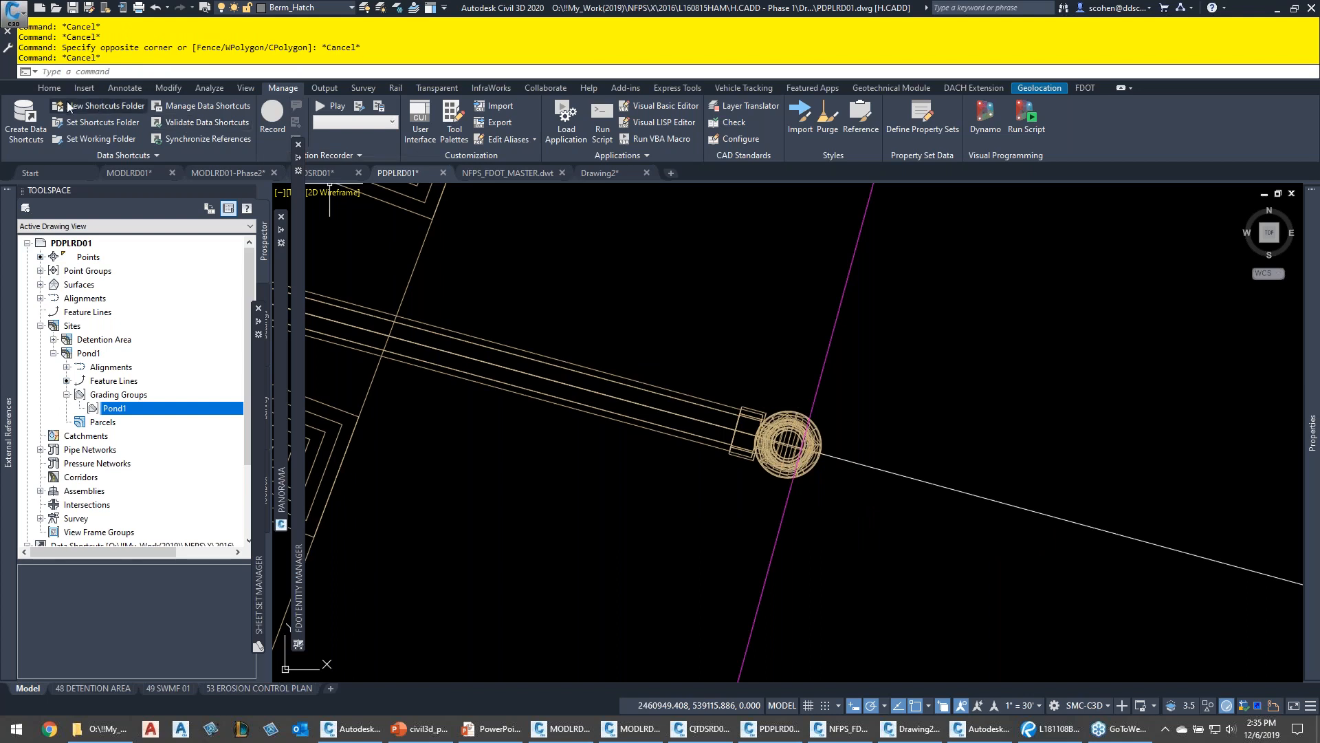
pyautogui.click(51, 90)
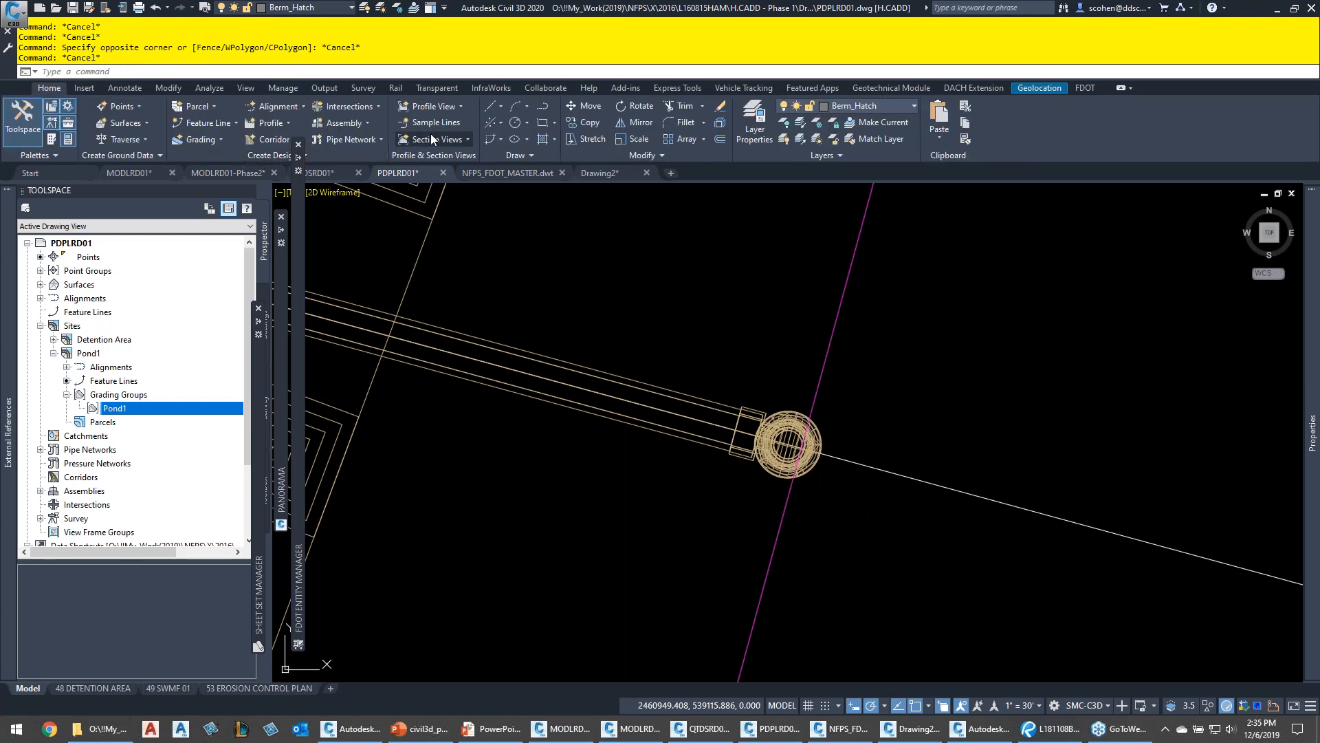
pyautogui.click(434, 107)
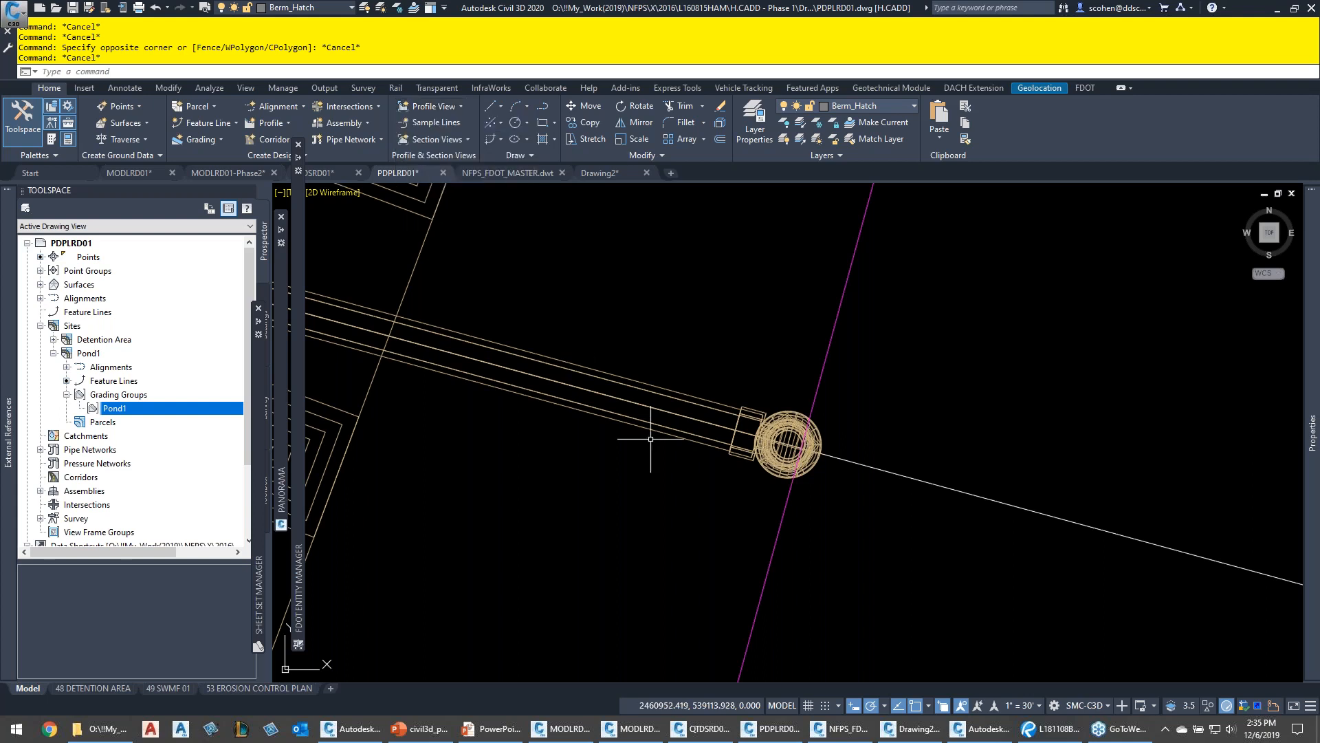
pyautogui.press('Escape')
# Examine how the control structure's pipe fitting is displayed against the high water line in Section A-A
pyautogui.scroll(-2, 649, 444)
pyautogui.scroll(-5, 649, 444)
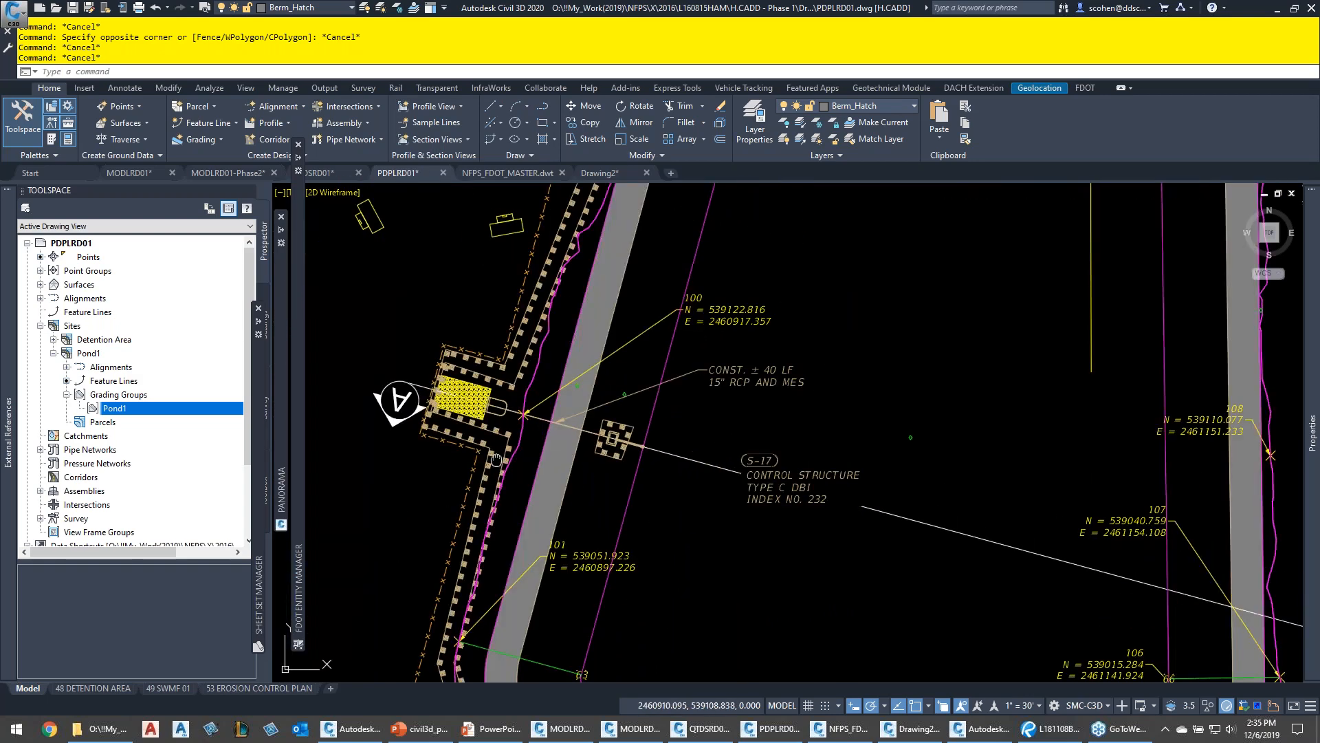
pyautogui.moveTo(325, 538); pyautogui.dragTo(618, 409, button='middle')
pyautogui.scroll(10, 581, 444)
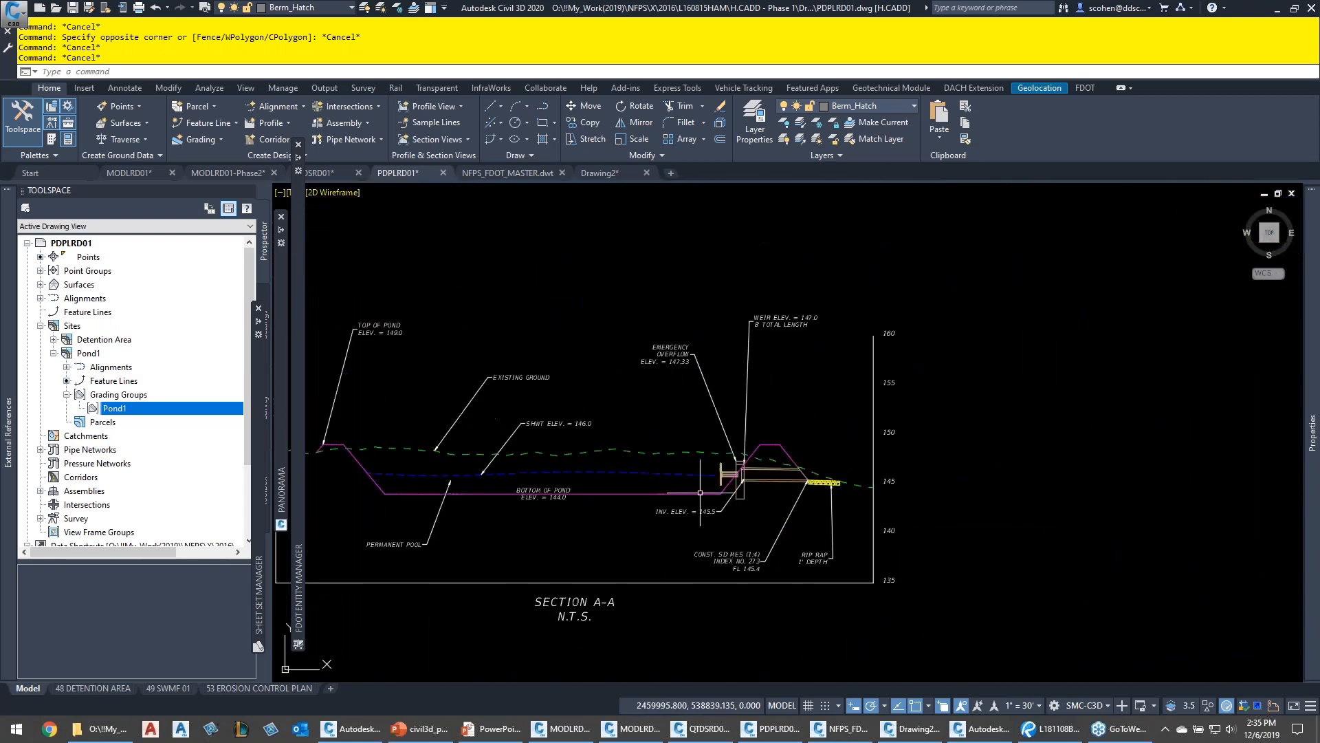
pyautogui.moveTo(859, 473); pyautogui.dragTo(720, 473, button='middle')
pyautogui.scroll(6, 746, 465)
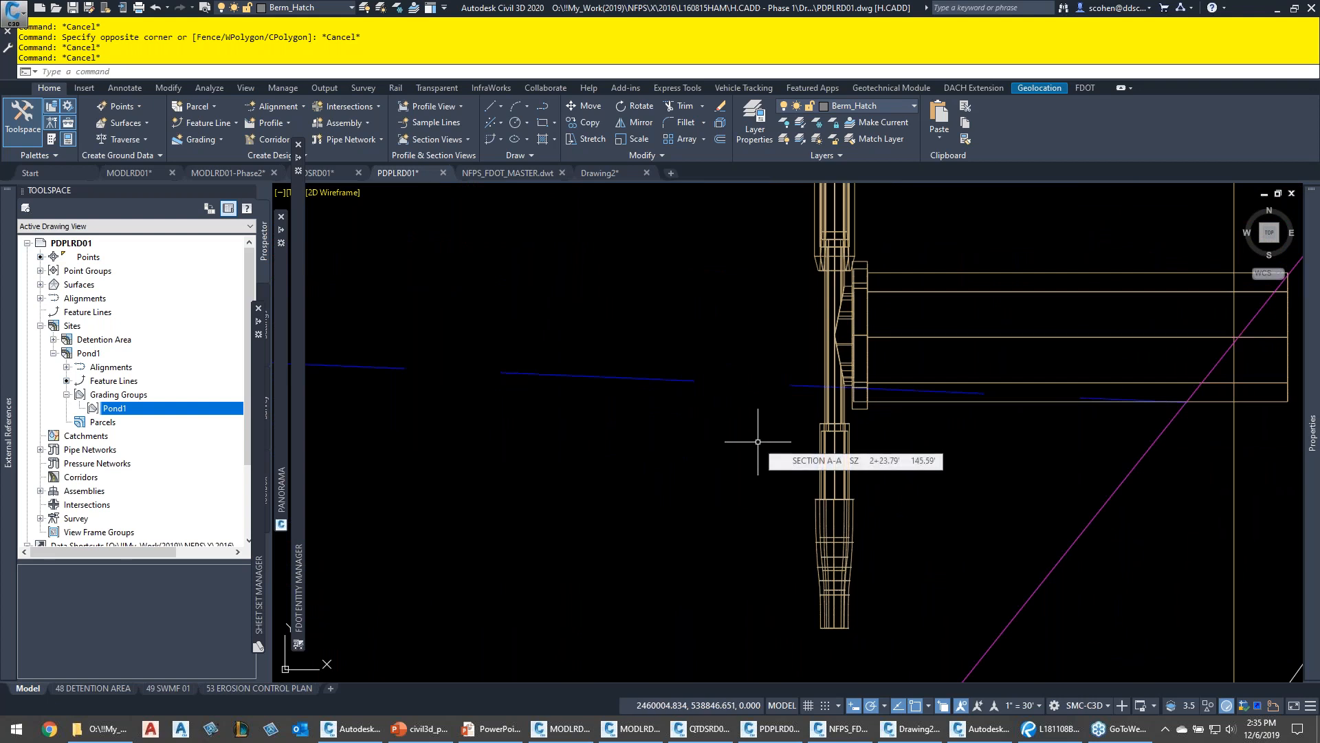
pyautogui.scroll(-5, 792, 372)
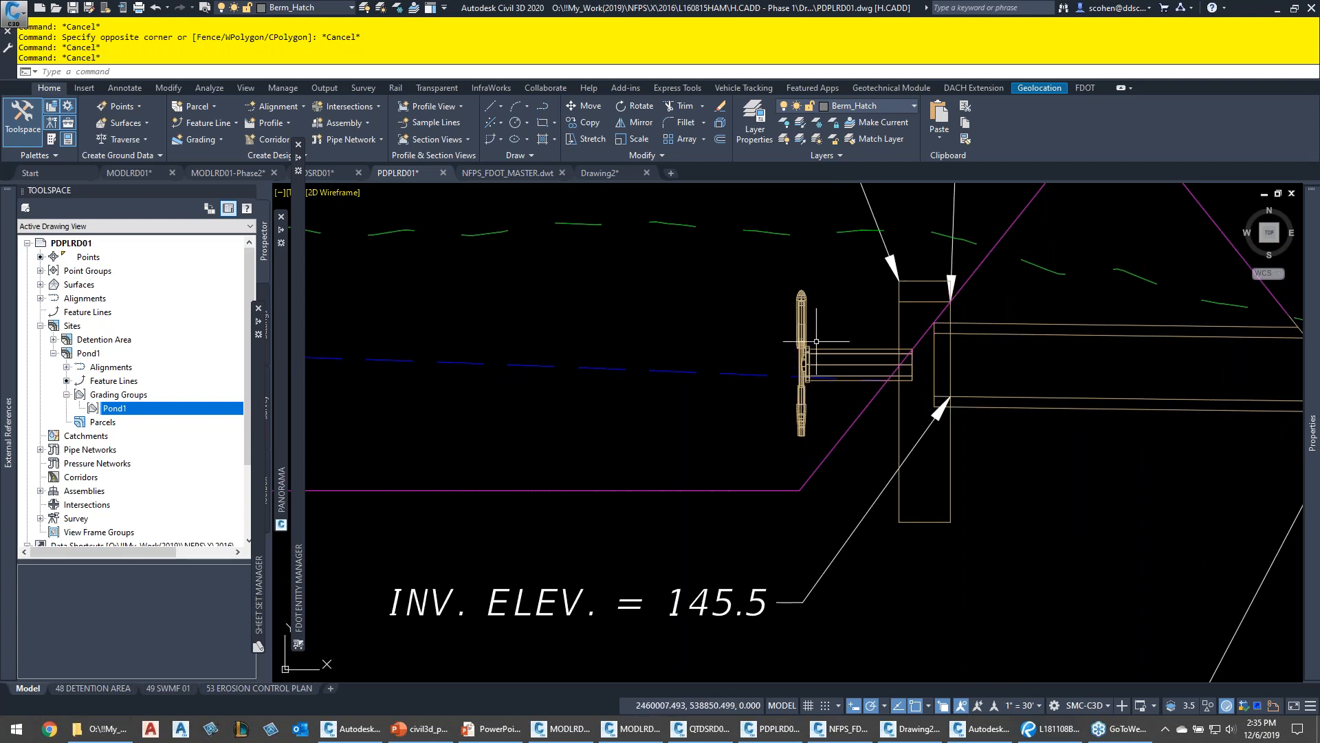
pyautogui.moveTo(775, 338)
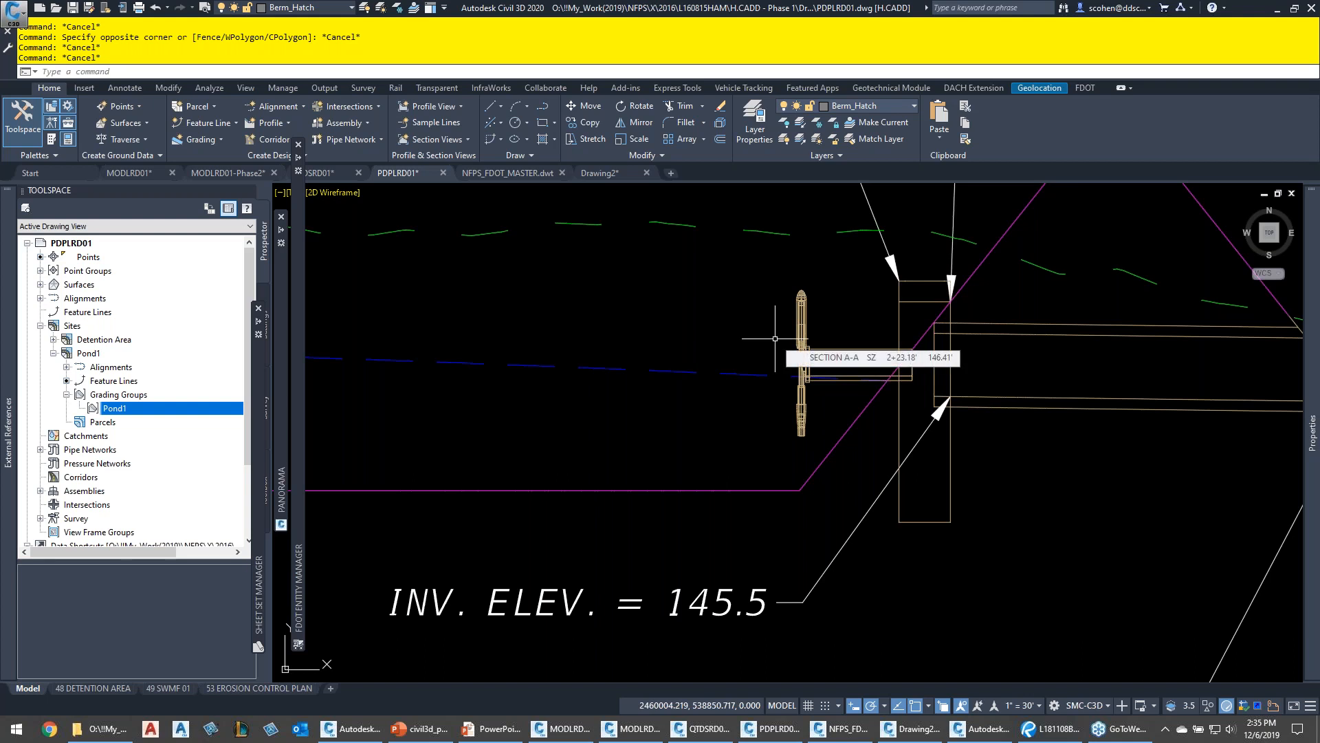
# Review the SHWT line, pond bottom, outfall pipe and elevation labels across the whole of Section A-A
pyautogui.scroll(-4, 835, 409)
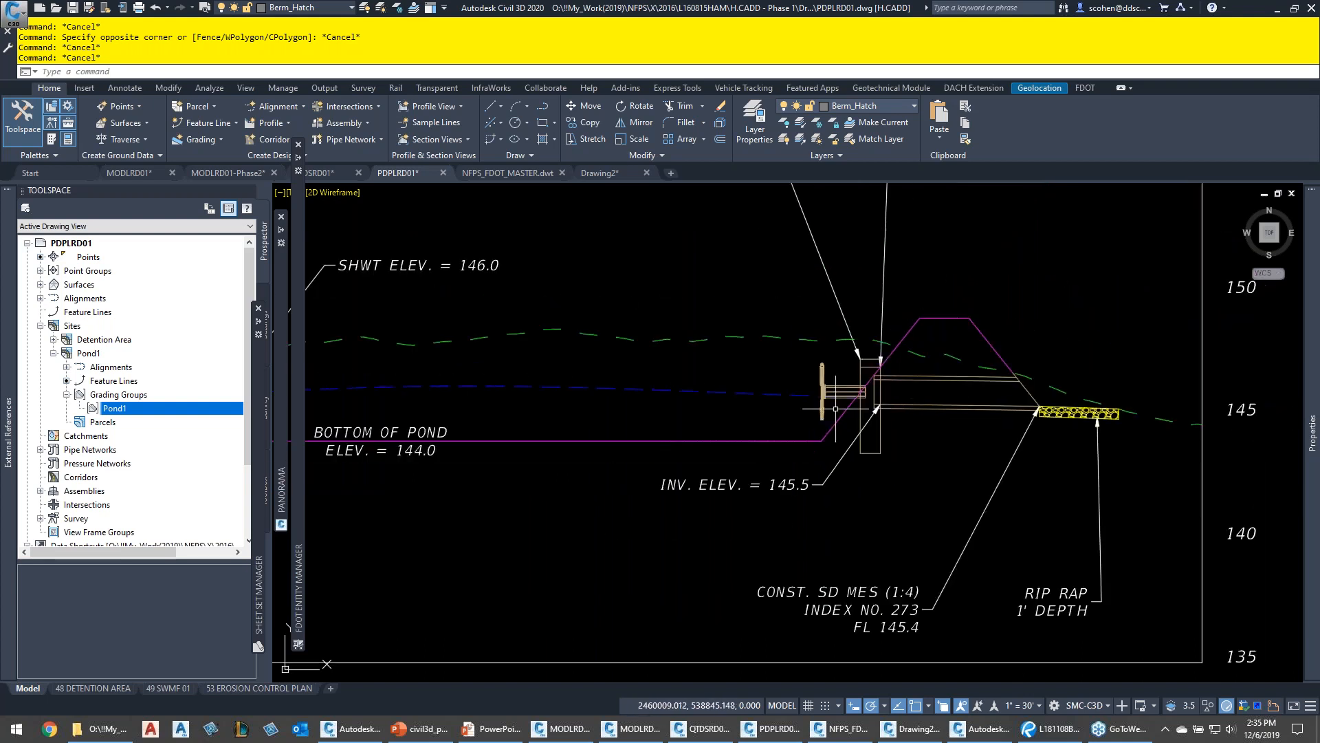
pyautogui.moveTo(550, 436); pyautogui.dragTo(821, 413, button='middle')
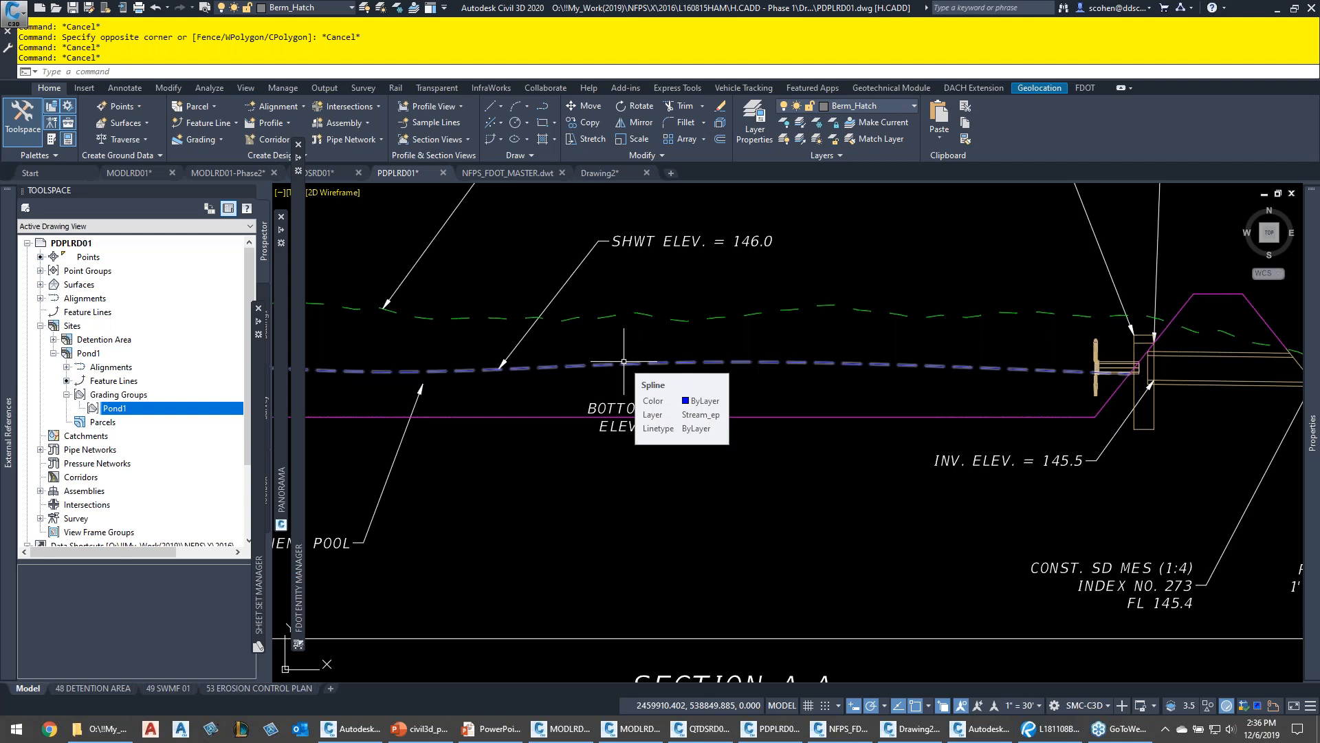
pyautogui.scroll(-2, 624, 361)
pyautogui.moveTo(644, 354); pyautogui.dragTo(781, 438, button='middle')
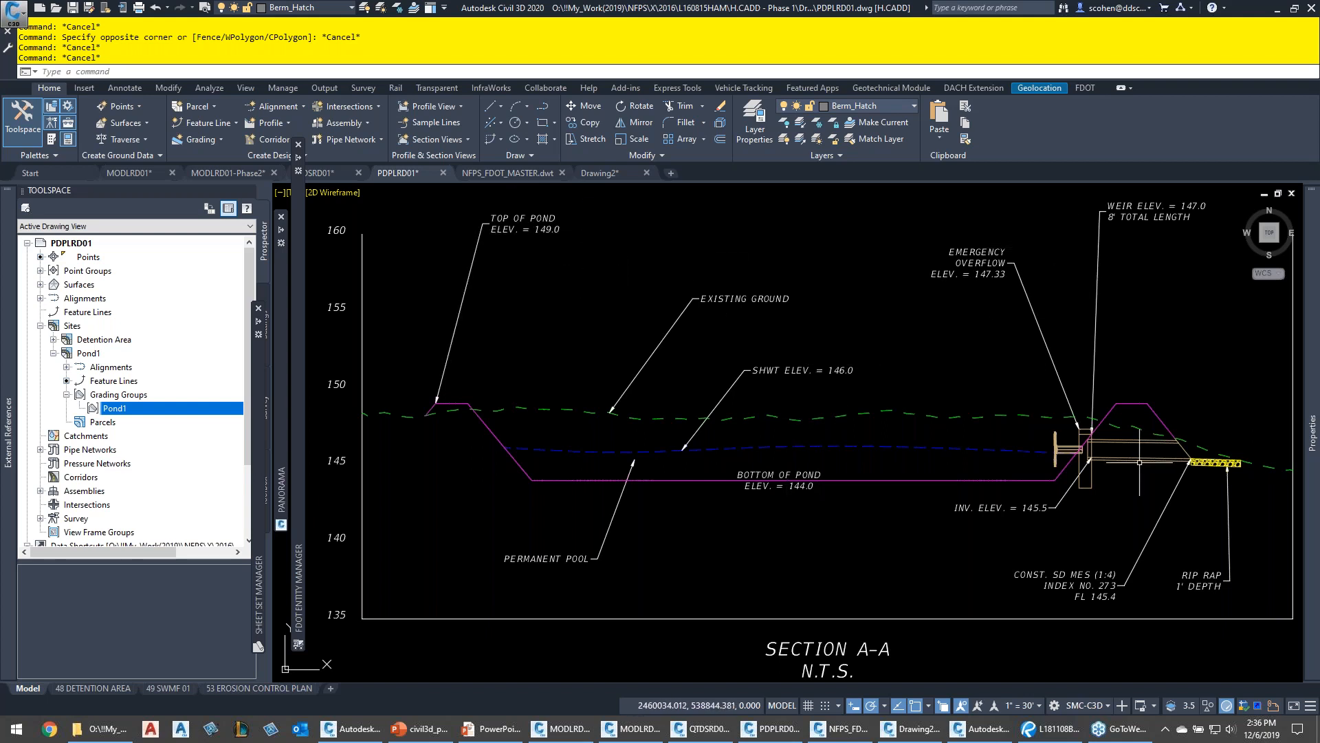
pyautogui.scroll(-2, 1141, 462)
pyautogui.moveTo(1011, 536); pyautogui.dragTo(643, 429, button='middle')
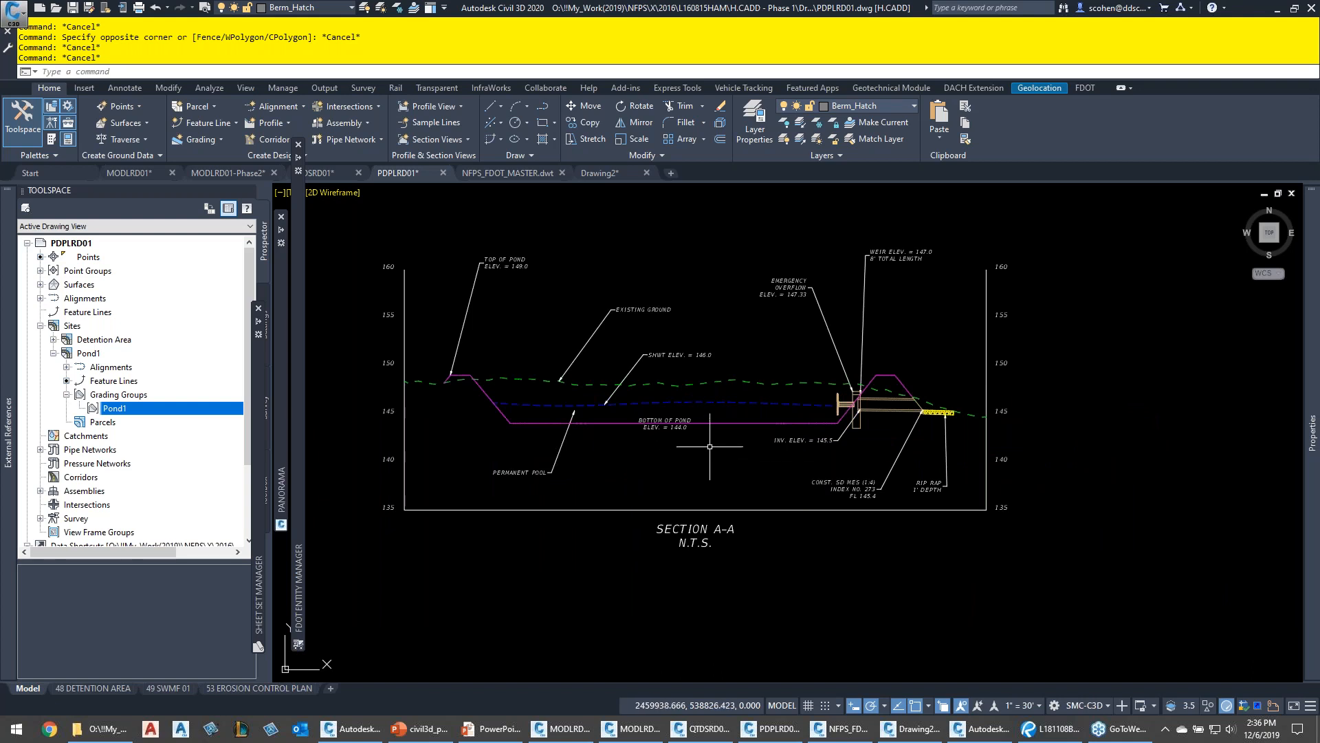
# Switch from the pond drawing to the MODLRD01 drawing with the SW 55th roadway cross section
pyautogui.hotkey('alt', 'Tab')
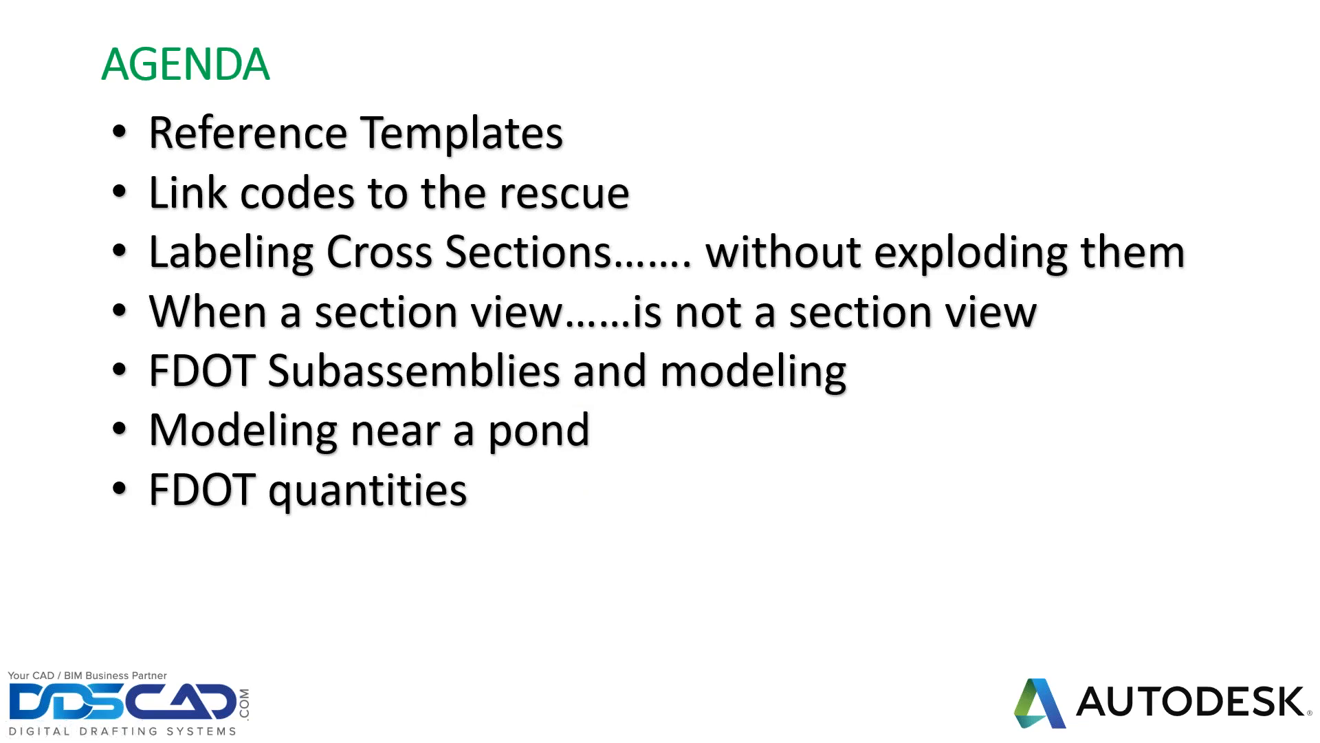
pyautogui.hotkey('alt', 'Tab')
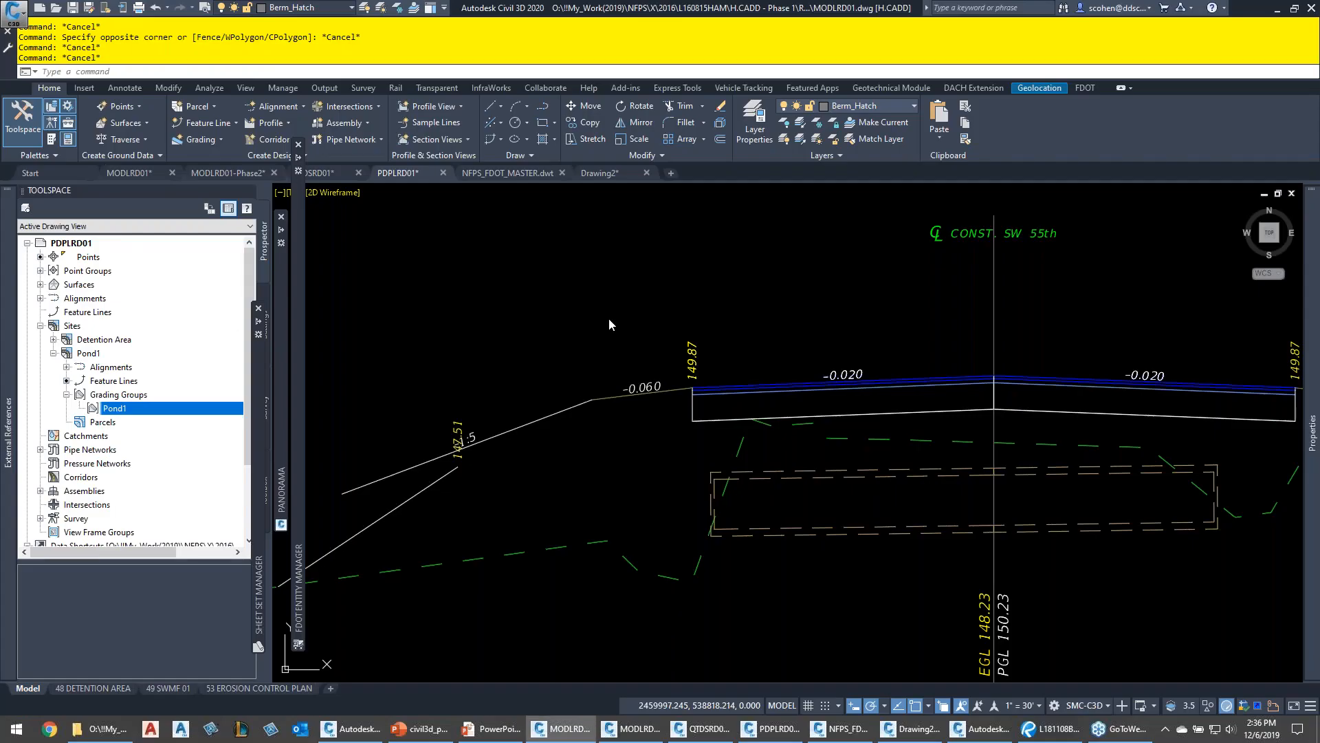
pyautogui.hotkey('ctrl', 'Tab')
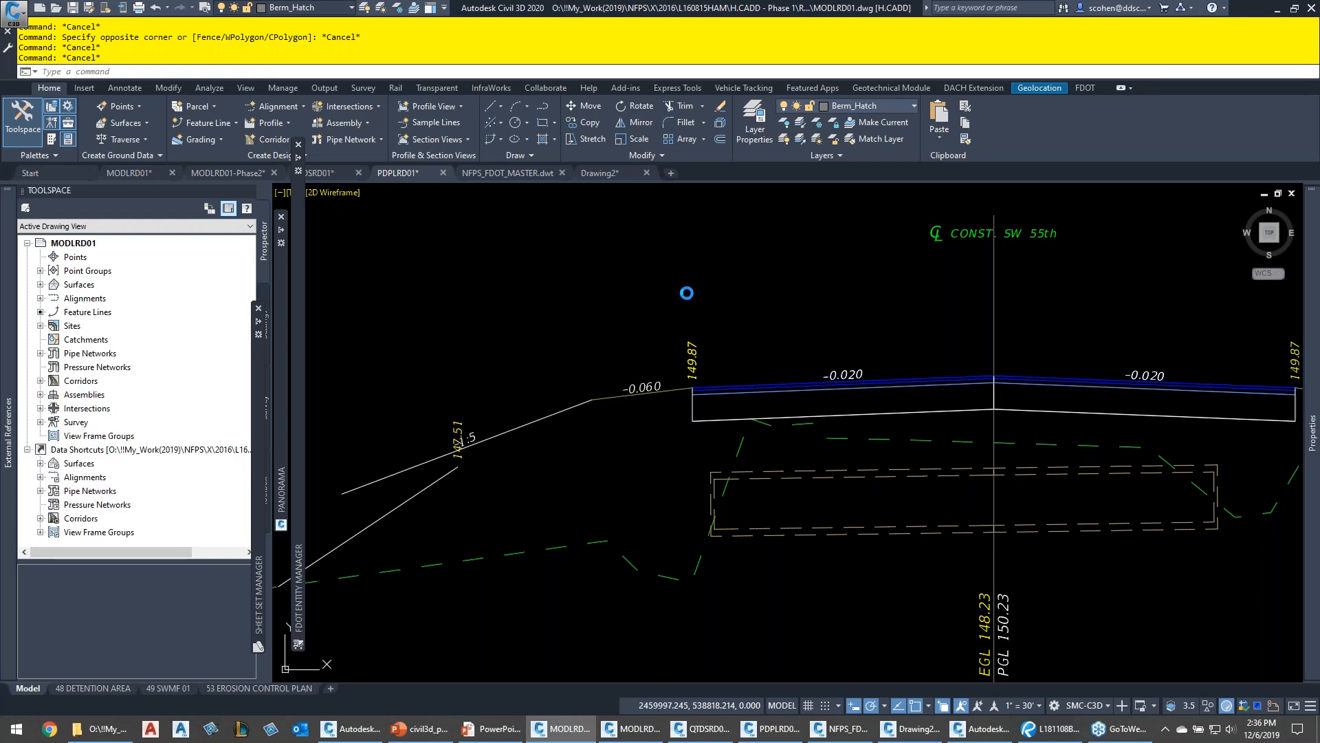
pyautogui.click(721, 276)
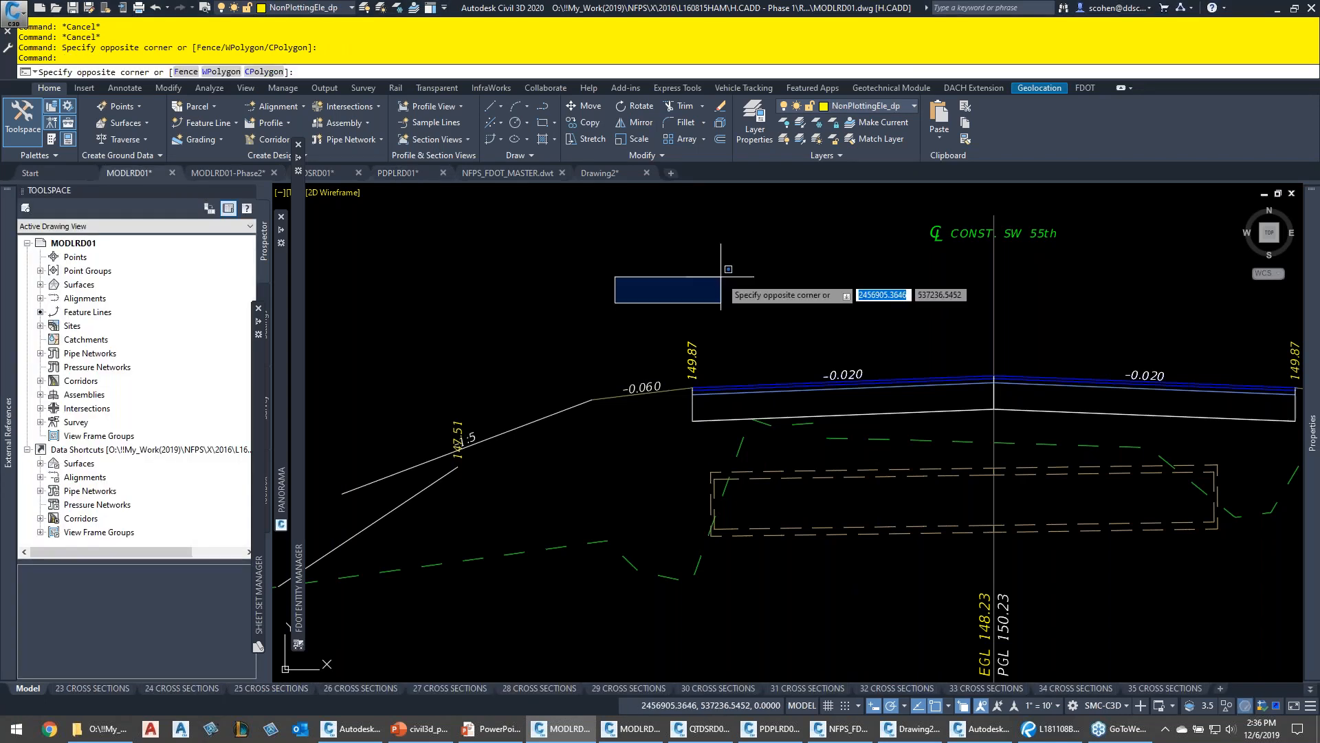
pyautogui.click(721, 277)
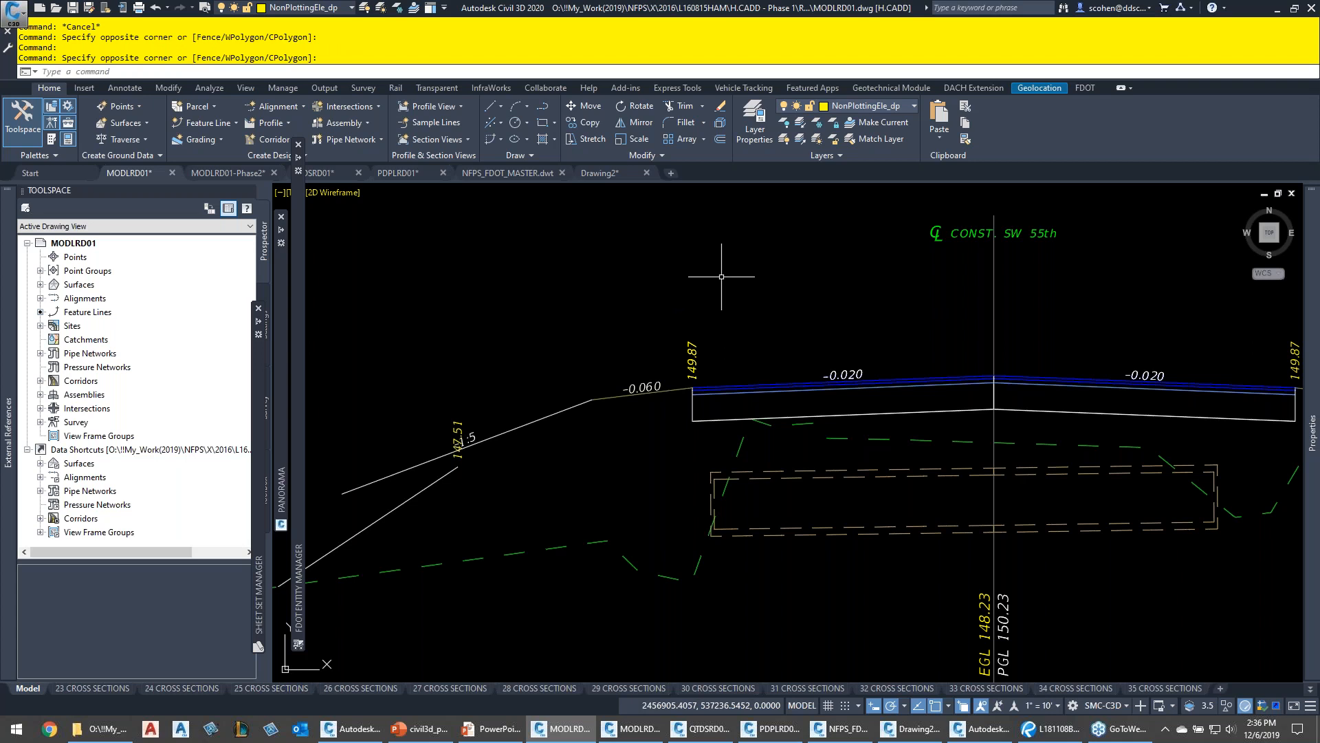
# Locate the FULL TYP. (10) assembly in the assembly area and select its left shoulder subassembly with the -0.060 slope
pyautogui.scroll(-5, 725, 328)
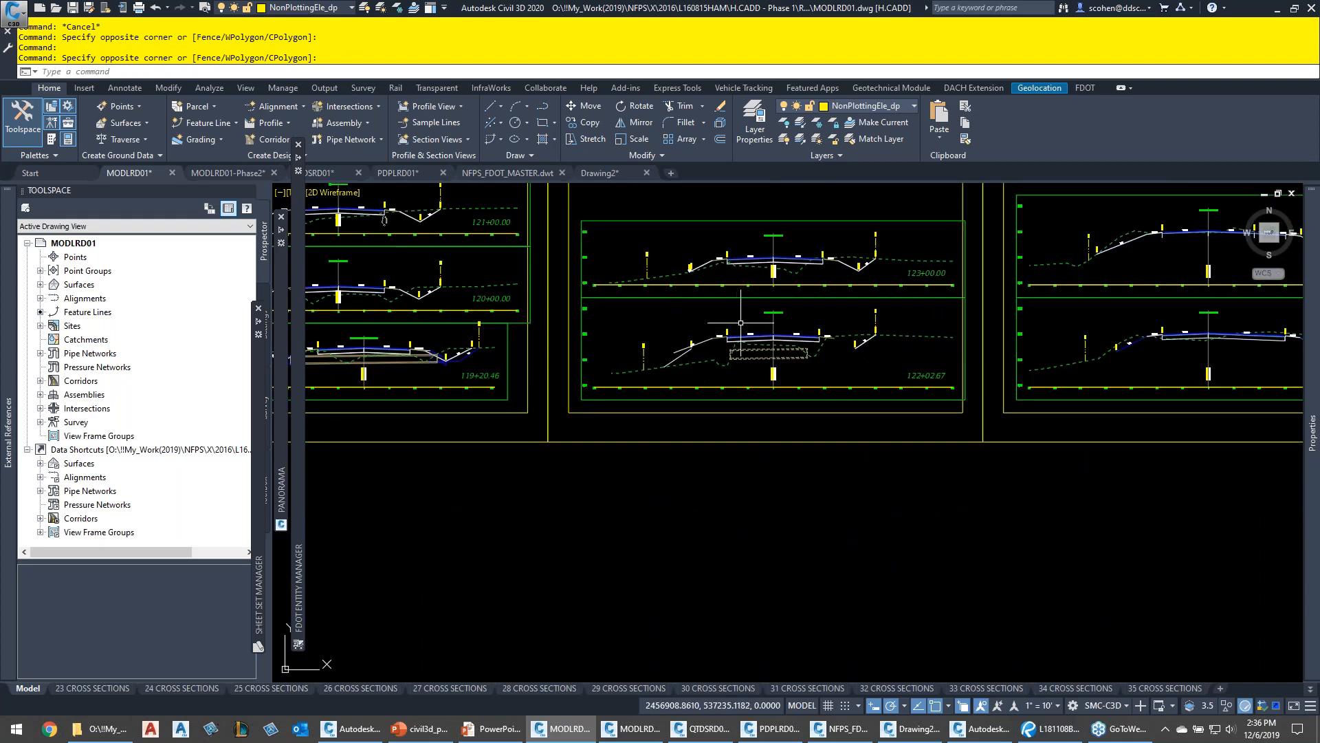
pyautogui.scroll(-6, 729, 303)
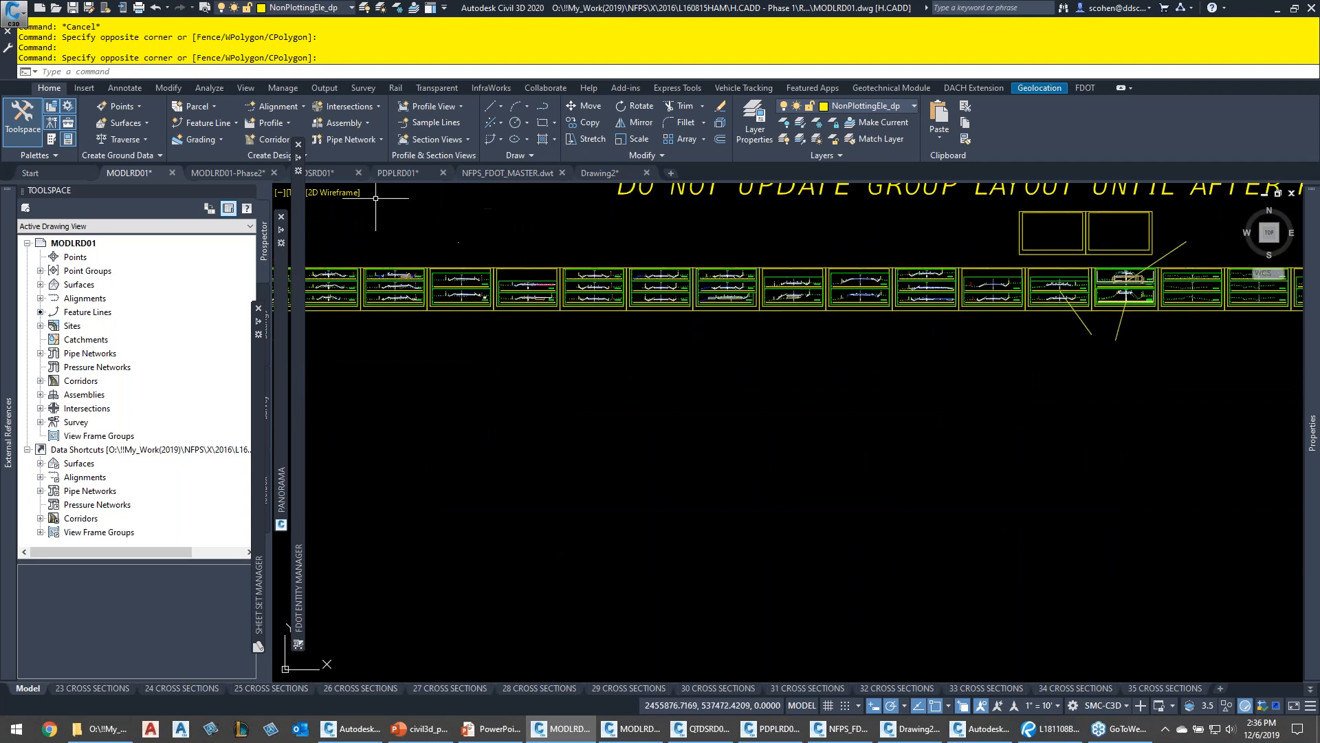
pyautogui.scroll(-4, 649, 251)
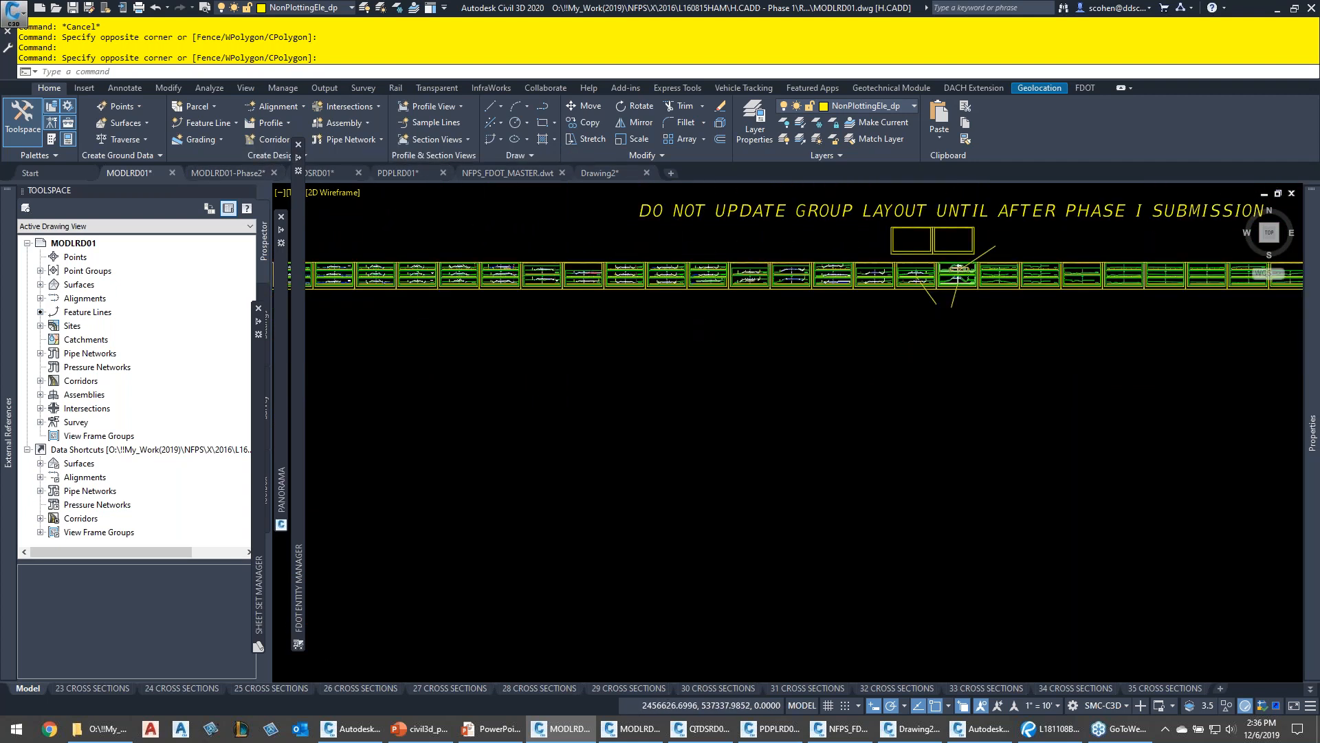
pyautogui.moveTo(708, 275); pyautogui.dragTo(622, 354, button='middle')
pyautogui.scroll(10, 855, 349)
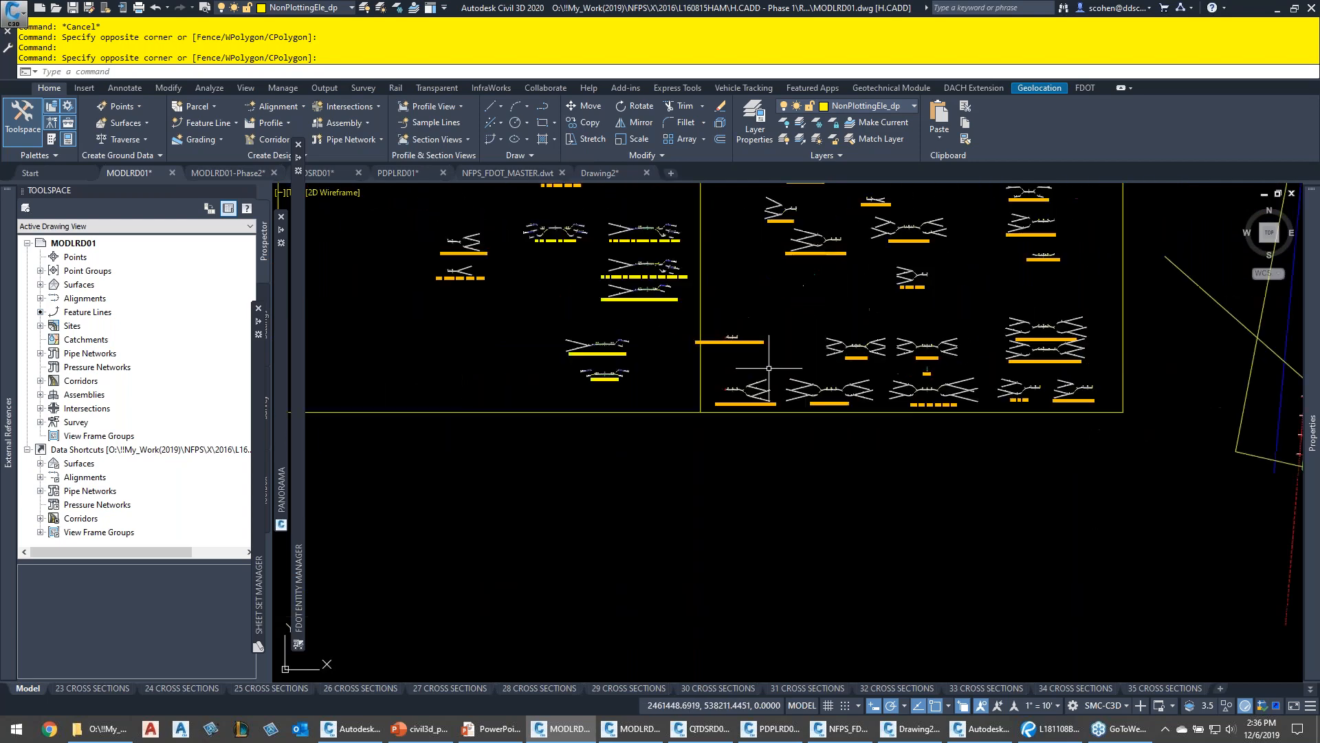
pyautogui.scroll(10, 856, 349)
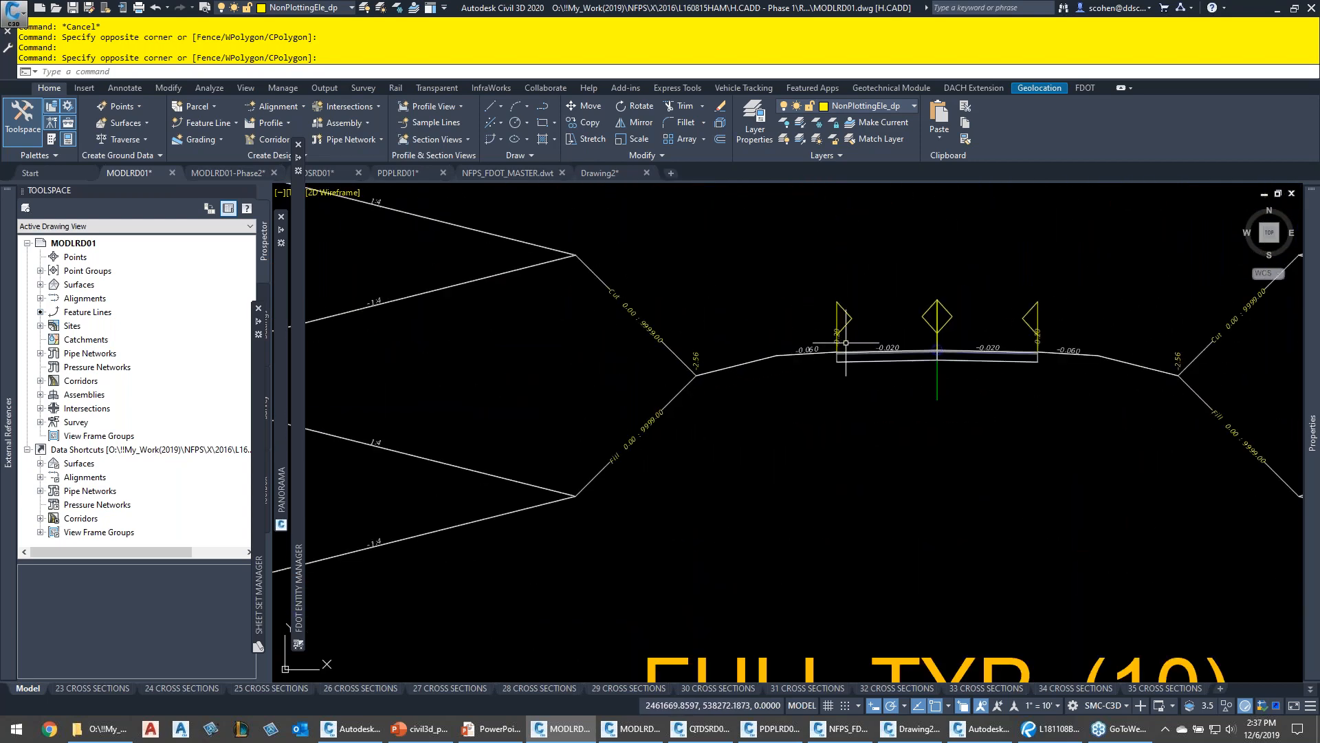
pyautogui.scroll(4, 772, 376)
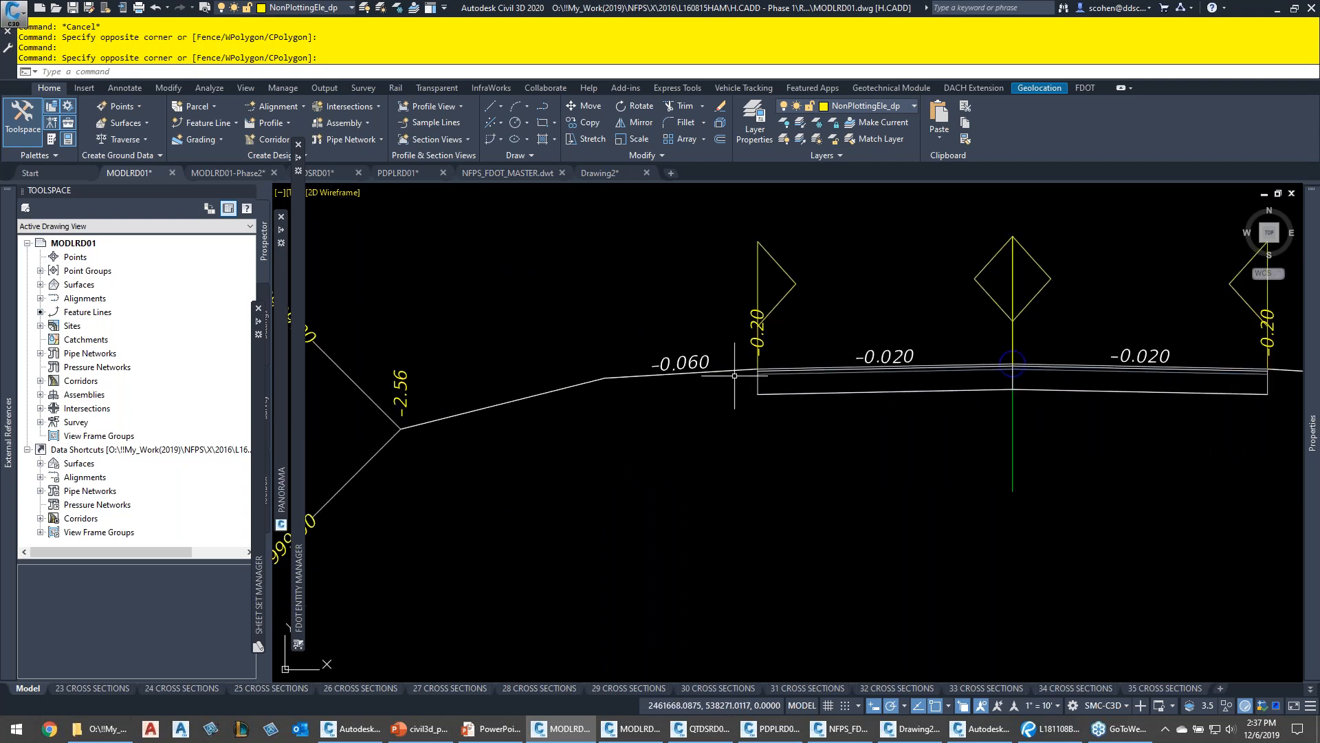
pyautogui.moveTo(839, 367)
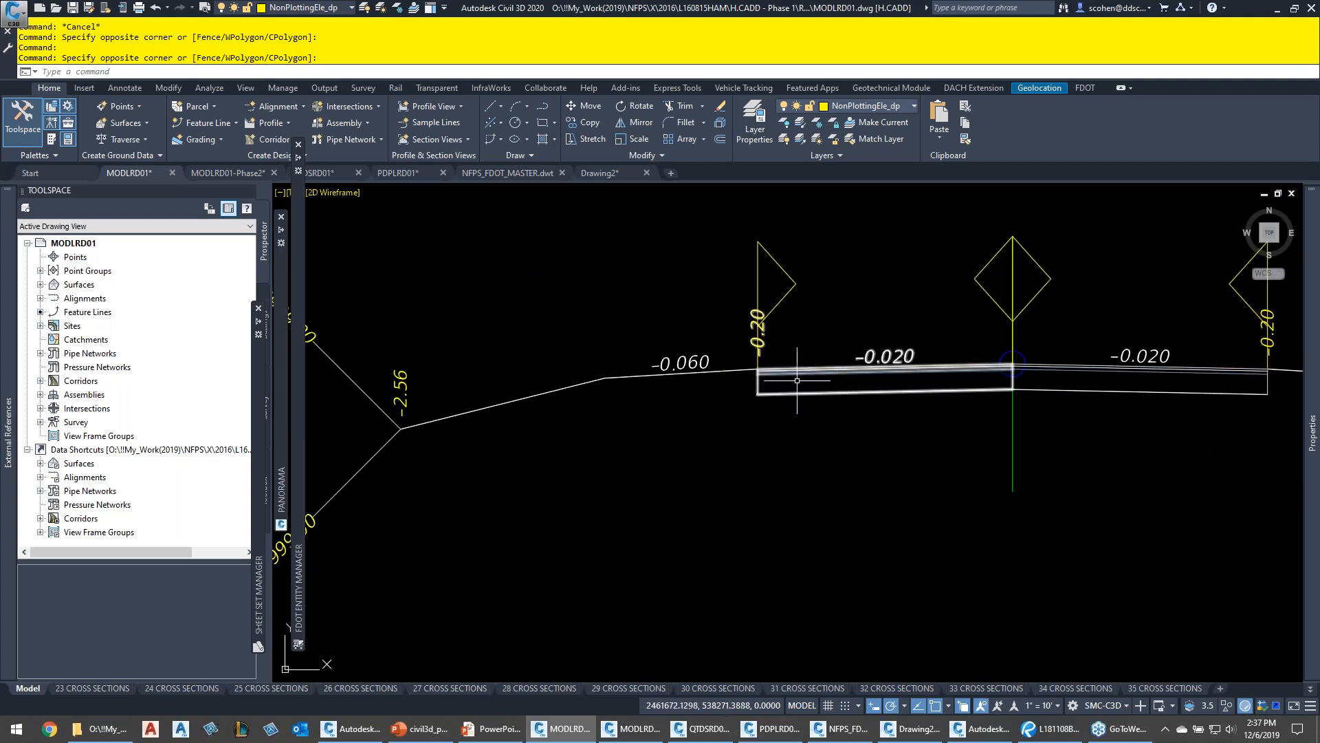
pyautogui.click(720, 370)
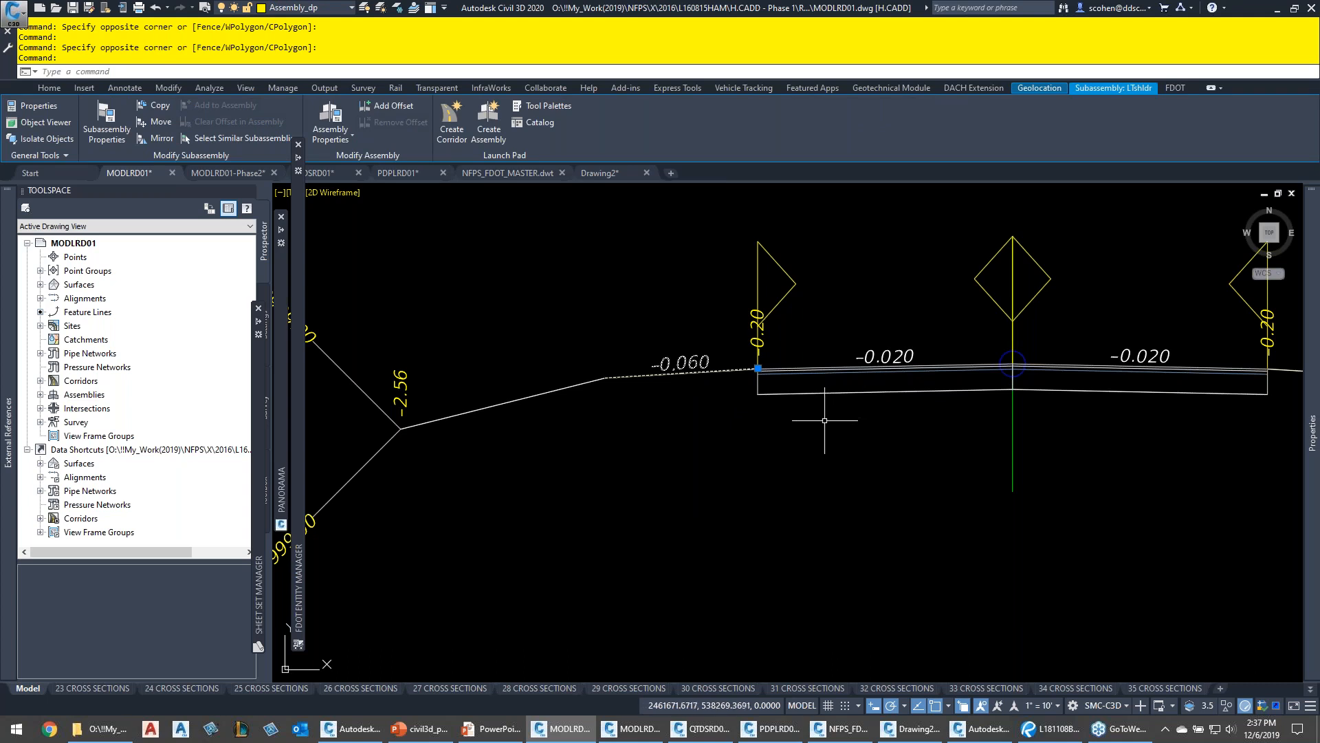
# Show the FDOT Subassemblies tool palettes, float them over the drawing at a larger size, and check the available palette groups
pyautogui.hotkey('ctrl', '3')
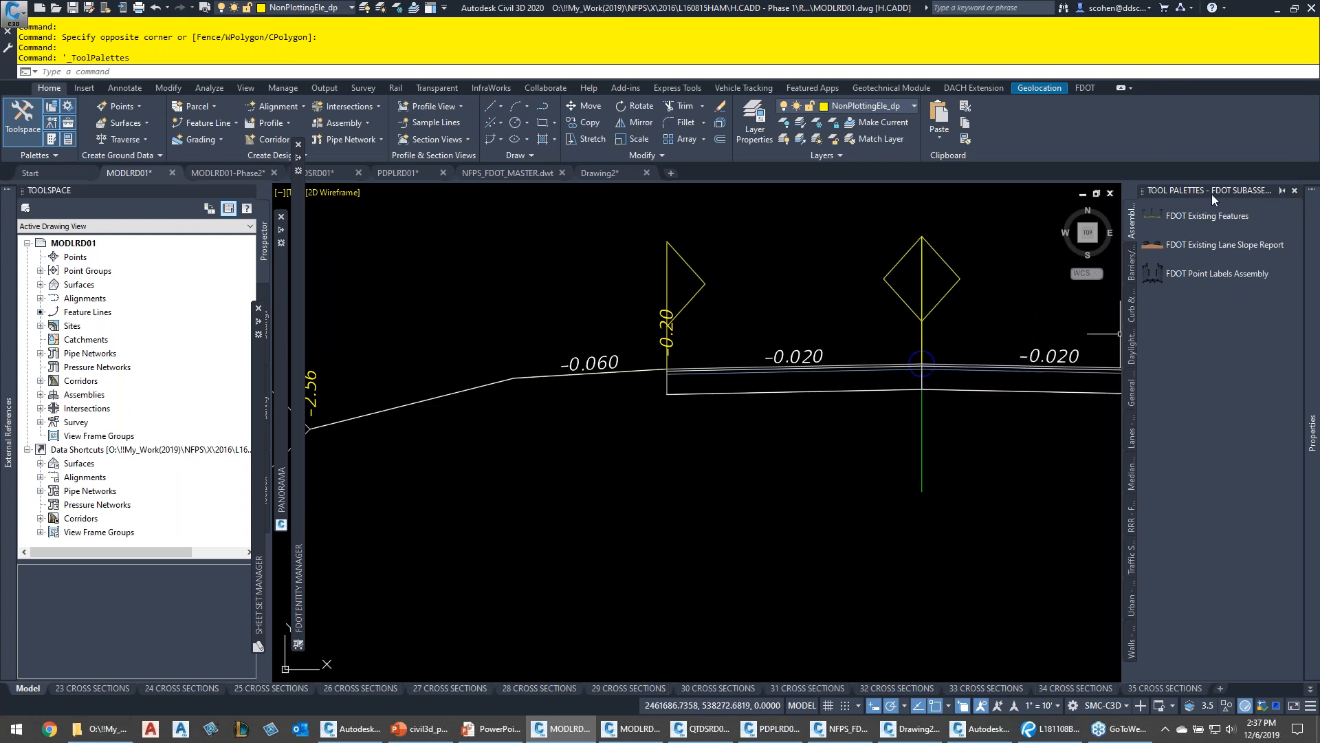
pyautogui.moveTo(736, 242); pyautogui.dragTo(738, 245)
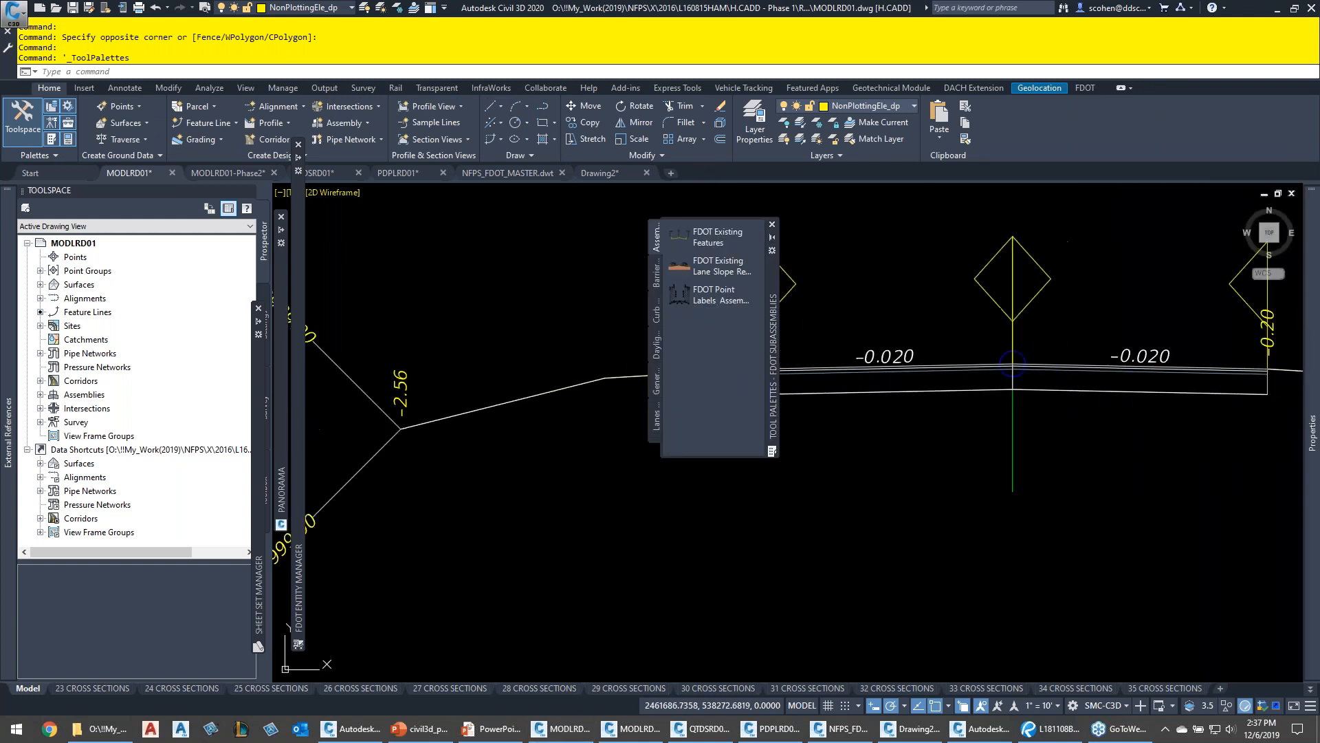
pyautogui.moveTo(663, 456); pyautogui.dragTo(466, 649)
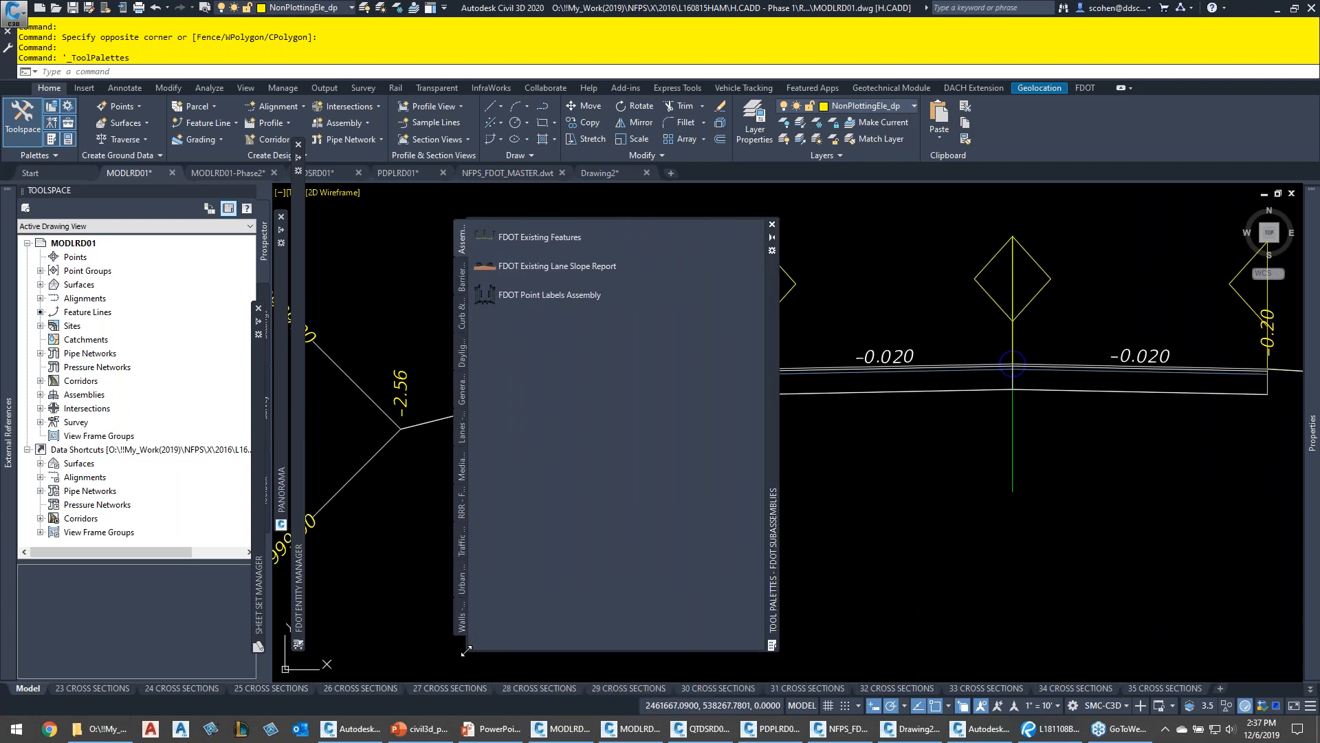
pyautogui.rightClick(770, 454)
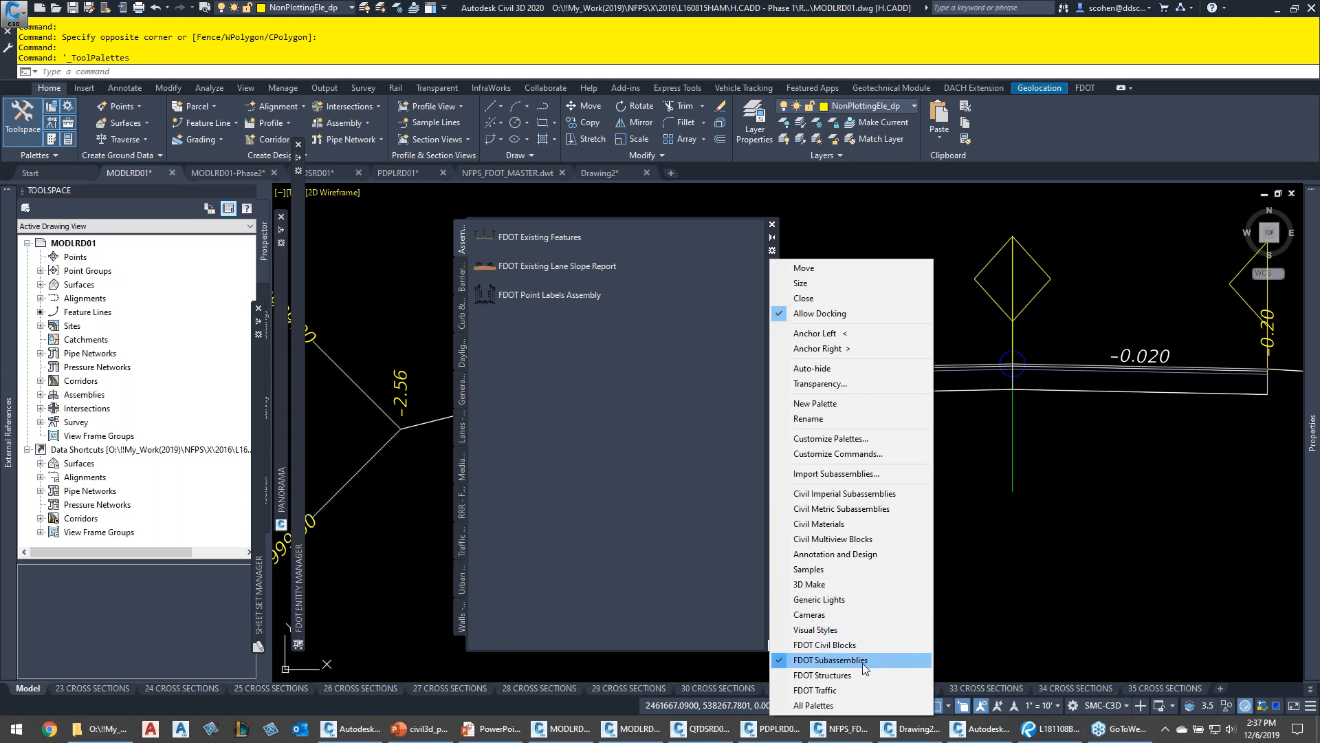
pyautogui.click(626, 435)
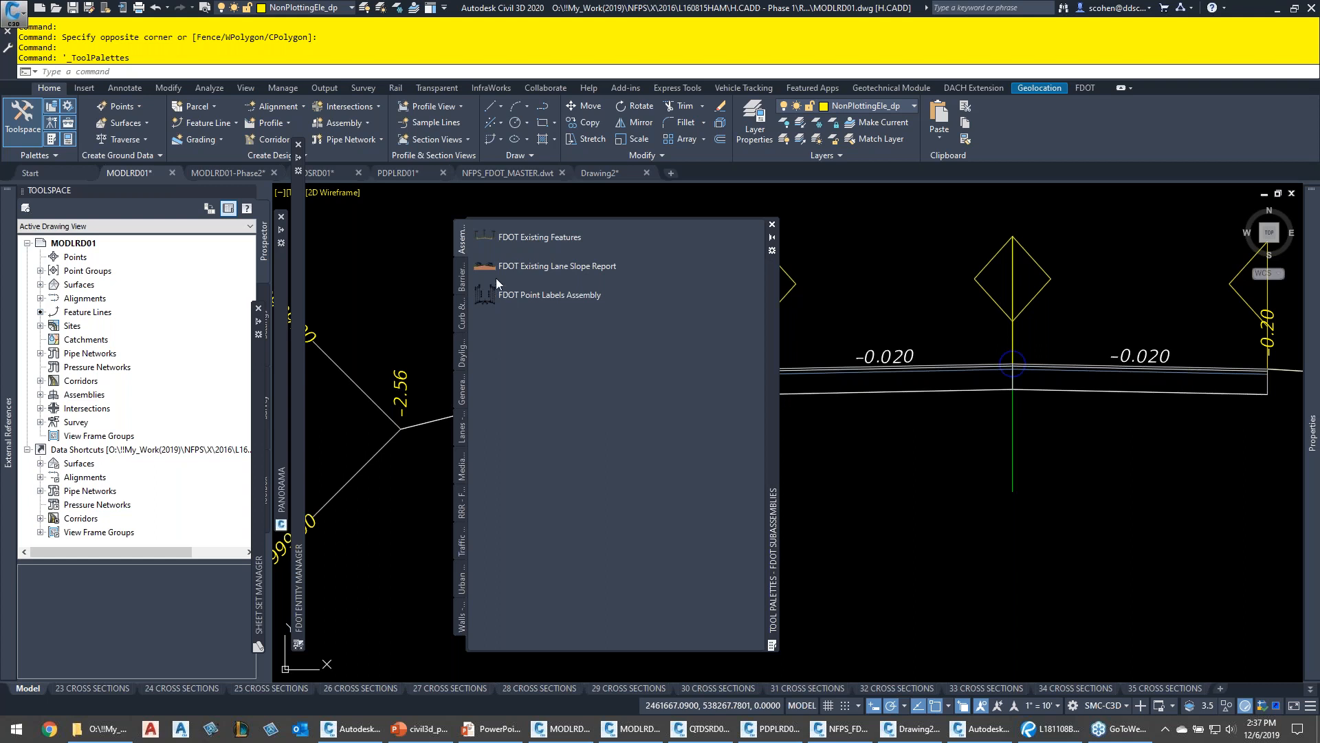
# Look through the barrier, curb and gutter, daylight, general and lanes subassemblies in the FDOT palettes
pyautogui.click(464, 271)
pyautogui.click(462, 307)
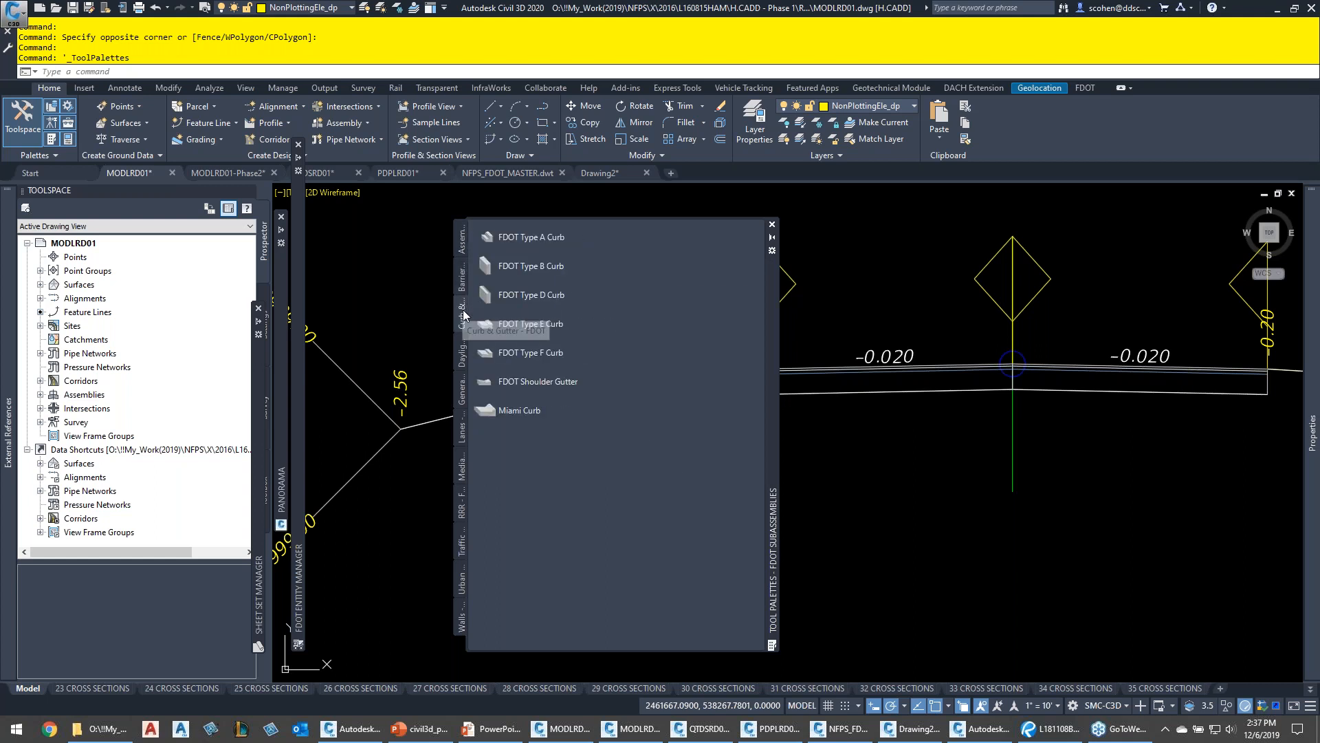
pyautogui.click(465, 351)
pyautogui.click(463, 402)
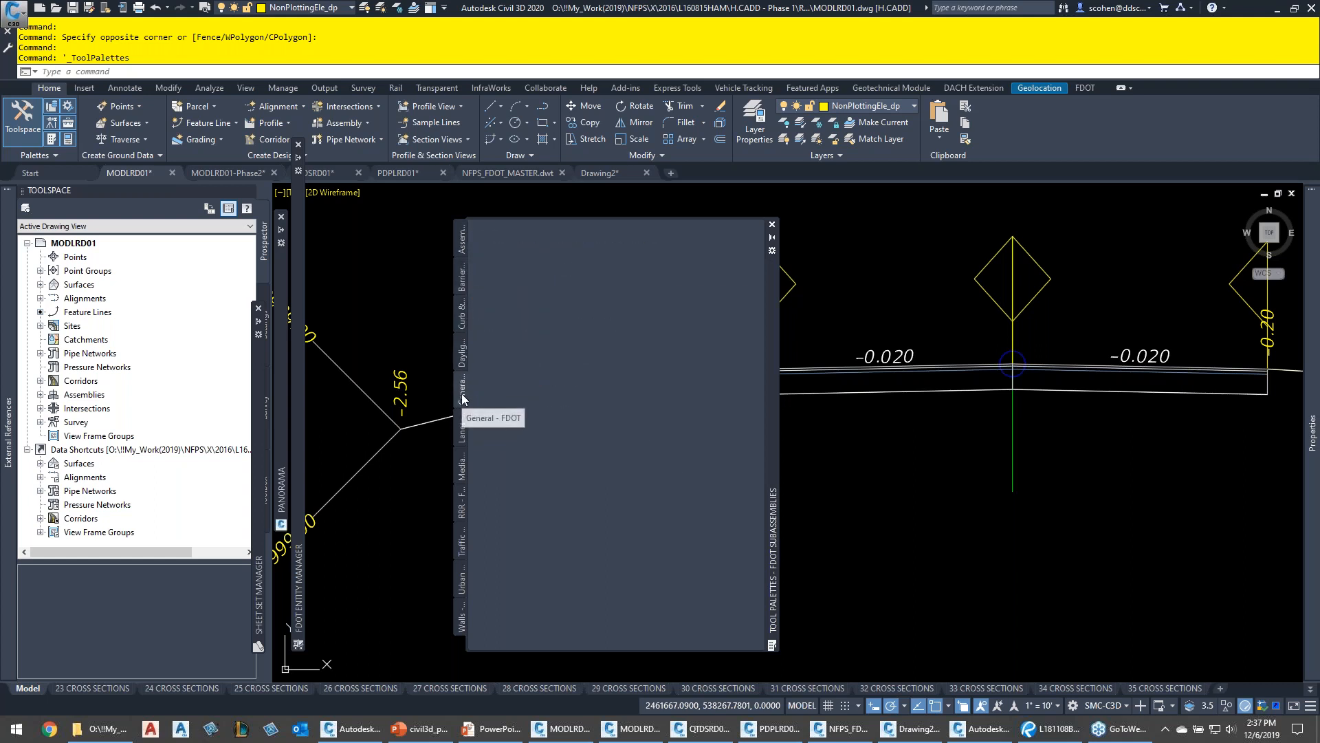
pyautogui.click(465, 431)
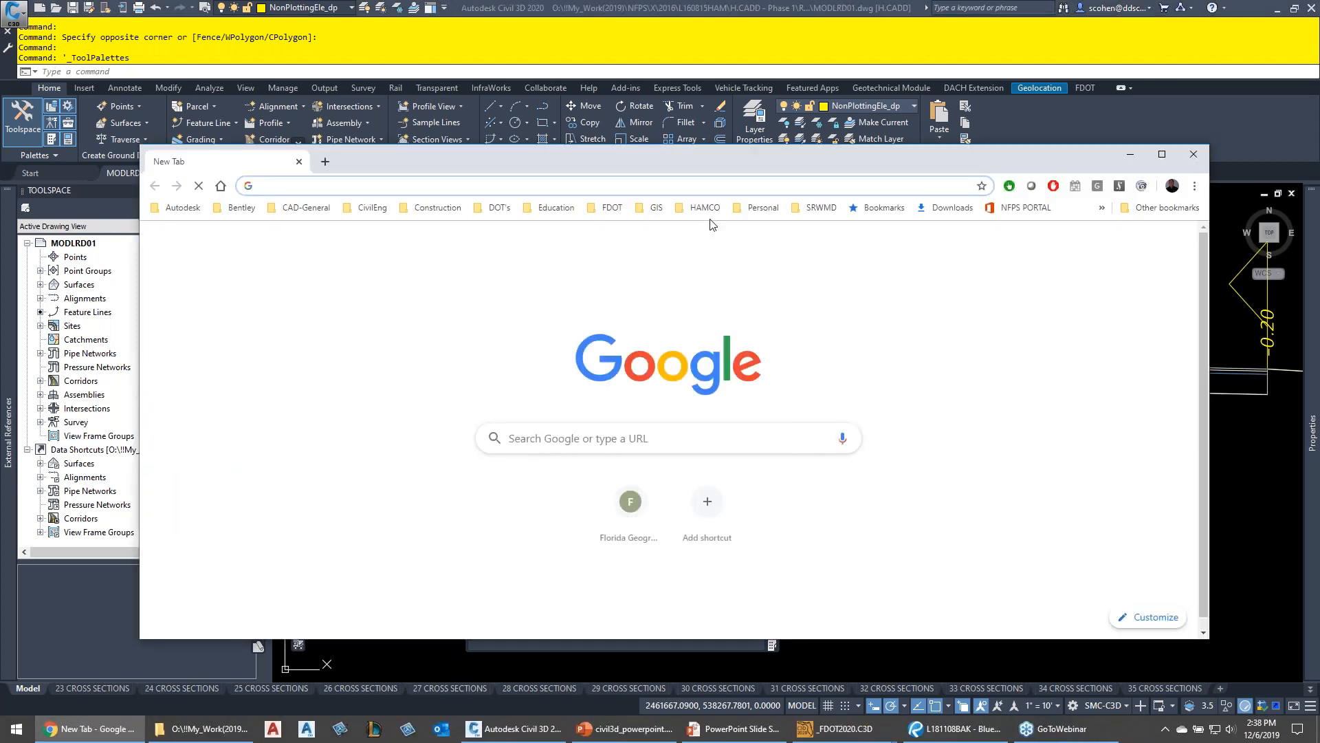
# In Chrome, open the bookmarked FDOT Standard Plans for Road and Bridge Construction page and maximize the browser window
pyautogui.click(612, 208)
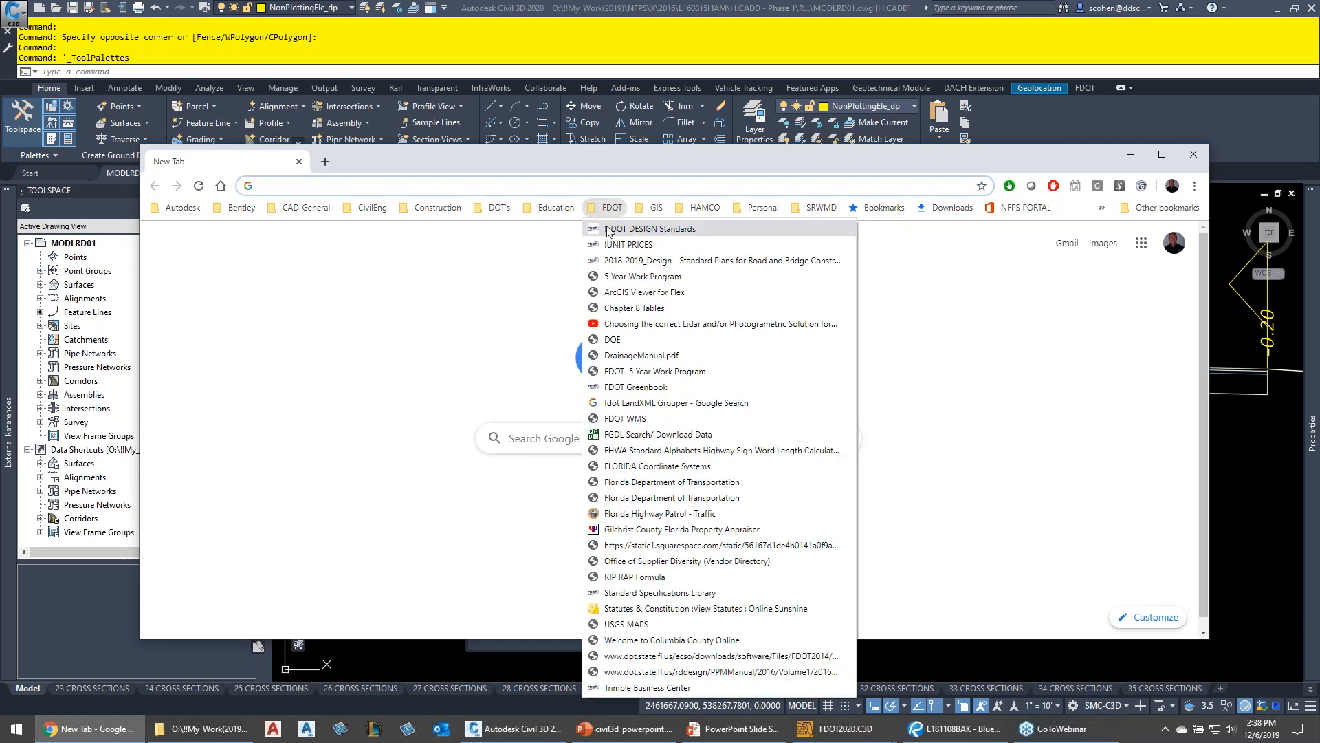
pyautogui.click(722, 261)
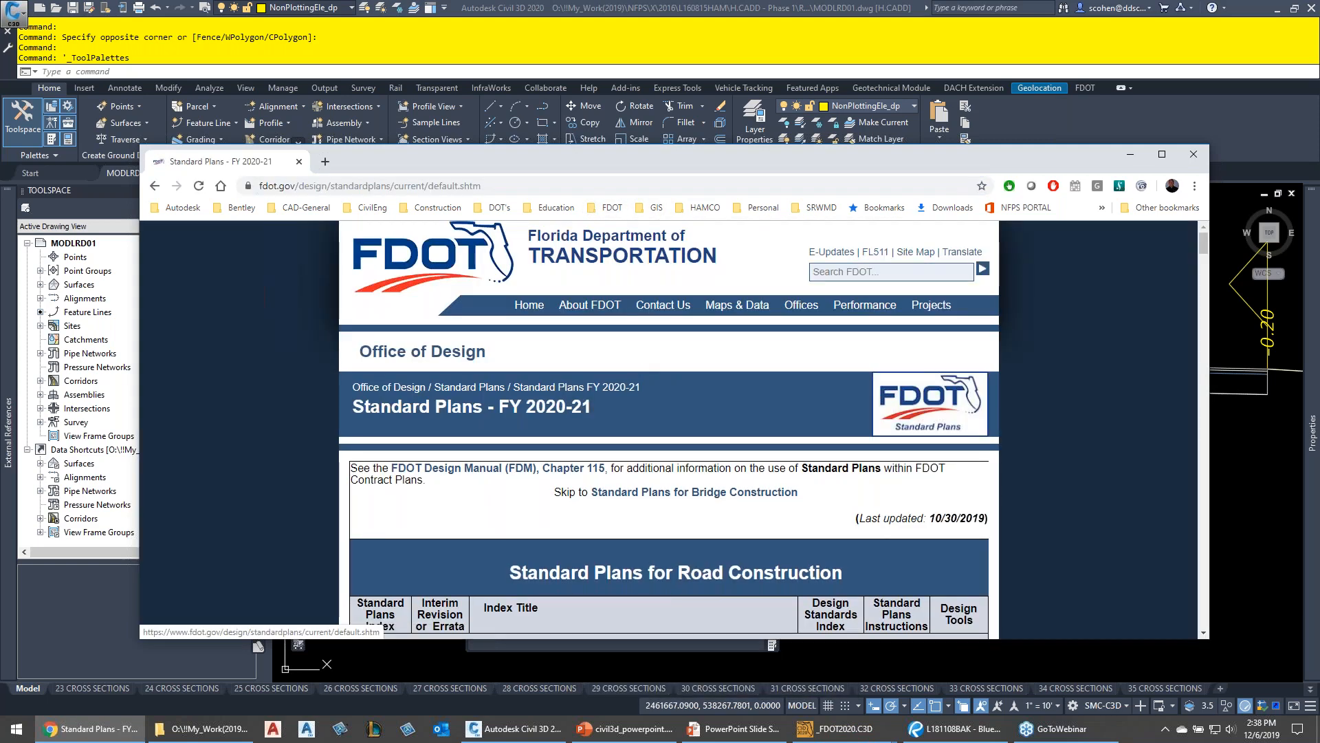
pyautogui.scroll(-3, 639, 355)
pyautogui.scroll(-3, 669, 426)
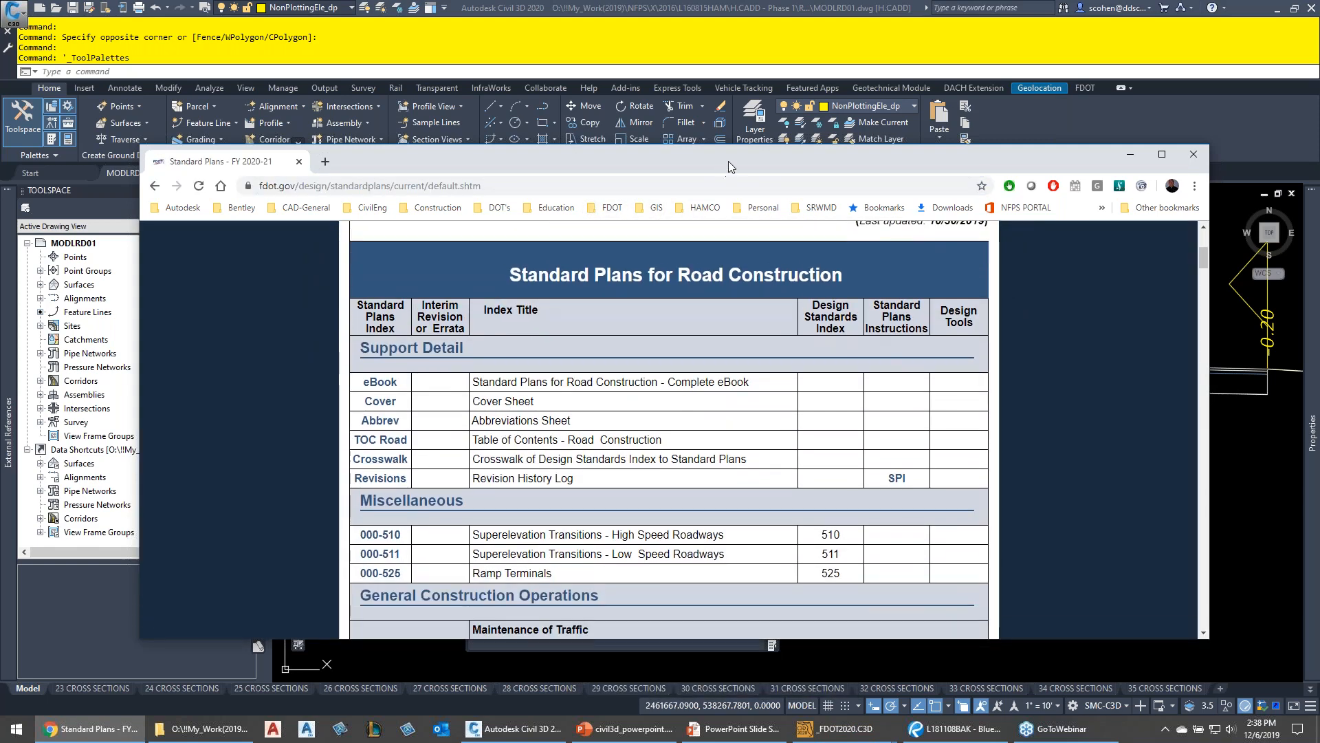
pyautogui.doubleClick(734, 152)
# Look through the Standard Plans index and search the page for "supere"
pyautogui.scroll(-5, 497, 370)
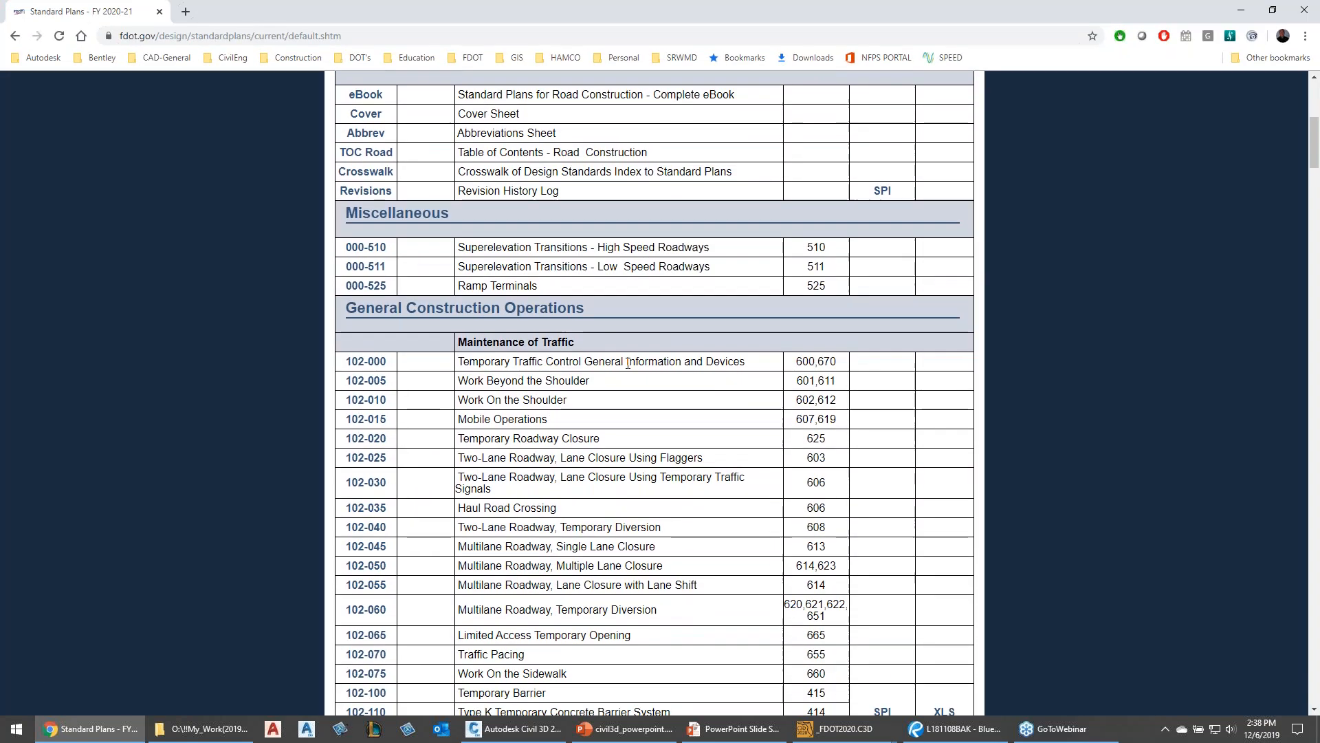
pyautogui.scroll(-9, 654, 392)
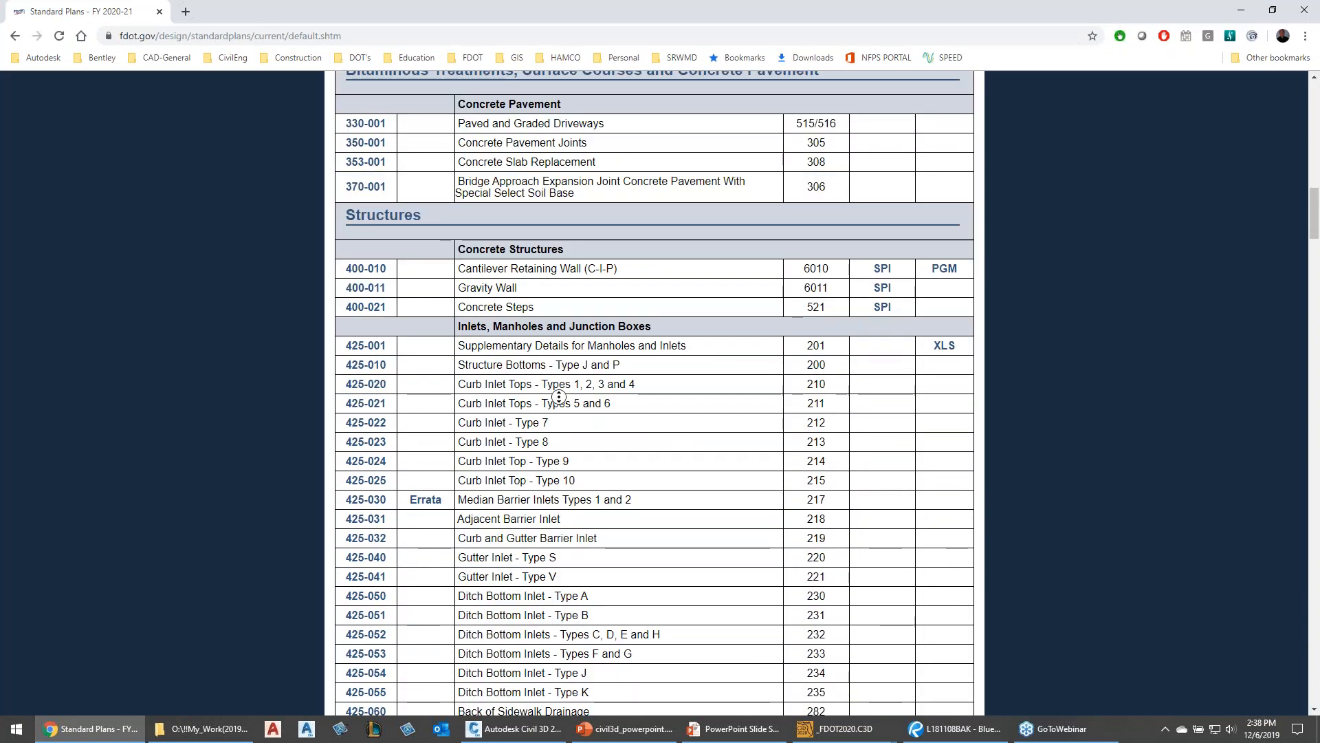
pyautogui.scroll(-1, 703, 376)
pyautogui.scroll(-8, 702, 376)
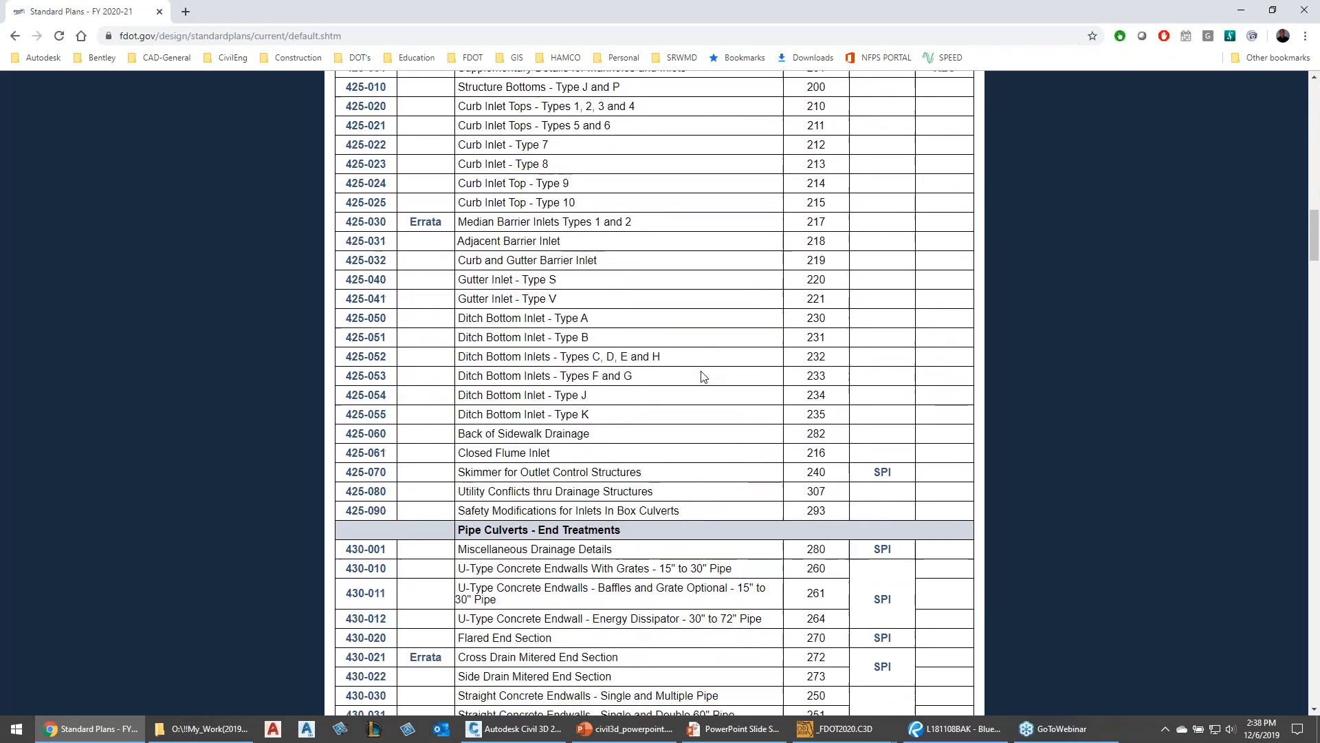
pyautogui.scroll(-2, 708, 381)
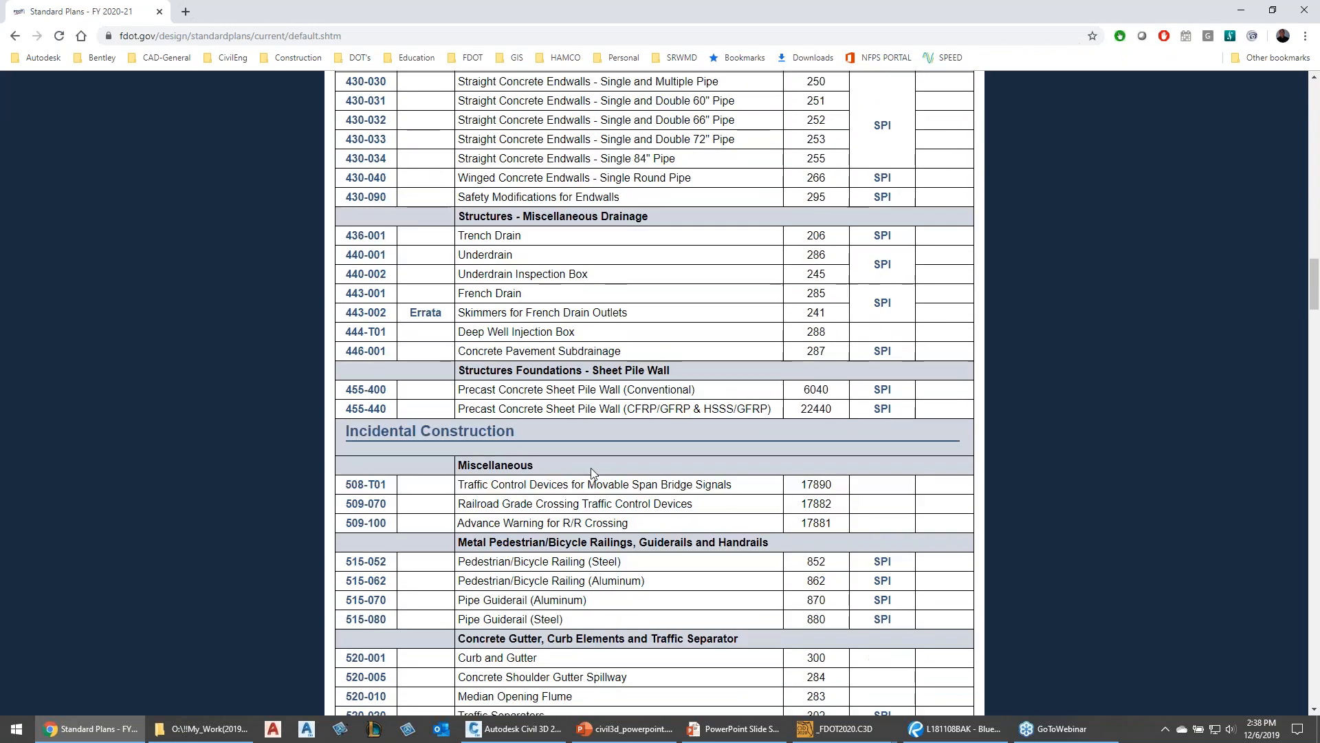
pyautogui.hotkey('ctrl', 'f')
pyautogui.write('s')
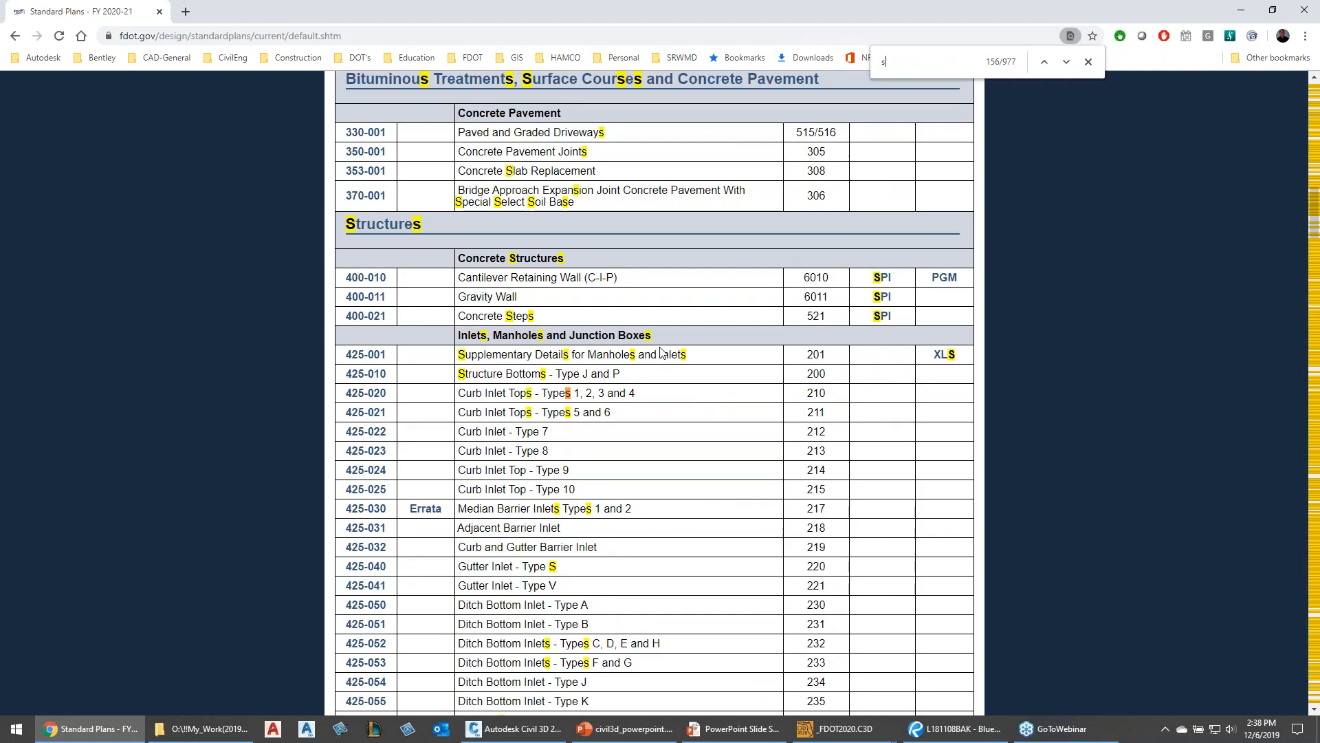
pyautogui.write('up,')
pyautogui.press('BackSpace')
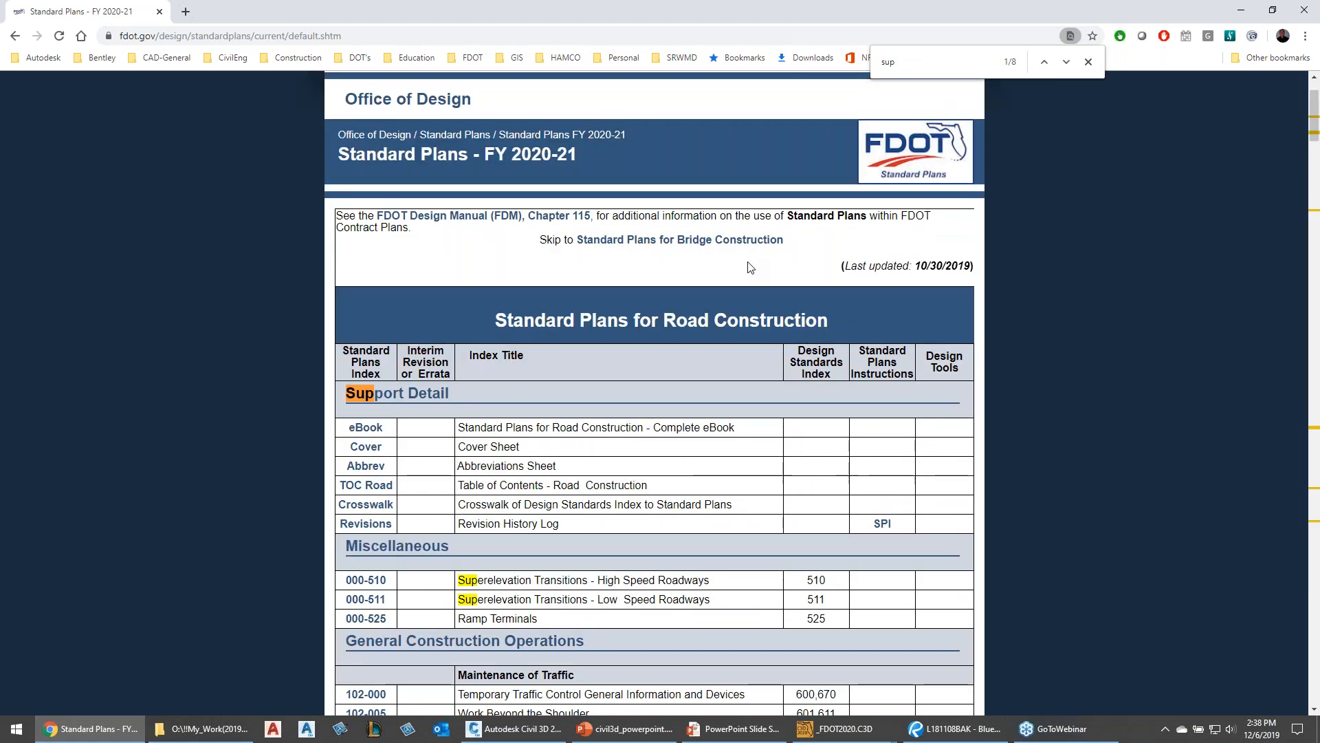
pyautogui.write('ere')
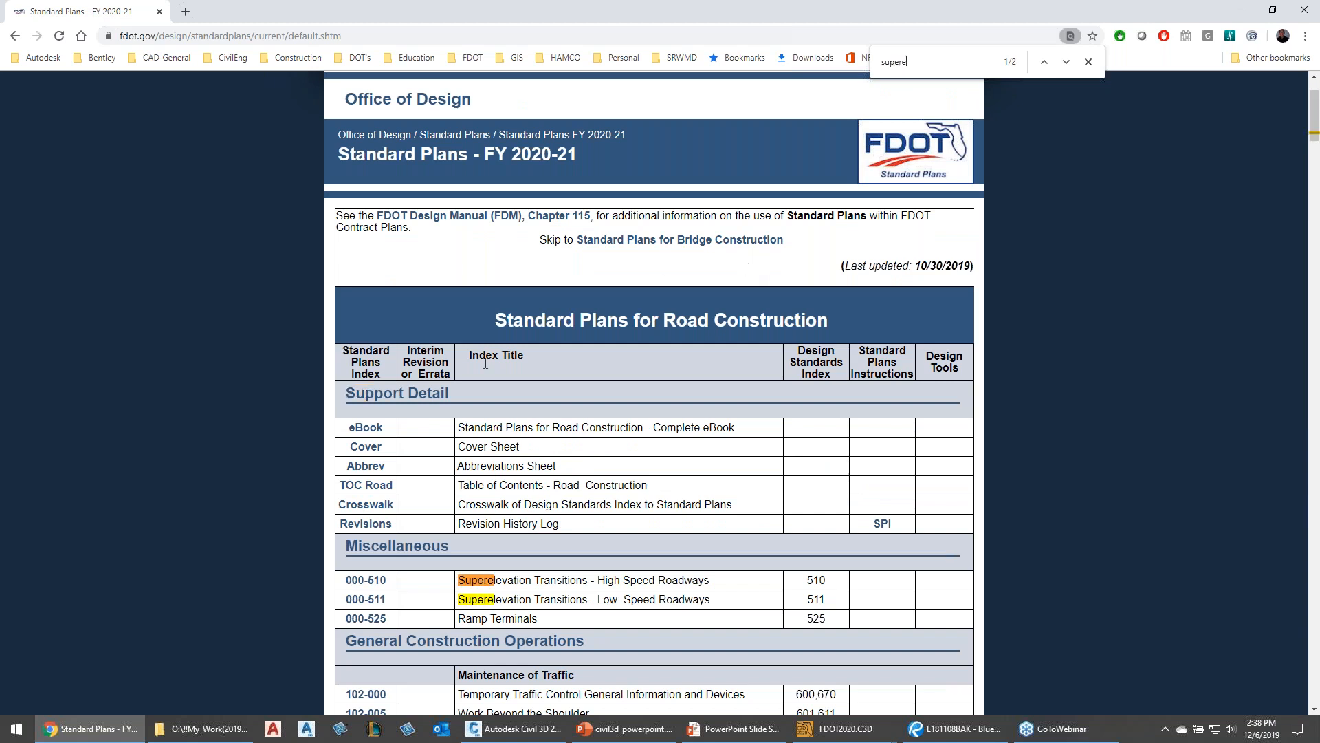
# Open standard plan 000-510 and examine the shoulder slopes on superelevation sections on sheet 2
pyautogui.click(366, 583)
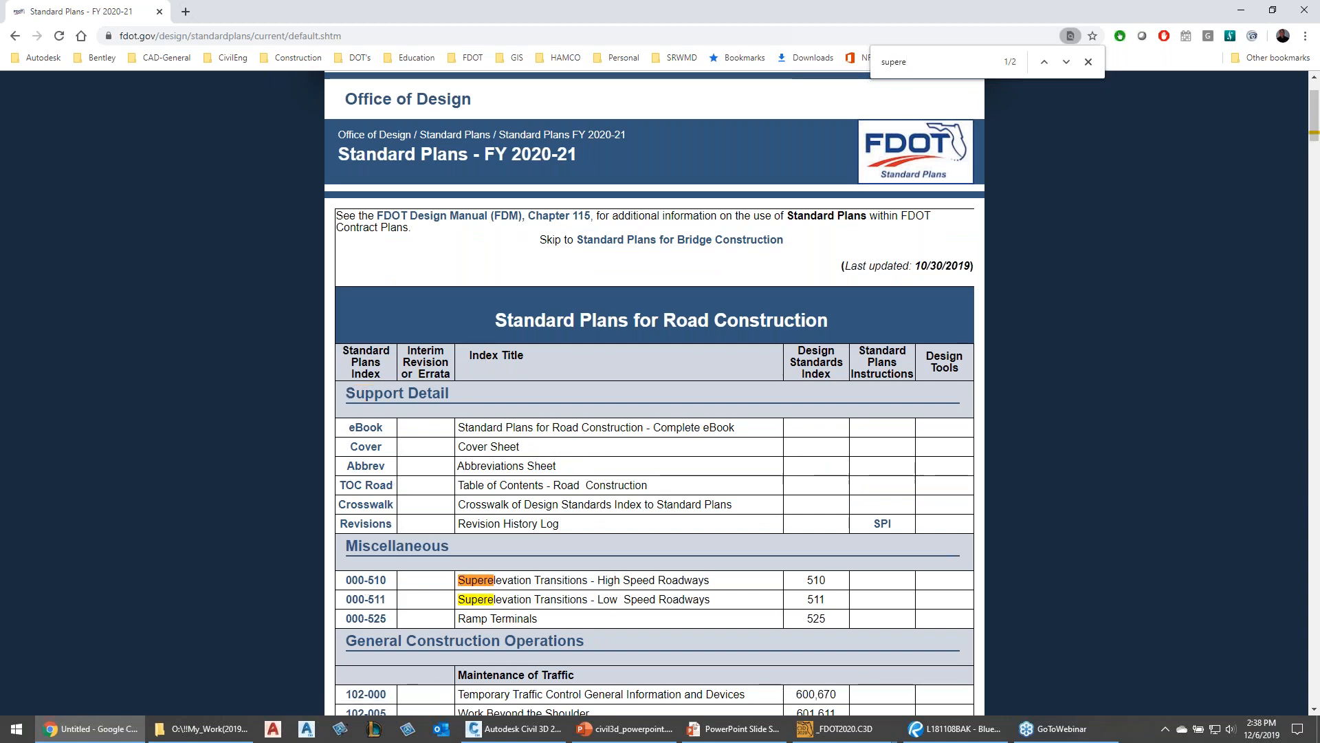
pyautogui.scroll(-5, 629, 480)
pyautogui.scroll(-10, 630, 479)
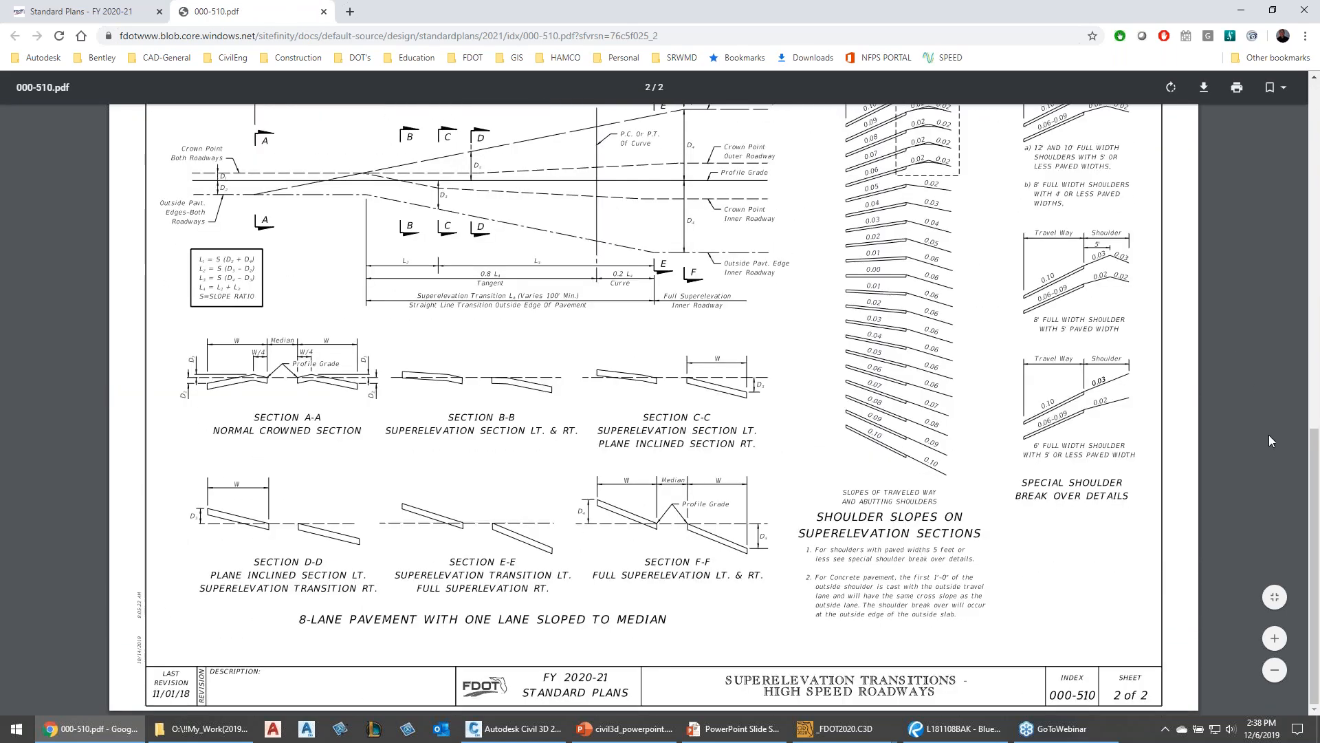
pyautogui.scroll(2, 1080, 420)
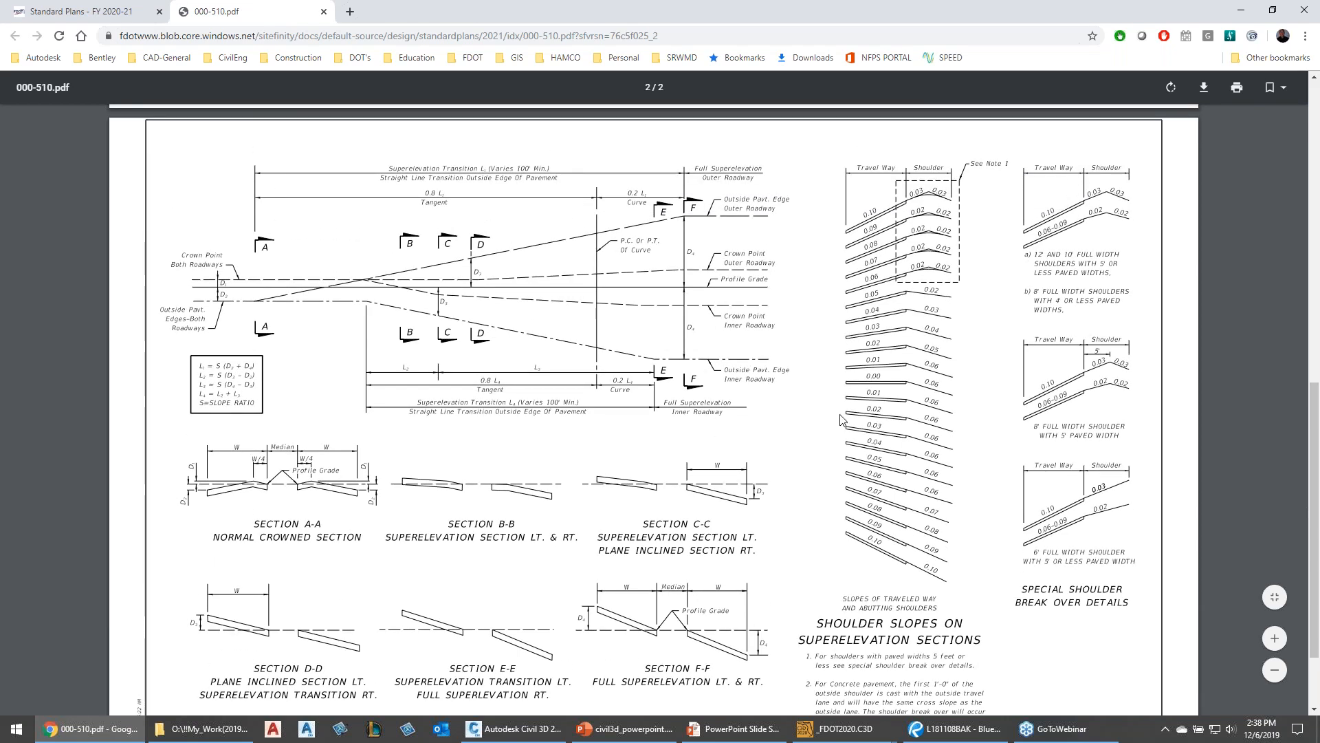
pyautogui.scroll(1, 916, 342)
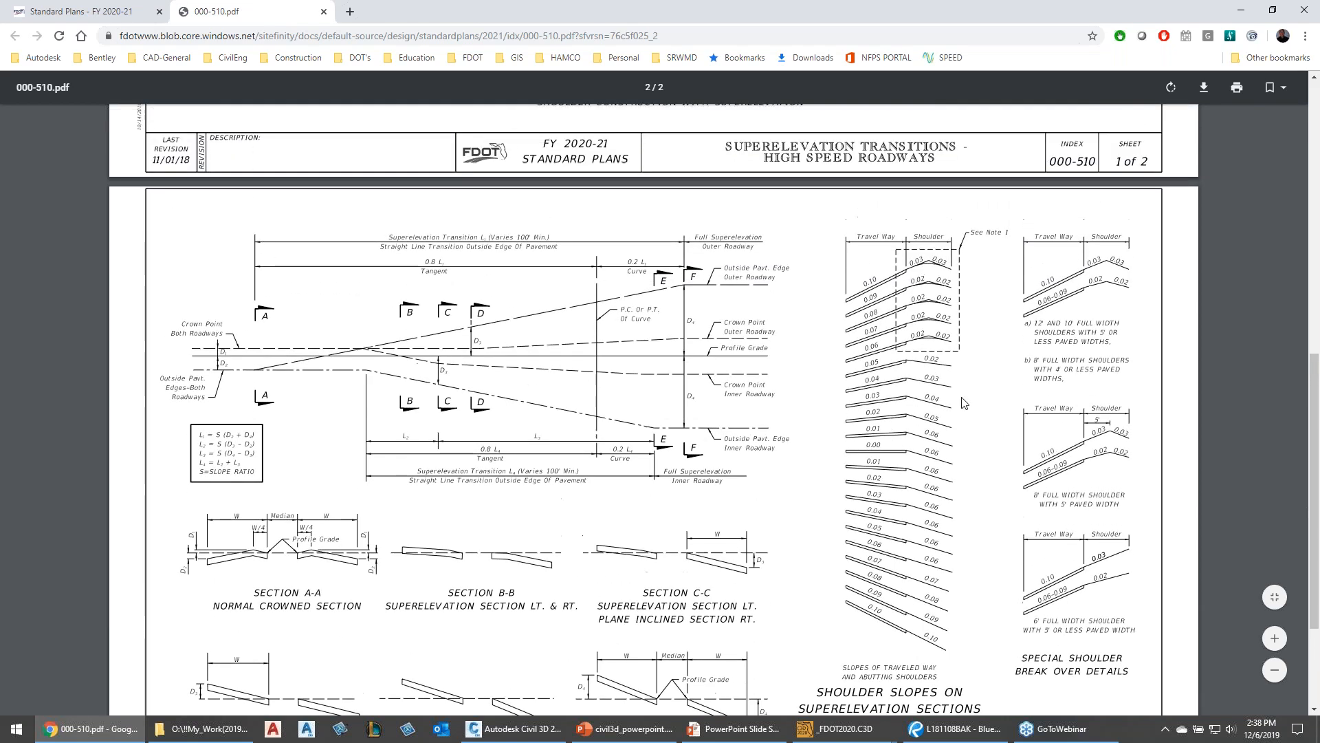
# Examine the slopes of the traveled way and abutting shoulders up close on standard plan 000-510, and return to Civil 3D
pyautogui.keyDown('ctrl'); pyautogui.scroll(4, 949, 392); pyautogui.keyUp('ctrl')
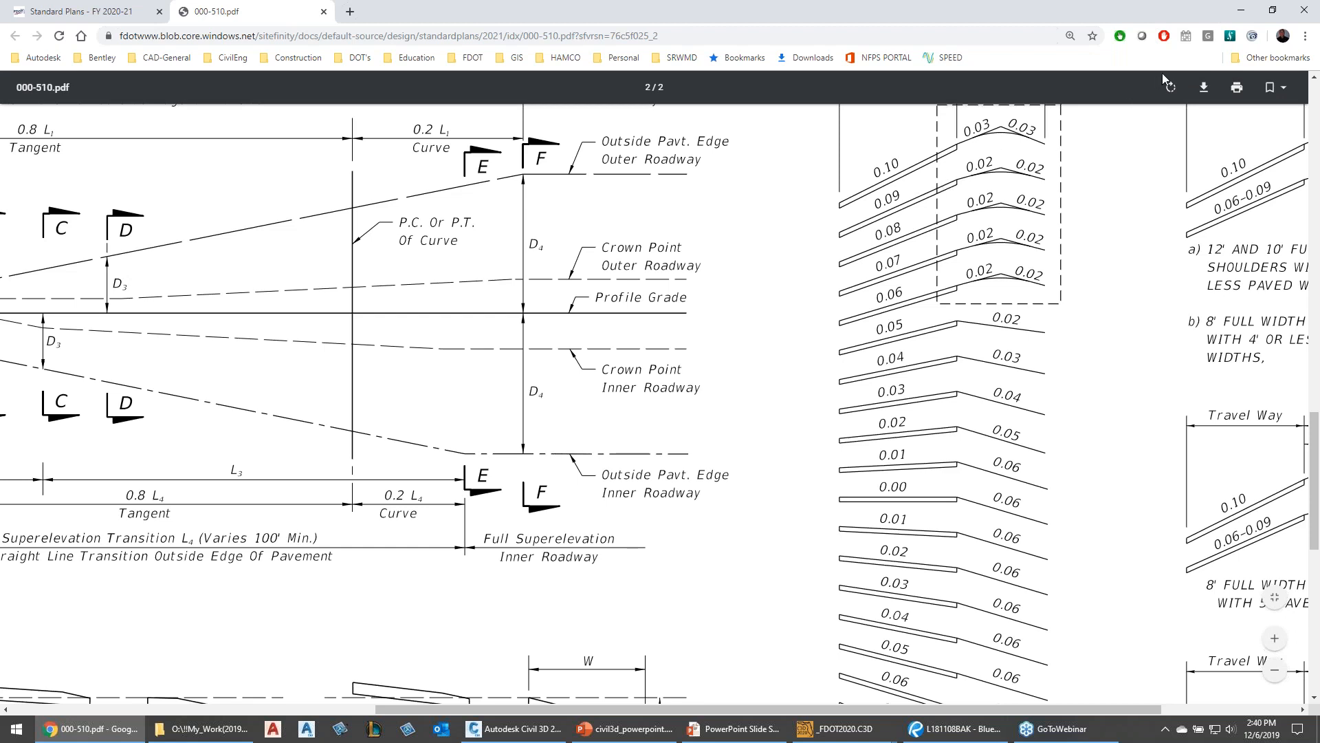
pyautogui.click(1238, 14)
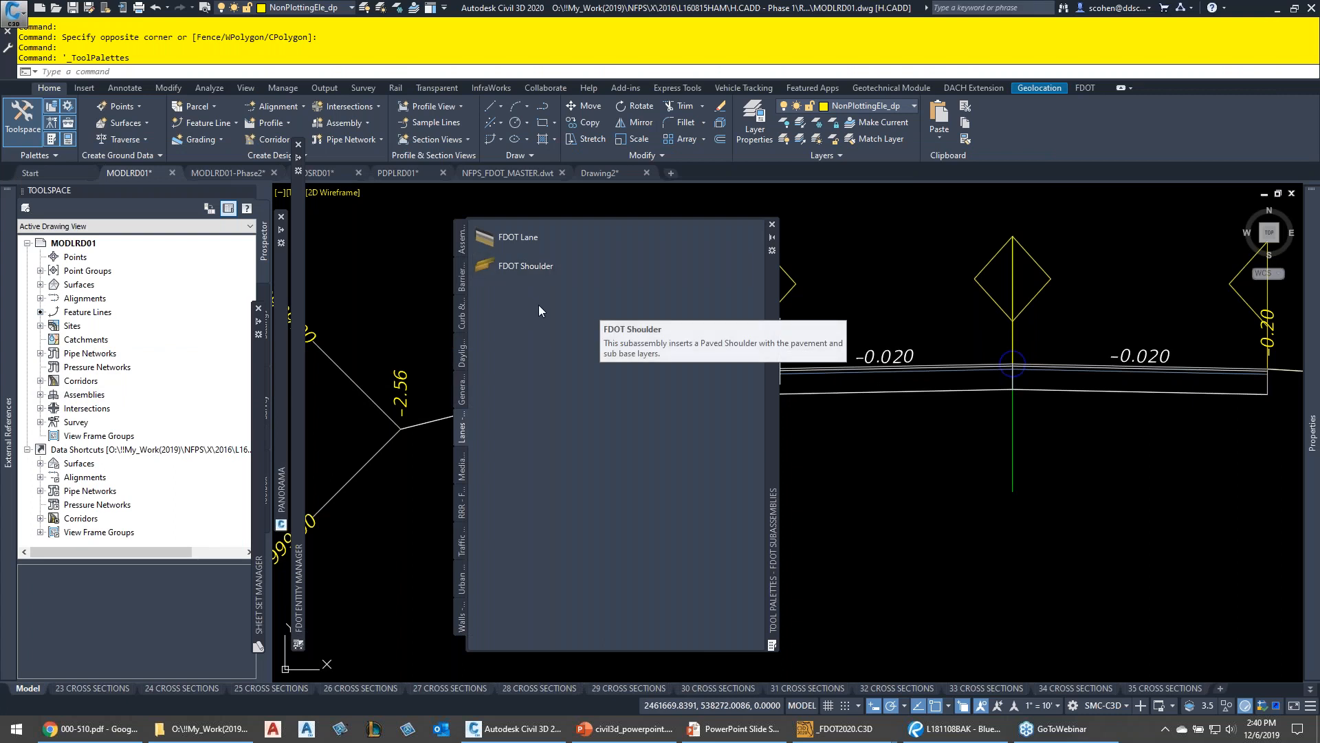
# Look through the median, RRR, traffic and urban subassemblies in the FDOT tool palette and collapse the palette
pyautogui.click(461, 470)
pyautogui.click(463, 515)
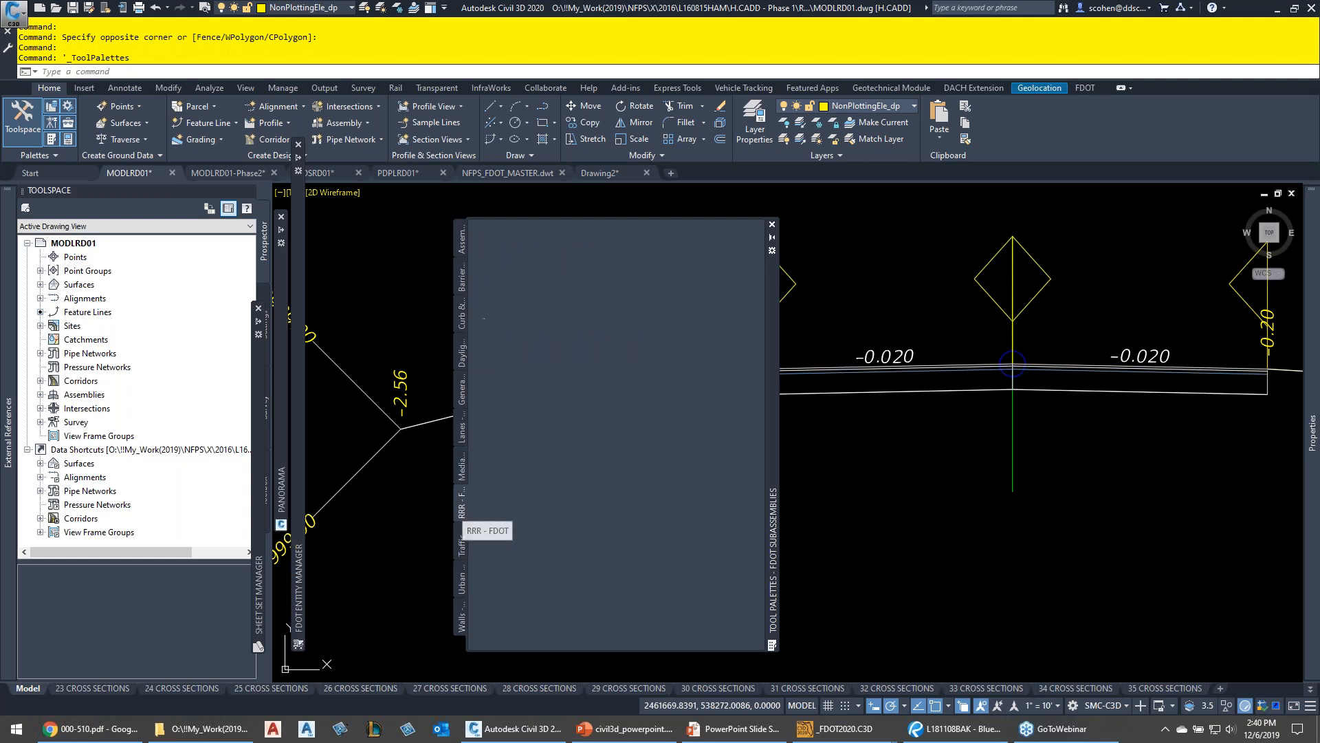
pyautogui.click(465, 555)
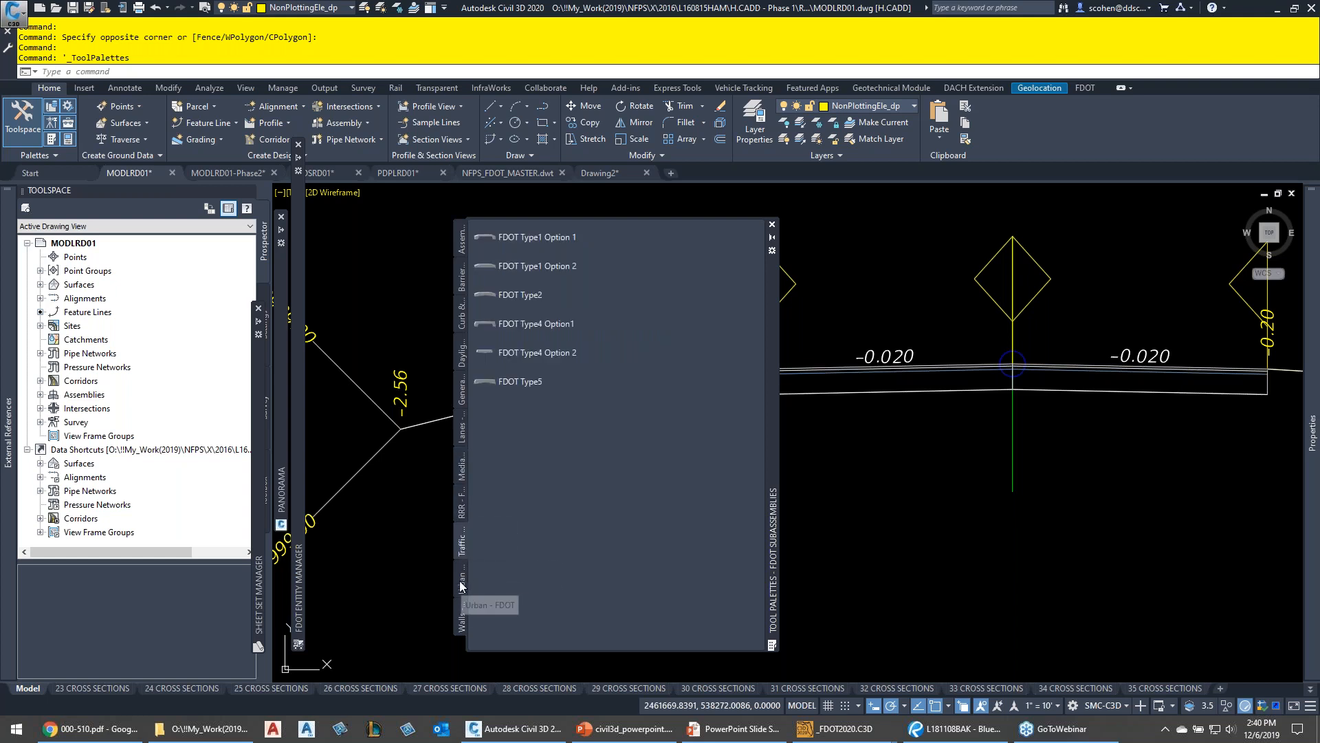
pyautogui.click(463, 581)
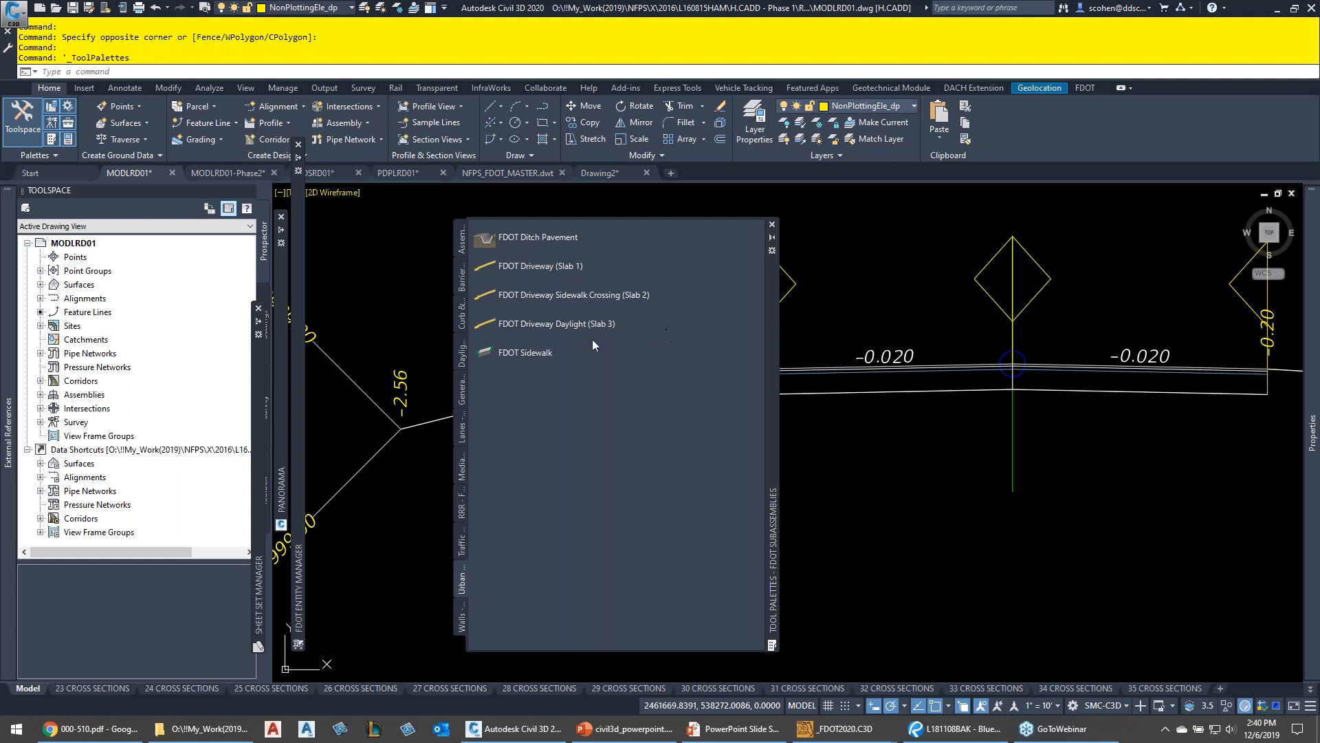
pyautogui.click(772, 239)
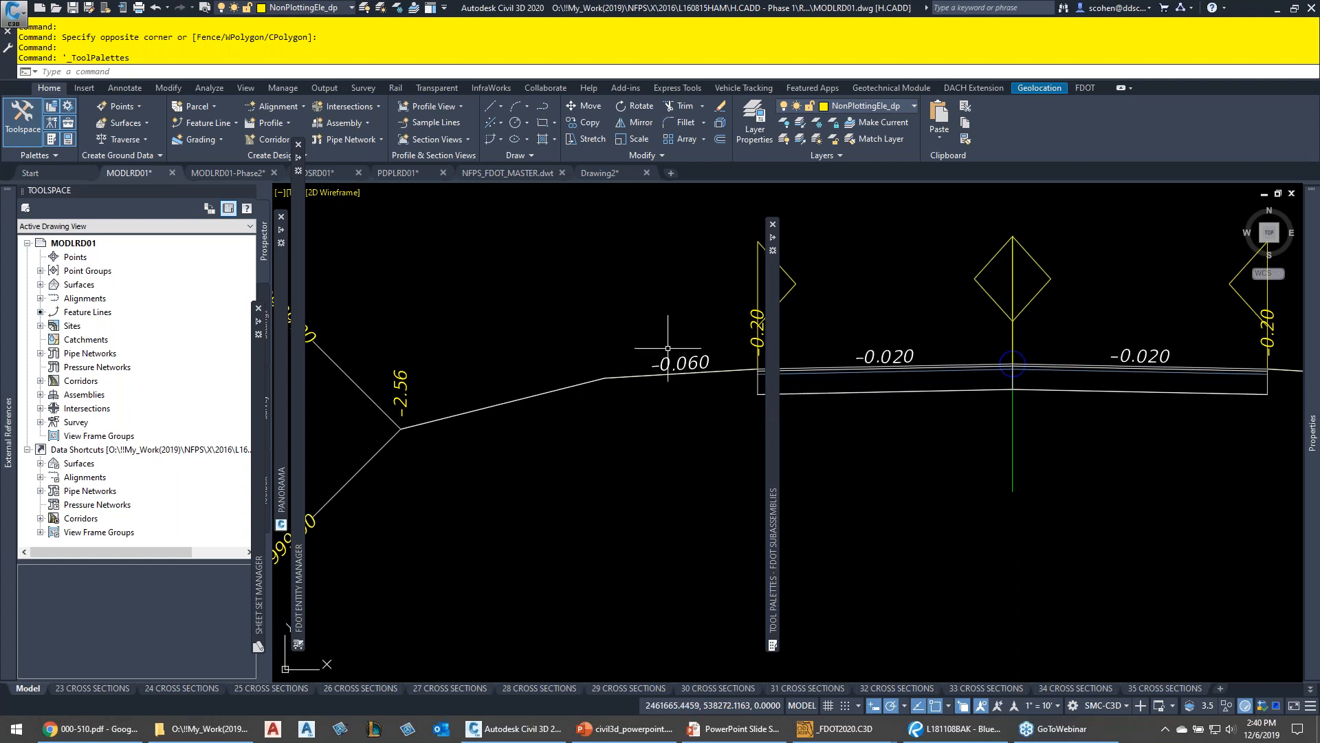
# Select the SW 55th centerline alignment in the drawing and open its superelevation tabular editor
pyautogui.moveTo(668, 353)
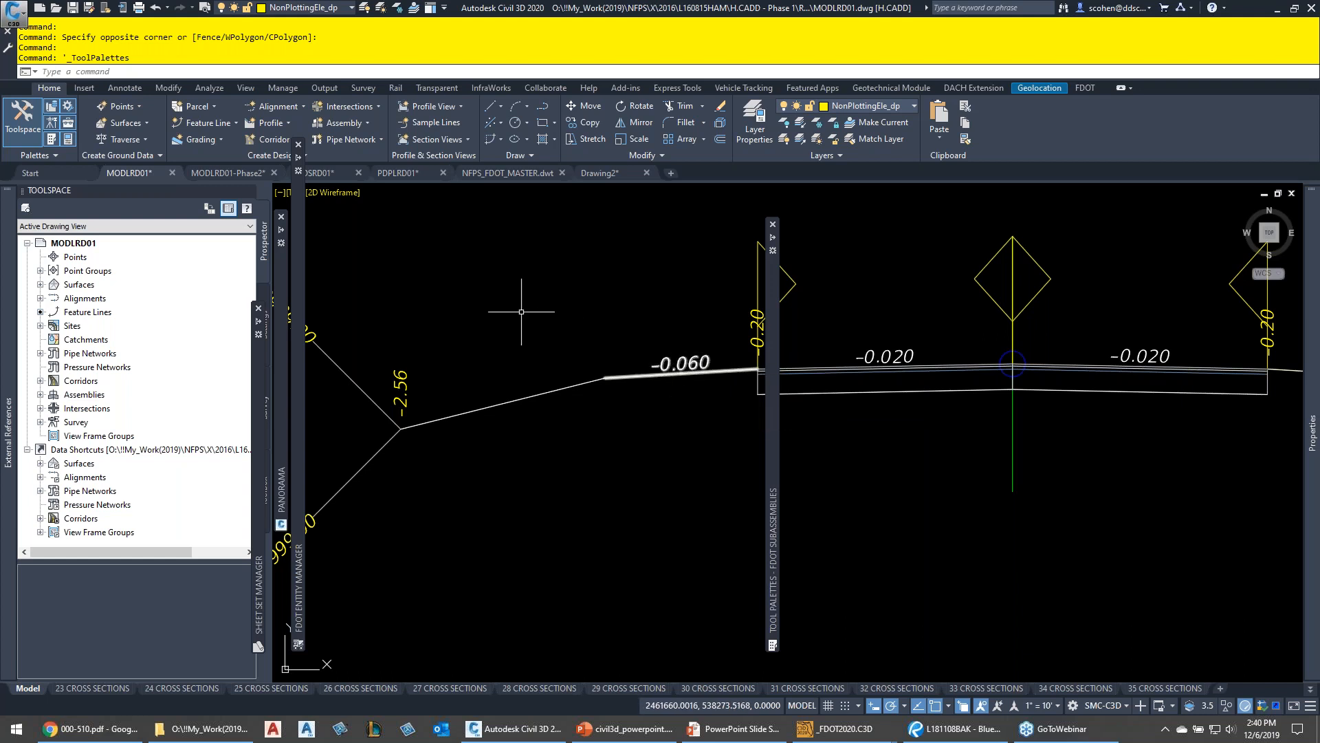
pyautogui.doubleClick(84, 300)
pyautogui.doubleClick(124, 313)
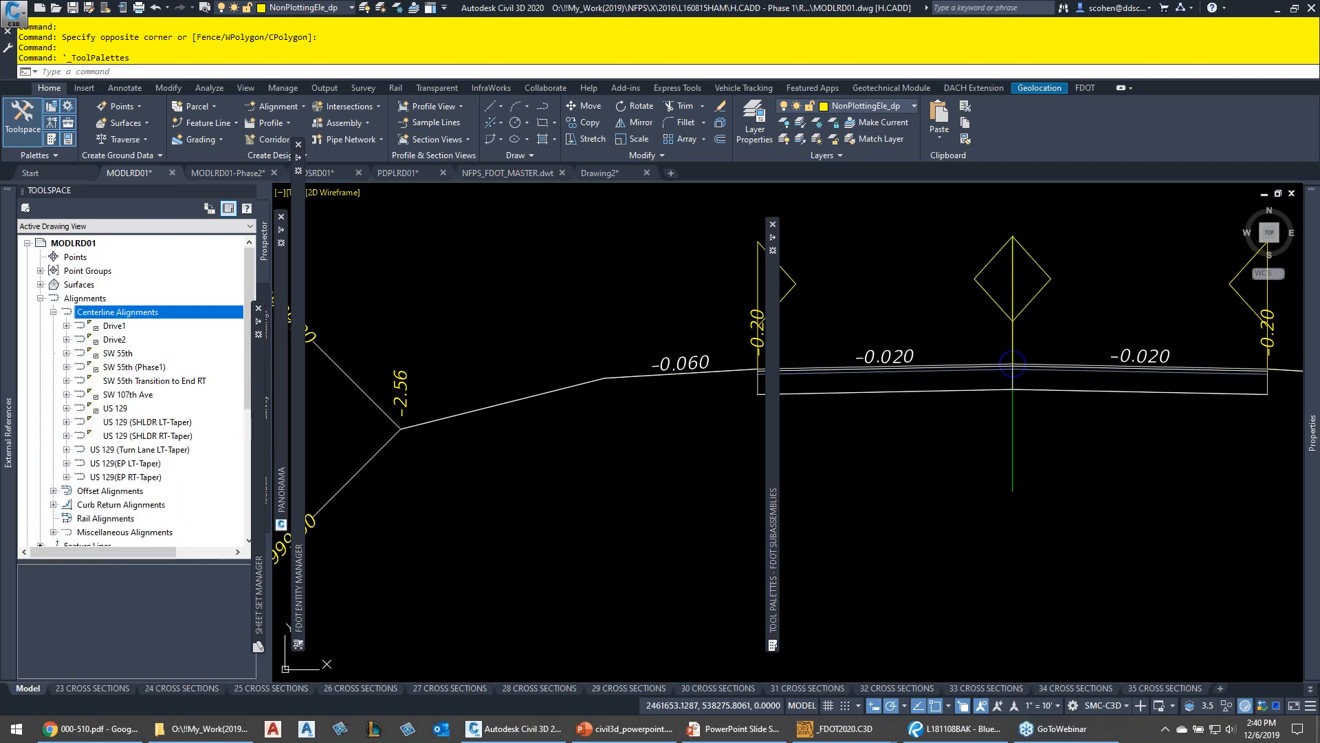
pyautogui.rightClick(117, 353)
pyautogui.click(155, 467)
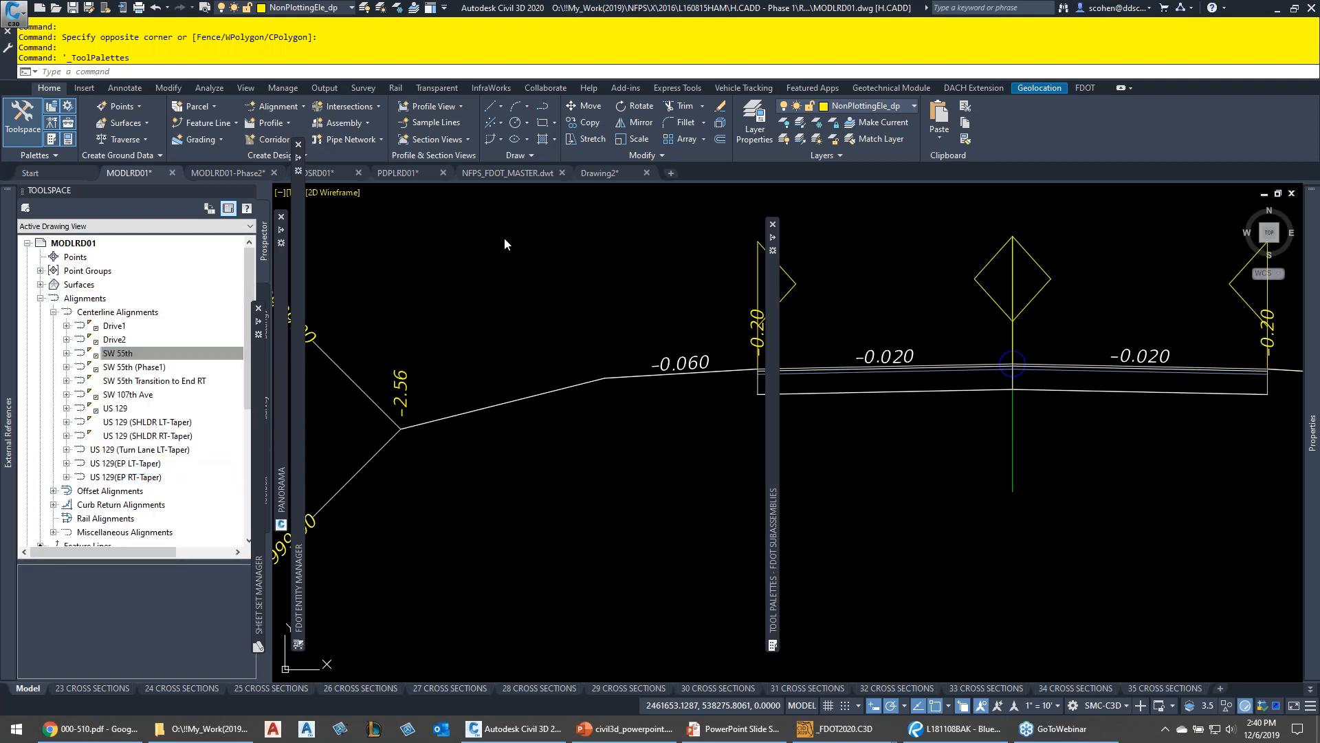
pyautogui.click(408, 132)
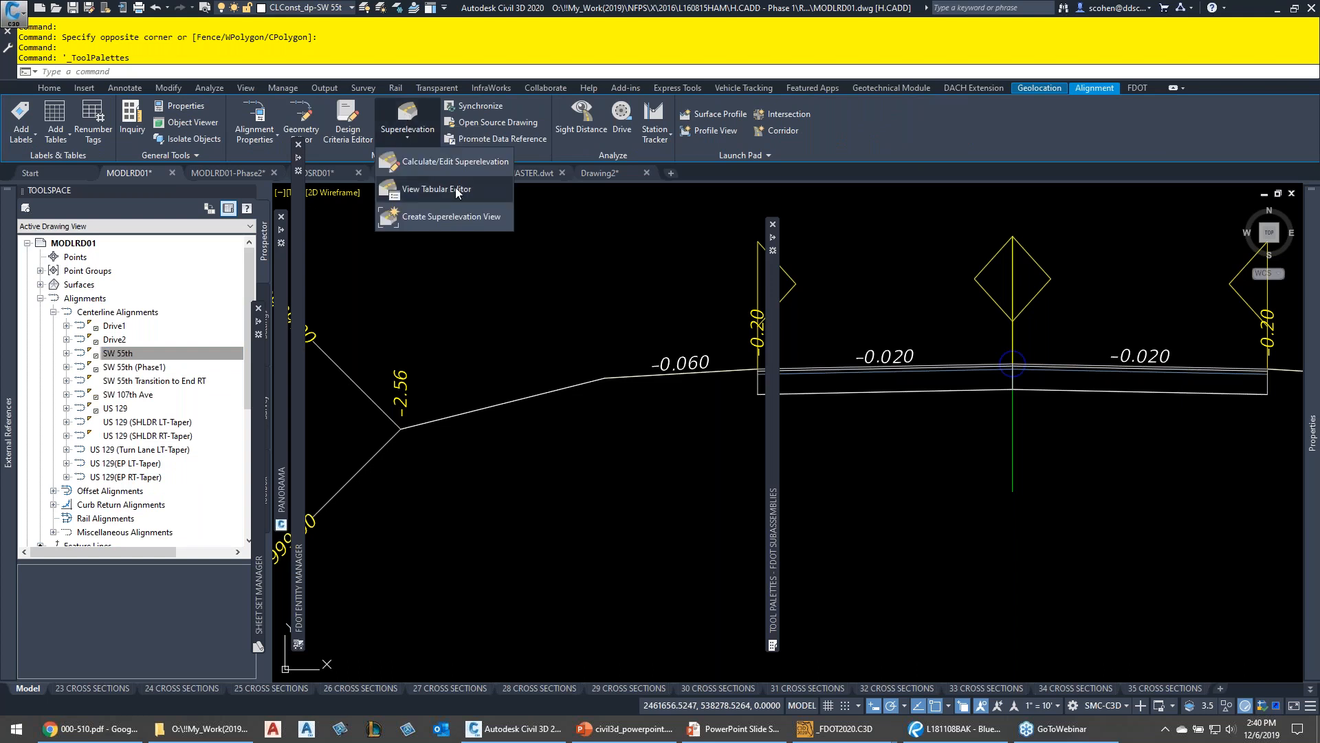
pyautogui.click(455, 189)
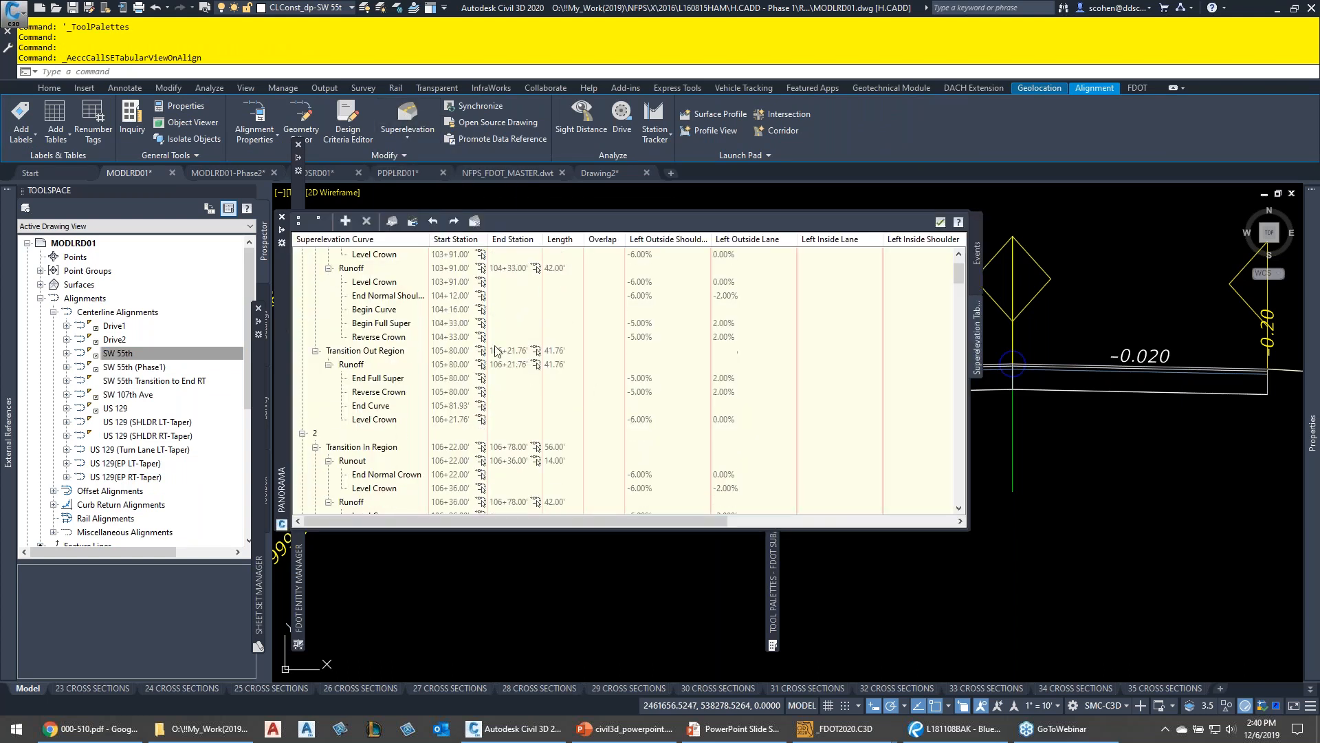
# Collapse the whole superelevation table, and expand curves 9 and 6 with curve 6's transition-in runout and runoff rows
pyautogui.scroll(2, 495, 351)
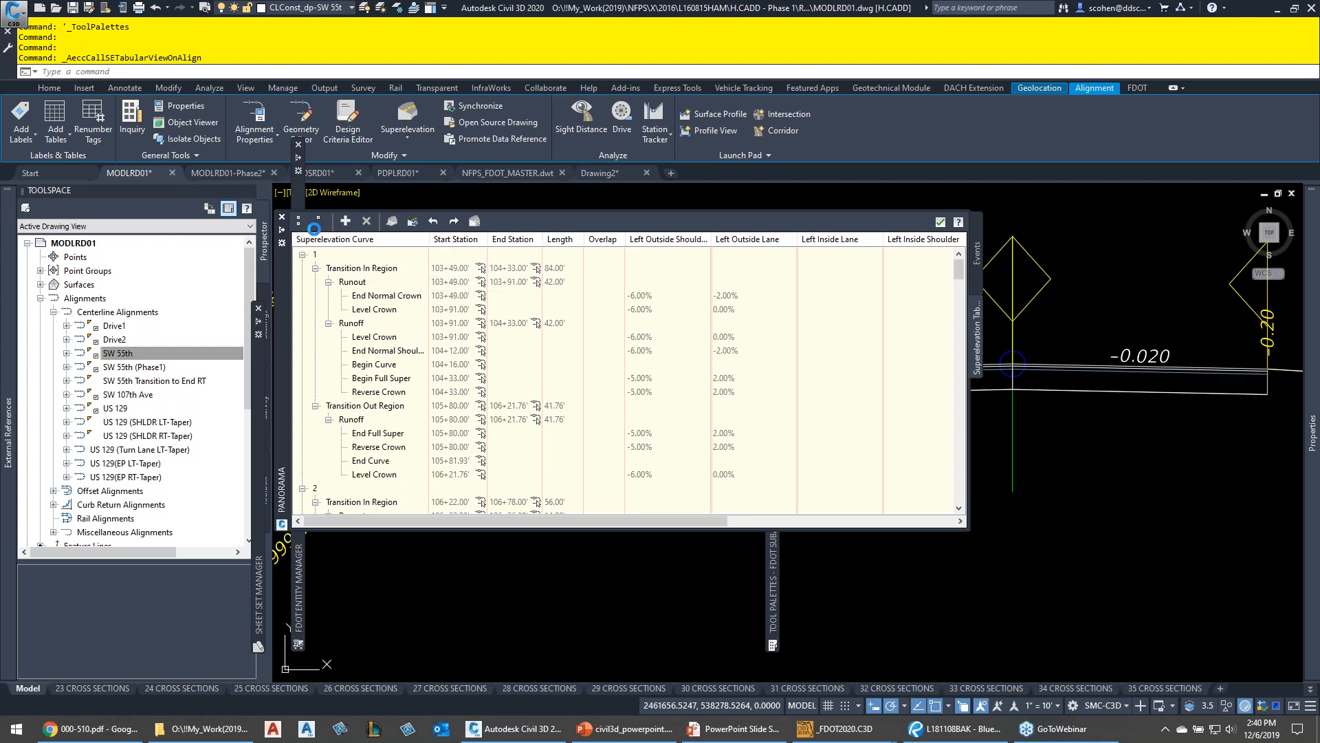
pyautogui.click(318, 220)
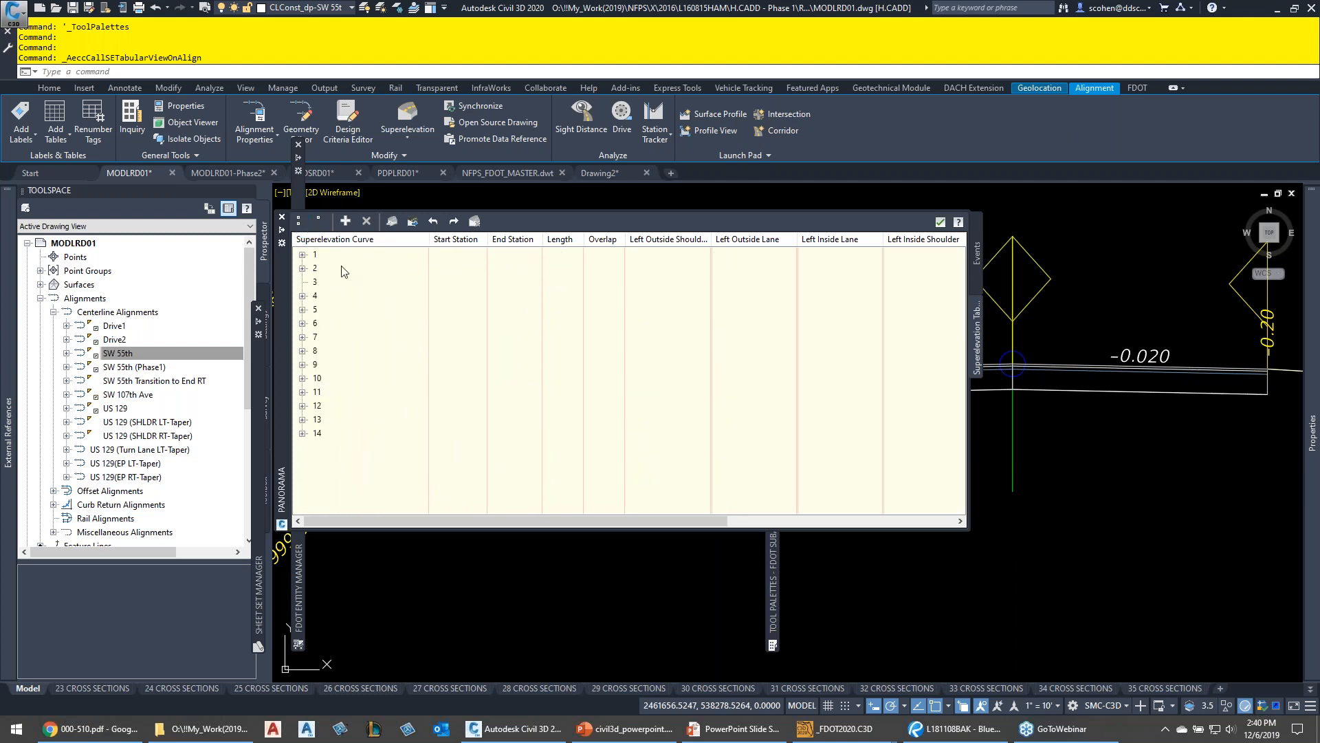
pyautogui.click(303, 366)
pyautogui.click(304, 324)
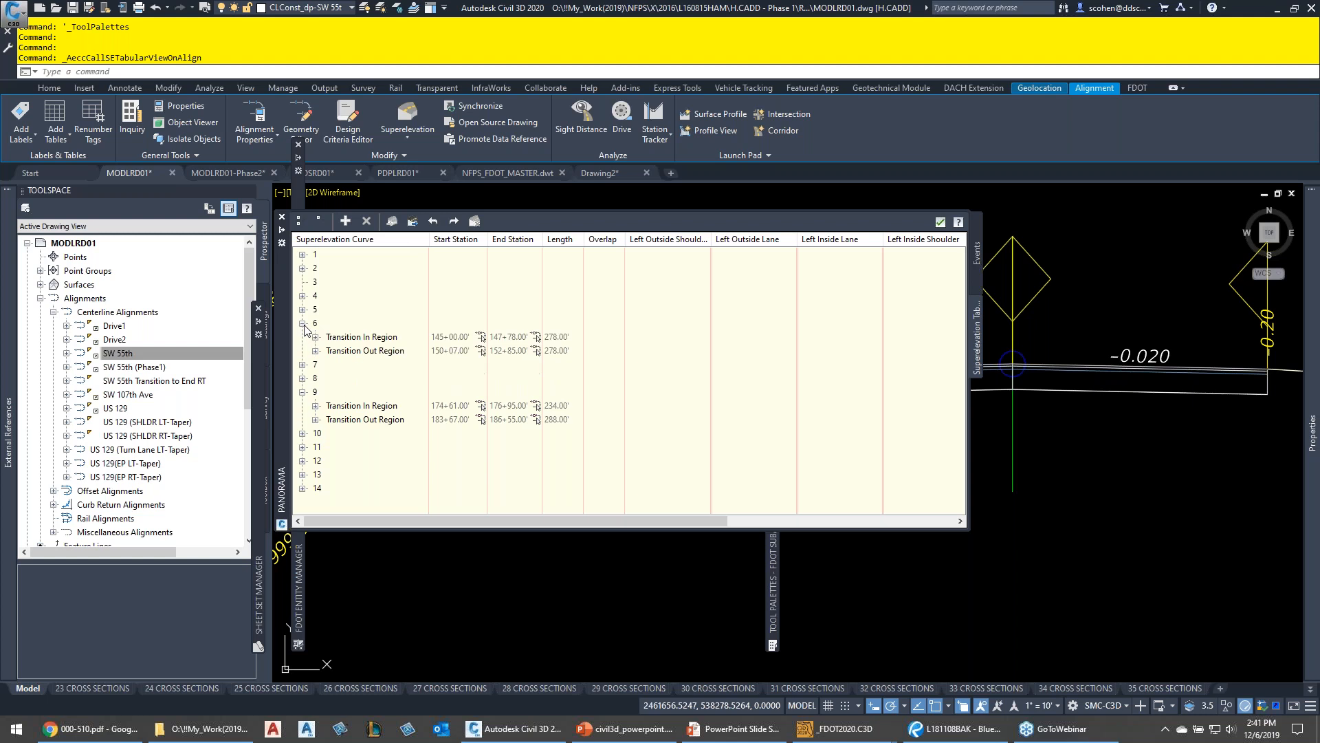
pyautogui.click(315, 337)
pyautogui.click(328, 351)
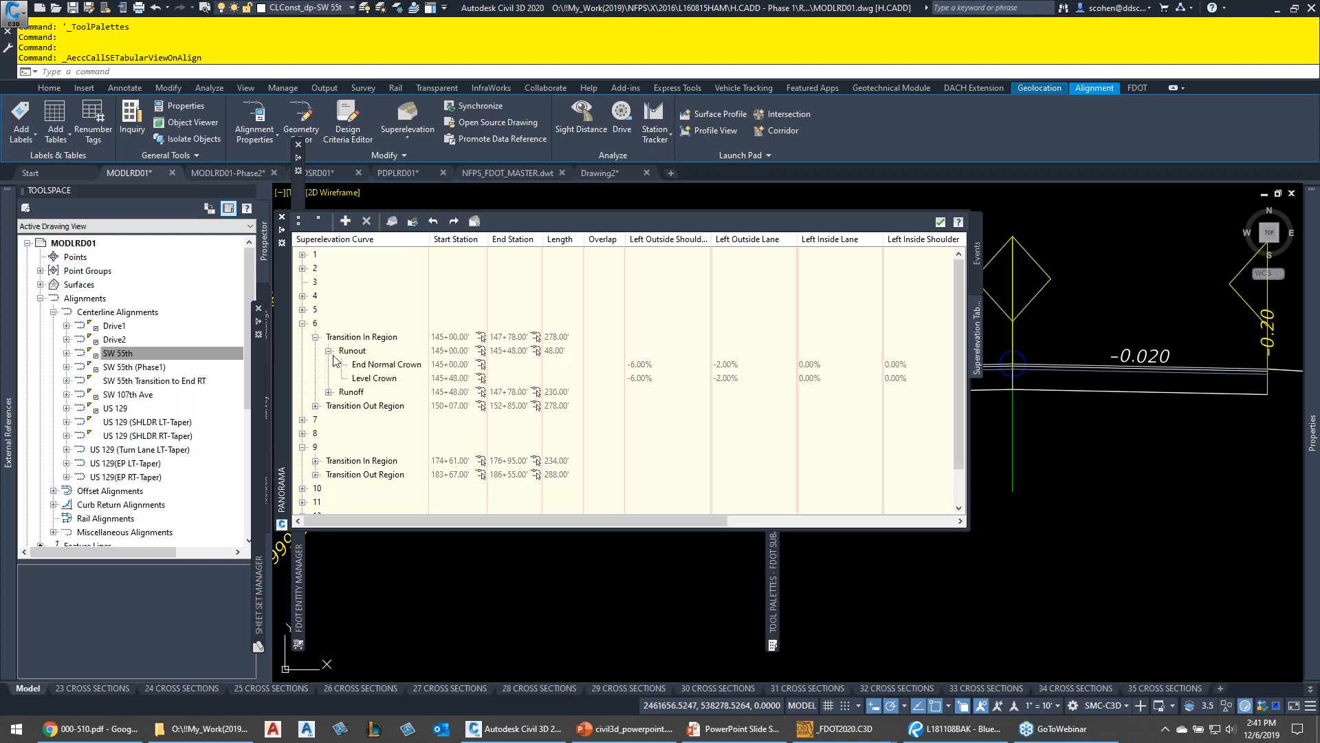
pyautogui.click(328, 392)
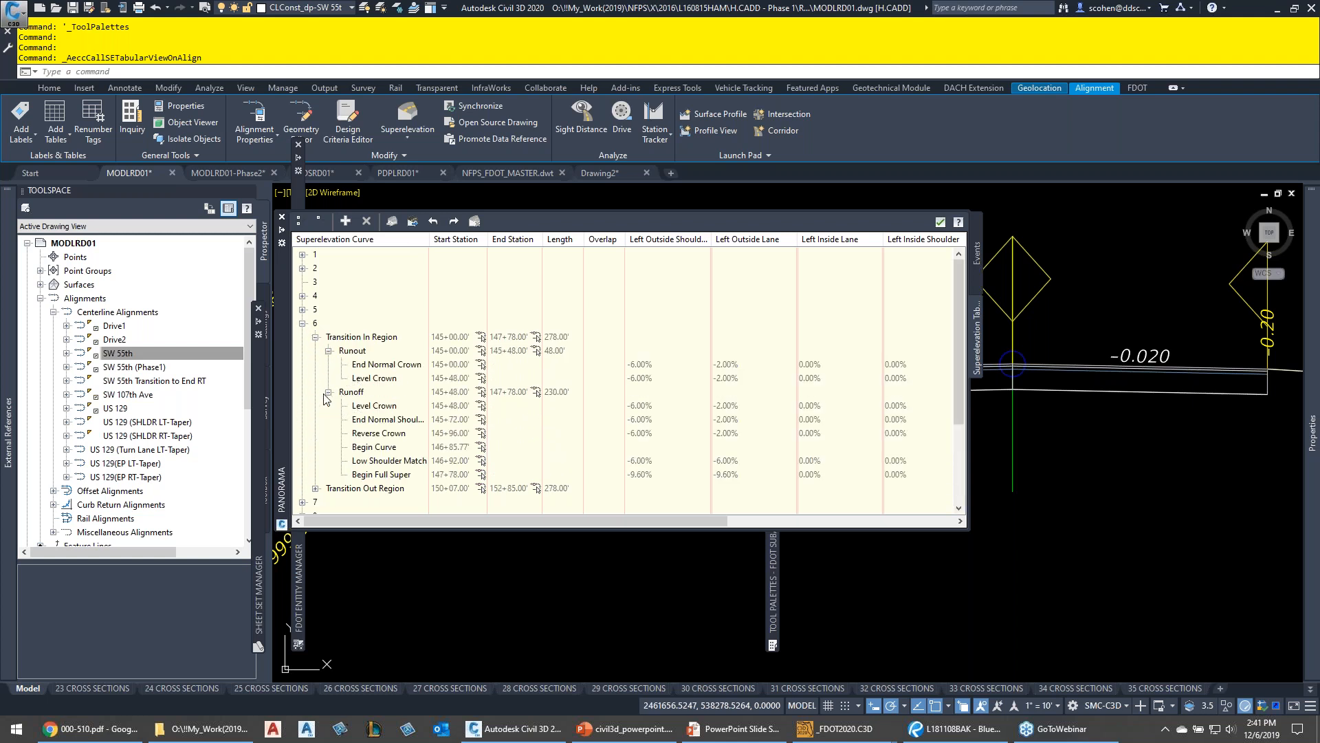
# Examine the left and right lane and shoulder slopes through curve 6's transition-in region
pyautogui.scroll(-1, 398, 396)
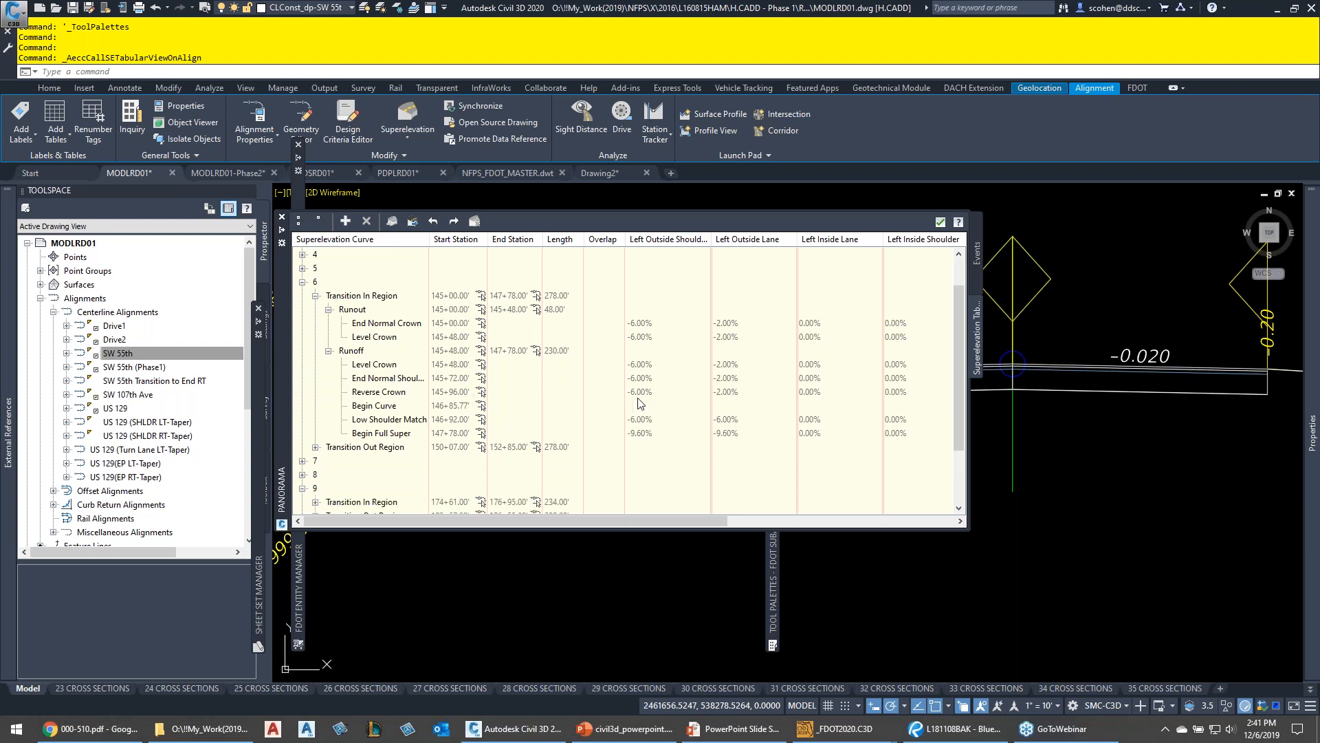
pyautogui.moveTo(717, 521); pyautogui.dragTo(933, 538)
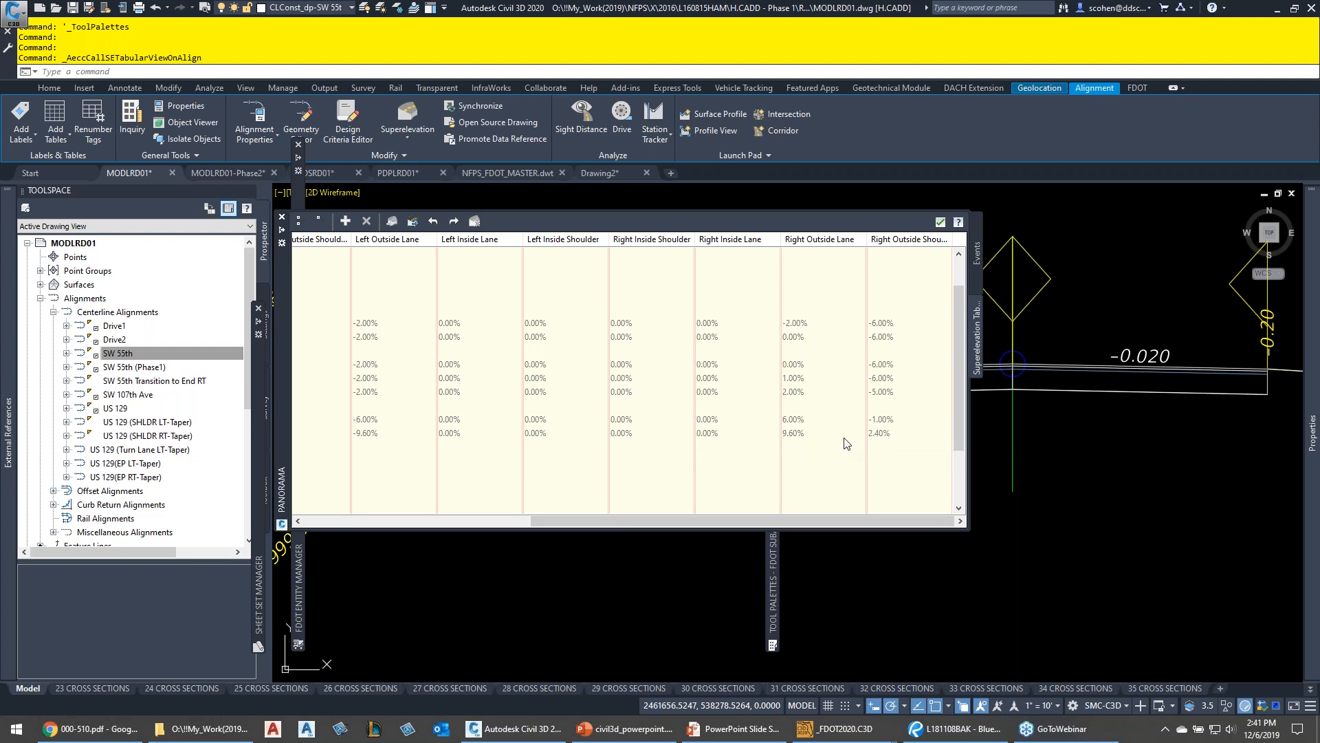
pyautogui.moveTo(759, 519); pyautogui.dragTo(485, 498)
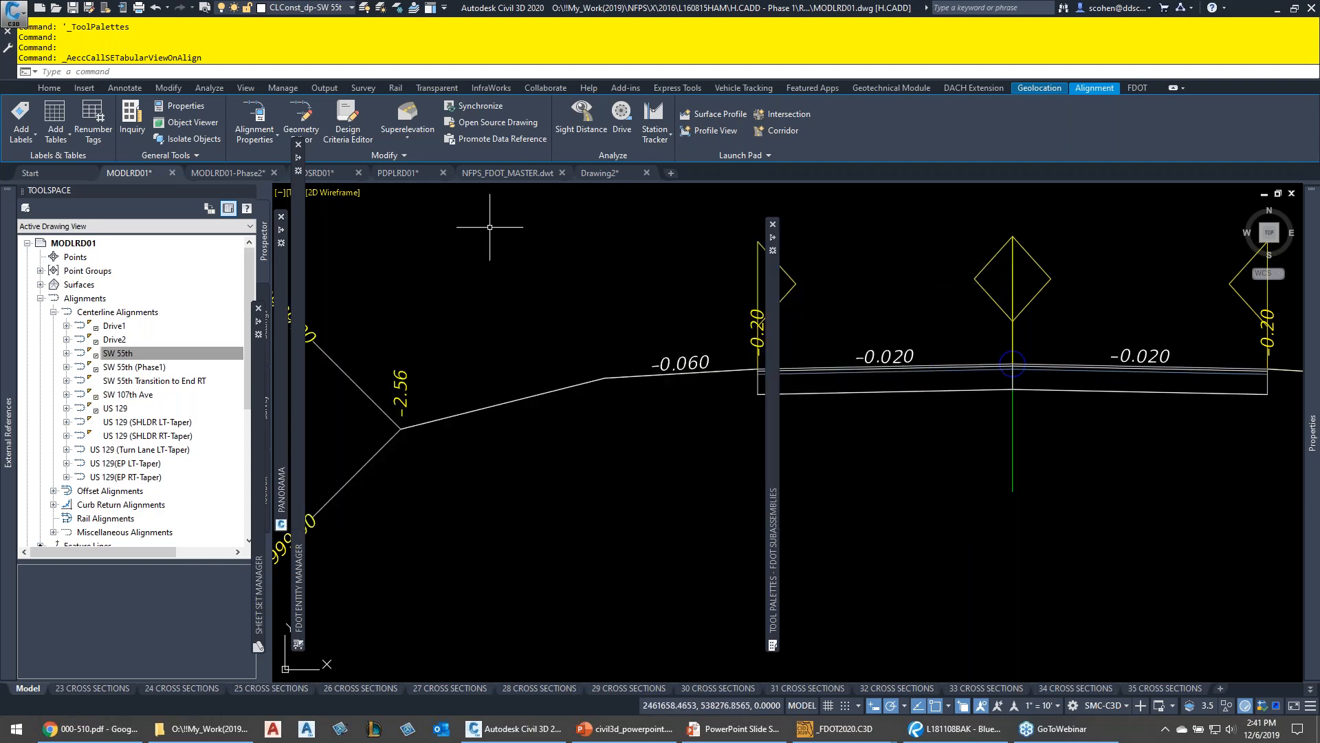
# Switch to the MODLRD01-Phase2 drawing and open the SW 55th(Phase2) corridor in the section editor at station 137+34.00
pyautogui.scroll(-10, 531, 404)
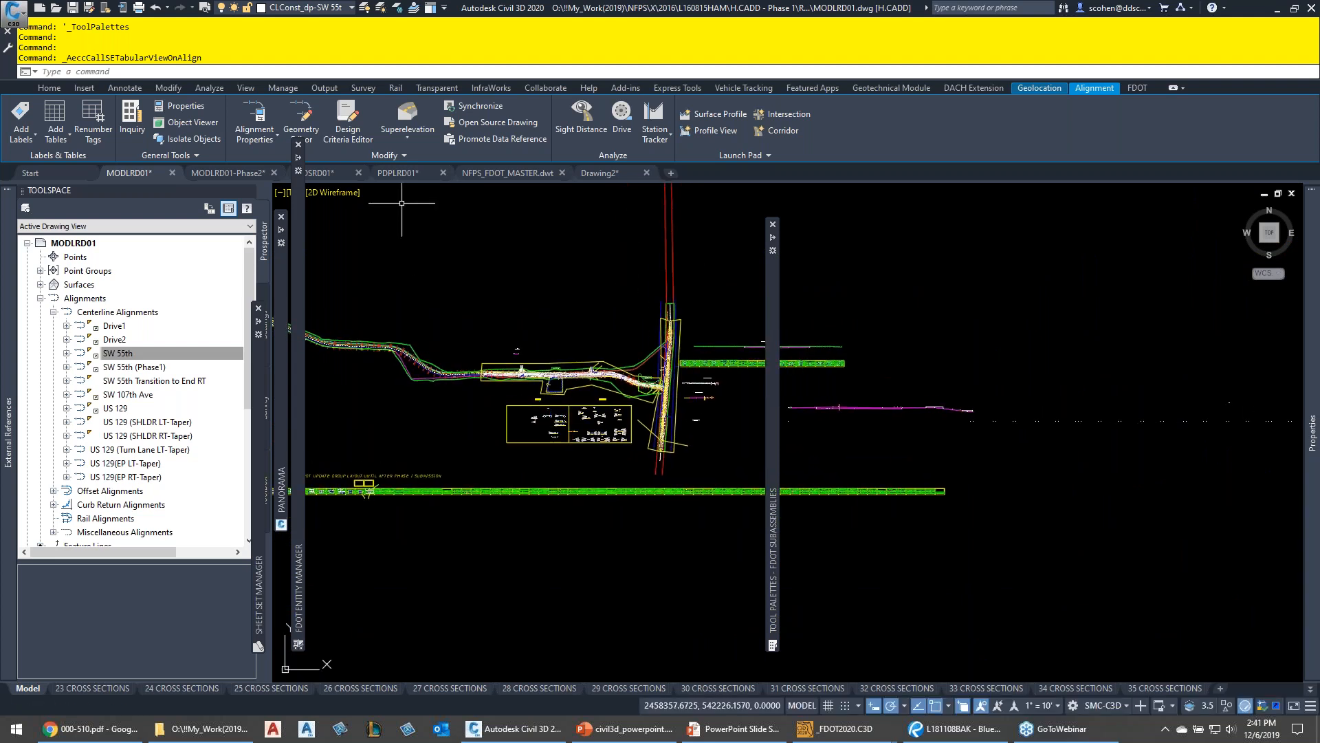
pyautogui.click(228, 173)
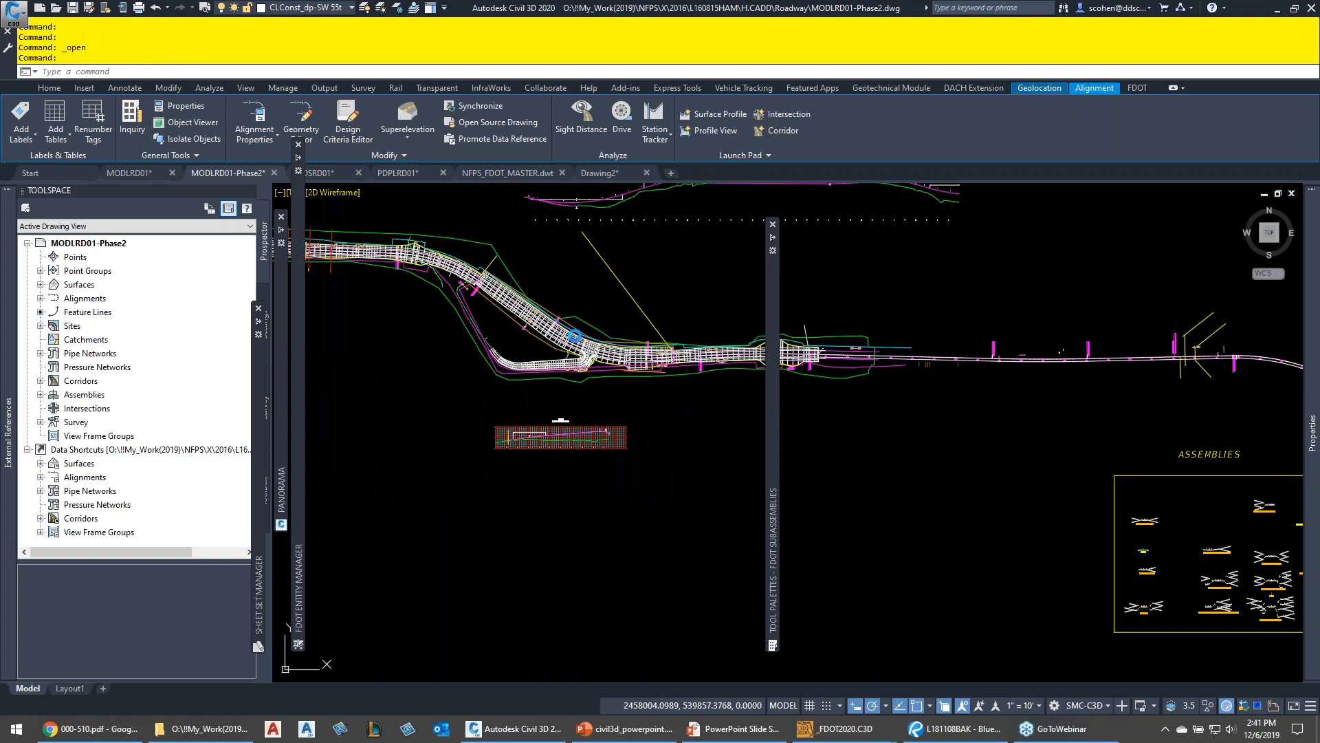
pyautogui.press('Escape')
pyautogui.scroll(5, 640, 351)
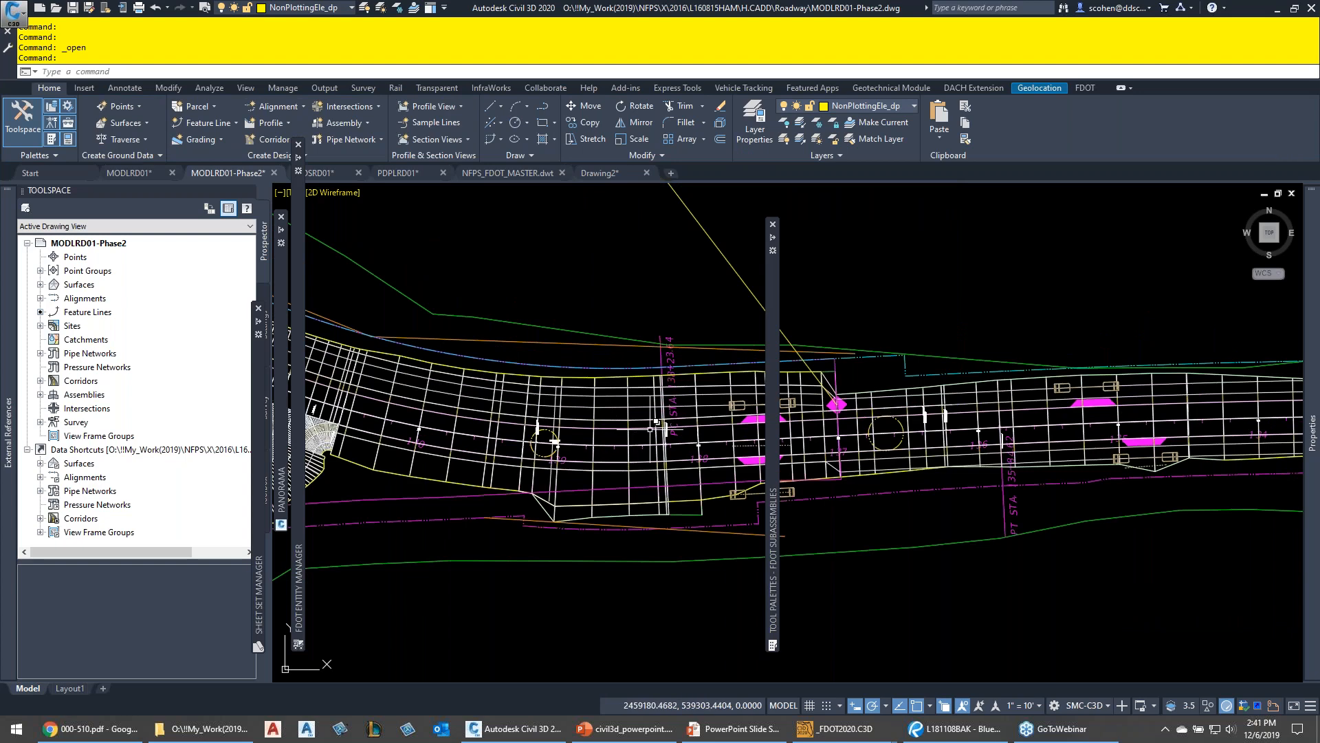
pyautogui.scroll(-2, 647, 426)
pyautogui.scroll(5, 633, 416)
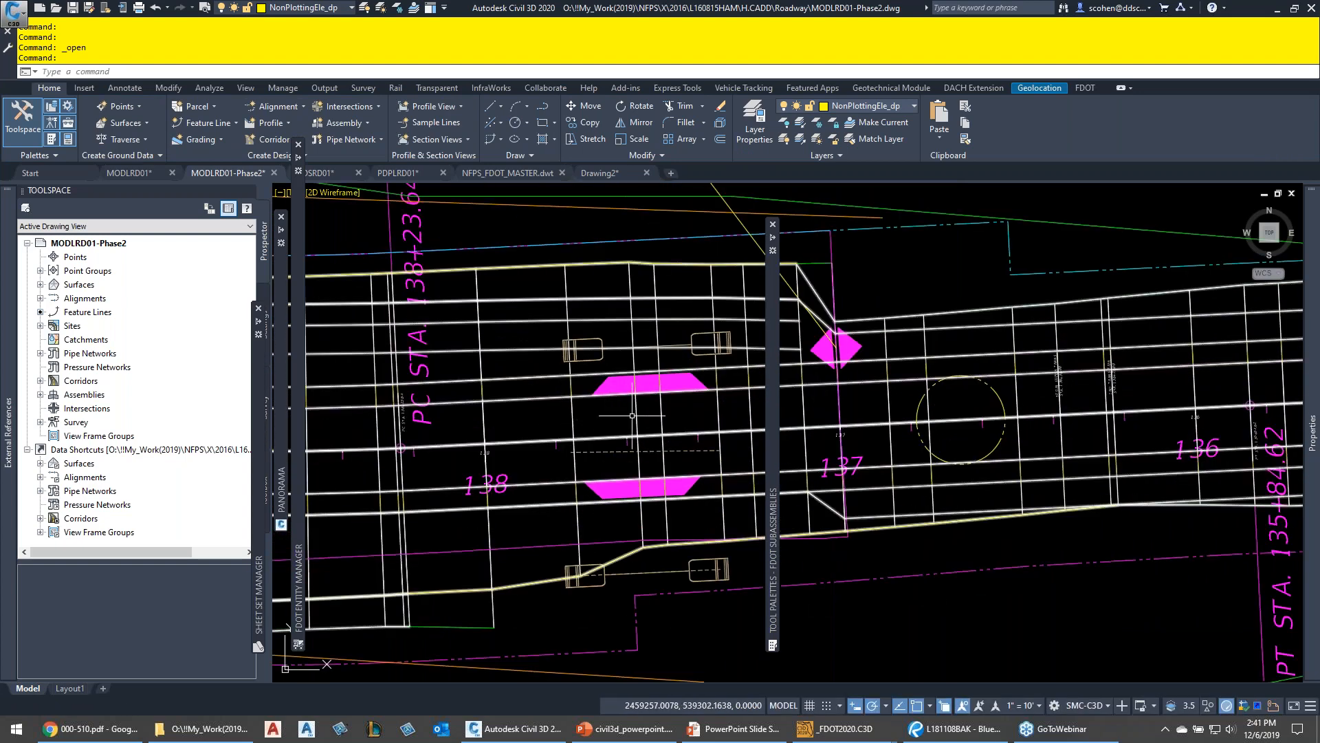
pyautogui.click(716, 407)
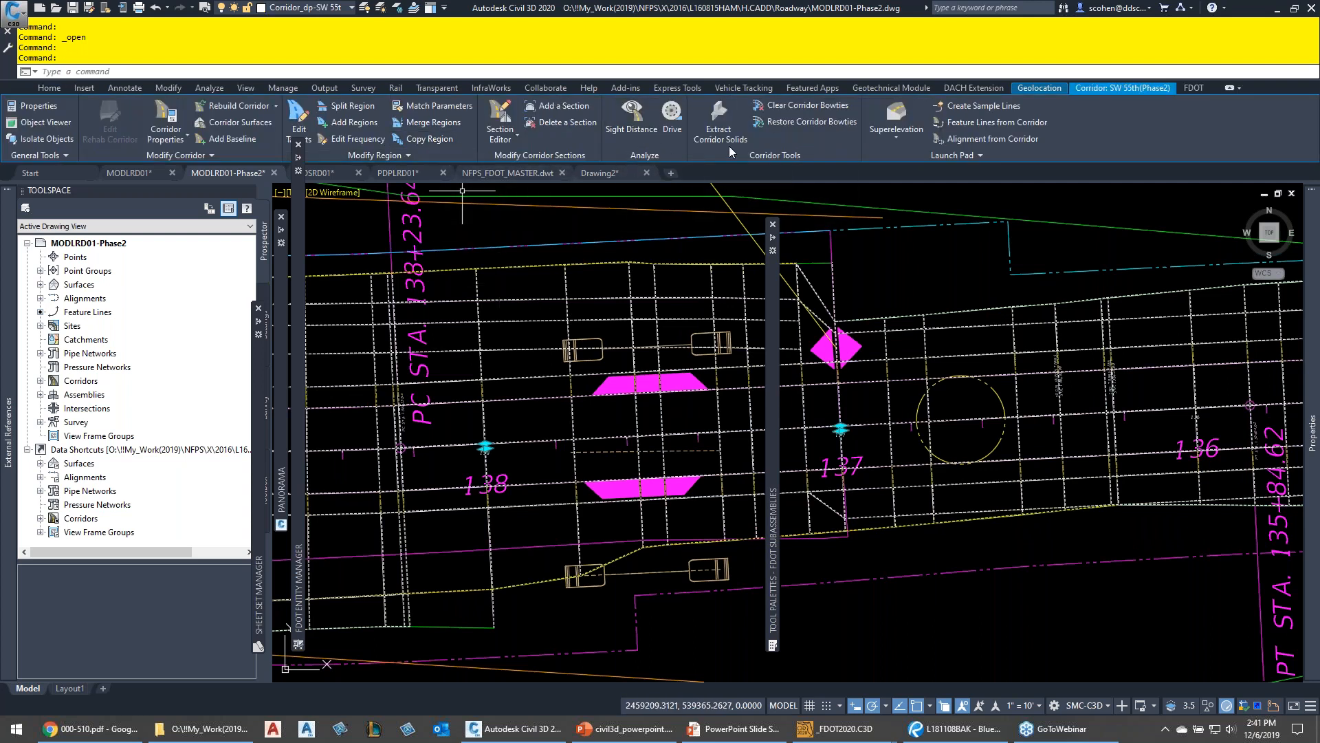
pyautogui.click(500, 117)
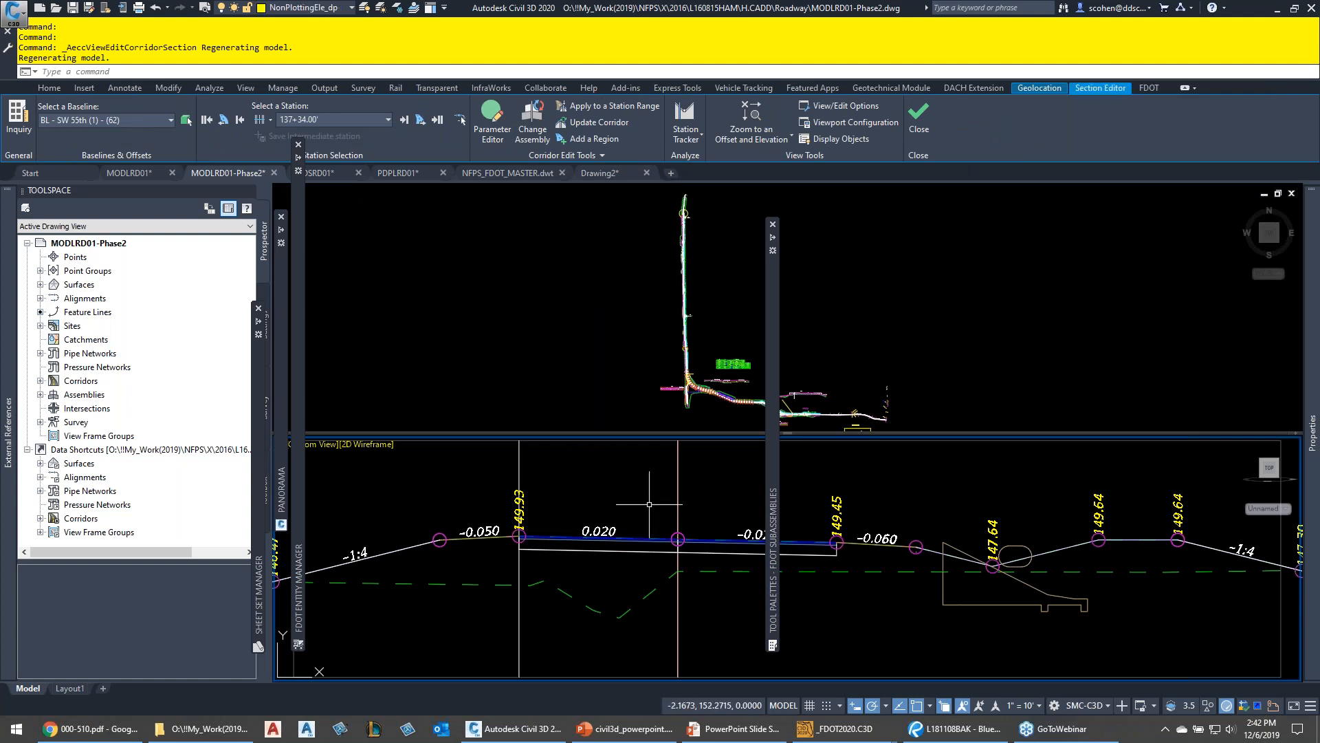
# Close the FDOT subassemblies tool palette and frame the SW 55th corridor curve and side road junction in the plan viewport
pyautogui.click(774, 224)
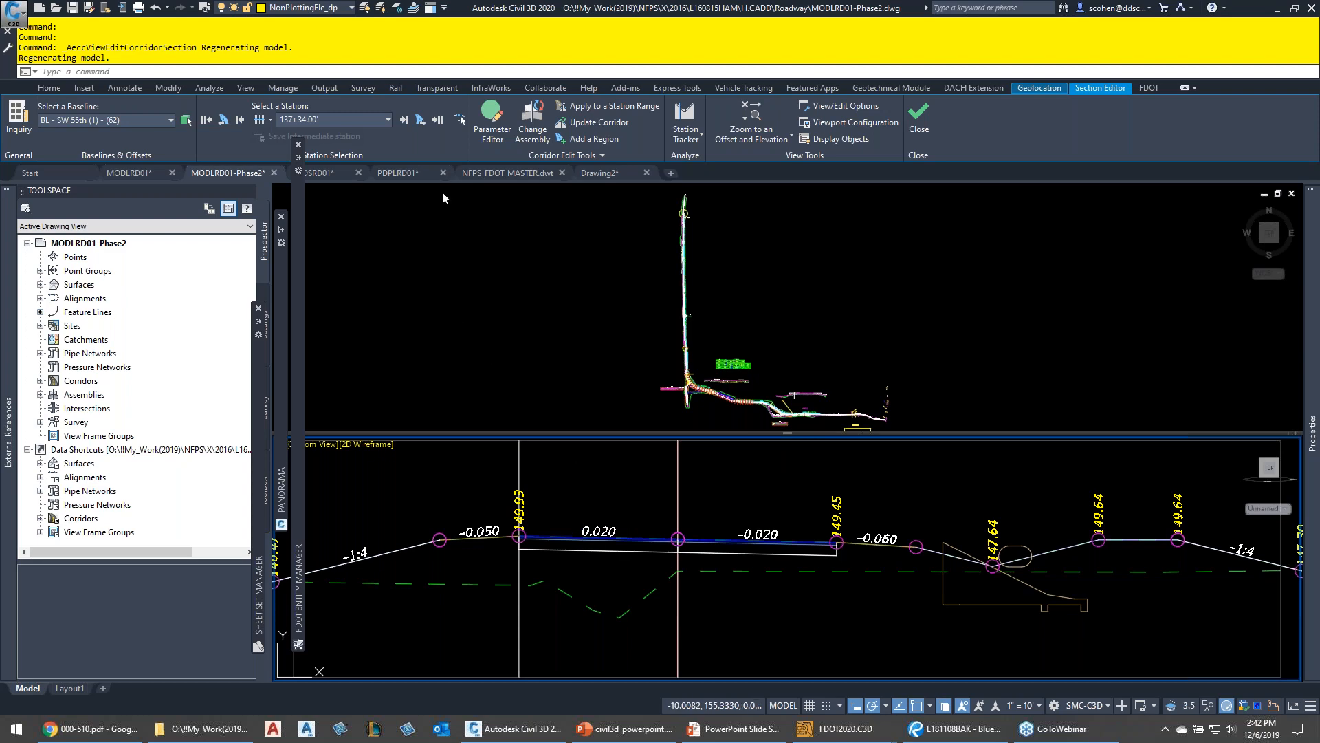
pyautogui.click(633, 359)
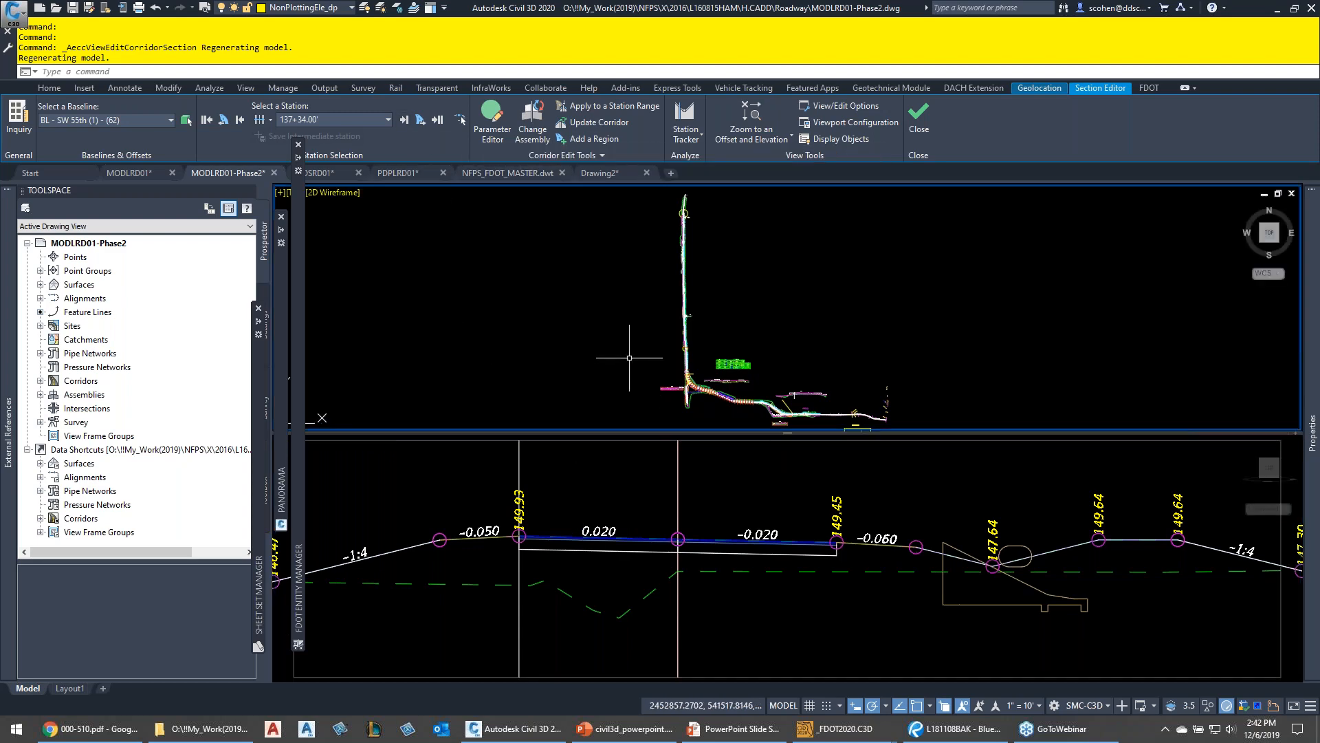
pyautogui.scroll(2, 633, 359)
pyautogui.scroll(8, 640, 362)
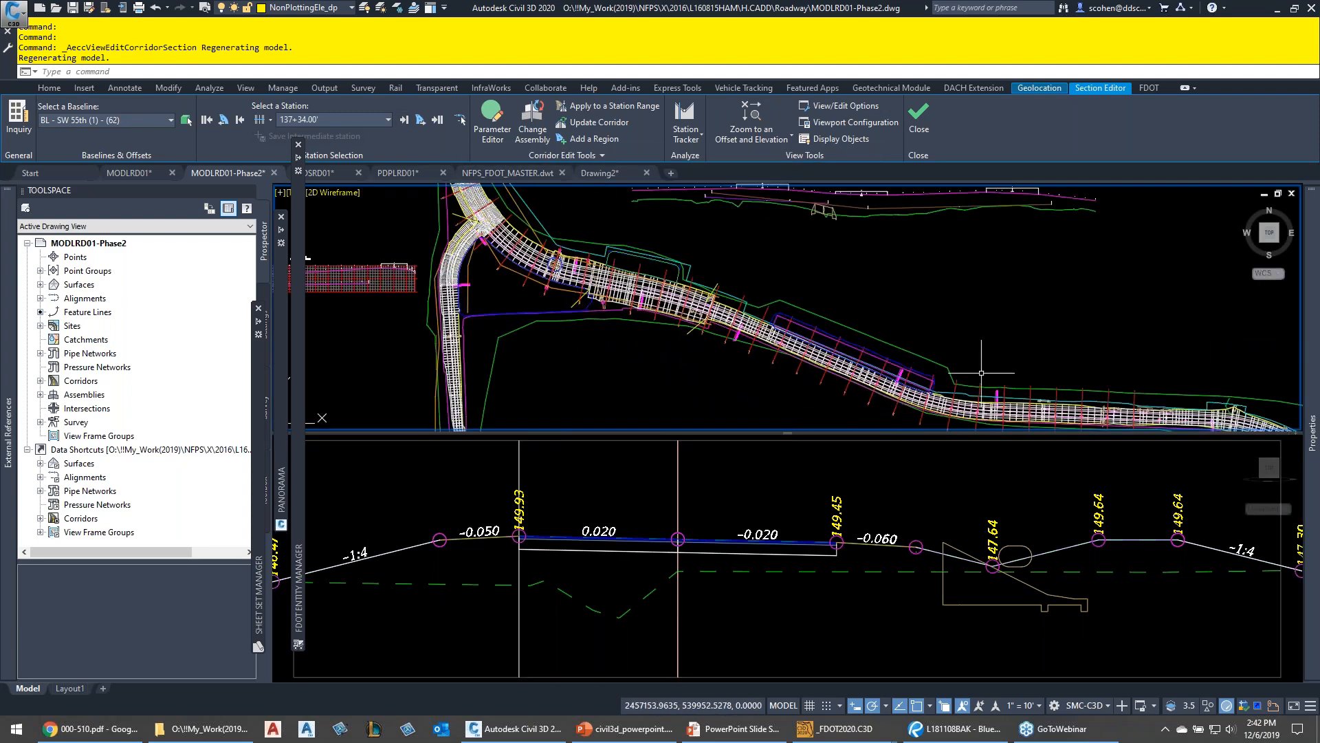
pyautogui.moveTo(876, 404); pyautogui.dragTo(422, 221, button='middle')
pyautogui.moveTo(937, 331); pyautogui.dragTo(672, 280, button='middle')
pyautogui.scroll(4, 796, 292)
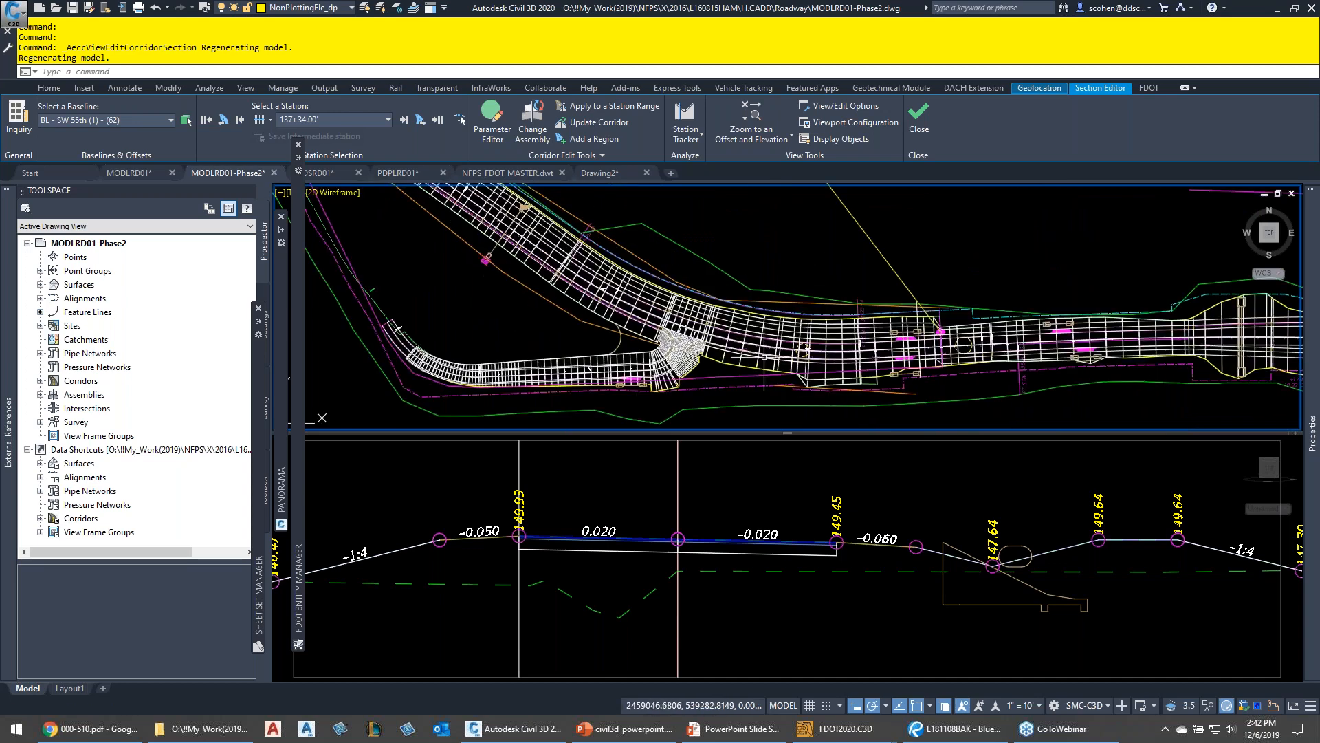
pyautogui.moveTo(764, 352); pyautogui.dragTo(793, 307, button='middle')
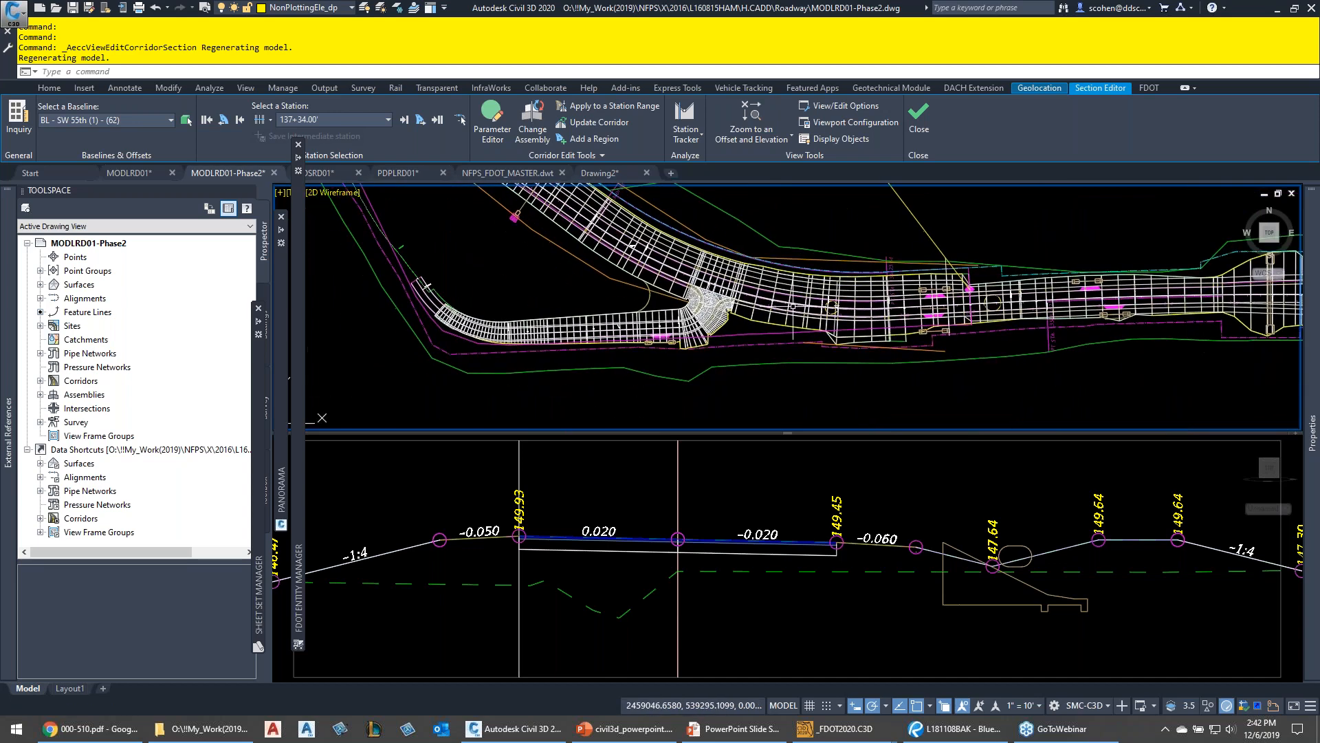
# Advance the SW 55th corridor section station by station to 138+50.00 to follow the lane and shoulder slopes
pyautogui.click(402, 124)
pyautogui.click(402, 123)
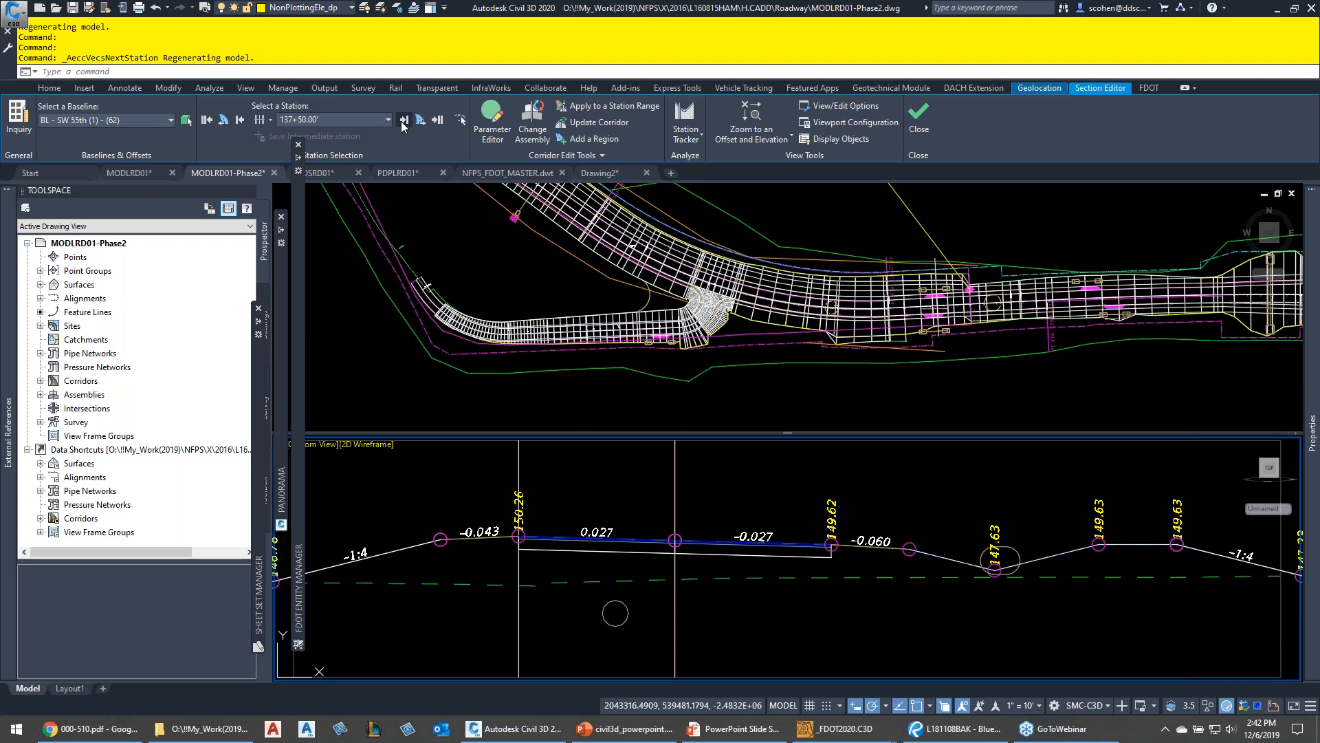
pyautogui.click(402, 123)
pyautogui.click(402, 123)
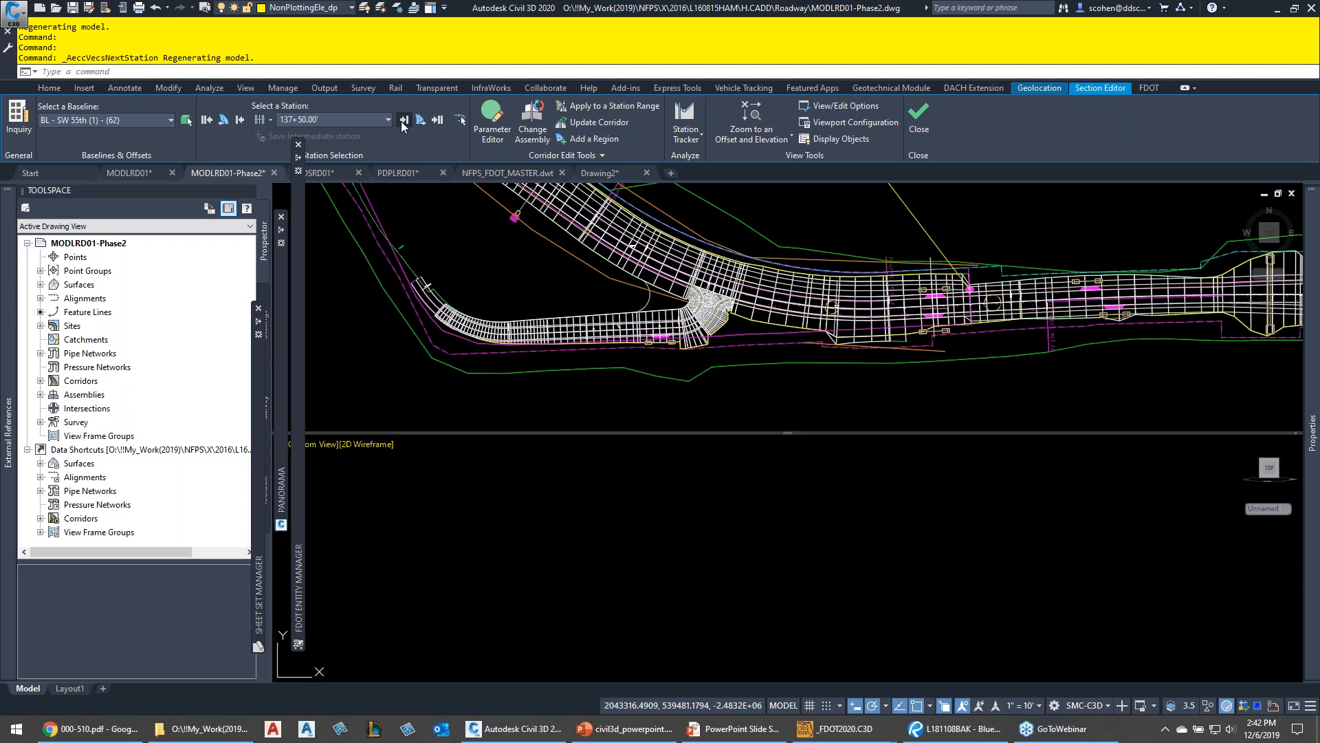
pyautogui.click(402, 123)
pyautogui.click(402, 124)
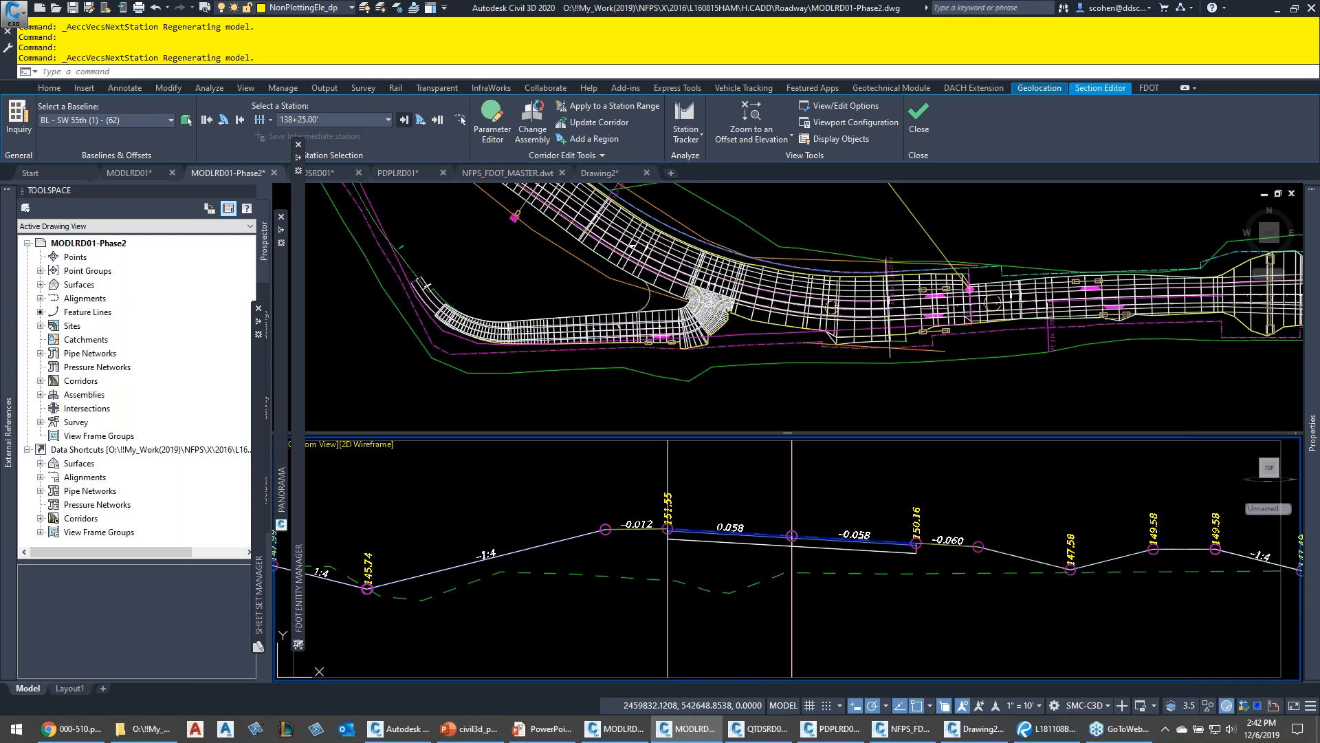
pyautogui.click(404, 121)
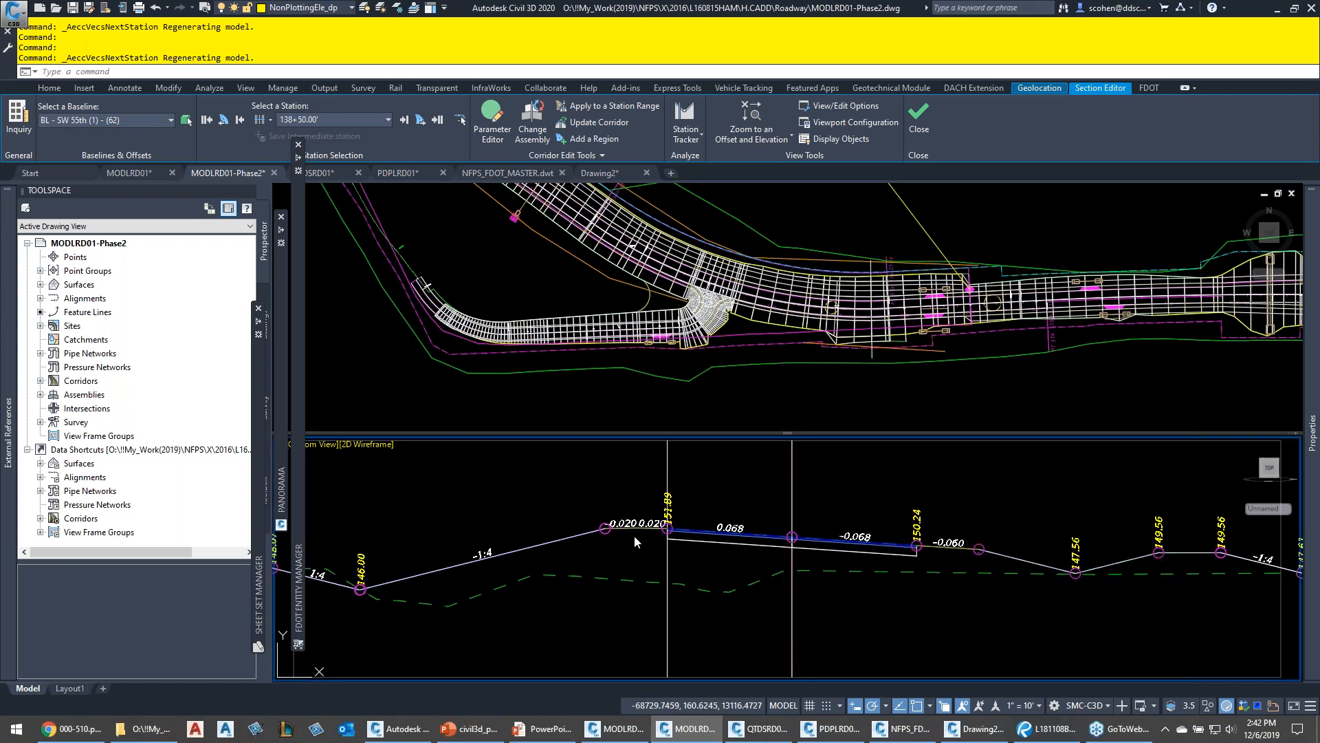
# Examine the left shoulder links and their slopes in the section at station 138+50.00
pyautogui.click(642, 552)
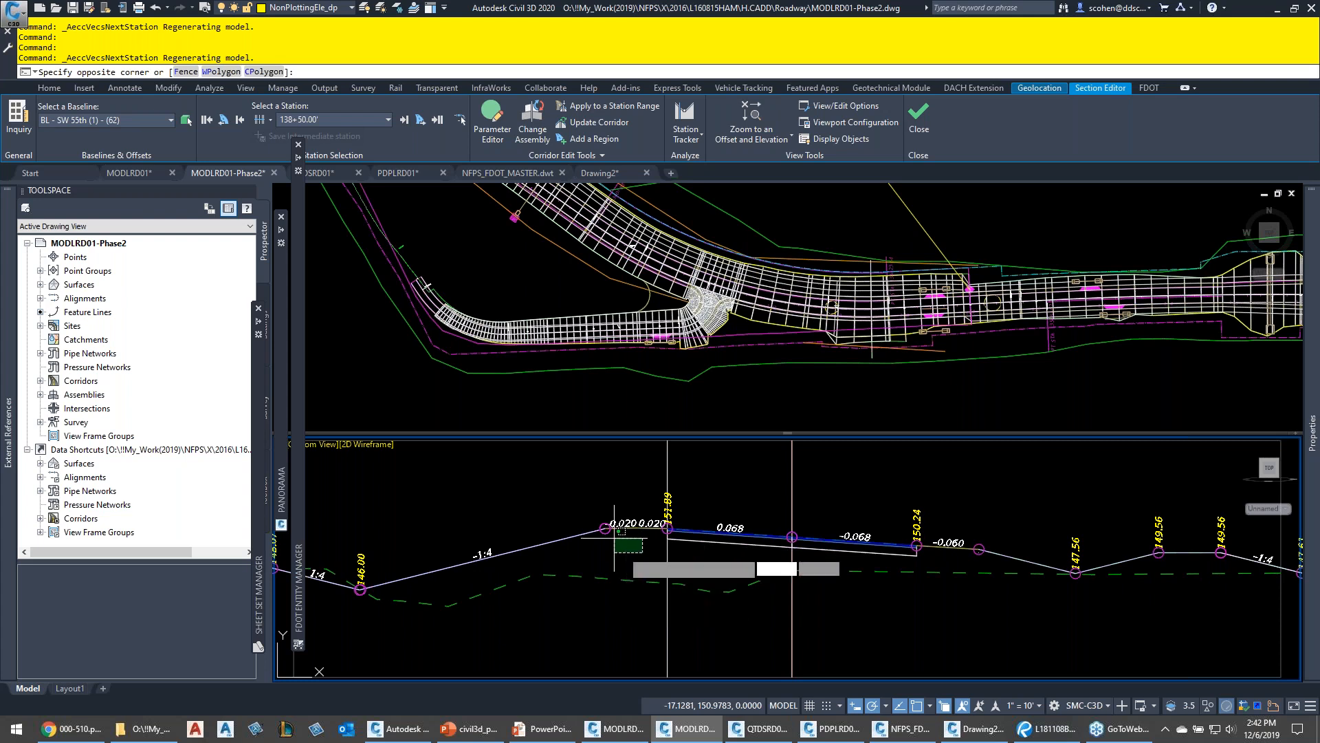
pyautogui.click(622, 542)
pyautogui.scroll(2, 630, 542)
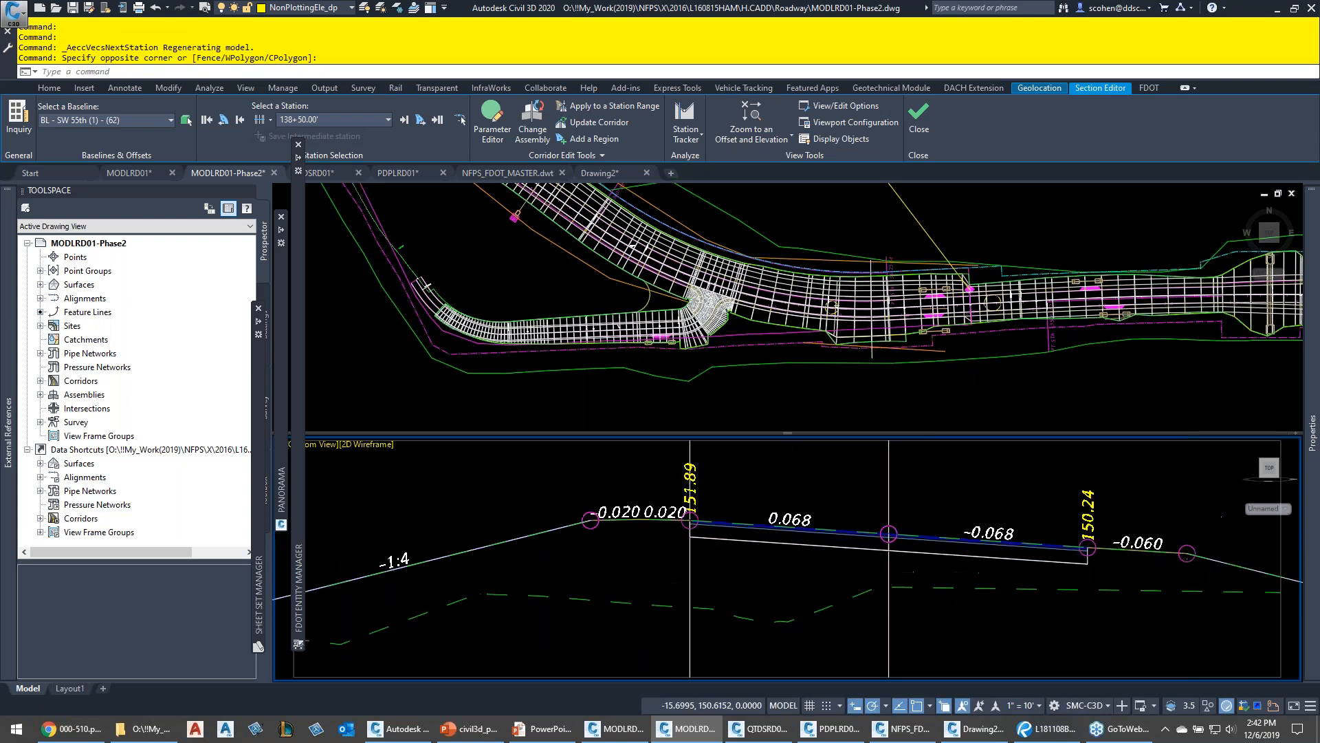
pyautogui.scroll(2, 629, 541)
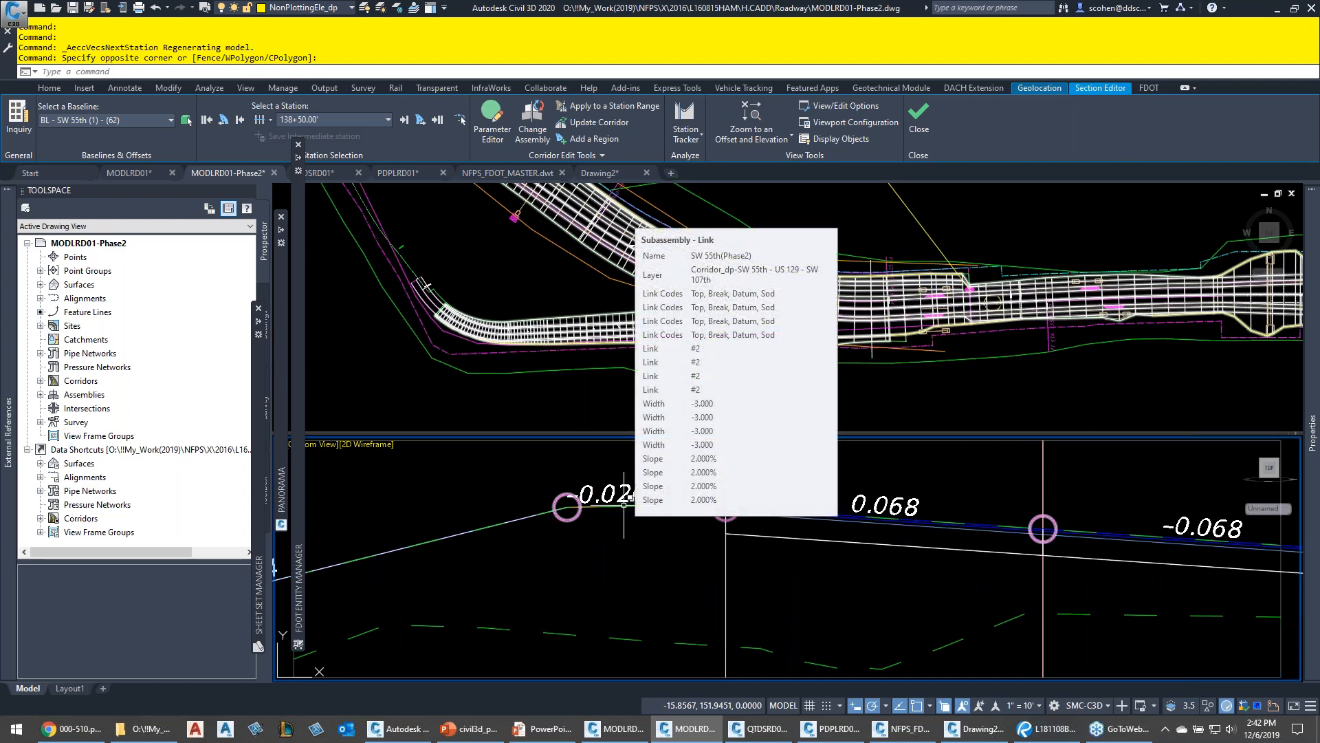
# Advance the corridor section to station 139+50.00 and make the plan viewport active
pyautogui.click(409, 125)
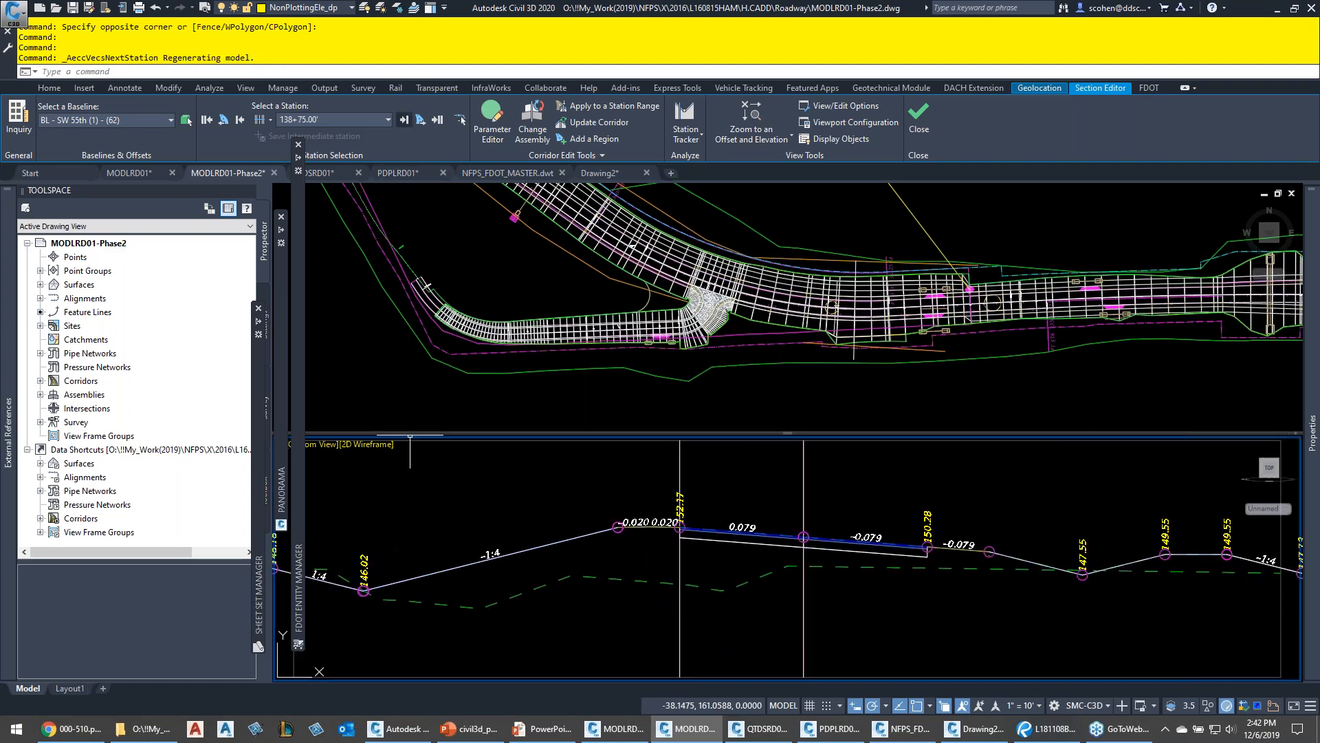
pyautogui.click(409, 124)
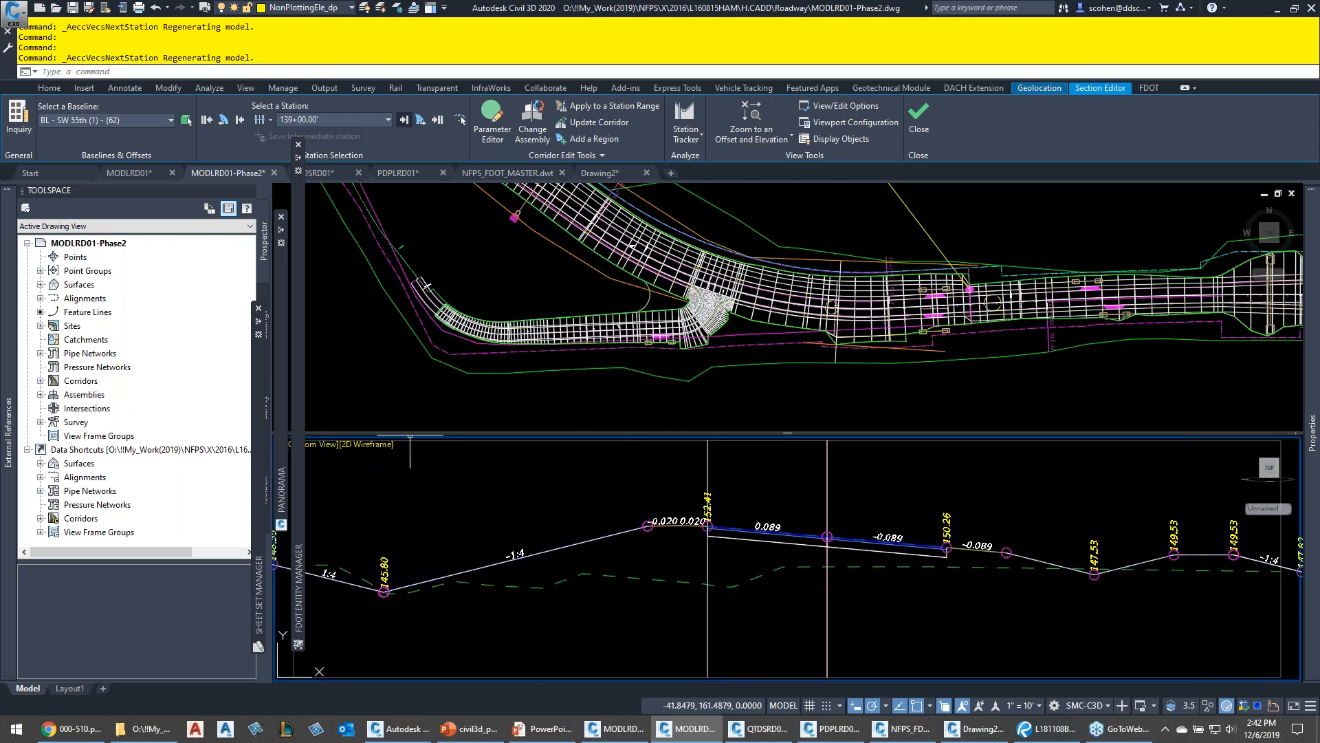
pyautogui.click(409, 125)
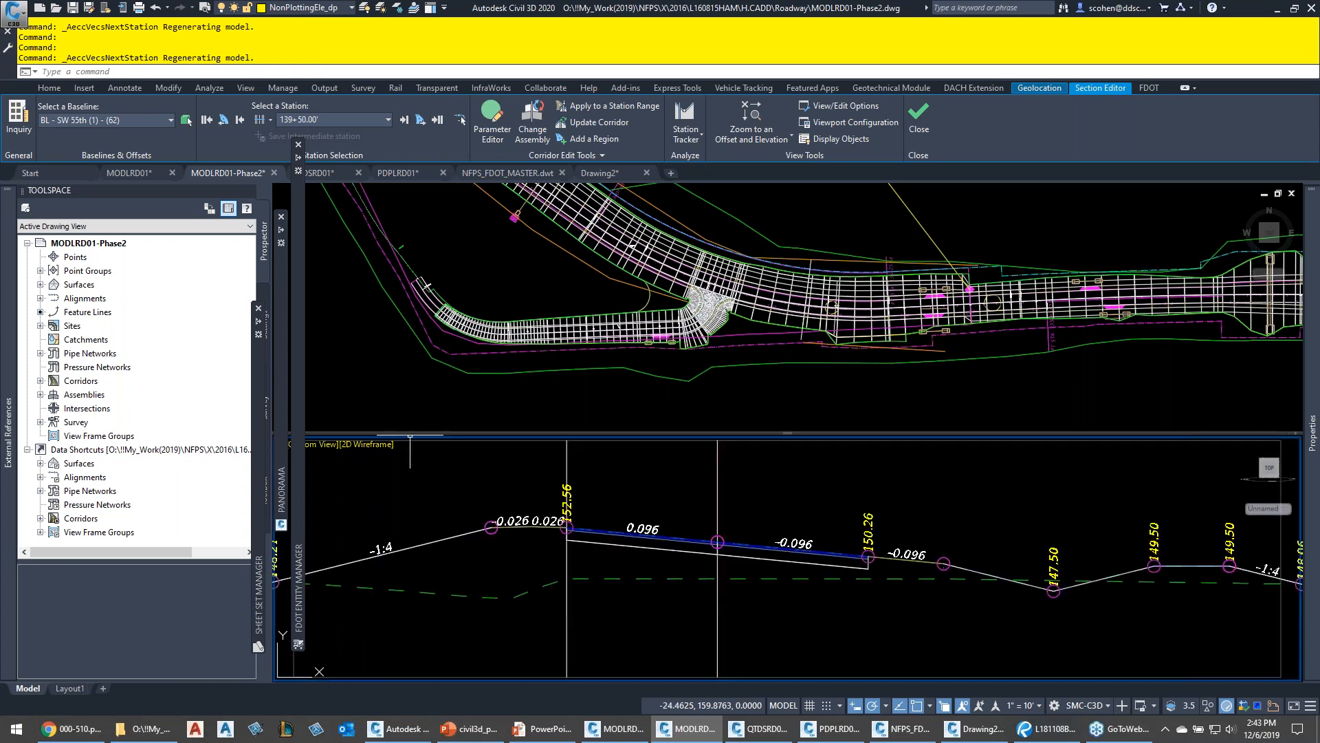
pyautogui.moveTo(530, 549)
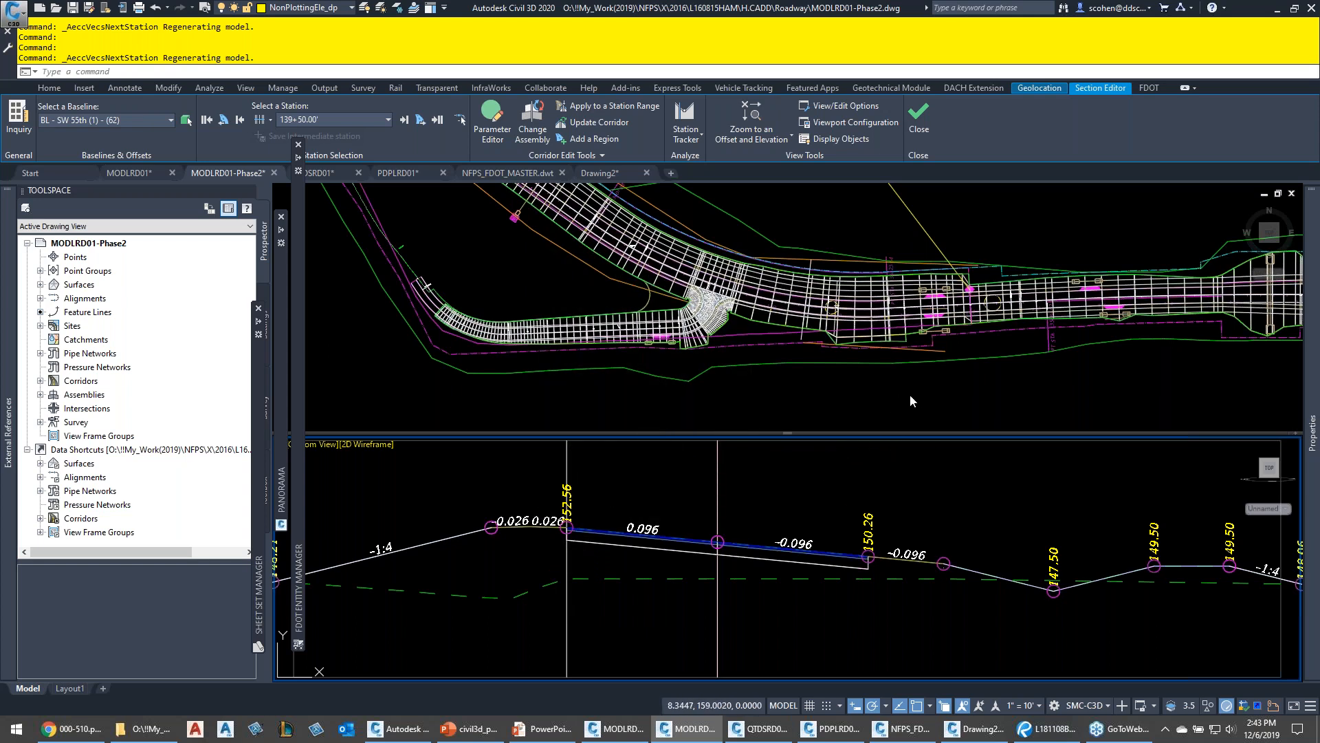
pyautogui.click(927, 381)
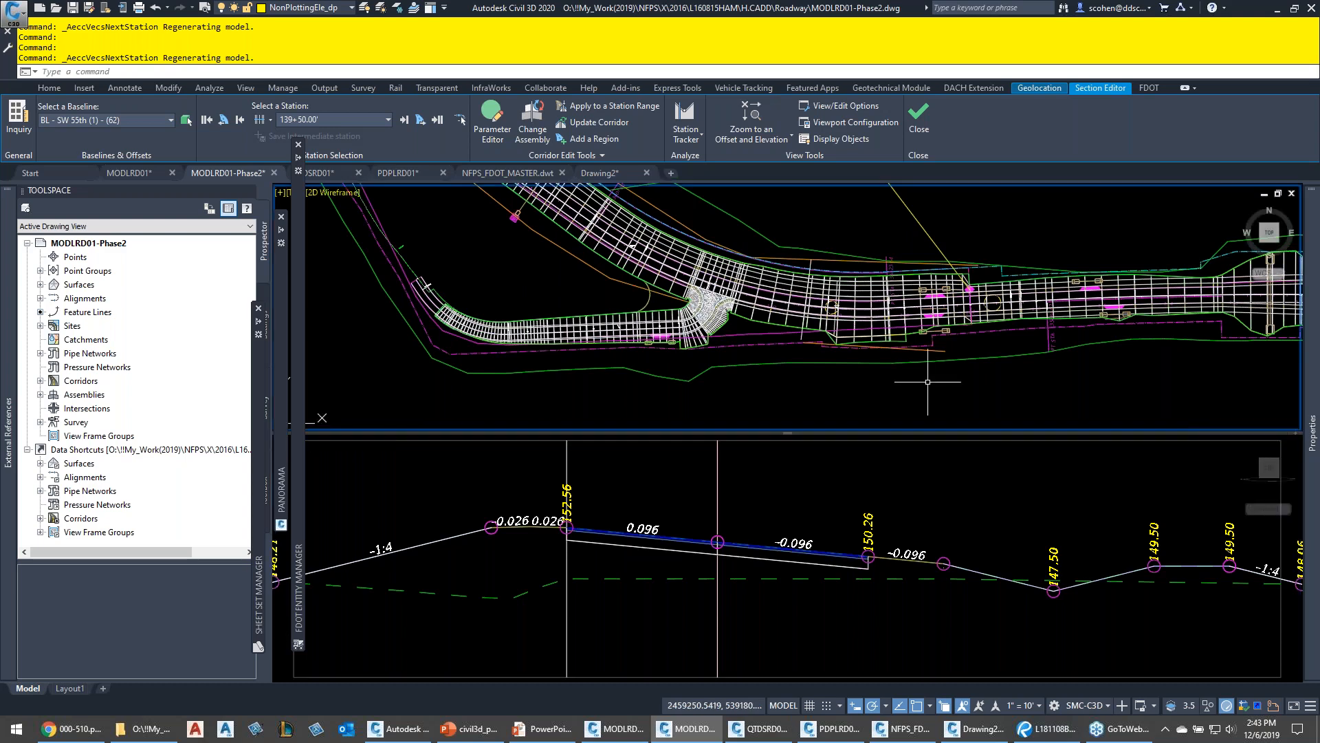
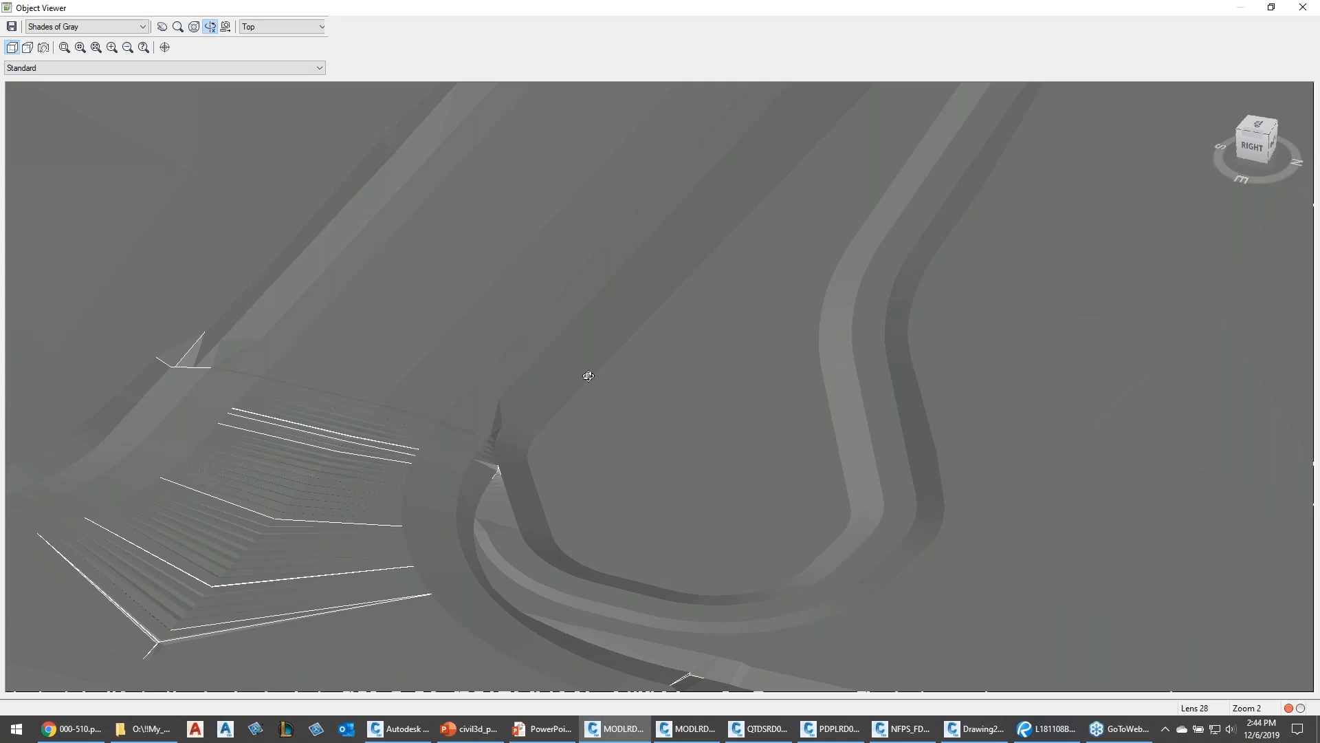
# Examine the FG surface around the intersection and ditches in the Object Viewer, close the viewer and clear the selection
pyautogui.moveTo(569, 319); pyautogui.dragTo(433, 475, button='middle')
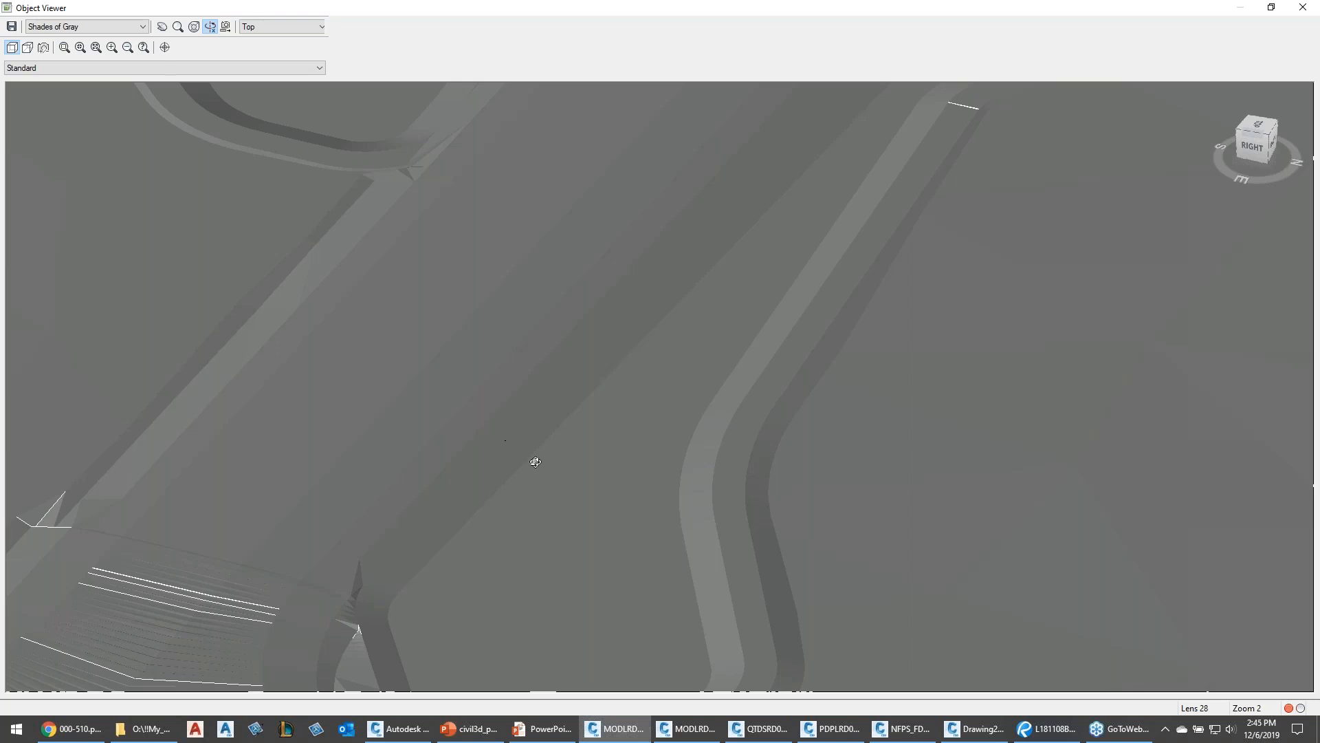
pyautogui.scroll(-5, 549, 476)
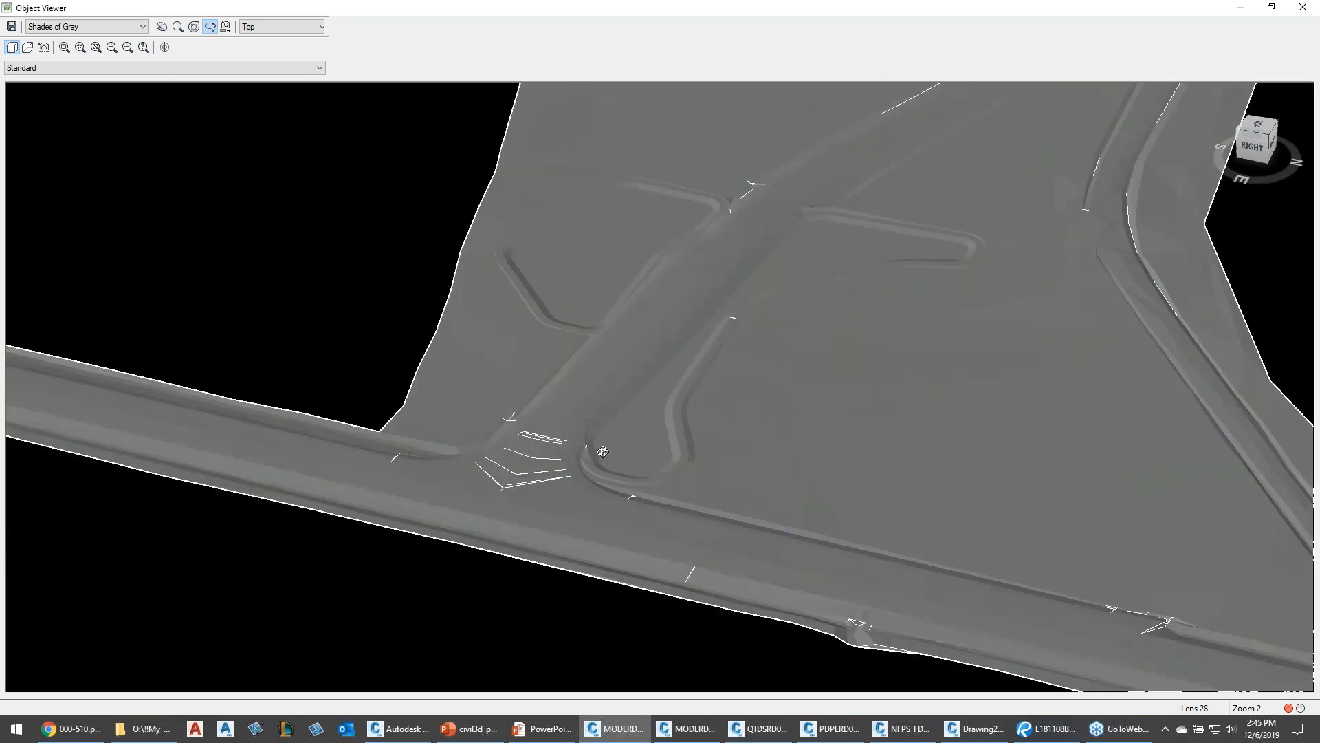
pyautogui.moveTo(603, 452); pyautogui.dragTo(620, 446)
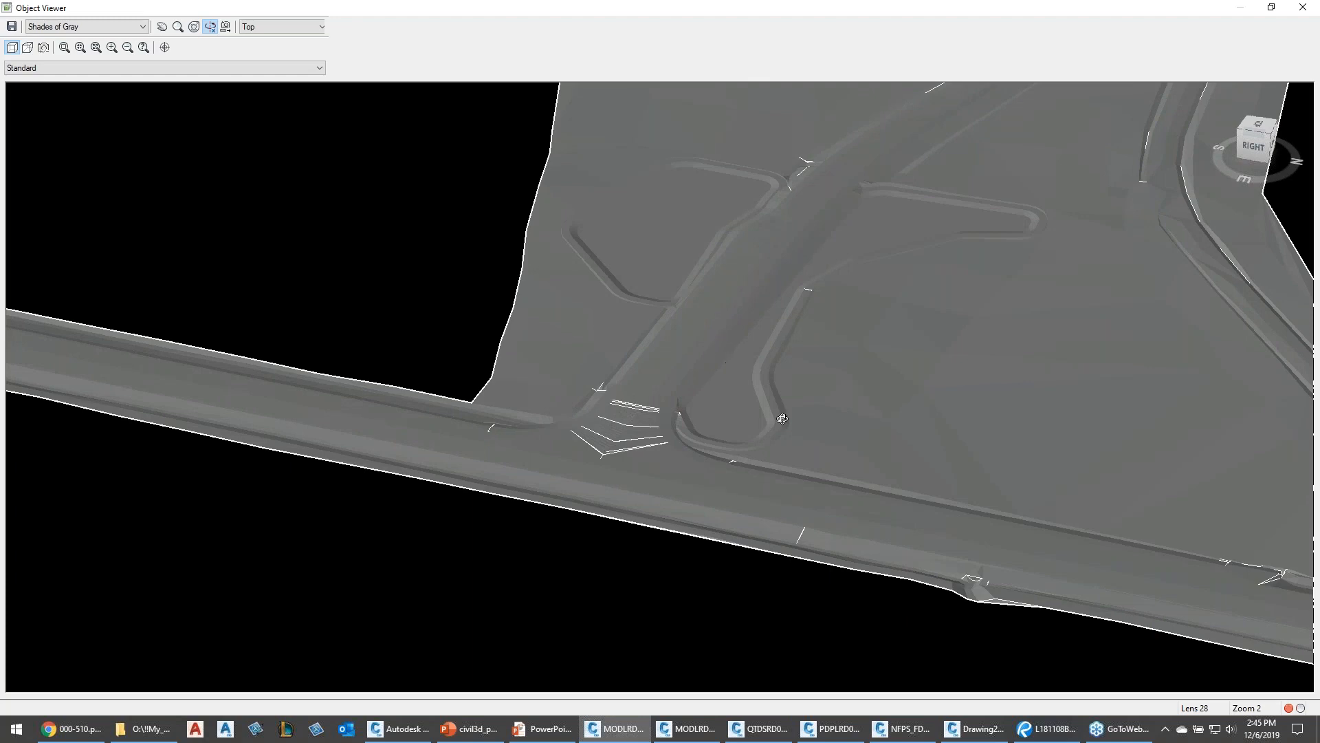
pyautogui.press('Escape')
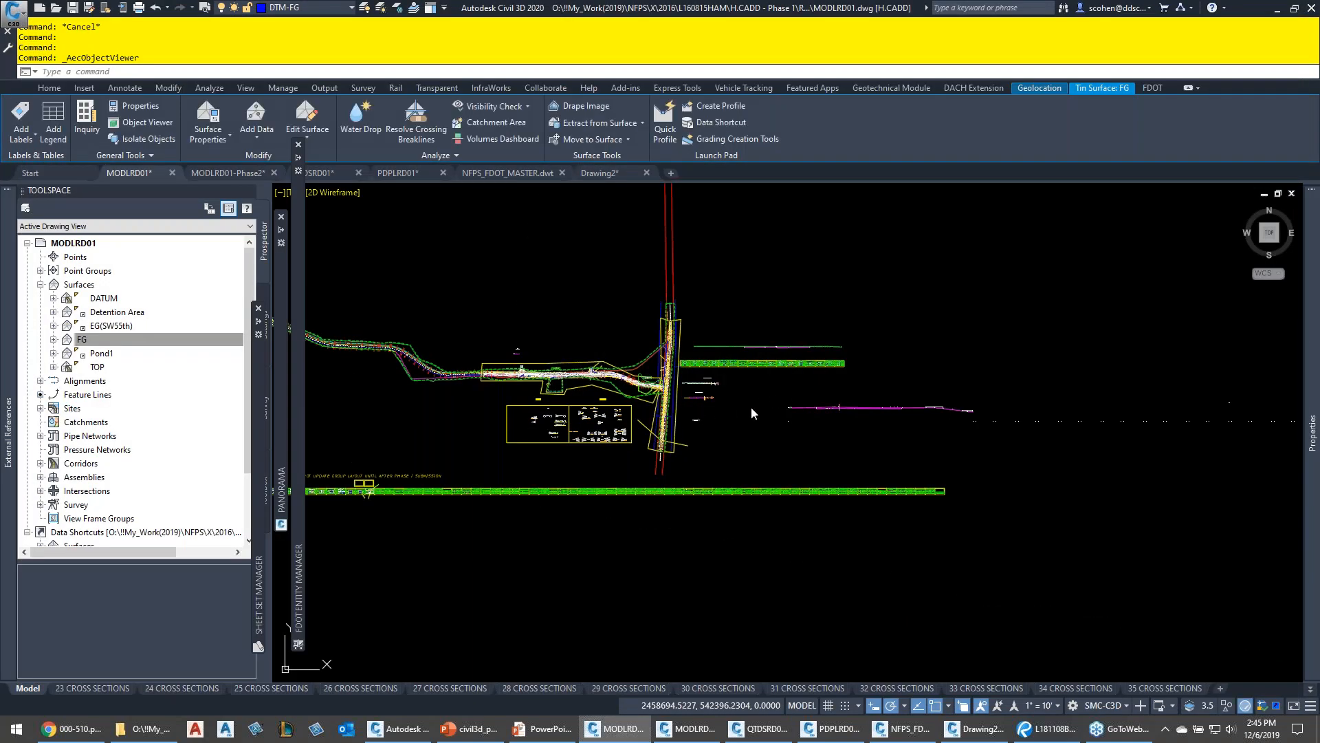
pyautogui.press('Escape')
pyautogui.press('Escape')
pyautogui.press('Escape')
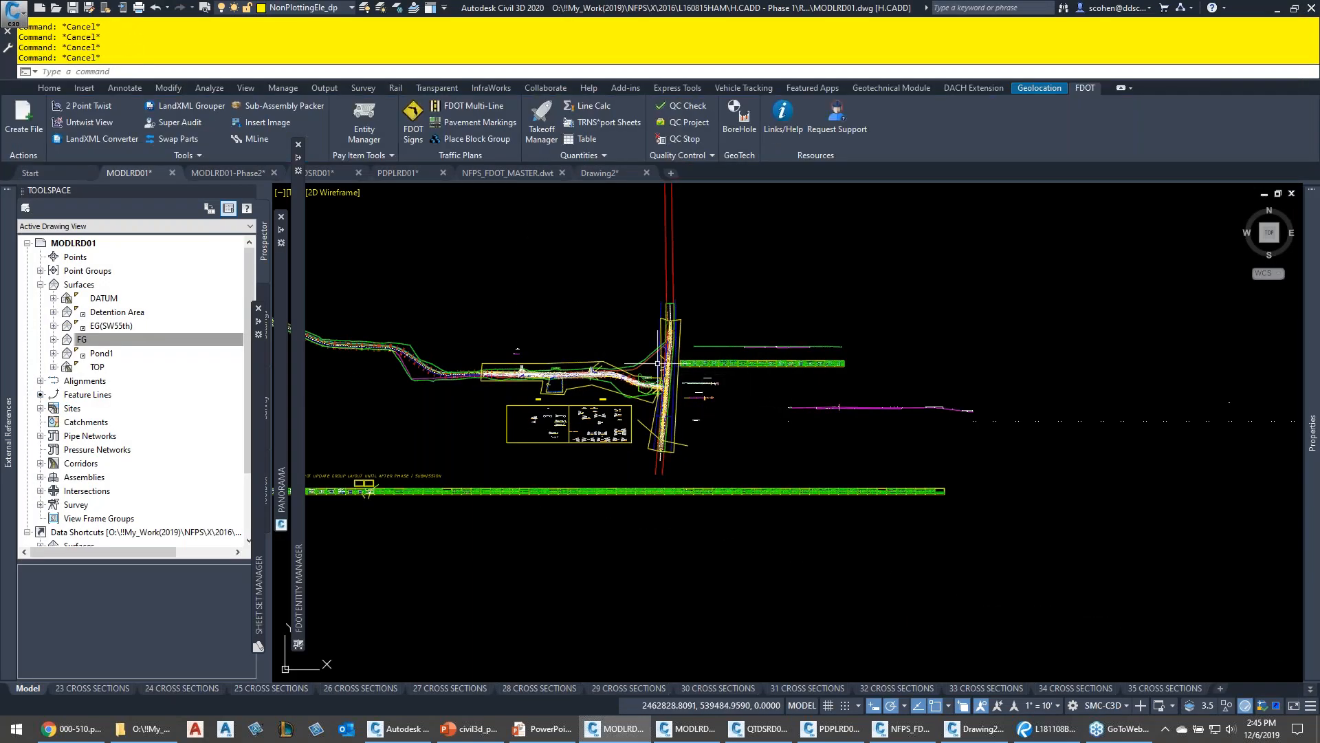
# Examine the roadside slope and detention area in the station 102+00.00 cross section
pyautogui.scroll(6, 639, 399)
pyautogui.scroll(-6, 637, 413)
pyautogui.moveTo(585, 440); pyautogui.dragTo(830, 420, button='middle')
pyautogui.moveTo(554, 463); pyautogui.dragTo(737, 420, button='middle')
pyautogui.scroll(2, 648, 468)
pyautogui.scroll(8, 612, 461)
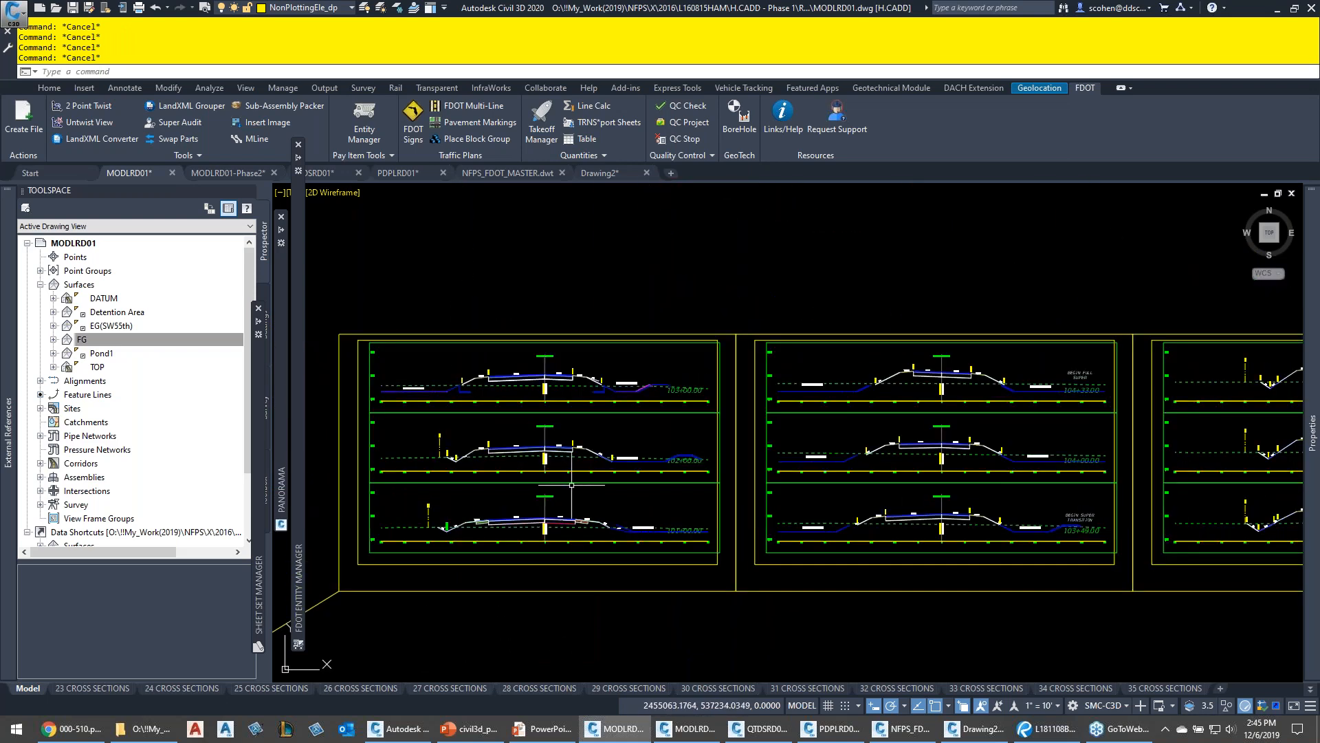
pyautogui.scroll(4, 635, 435)
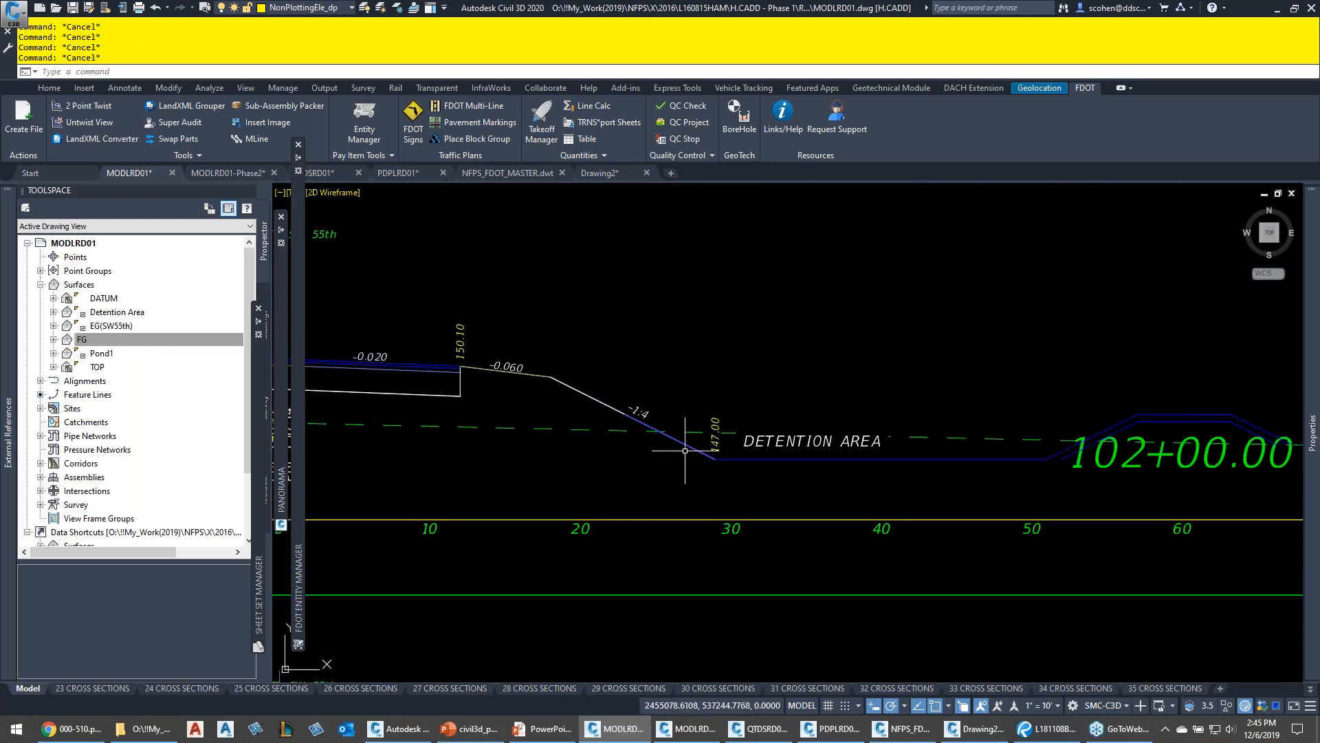
pyautogui.moveTo(742, 458)
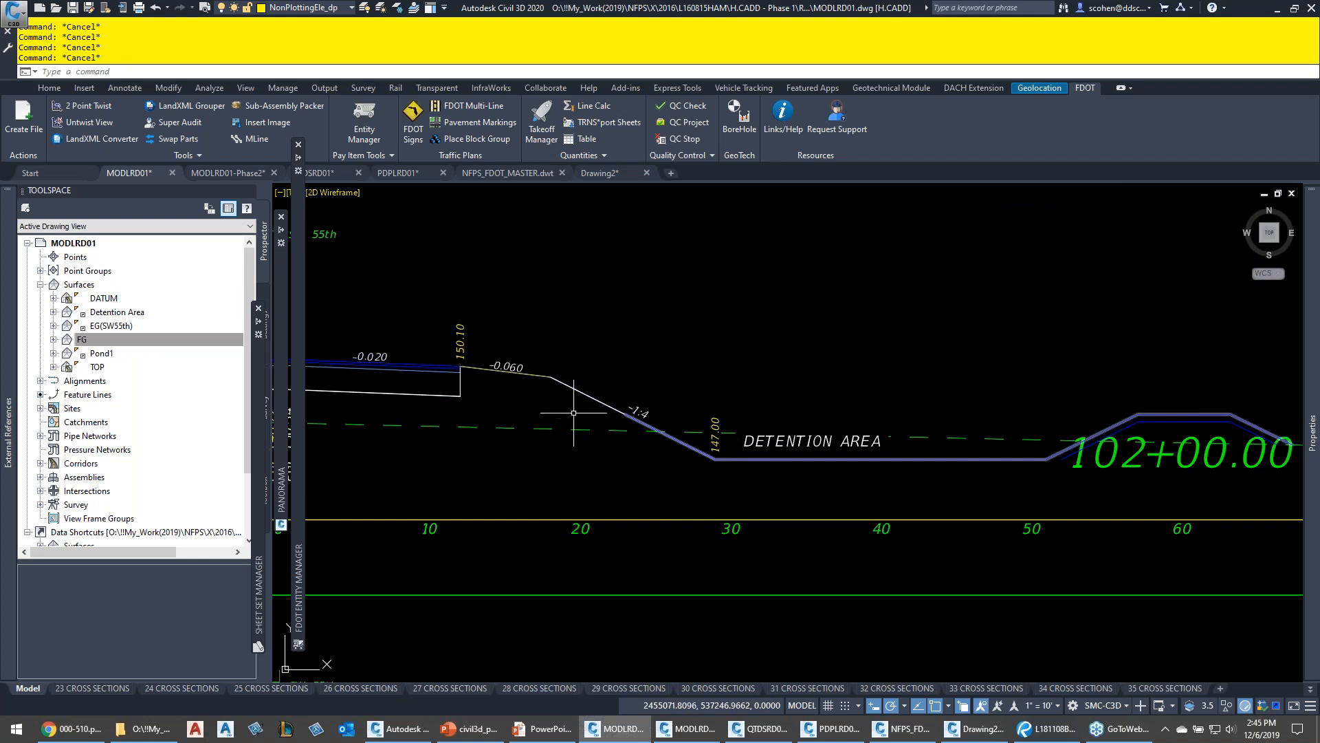
pyautogui.scroll(5, 605, 398)
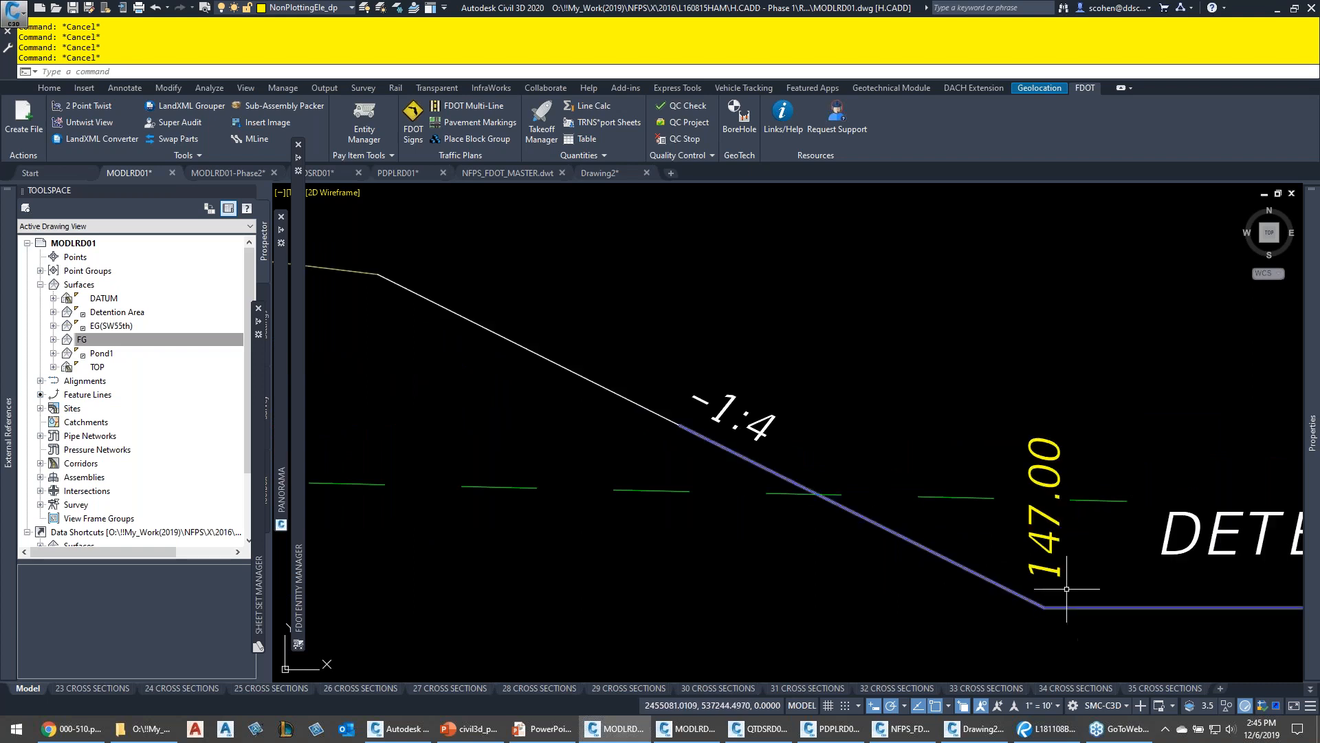
# Locate the stretch of the SW 55th corridor beside the detention area in the plan
pyautogui.scroll(-5, 1061, 603)
pyautogui.scroll(-5, 951, 442)
pyautogui.scroll(-10, 952, 442)
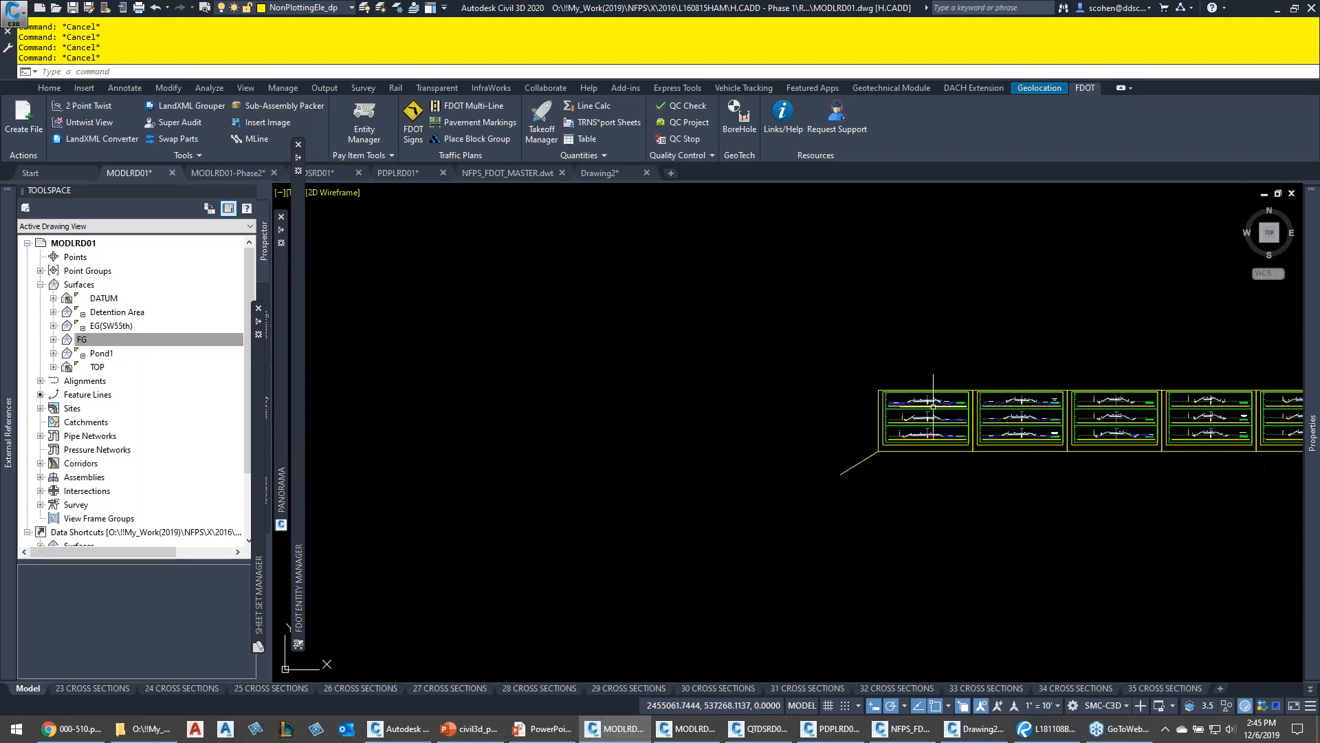
pyautogui.scroll(-2, 970, 352)
pyautogui.moveTo(970, 352); pyautogui.dragTo(678, 439, button='middle')
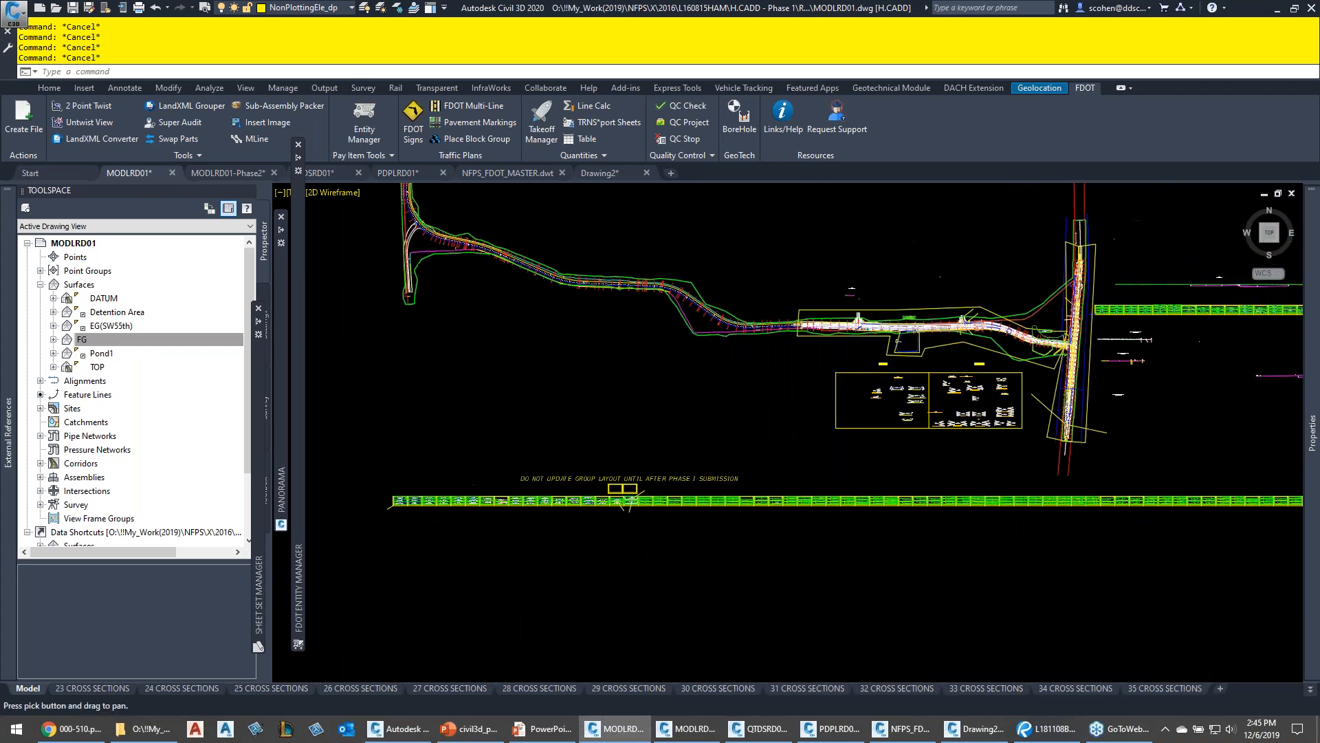
pyautogui.scroll(4, 985, 346)
pyautogui.scroll(6, 1044, 306)
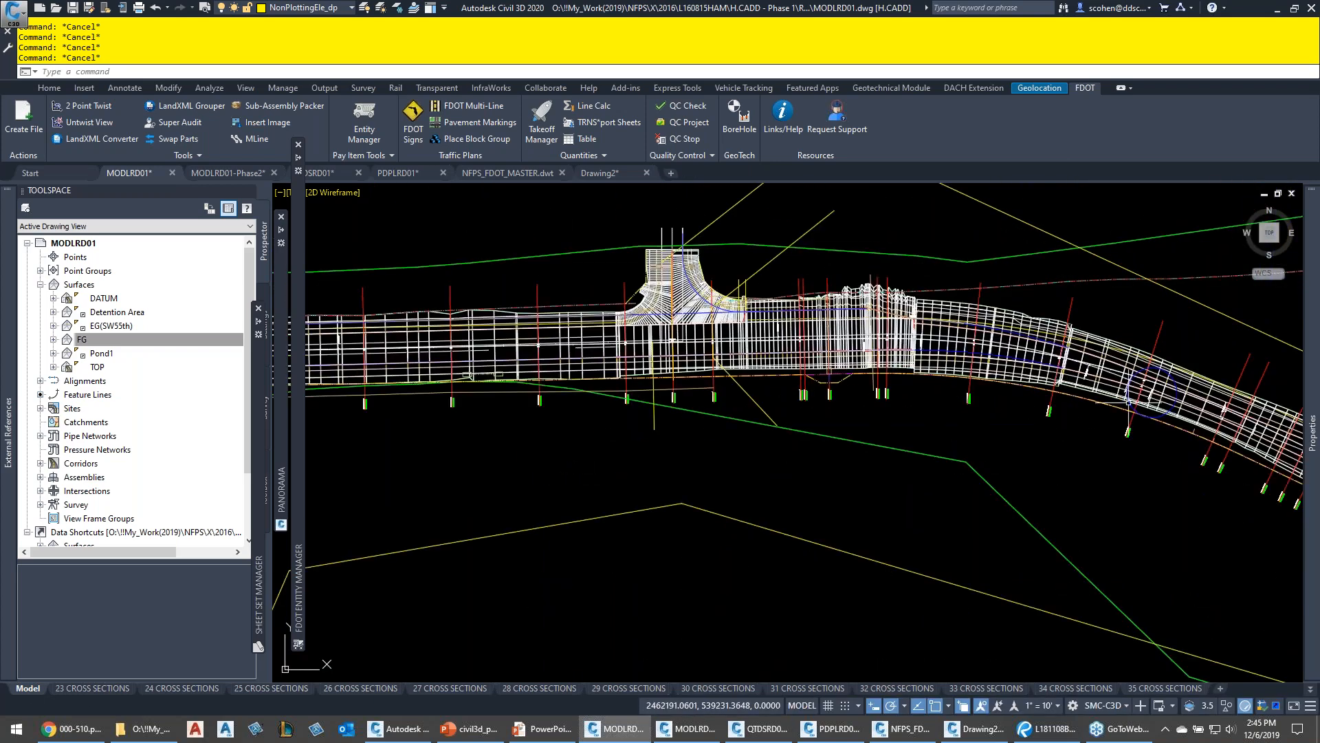
pyautogui.moveTo(1128, 405); pyautogui.dragTo(523, 283, button='middle')
pyautogui.moveTo(916, 401); pyautogui.dragTo(703, 360, button='middle')
pyautogui.scroll(4, 840, 413)
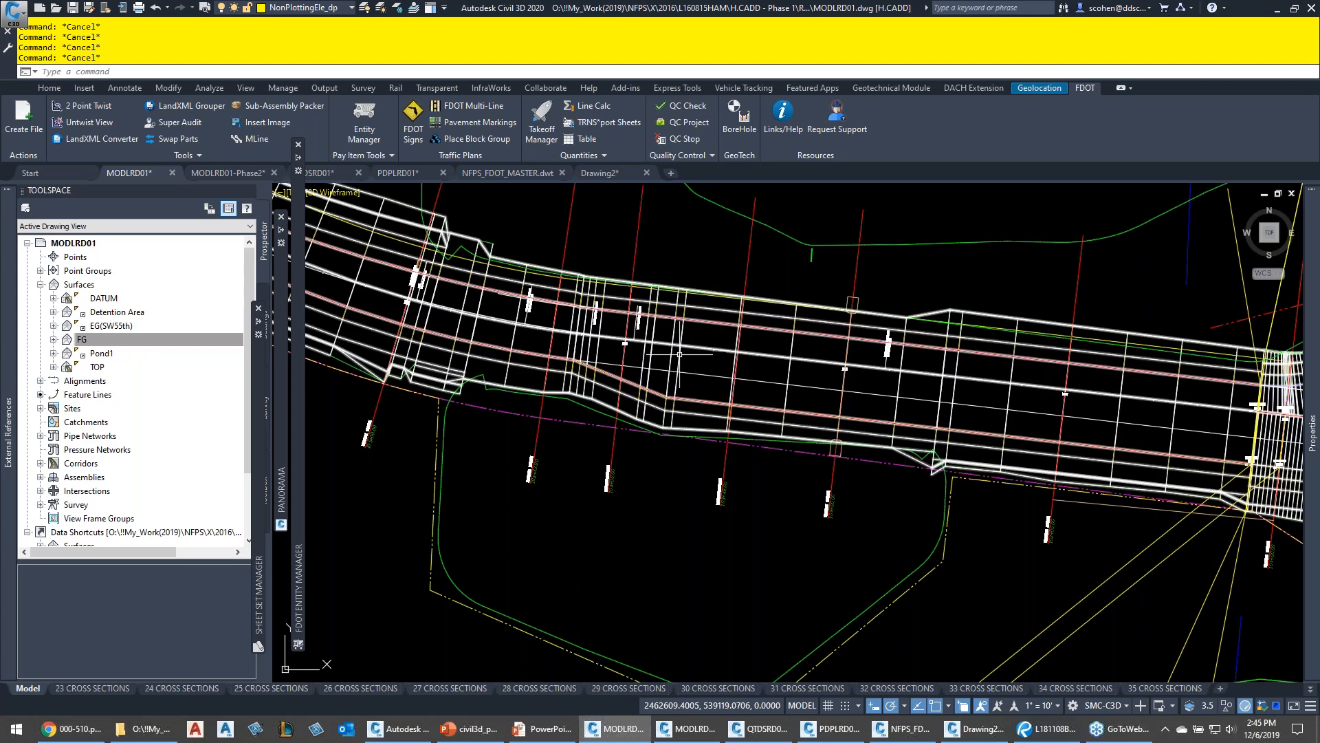
pyautogui.click(681, 354)
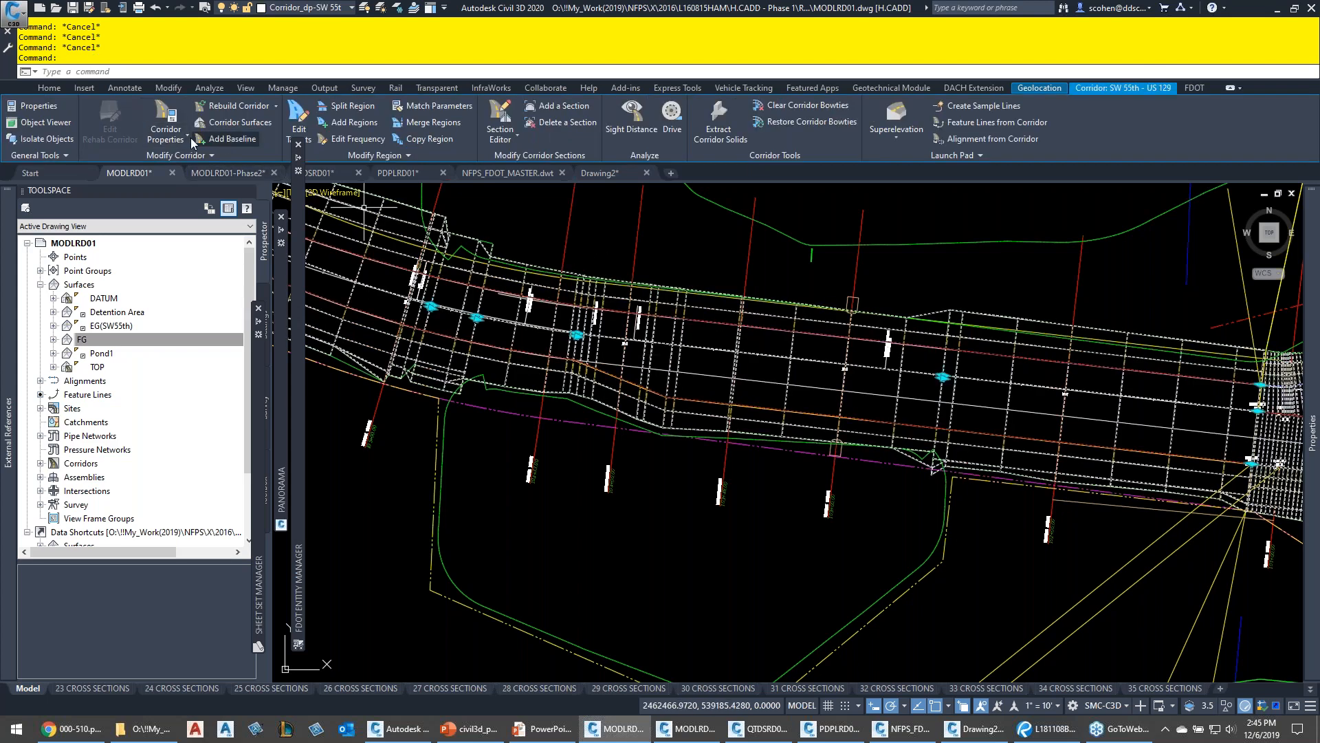
pyautogui.press('Escape')
pyautogui.press('Escape')
pyautogui.press('Escape')
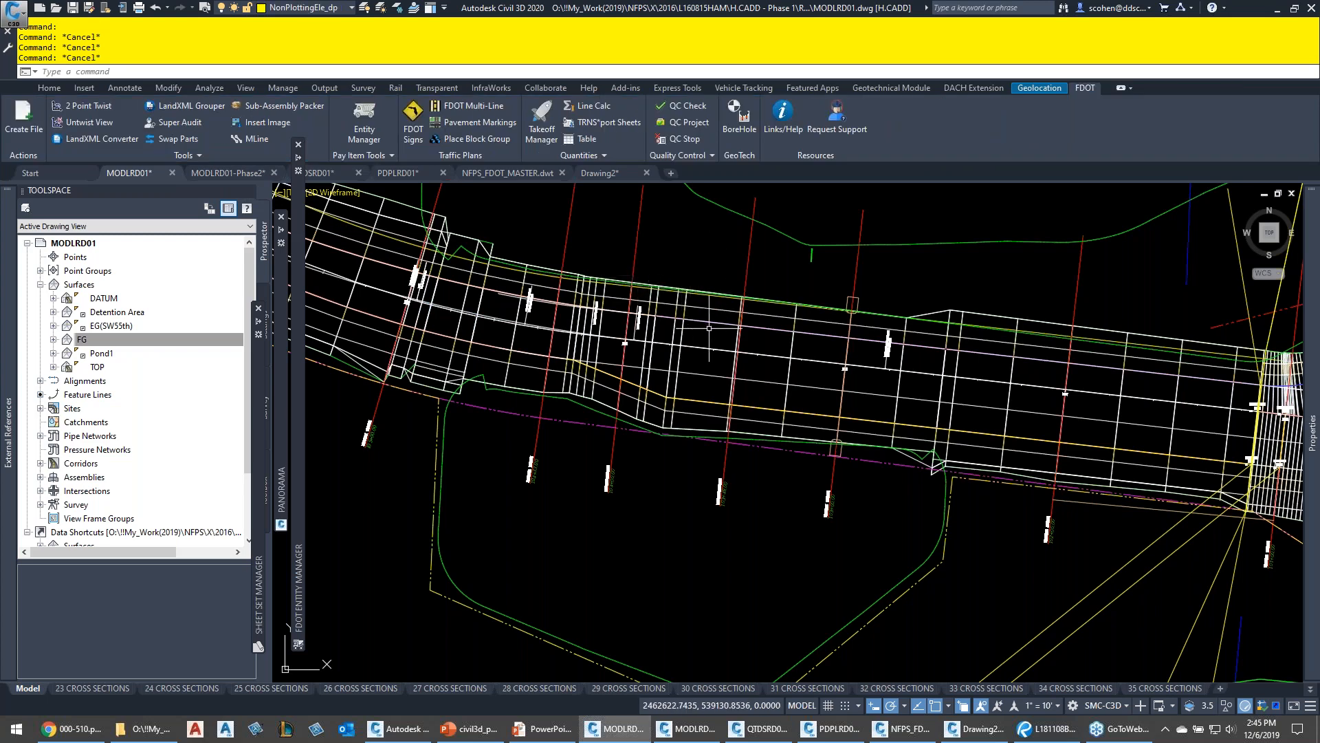
# Check the assembly name in the target mapping of the corridor region beside the detention area, cancel the edit and deselect the corridor
pyautogui.click(681, 330)
pyautogui.click(291, 119)
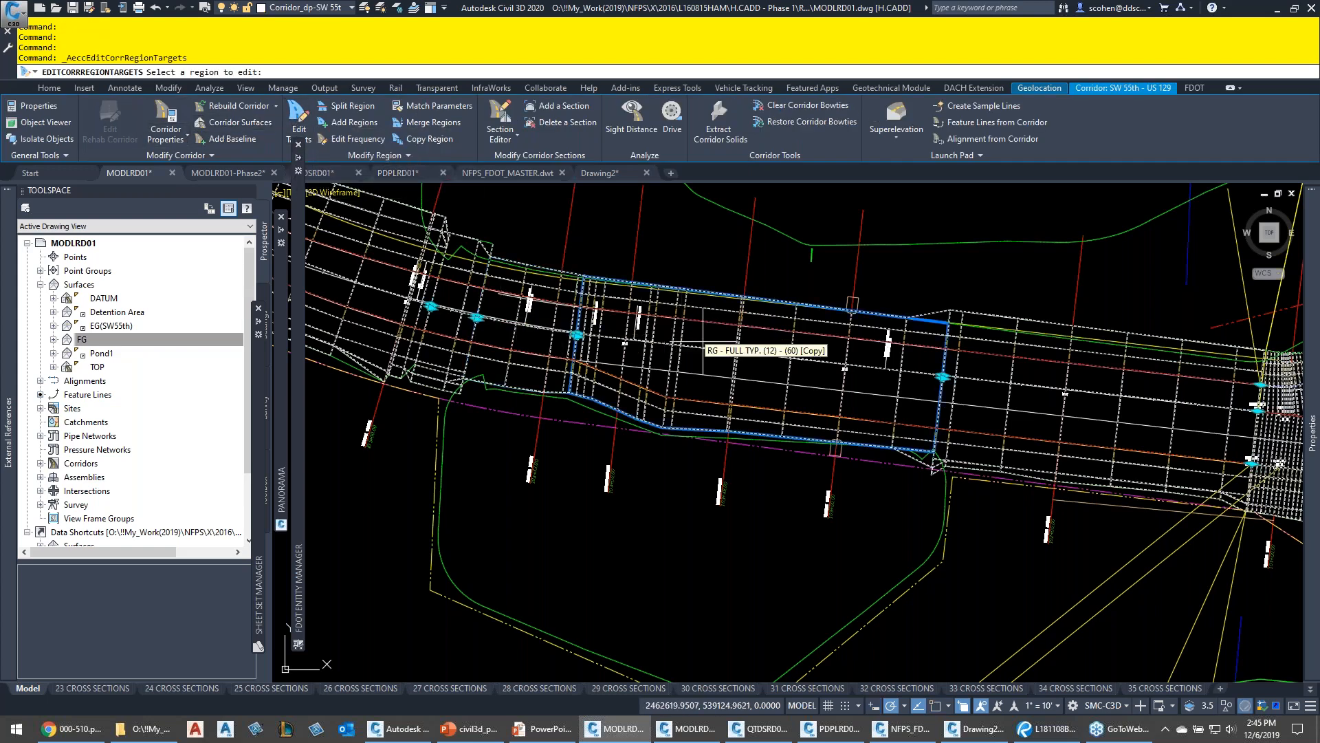
pyautogui.click(678, 339)
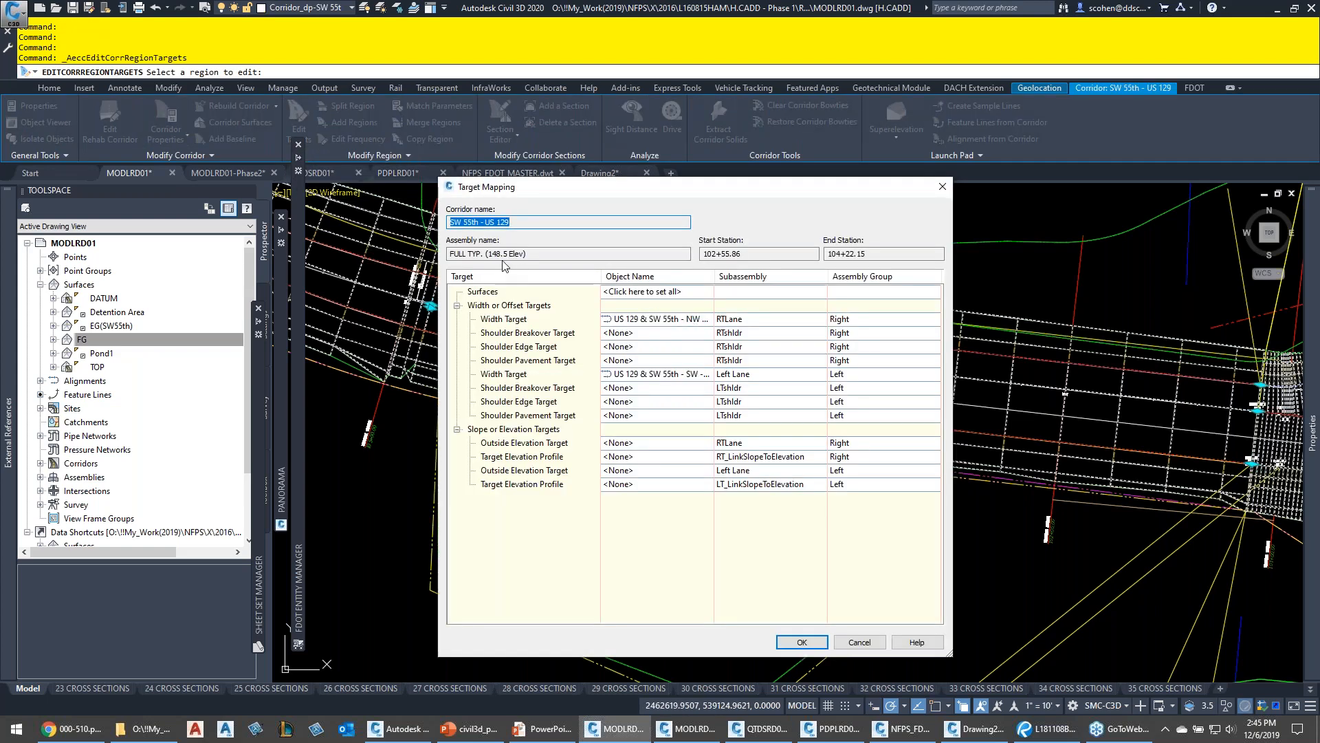
pyautogui.moveTo(542, 252); pyautogui.dragTo(410, 256)
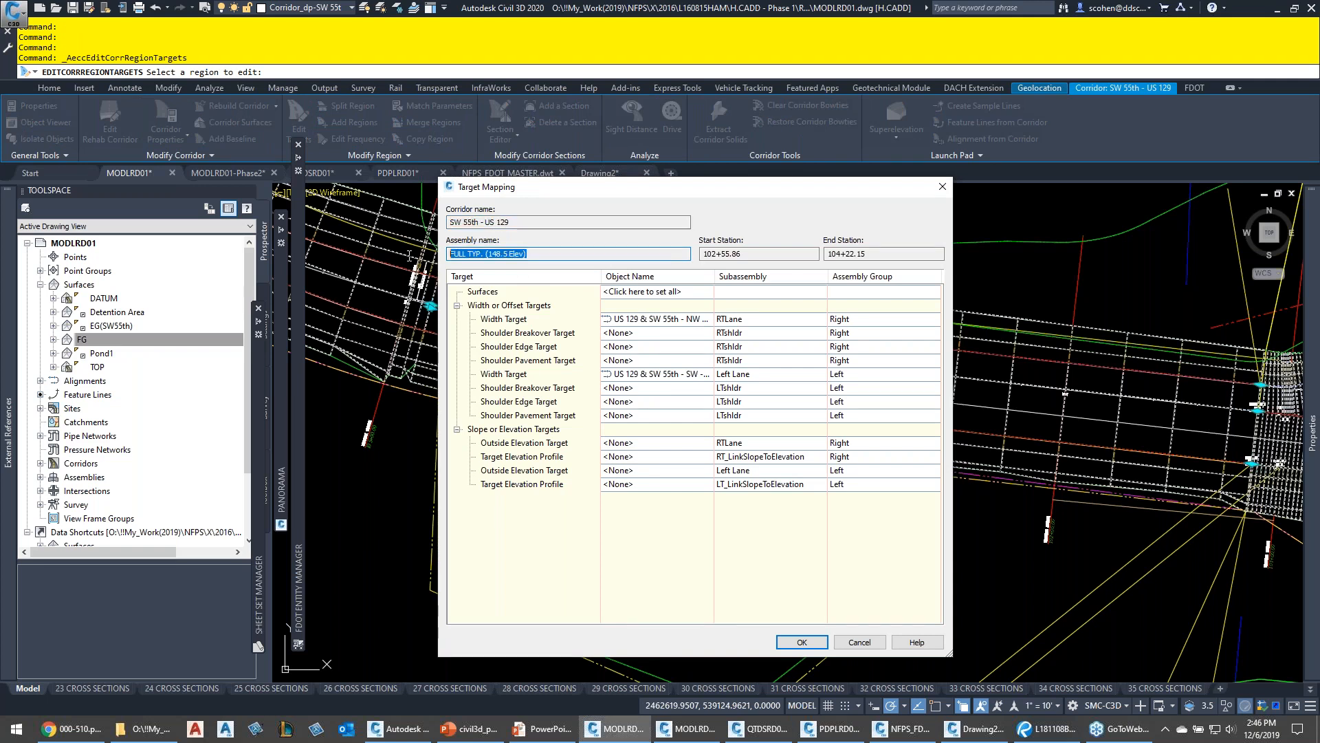
pyautogui.click(524, 252)
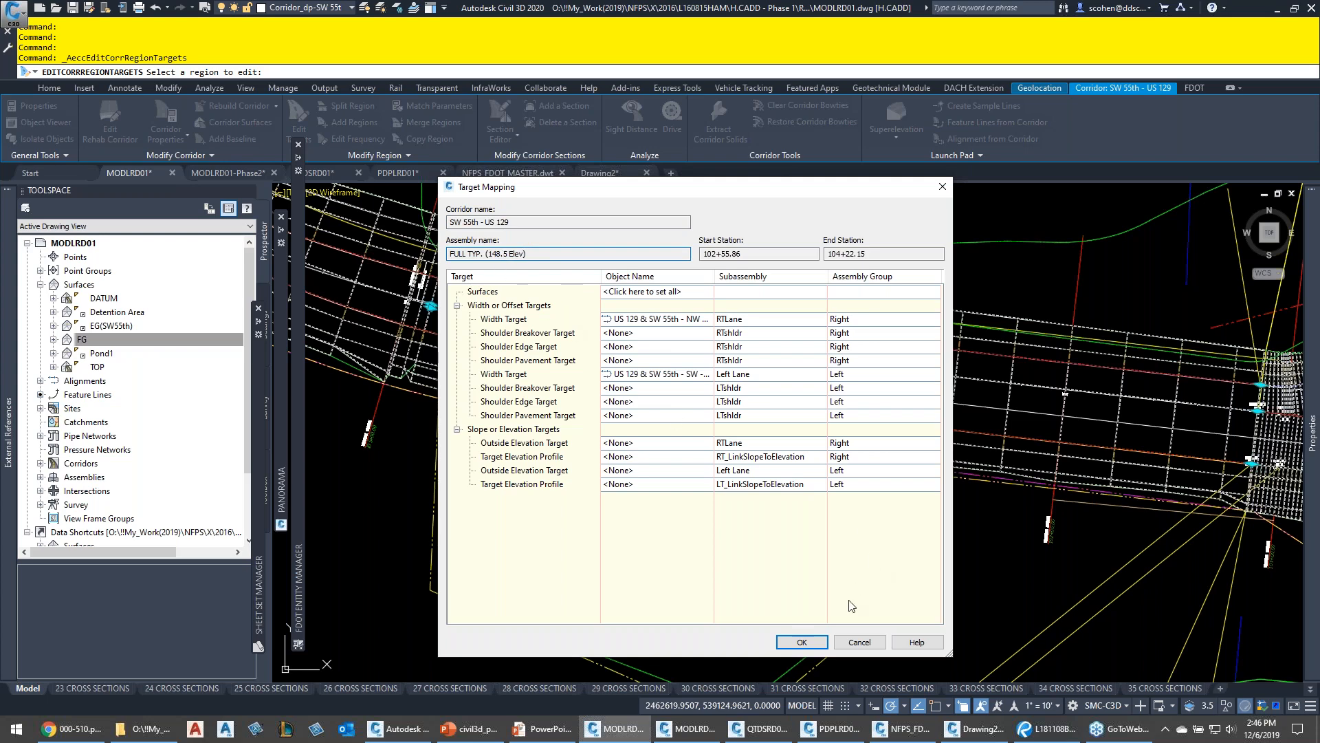
pyautogui.click(860, 642)
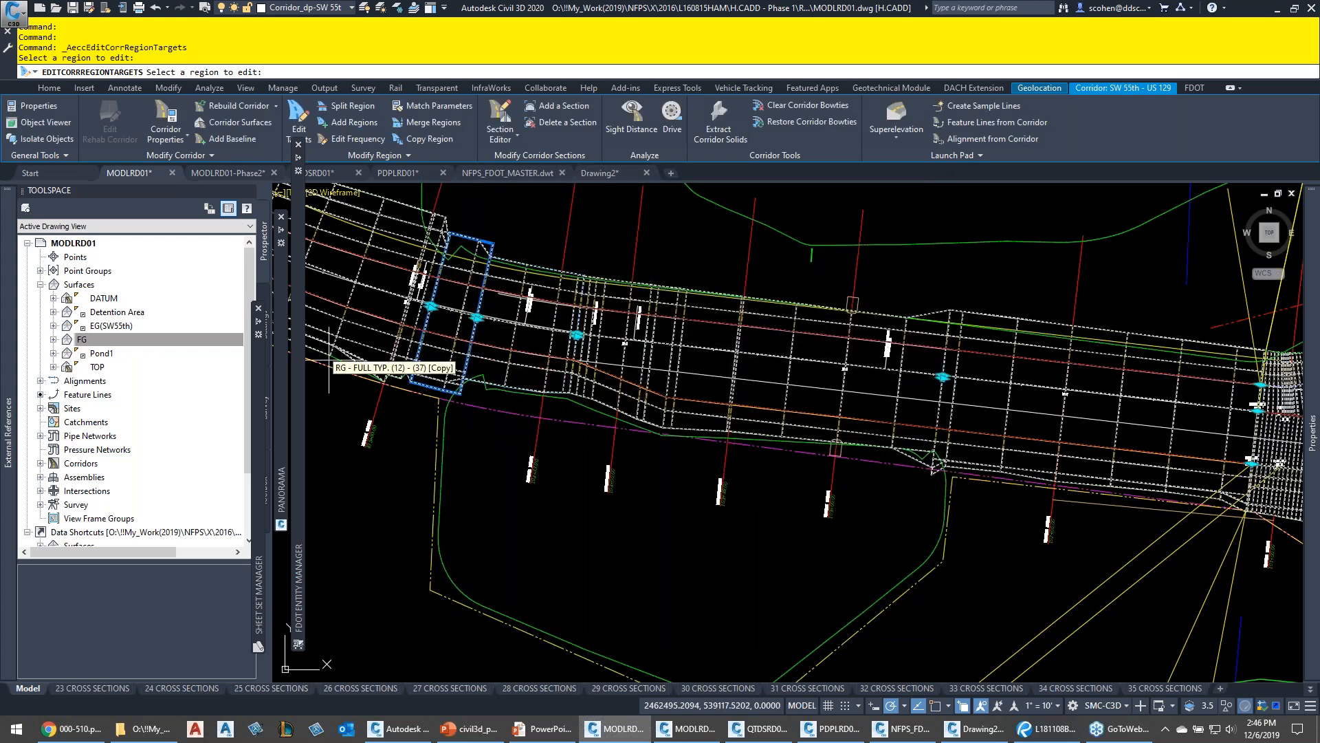
pyautogui.press('Escape')
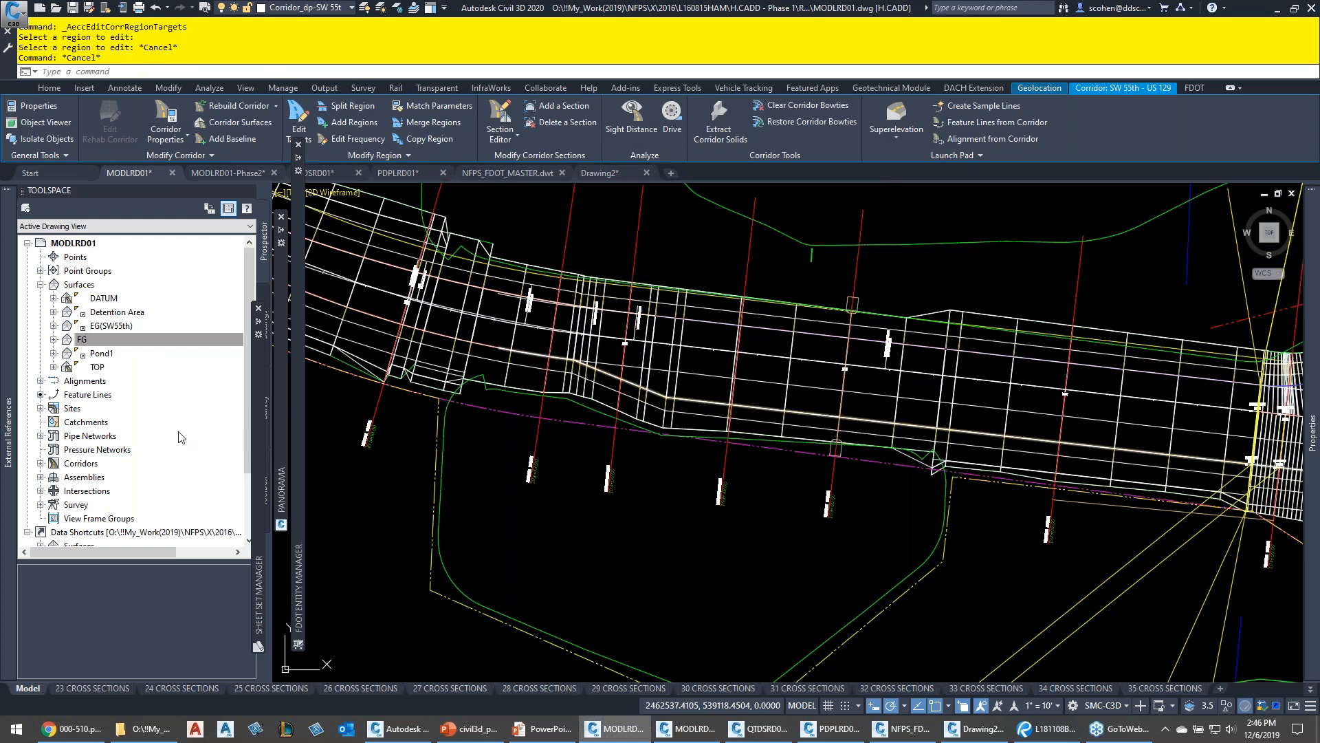
pyautogui.press('Escape')
# Find the FULL TYP. (148.5 Elev) assembly in the drawing's assembly list and zoom to it in model space
pyautogui.scroll(-1, 103, 440)
pyautogui.doubleClick(89, 467)
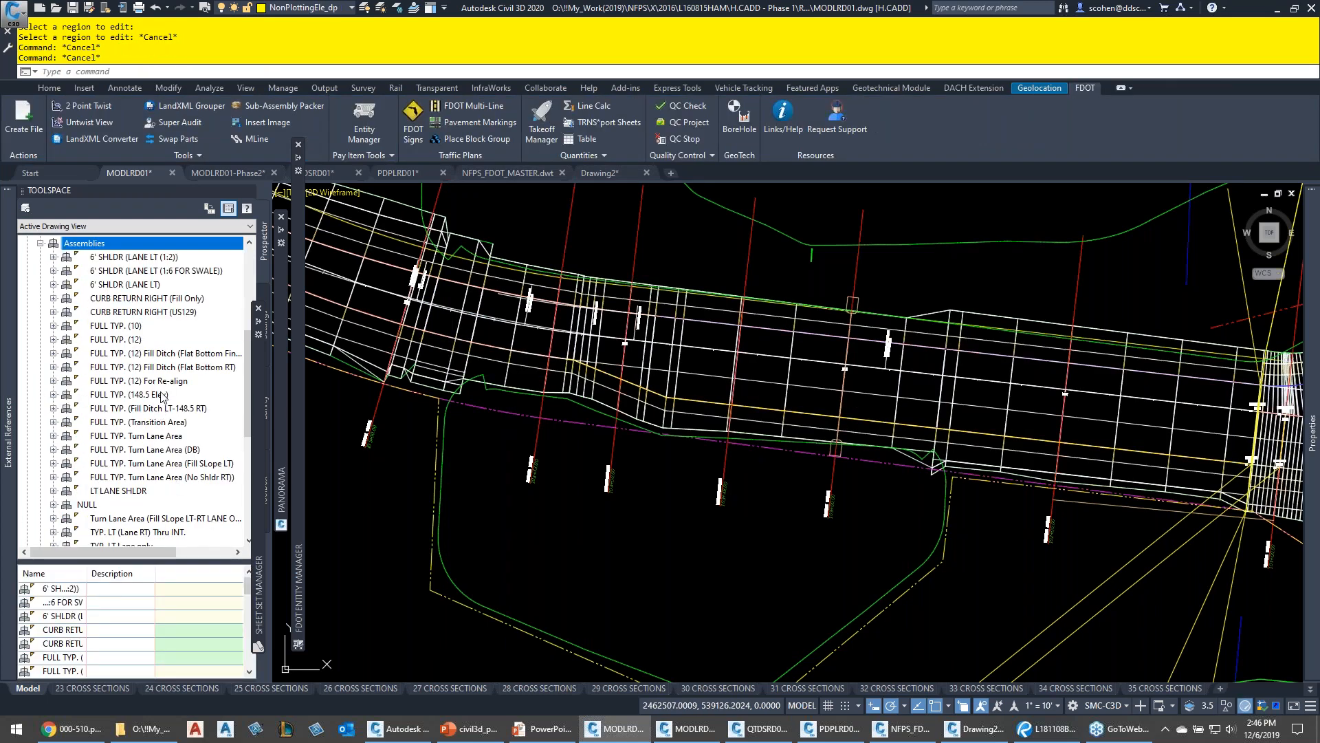
pyautogui.rightClick(184, 409)
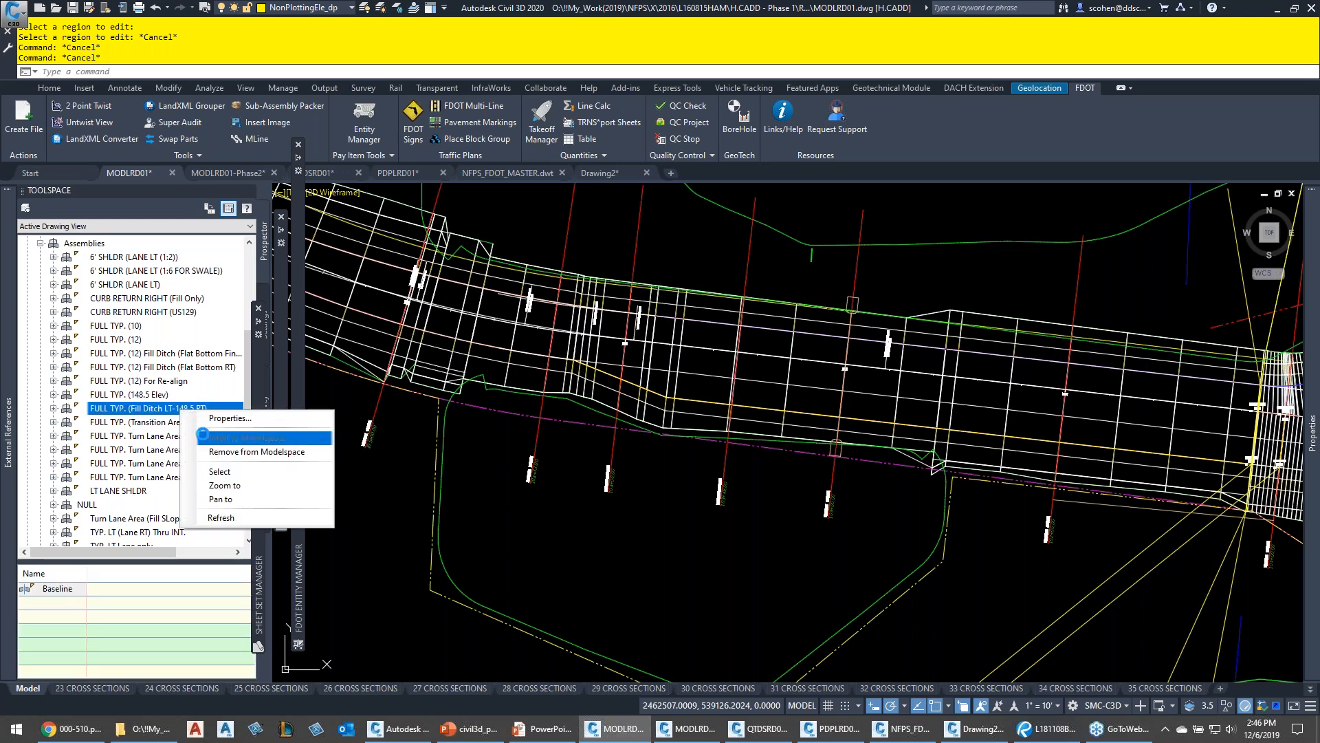
pyautogui.click(118, 418)
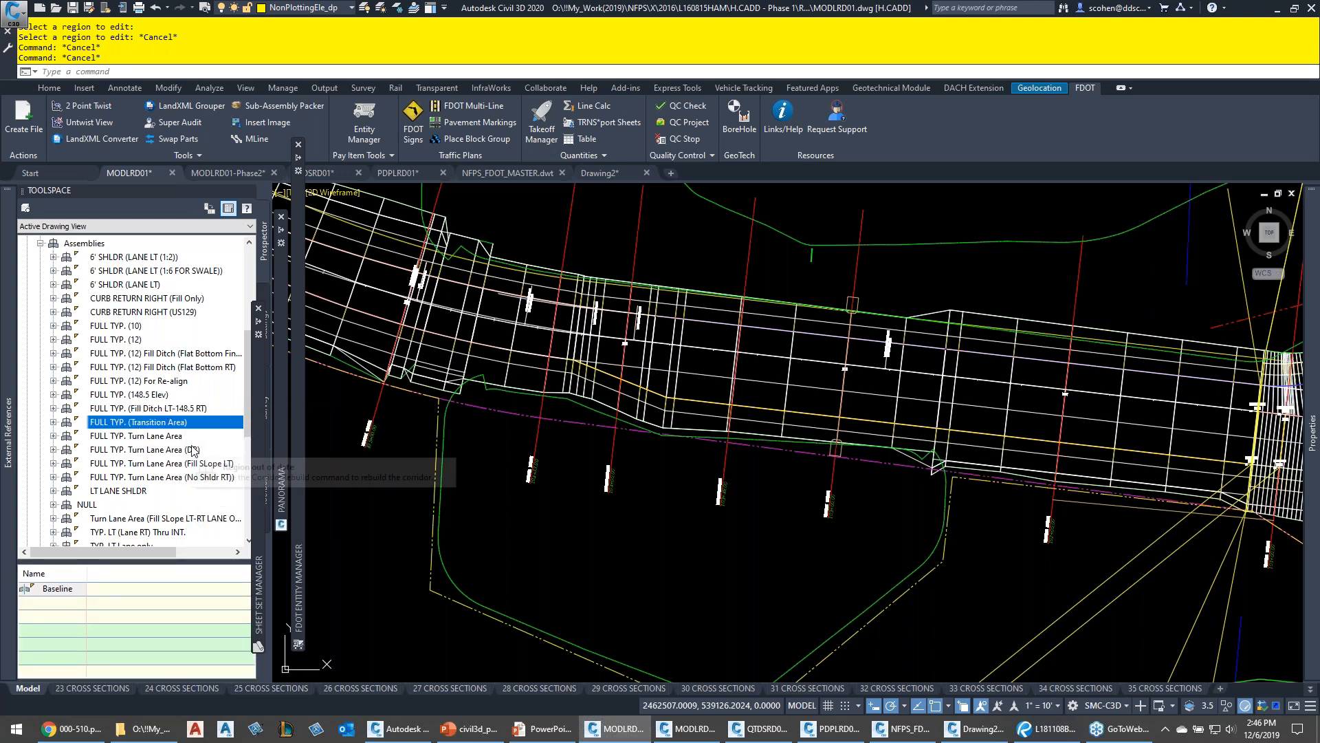
pyautogui.scroll(-3, 193, 451)
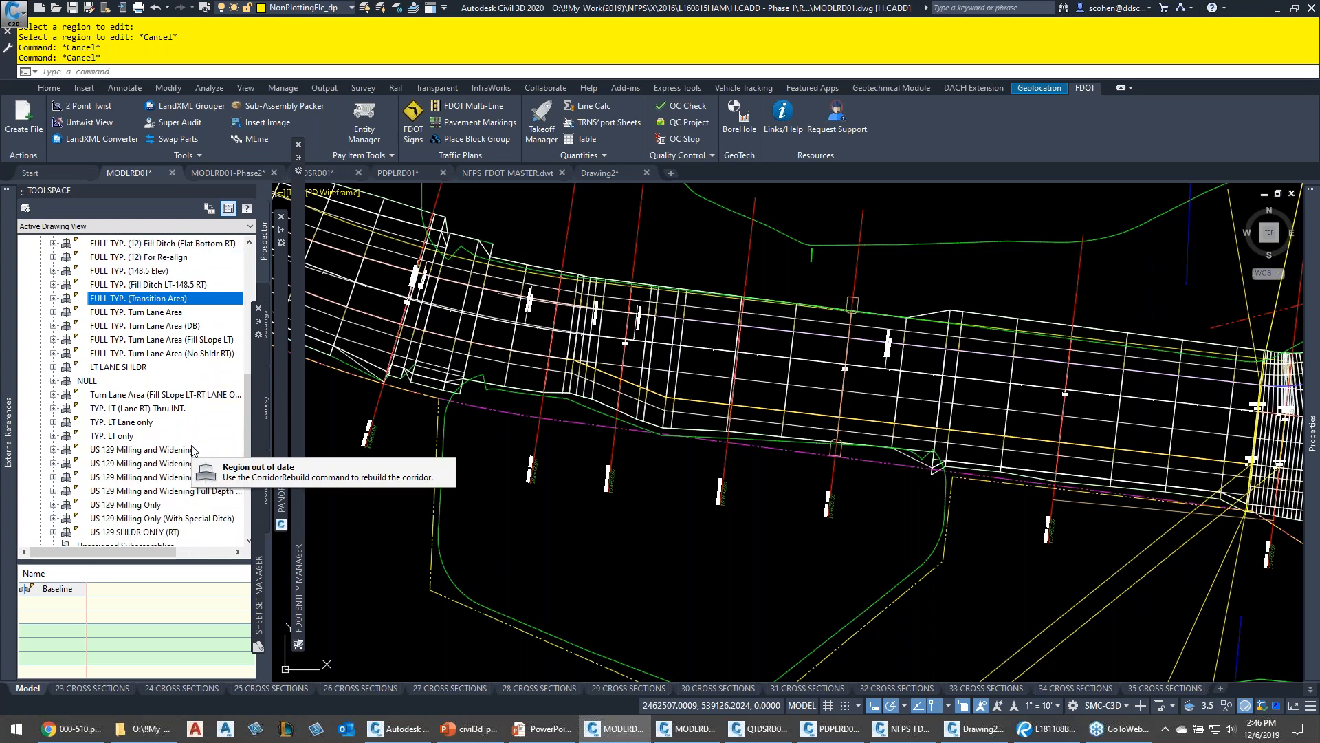
pyautogui.scroll(2, 192, 450)
pyautogui.rightClick(144, 366)
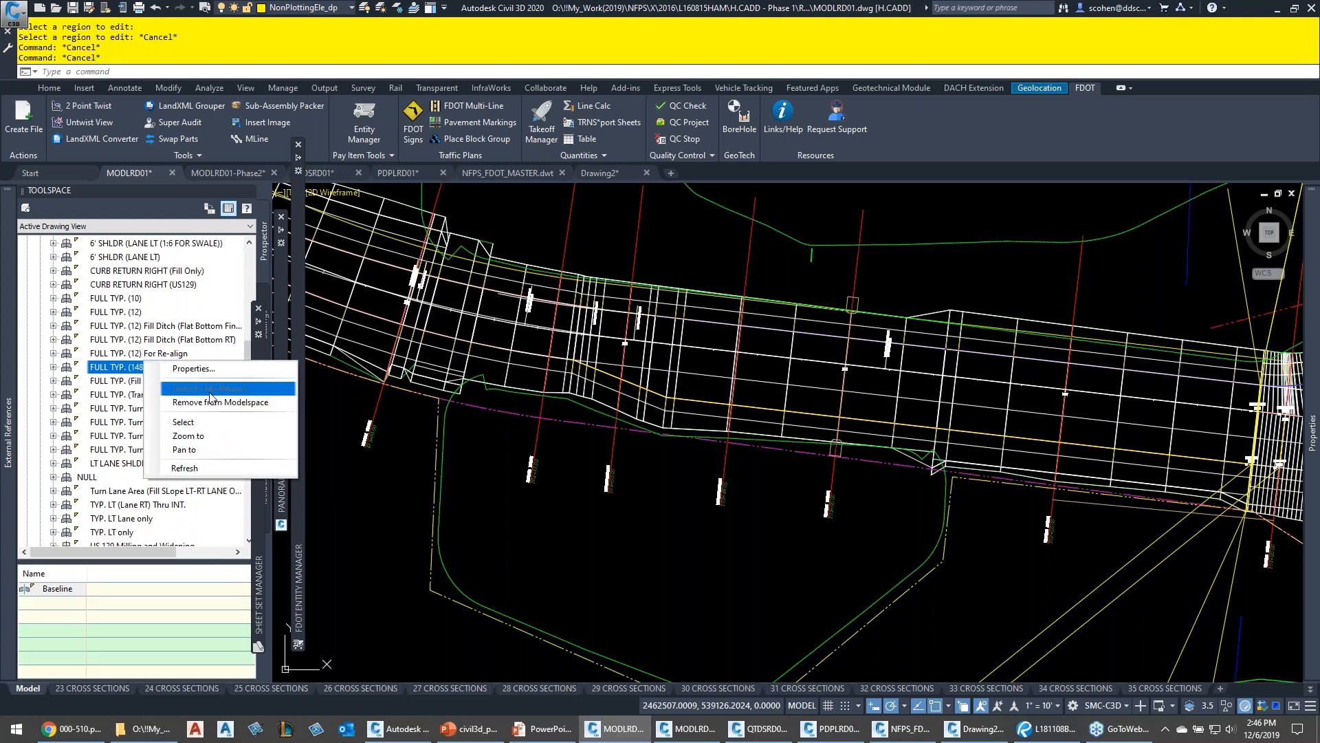
pyautogui.click(182, 431)
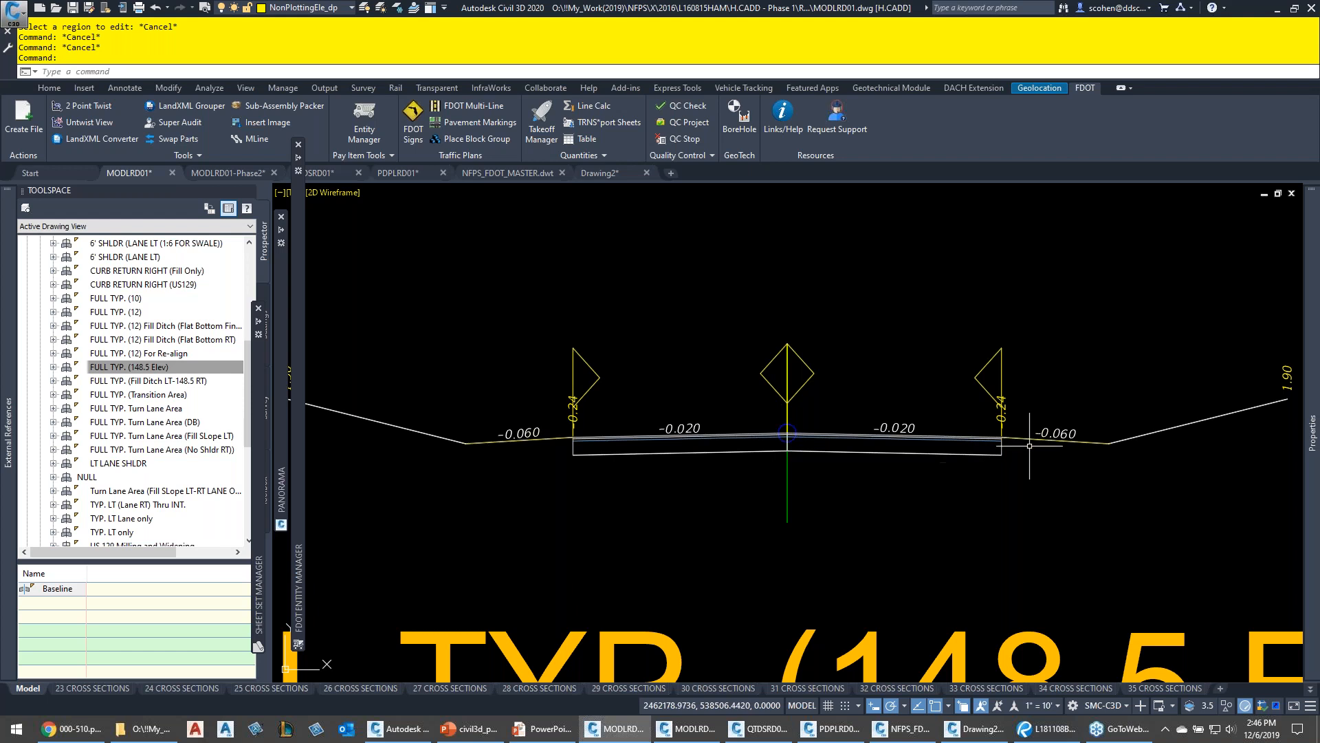
pyautogui.scroll(-2, 1026, 444)
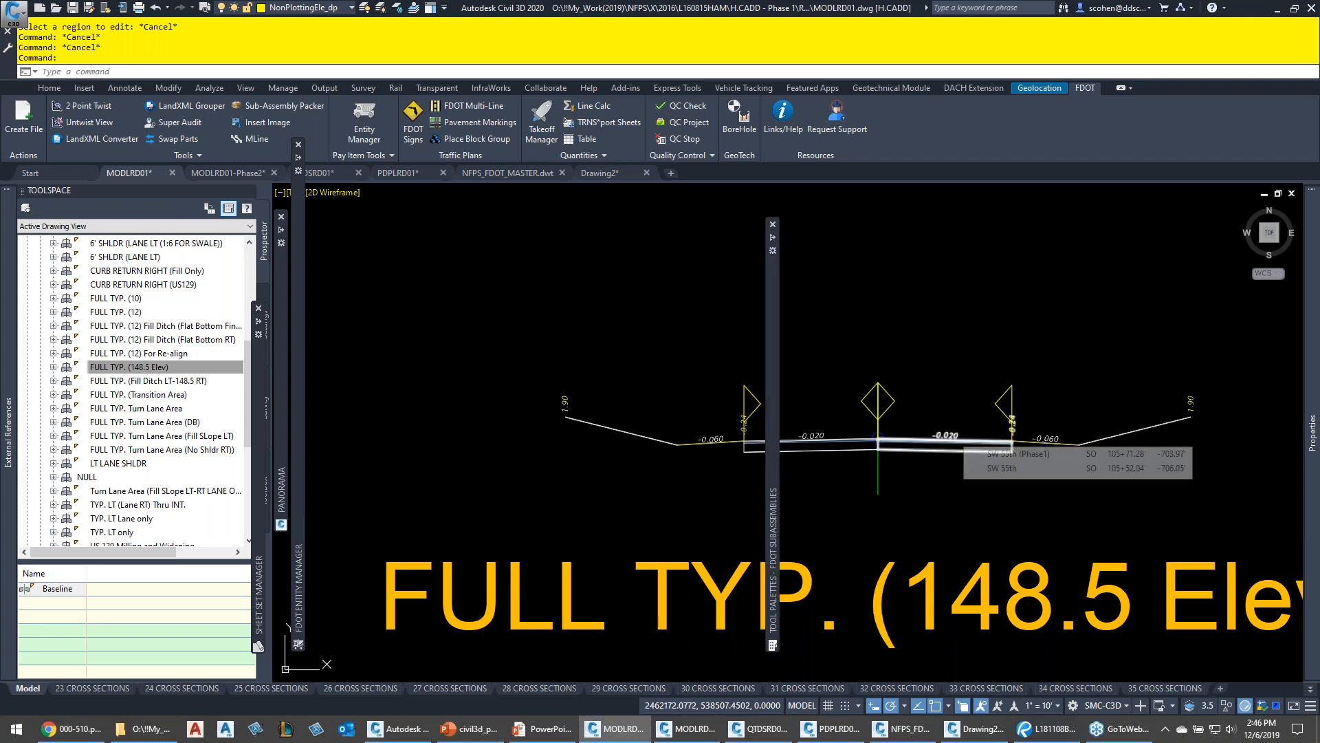
# Display the Civil Imperial Subassemblies palette group and locate LinkSlopeToElevation among the generic subassemblies
pyautogui.hotkey('ctrl', '3')
pyautogui.rightClick(769, 415)
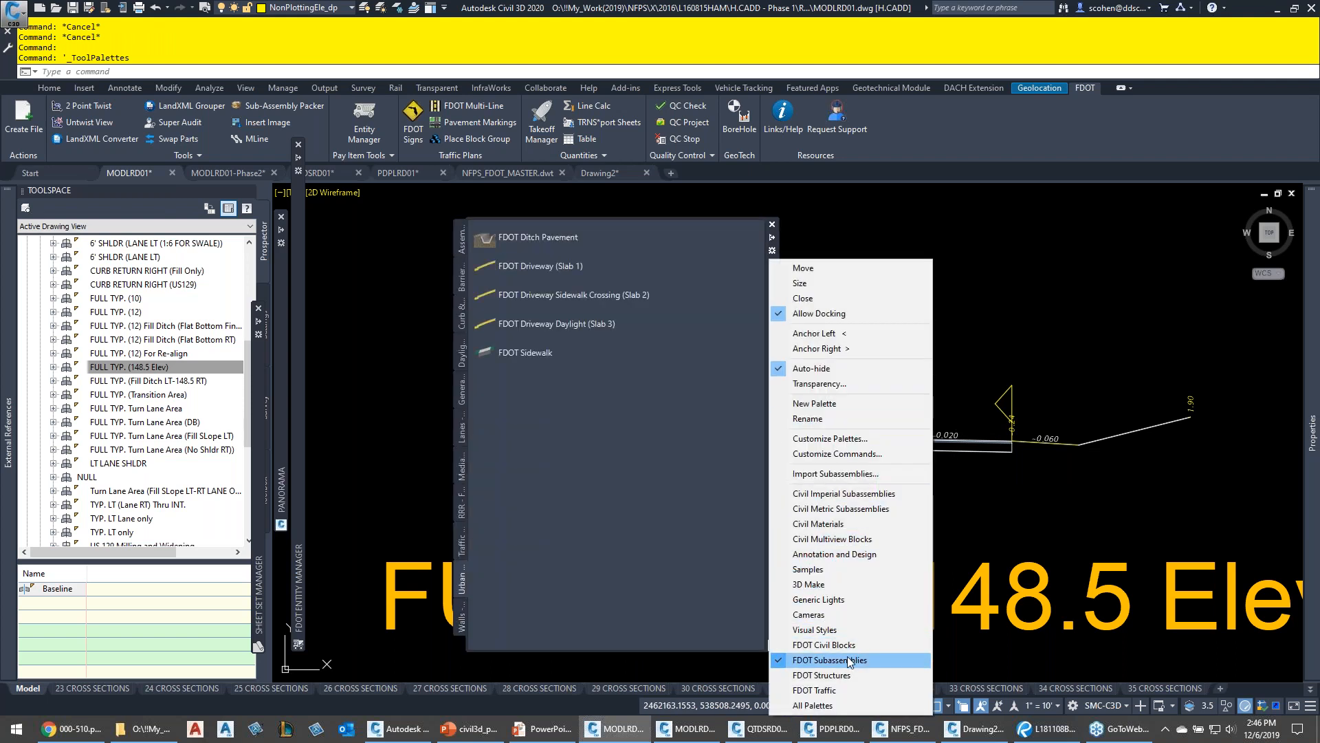
pyautogui.click(853, 498)
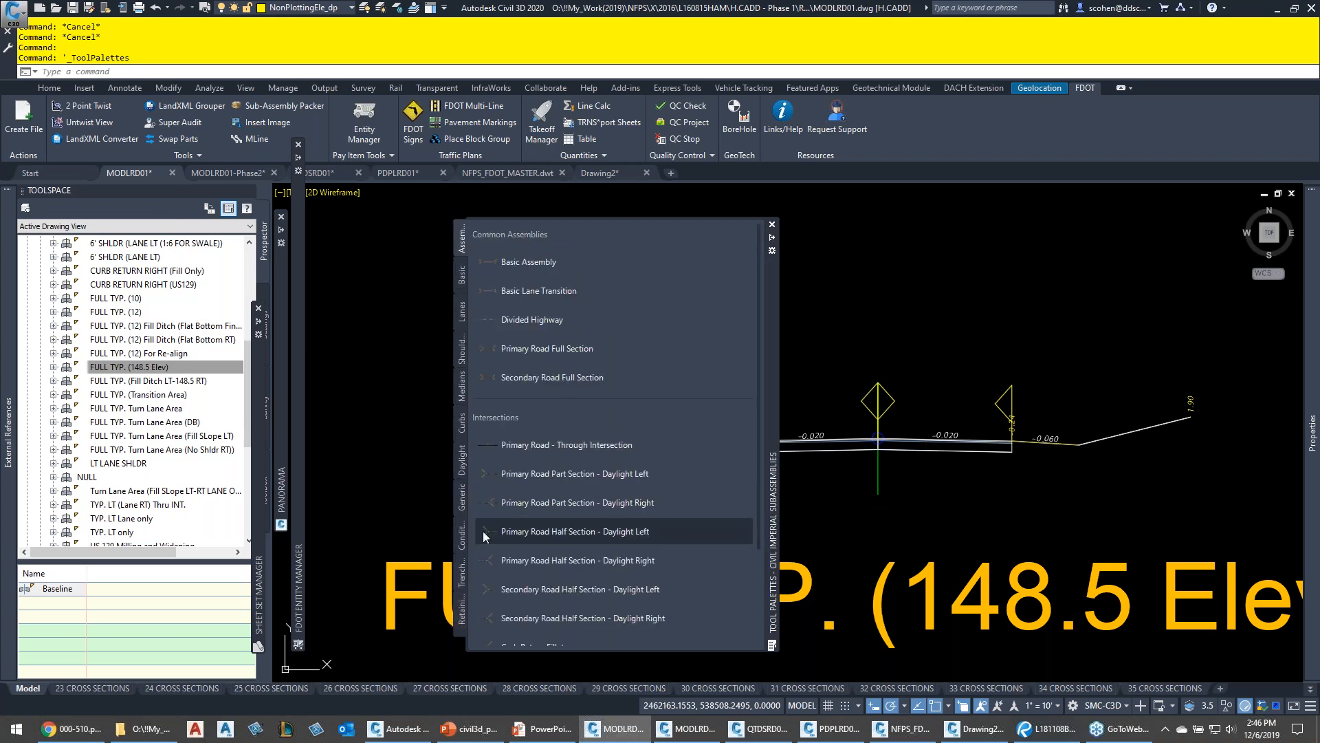
pyautogui.click(462, 502)
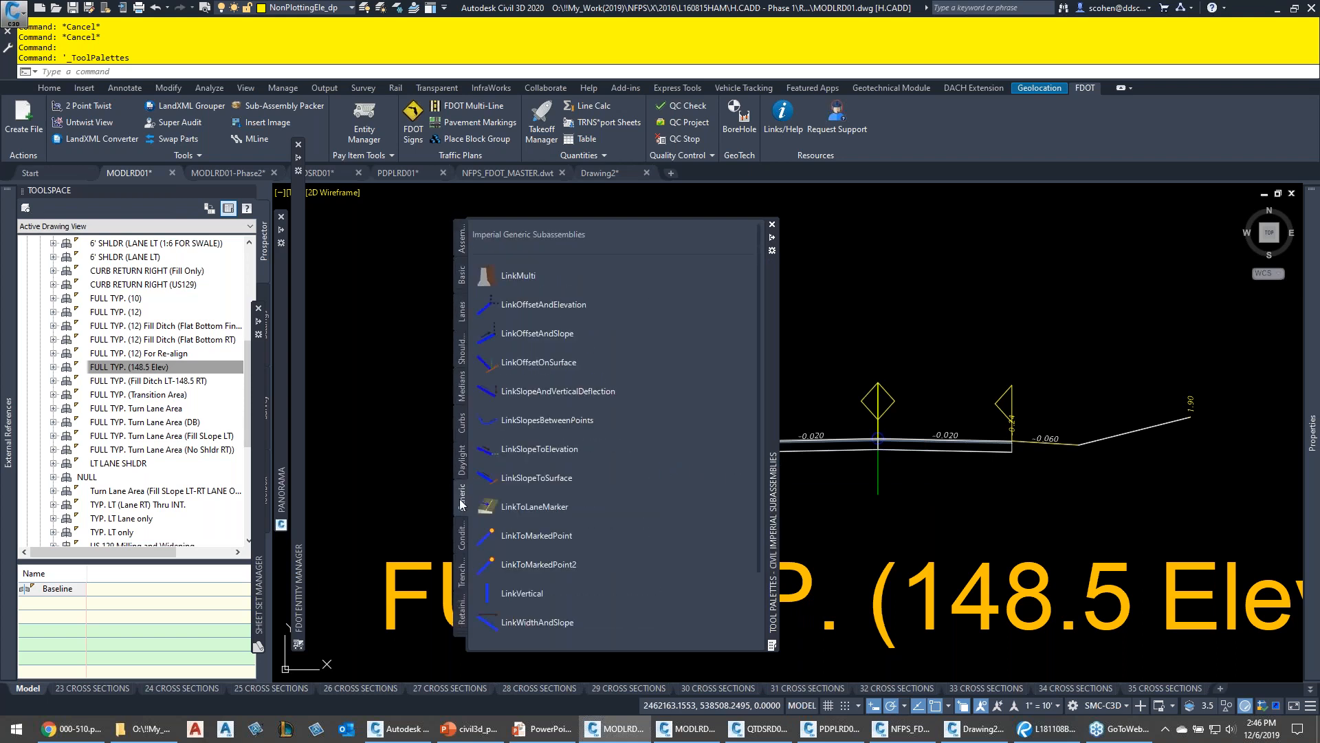
pyautogui.click(526, 448)
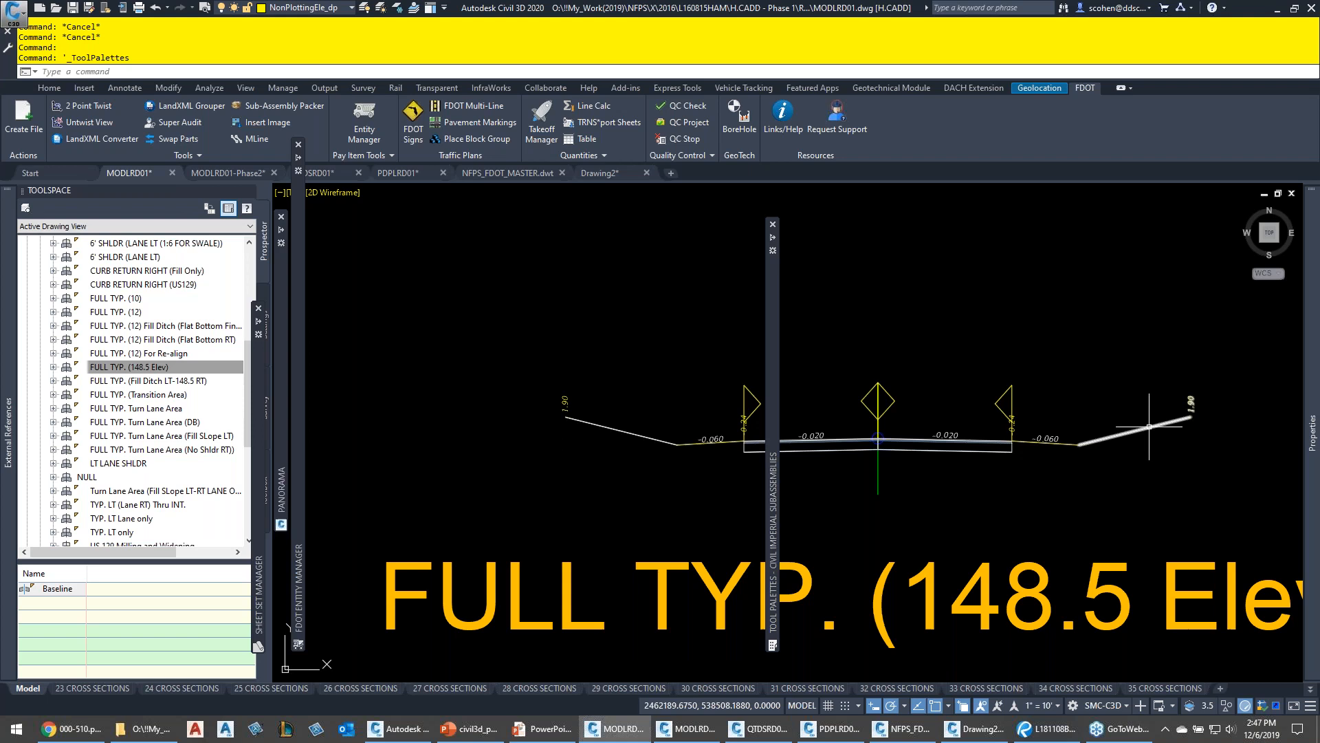
# Check the slope and target elevation in the properties of the assembly's right-side LinkSlopeToElevation subassembly, and deselect it
pyautogui.doubleClick(1149, 426)
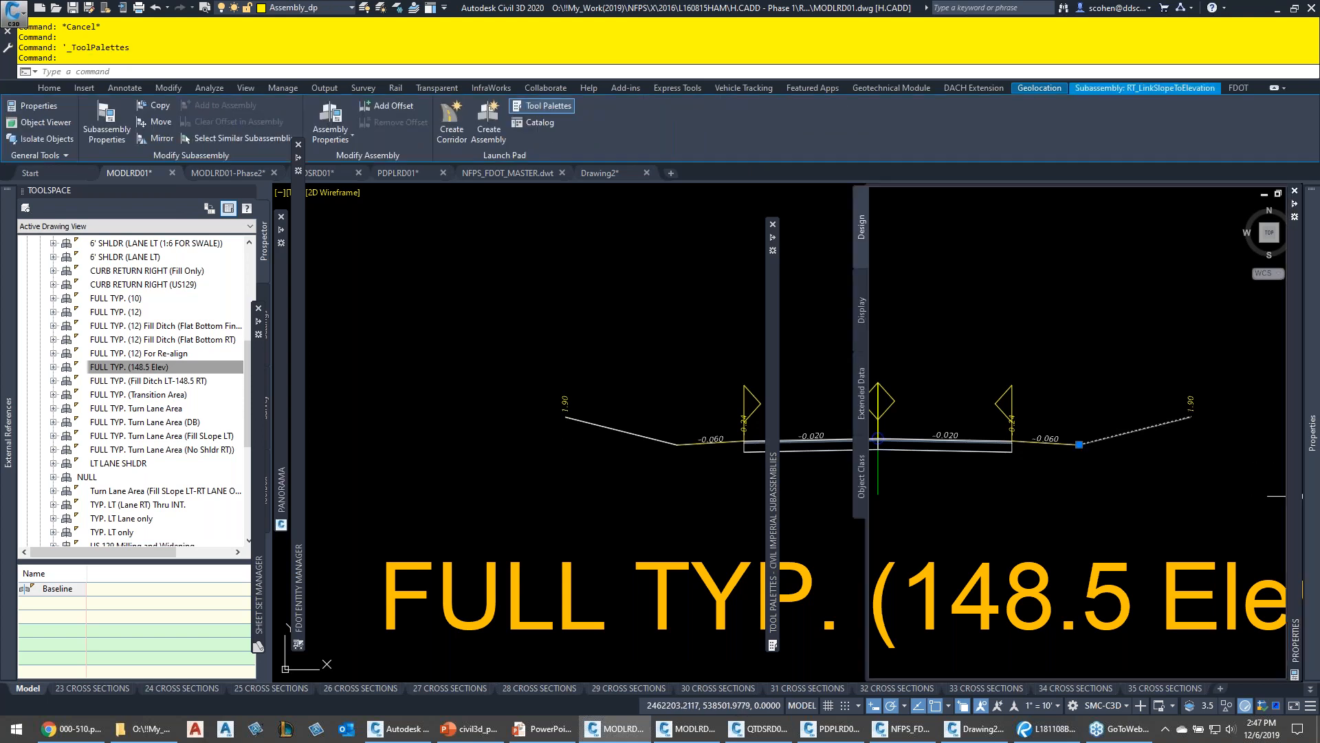
pyautogui.click(1091, 583)
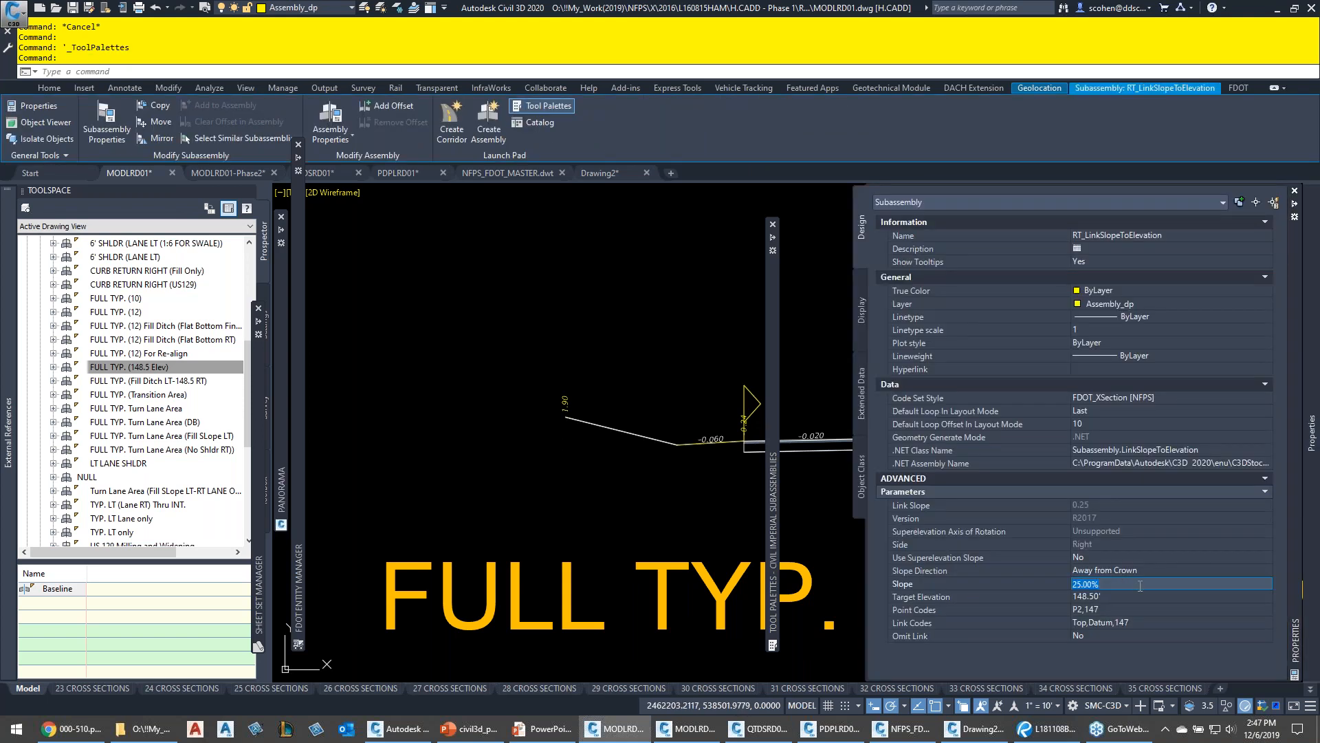
pyautogui.press('Tab')
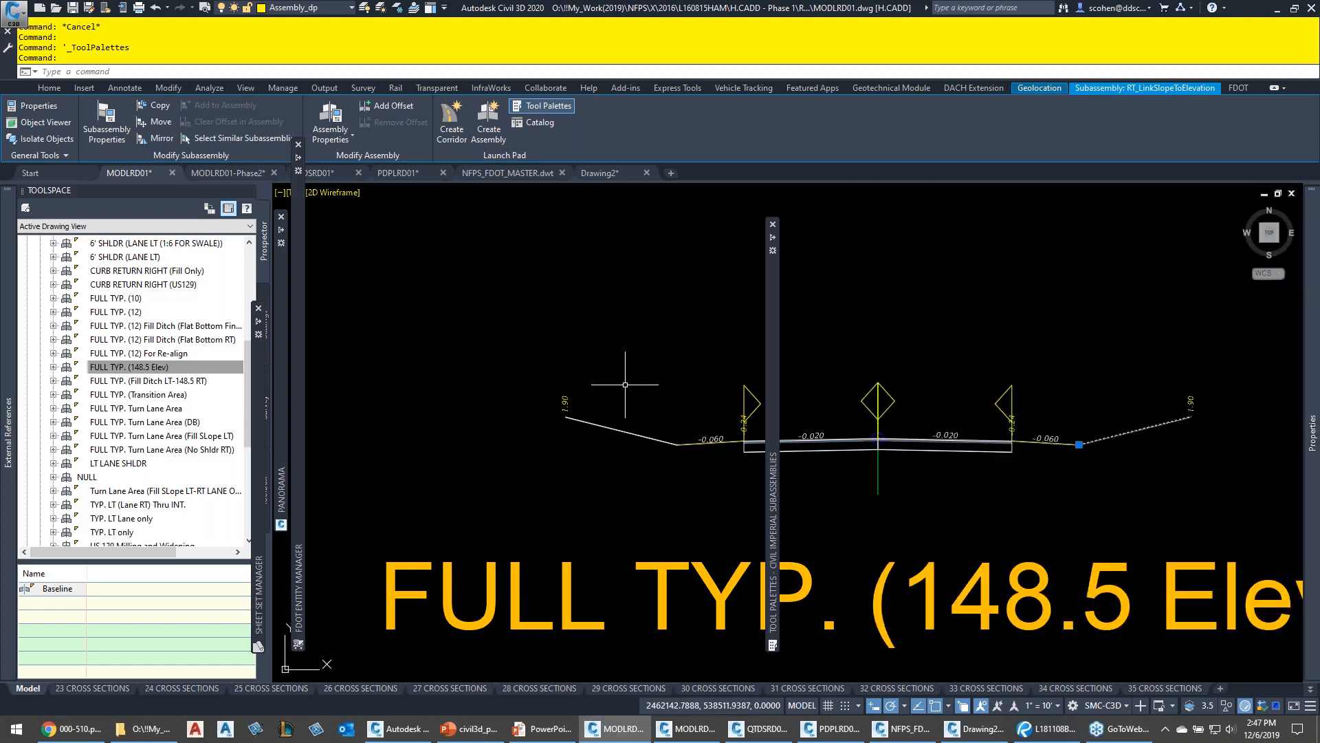
pyautogui.press('Escape')
pyautogui.press('Escape')
pyautogui.press('Escape')
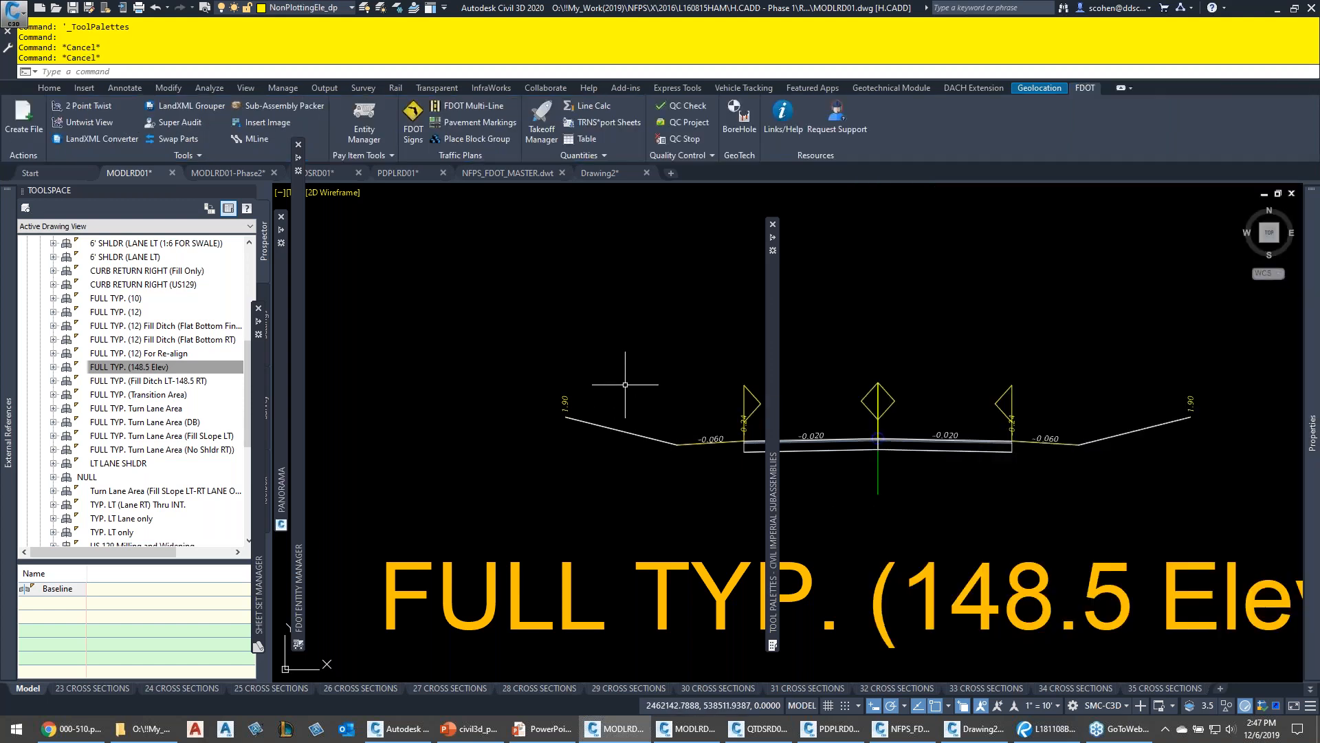
# Examine how the SW 55th corridor edge meets the Detention Area surface border around stations 103+00 to 104+33
pyautogui.scroll(-10, 625, 384)
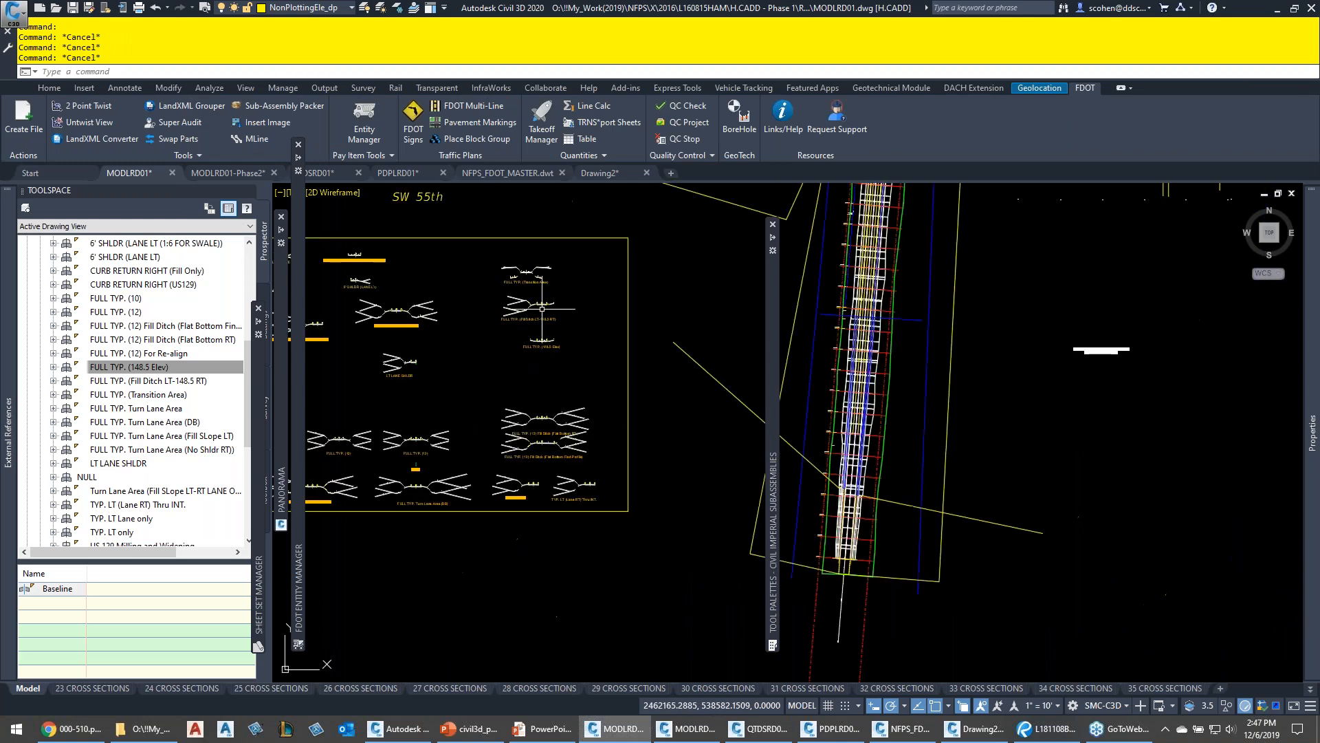
pyautogui.moveTo(876, 386); pyautogui.dragTo(574, 406, button='middle')
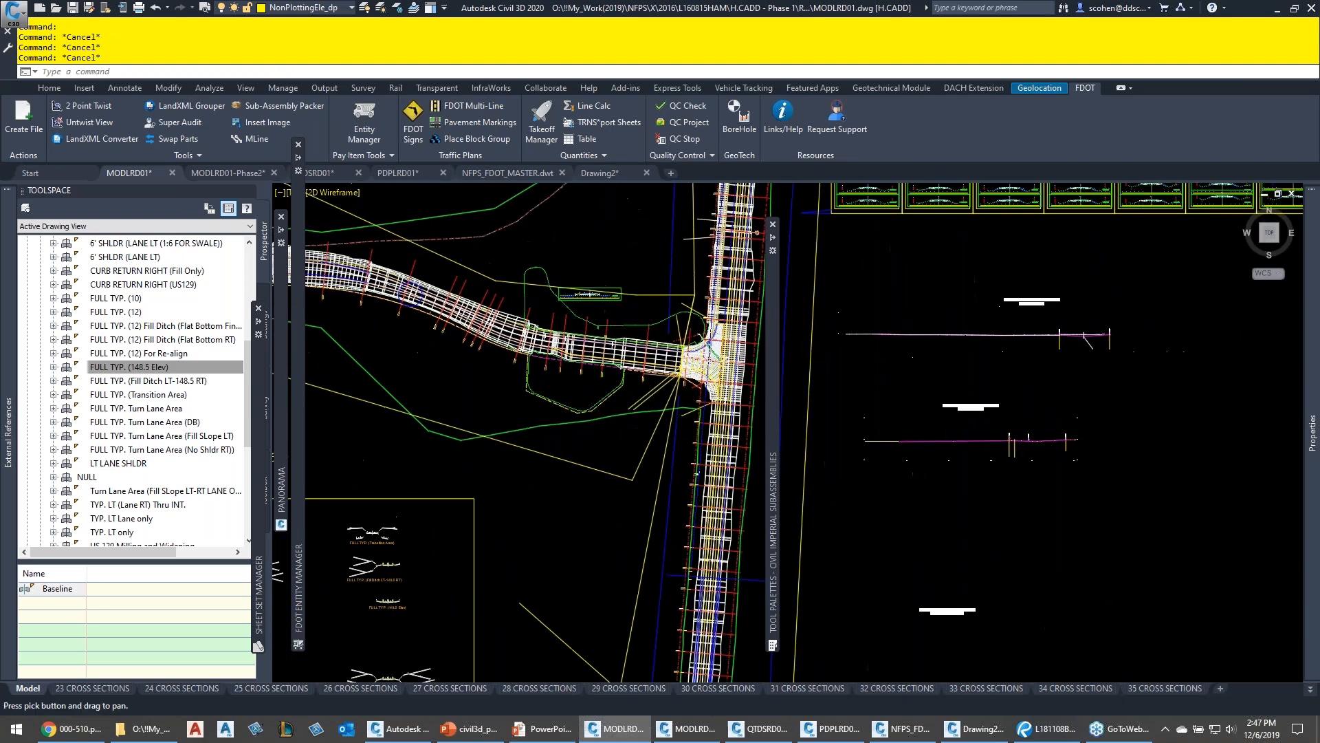
pyautogui.scroll(8, 452, 275)
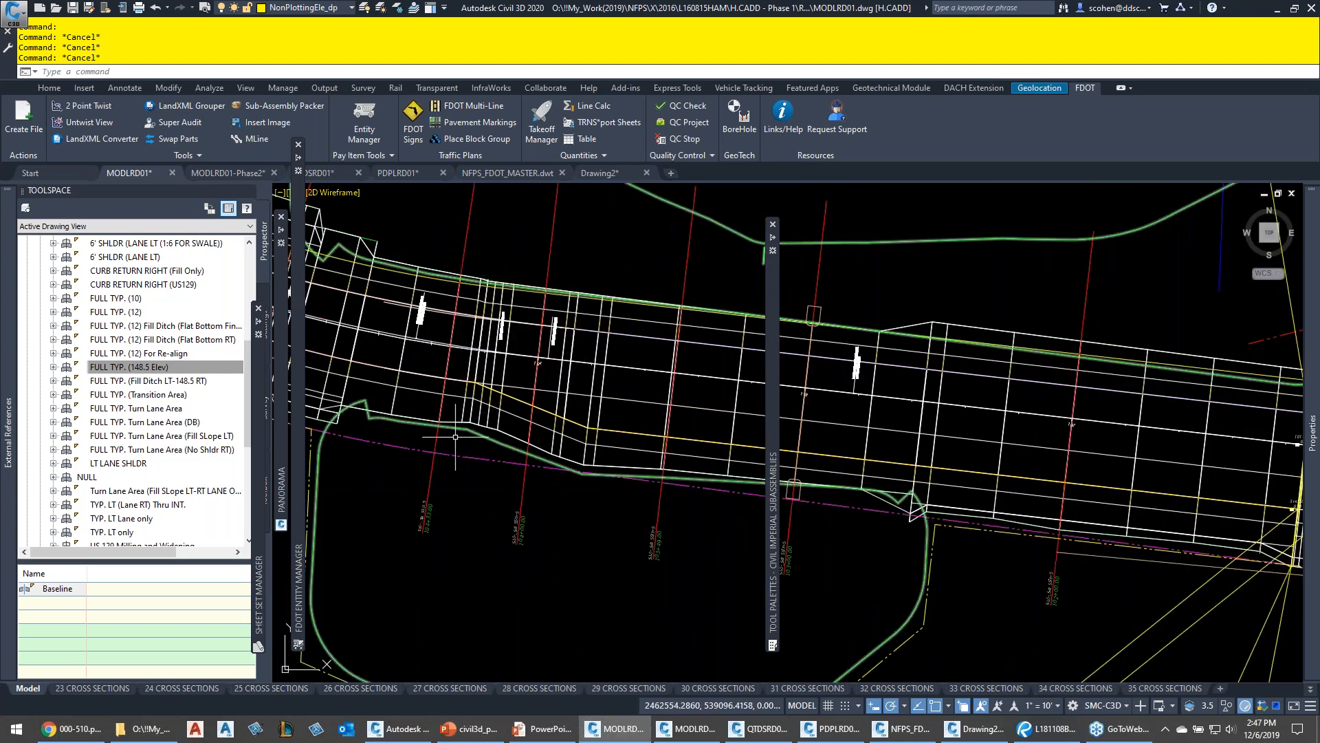
pyautogui.scroll(4, 496, 437)
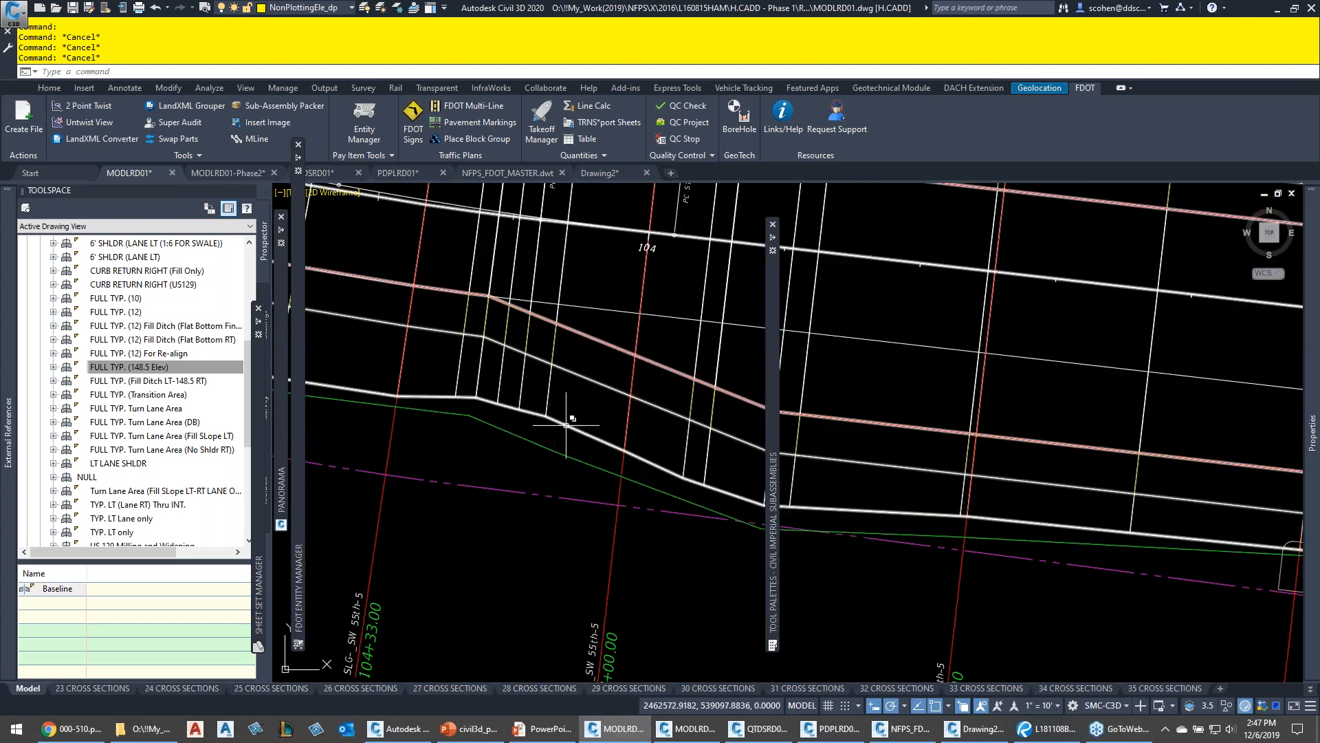
pyautogui.moveTo(541, 442)
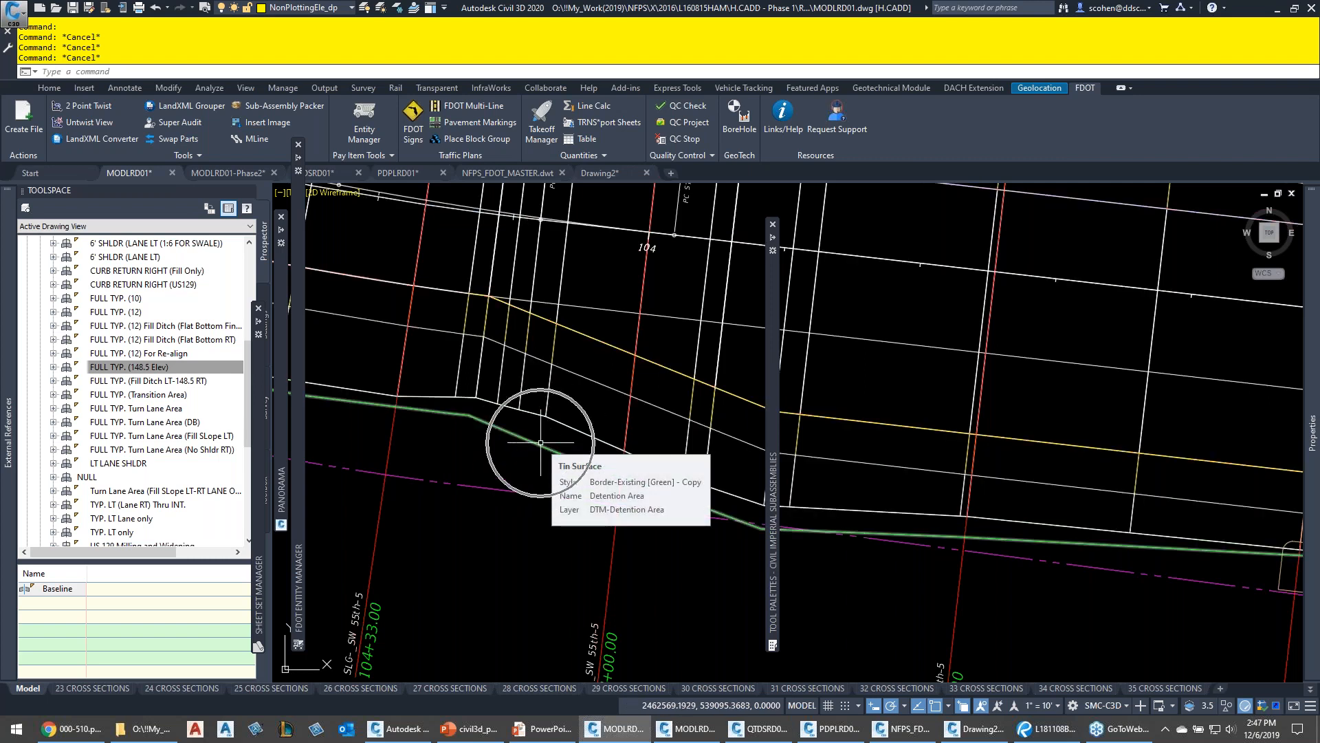
pyautogui.scroll(-3, 584, 419)
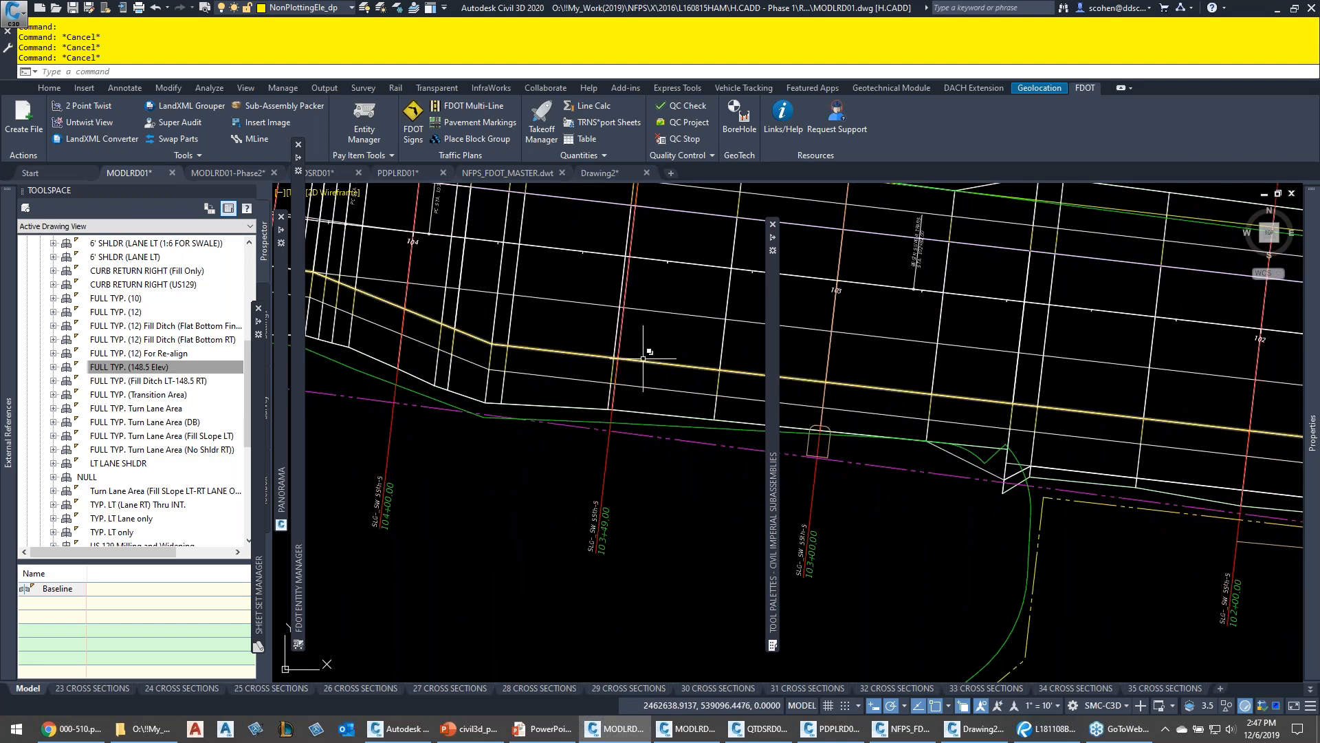
pyautogui.moveTo(643, 359)
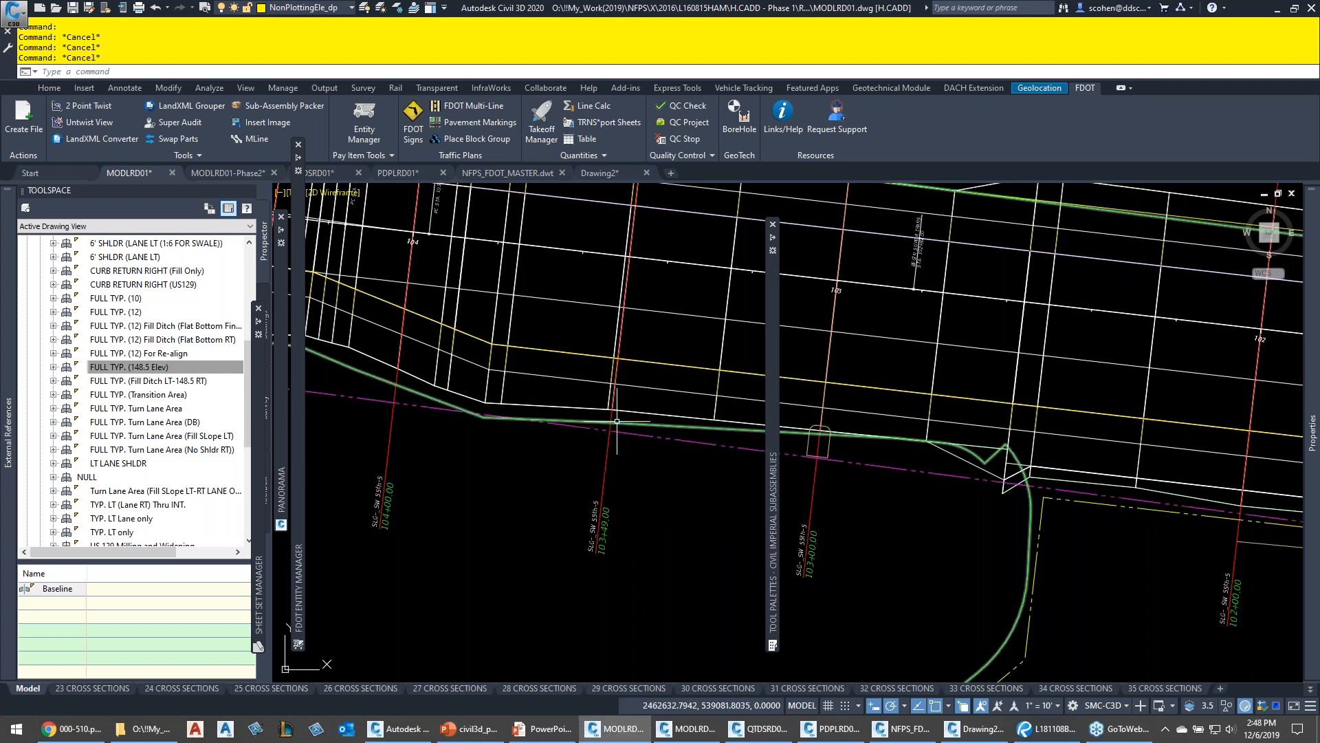
pyautogui.moveTo(623, 423); pyautogui.dragTo(768, 449, button='middle')
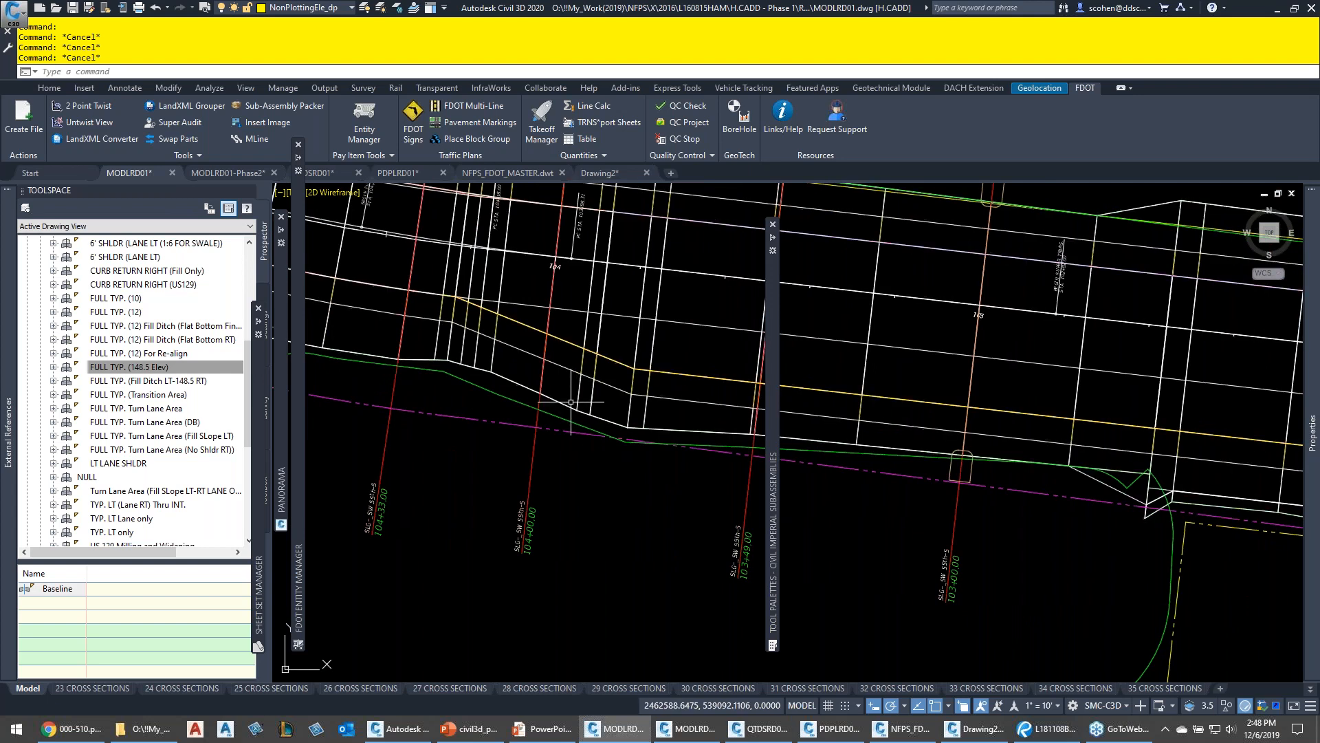
pyautogui.moveTo(516, 386)
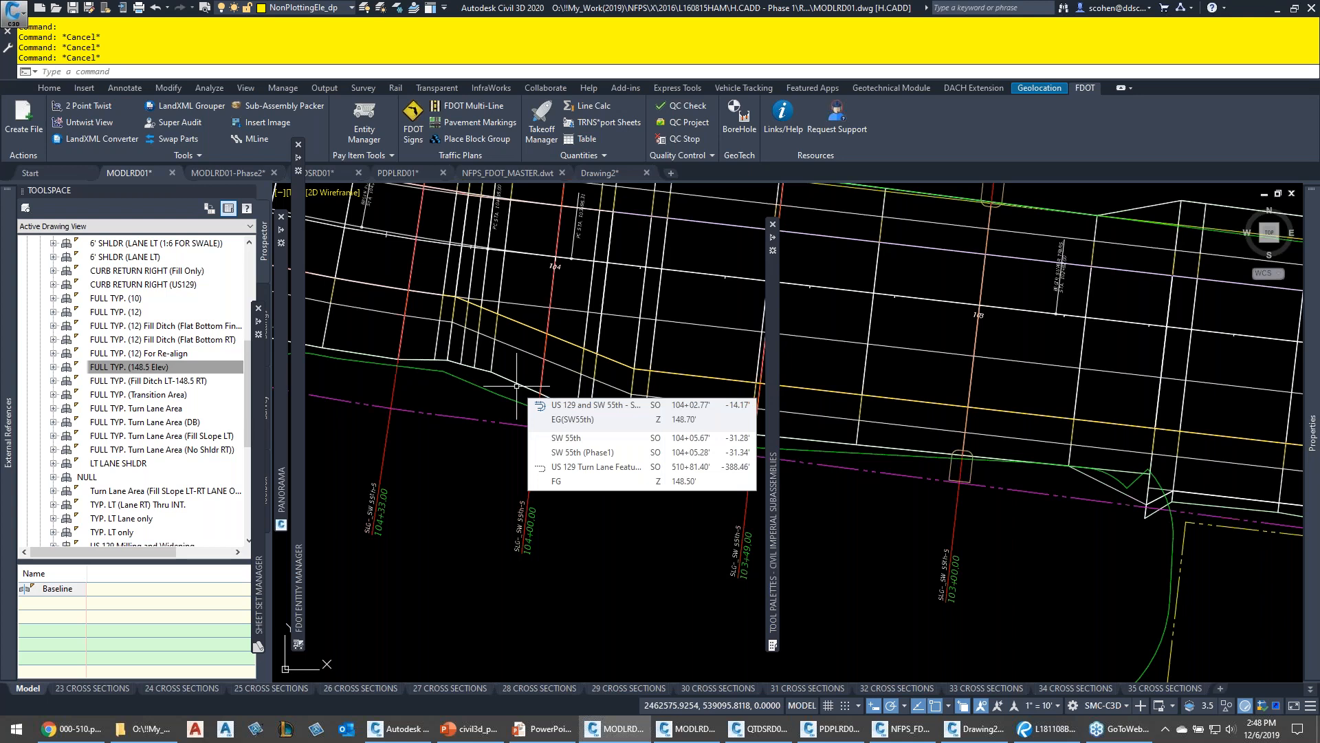
# Select the SW 55th corridor, locate the Feature Lines from Corridor command for it, and clear the selection
pyautogui.click(516, 385)
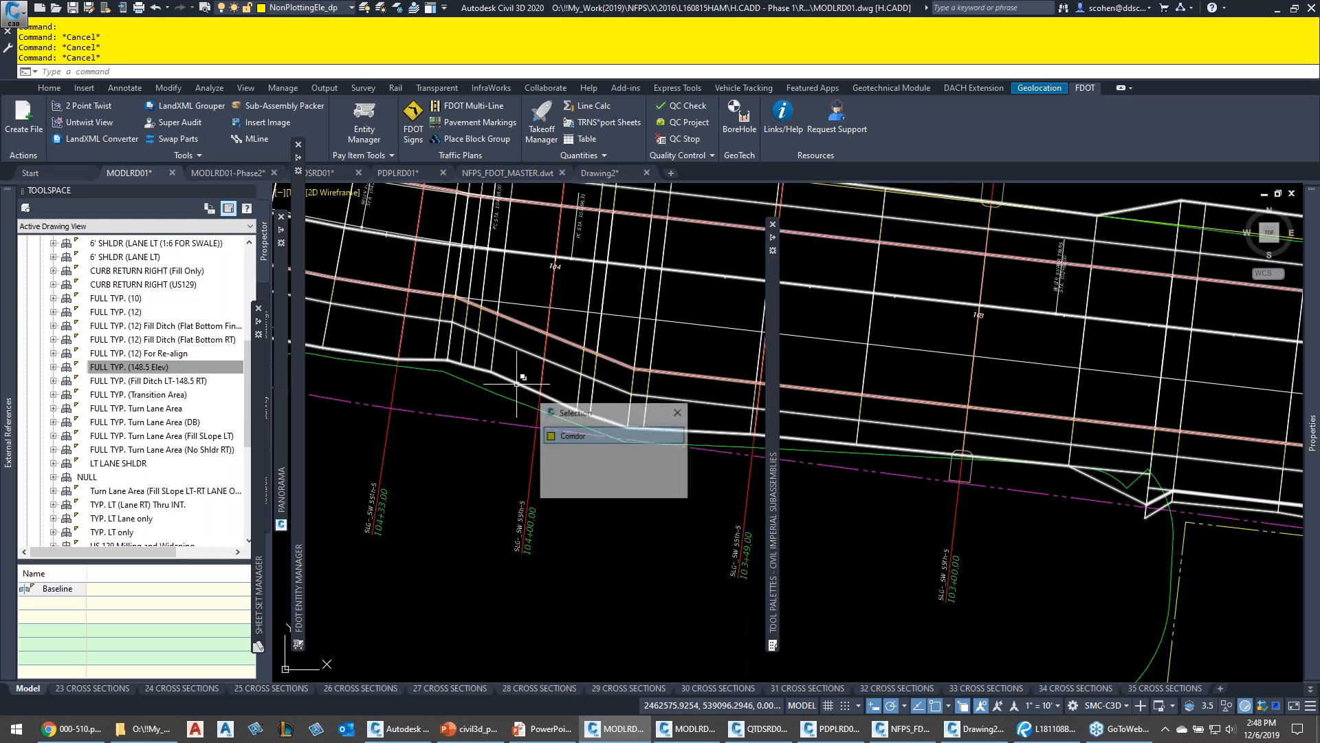
pyautogui.click(595, 437)
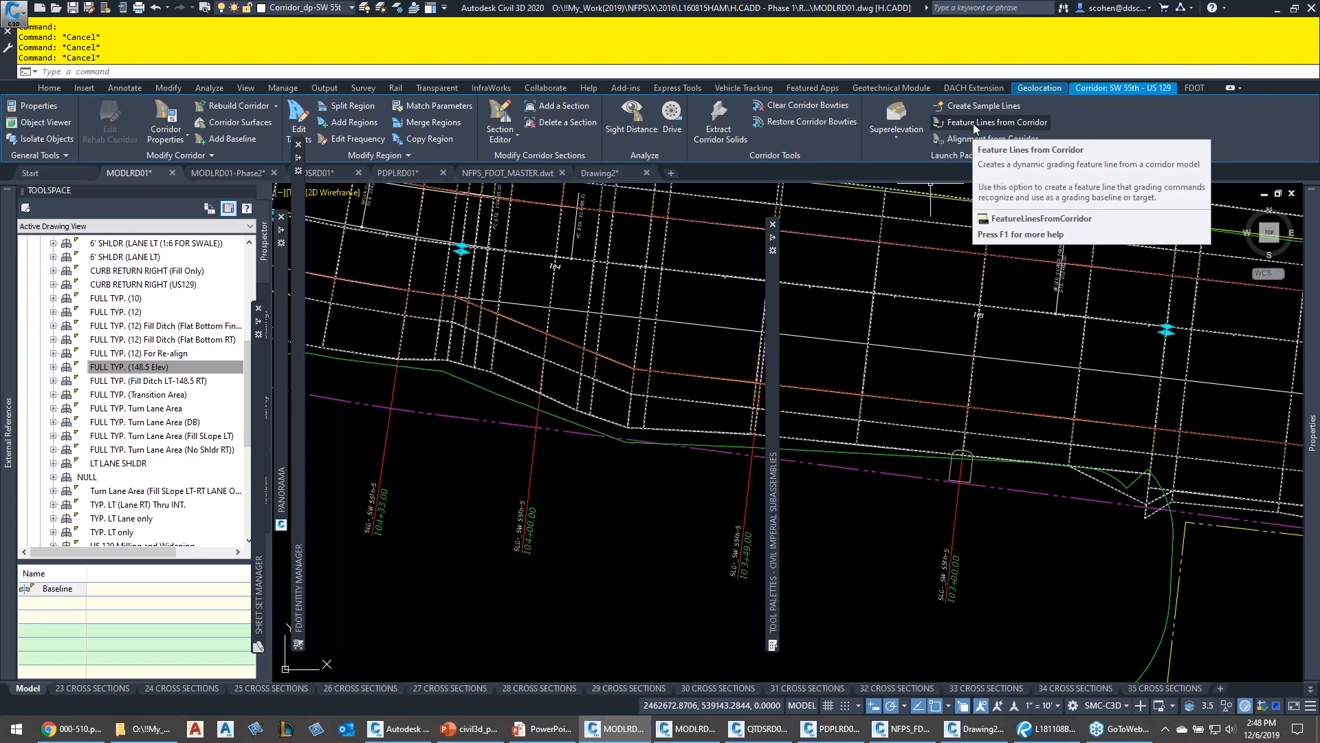
pyautogui.press('Escape')
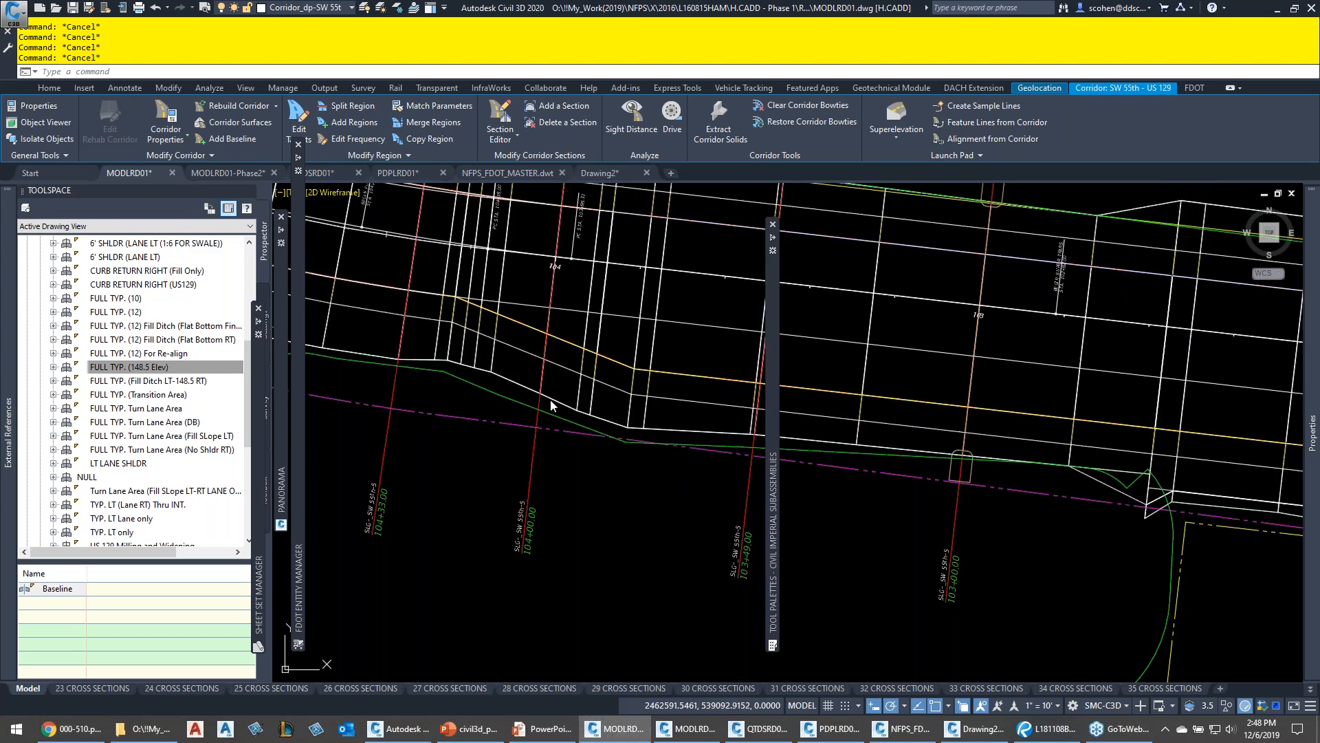
# Switch to the PDPLRD01 drawing and locate the SW 55th roadway near its US 129 intersection
pyautogui.click(415, 174)
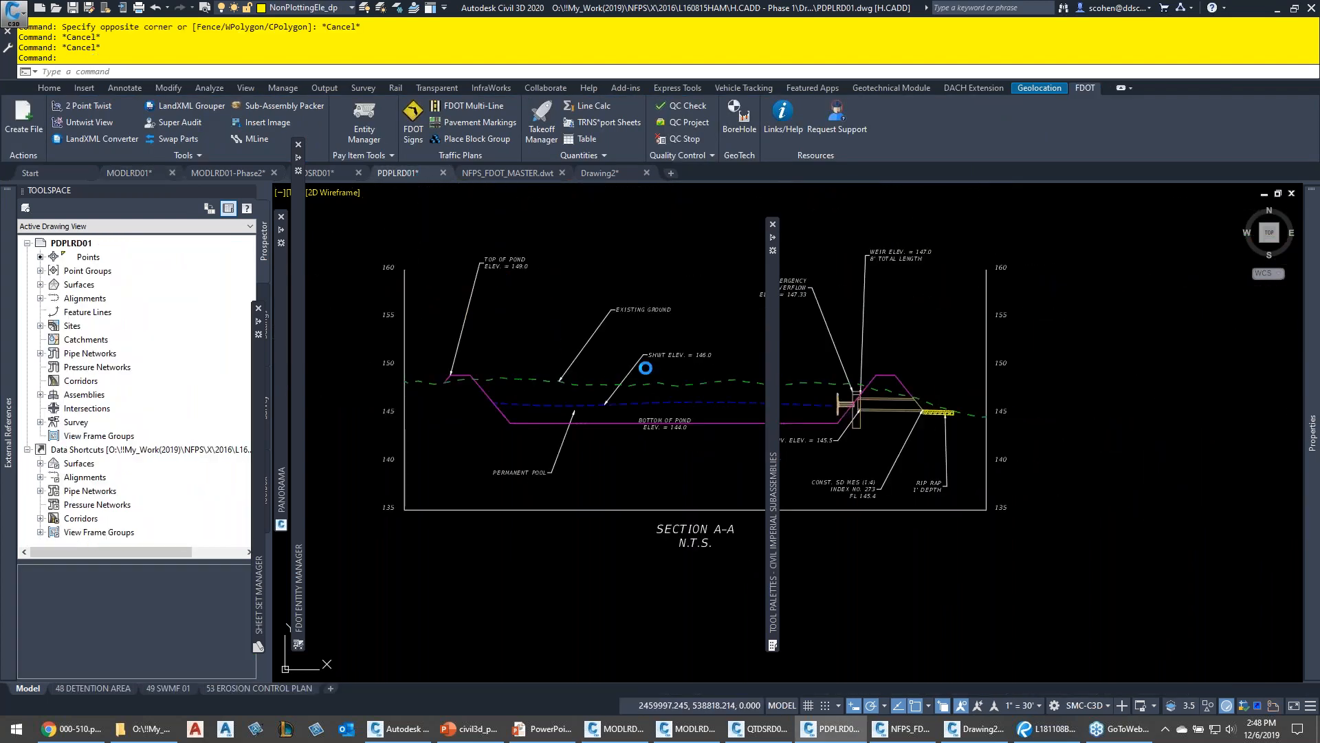
pyautogui.scroll(-5, 628, 351)
pyautogui.moveTo(676, 373); pyautogui.dragTo(521, 375, button='middle')
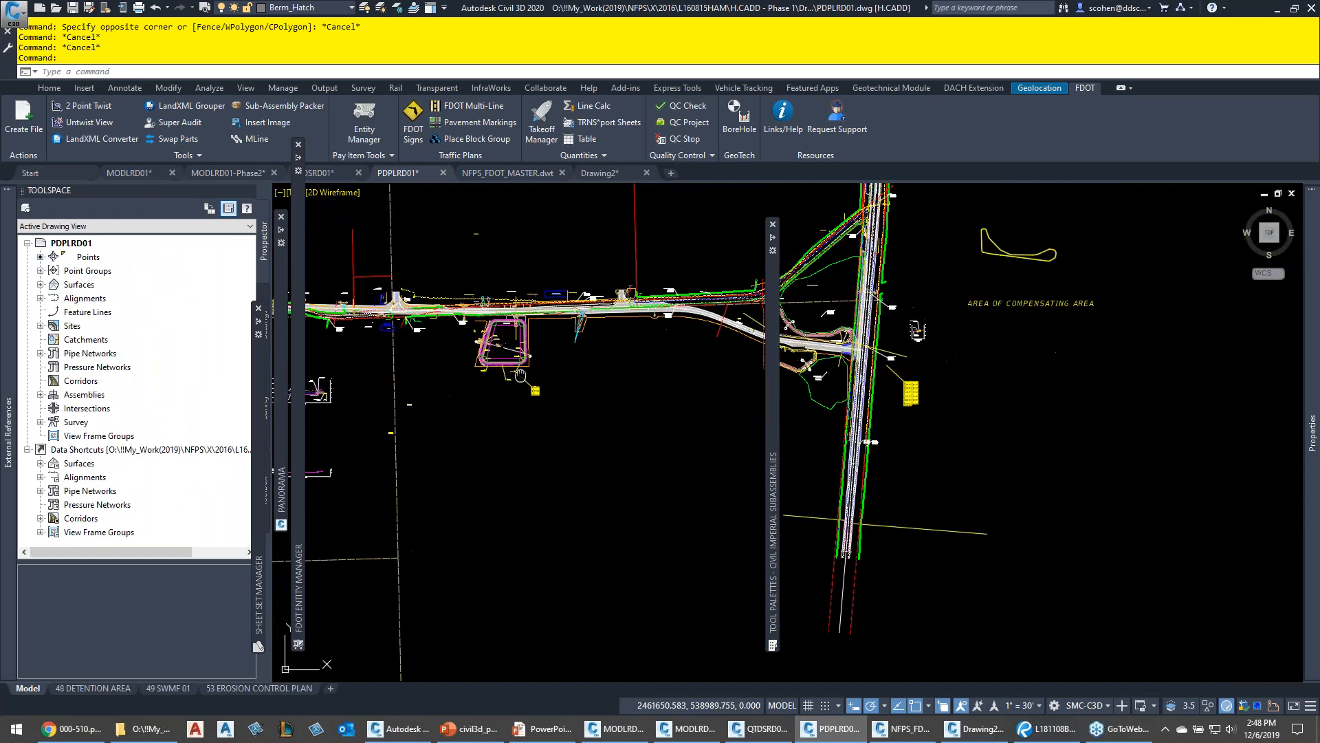
# Locate the Paste to Original Coordinates clipboard option without running it, and clear the selection
pyautogui.rightClick(600, 356)
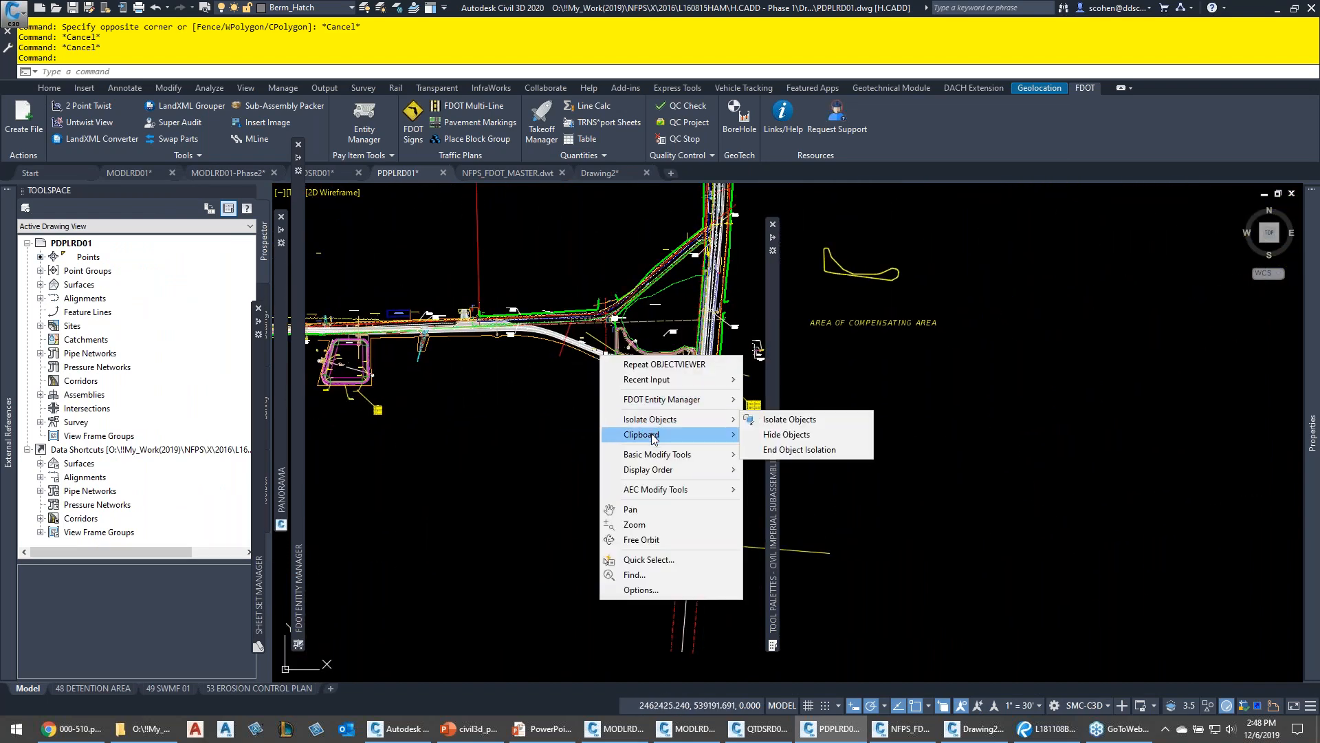
pyautogui.moveTo(652, 438)
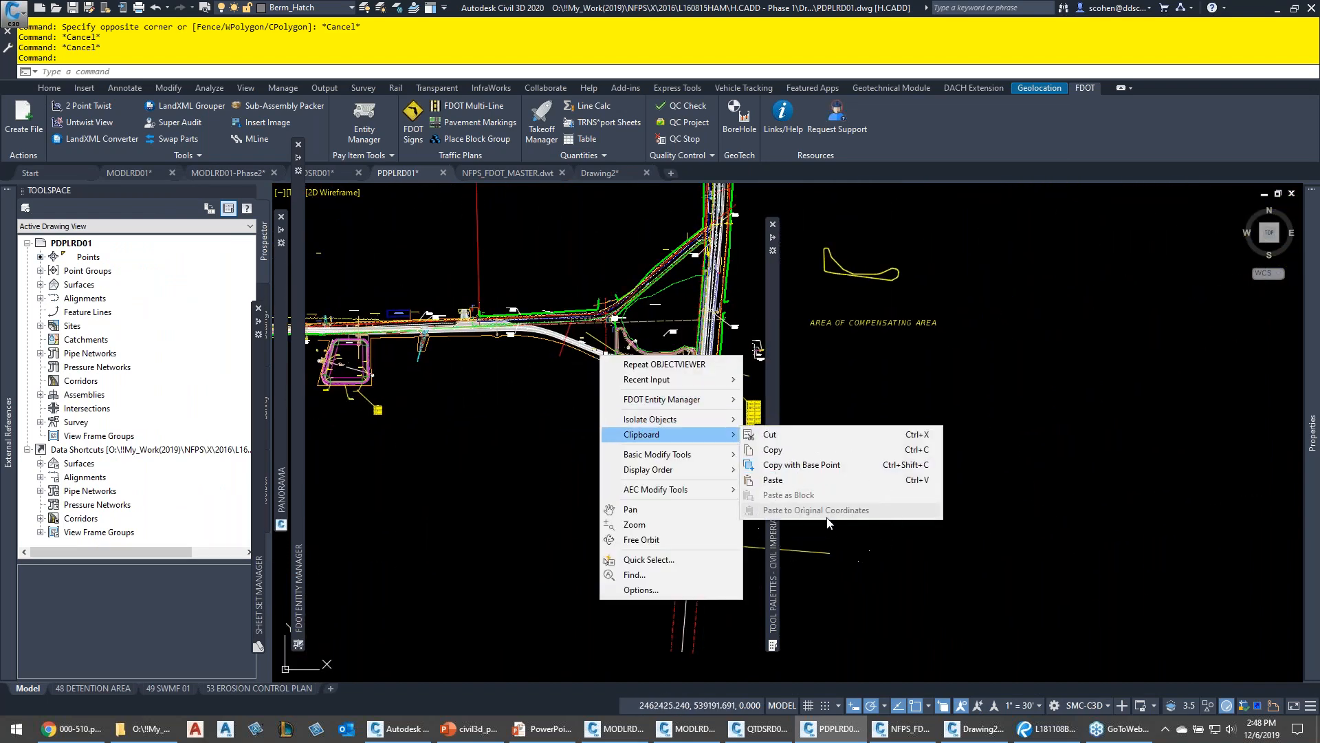
pyautogui.click(599, 361)
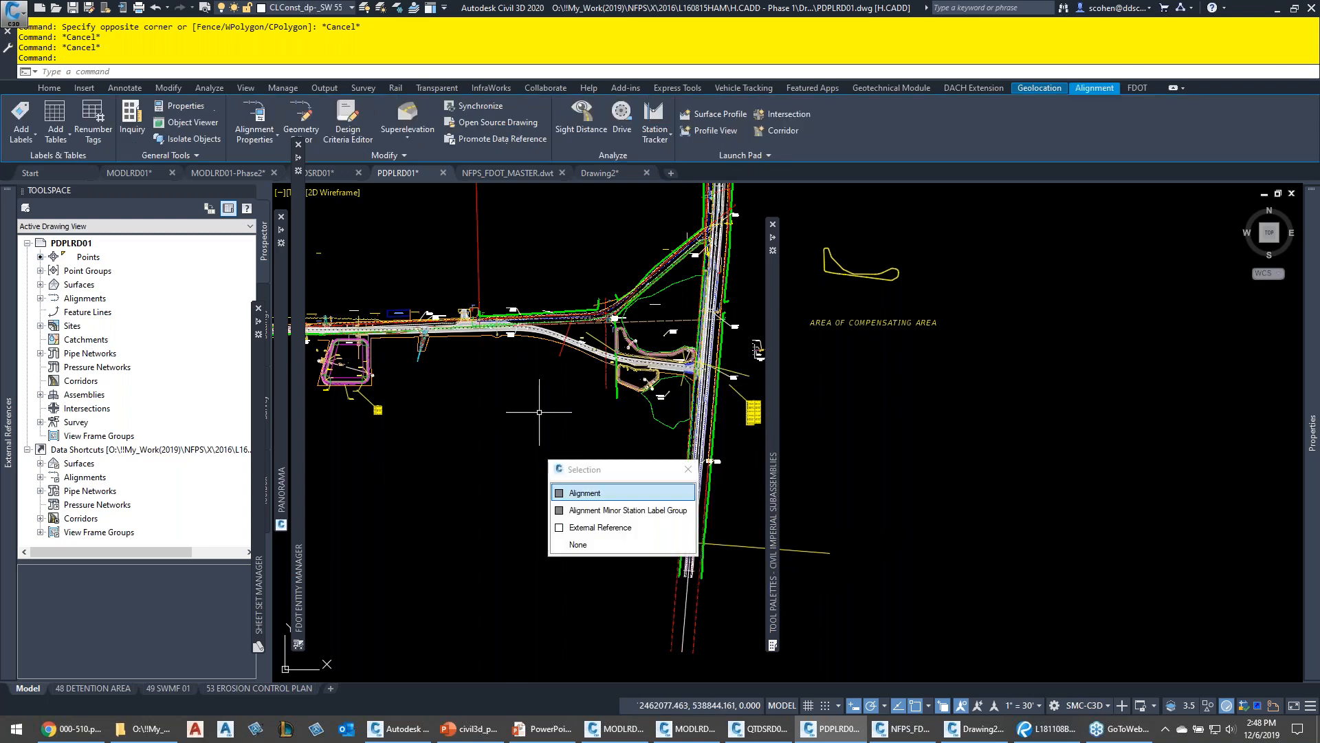
pyautogui.press('Escape')
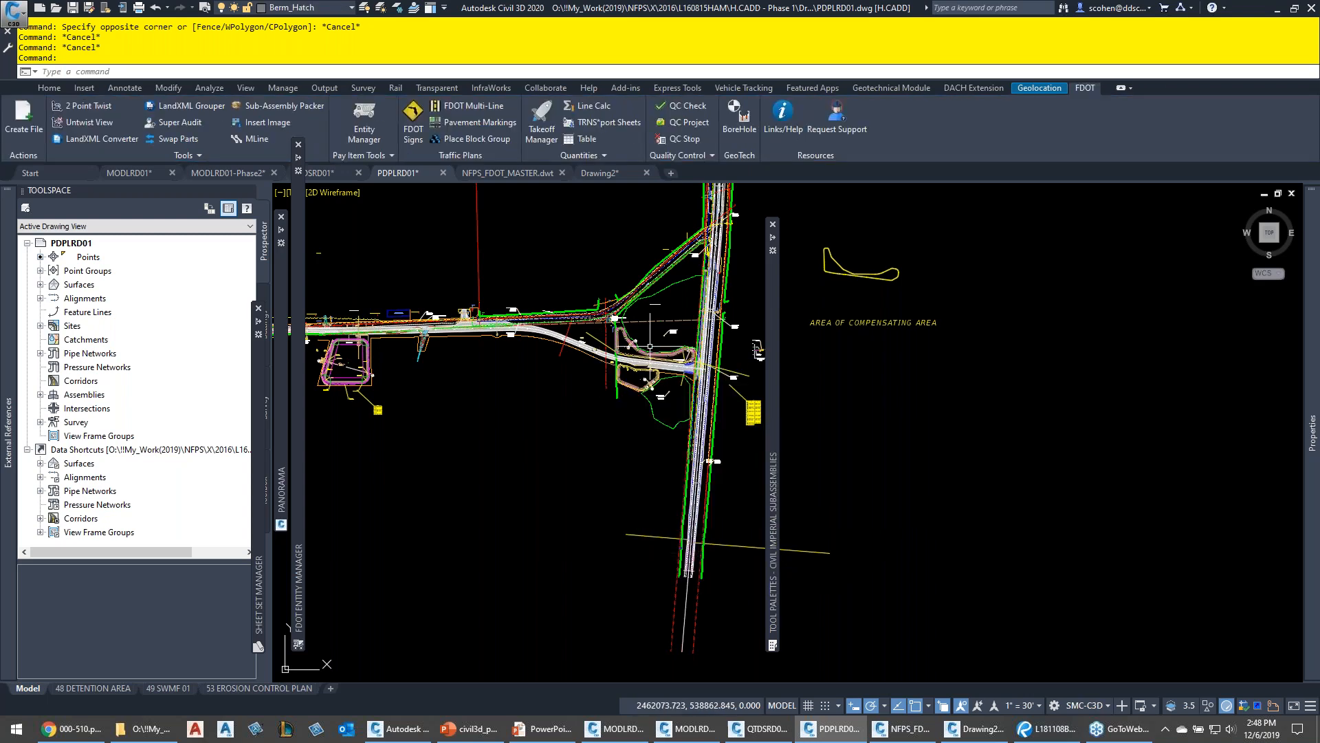
pyautogui.press('Escape')
# Select the Detention Area surface and the berm feature line along SW 55th near station 103+00, clearing each selection after examining it
pyautogui.scroll(6, 650, 347)
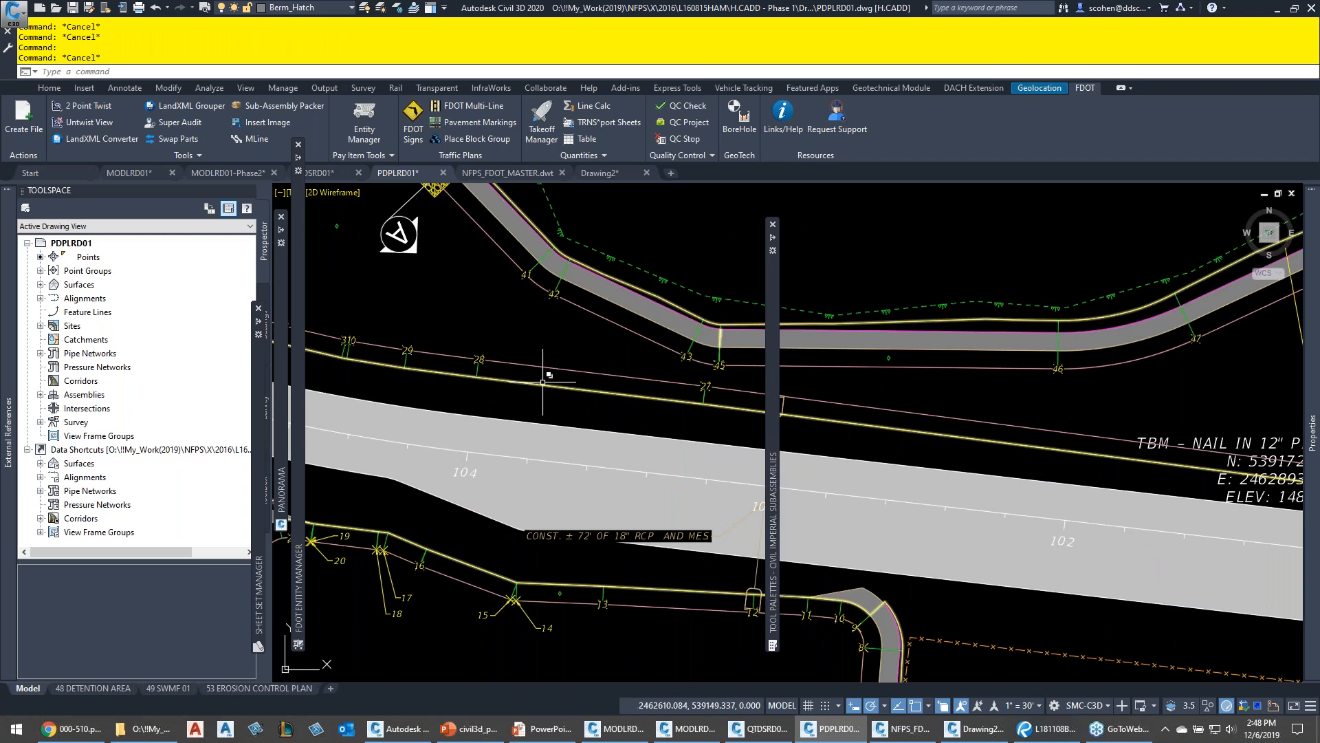
pyautogui.click(538, 383)
pyautogui.click(561, 440)
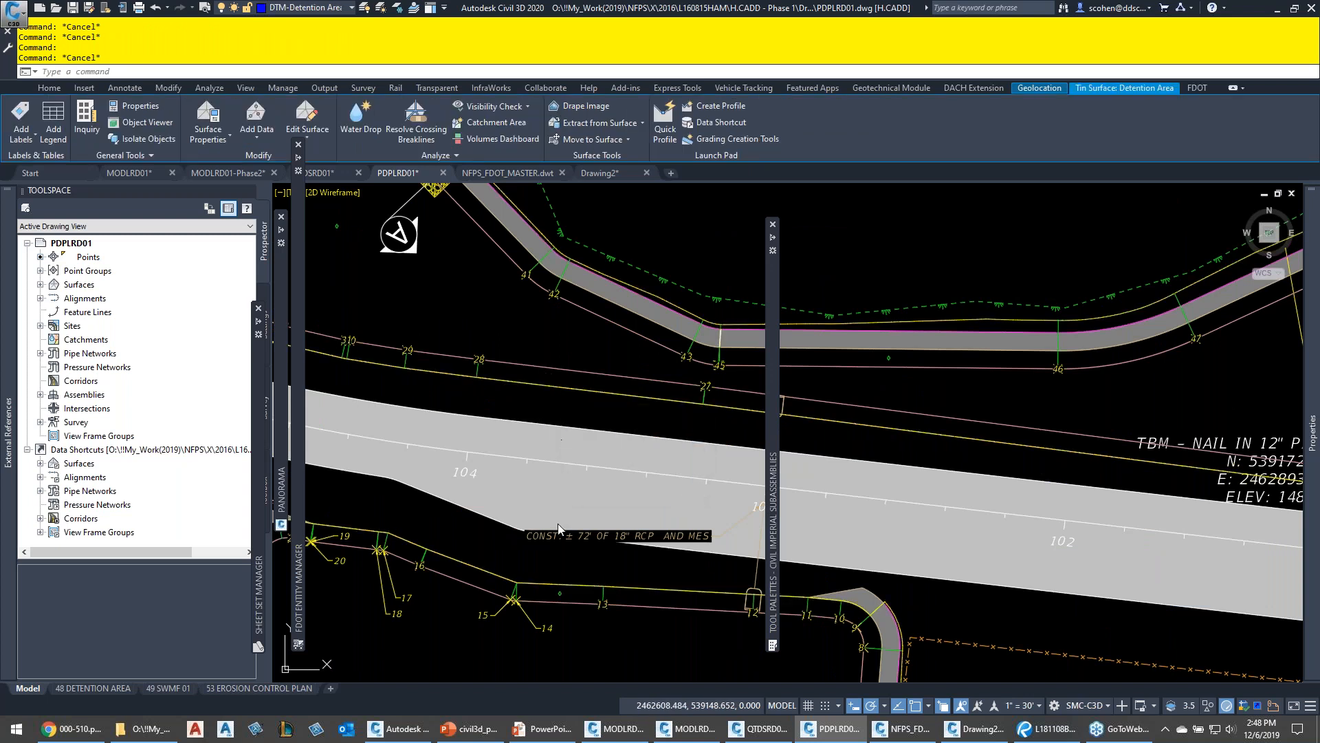
pyautogui.press('Escape')
pyautogui.click(570, 584)
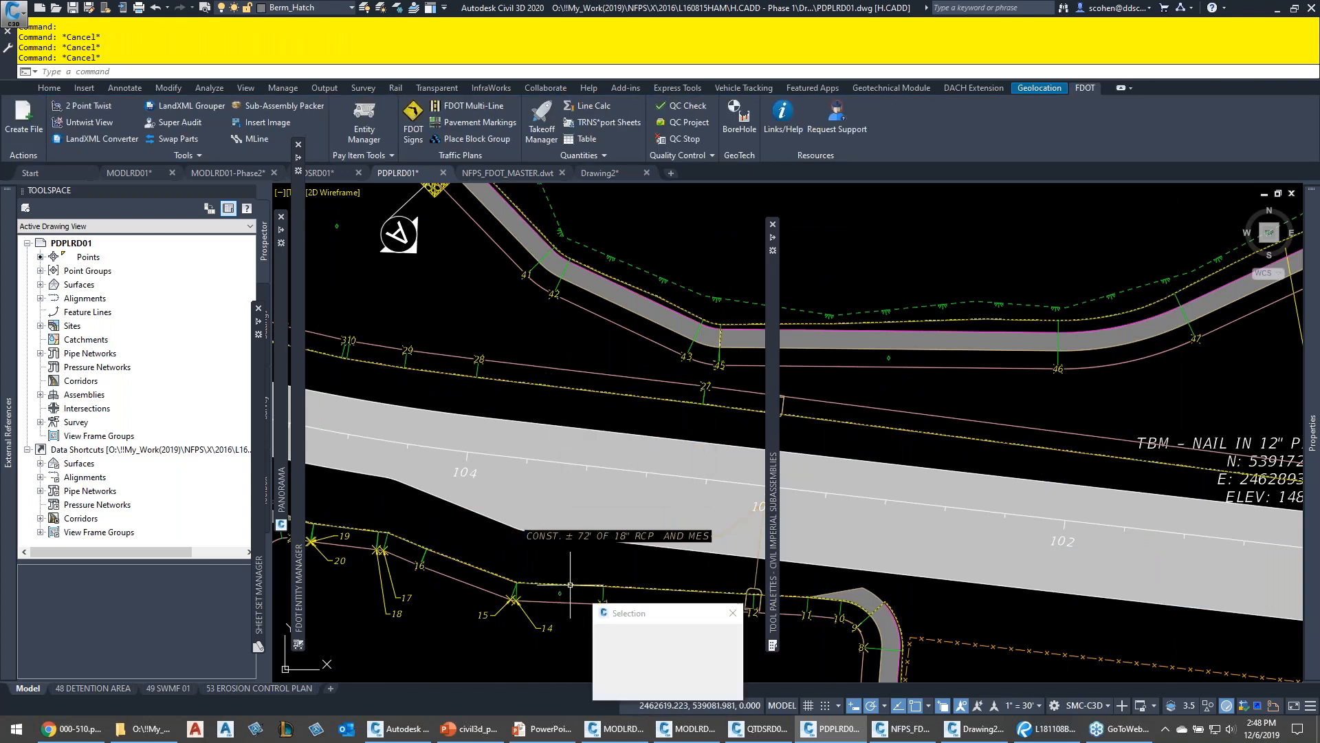
pyautogui.click(629, 650)
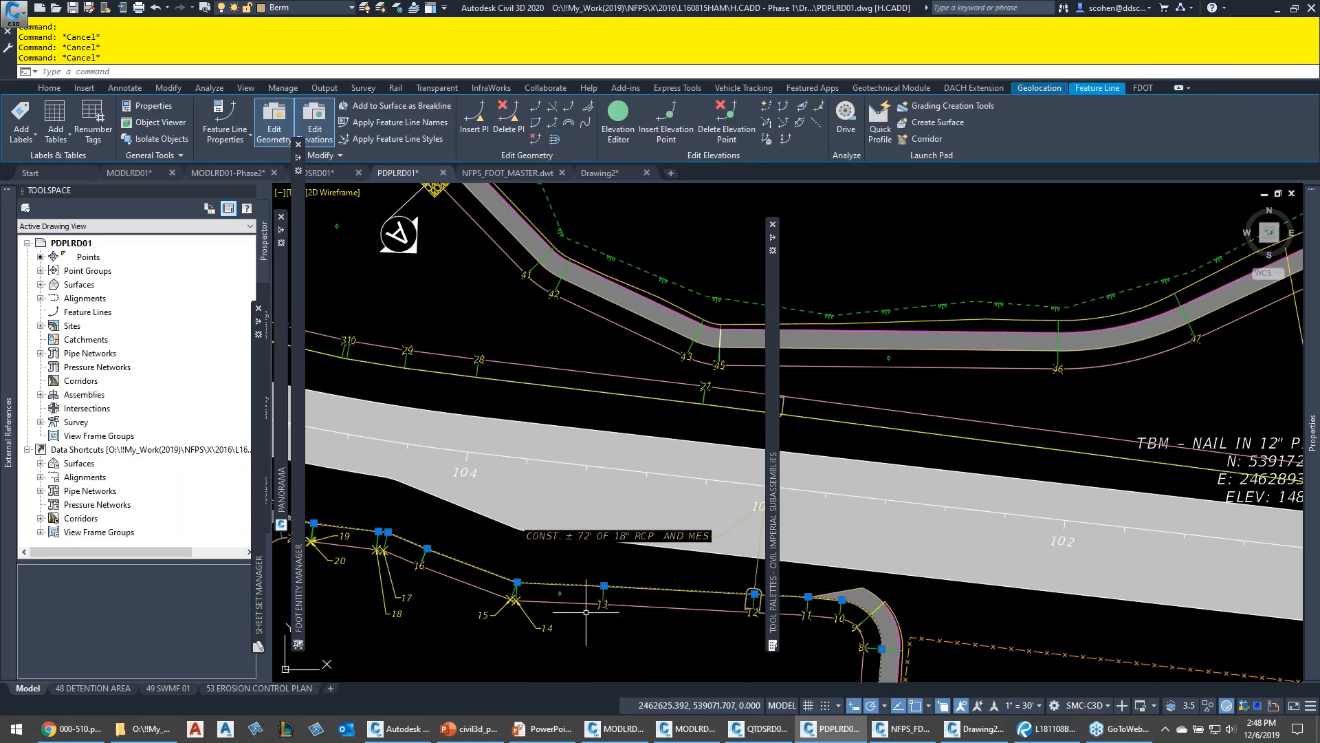
pyautogui.scroll(-2, 586, 612)
pyautogui.moveTo(595, 630); pyautogui.dragTo(630, 530, button='middle')
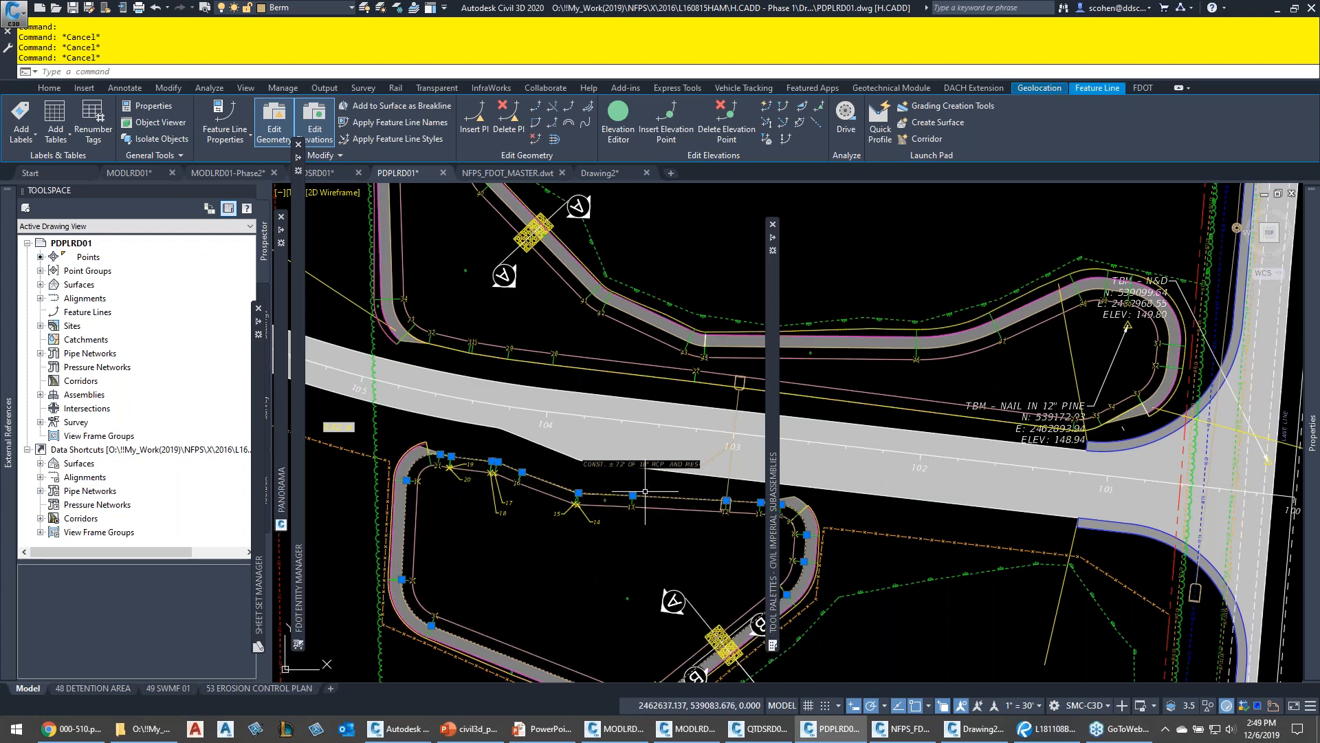
pyautogui.press('Escape')
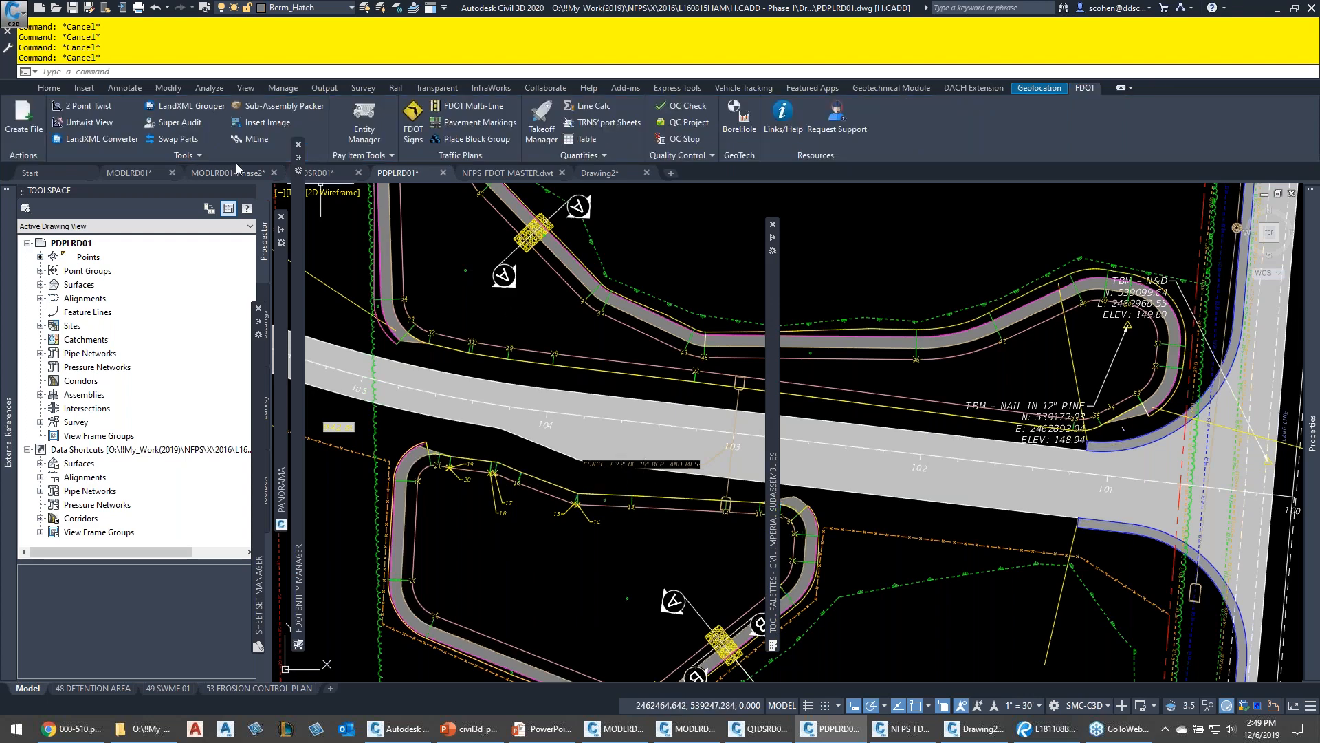
# Switch to the MODLRD01 drawing and examine the roadway slope's tie-in to the detention area bottom in the SW 55th cross sections
pyautogui.click(131, 173)
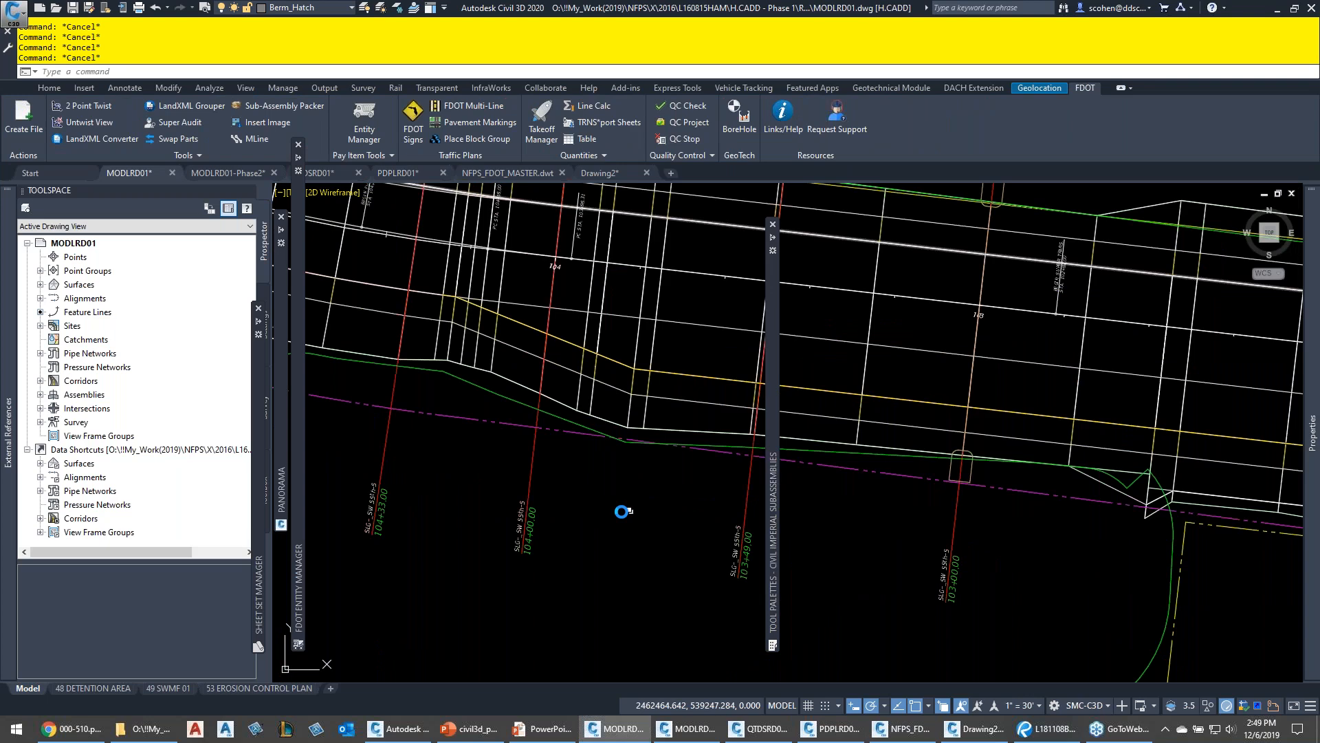
pyautogui.press('Escape')
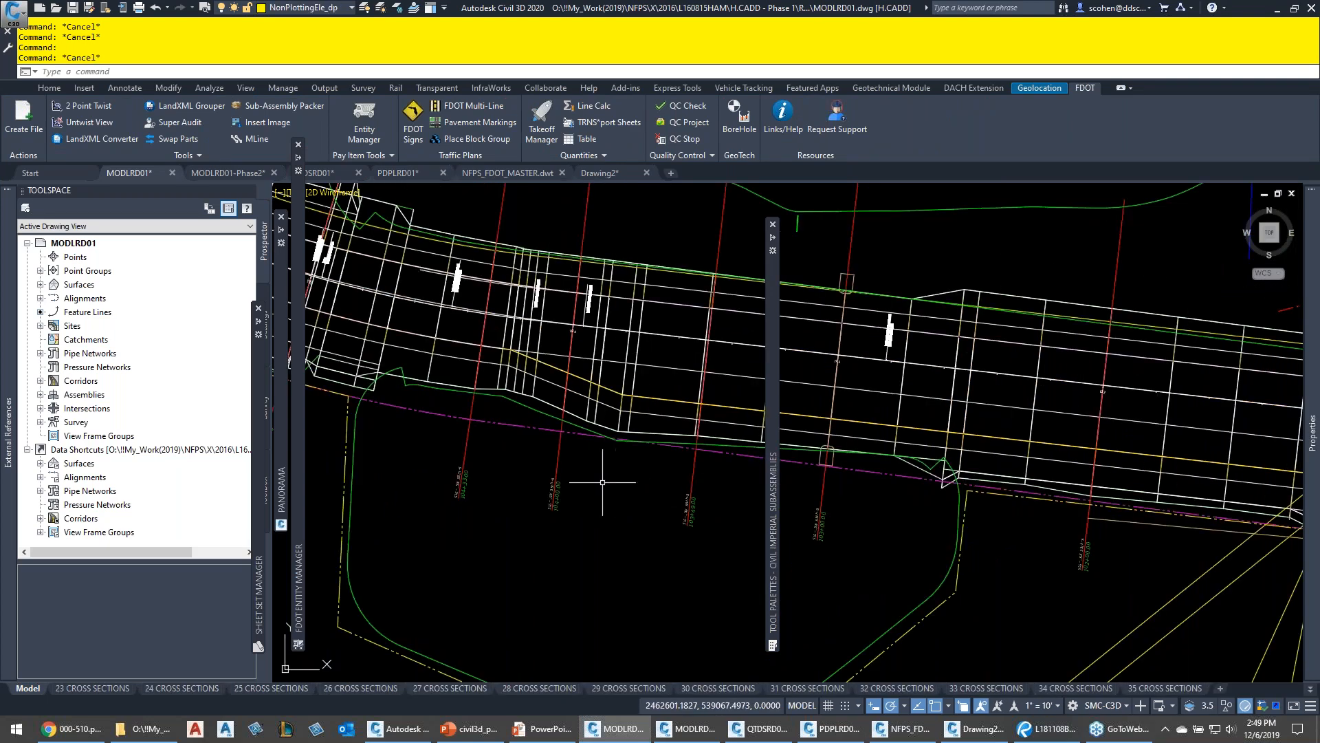
pyautogui.scroll(-4, 602, 476)
pyautogui.scroll(-6, 602, 475)
pyautogui.moveTo(507, 569); pyautogui.dragTo(699, 401, button='middle')
pyautogui.scroll(-2, 699, 401)
pyautogui.moveTo(506, 490); pyautogui.dragTo(749, 454, button='middle')
pyautogui.moveTo(423, 471); pyautogui.dragTo(583, 456, button='middle')
pyautogui.scroll(12, 521, 436)
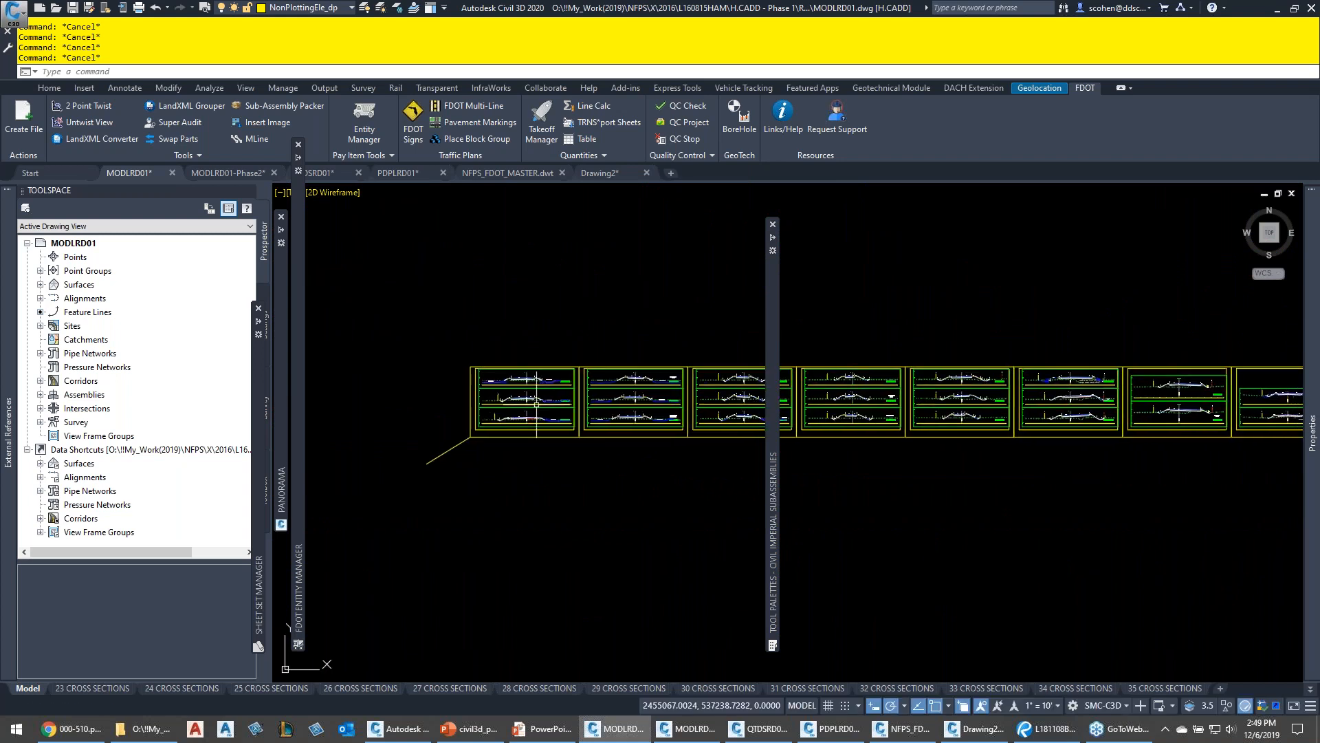
pyautogui.scroll(10, 521, 436)
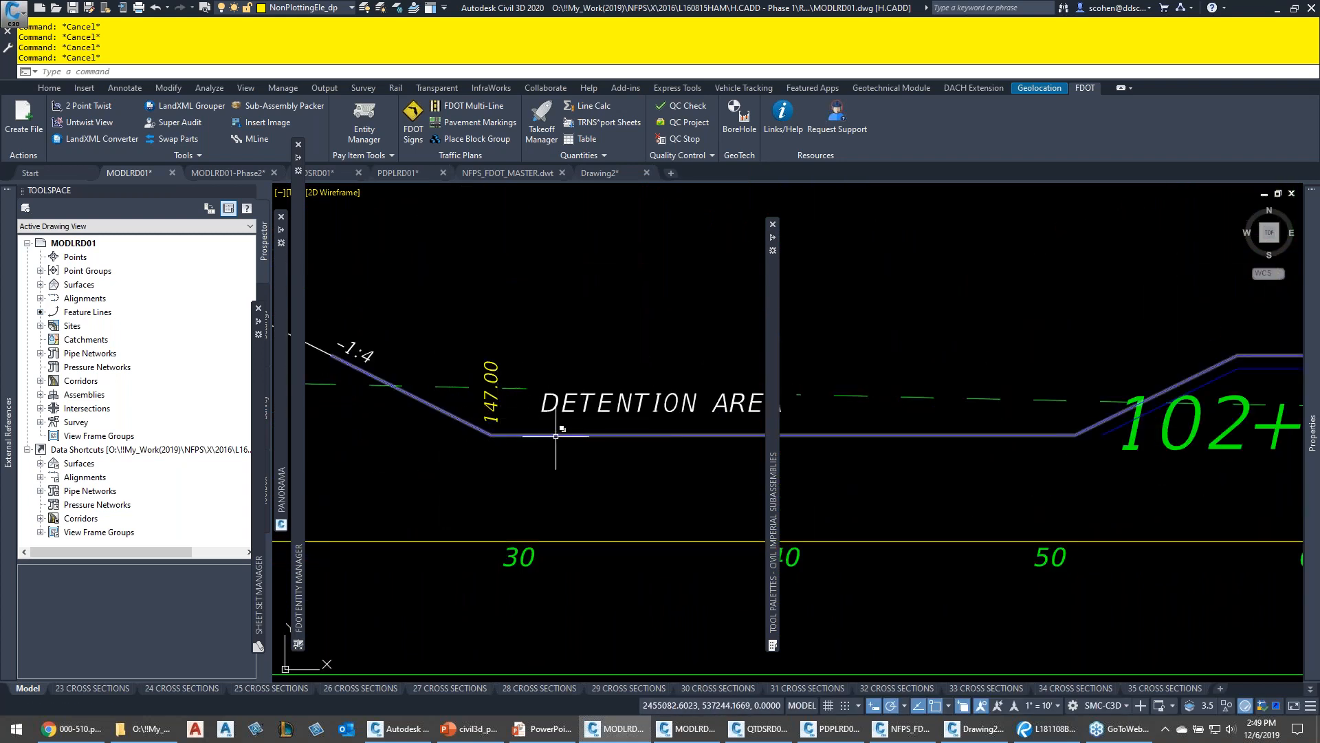
pyautogui.moveTo(501, 426); pyautogui.dragTo(703, 499, button='middle')
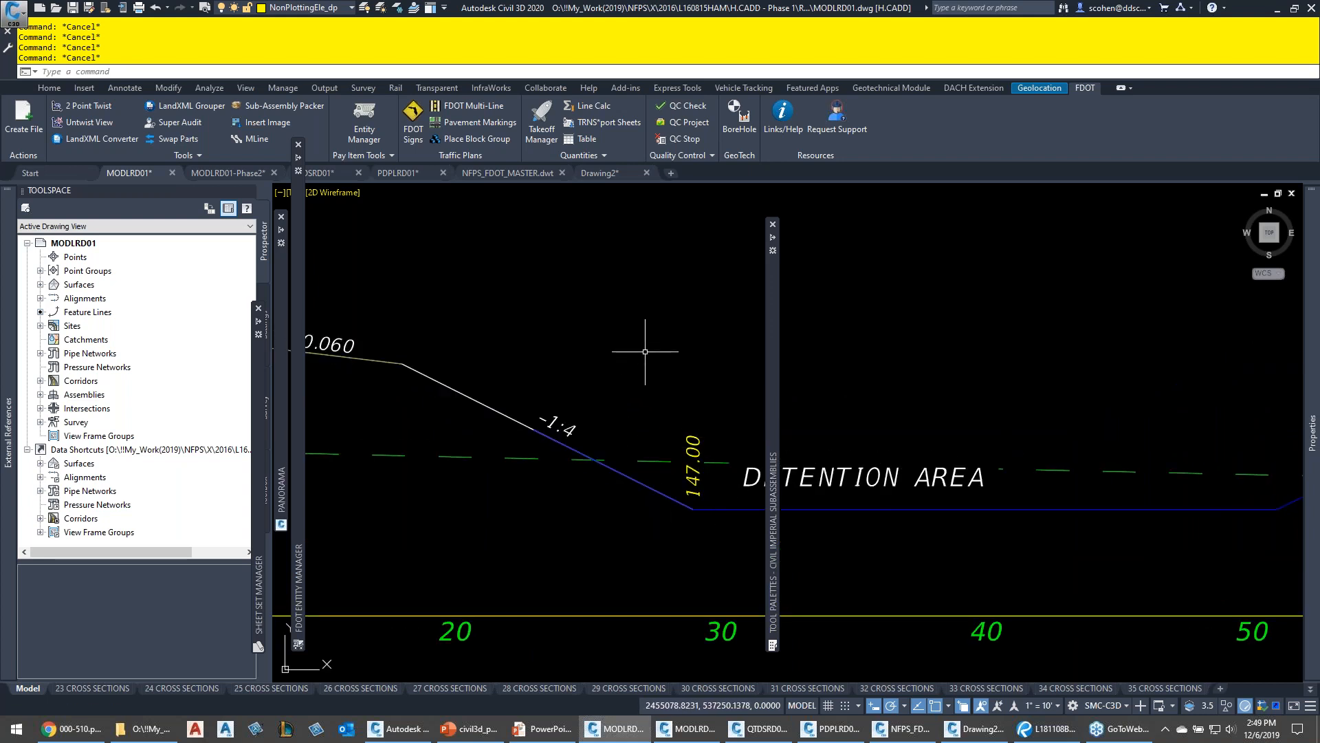
# Examine the 148.50 tie-in on the opposite side of the SW 55th roadway and the neighbouring detention area cross sections
pyautogui.scroll(-4, 598, 342)
pyautogui.moveTo(428, 367); pyautogui.dragTo(713, 386, button='middle')
pyautogui.moveTo(560, 394); pyautogui.dragTo(756, 382, button='middle')
pyautogui.scroll(-4, 623, 383)
pyautogui.moveTo(612, 336); pyautogui.dragTo(577, 402, button='middle')
pyautogui.scroll(8, 576, 401)
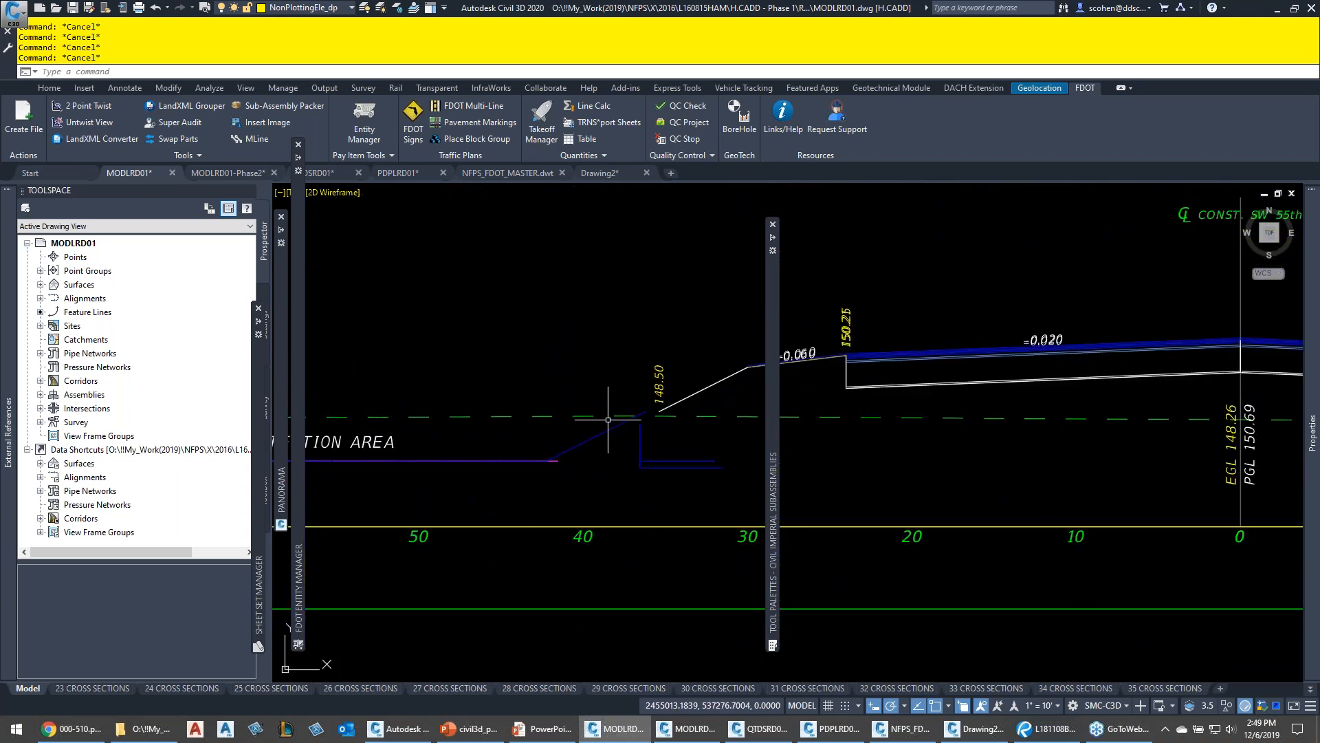
pyautogui.moveTo(615, 427)
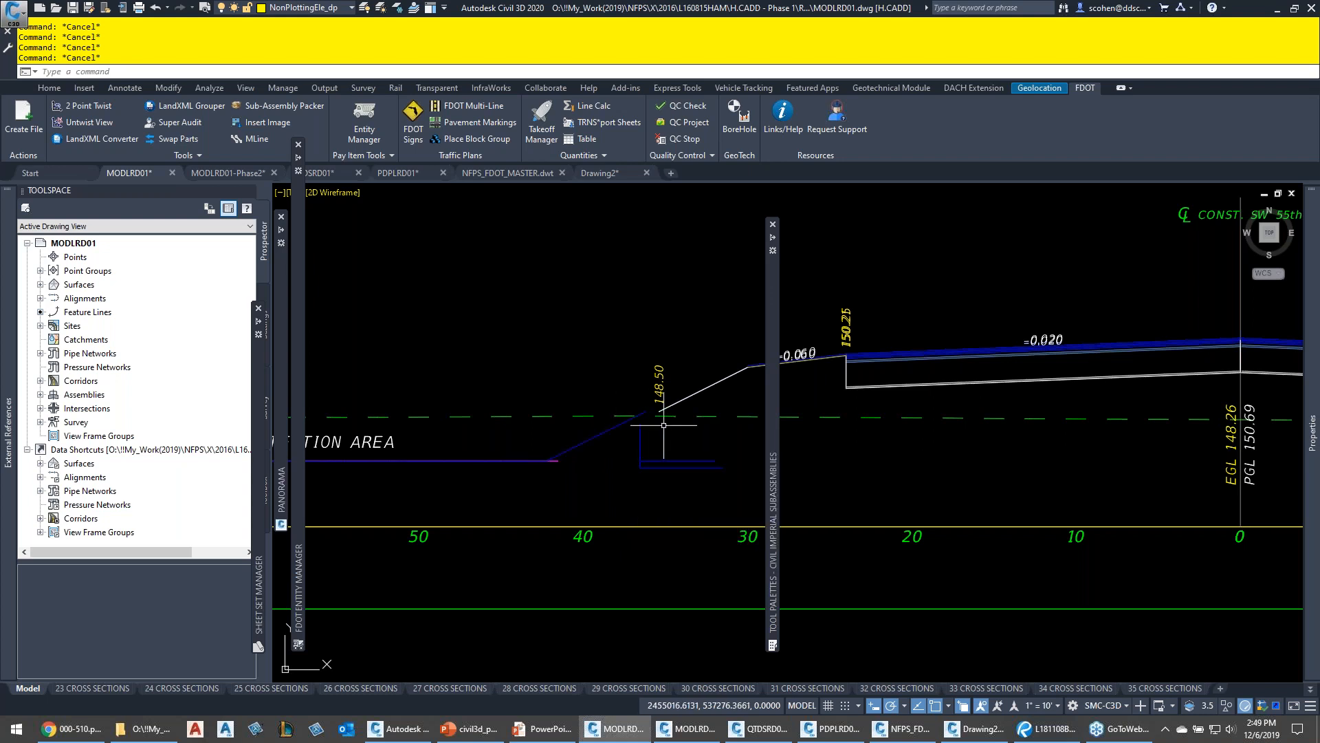
pyautogui.scroll(-5, 633, 424)
pyautogui.scroll(-5, 655, 418)
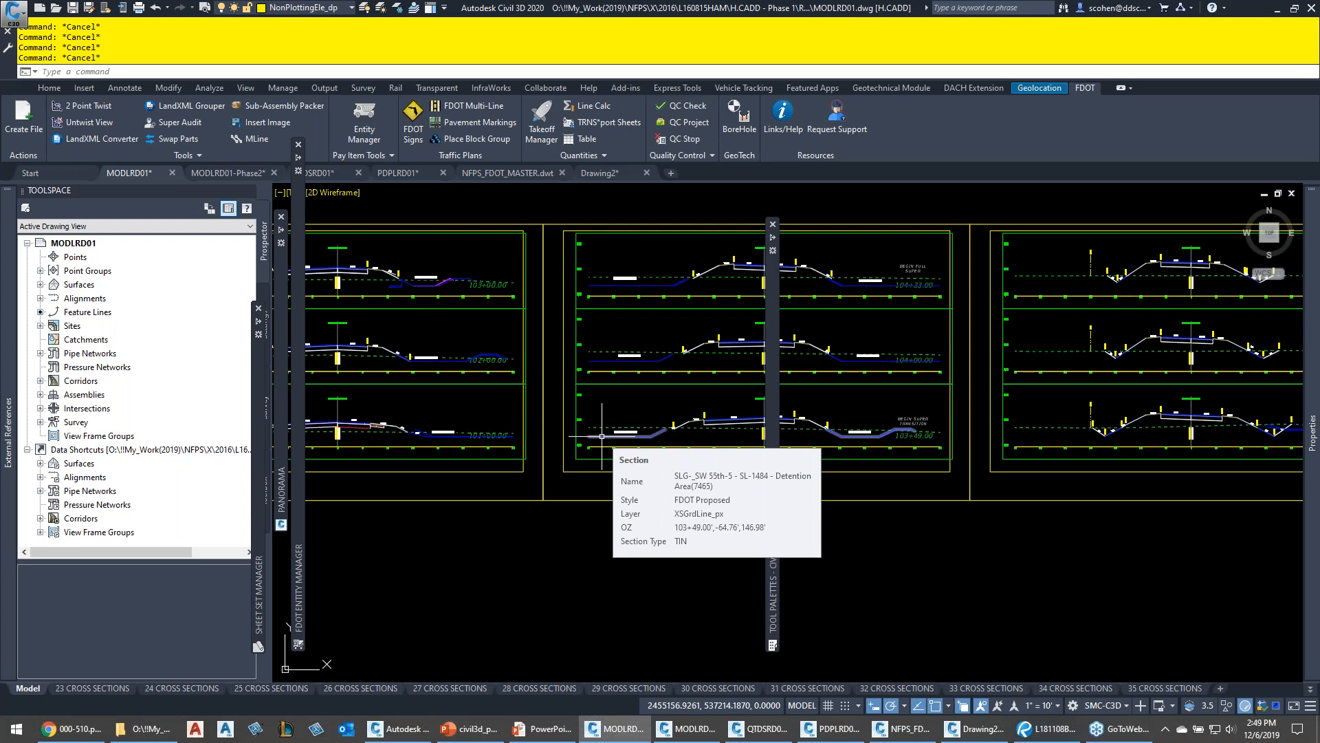
# Switch to the PowerPoint agenda slide and from there to the QTDSRD01 drawing in Civil 3D
pyautogui.hotkey('alt', 'Tab')
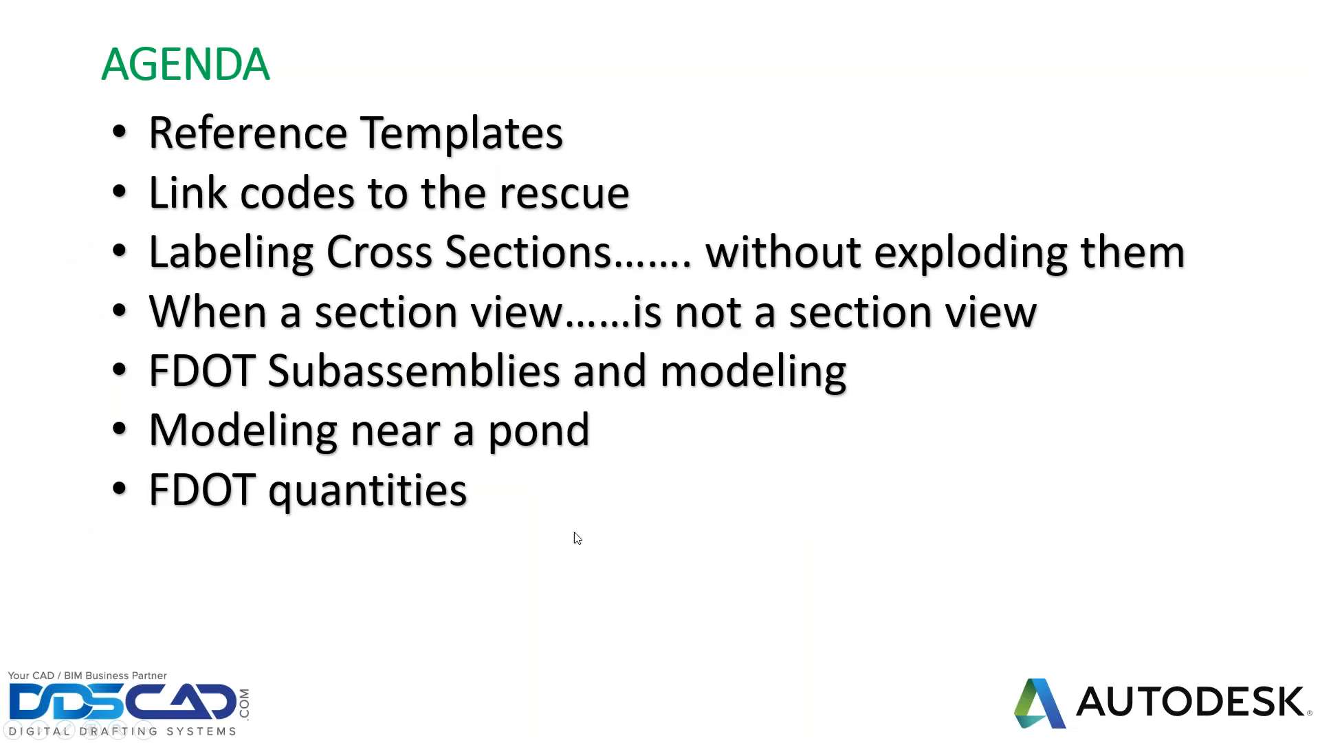
pyautogui.hotkey('alt', 'Tab')
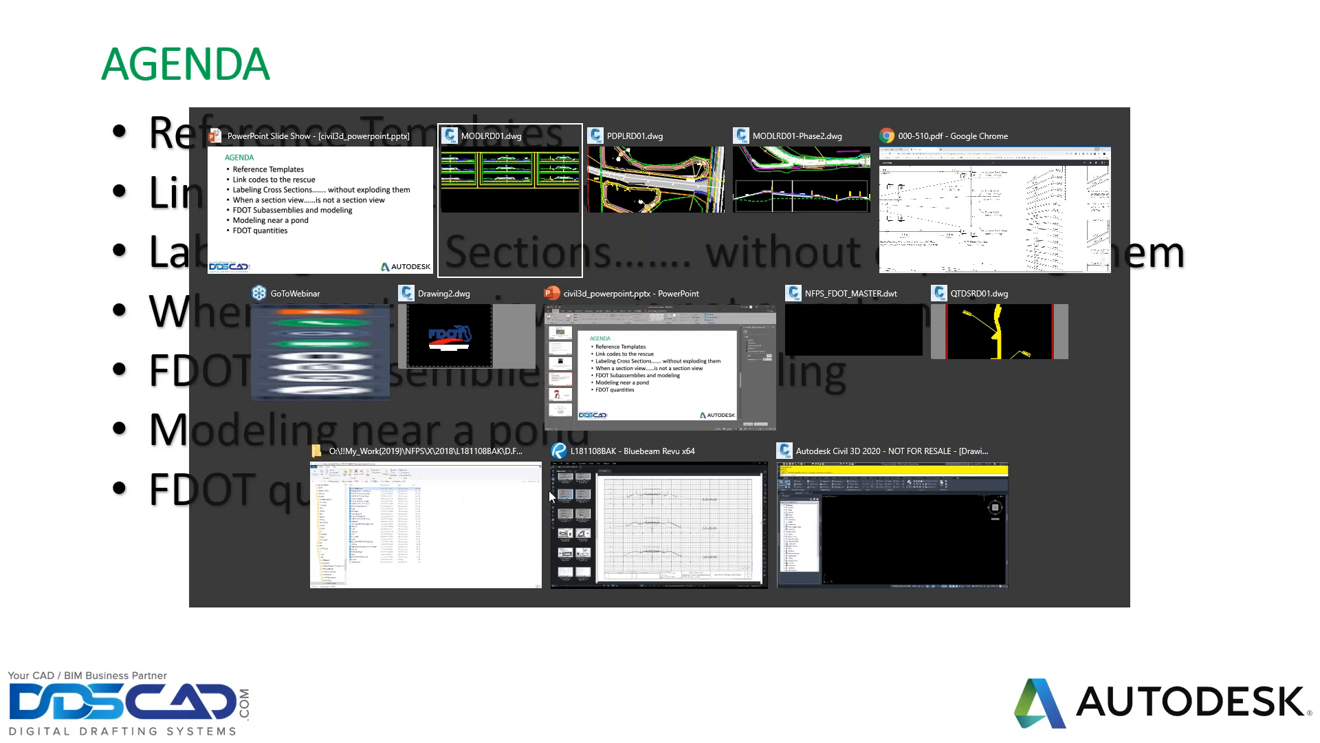
pyautogui.press('Tab')
pyautogui.press('Tab')
pyautogui.press('Tab')
pyautogui.press('Tab')
pyautogui.press('Tab')
pyautogui.press('Tab')
pyautogui.press('Tab')
pyautogui.press('Tab')
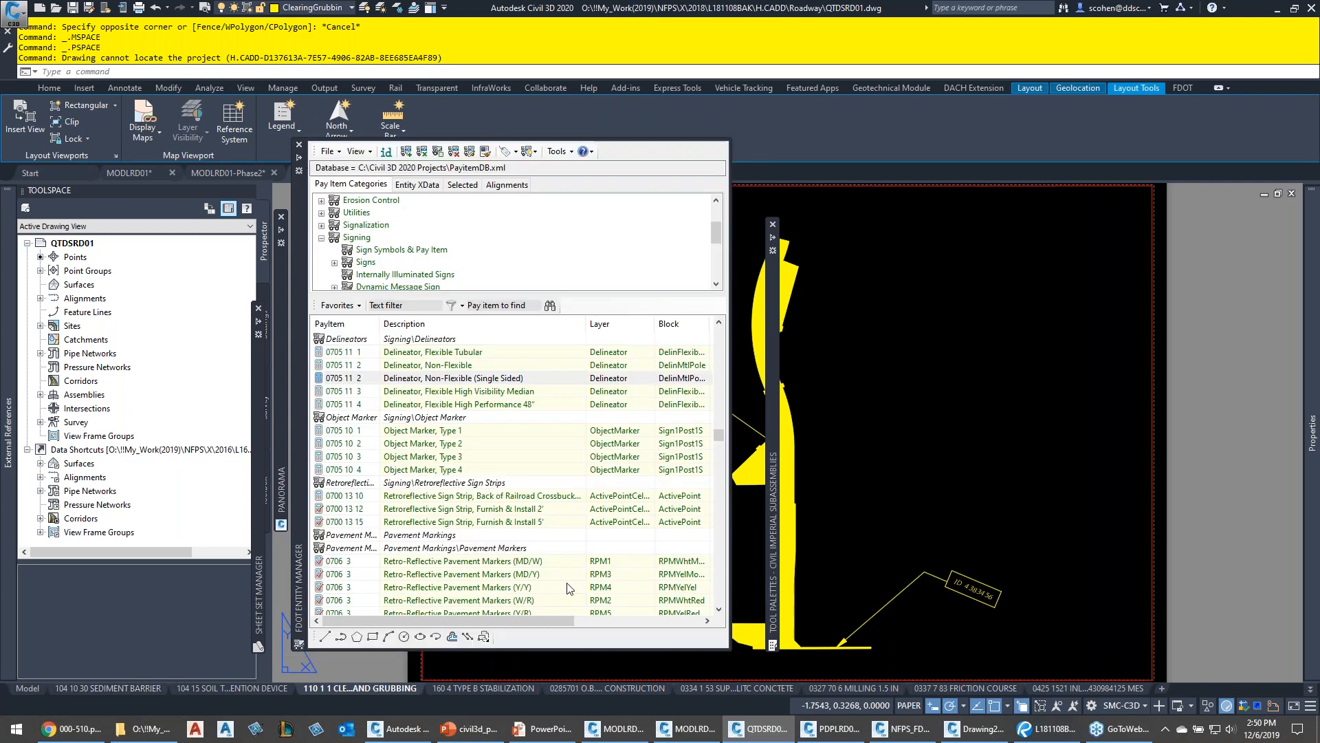
# Open the FDOT Create File tool and choose the ROADWAY discipline, the Roadway Files group and the BDXSRD file type
pyautogui.click(1174, 88)
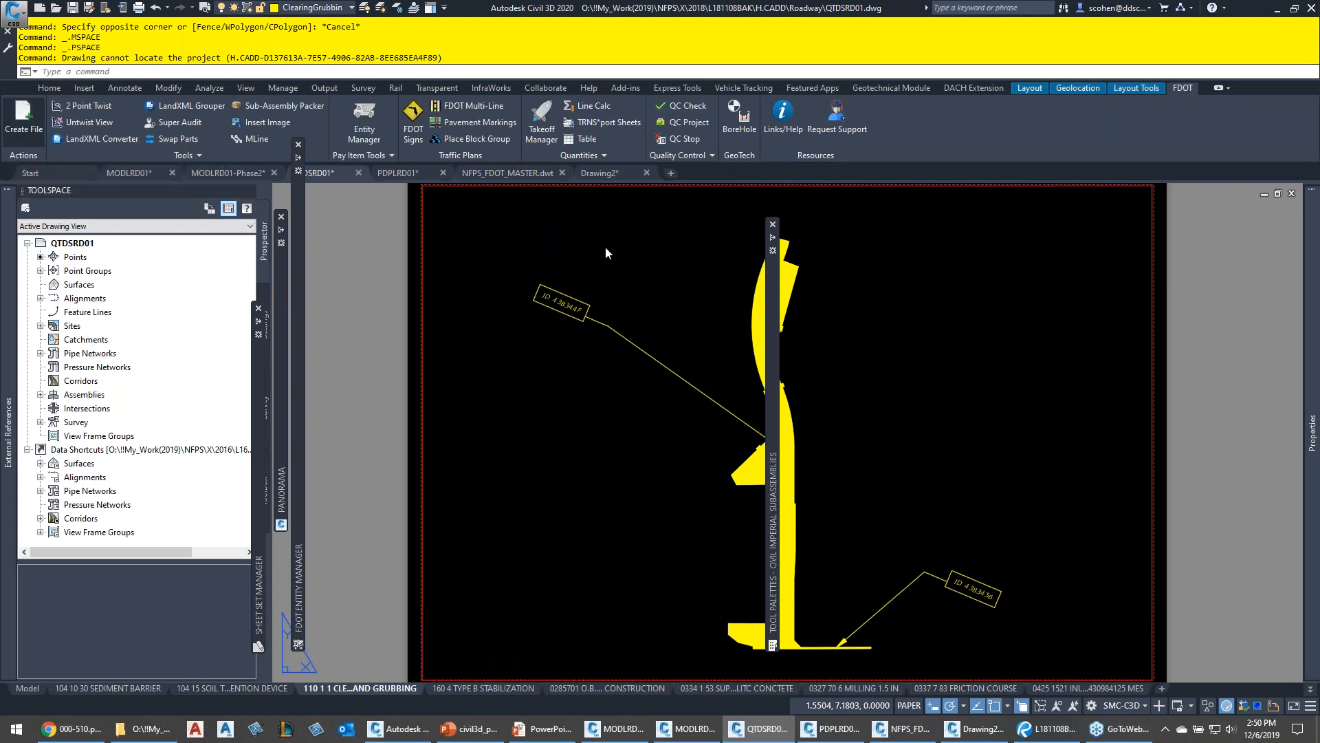
pyautogui.click(279, 202)
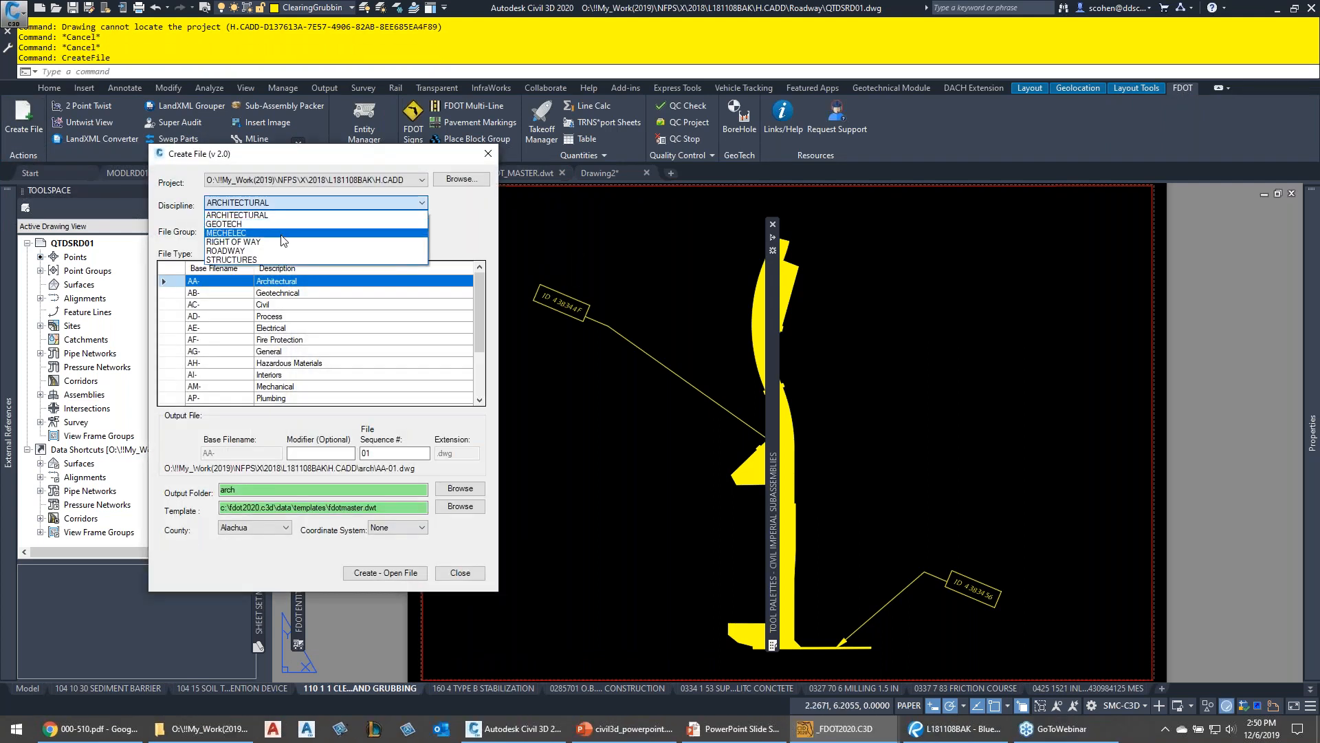
pyautogui.click(285, 250)
pyautogui.click(292, 234)
pyautogui.click(291, 232)
pyautogui.click(291, 233)
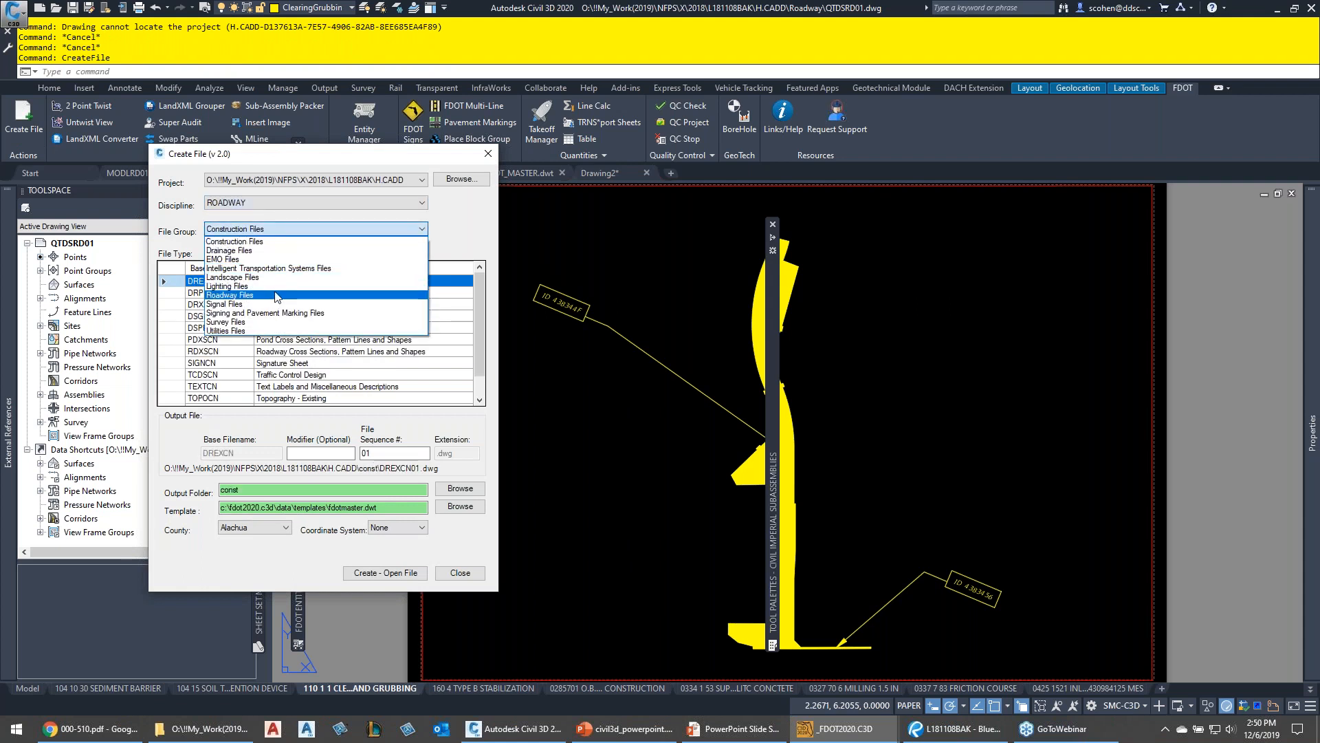
pyautogui.click(270, 294)
pyautogui.click(225, 340)
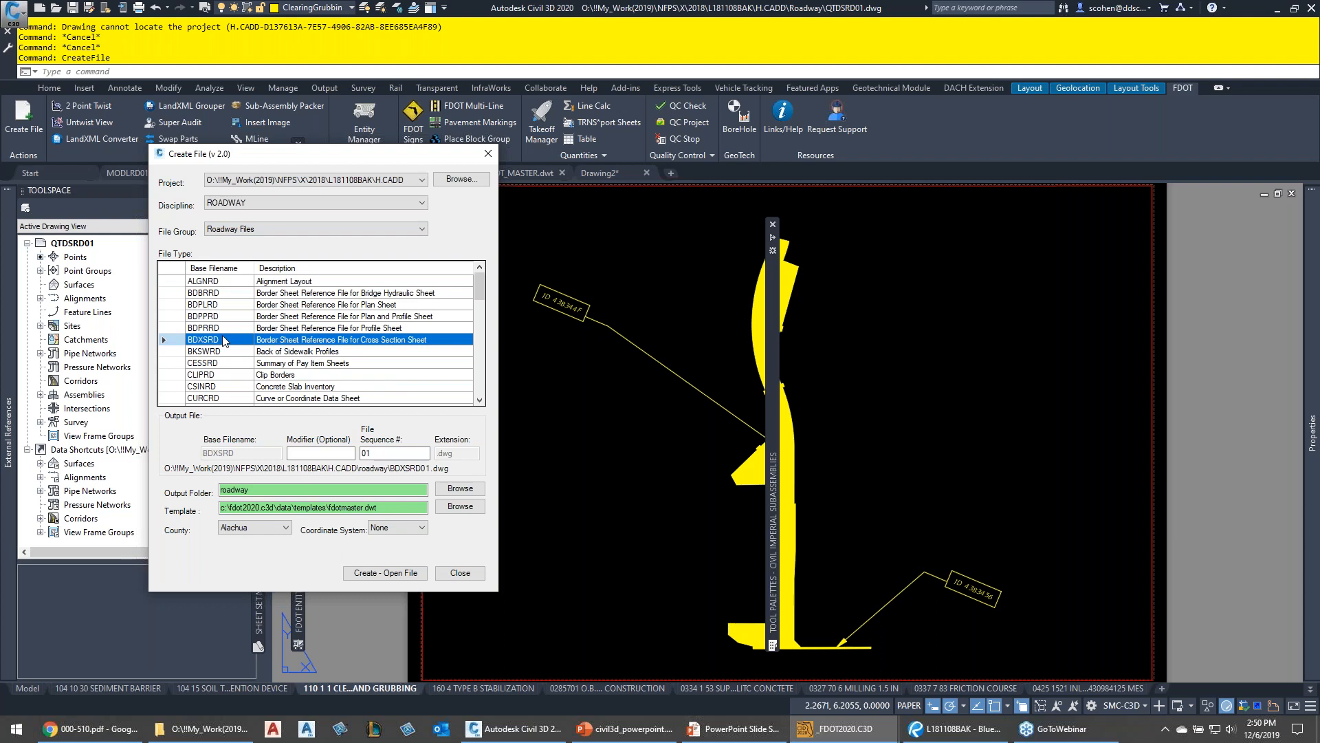
# Sort the file types by base filename, select QTDSRD, and close Create File without creating a drawing
pyautogui.click(227, 268)
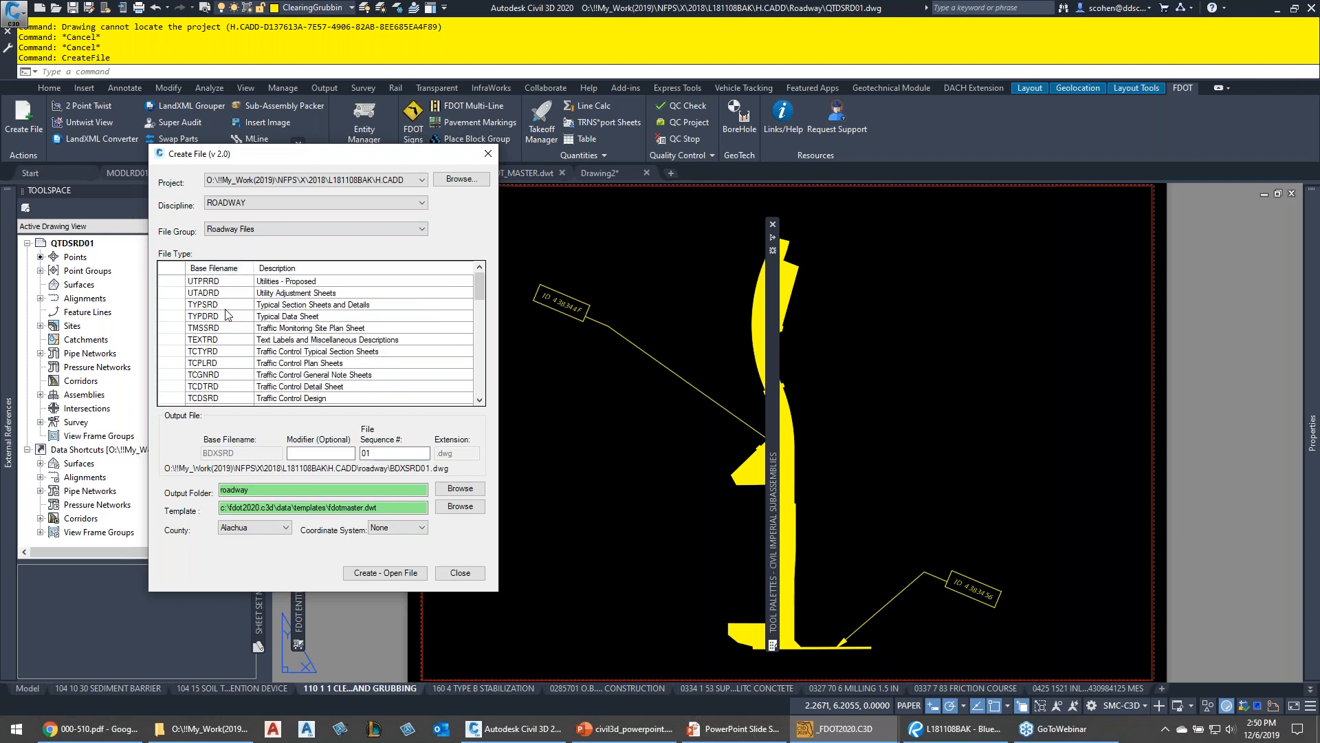
pyautogui.click(221, 268)
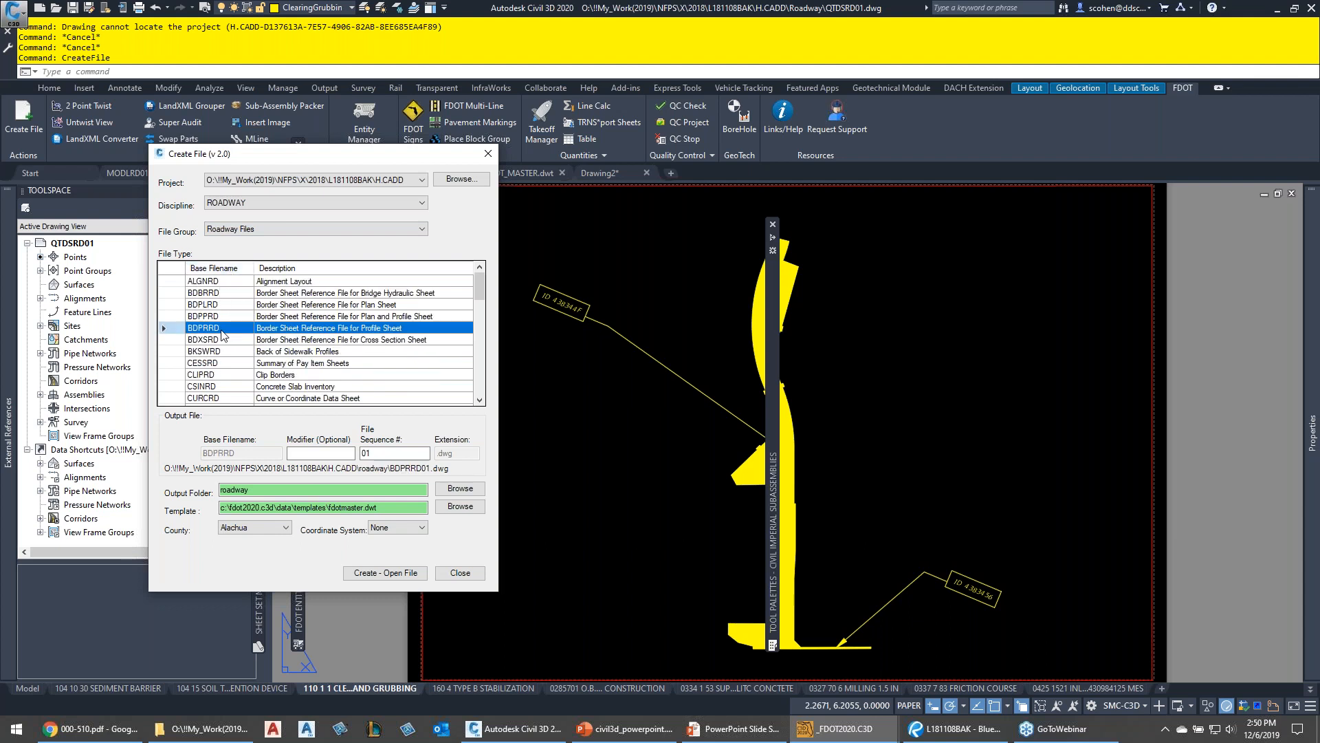
pyautogui.scroll(-5, 221, 335)
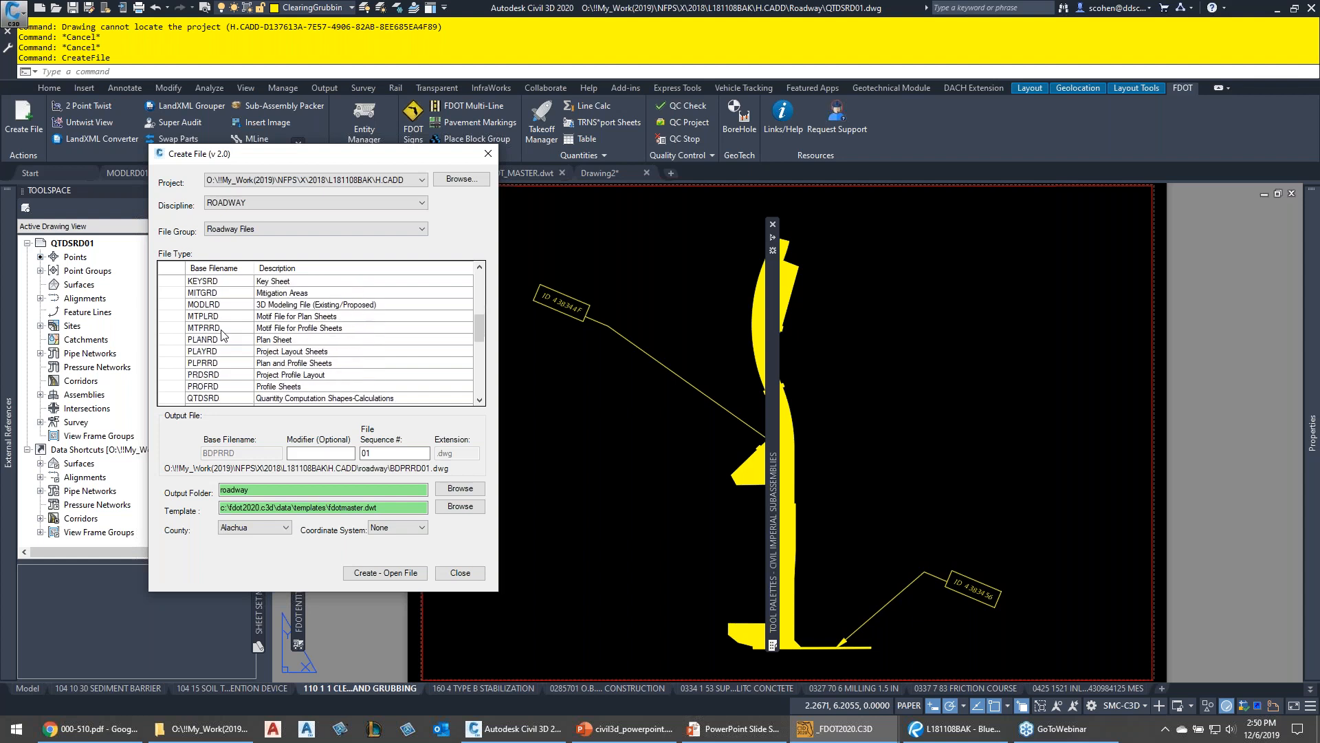
pyautogui.click(219, 363)
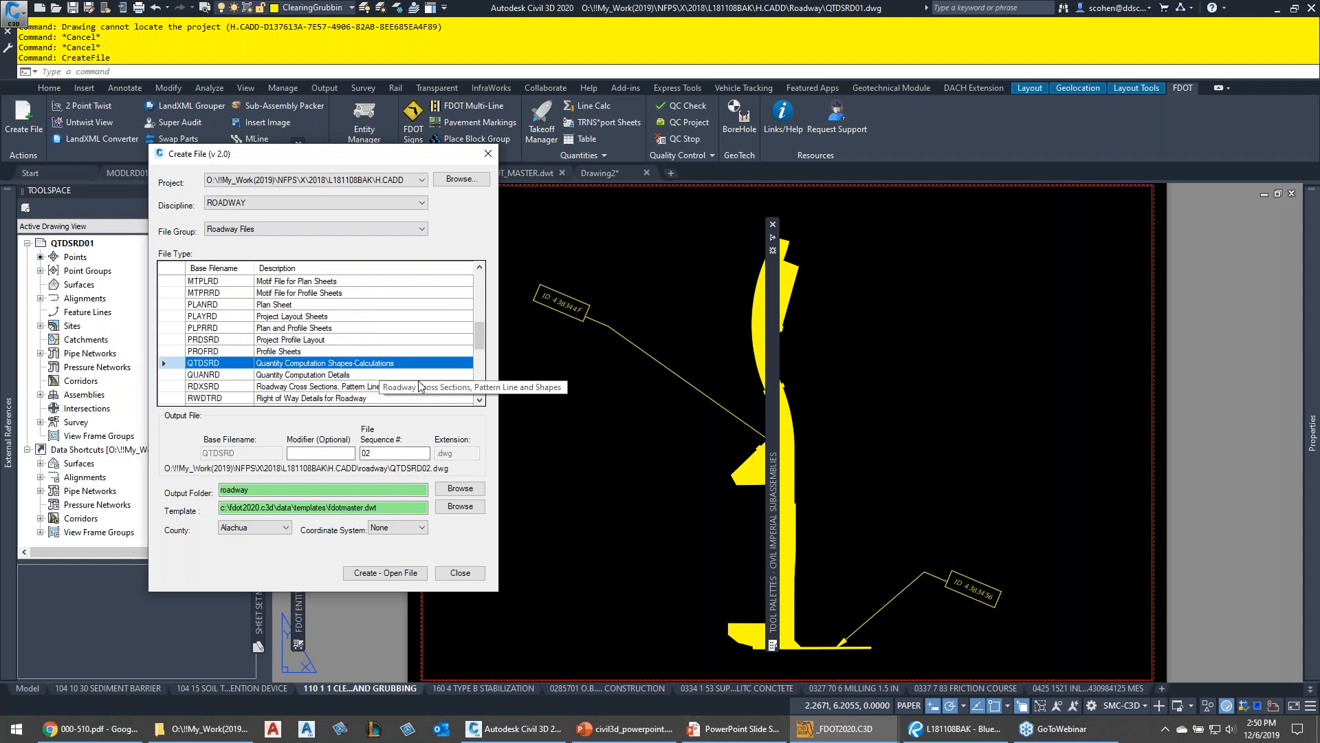
pyautogui.click(469, 574)
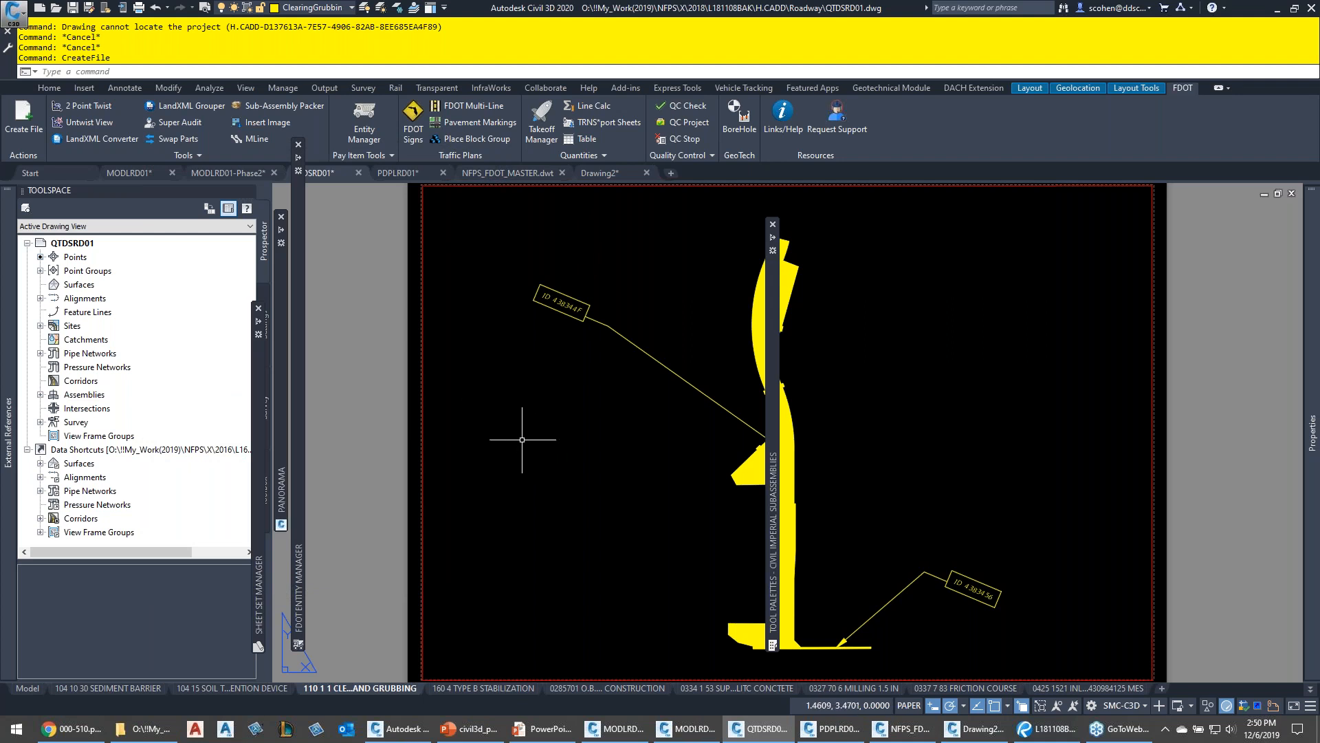
# Review the pay item layouts for 104 10 30 SEDIMENT BARRIER, the 104 15 soil tracking device and 110 1 1 CLEARING AND GRUBBING
pyautogui.moveTo(207, 691)
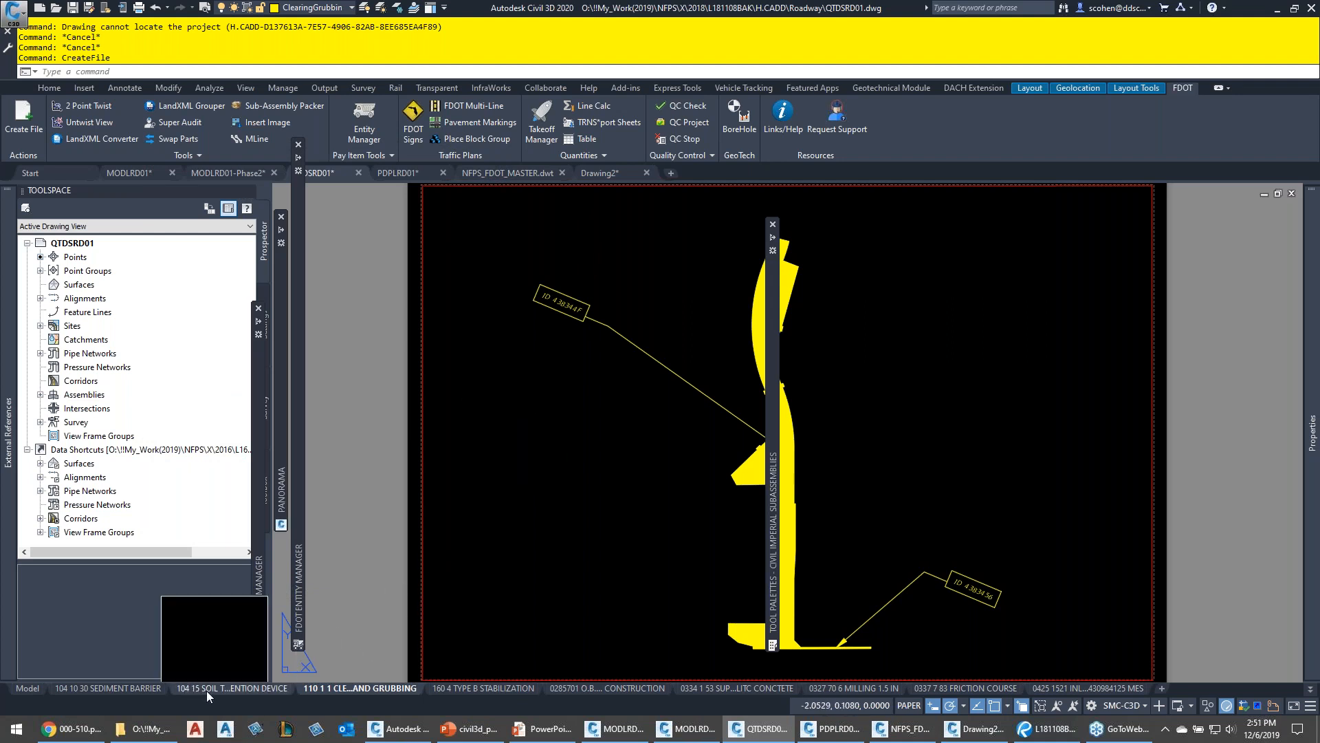
pyautogui.click(130, 689)
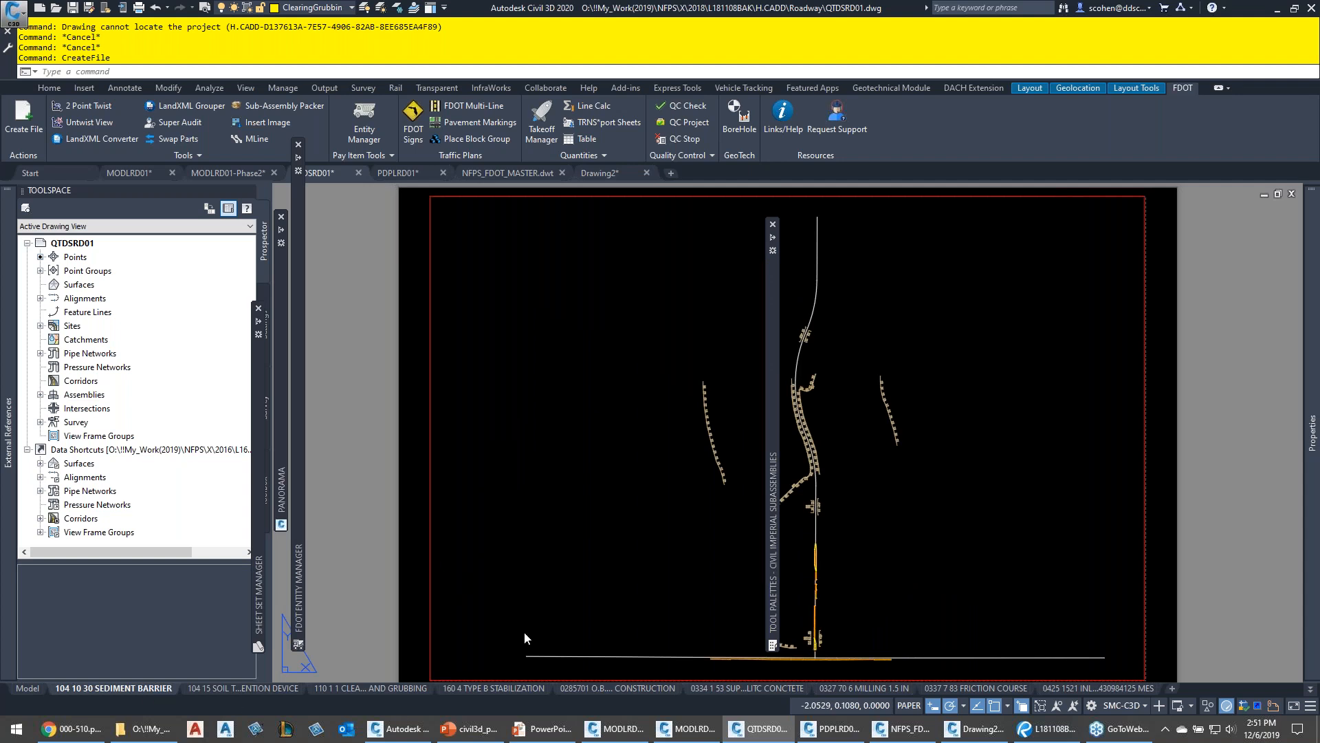
pyautogui.click(243, 689)
pyautogui.click(391, 689)
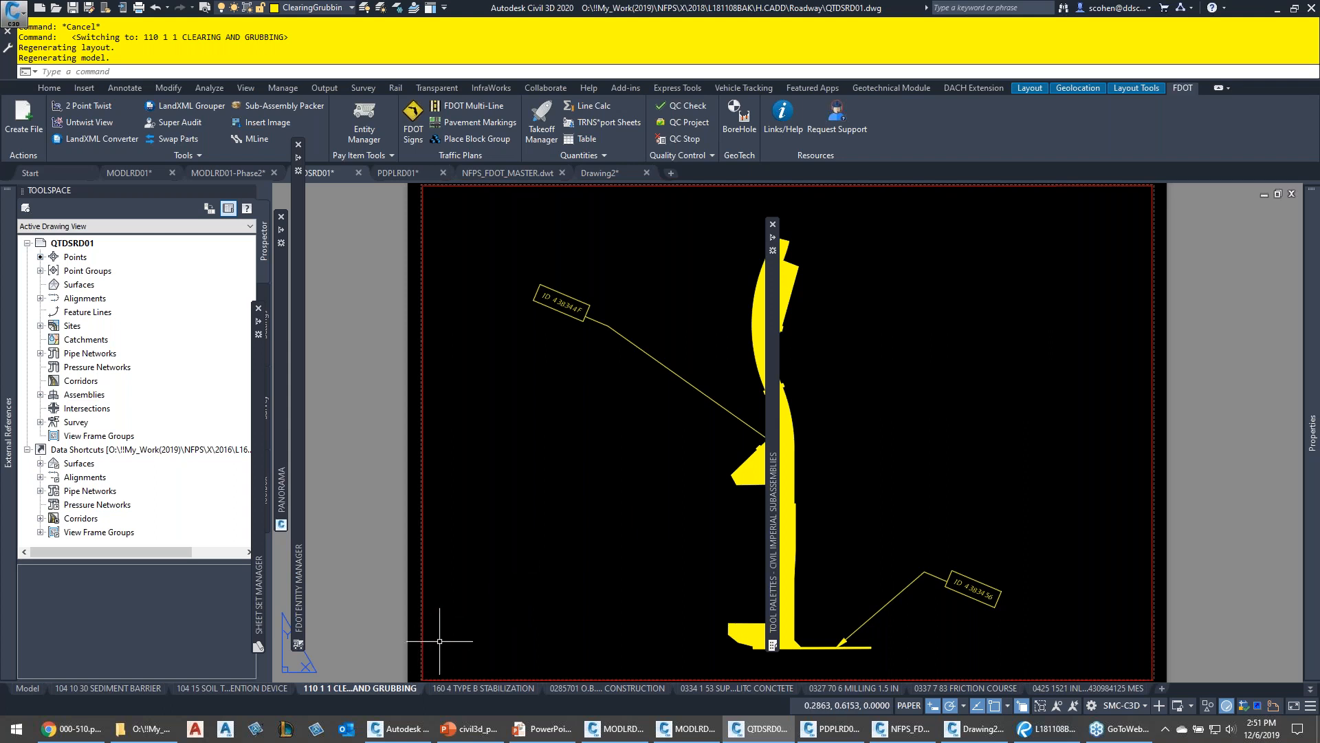
pyautogui.moveTo(550, 689)
pyautogui.moveTo(577, 500); pyautogui.dragTo(412, 477, button='middle')
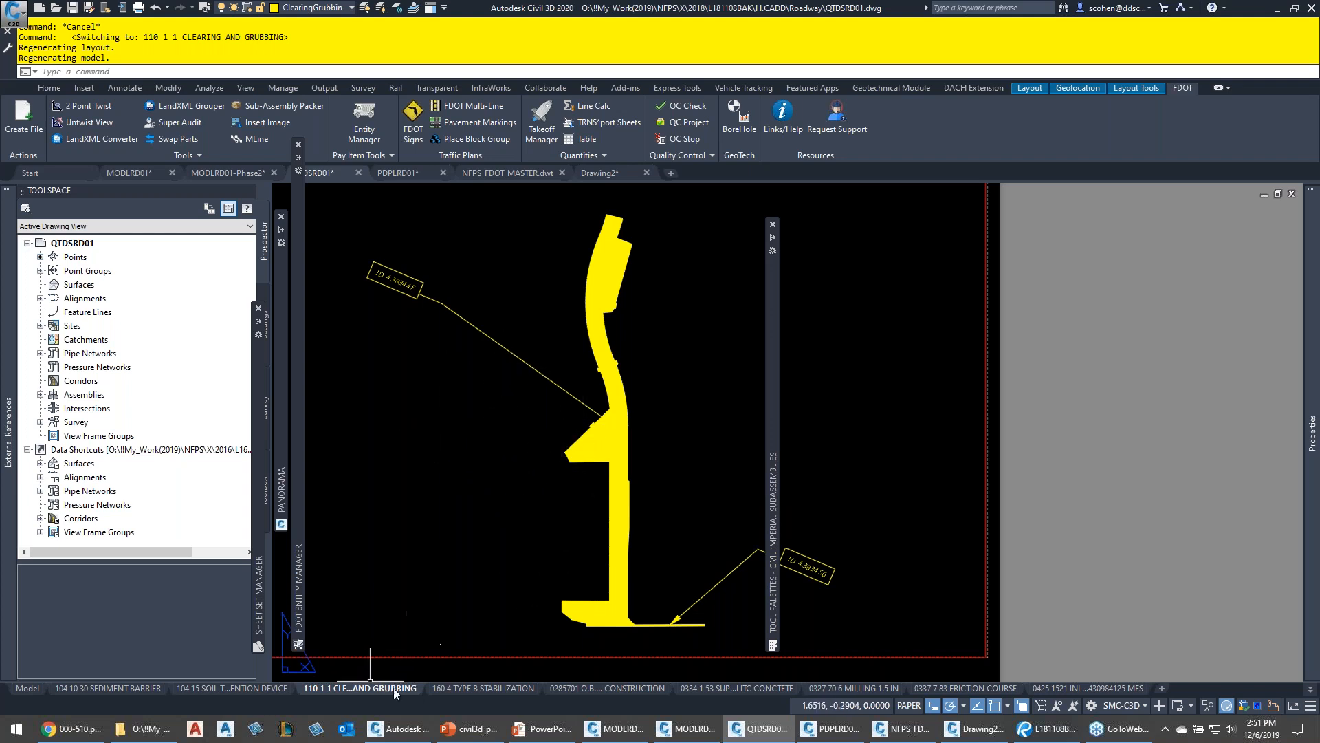
# Open the 160 4 TYPE B STABILIZATION layout, zoom to its extents in paper space, and restore the previous view with ZP
pyautogui.click(483, 688)
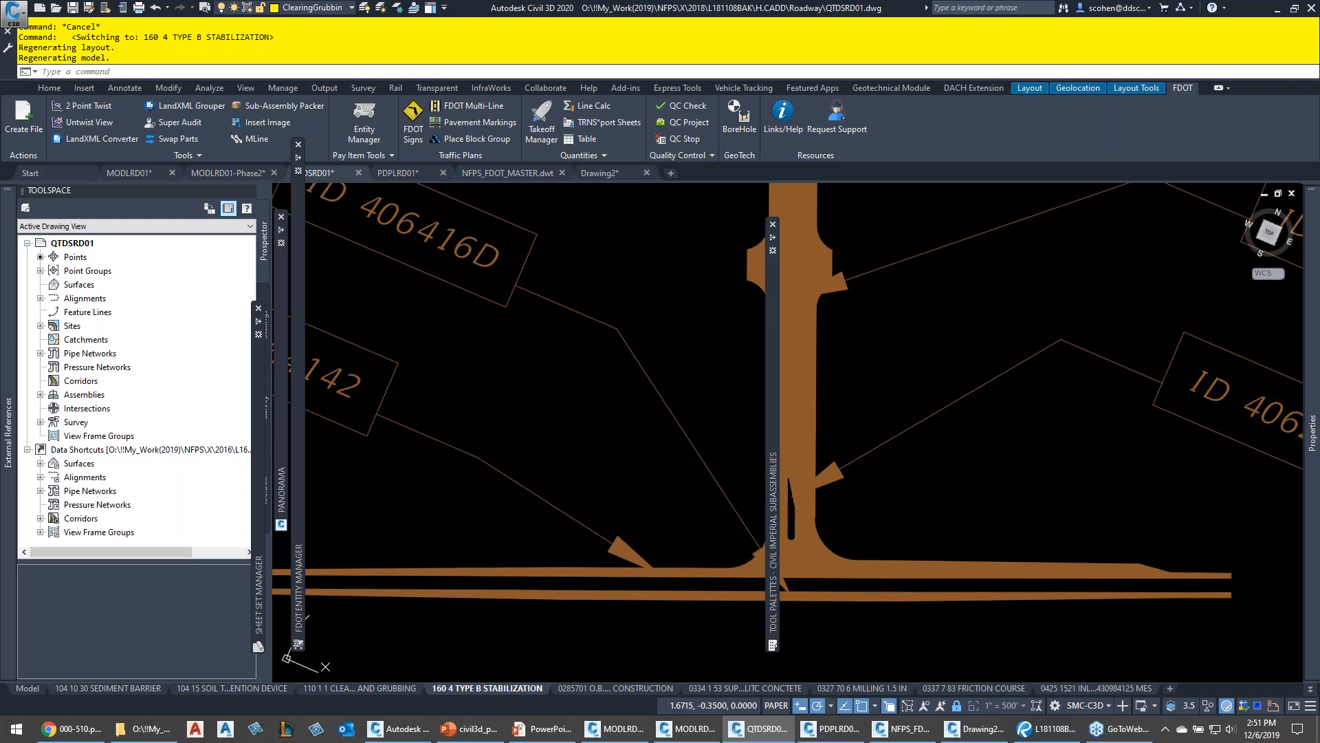
pyautogui.doubleClick(530, 656)
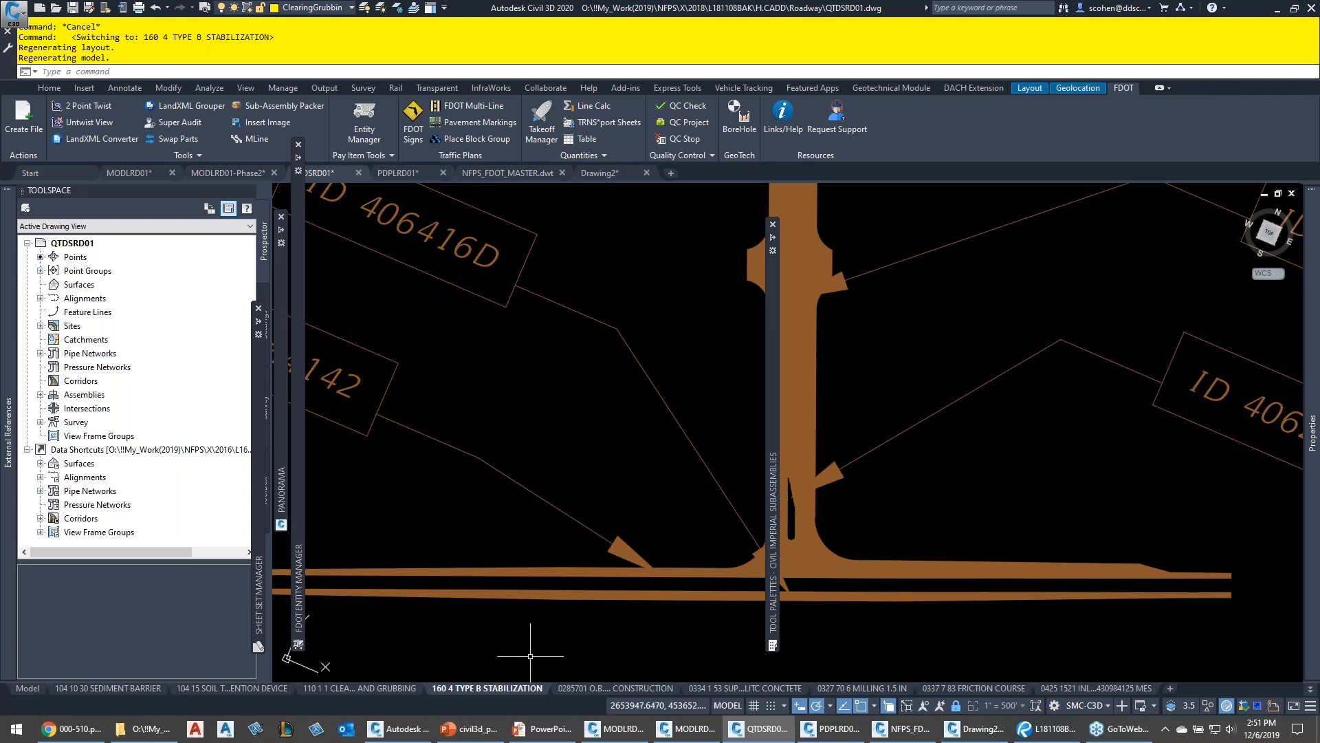
pyautogui.click(444, 690)
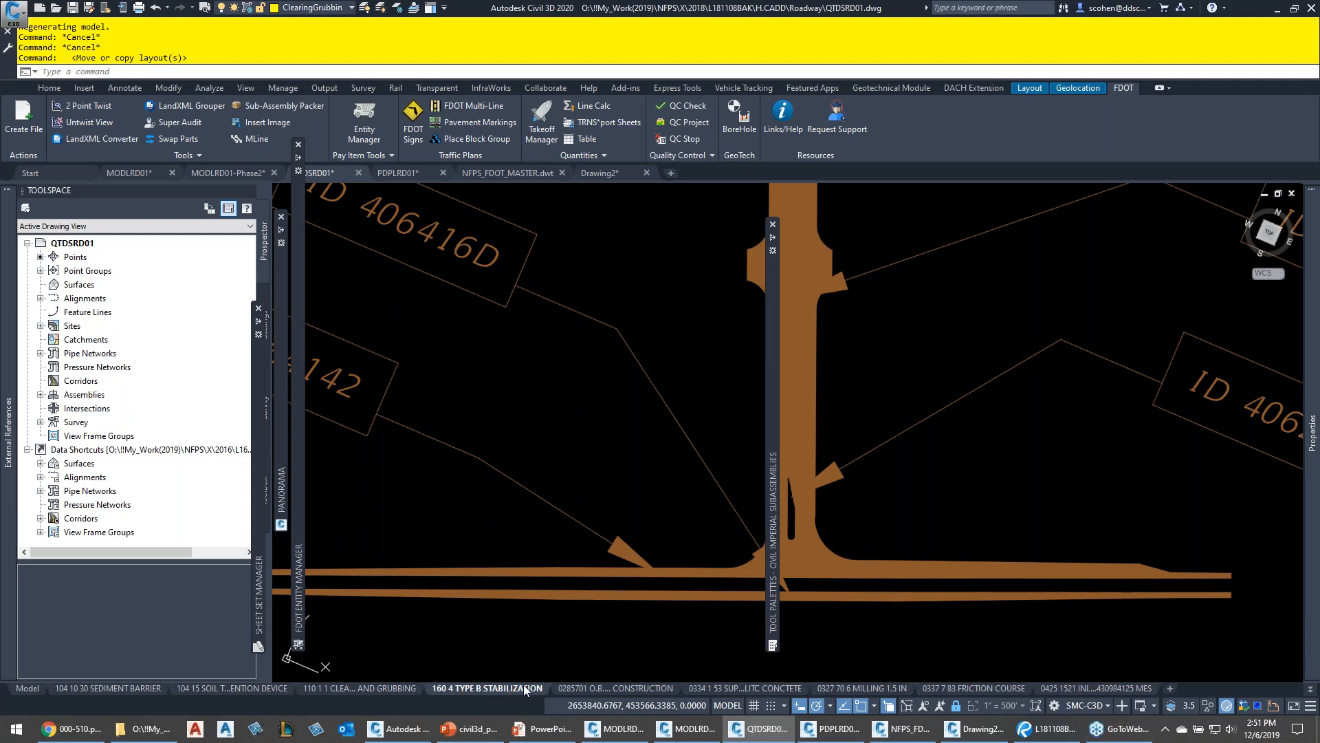
pyautogui.middleClick(563, 553)
pyautogui.middleClick(563, 554)
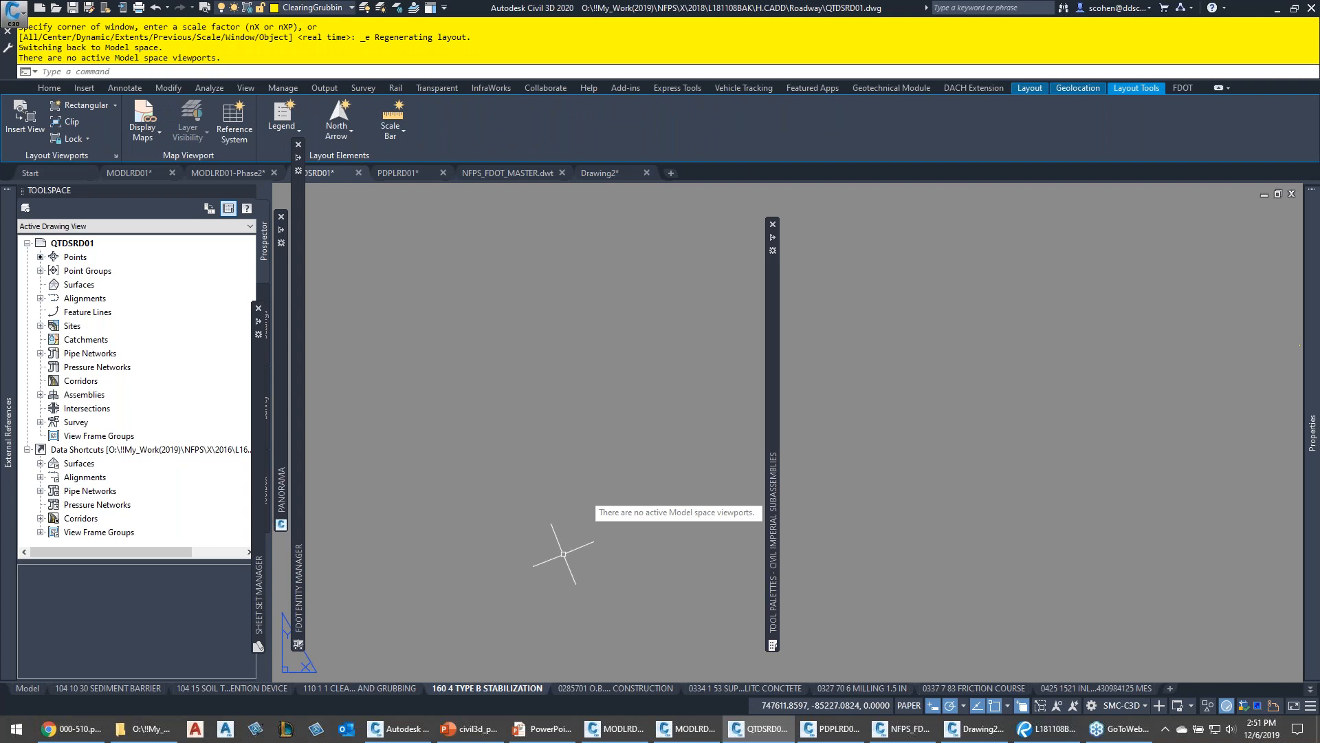
pyautogui.write('ZP')
pyautogui.press('Return')
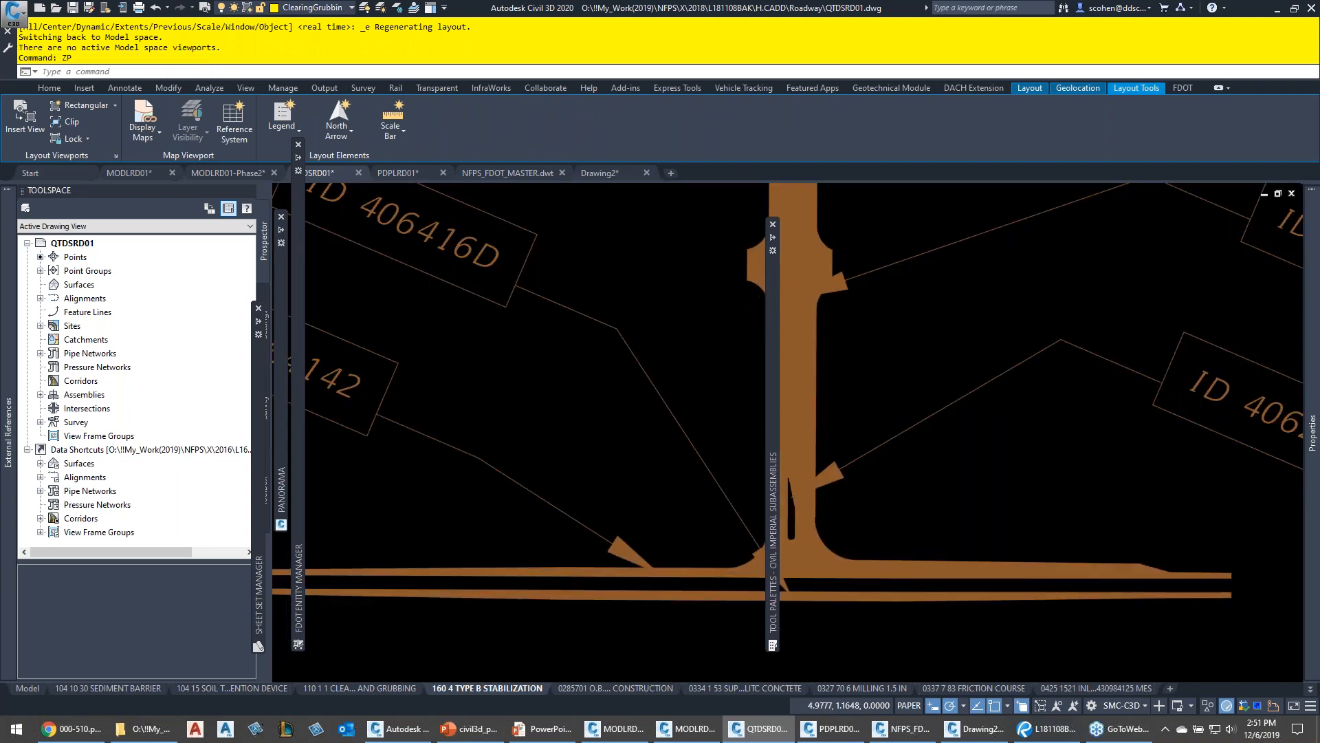
# Examine the full stabilization area and its ID labels on the 160 4 TYPE B STABILIZATION layout
pyautogui.scroll(-6, 670, 401)
pyautogui.press('Escape')
pyautogui.press('Escape')
pyautogui.moveTo(658, 324); pyautogui.dragTo(649, 439, button='middle')
pyautogui.press('Escape')
pyautogui.moveTo(658, 392); pyautogui.dragTo(592, 434, button='middle')
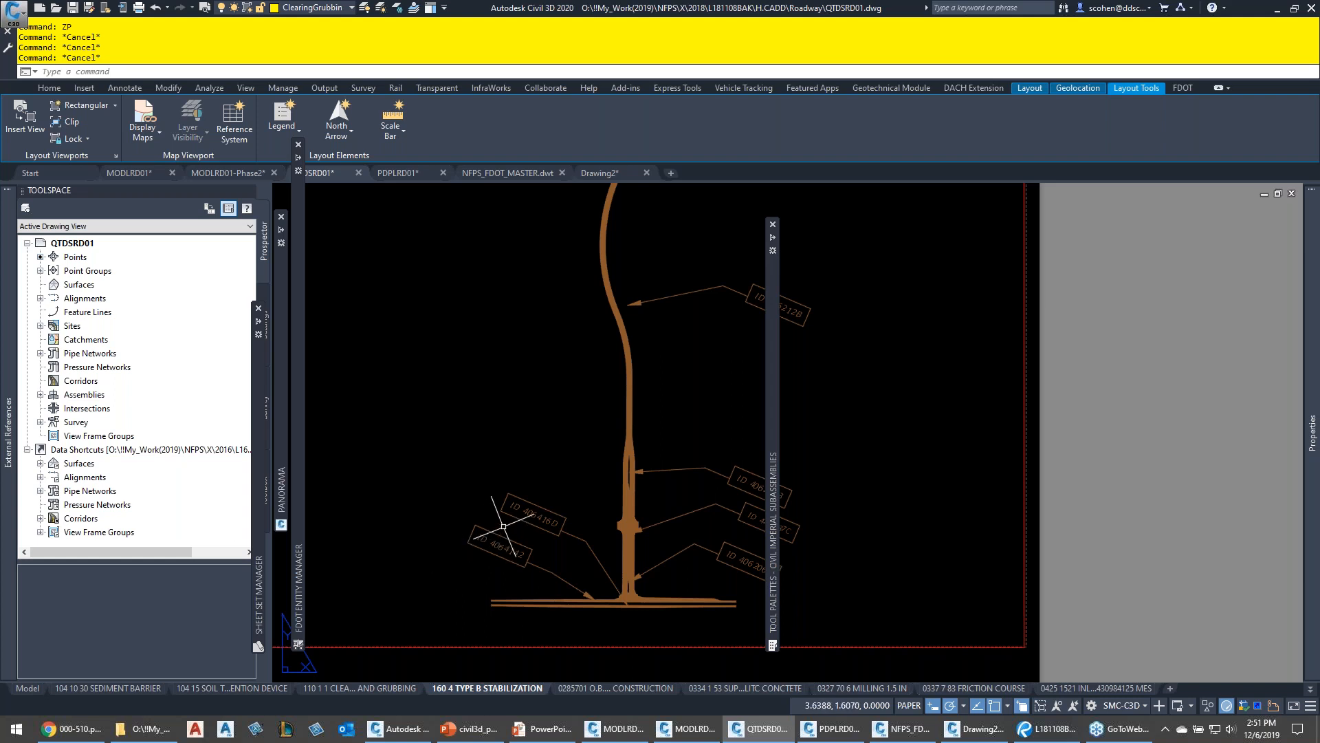
# Switch to the 104 10 30 SEDIMENT BARRIER layout and open the FDOT Entity Manager to browse its pay item list
pyautogui.click(1180, 88)
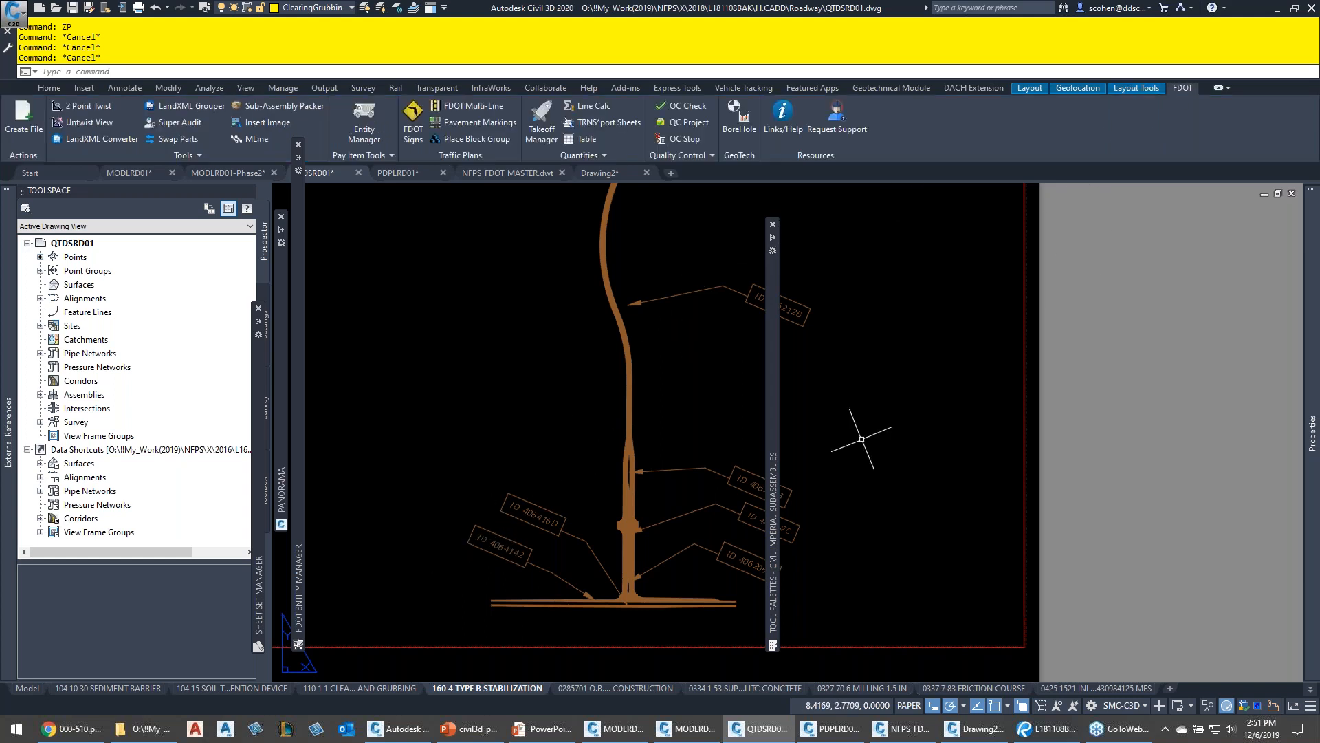
pyautogui.click(136, 691)
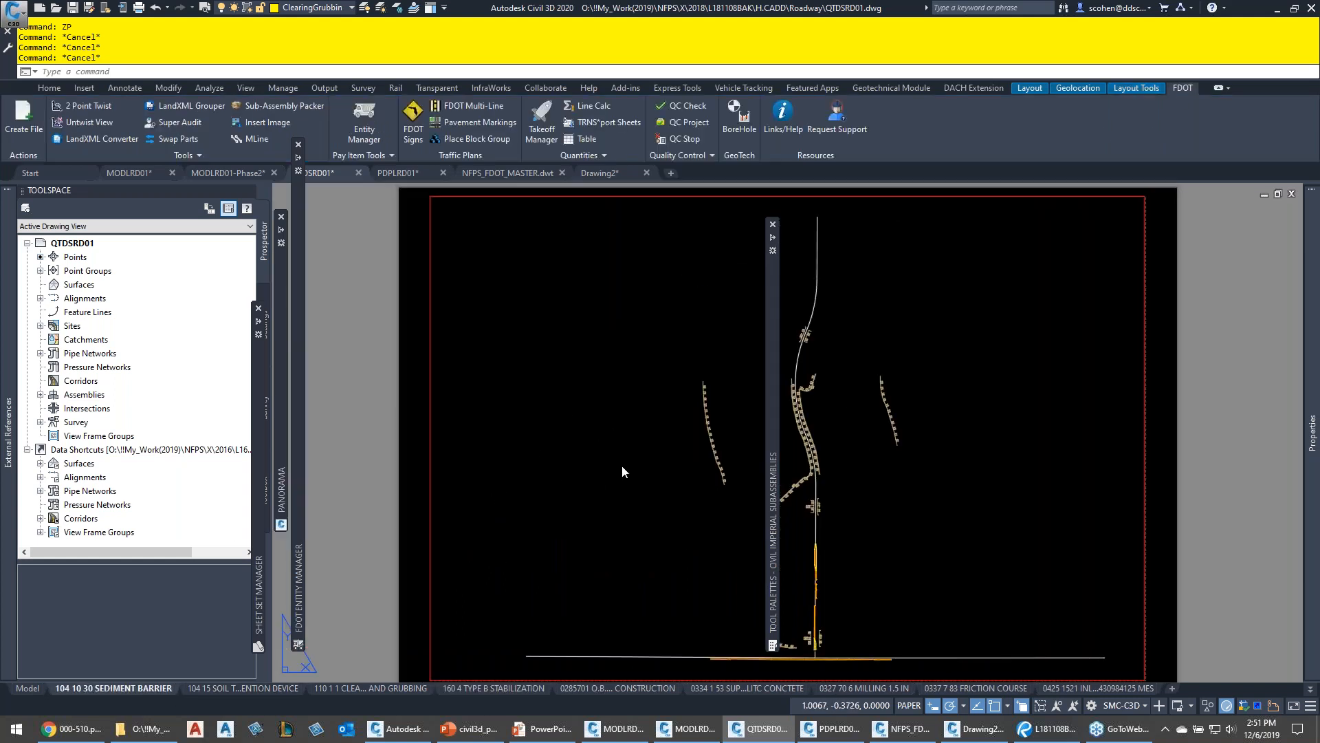
pyautogui.click(373, 126)
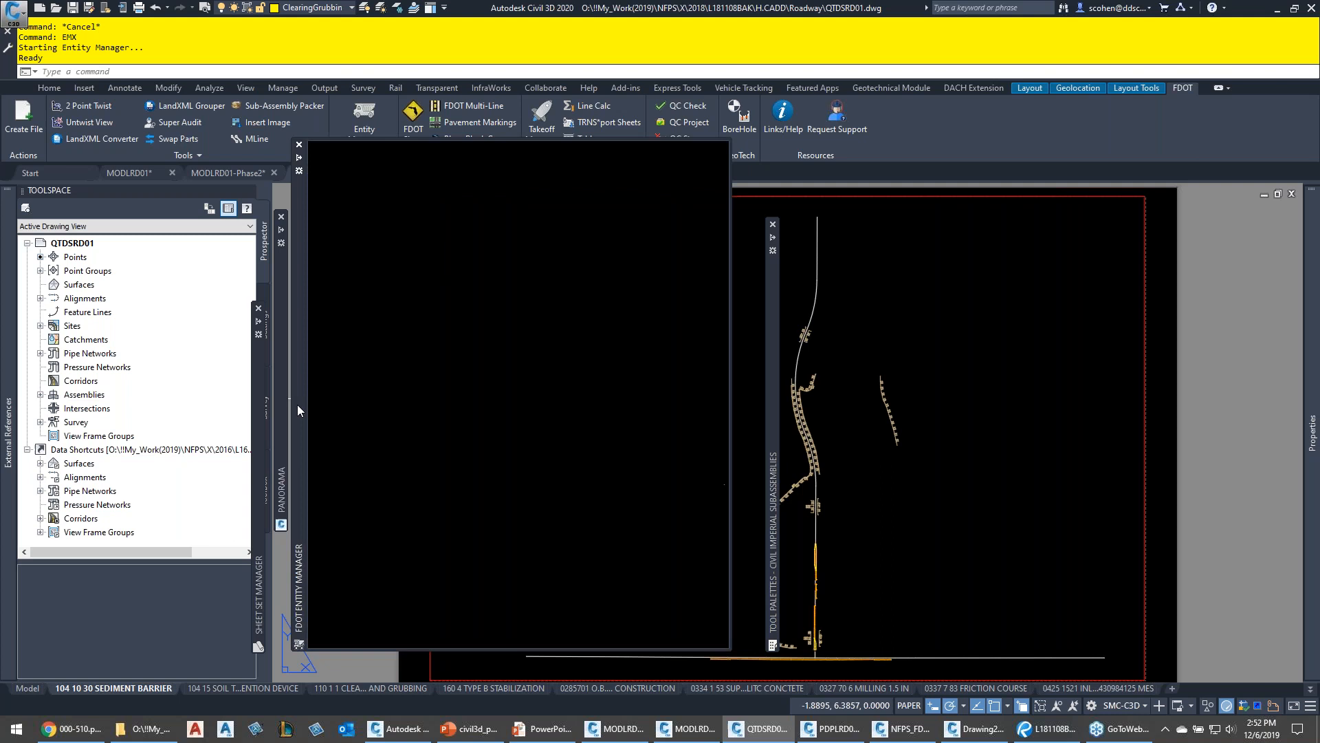
pyautogui.moveTo(297, 404)
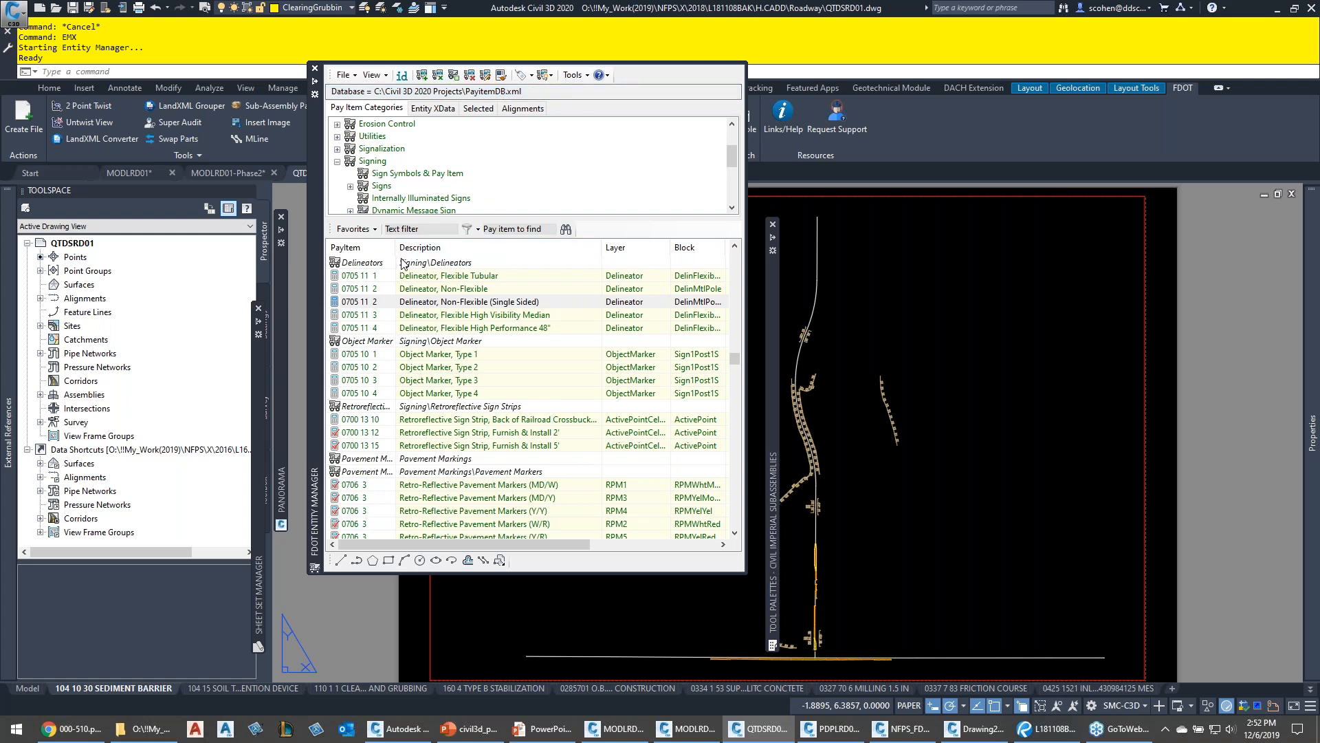
pyautogui.scroll(-3, 397, 314)
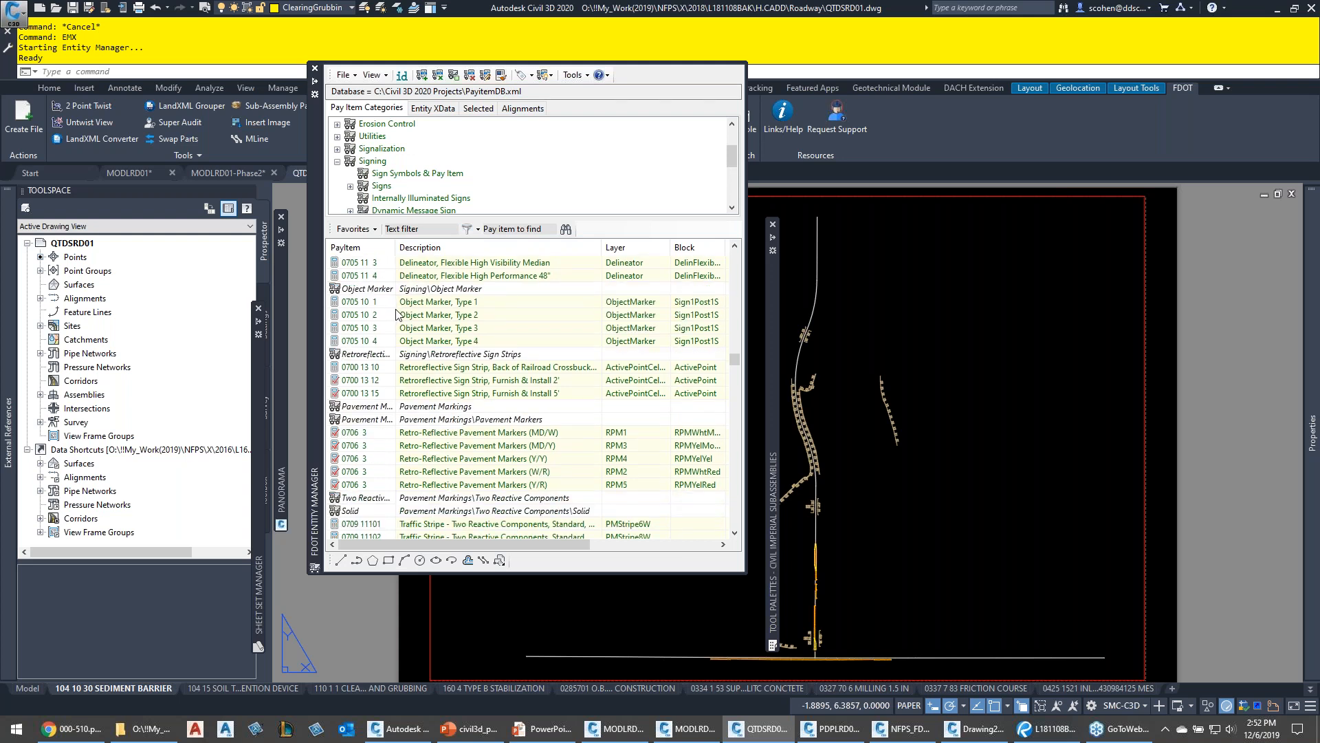
pyautogui.scroll(3, 397, 314)
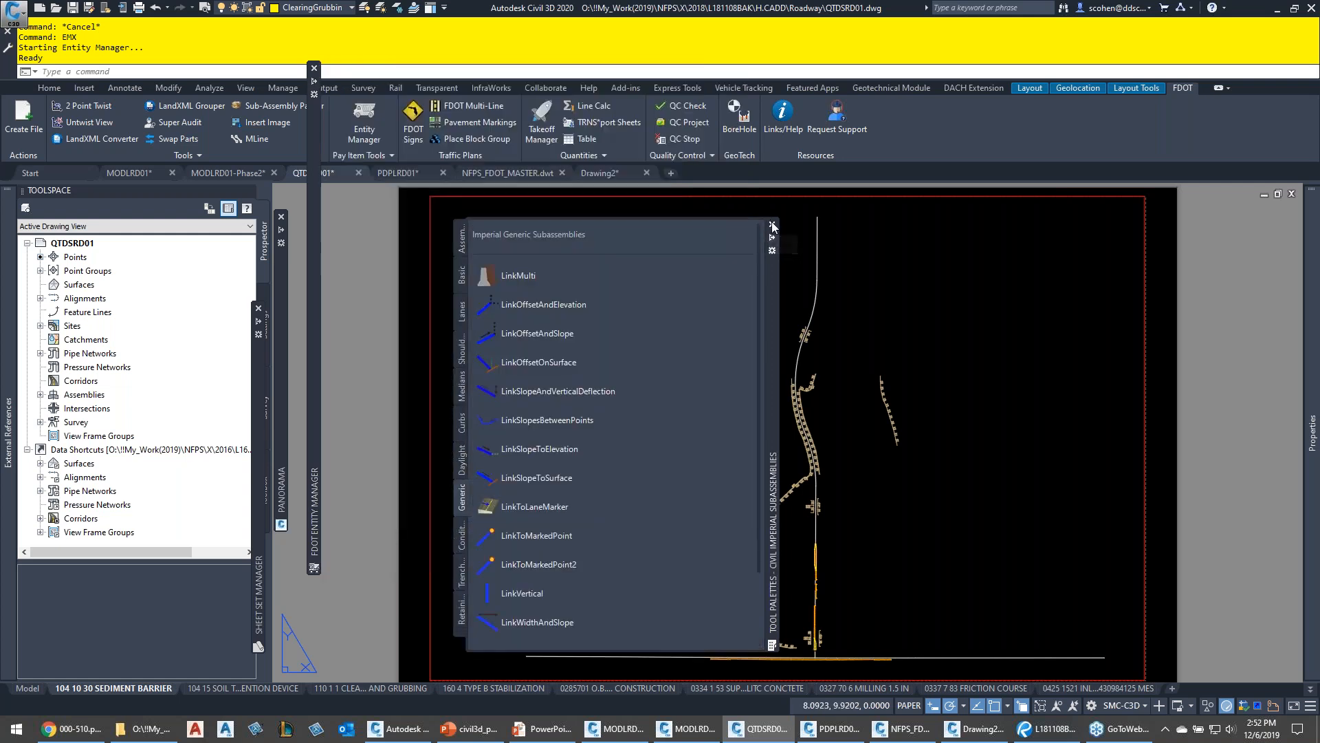
# Filter the Entity Manager's pay items by the text SedimentBarrier
pyautogui.moveTo(315, 369)
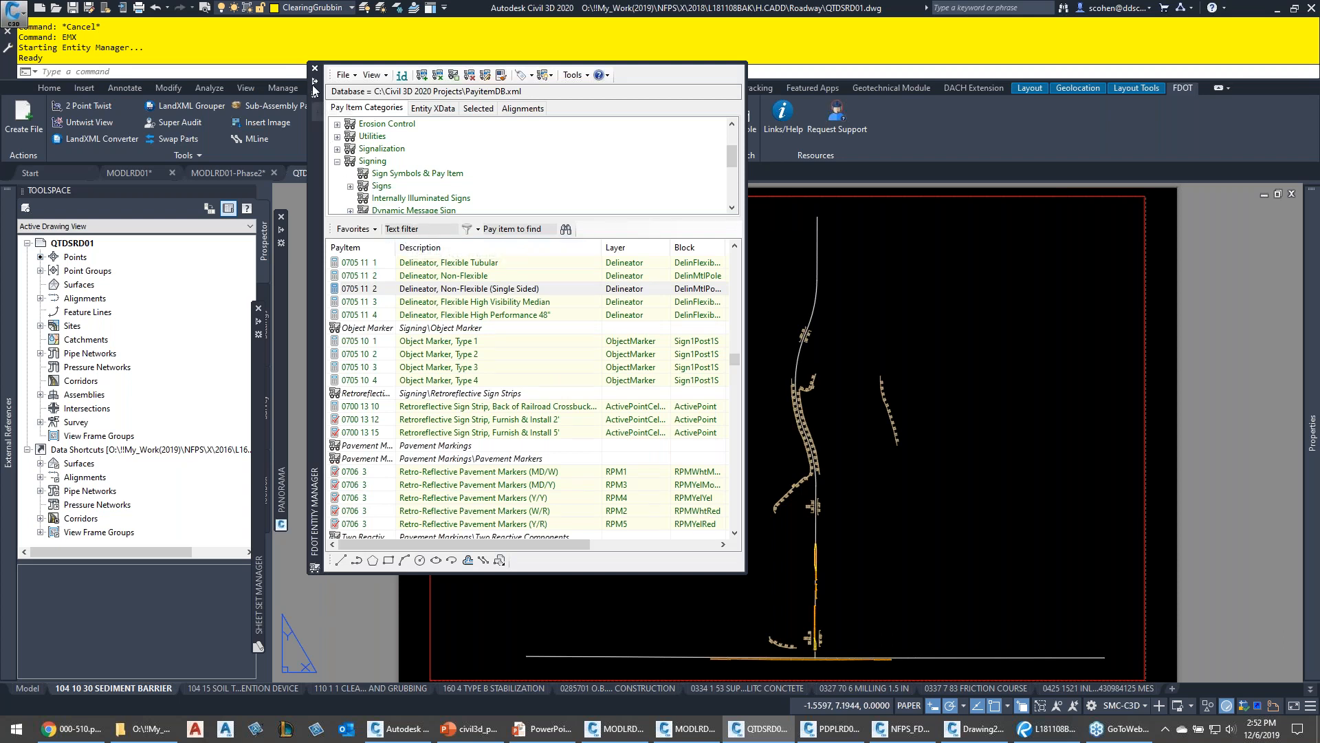
pyautogui.click(433, 229)
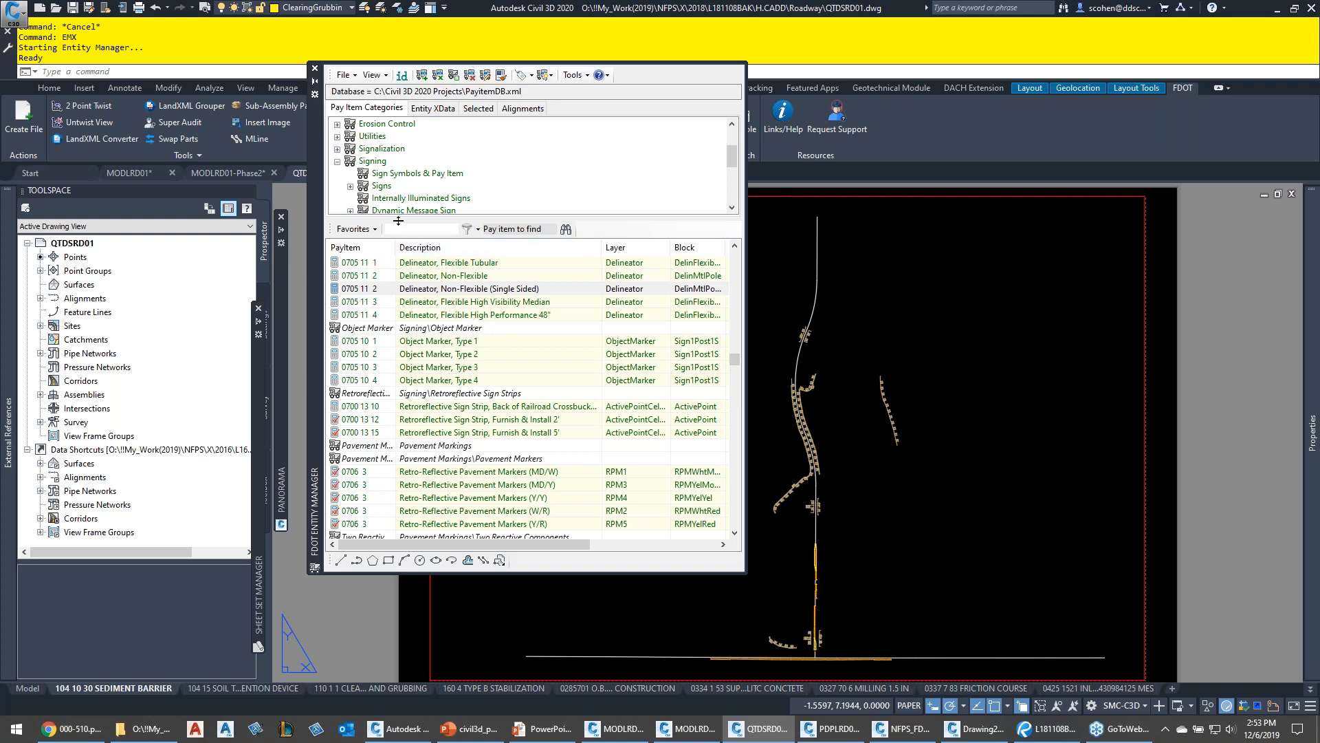
pyautogui.write('sediment')
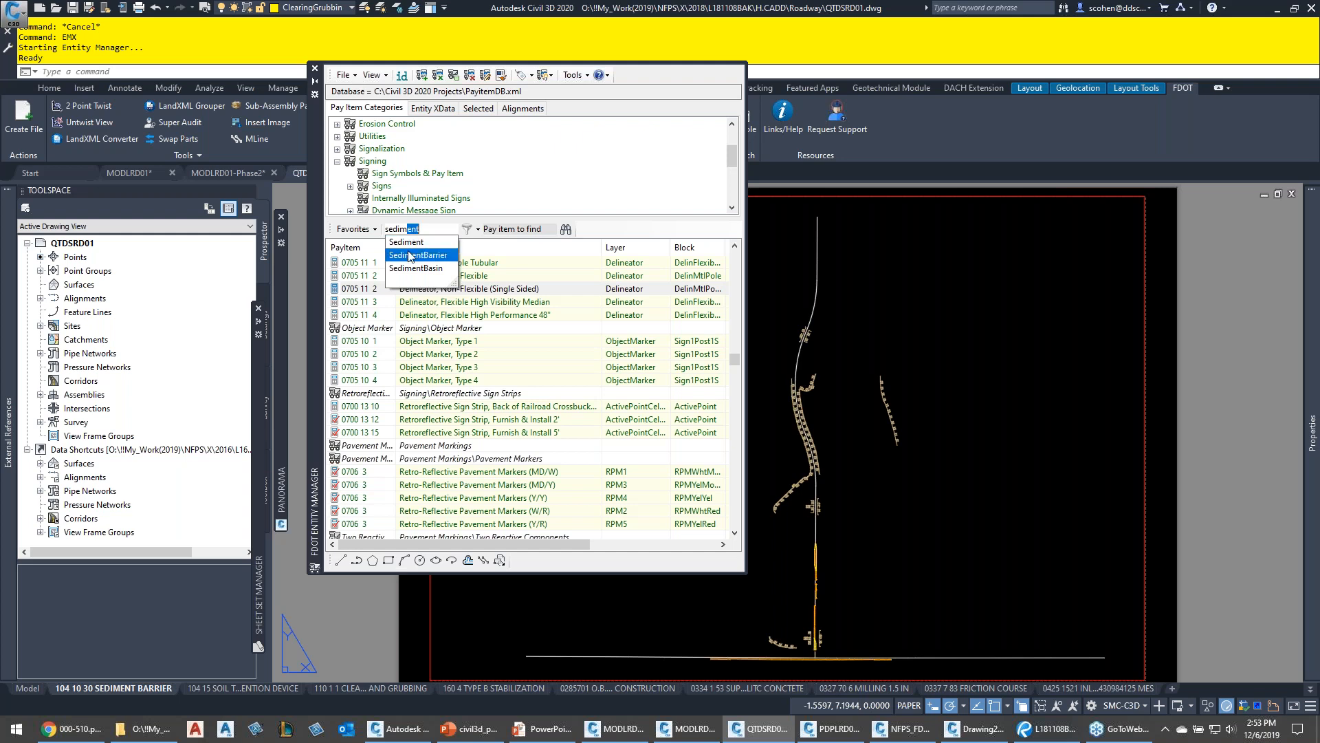
pyautogui.click(409, 255)
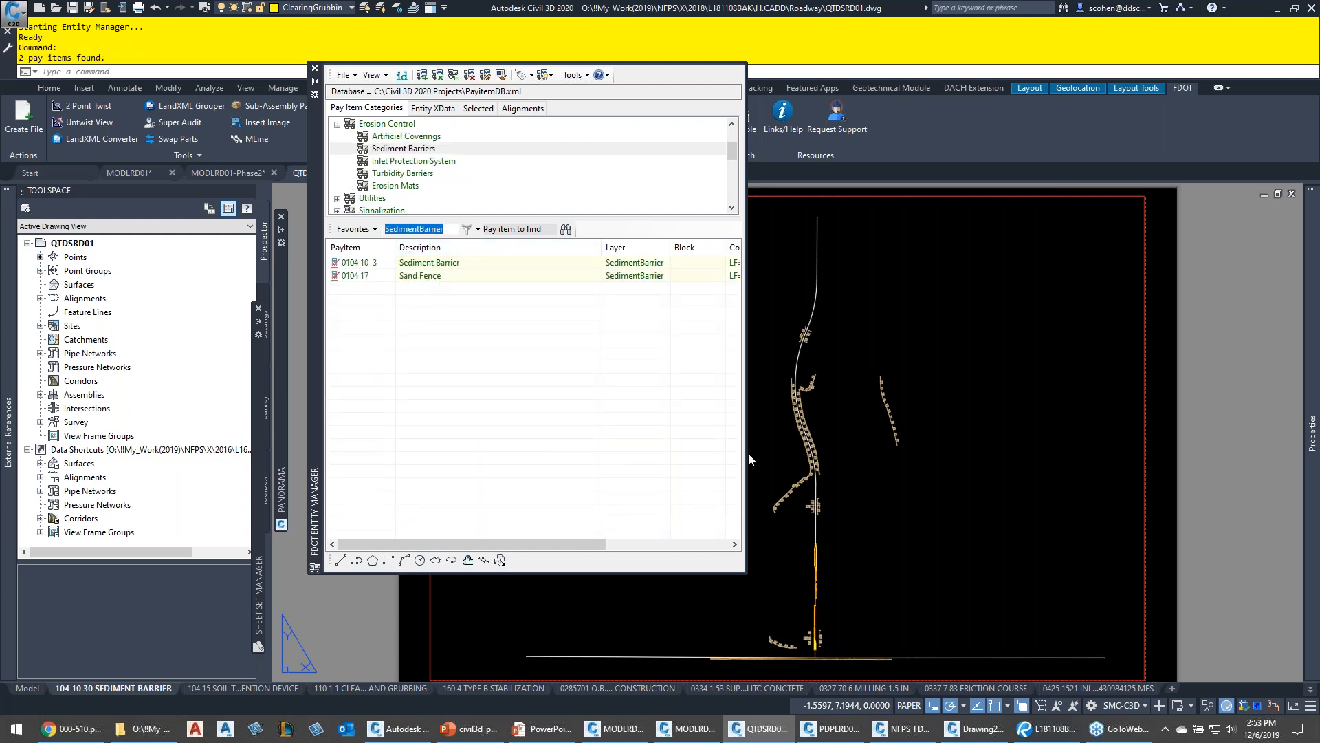
# Activate the layout viewport and draw a three-segment polyline with XData for pay item 0104 10 3 Sediment Barrier, east of the existing barriers
pyautogui.doubleClick(913, 491)
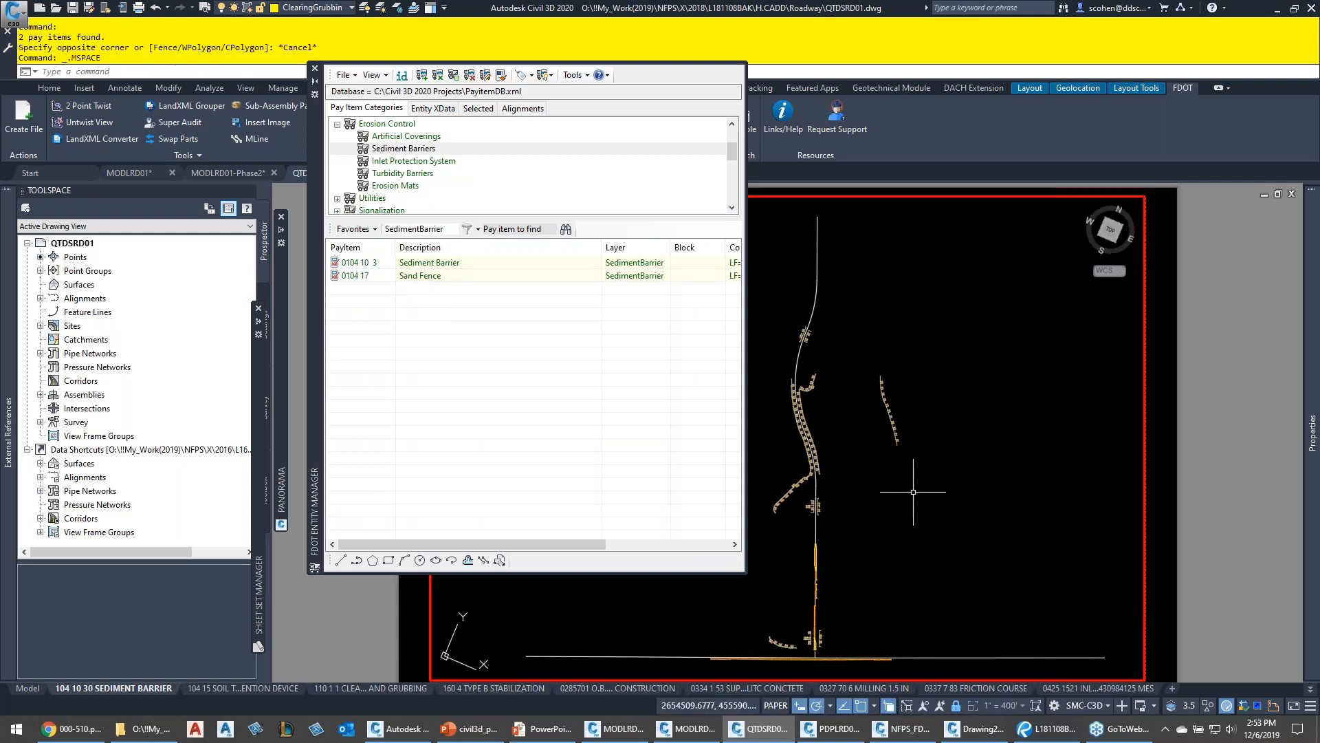
pyautogui.rightClick(451, 265)
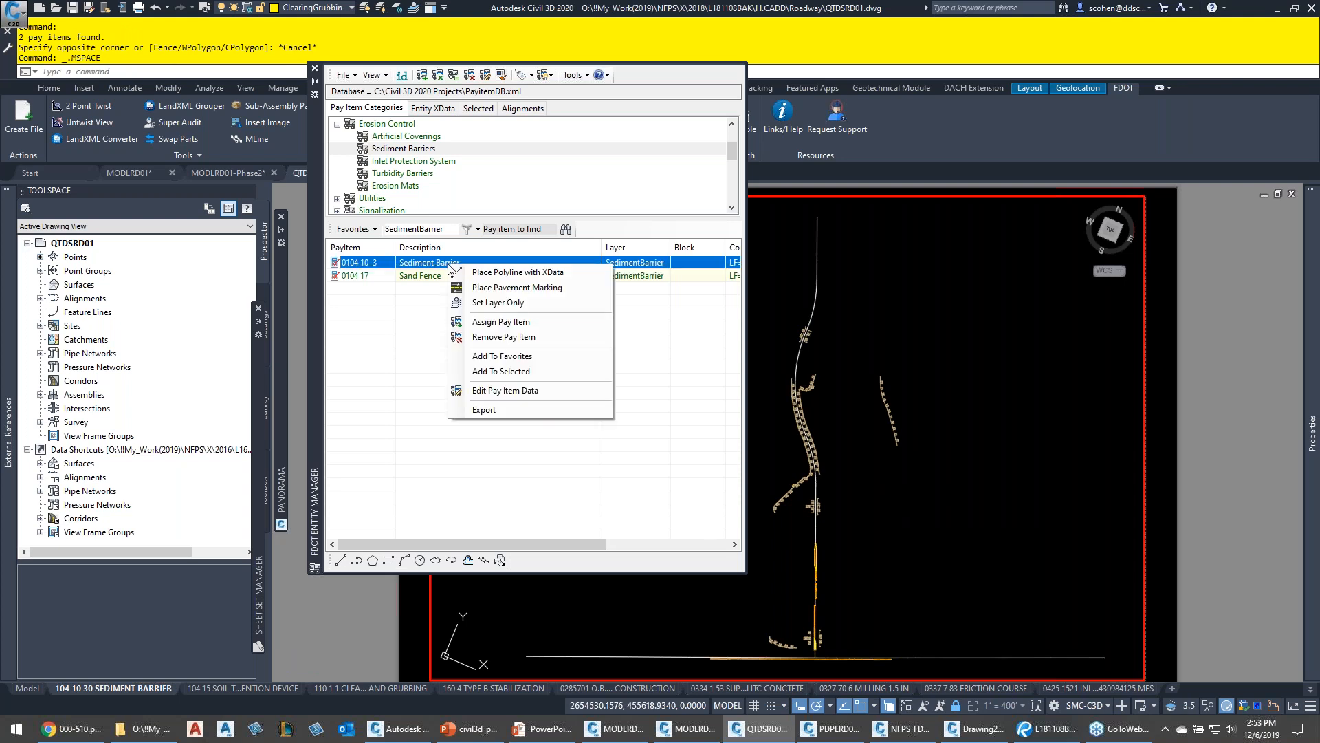
pyautogui.click(533, 273)
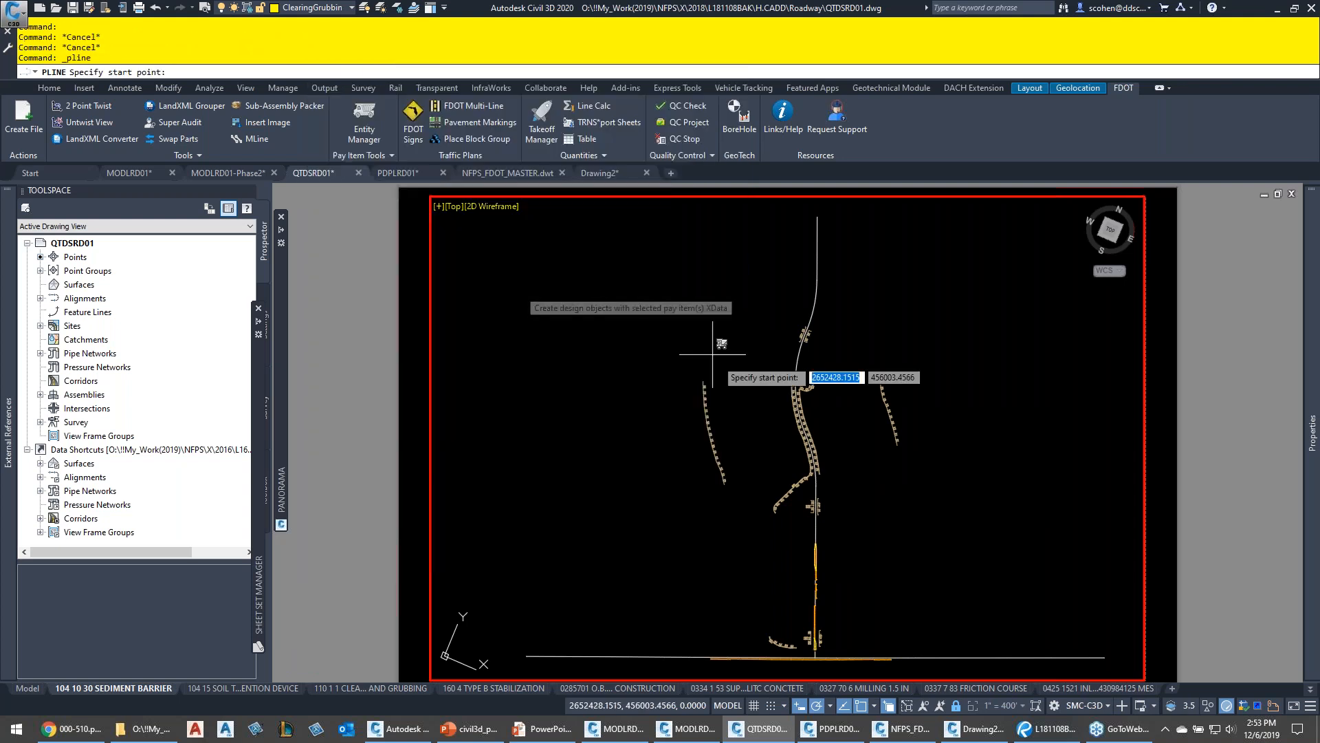
pyautogui.click(918, 550)
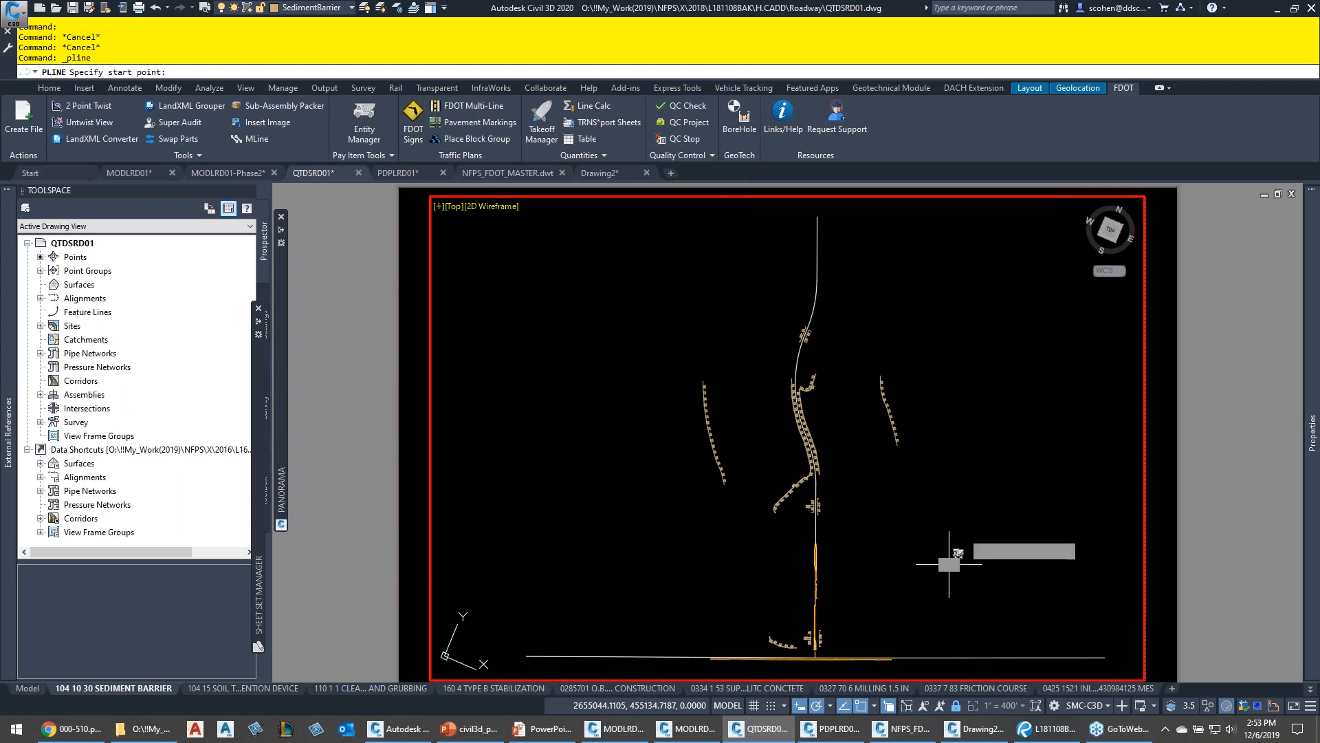
pyautogui.click(998, 447)
pyautogui.click(964, 337)
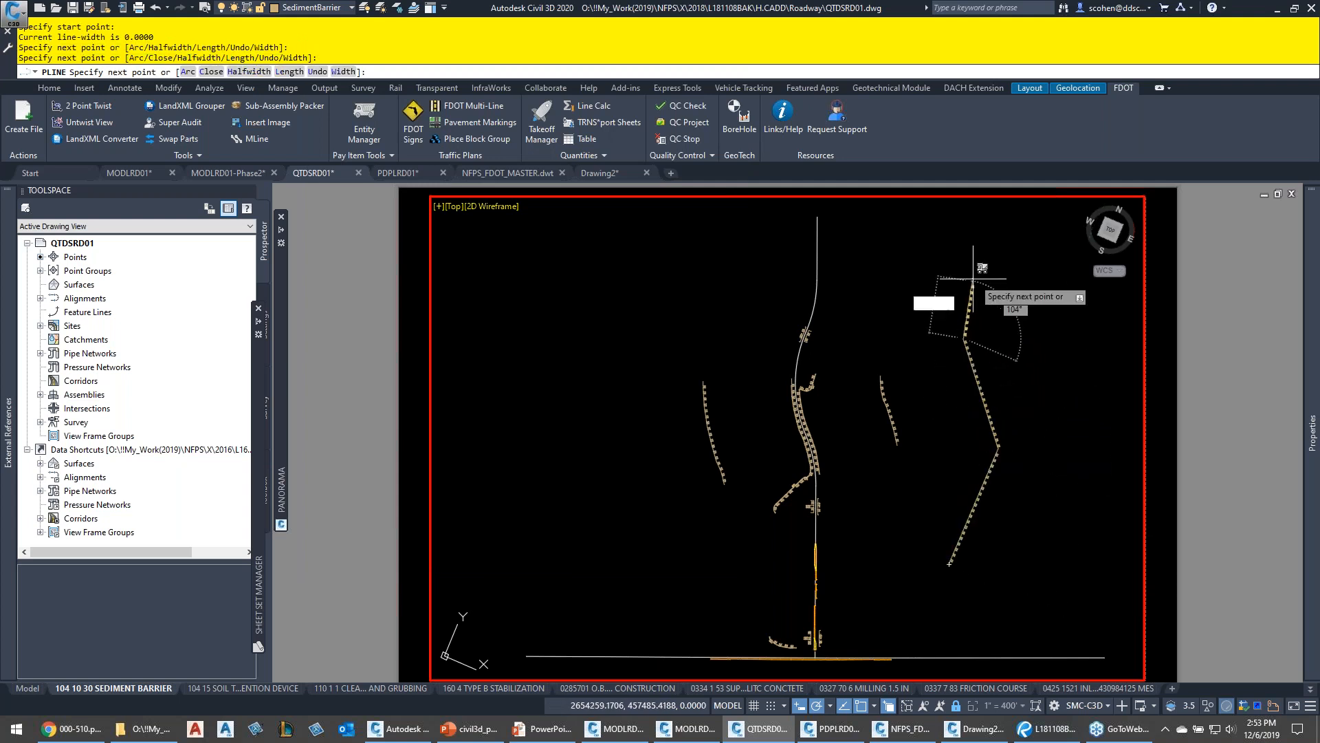
pyautogui.click(972, 282)
pyautogui.press('Return')
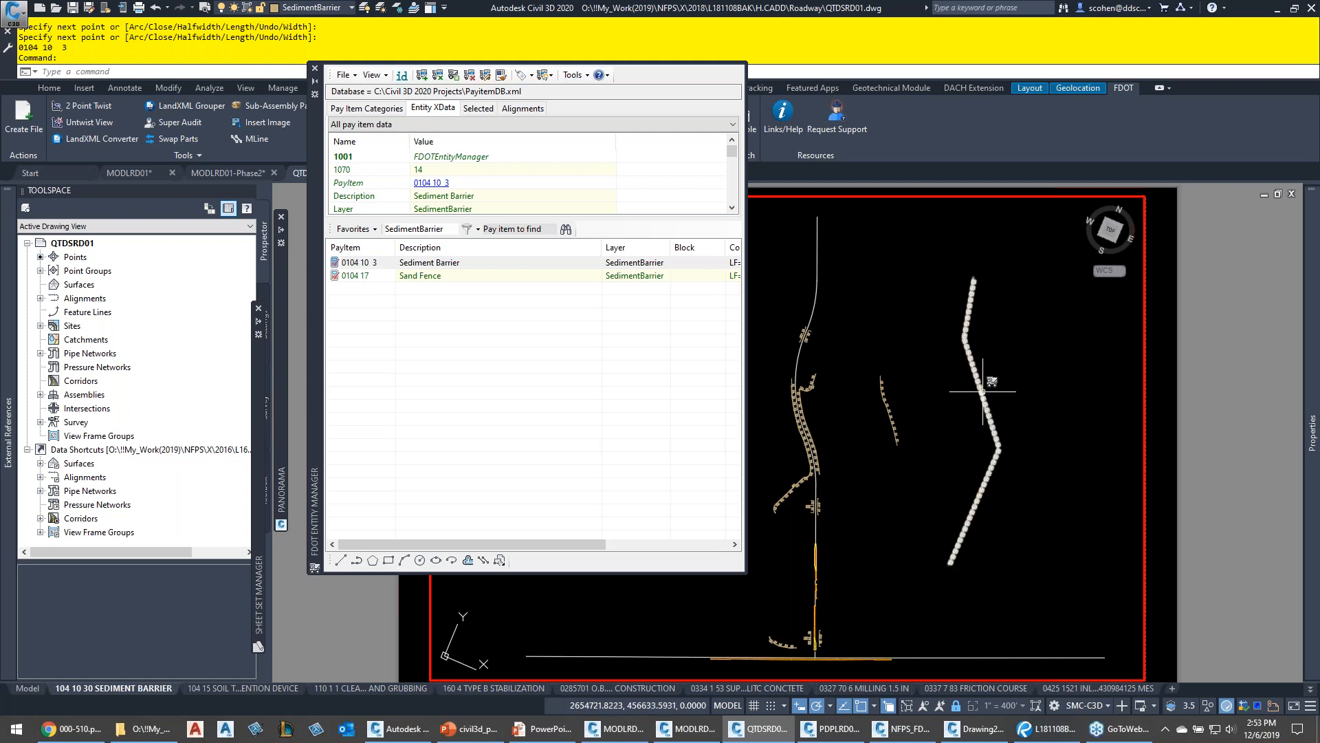
pyautogui.moveTo(982, 391)
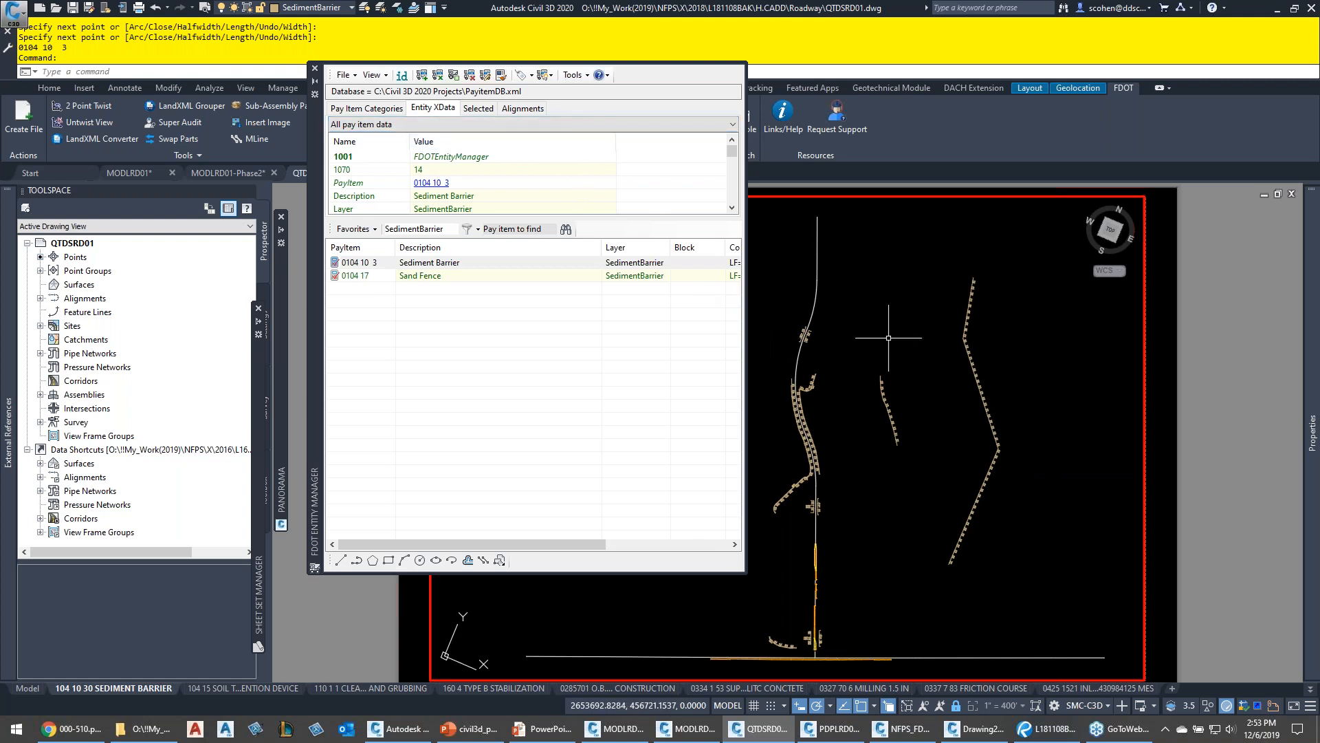
# Set the Entity Manager's alignment for pay item placement to WOODSTOCK INDUSTRIAL PARK
pyautogui.click(521, 111)
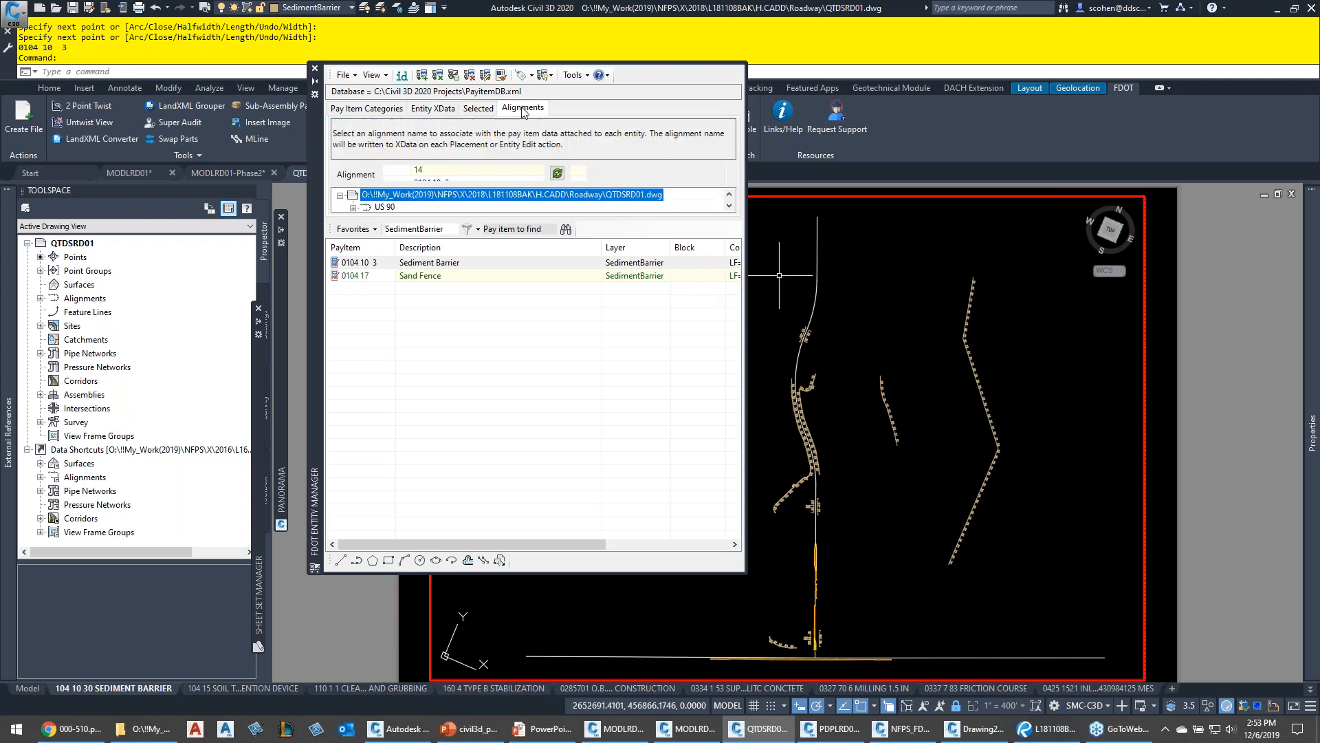
pyautogui.click(533, 173)
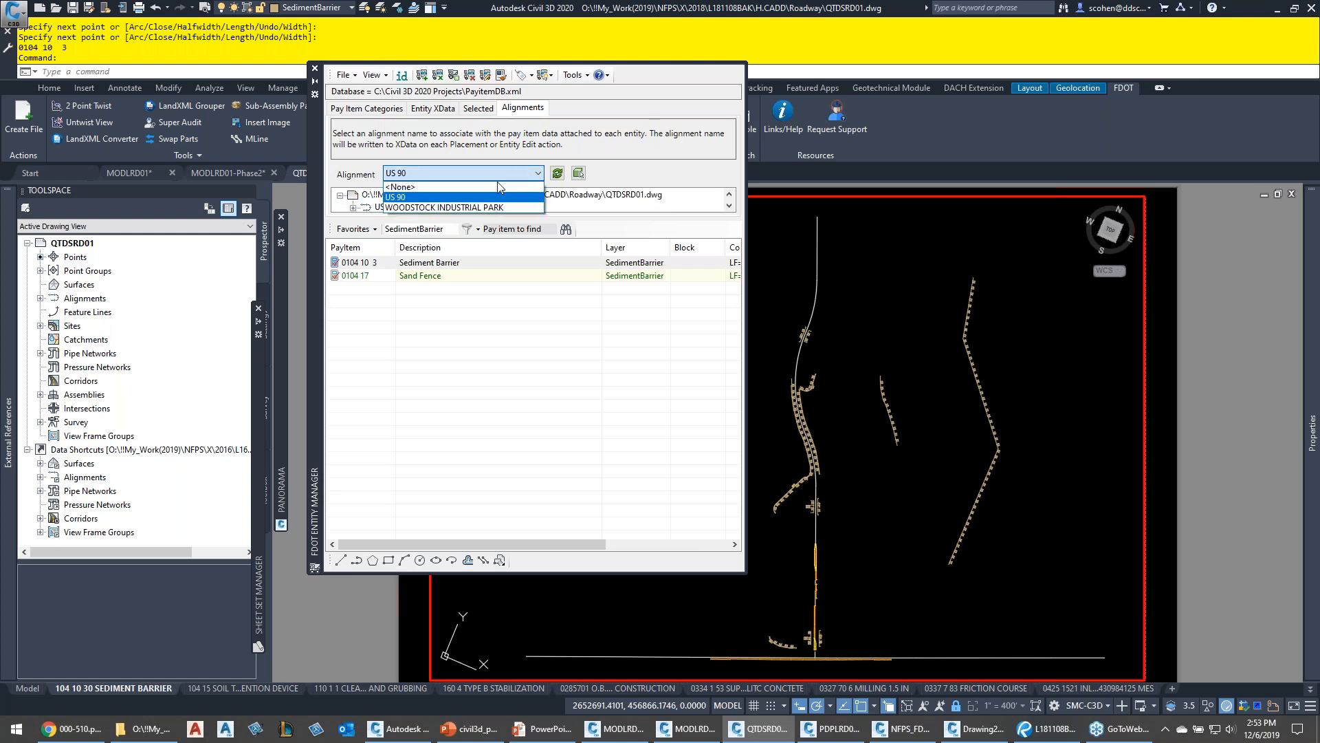
pyautogui.click(477, 207)
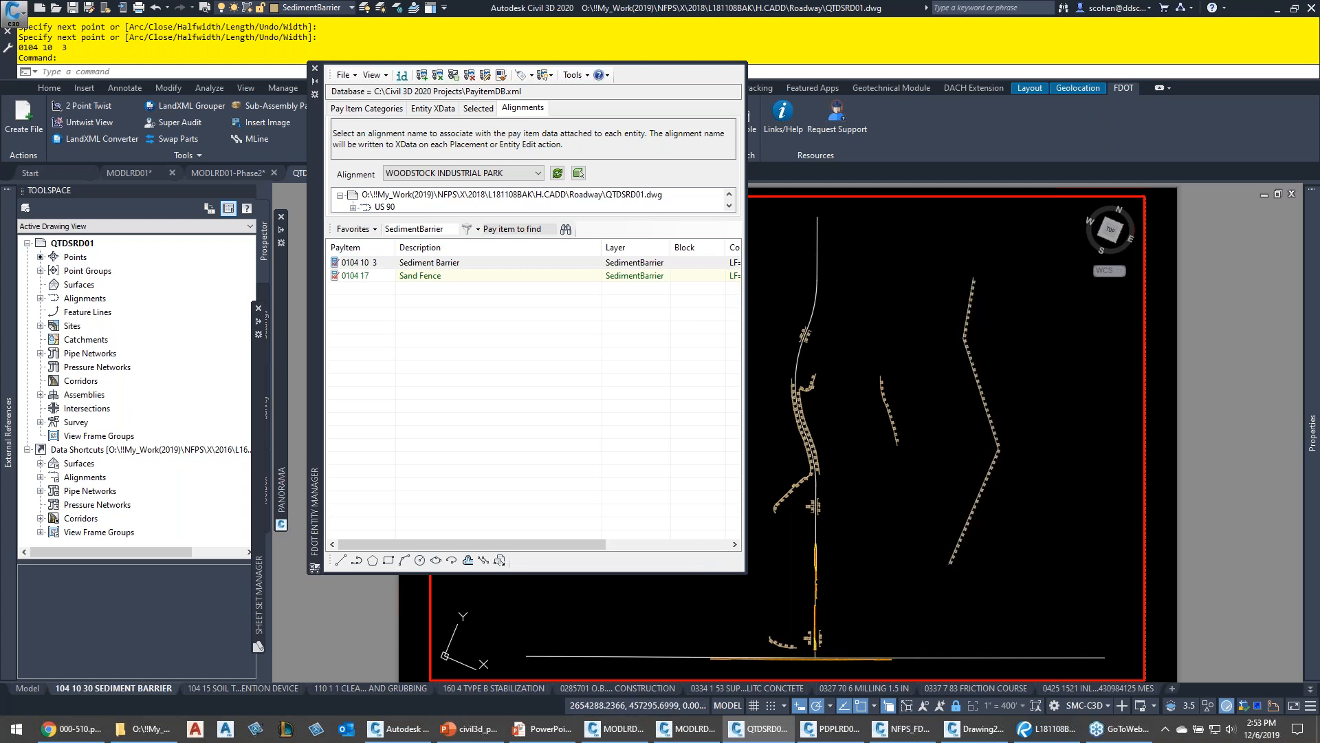
# Edit the new sediment barrier polyline's pay item, apply WOODSTOCK INDUSTRIAL PARK as its alignment, and close the editor
pyautogui.click(975, 300)
pyautogui.click(940, 327)
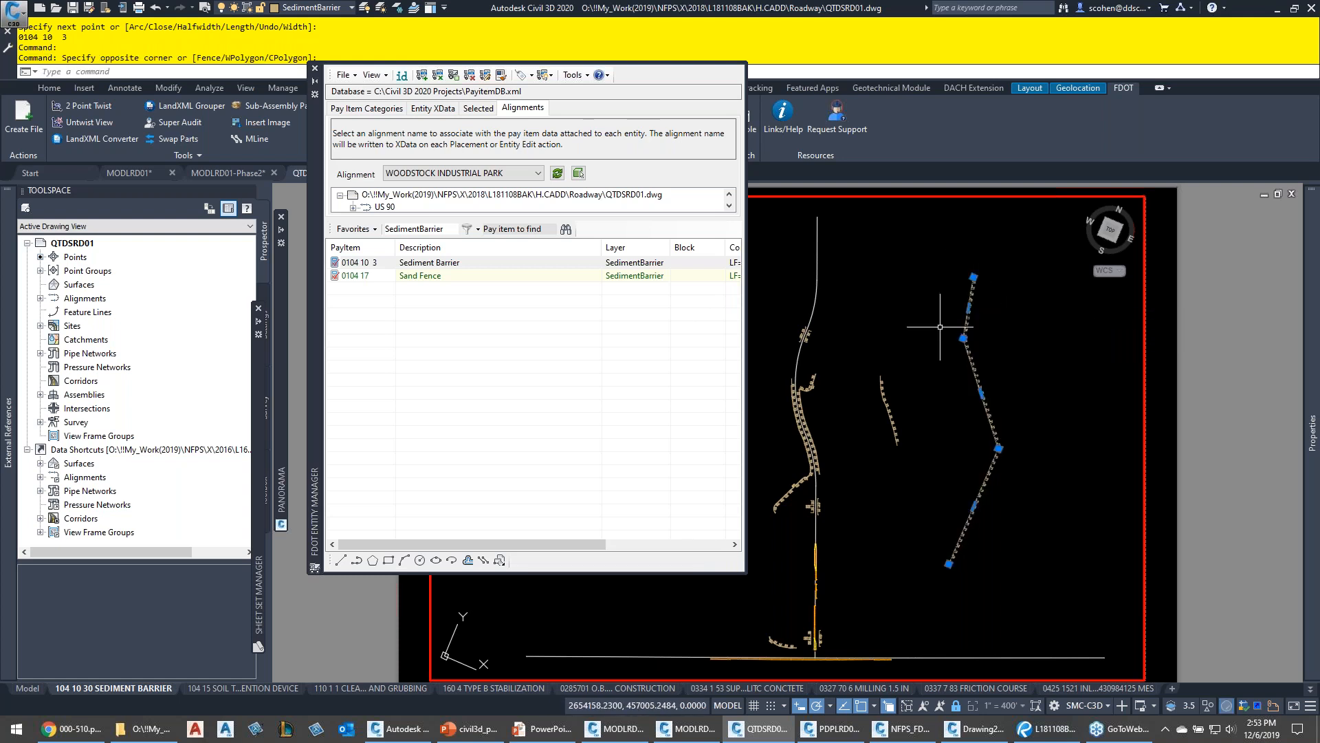
pyautogui.rightClick(892, 264)
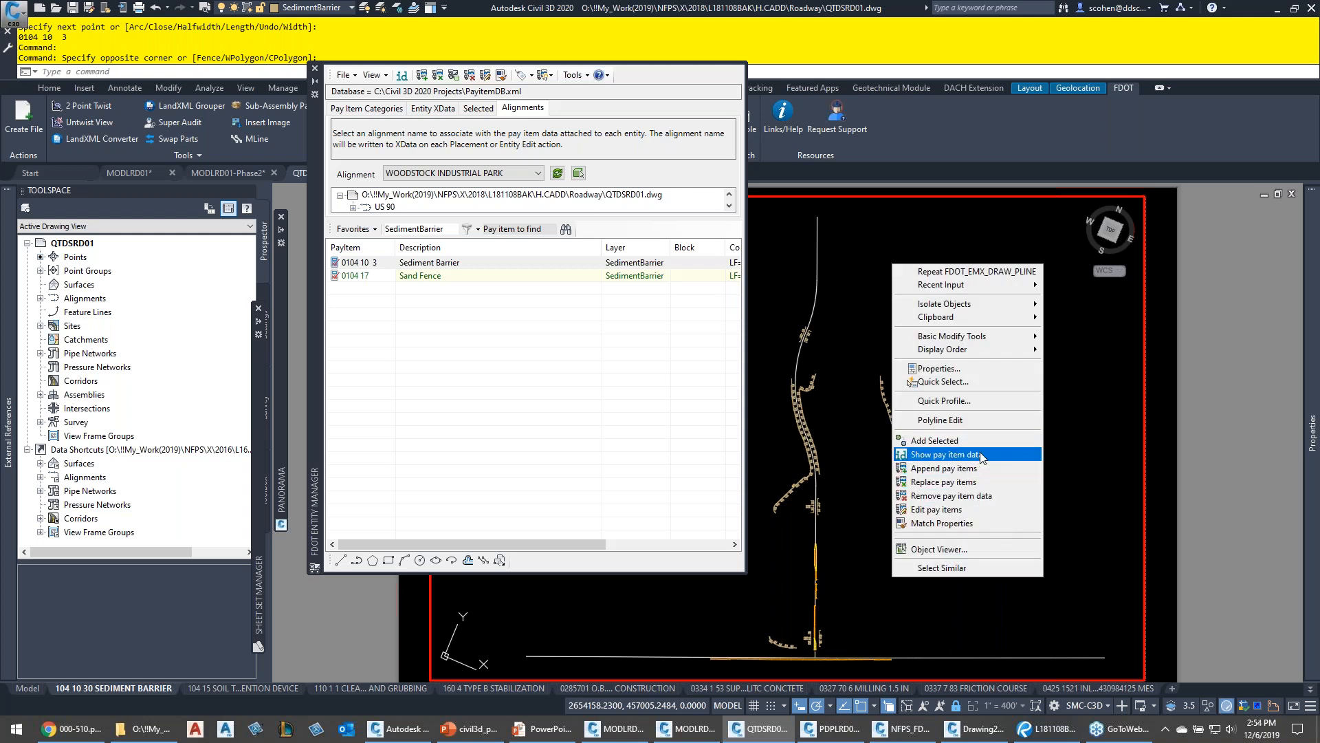
pyautogui.click(945, 509)
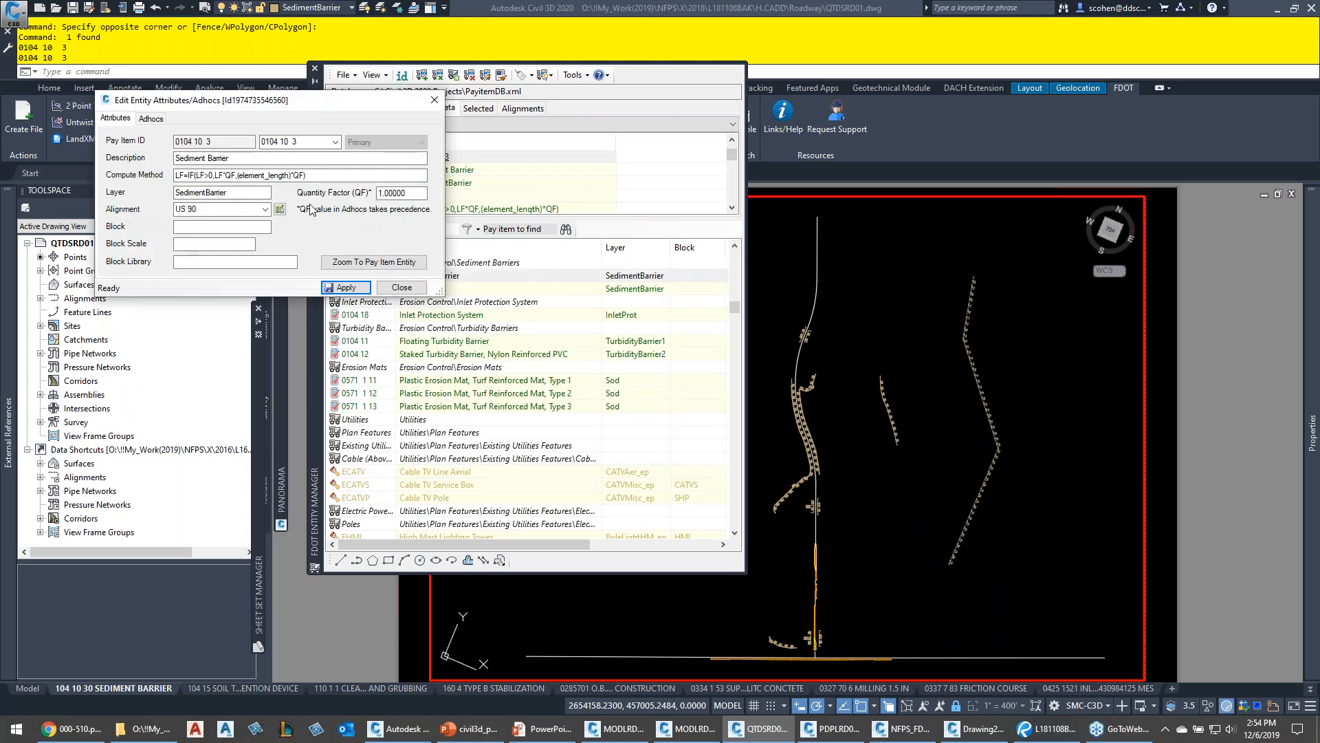
pyautogui.click(227, 210)
pyautogui.click(264, 210)
pyautogui.click(249, 238)
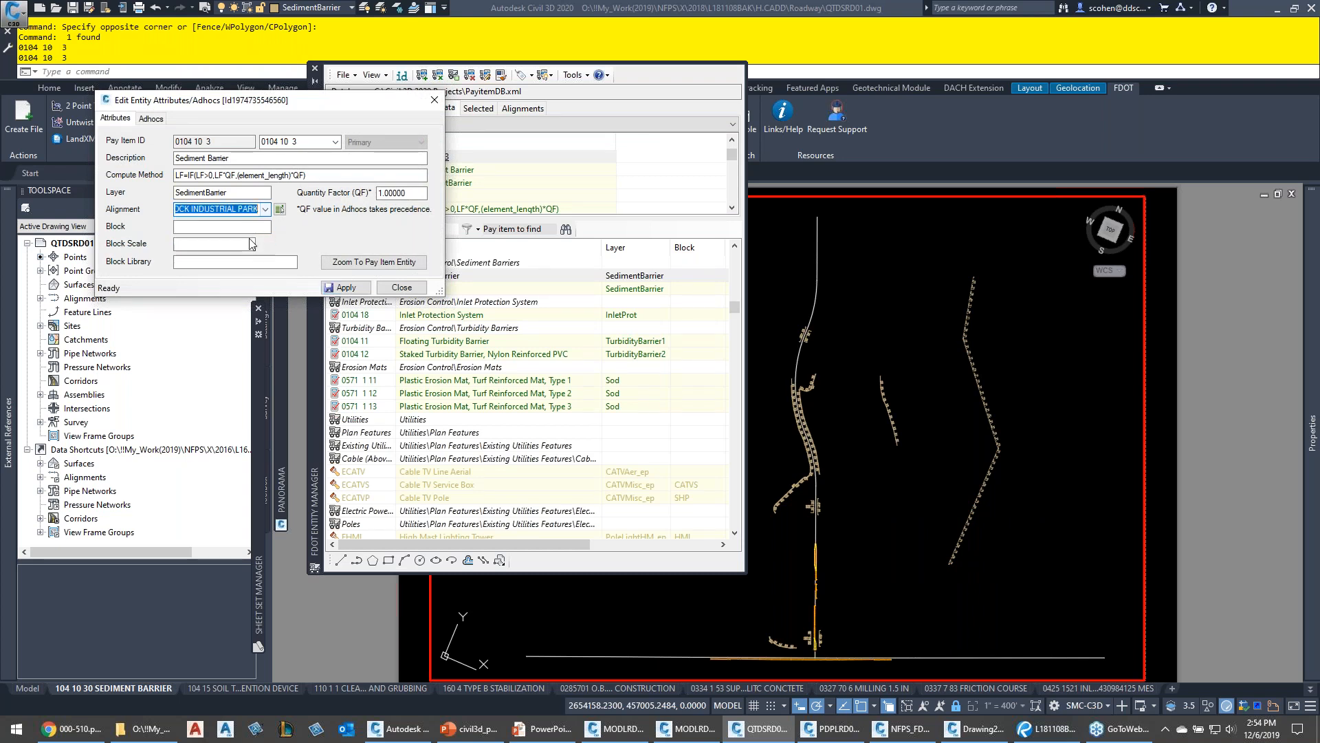
pyautogui.click(362, 289)
pyautogui.click(402, 289)
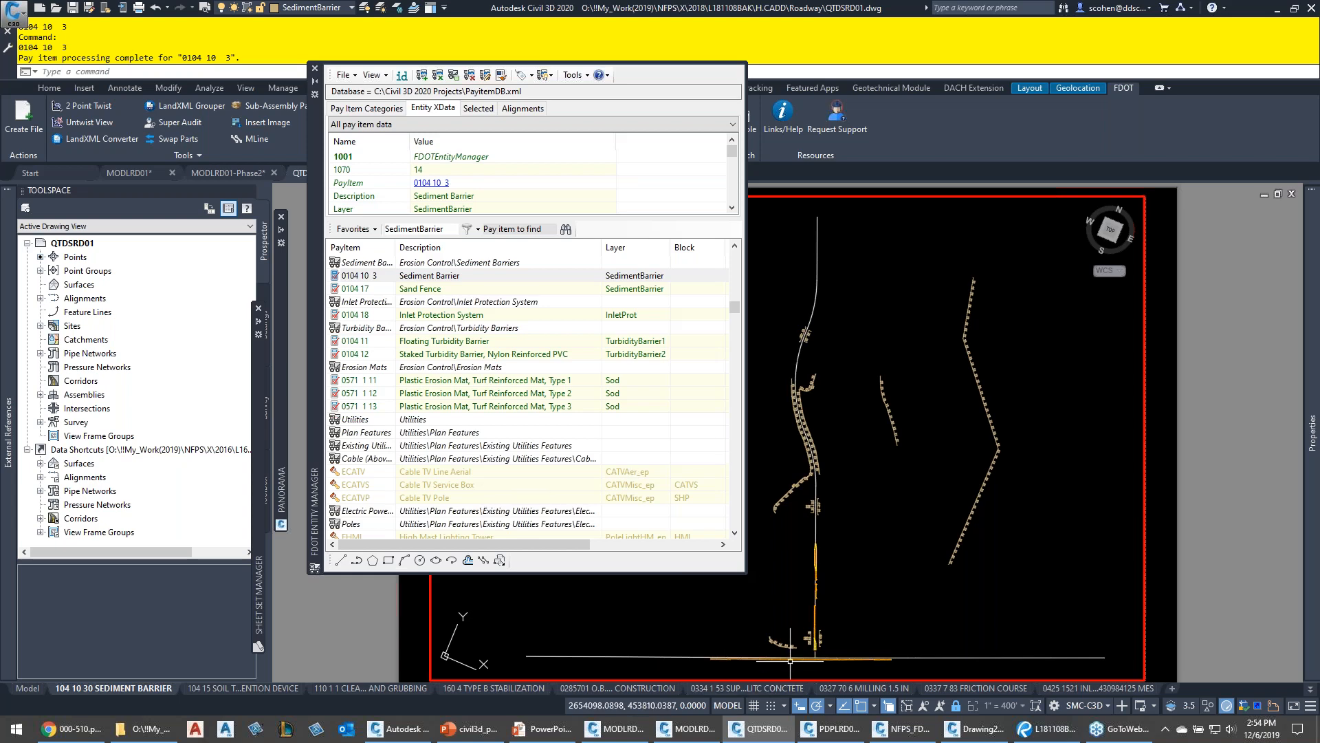
# Switch to Revu, examine the Summary of Quantities sheets in the L181108BAK plan set, and minimize it to return to Civil 3D
pyautogui.click(1045, 729)
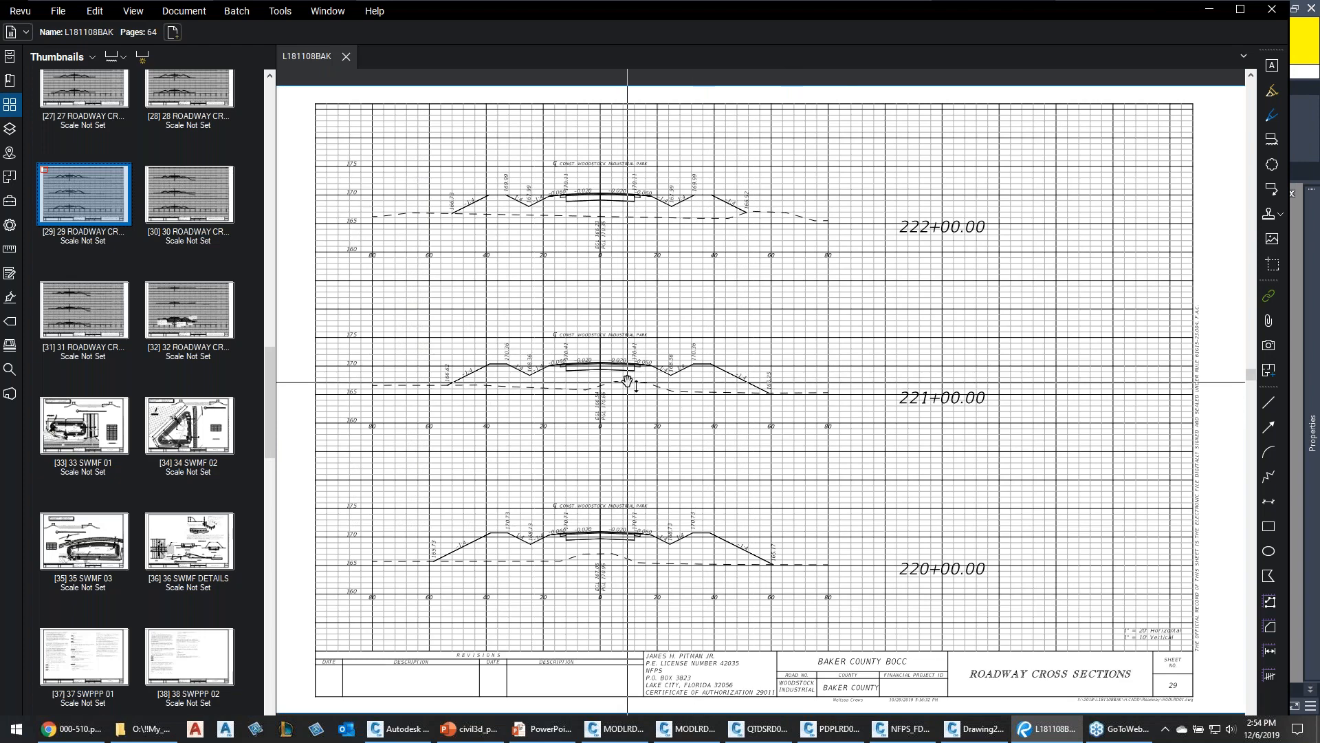
pyautogui.scroll(-2, 627, 382)
pyautogui.scroll(-8, 627, 382)
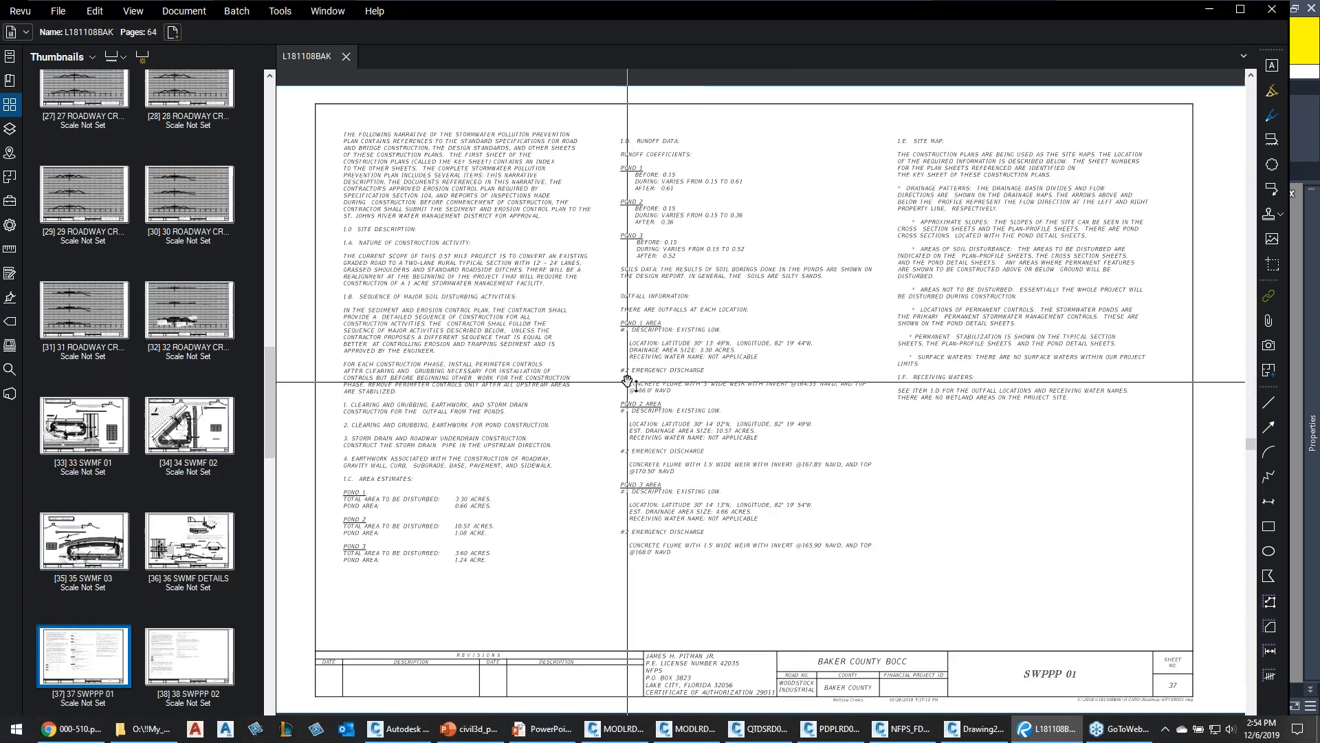
pyautogui.scroll(-1, 627, 382)
pyautogui.scroll(-6, 627, 381)
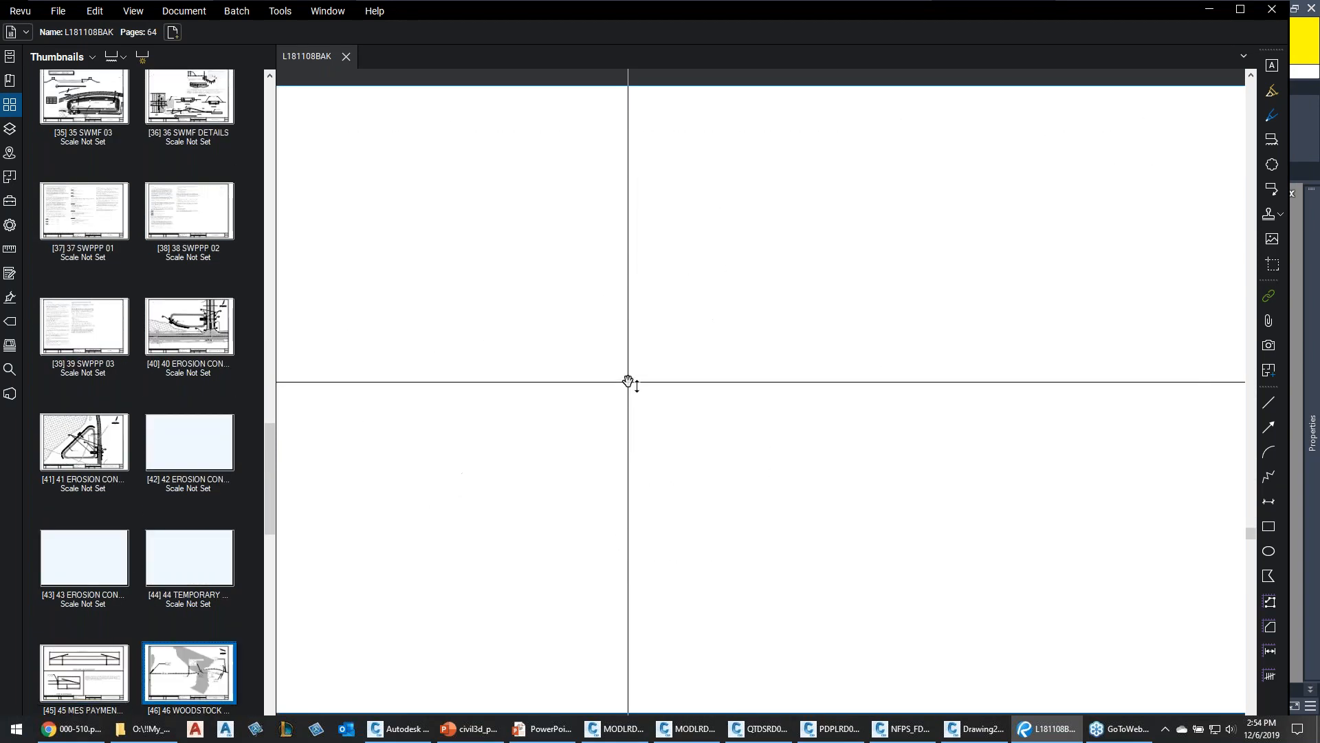
pyautogui.scroll(1, 627, 381)
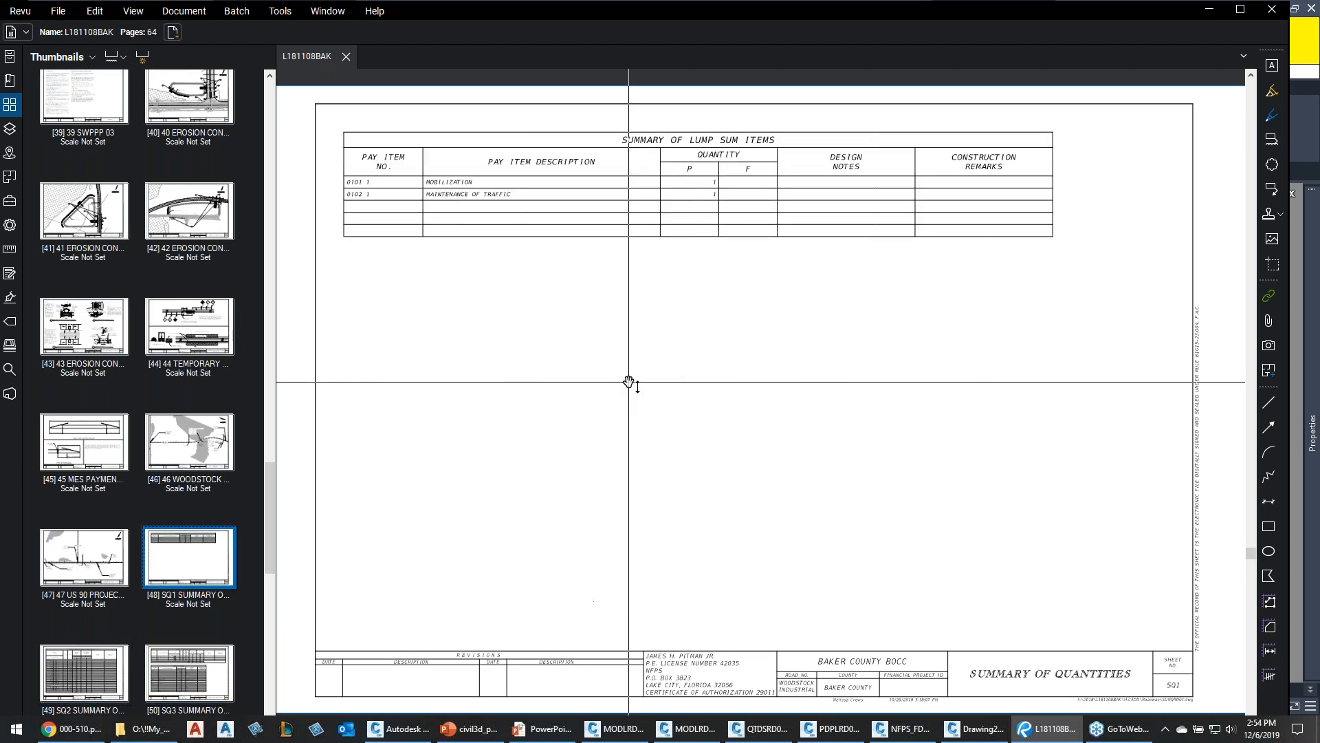
pyautogui.scroll(-3, 768, 459)
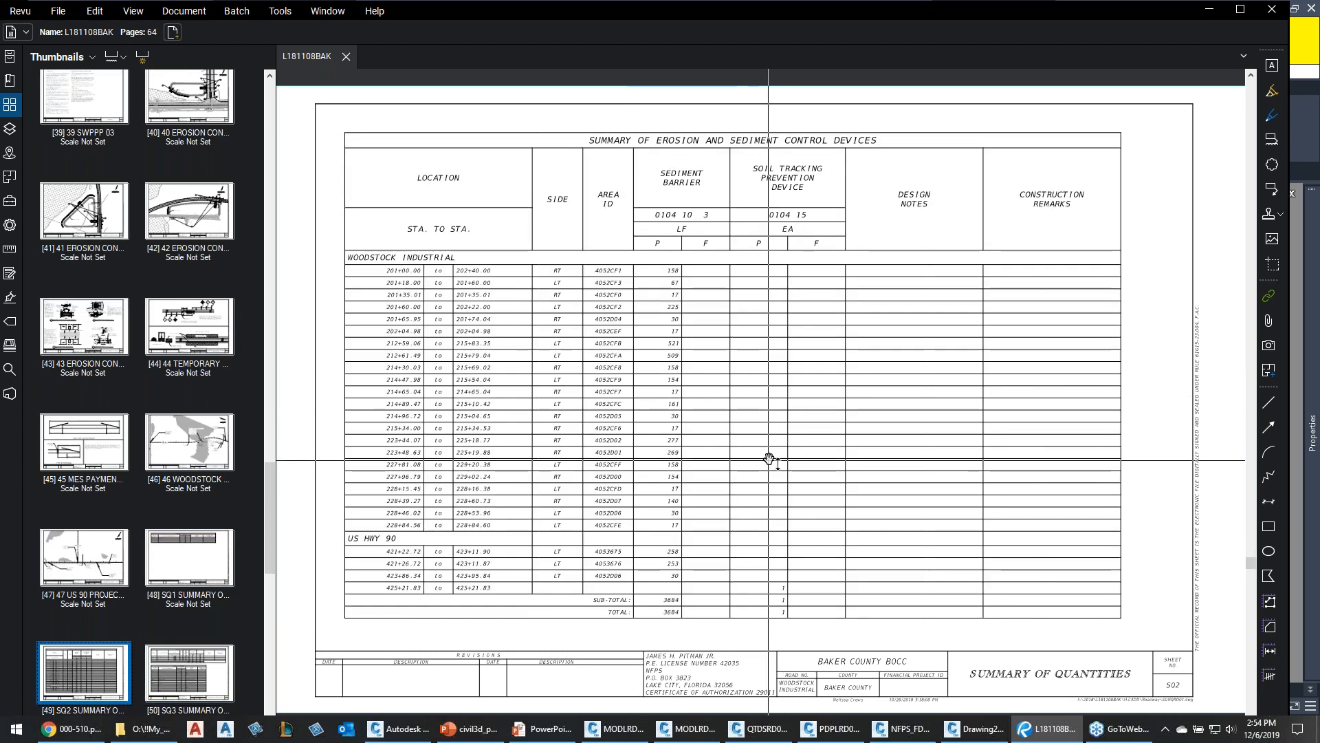
pyautogui.scroll(-3, 789, 432)
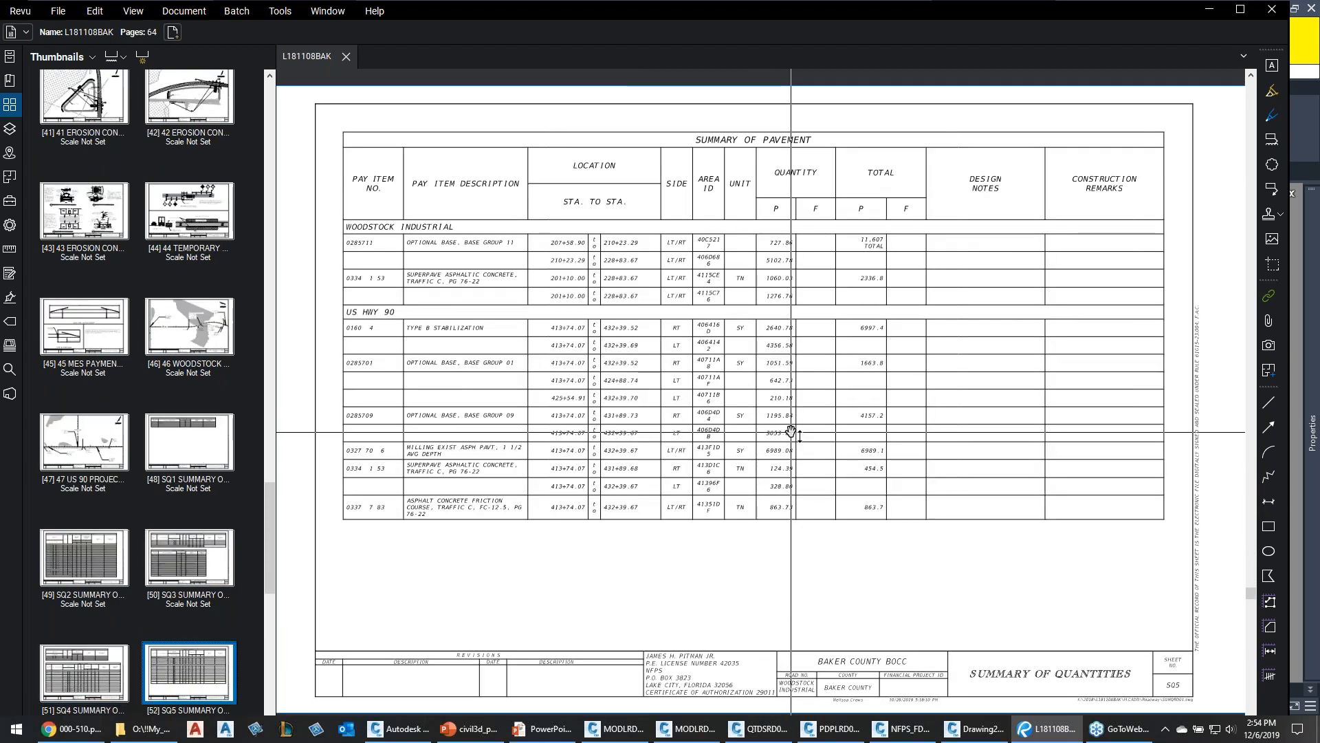
pyautogui.scroll(-3, 791, 432)
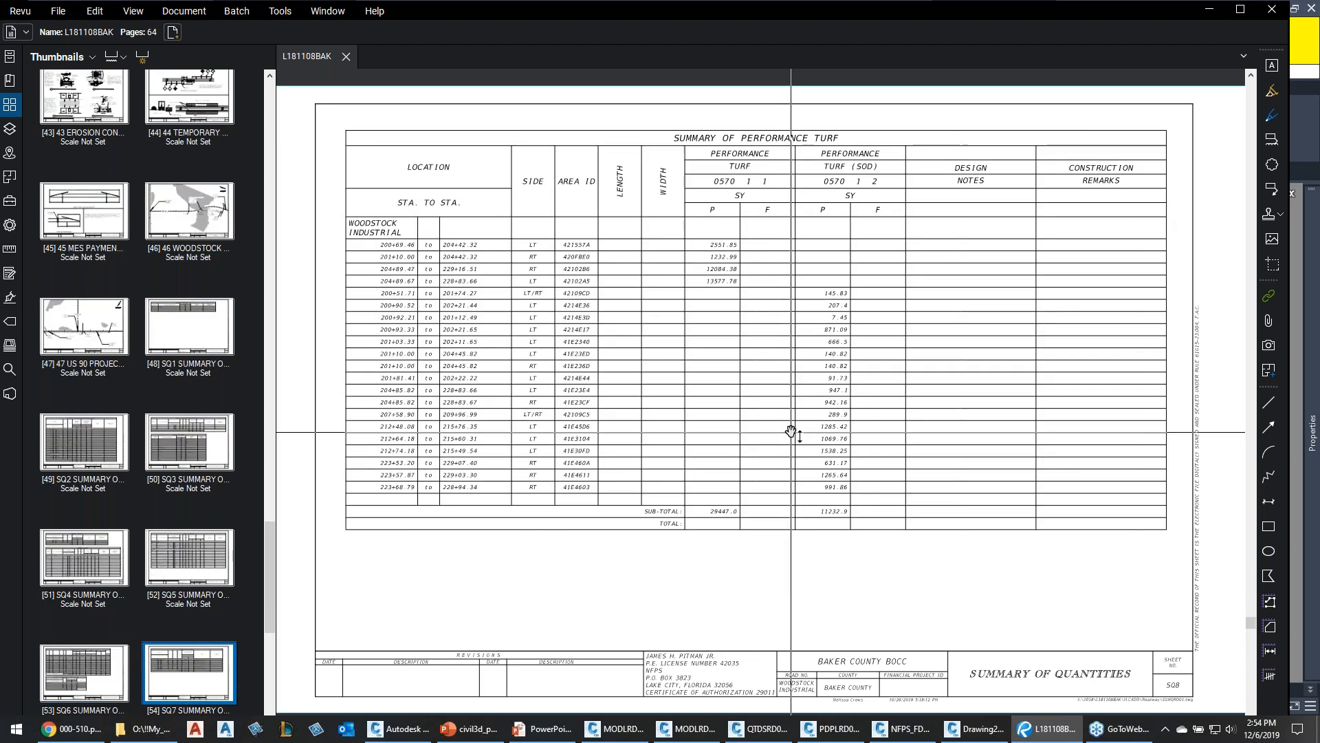
pyautogui.scroll(1, 791, 429)
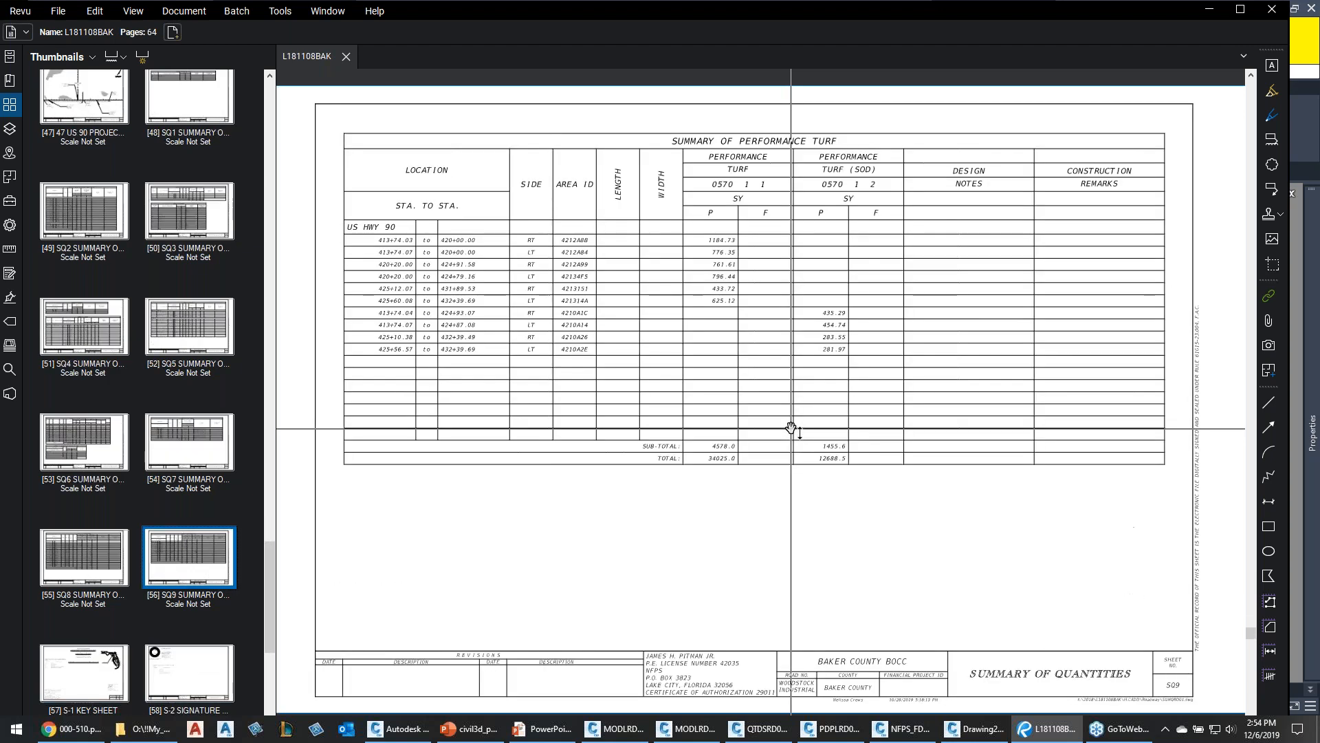
pyautogui.click(1210, 7)
pyautogui.click(1211, 8)
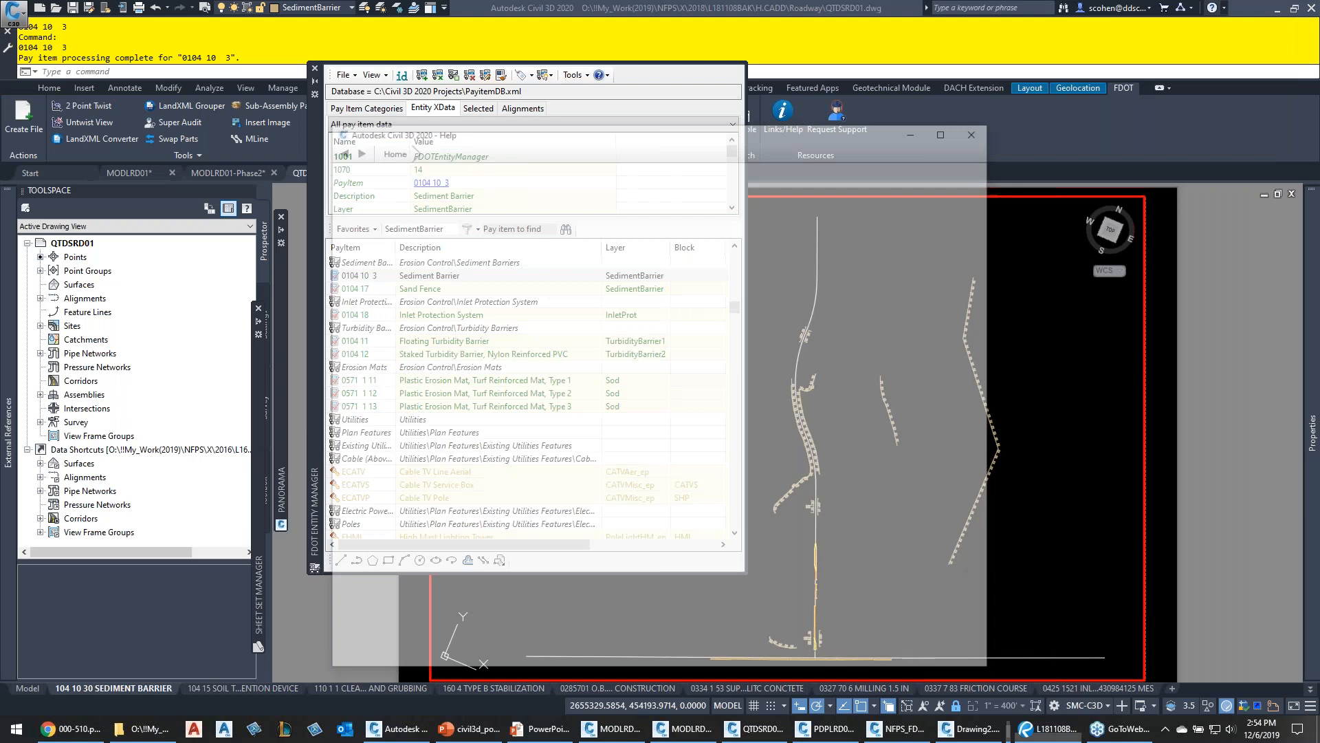
# Dismiss the Help window, collapse the Entity Manager palette, and return the sediment barrier layout to paper space
pyautogui.click(979, 128)
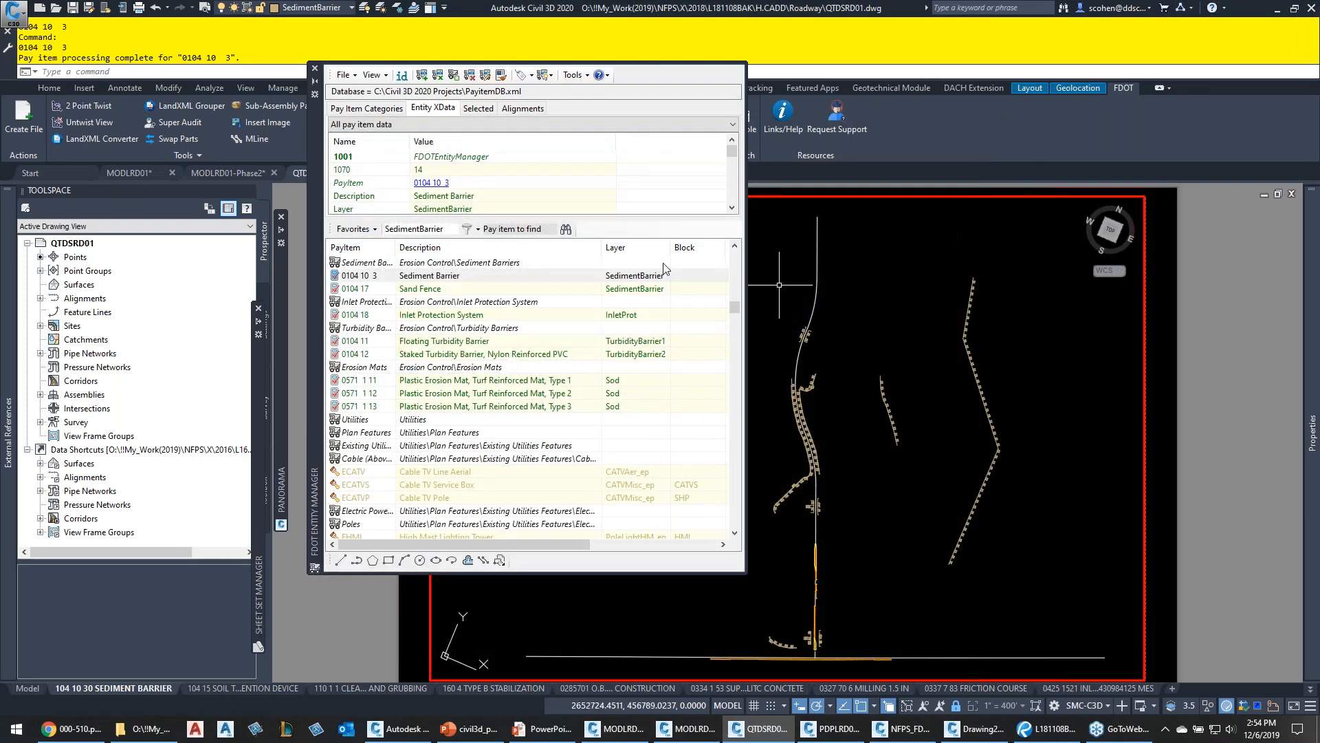
pyautogui.click(316, 83)
pyautogui.doubleClick(381, 262)
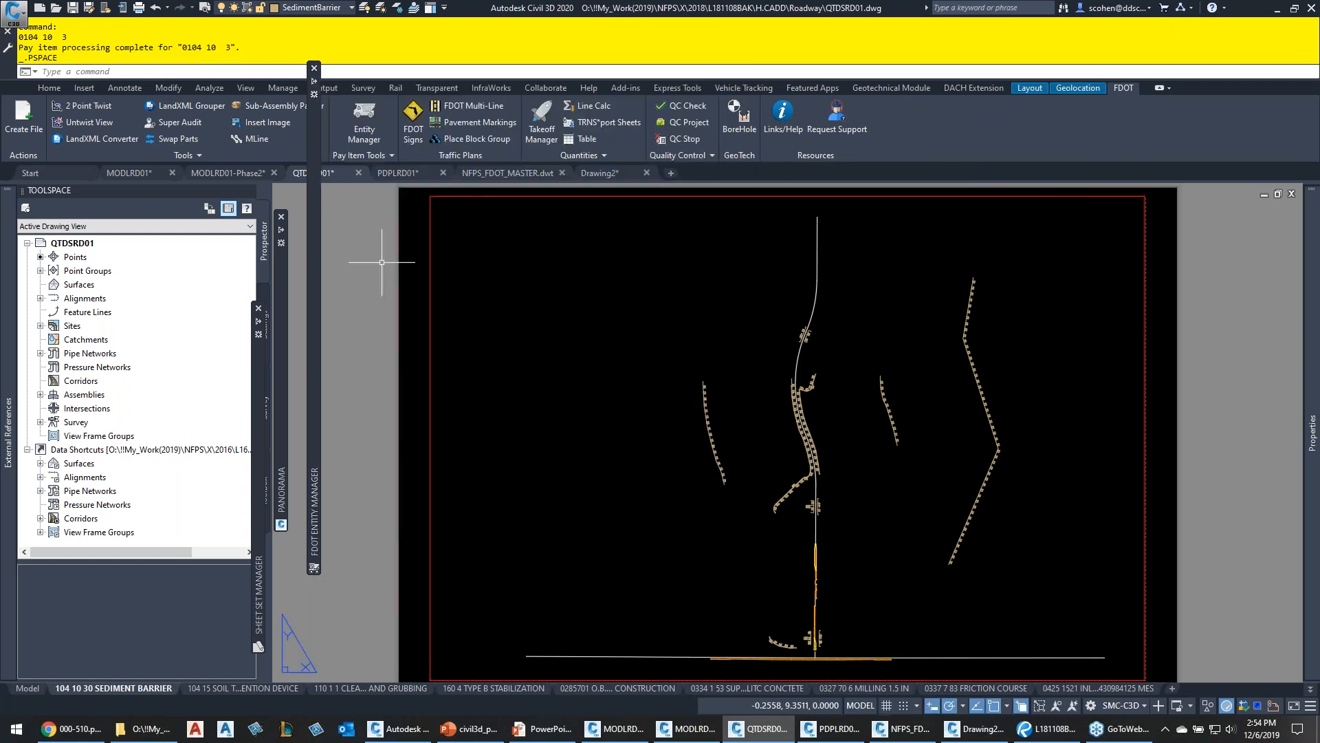
# Open the drawing SUMQRD01.dwg from the X\2018\L181108BAK\H.CADD\Roadway folder, with drawing files as the file type
pyautogui.click(55, 10)
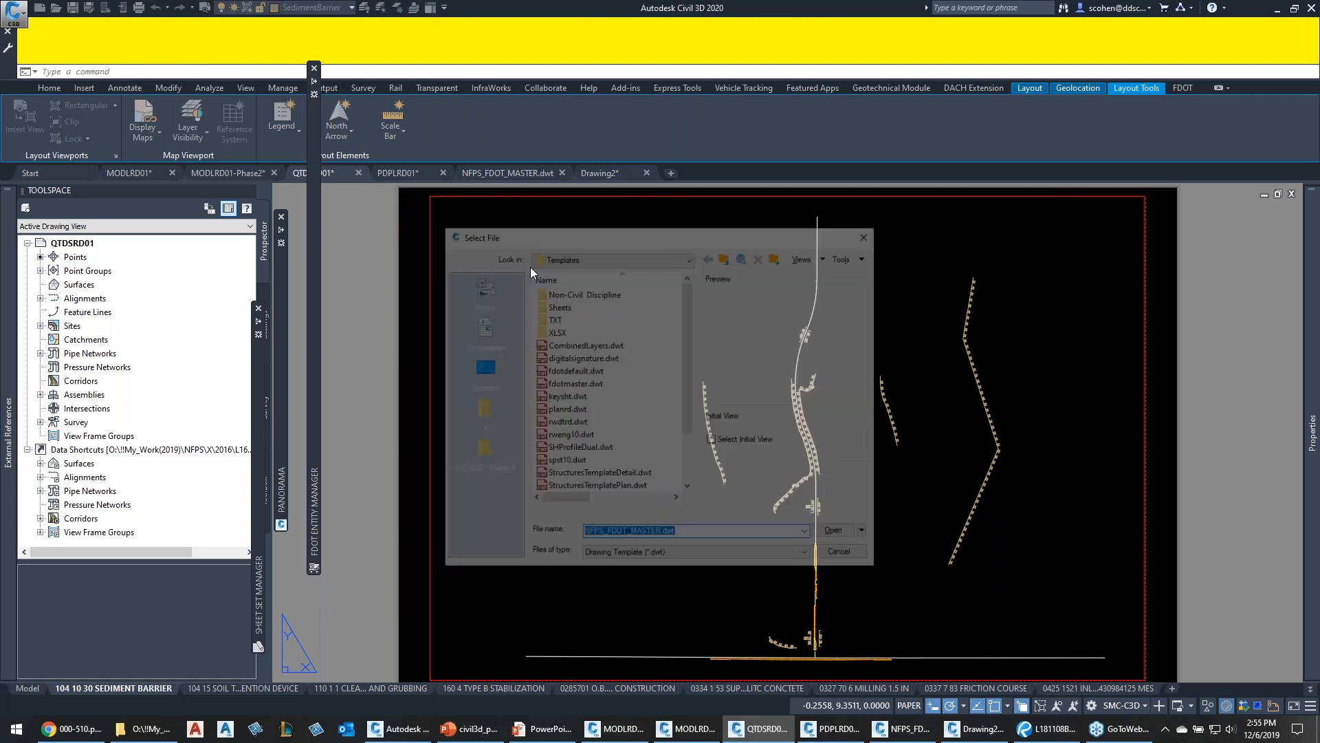
pyautogui.click(697, 556)
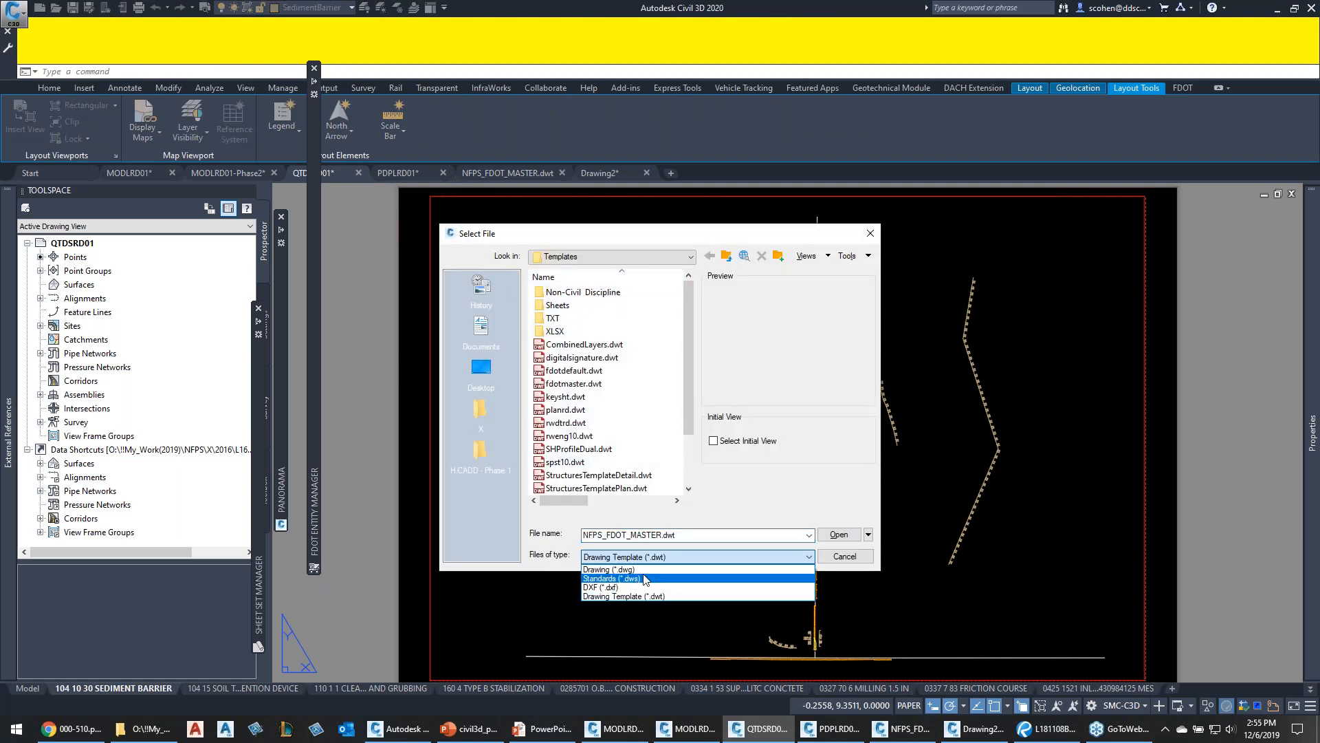
pyautogui.click(623, 569)
pyautogui.click(480, 408)
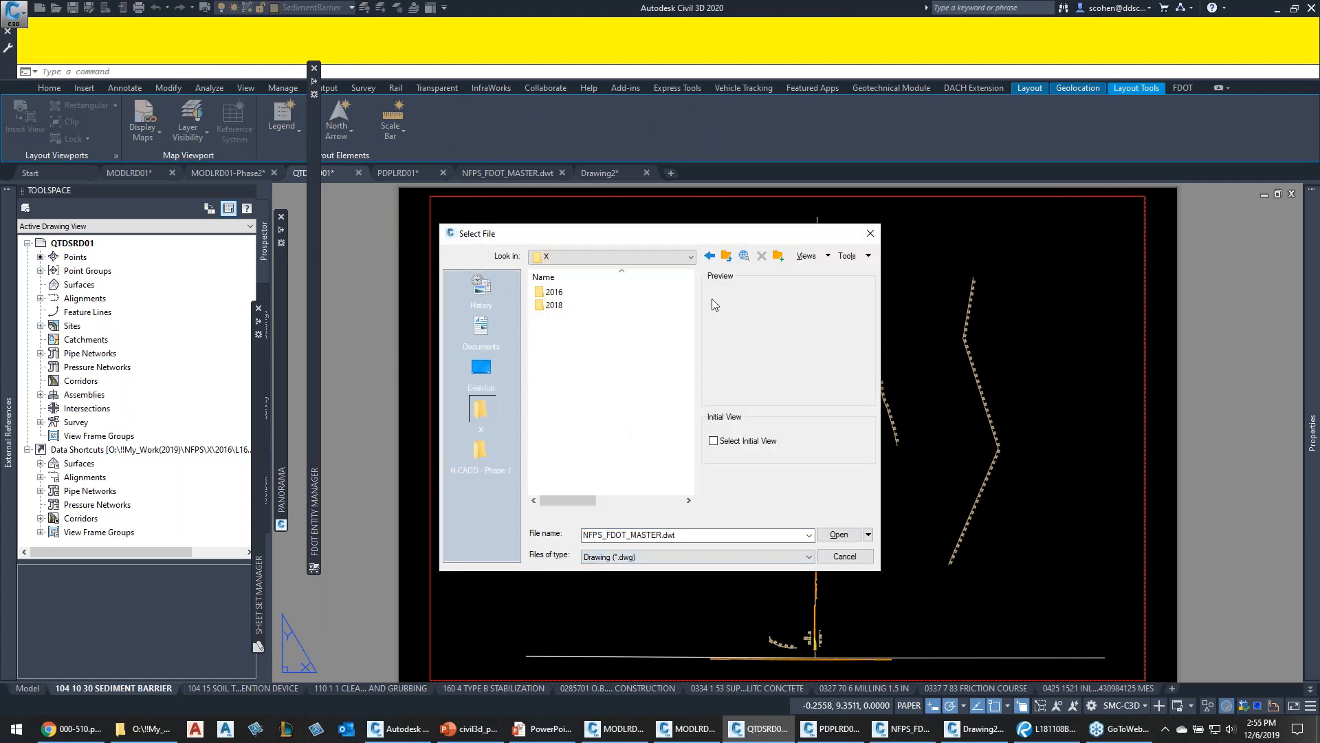
pyautogui.doubleClick(571, 307)
pyautogui.doubleClick(575, 305)
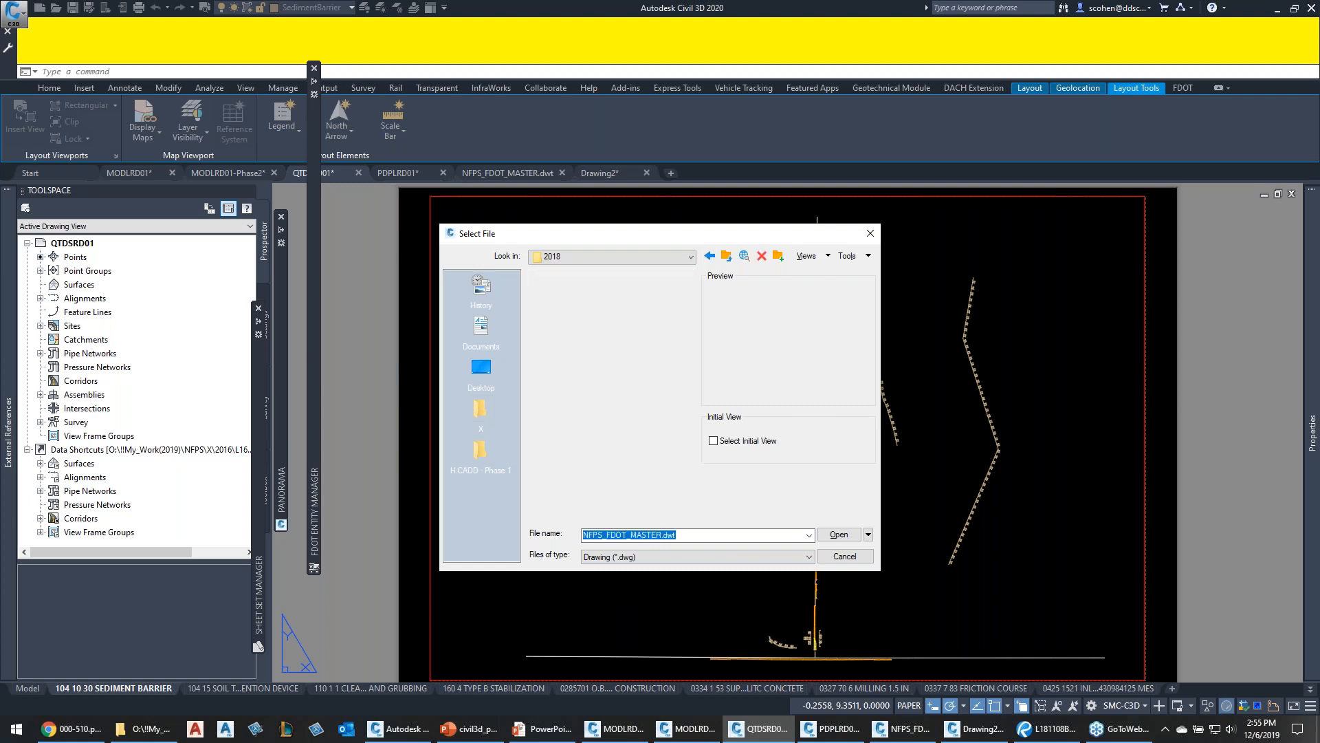
pyautogui.doubleClick(562, 383)
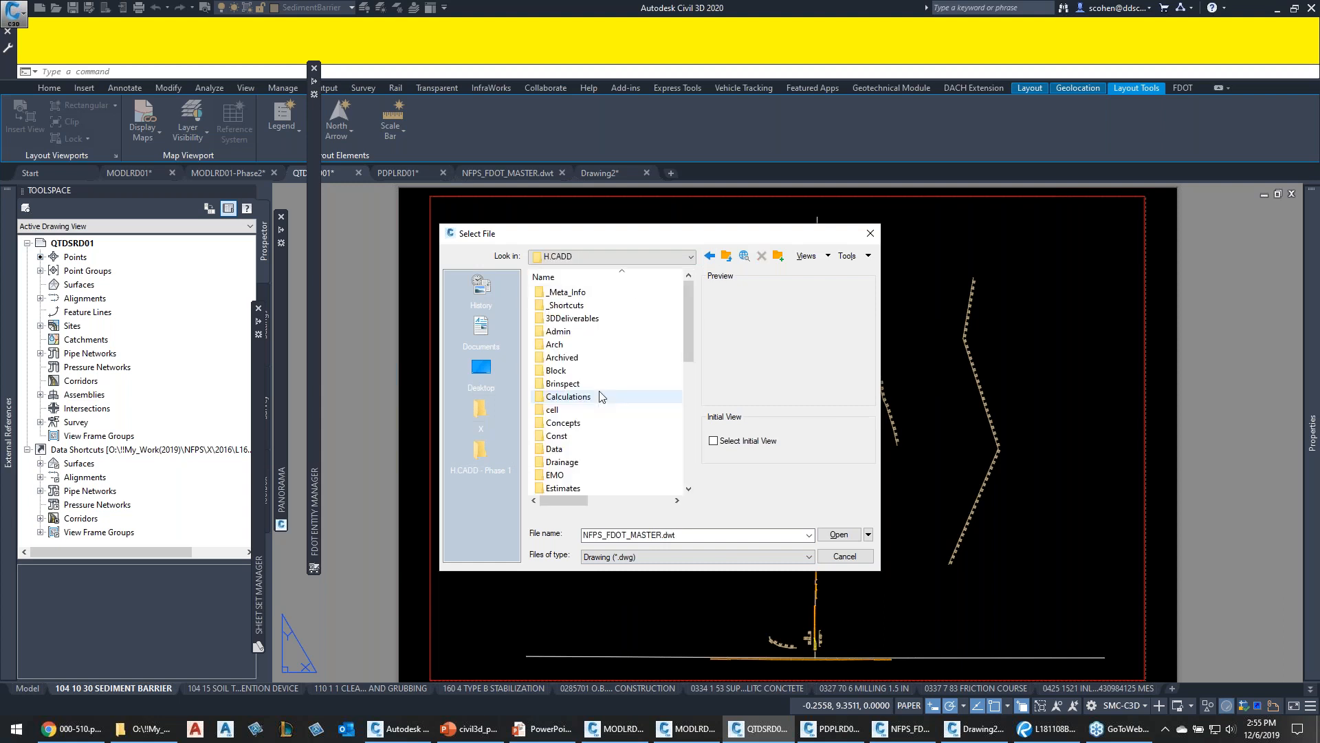
pyautogui.scroll(-5, 598, 394)
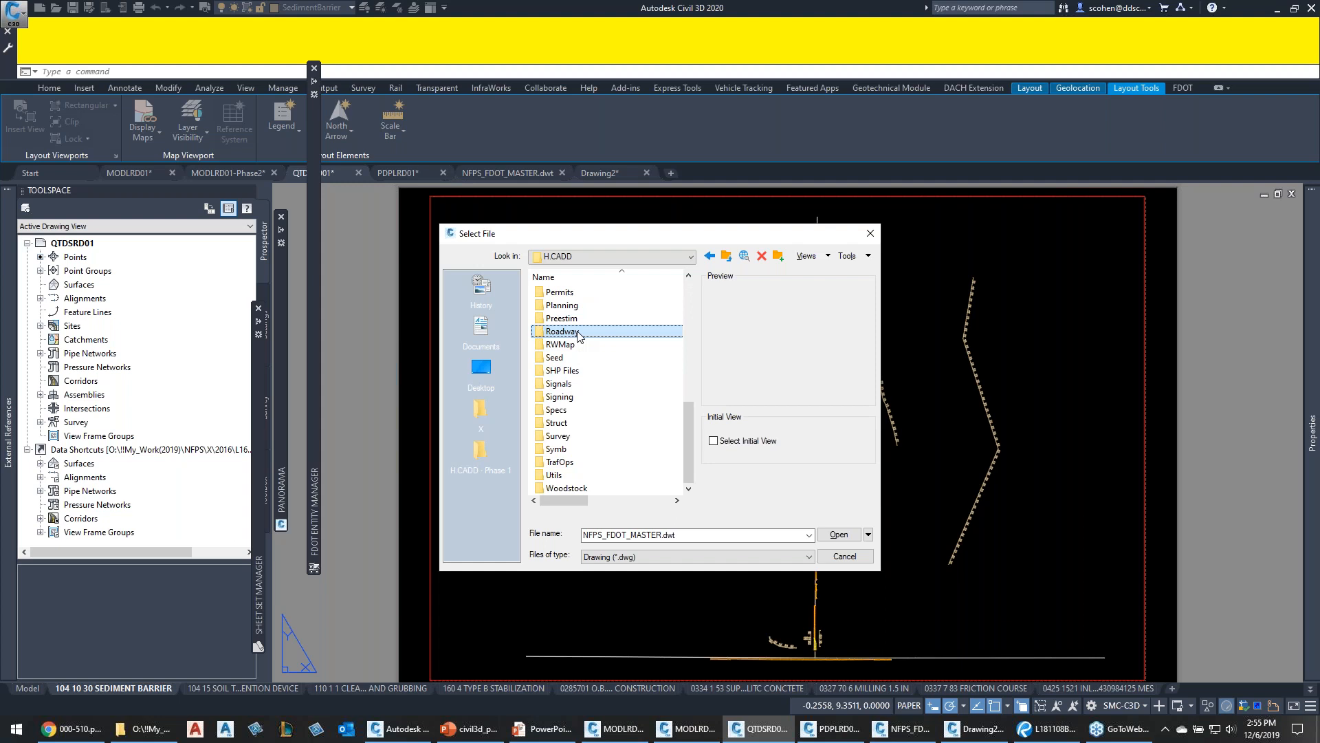
pyautogui.doubleClick(576, 336)
pyautogui.doubleClick(674, 472)
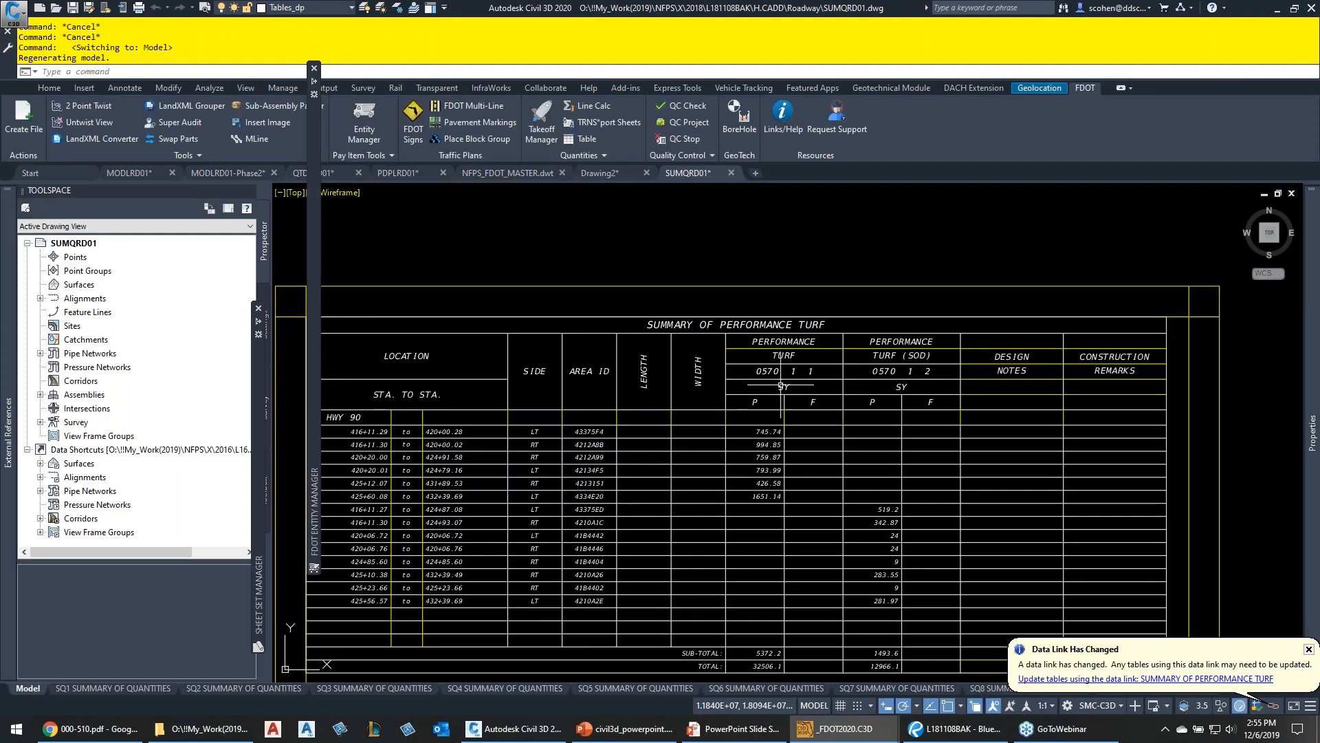
# Examine the row of summary sheets in model space, from Lump Sum Items to the Erosion and Sediment Control Devices table
pyautogui.middleClick(790, 487)
pyautogui.middleClick(789, 488)
pyautogui.moveTo(678, 509); pyautogui.dragTo(843, 486, button='middle')
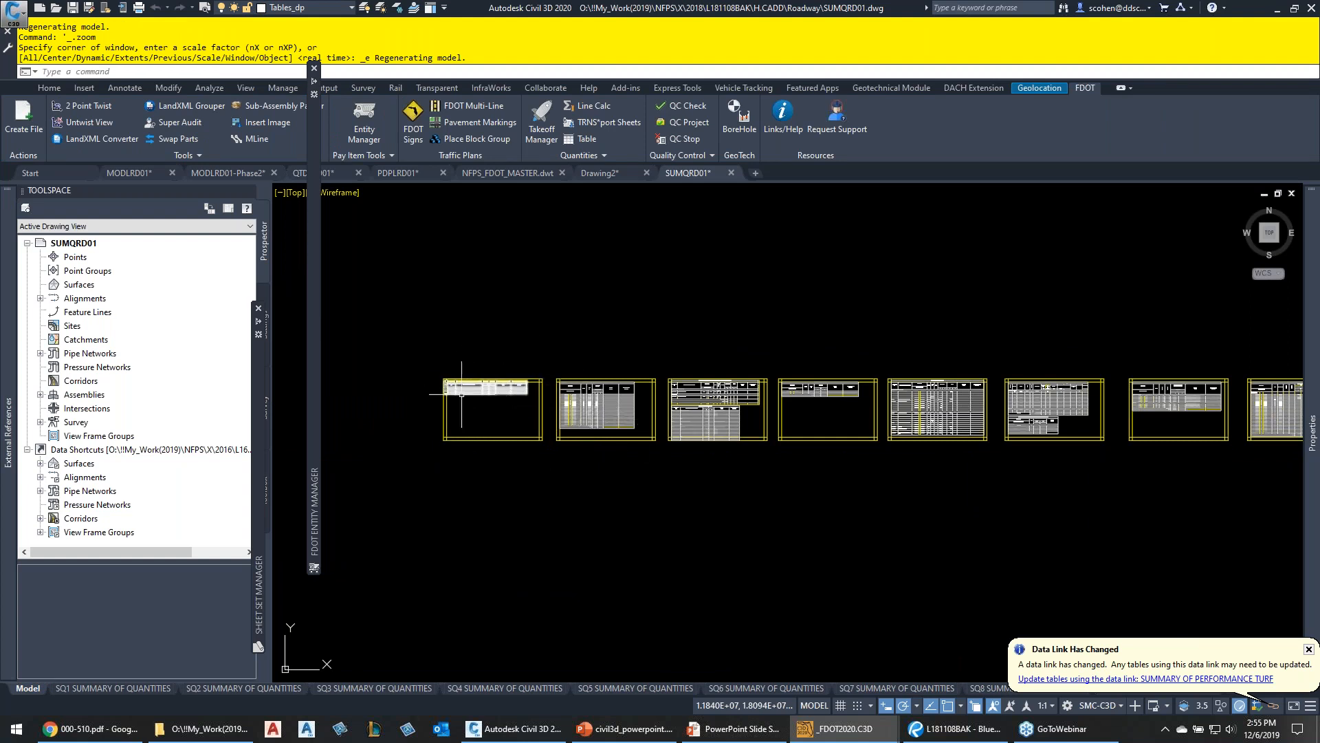
pyautogui.scroll(8, 461, 394)
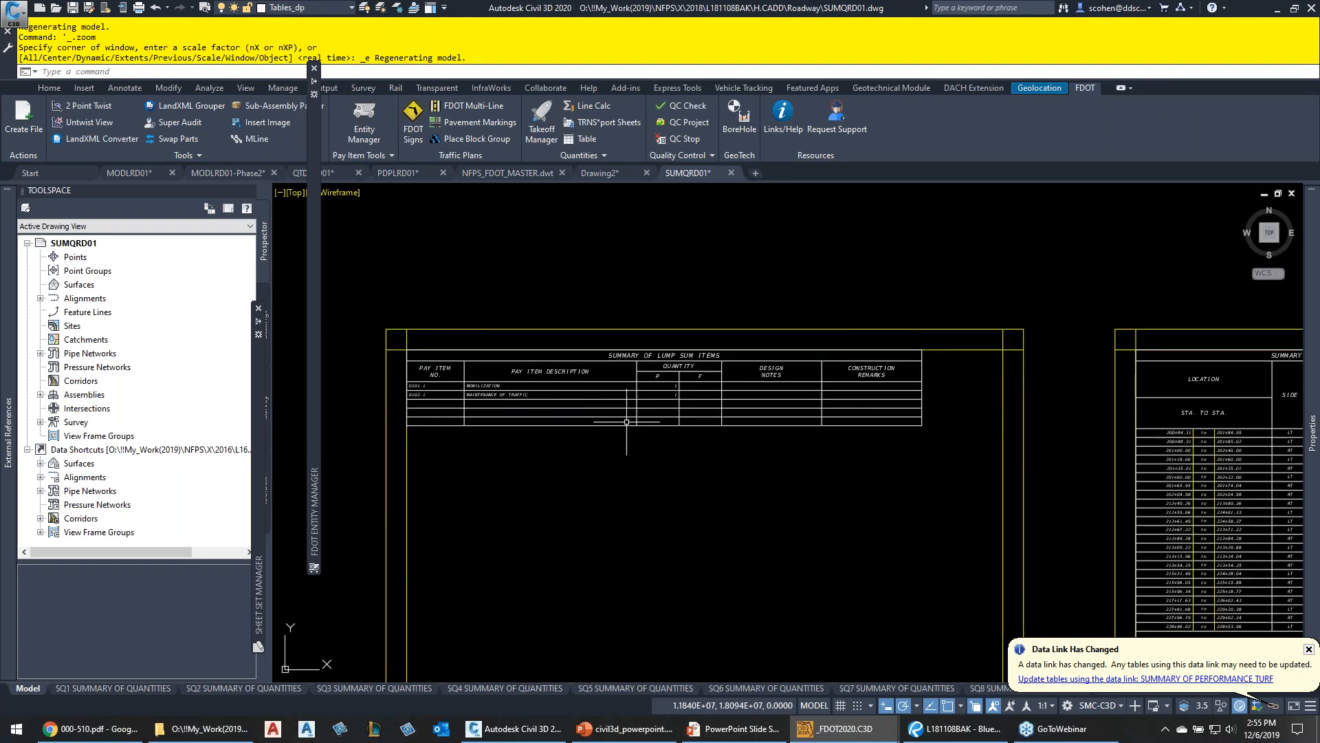
pyautogui.moveTo(781, 438); pyautogui.dragTo(480, 412, button='middle')
pyautogui.moveTo(1087, 409); pyautogui.dragTo(864, 416, button='middle')
pyautogui.click(864, 416)
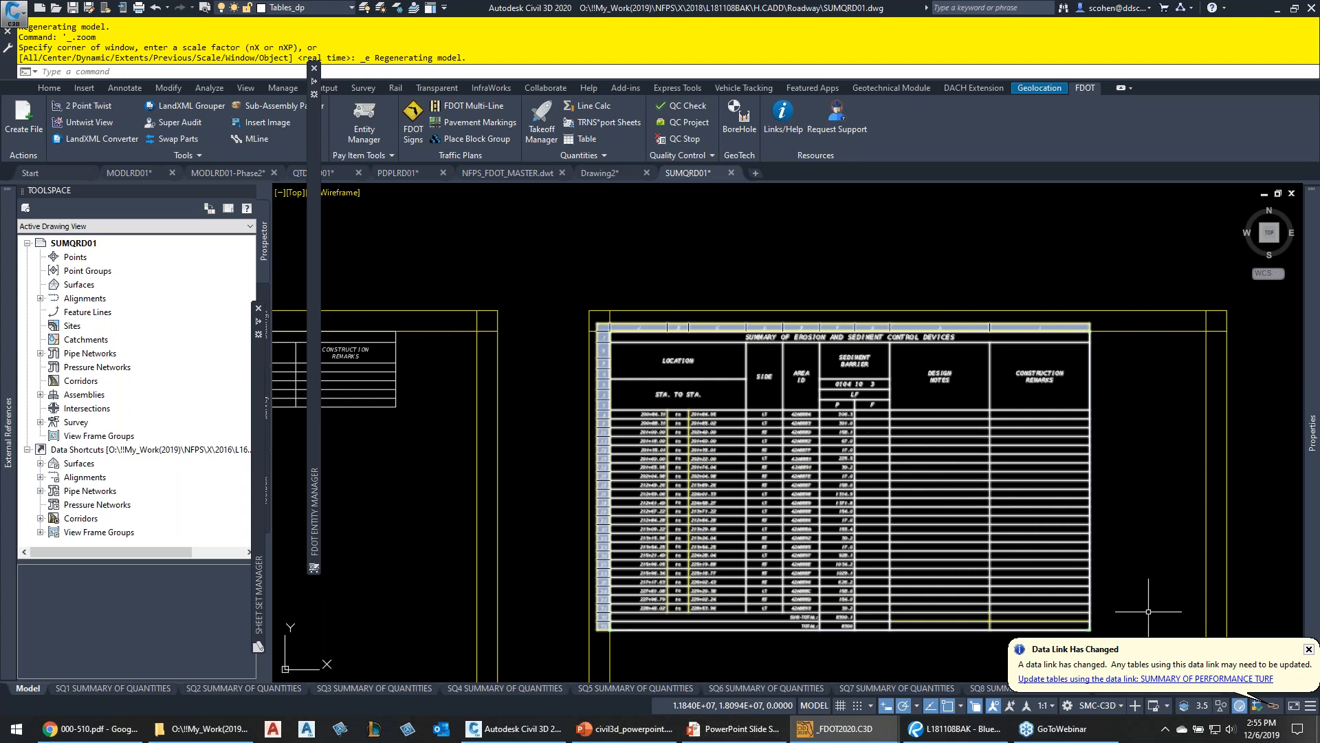
pyautogui.press('Escape')
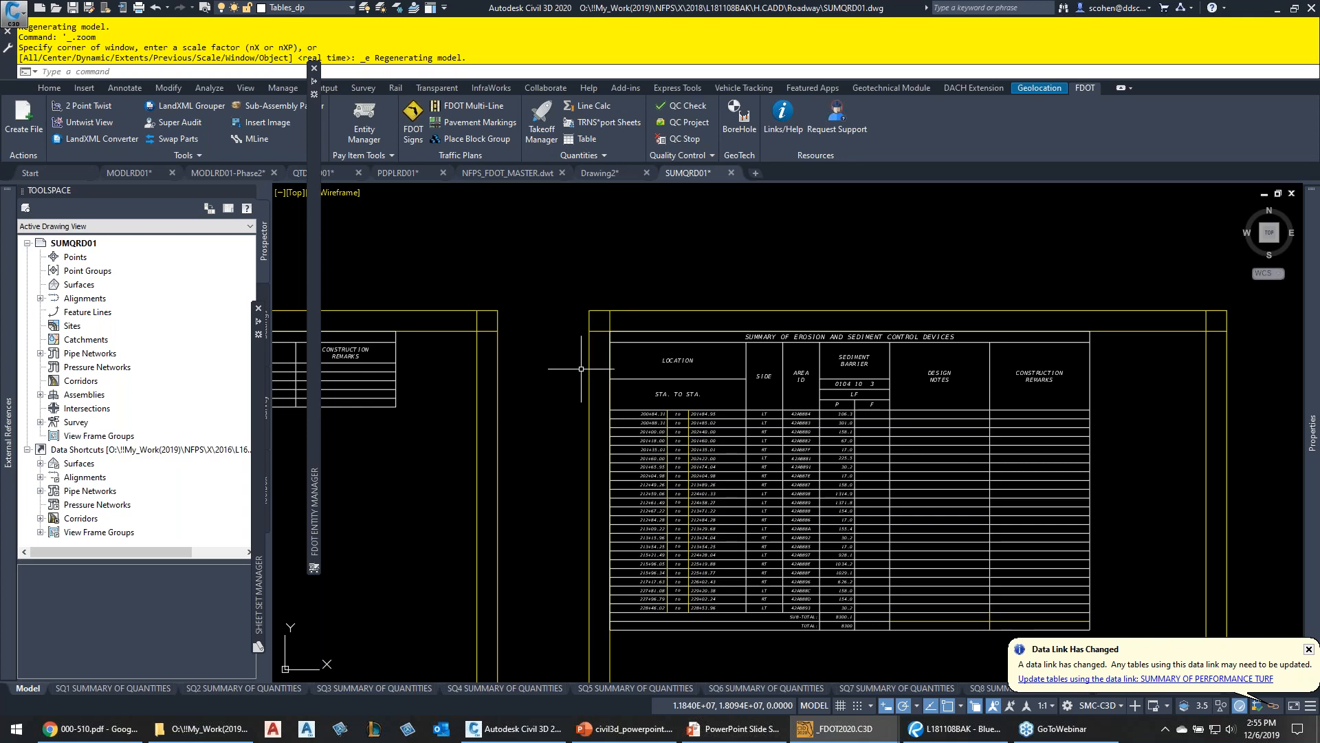
# Open SUMQRD01's file location, browse to H.CADD\Calculations to view the summary workbooks, and return to the drawing
pyautogui.hotkey('alt', 'Tab')
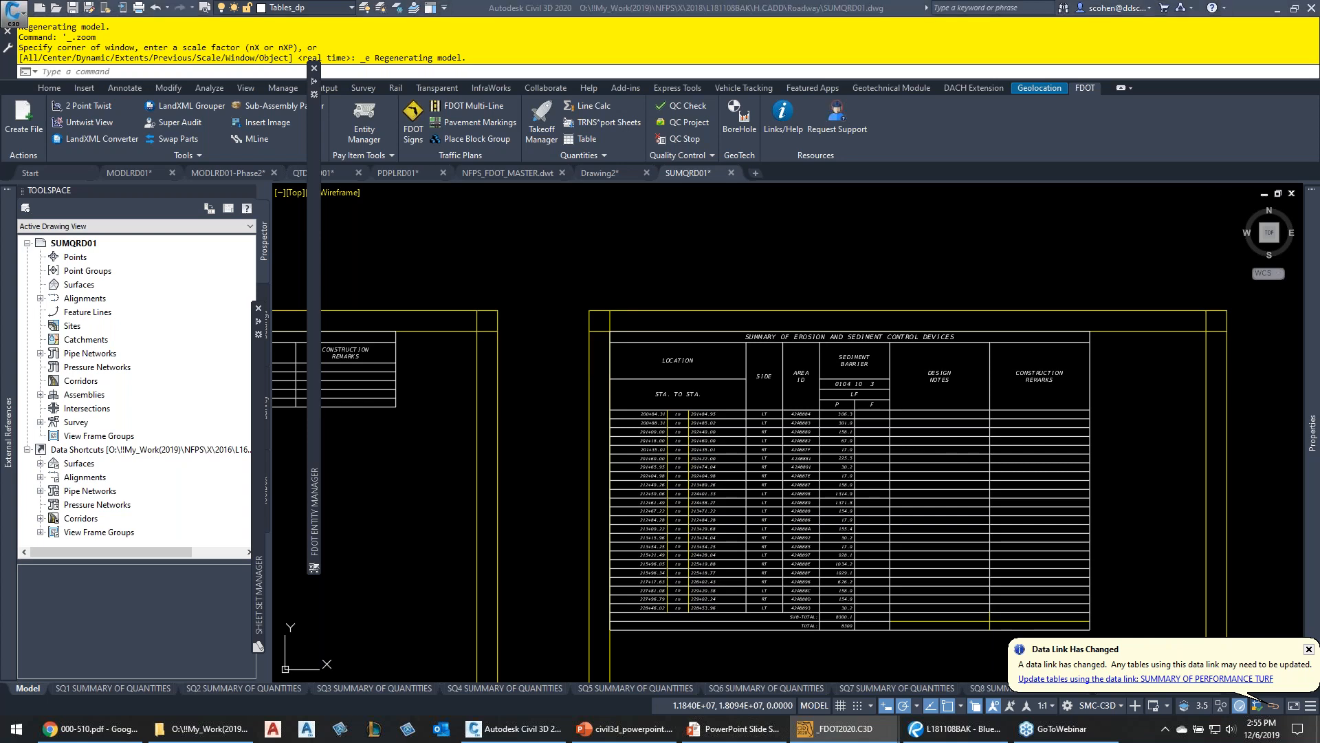
pyautogui.rightClick(695, 176)
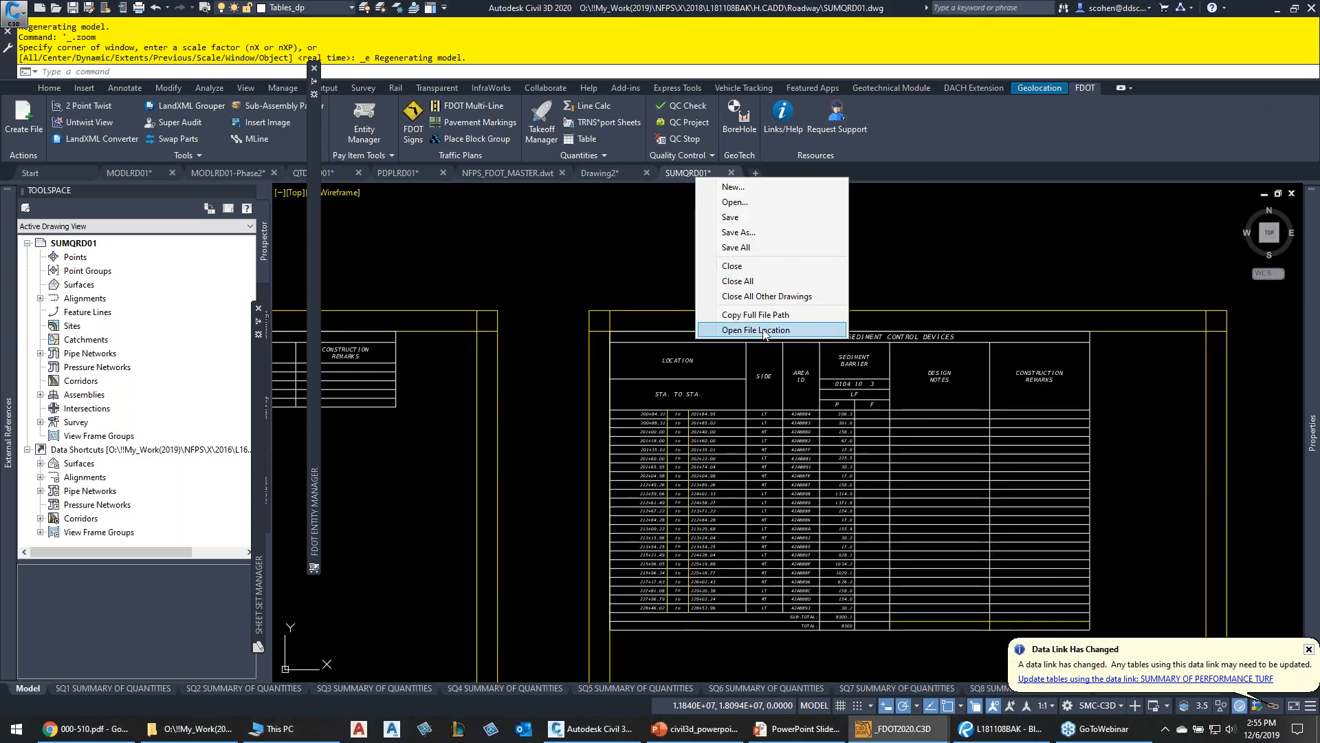
pyautogui.click(757, 330)
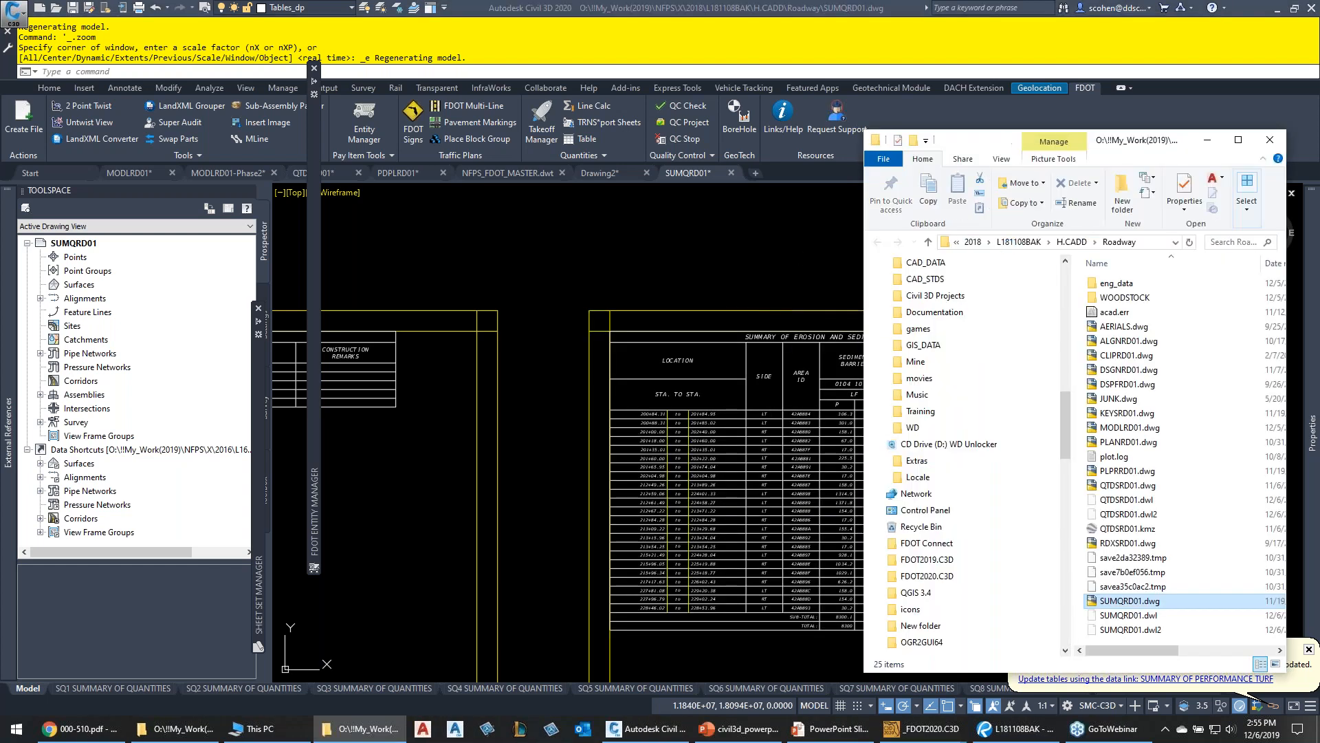
pyautogui.moveTo(1018, 141); pyautogui.dragTo(660, 132)
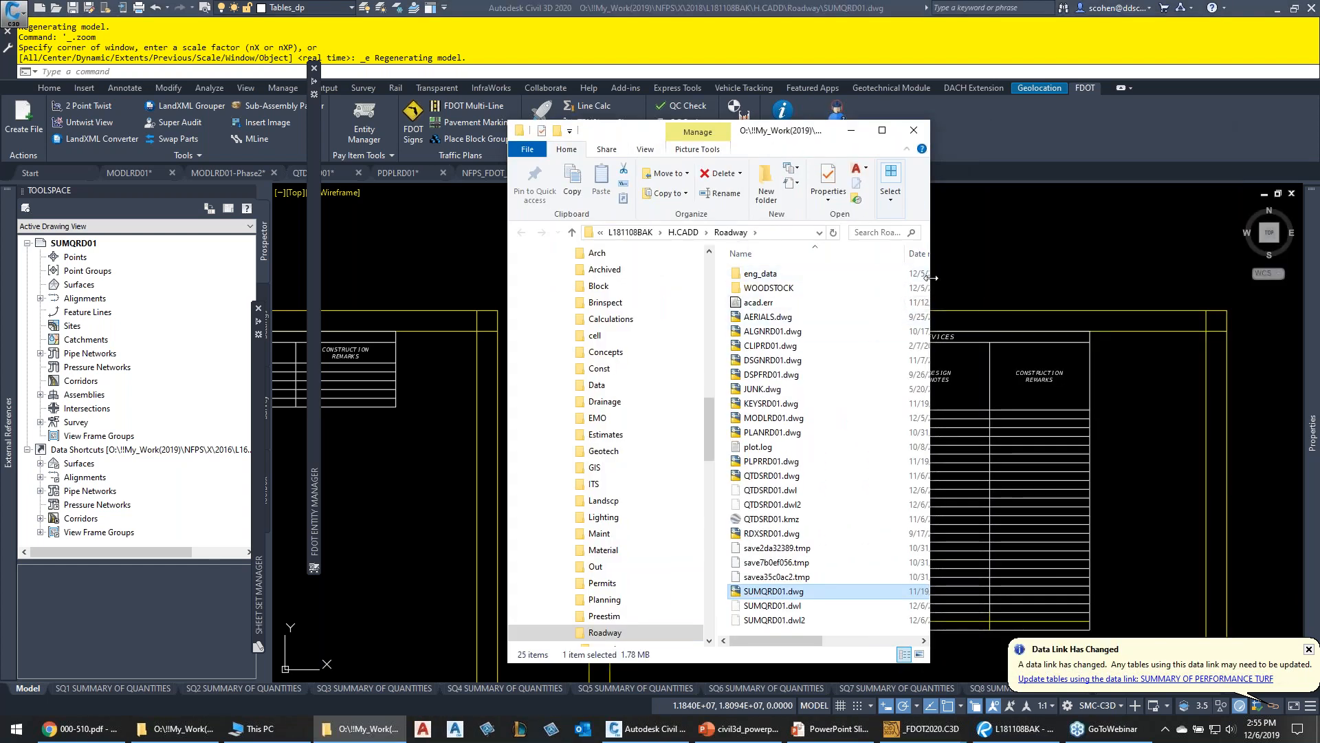
pyautogui.moveTo(930, 413); pyautogui.dragTo(1163, 413)
pyautogui.click(923, 233)
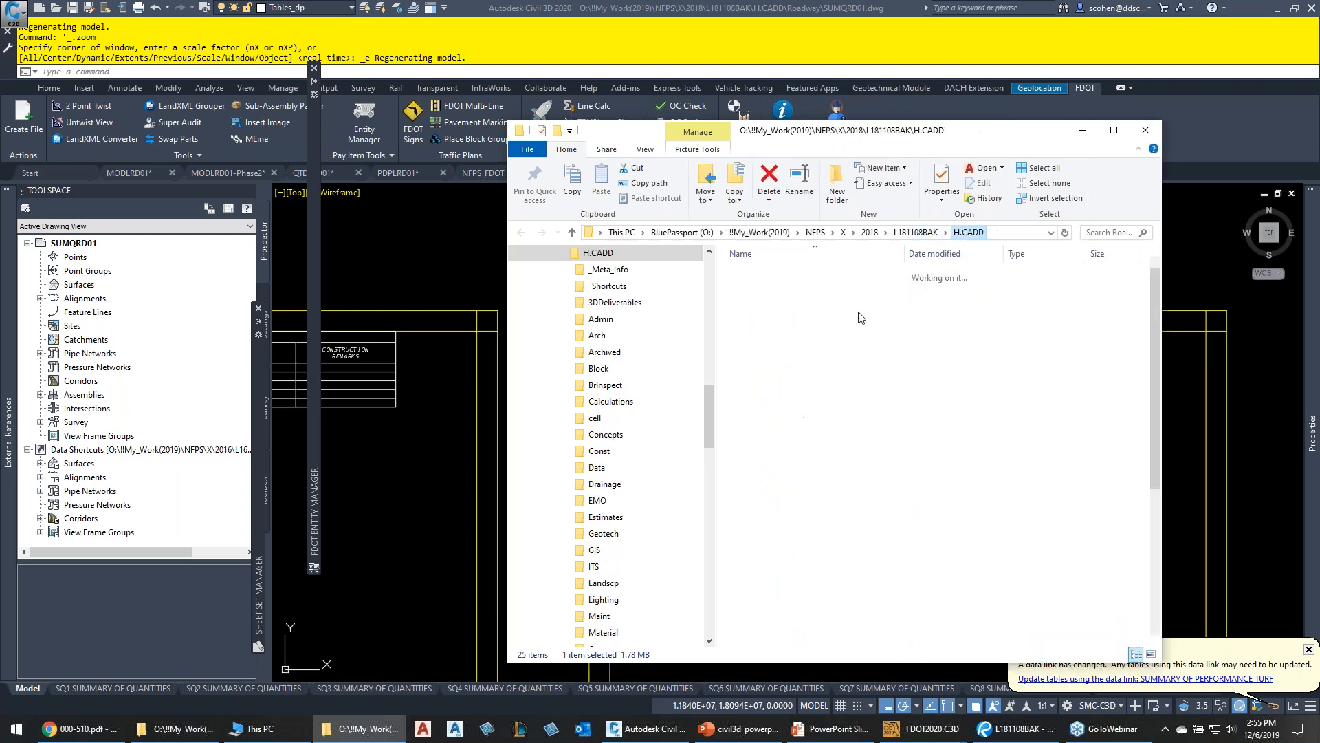
pyautogui.doubleClick(890, 405)
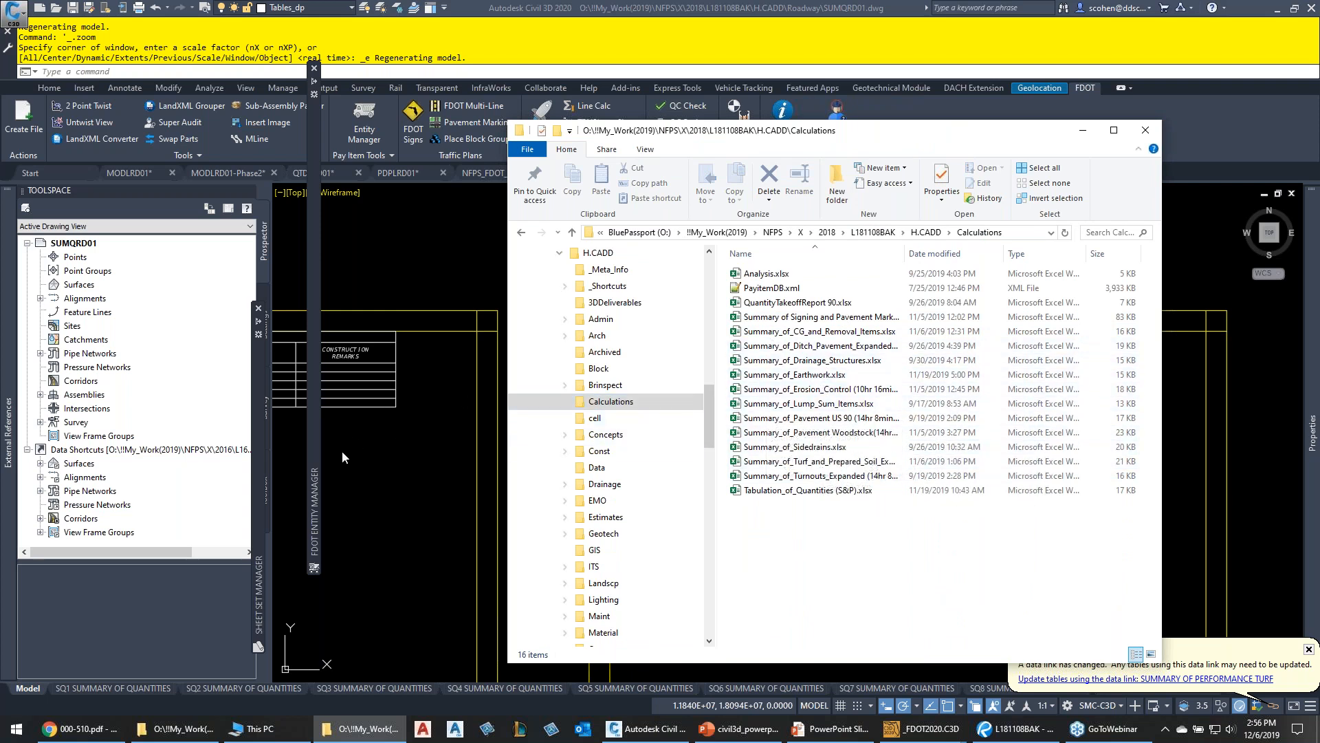
pyautogui.click(394, 468)
# Examine the Clearing and Grubbing & Removal Items, Earthwork, and Turnouts summary tables in model space
pyautogui.moveTo(982, 414); pyautogui.dragTo(730, 395, button='middle')
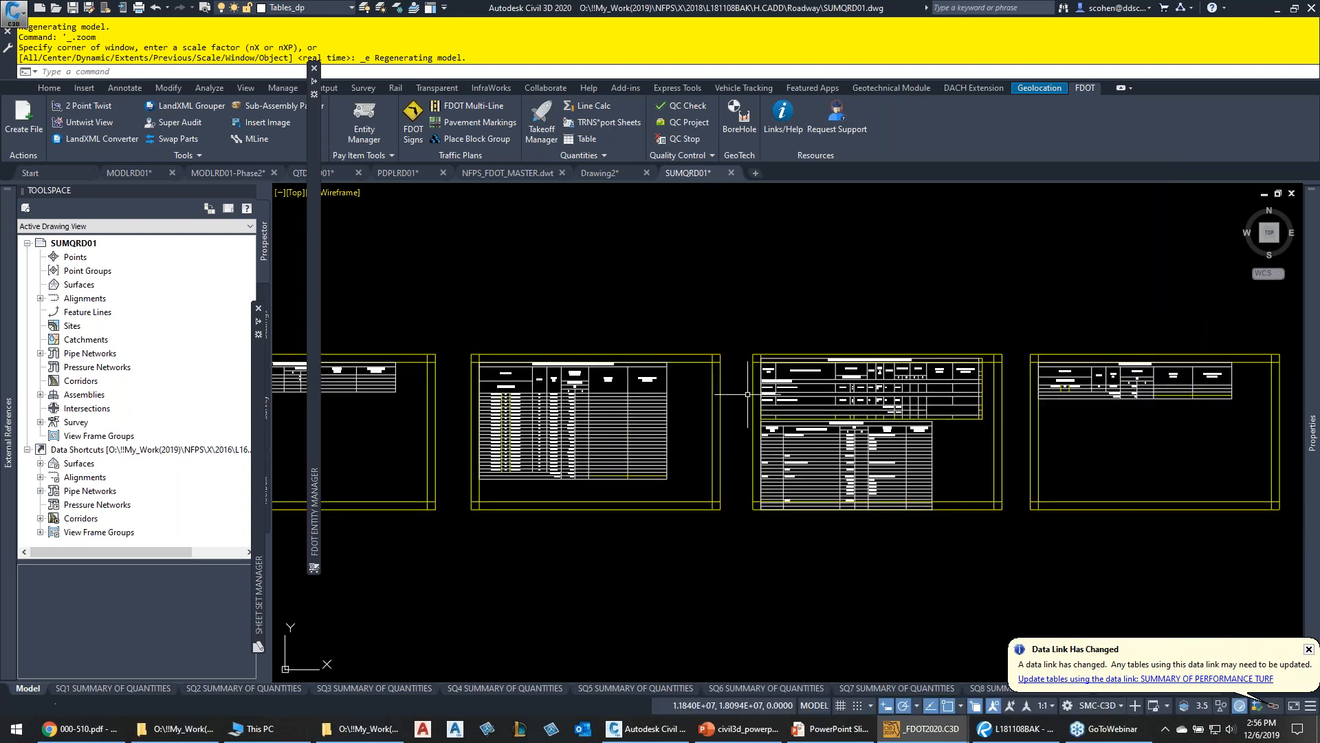
pyautogui.scroll(4, 818, 384)
pyautogui.moveTo(919, 387); pyautogui.dragTo(788, 379, button='middle')
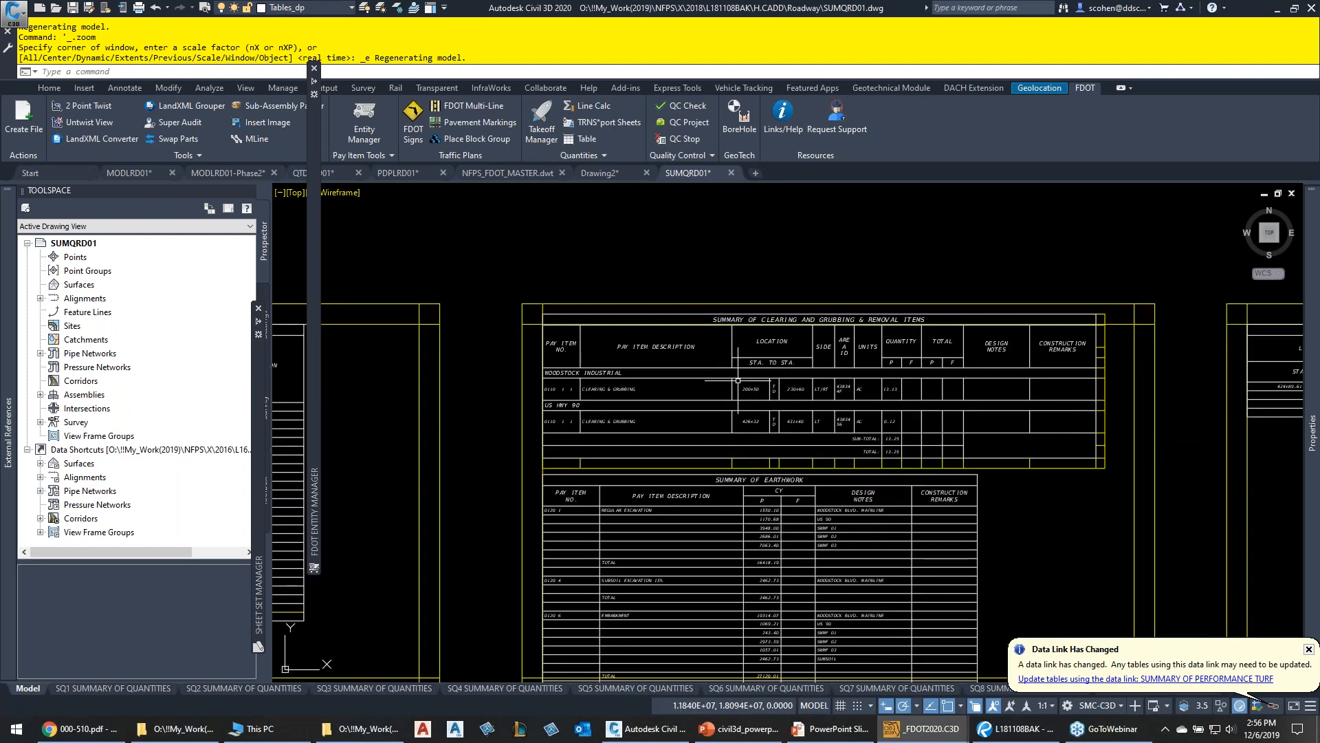
pyautogui.click(886, 370)
pyautogui.moveTo(891, 365)
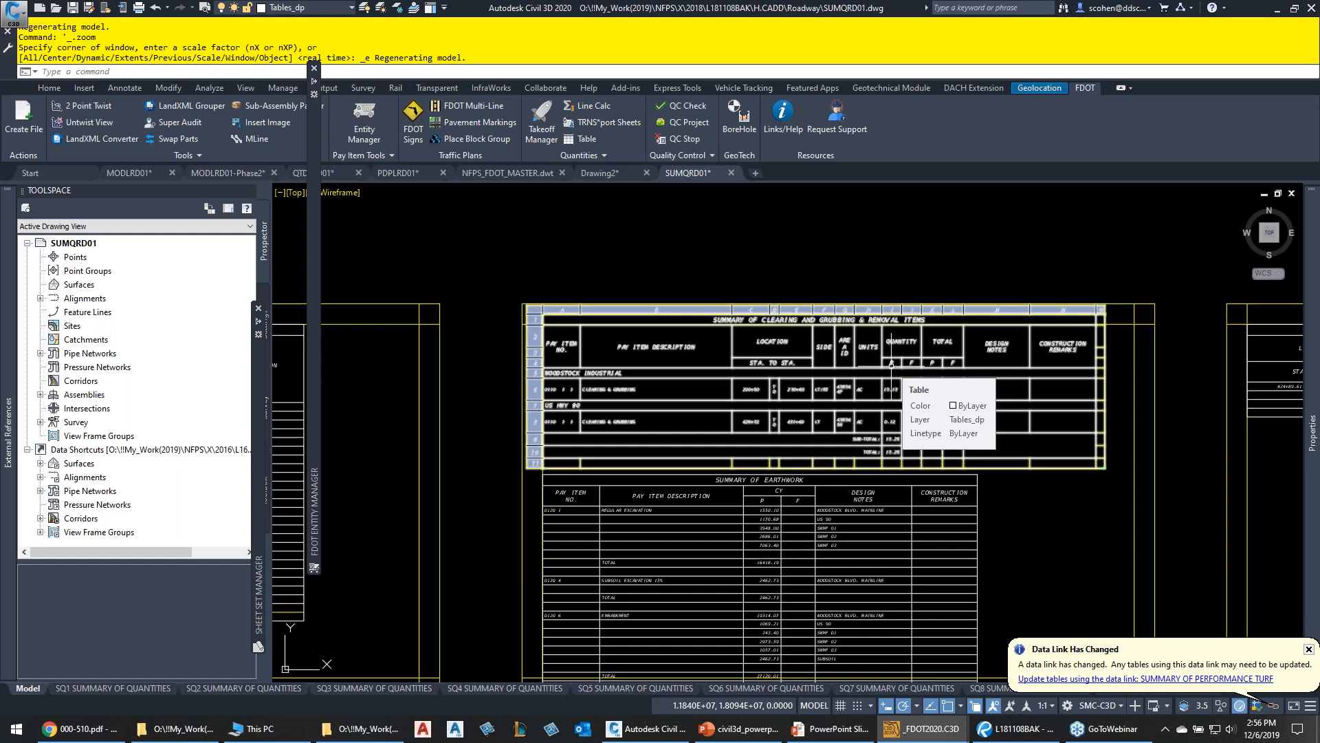
pyautogui.moveTo(982, 406); pyautogui.dragTo(791, 416, button='middle')
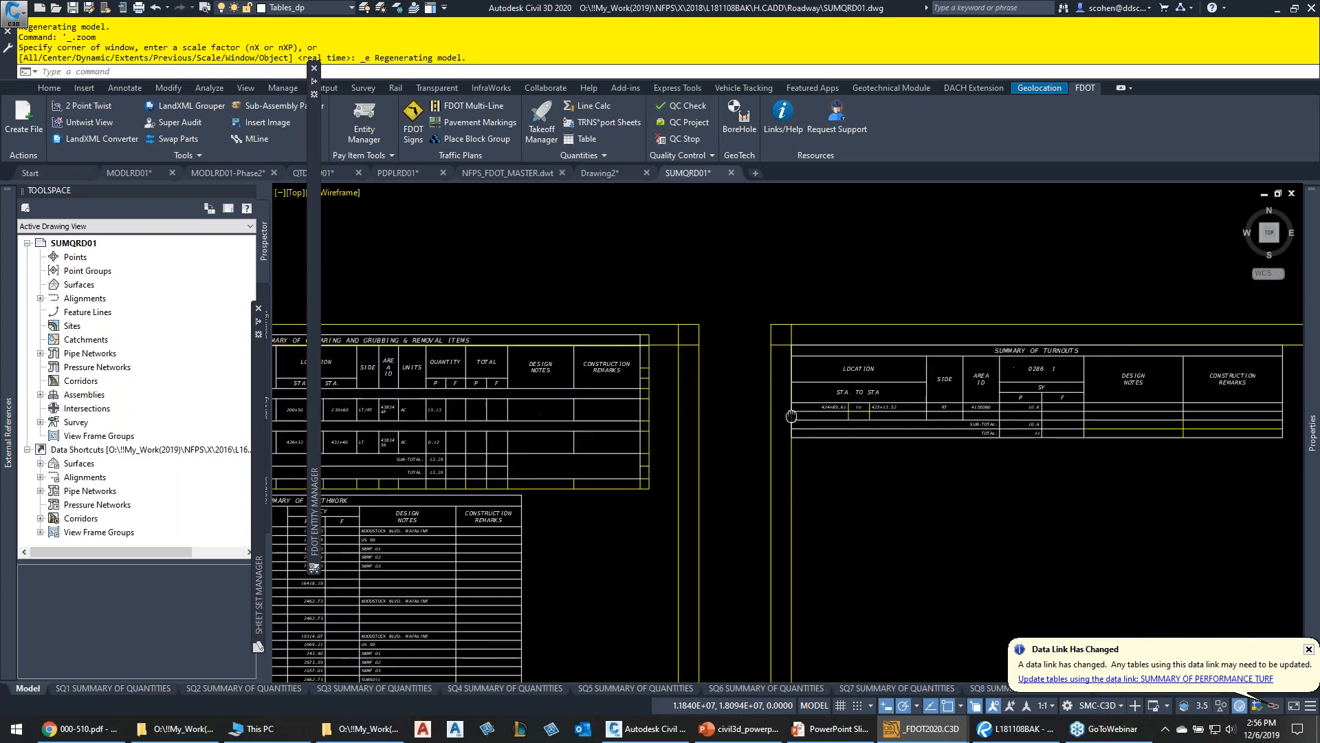
pyautogui.scroll(4, 876, 441)
# Try to stretch the Summary of Turnouts table's height uniformly from its lower corner grip, and clear the selection
pyautogui.click(968, 457)
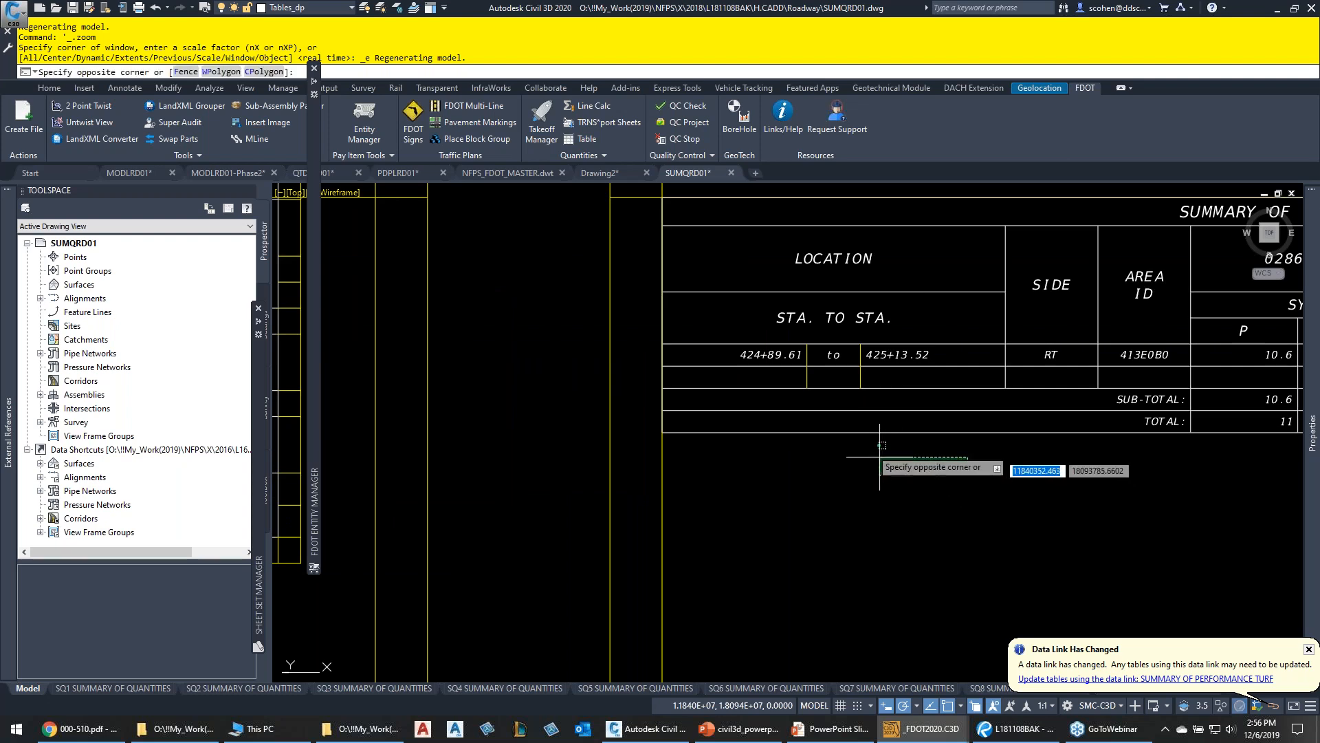
pyautogui.click(882, 456)
pyautogui.click(895, 434)
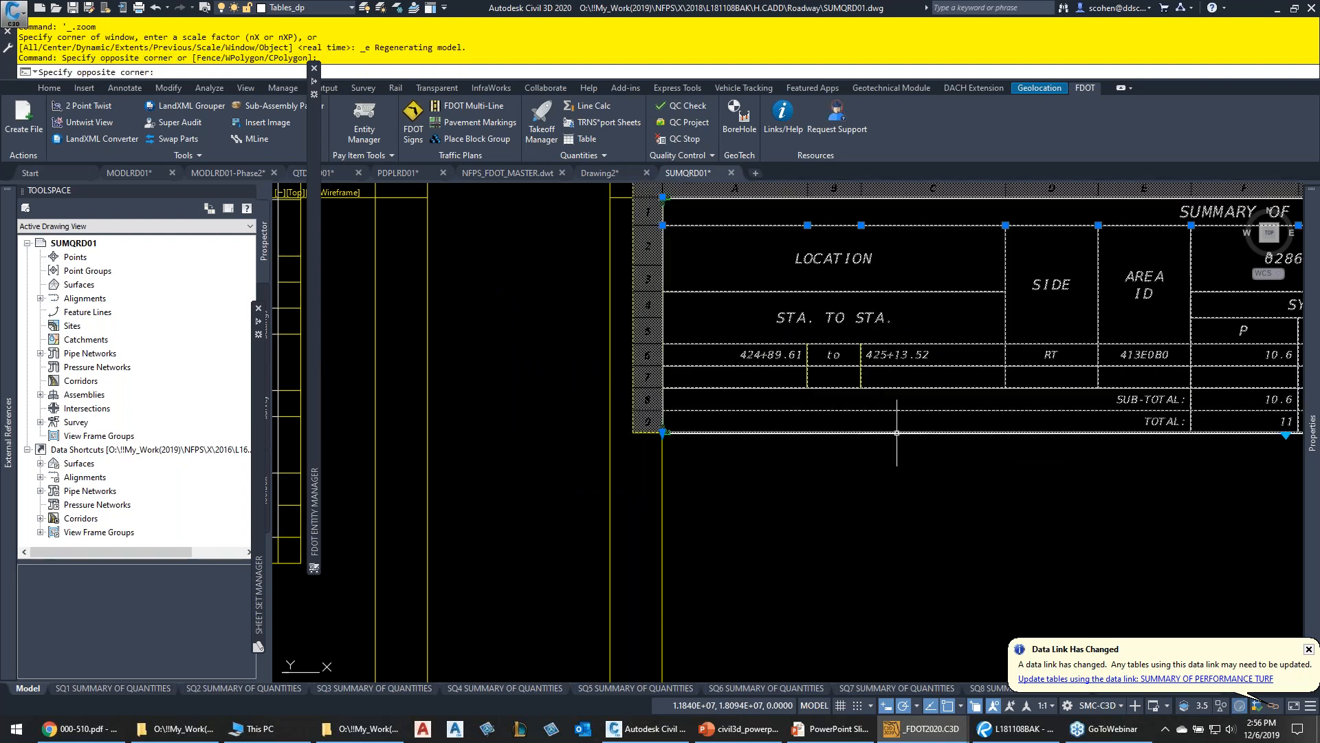
pyautogui.moveTo(874, 454); pyautogui.dragTo(691, 525, button='middle')
pyautogui.scroll(-2, 756, 513)
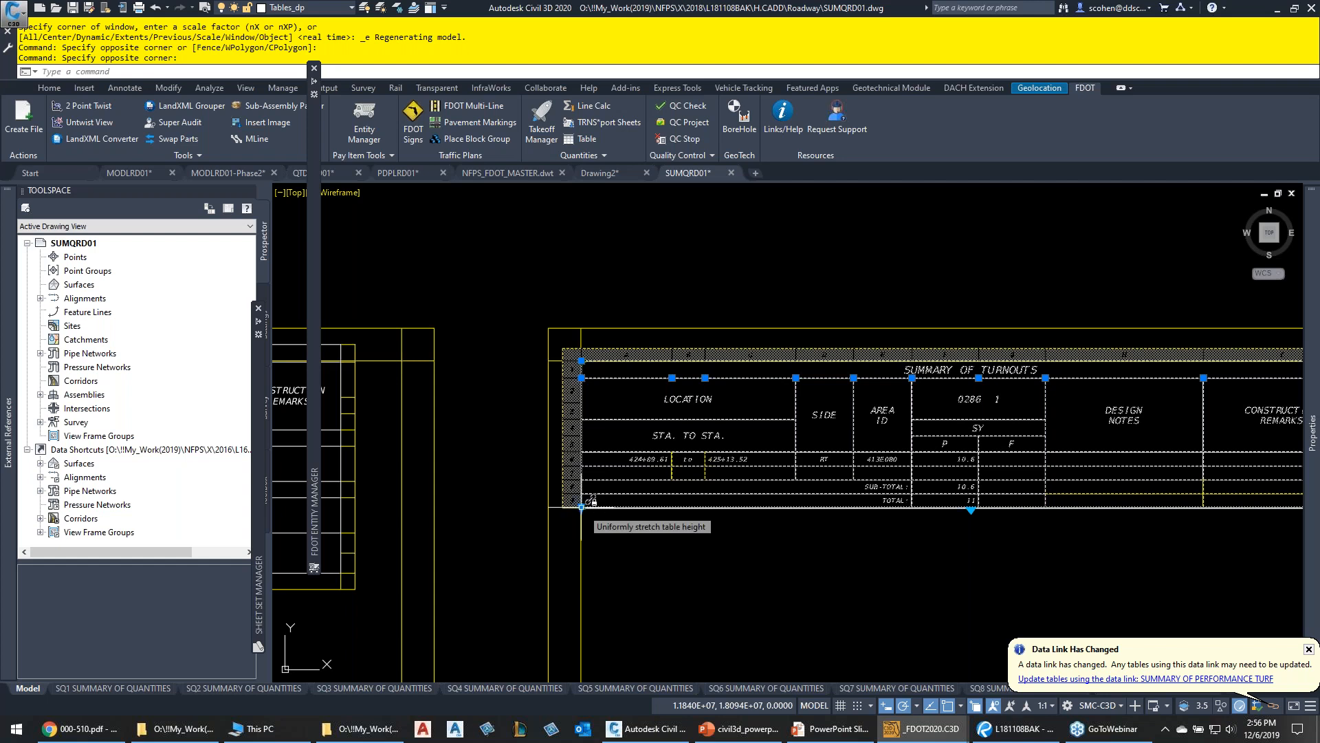
pyautogui.click(581, 508)
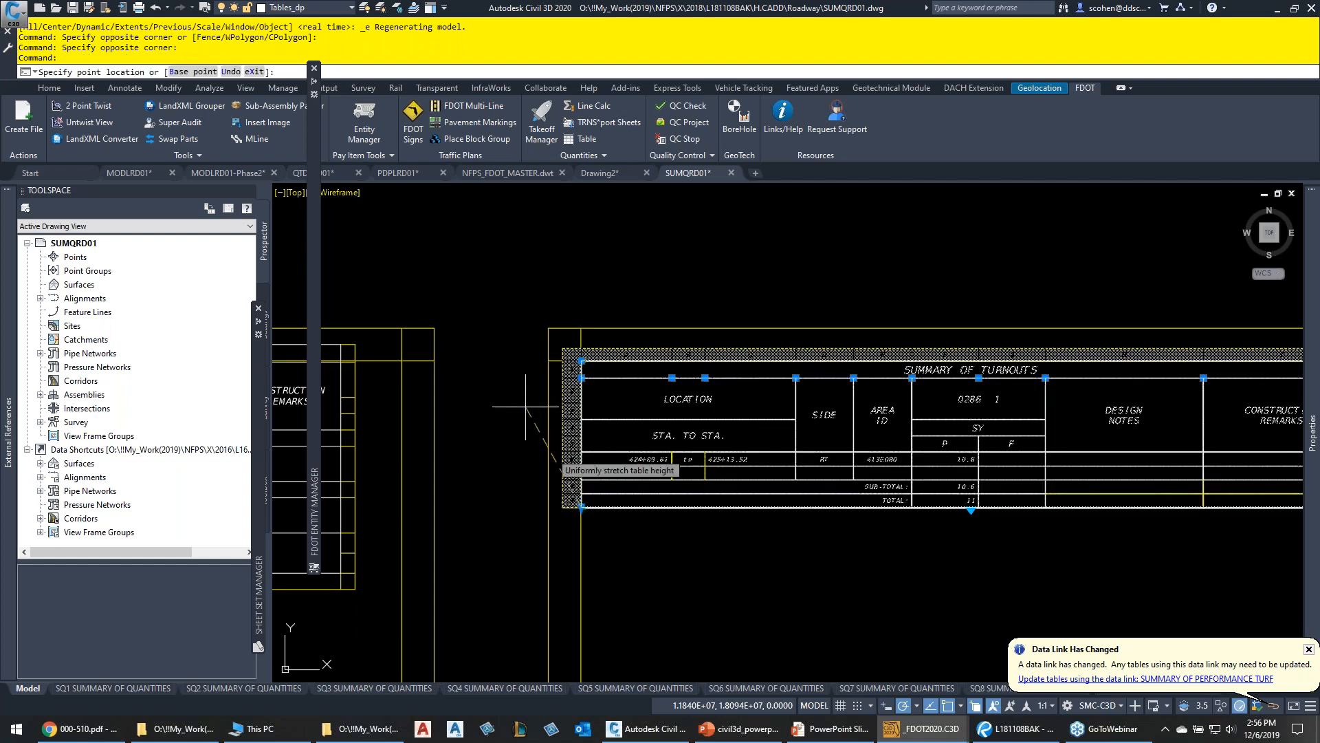
pyautogui.click(455, 236)
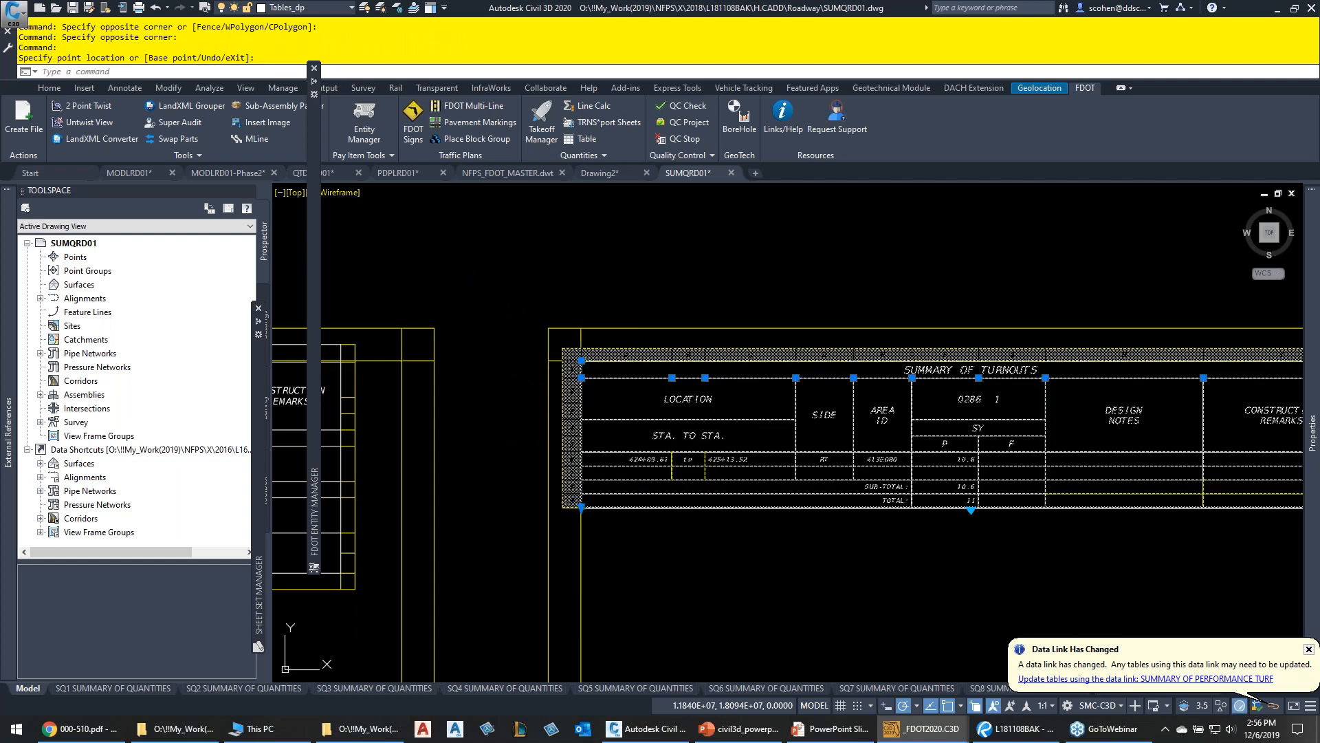
pyautogui.press('Escape')
pyautogui.press('Escape')
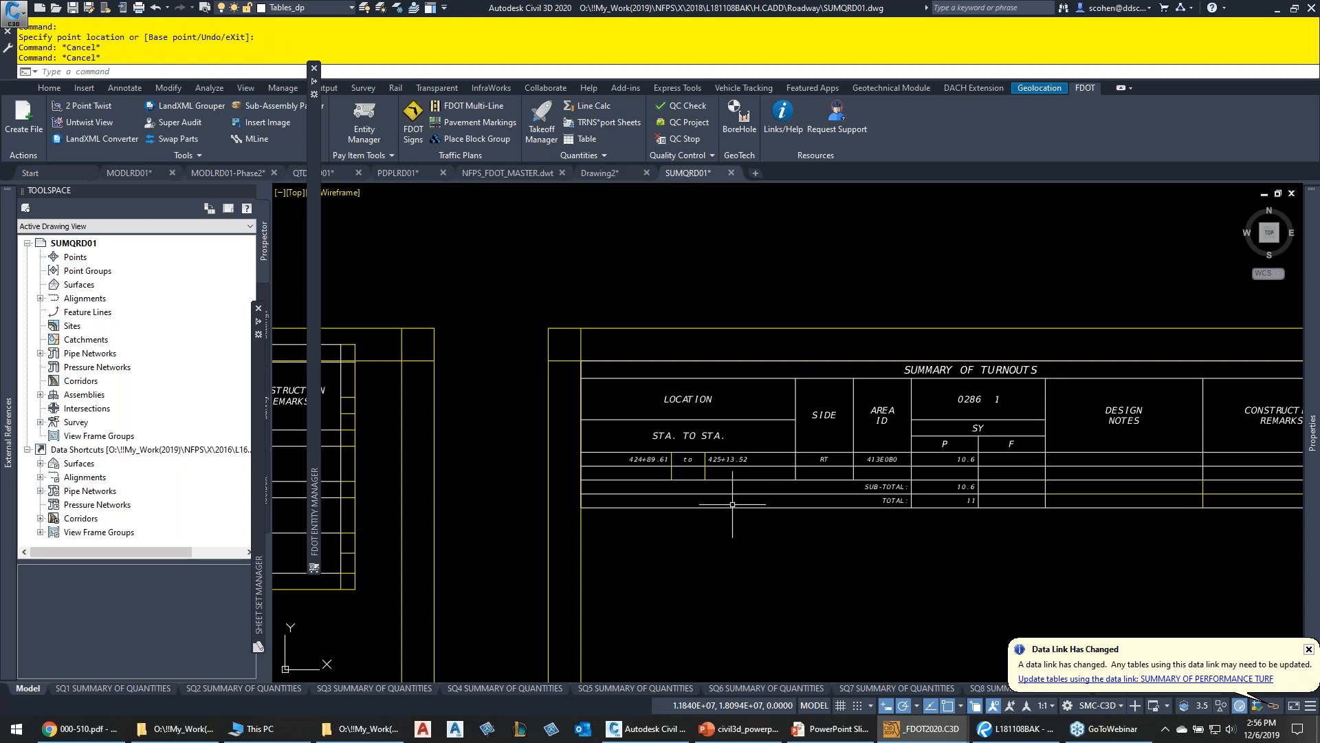
# Examine the remaining summary tables from Pavement through Drainage Structures and Side Drain & Mitered End Sections
pyautogui.scroll(-4, 756, 330)
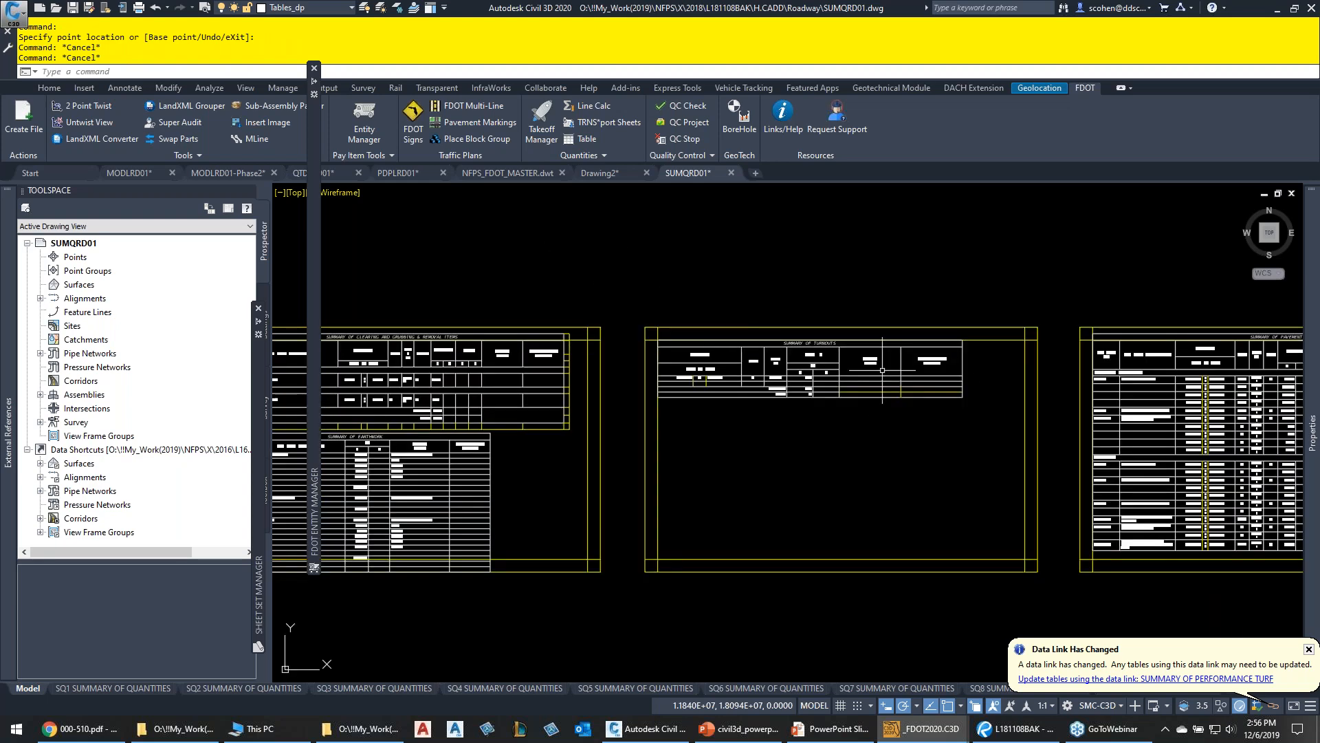
pyautogui.scroll(5, 910, 387)
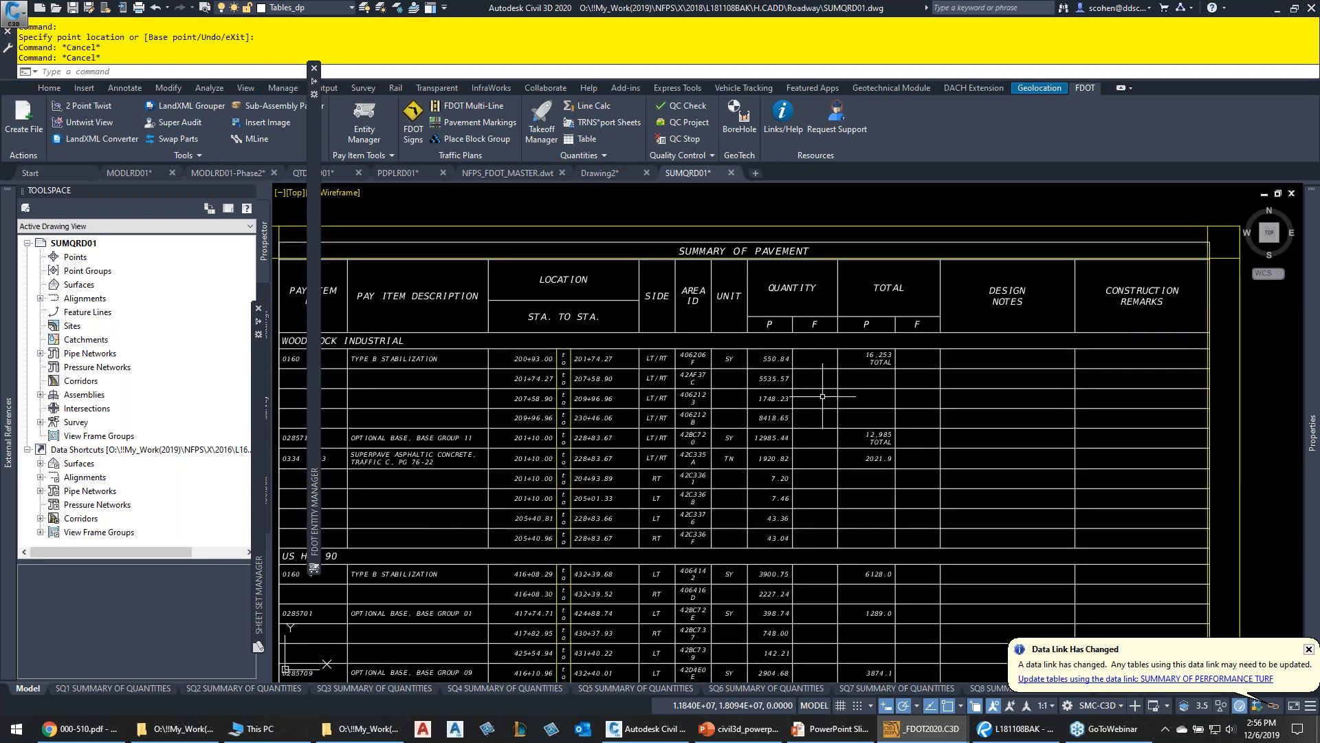
pyautogui.moveTo(884, 449); pyautogui.dragTo(781, 294, button='middle')
pyautogui.moveTo(1025, 463); pyautogui.dragTo(738, 513, button='middle')
pyautogui.moveTo(1022, 425); pyautogui.dragTo(768, 480, button='middle')
pyautogui.moveTo(1034, 447); pyautogui.dragTo(797, 467, button='middle')
pyautogui.scroll(-2, 1002, 430)
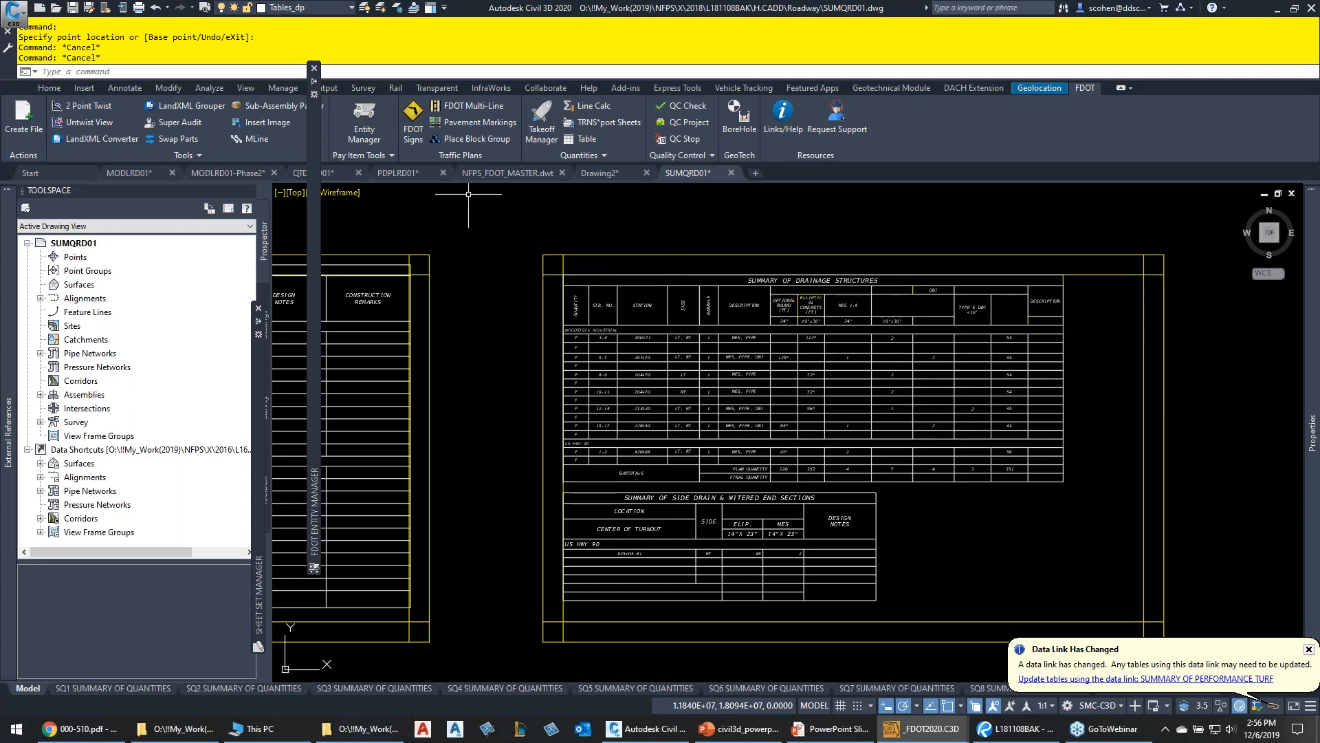
# Close the Entity Manager, open the FDOT Takeoff Manager, and enlarge its palette
pyautogui.click(316, 69)
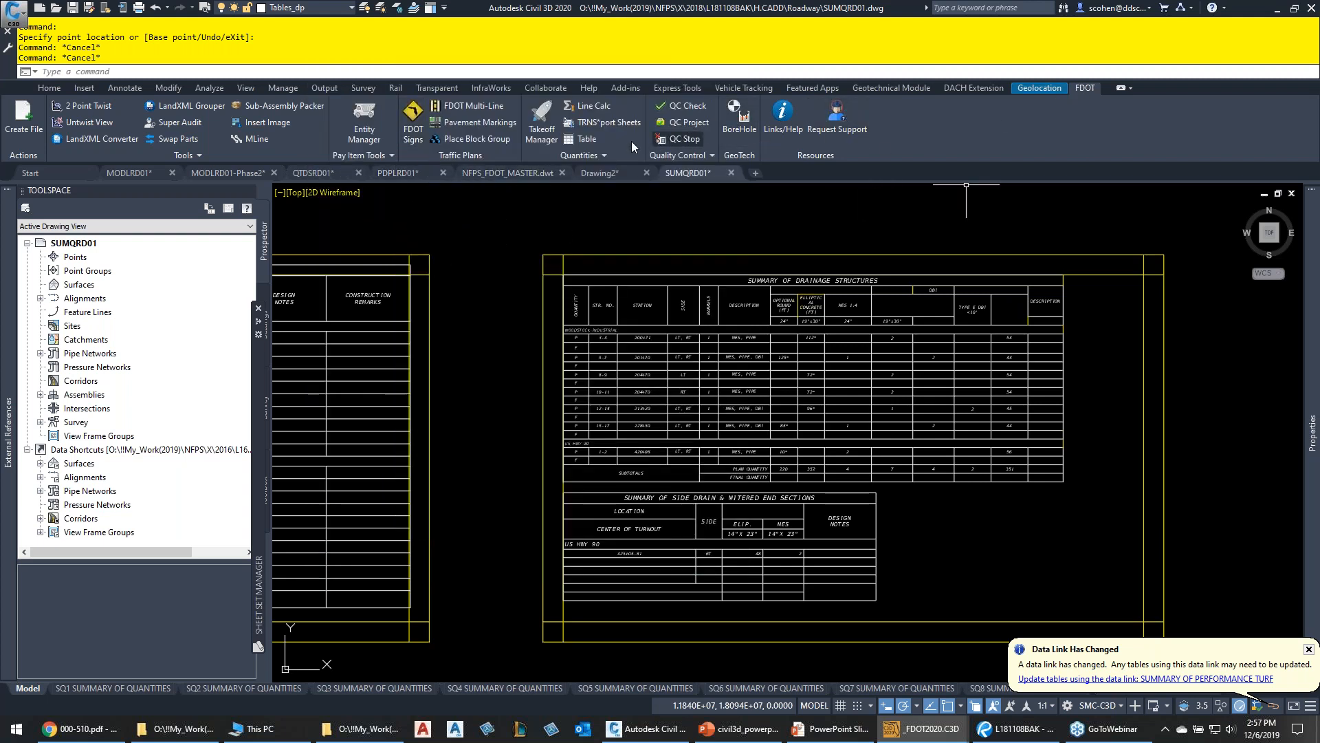
pyautogui.click(542, 124)
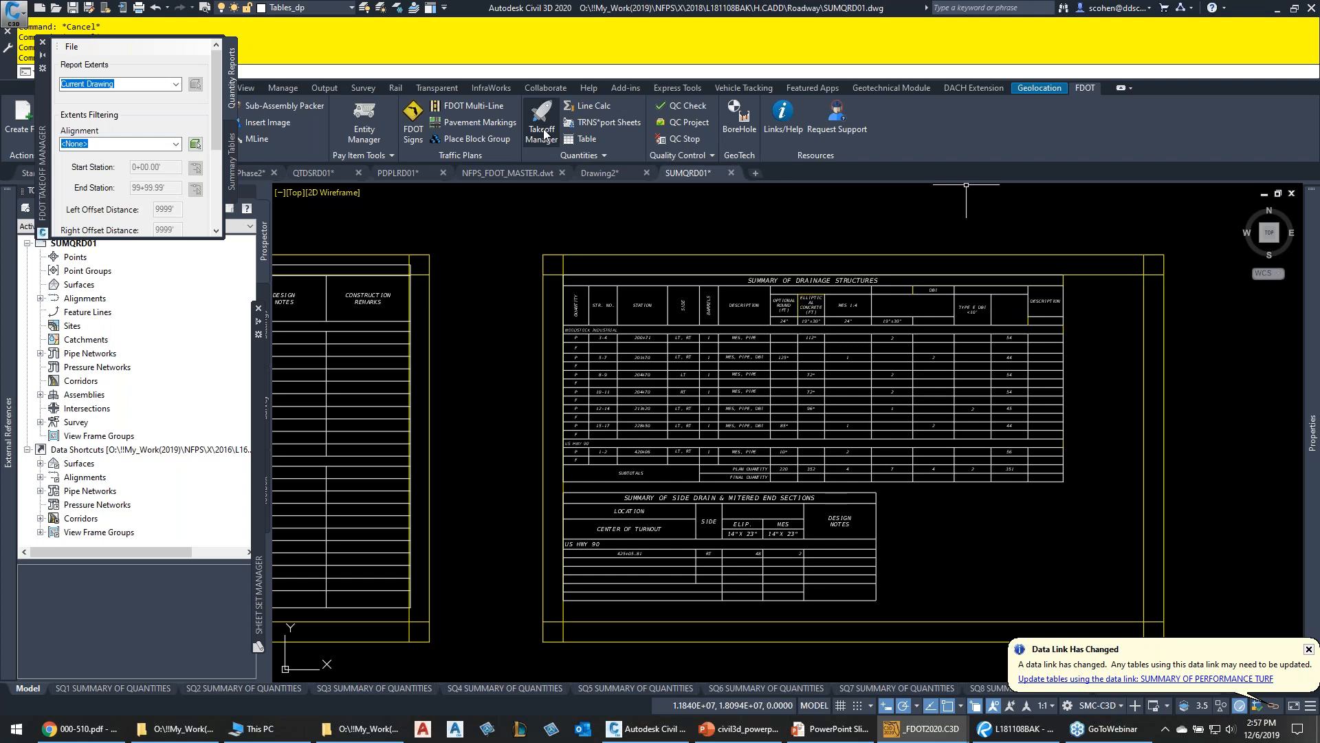
pyautogui.moveTo(224, 239); pyautogui.dragTo(853, 609)
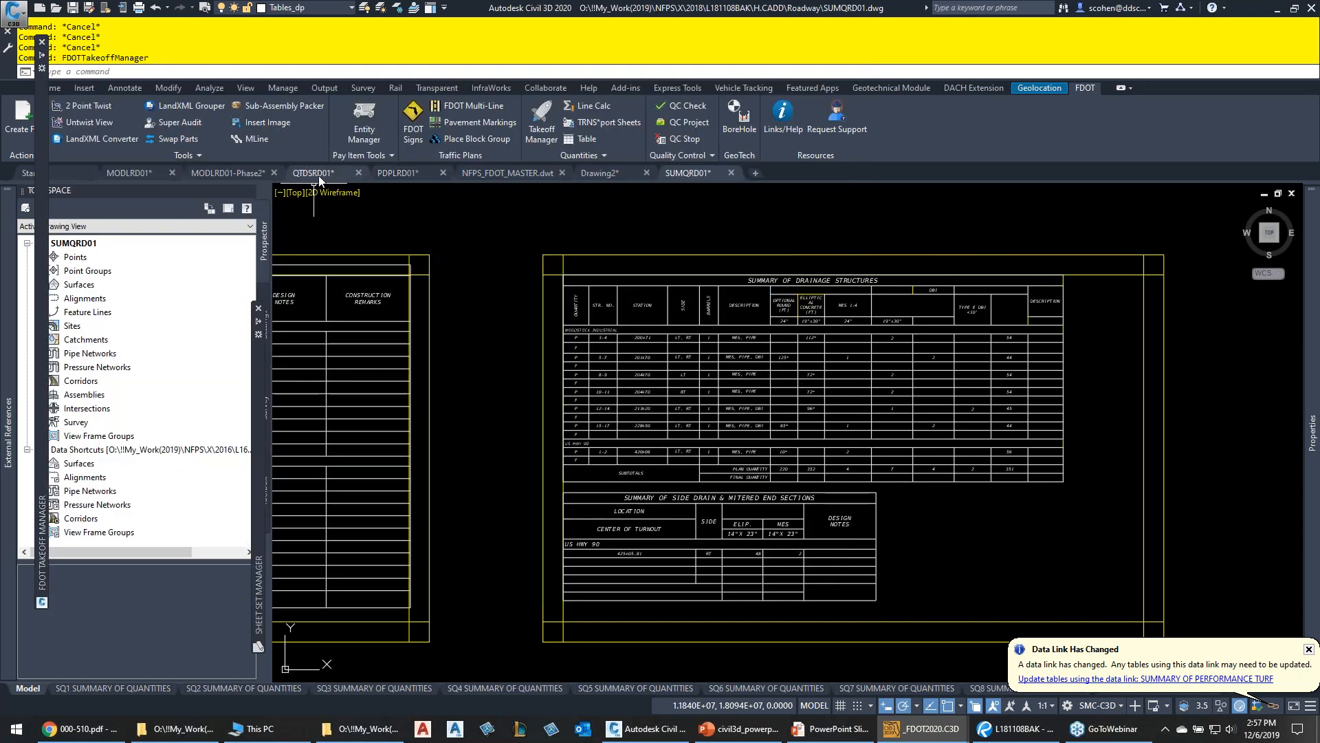
# Switch to the QTDSRD01 drawing and activate the viewport on the 104 10 30 SEDIMENT BARRIER layout
pyautogui.click(318, 174)
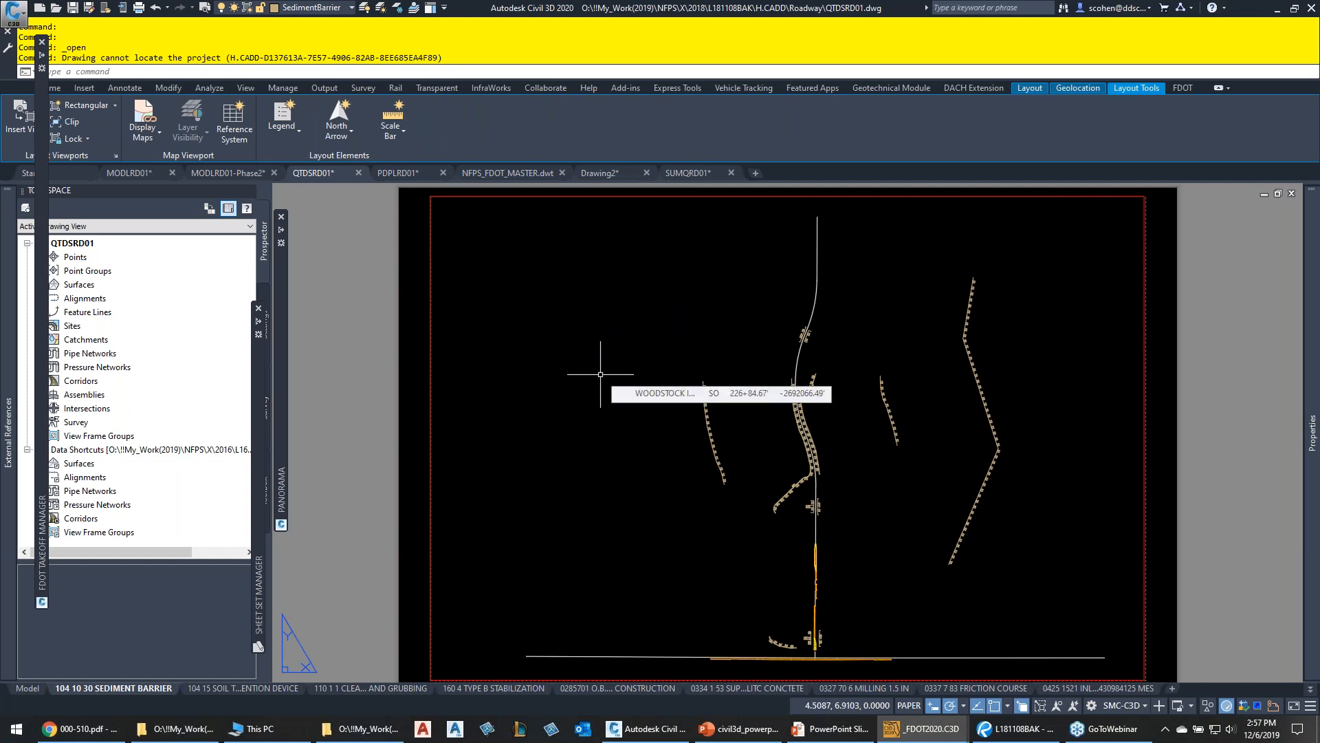
pyautogui.doubleClick(610, 329)
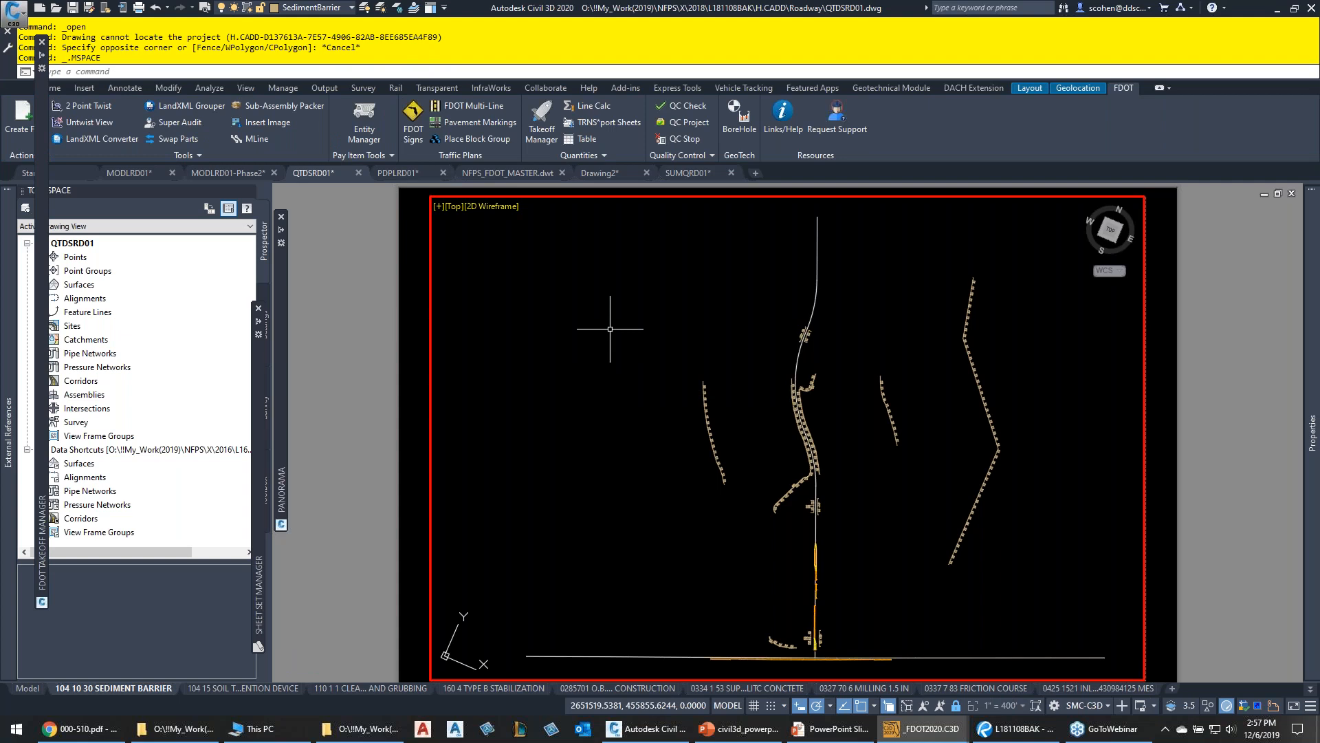
# In the Takeoff Manager's quantity reports, keep the extents at Current Drawing and filter by the WOODSTOCK INDUSTRIAL PARK alignment
pyautogui.moveTo(40, 319)
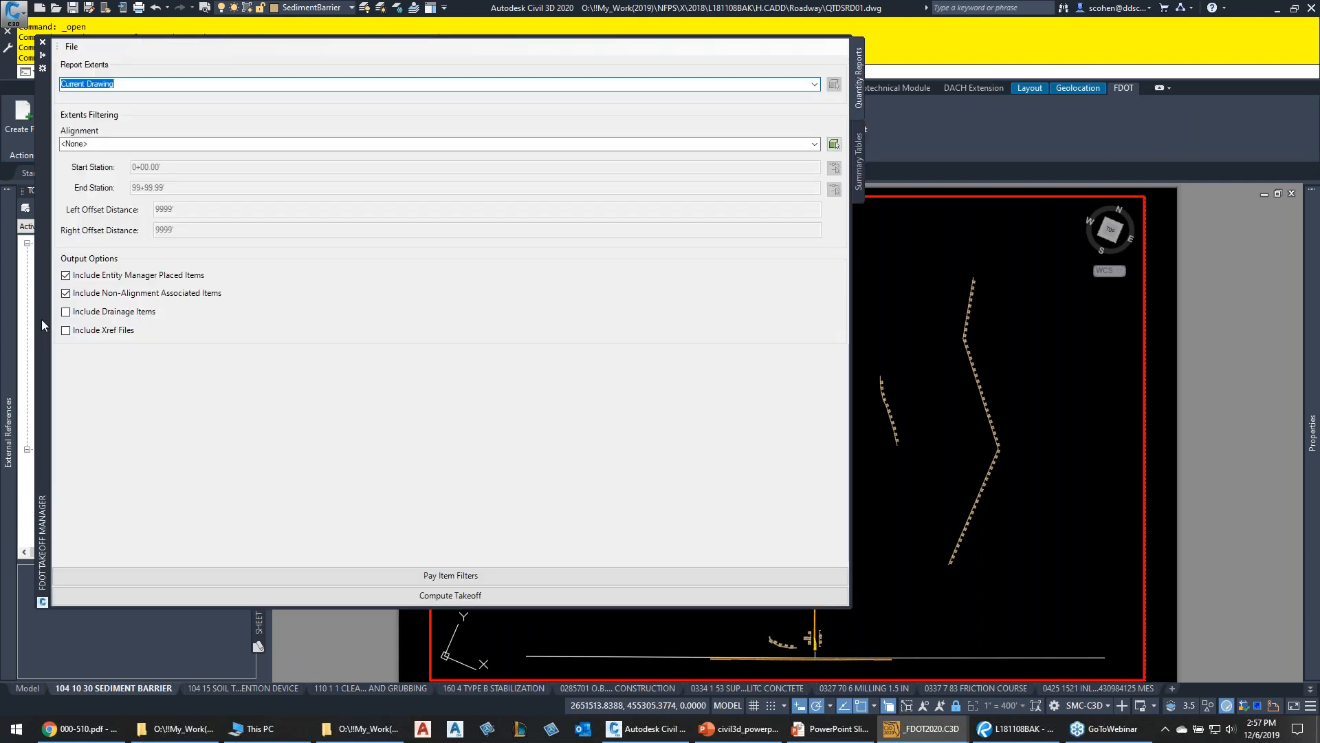
pyautogui.click(814, 85)
pyautogui.click(814, 85)
pyautogui.click(432, 143)
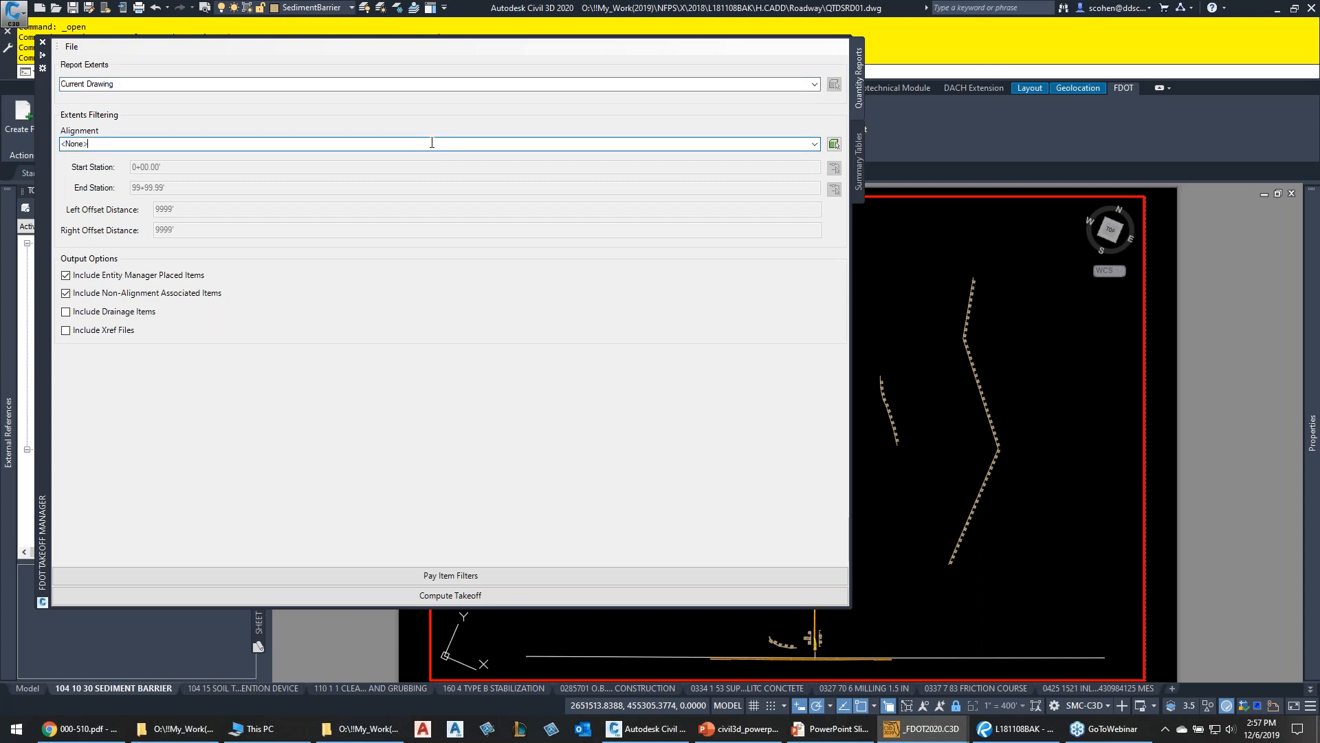
pyautogui.click(814, 144)
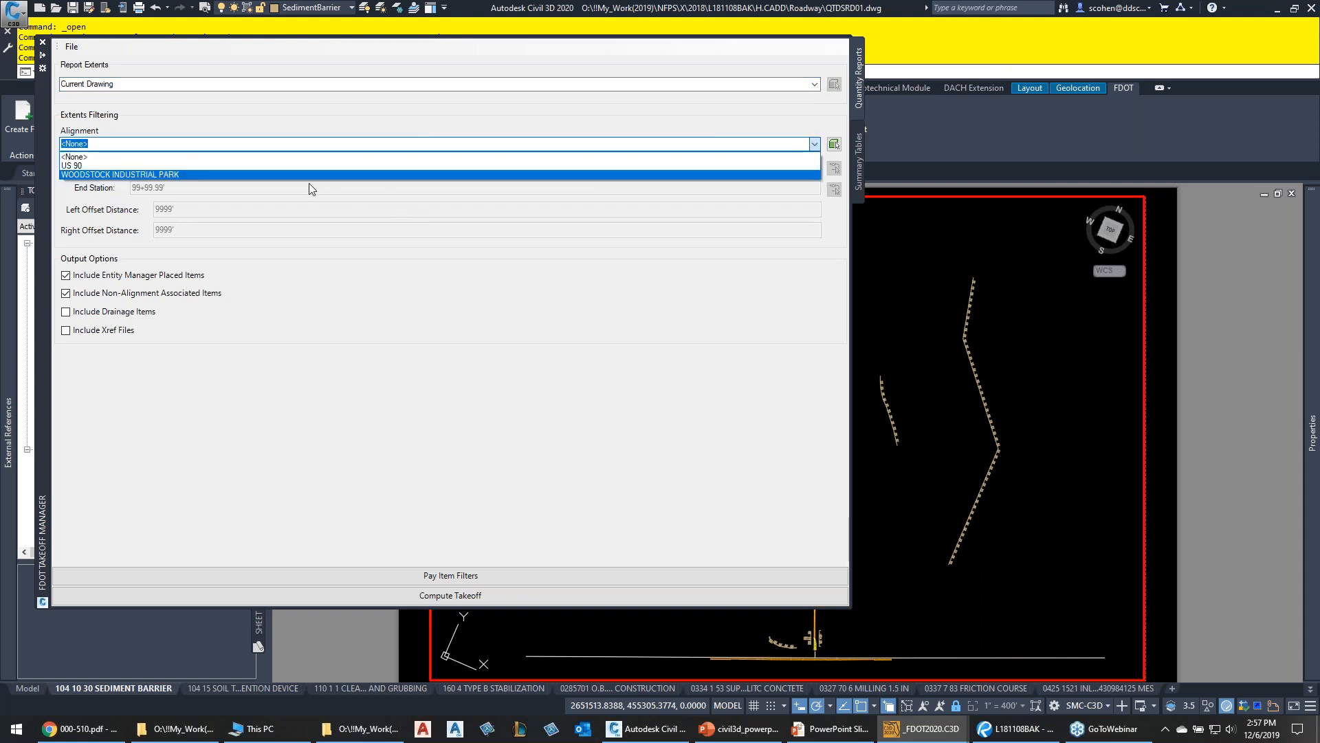
pyautogui.click(288, 175)
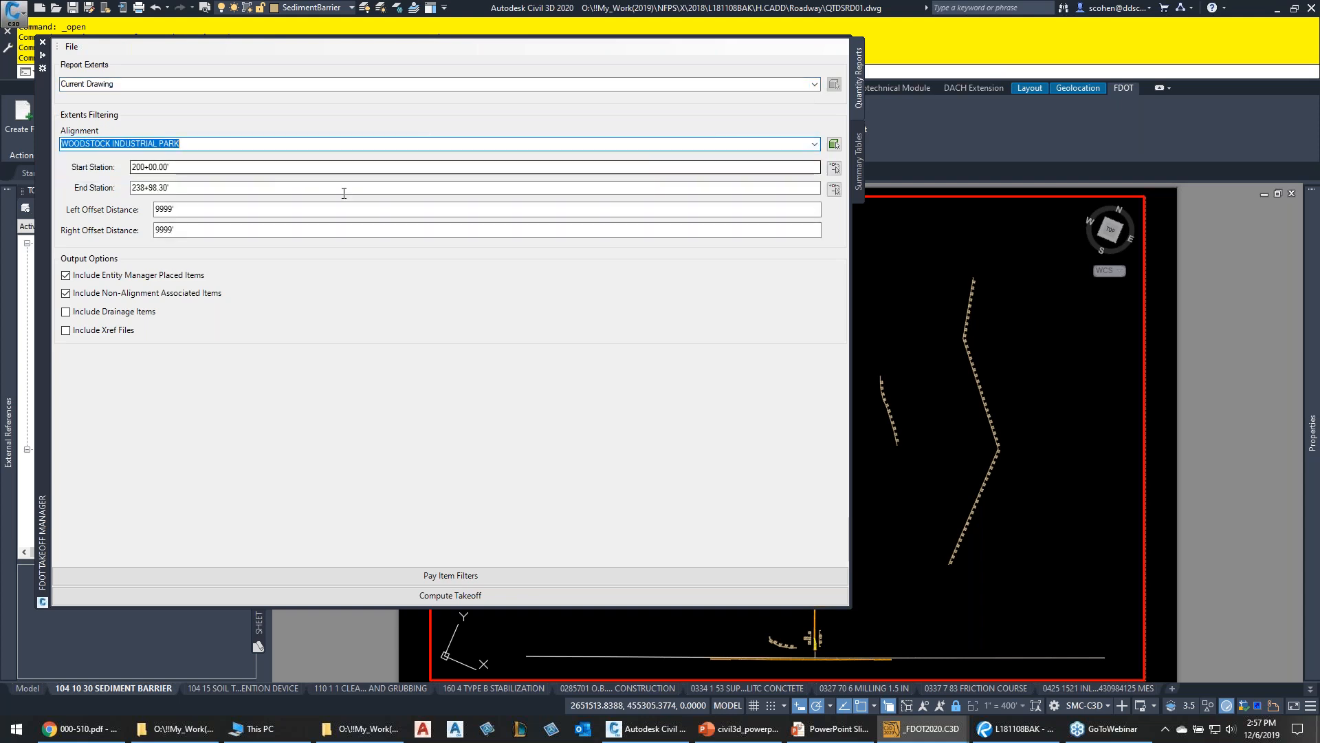
# Set the summary tables to report station and offset relative to WOODSTOCK INDUSTRIAL PARK, and select Summary of Fencing
pyautogui.click(856, 161)
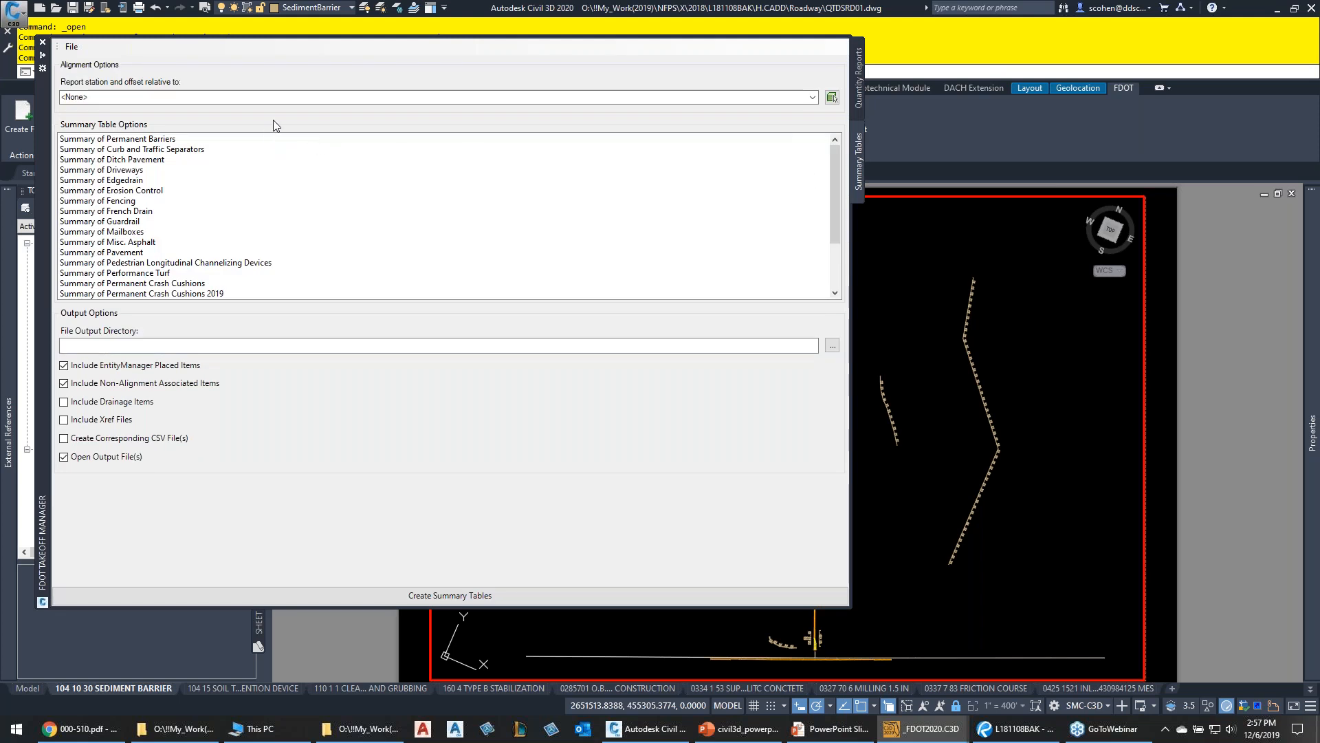
pyautogui.click(813, 98)
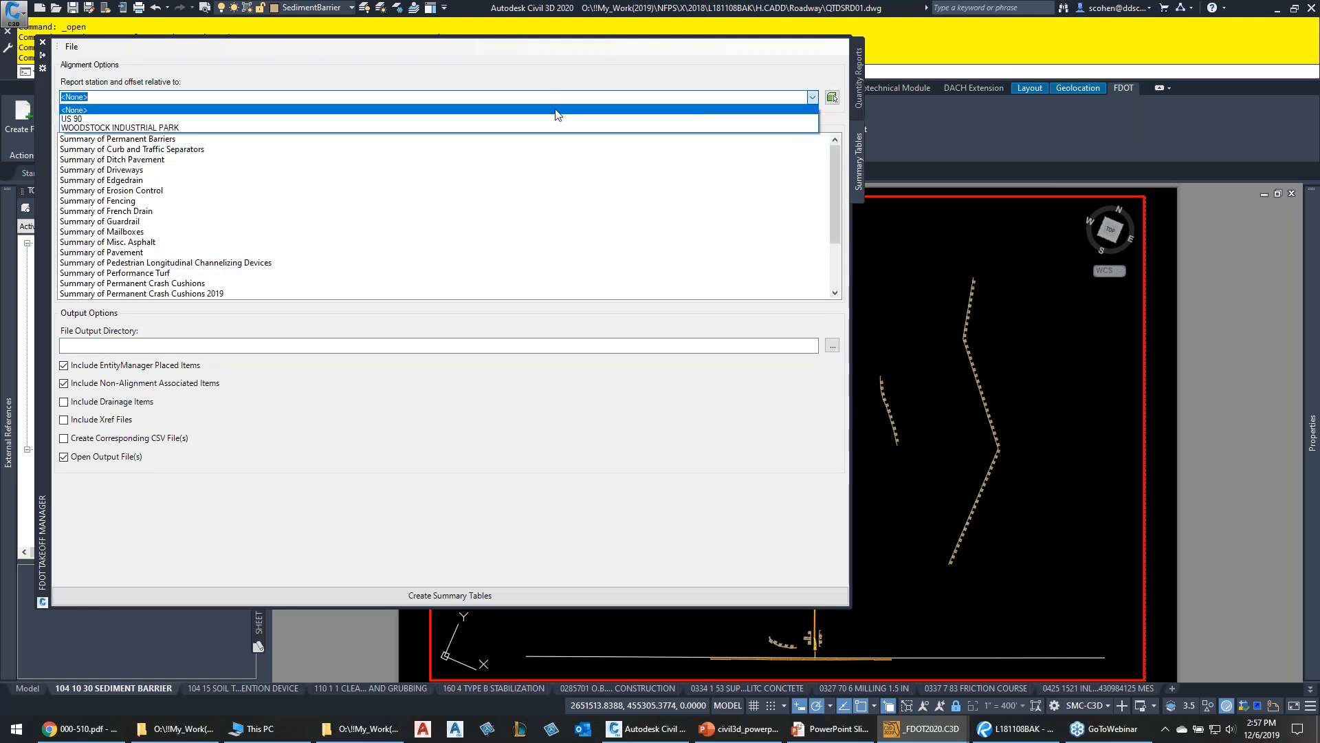
pyautogui.click(167, 125)
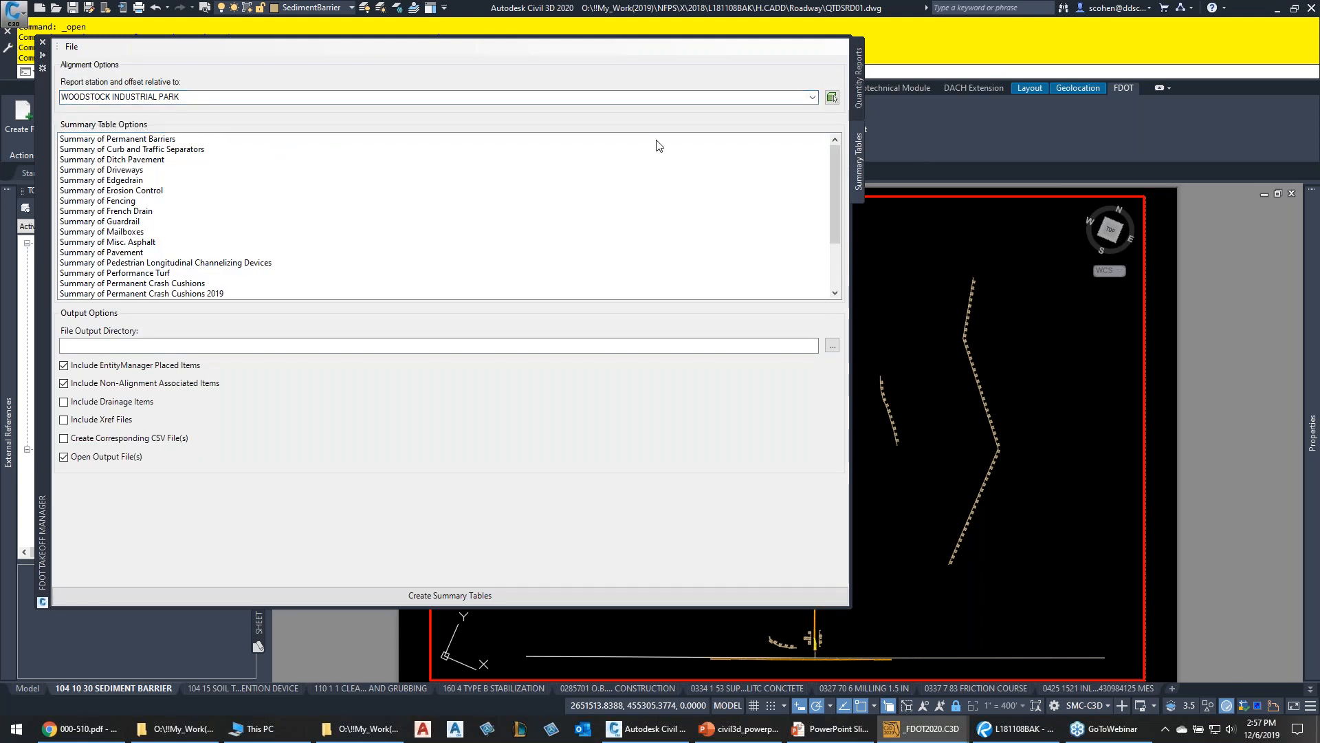
pyautogui.click(120, 200)
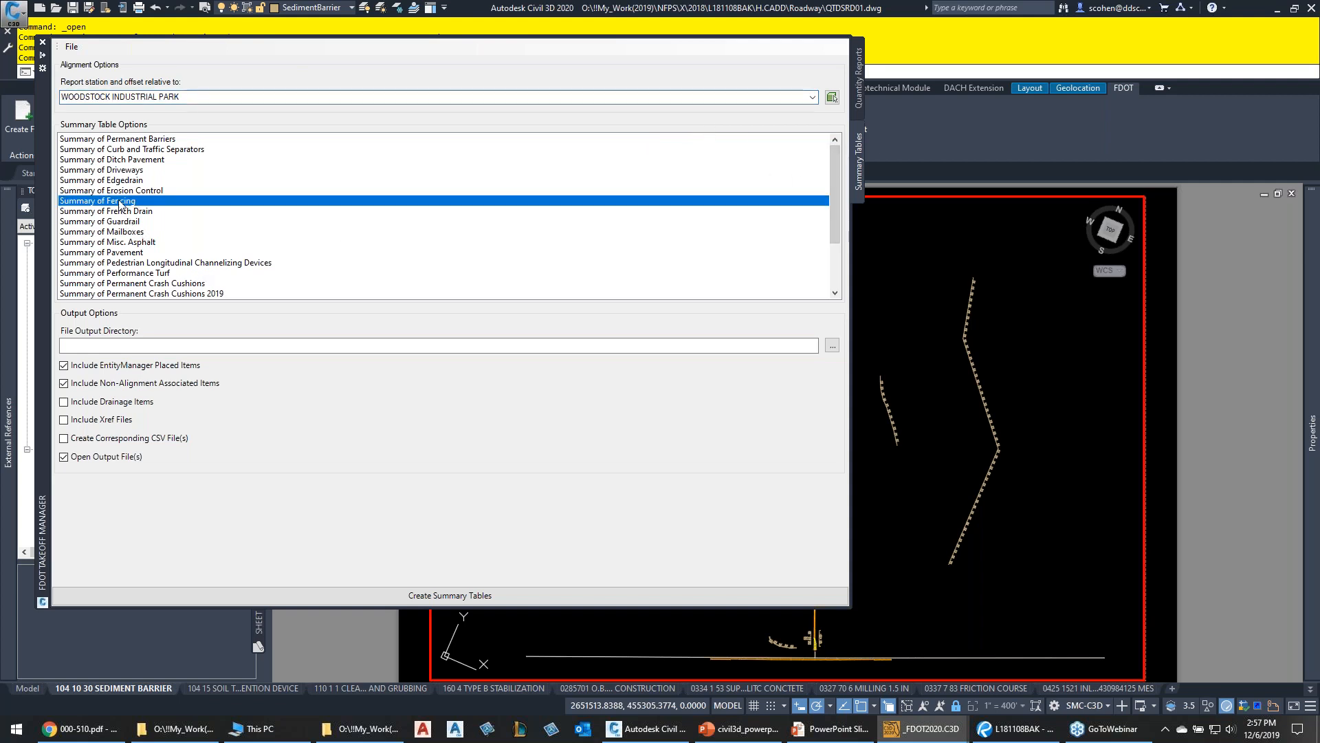
pyautogui.scroll(-1, 121, 204)
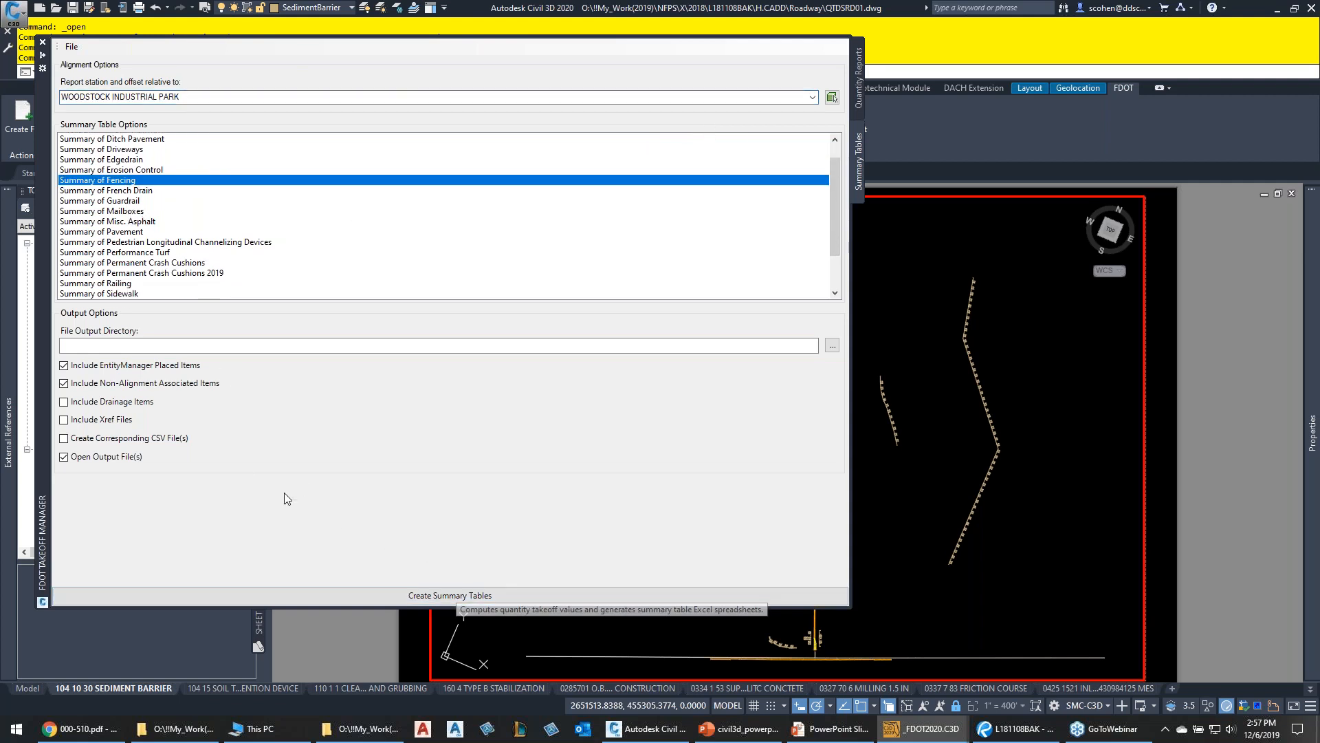
pyautogui.click(225, 346)
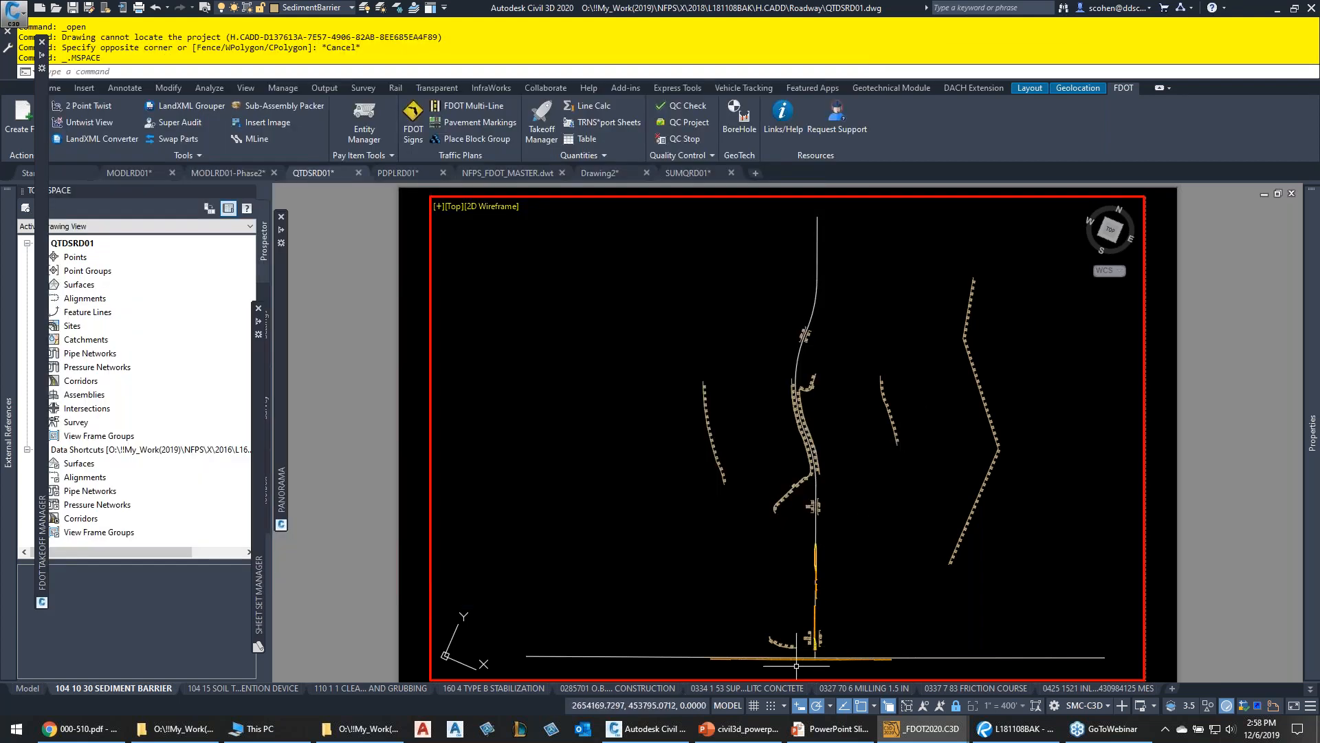
# View the L181108BAK plan set in Bluebeam Revu, and switch to the PowerPoint slide show to display its Questions slide
pyautogui.click(1016, 728)
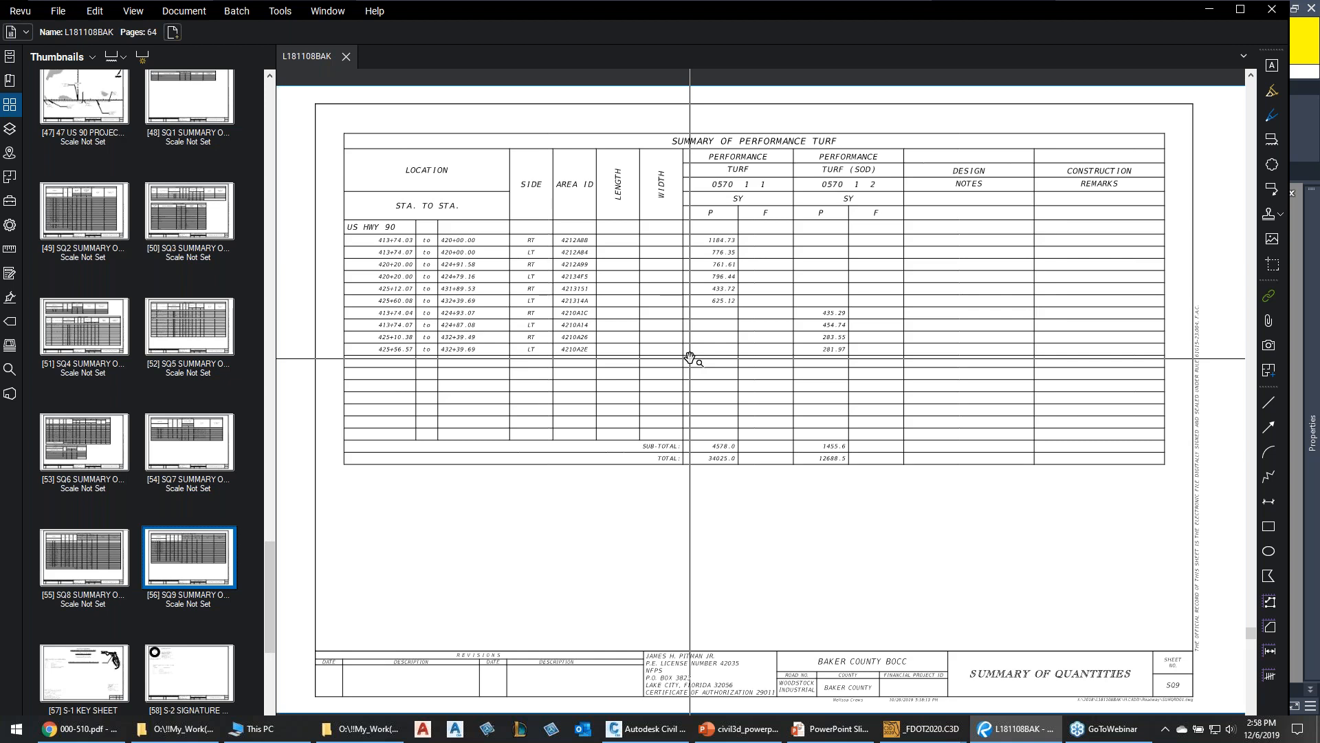
pyautogui.hotkey('alt', 'Tab')
pyautogui.hotkey('alt', 'Tab')
pyautogui.hotkey('alt', 'Tab')
pyautogui.hotkey('alt', 'Tab')
pyautogui.hotkey('alt', 'Tab')
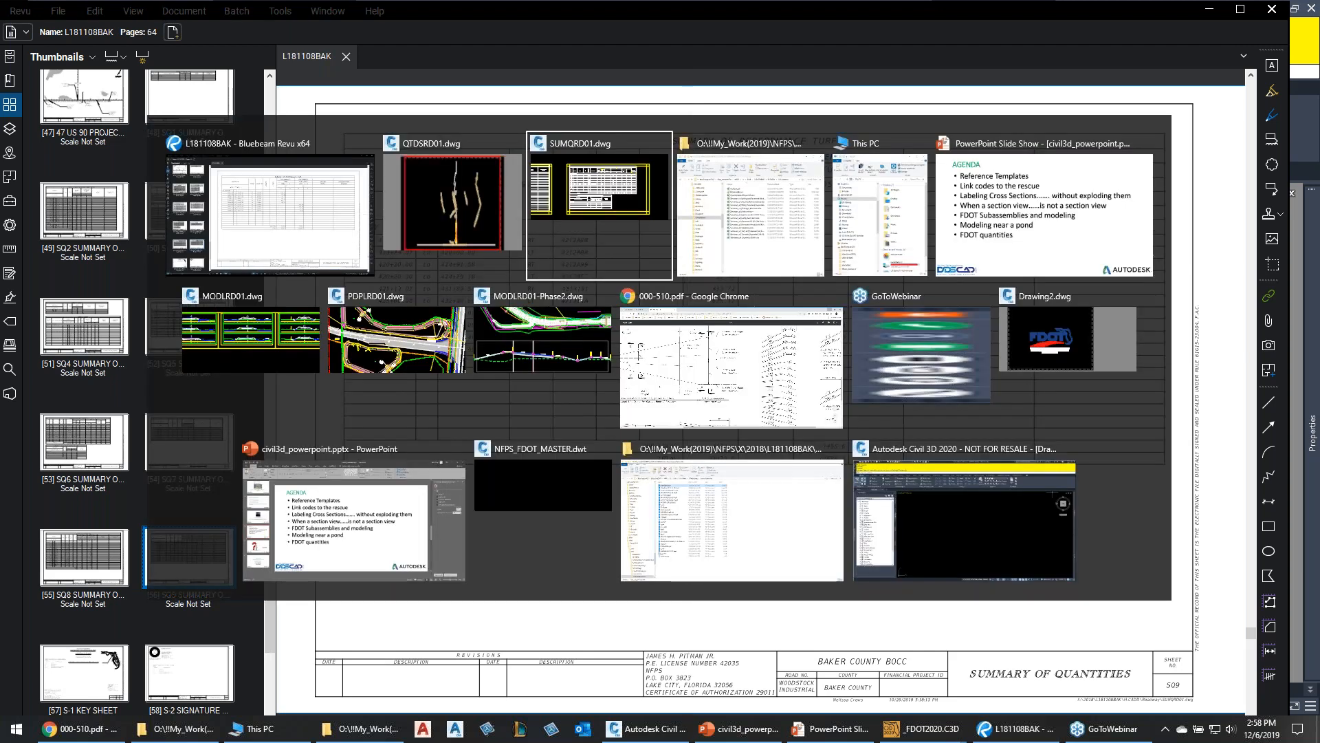
pyautogui.press('Right')
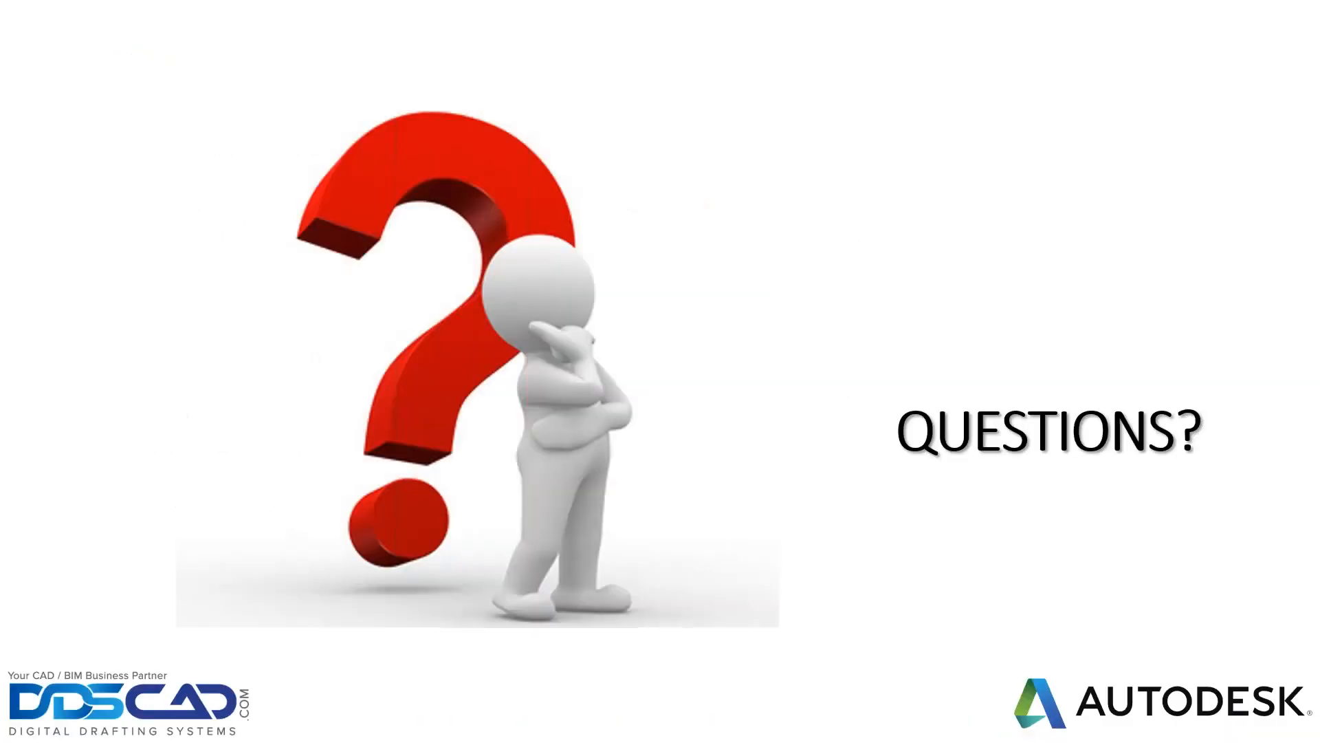